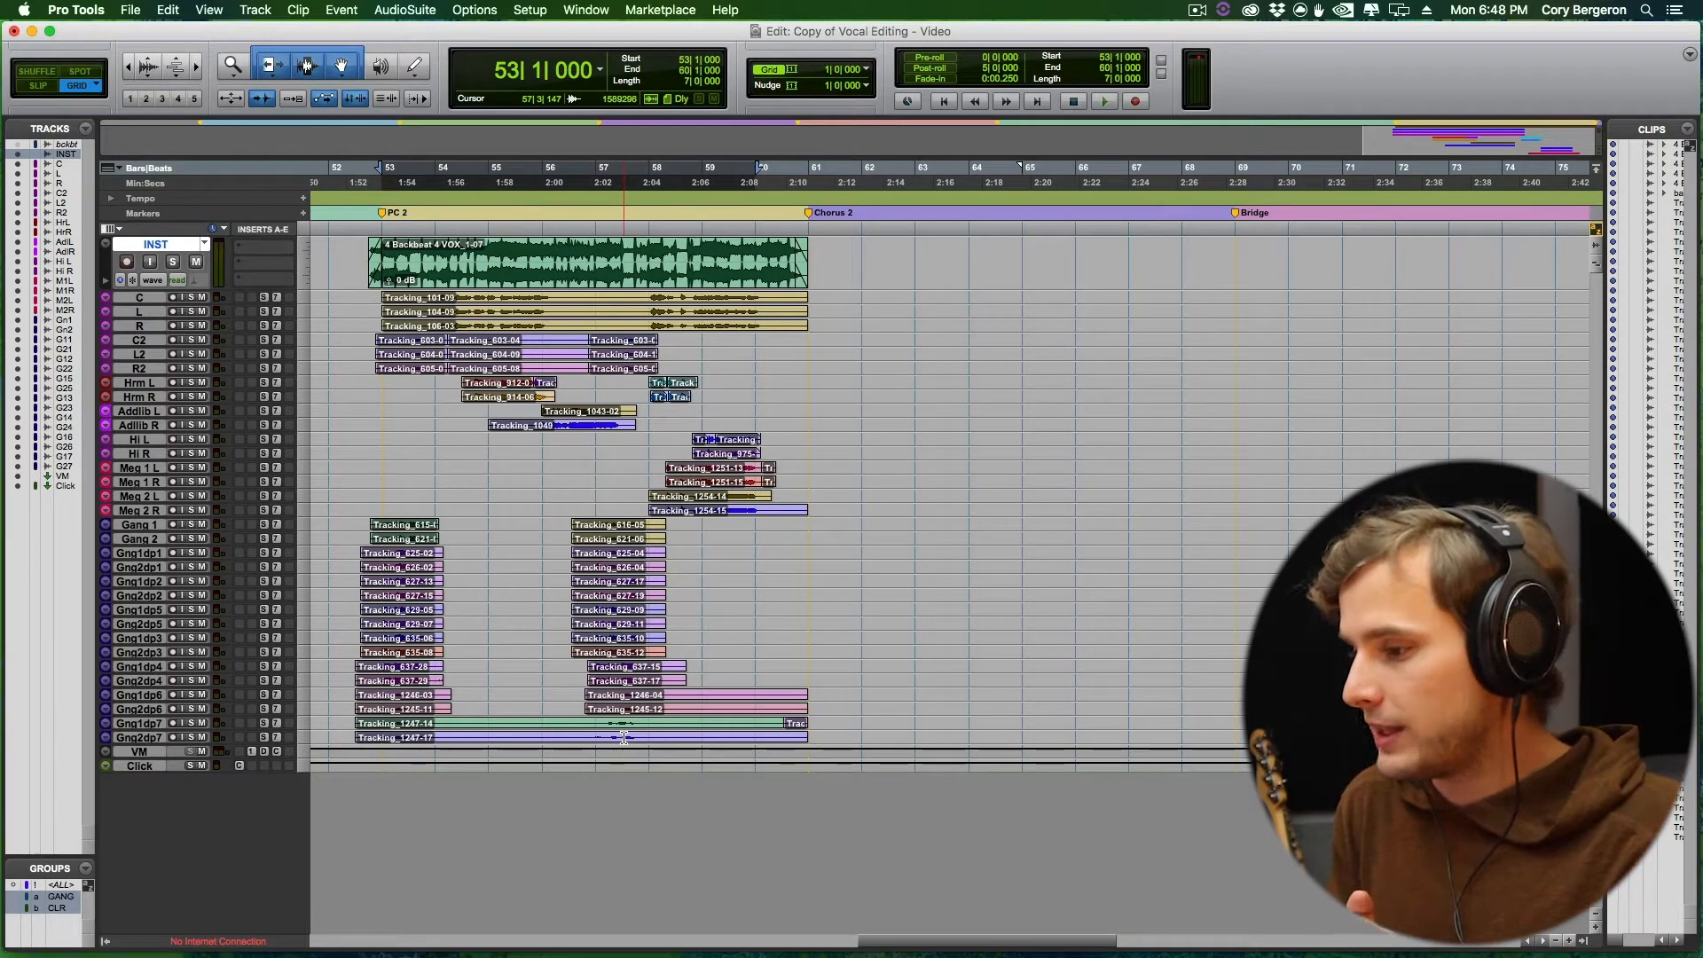
Select in turn the lead tracks C to R2, the Hi pair, the four Meg tracks and tracks Gang 1 to Gng2dp7.
left_click(142, 298)
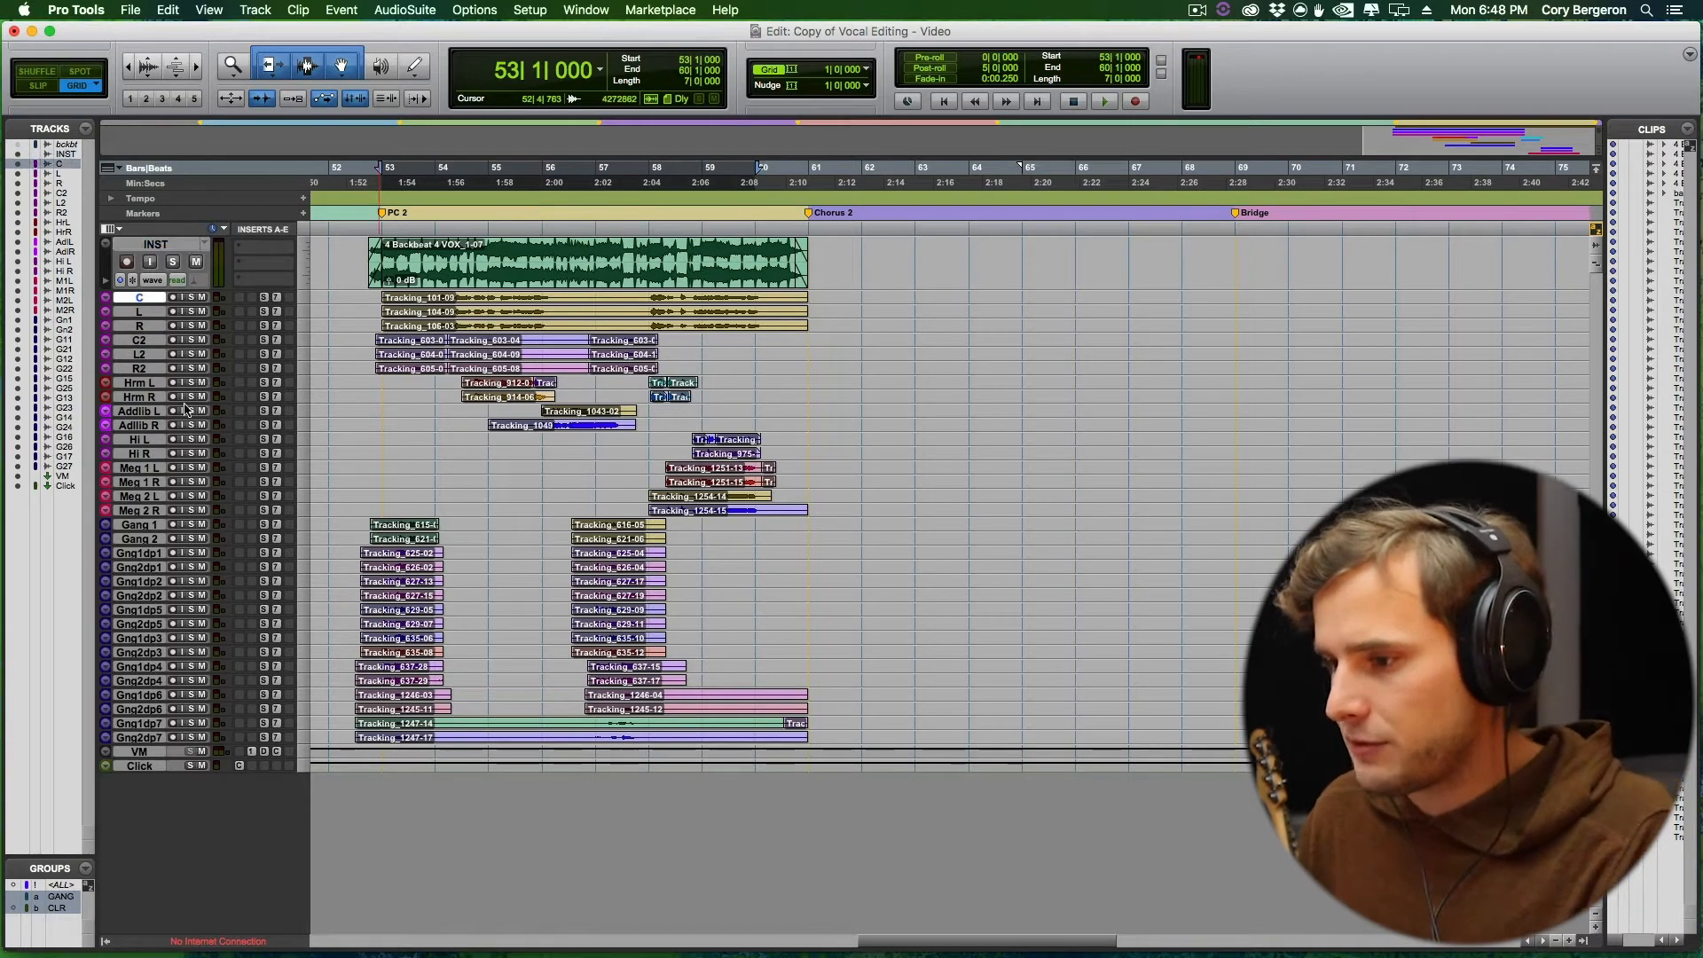
left_click(136, 368, "shift")
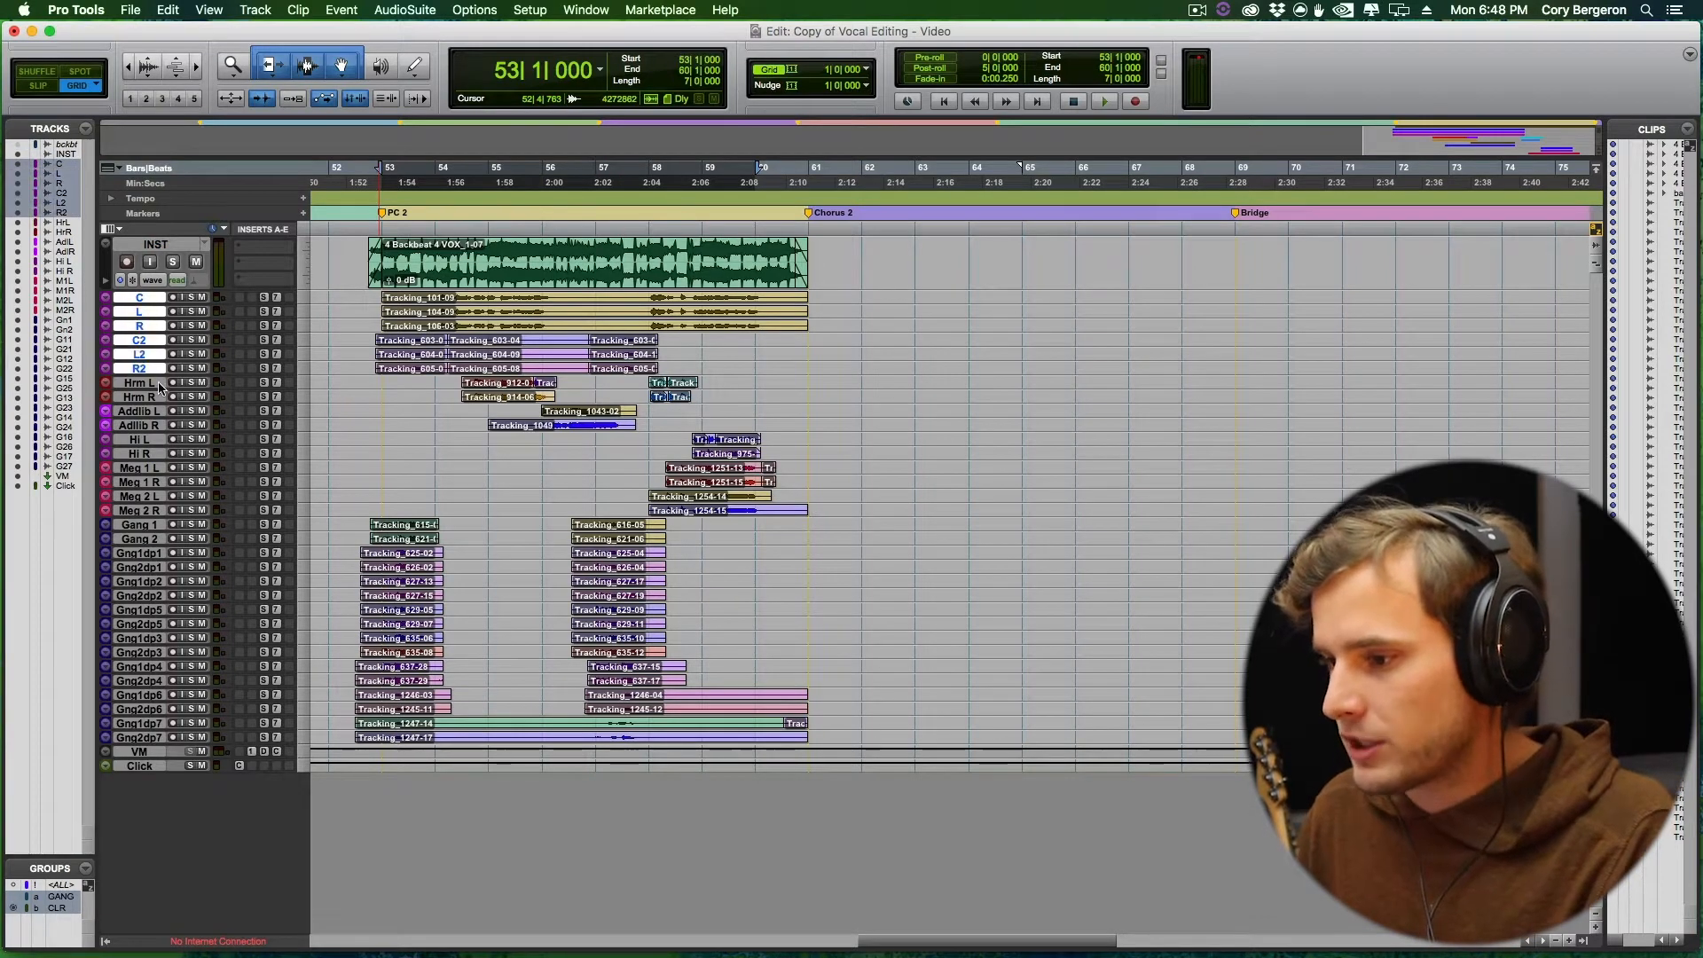
left_click(139, 454)
left_click(140, 441, "shift")
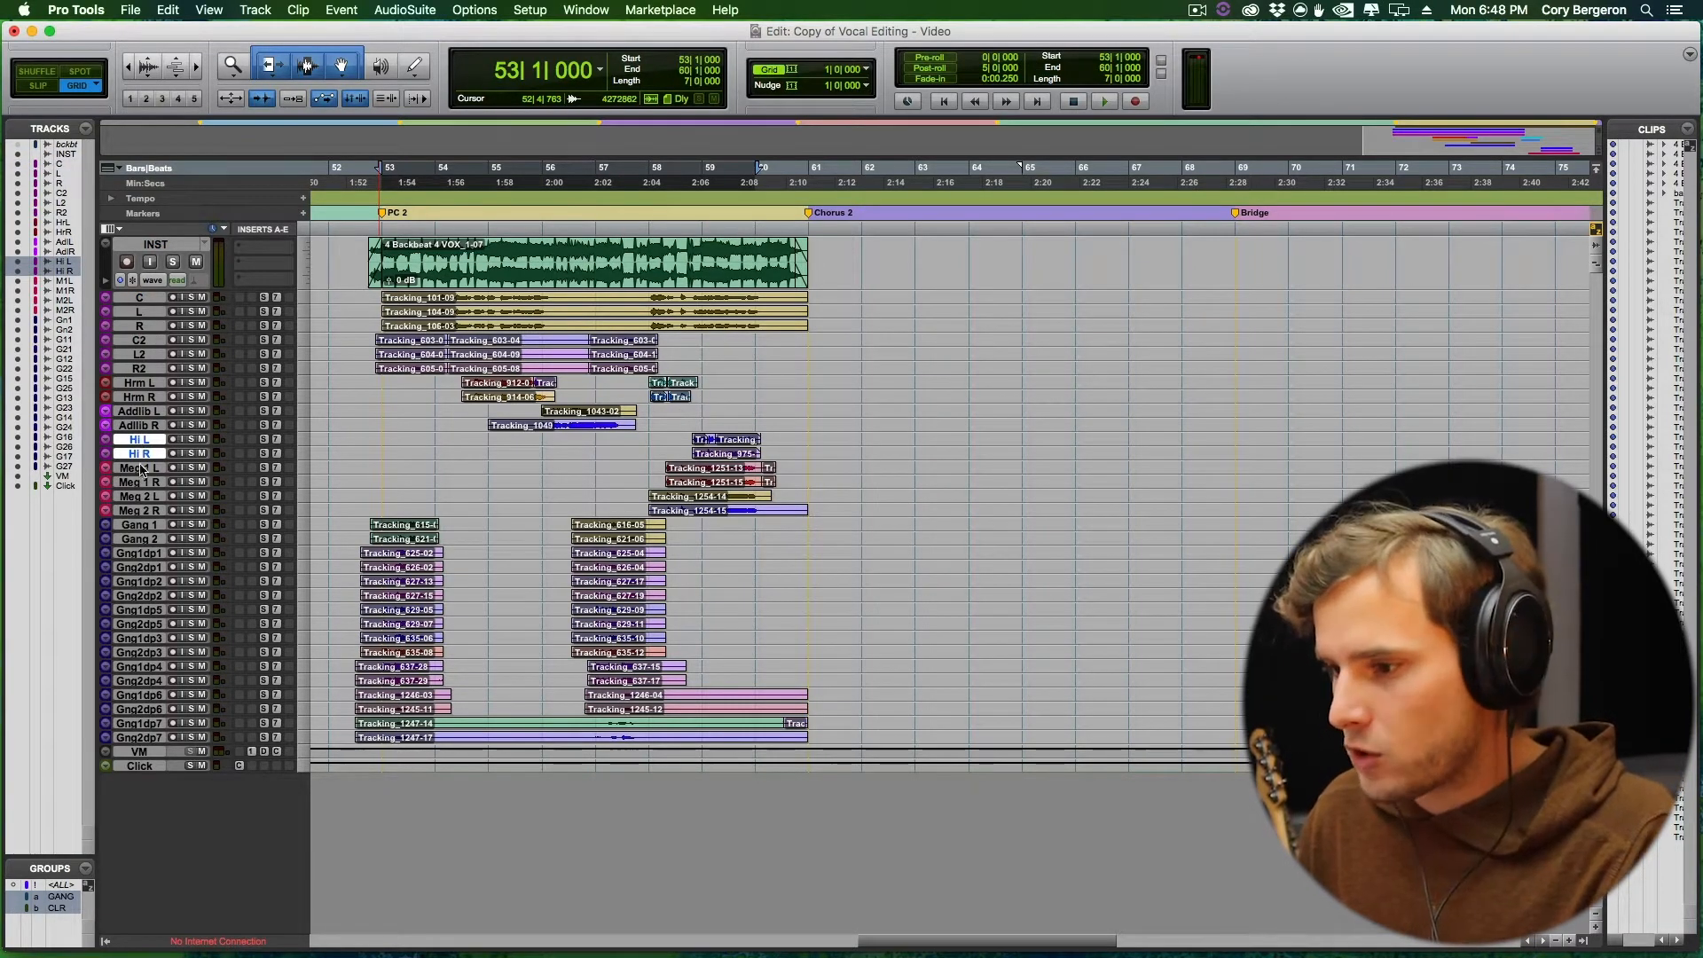
left_click(147, 470)
left_click(133, 512, "shift")
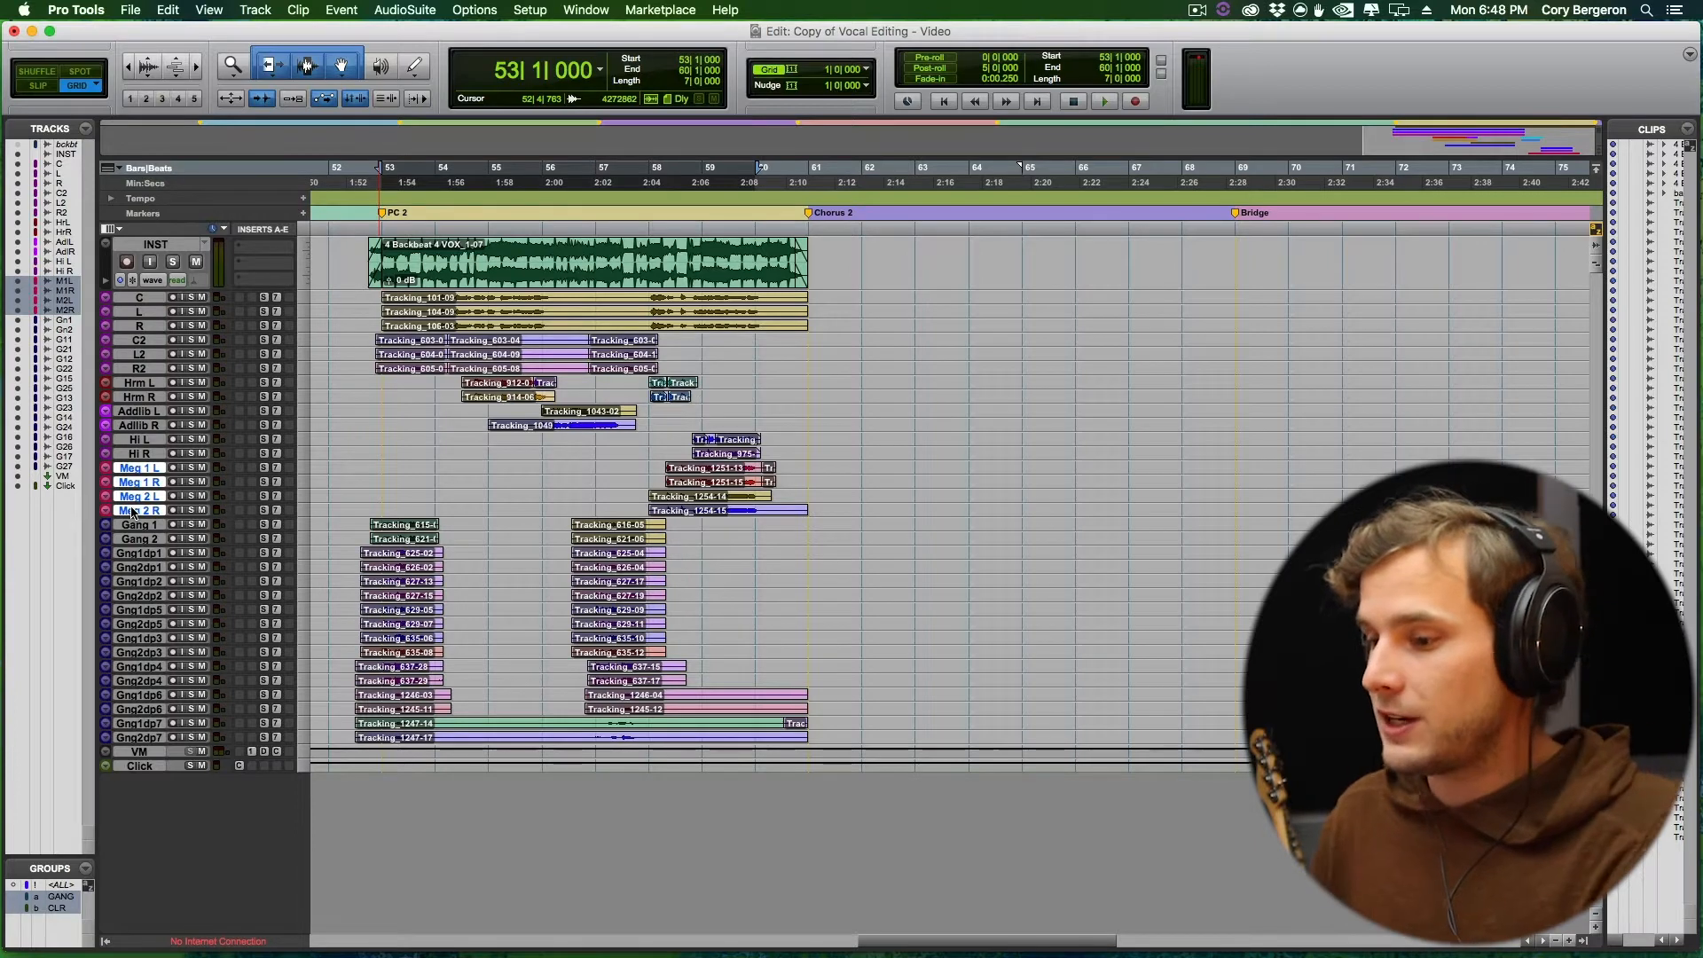
left_click(137, 529)
left_click(142, 738, "shift")
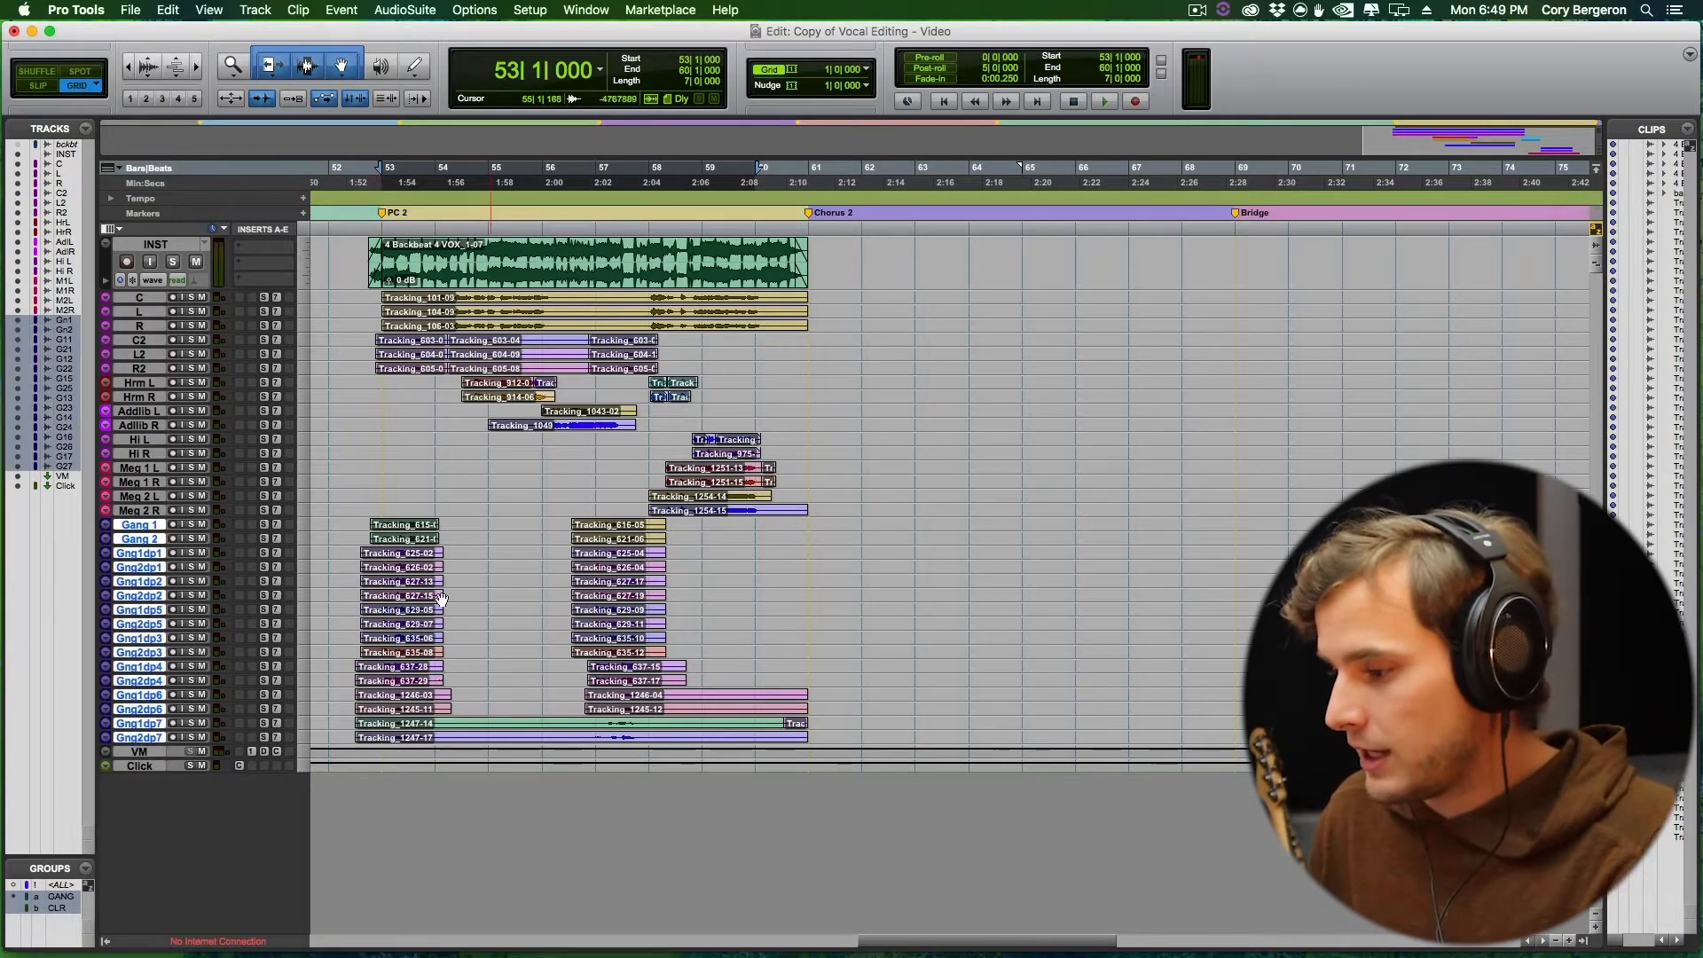
Set the playback start at 52|1|000, just before the PC 2 marker, and play the section.
left_click(374, 304)
key("t")
scroll(426, 282, "right", 5)
left_click(381, 298)
key("r")
scroll(461, 295, "right", 2)
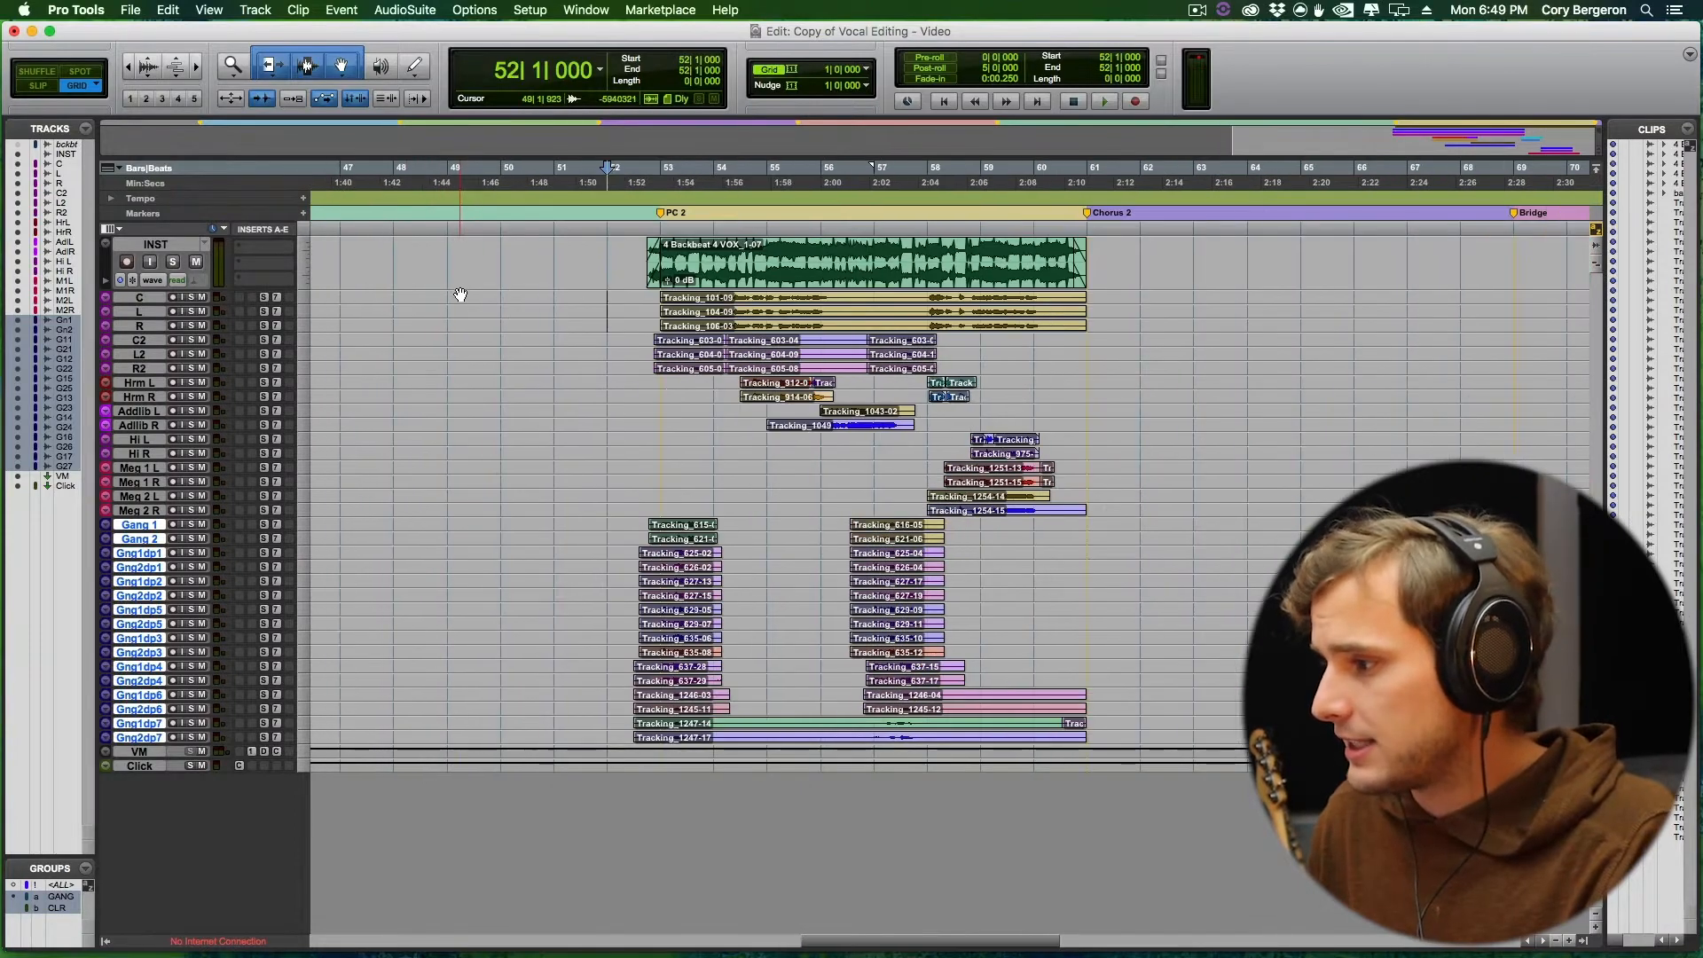
scroll(461, 294, "right", 5)
key("space")
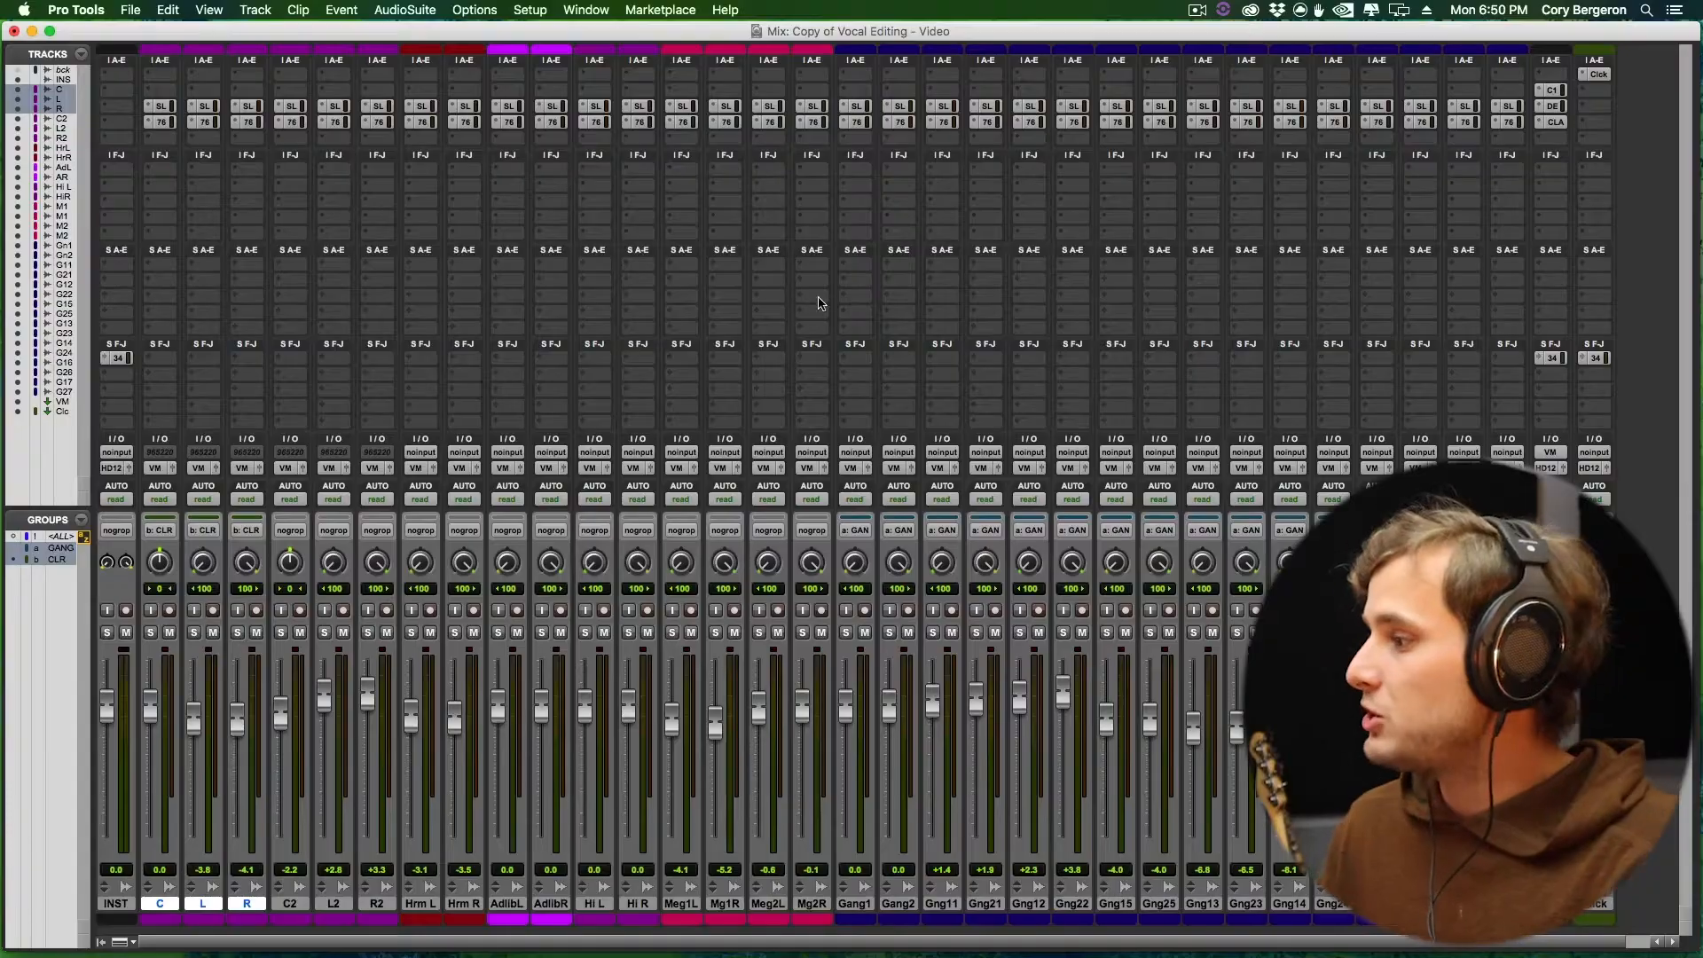
Examine the SSLChannel and CLA-76 plug-in settings on track C, then return to the Edit window.
left_click(98, 58)
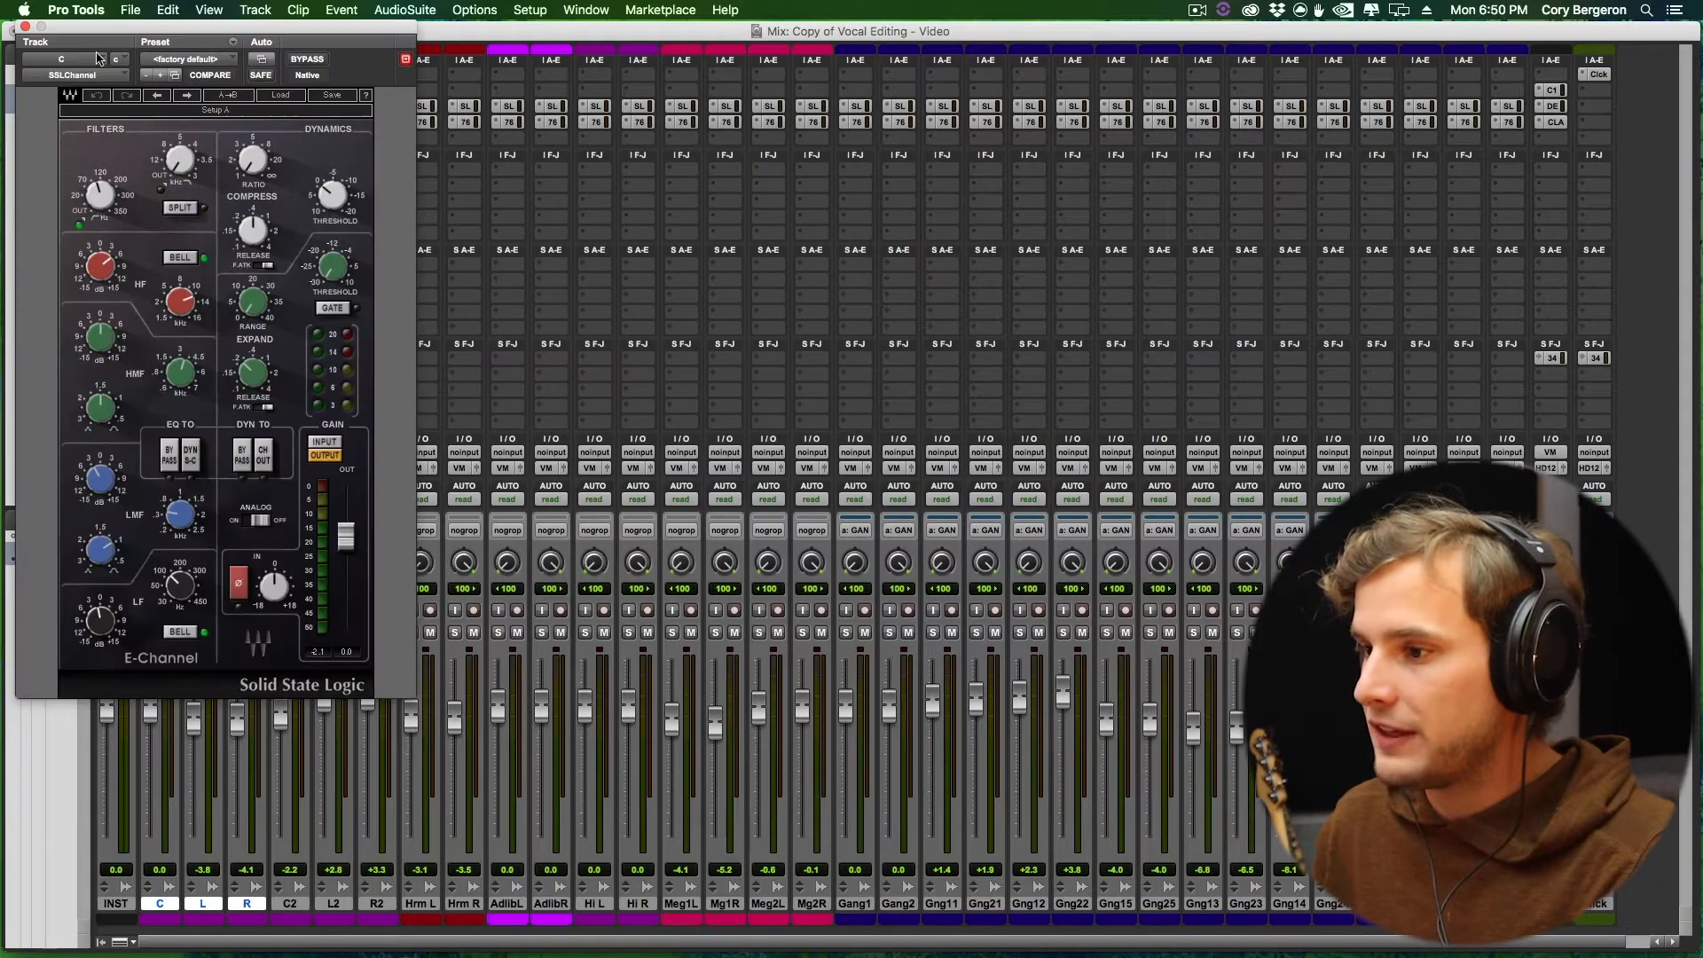
left_click(25, 26)
left_click(176, 121)
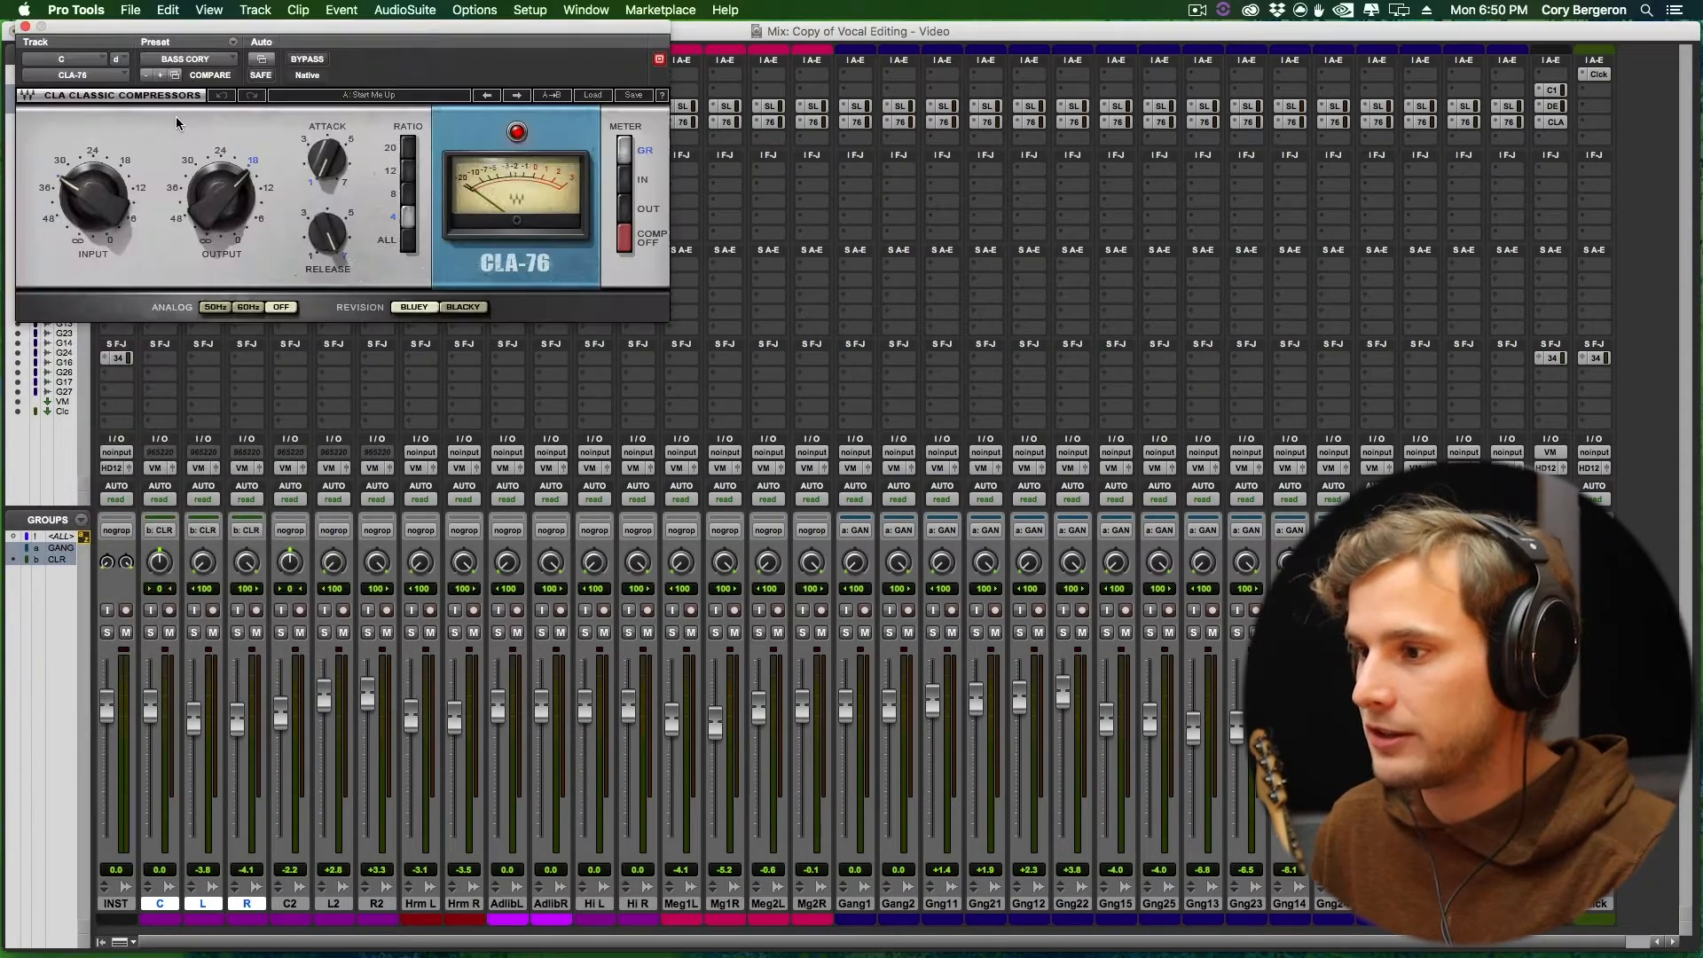
left_click(25, 26)
key("super+equal")
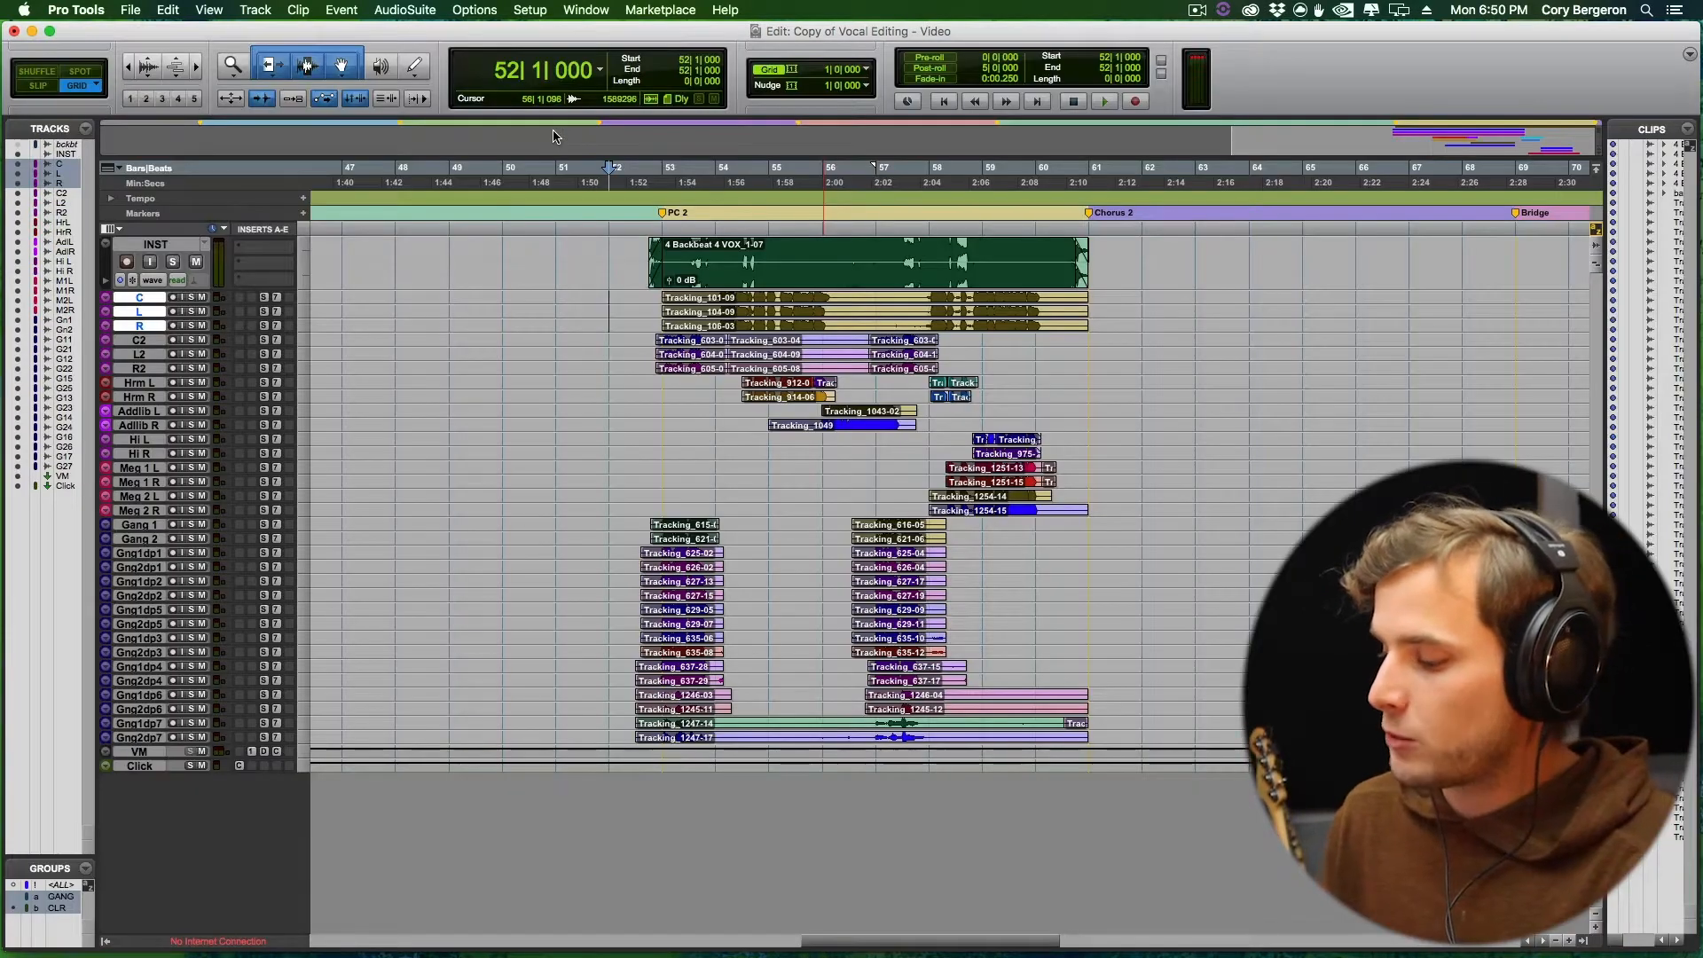
key("super+equal")
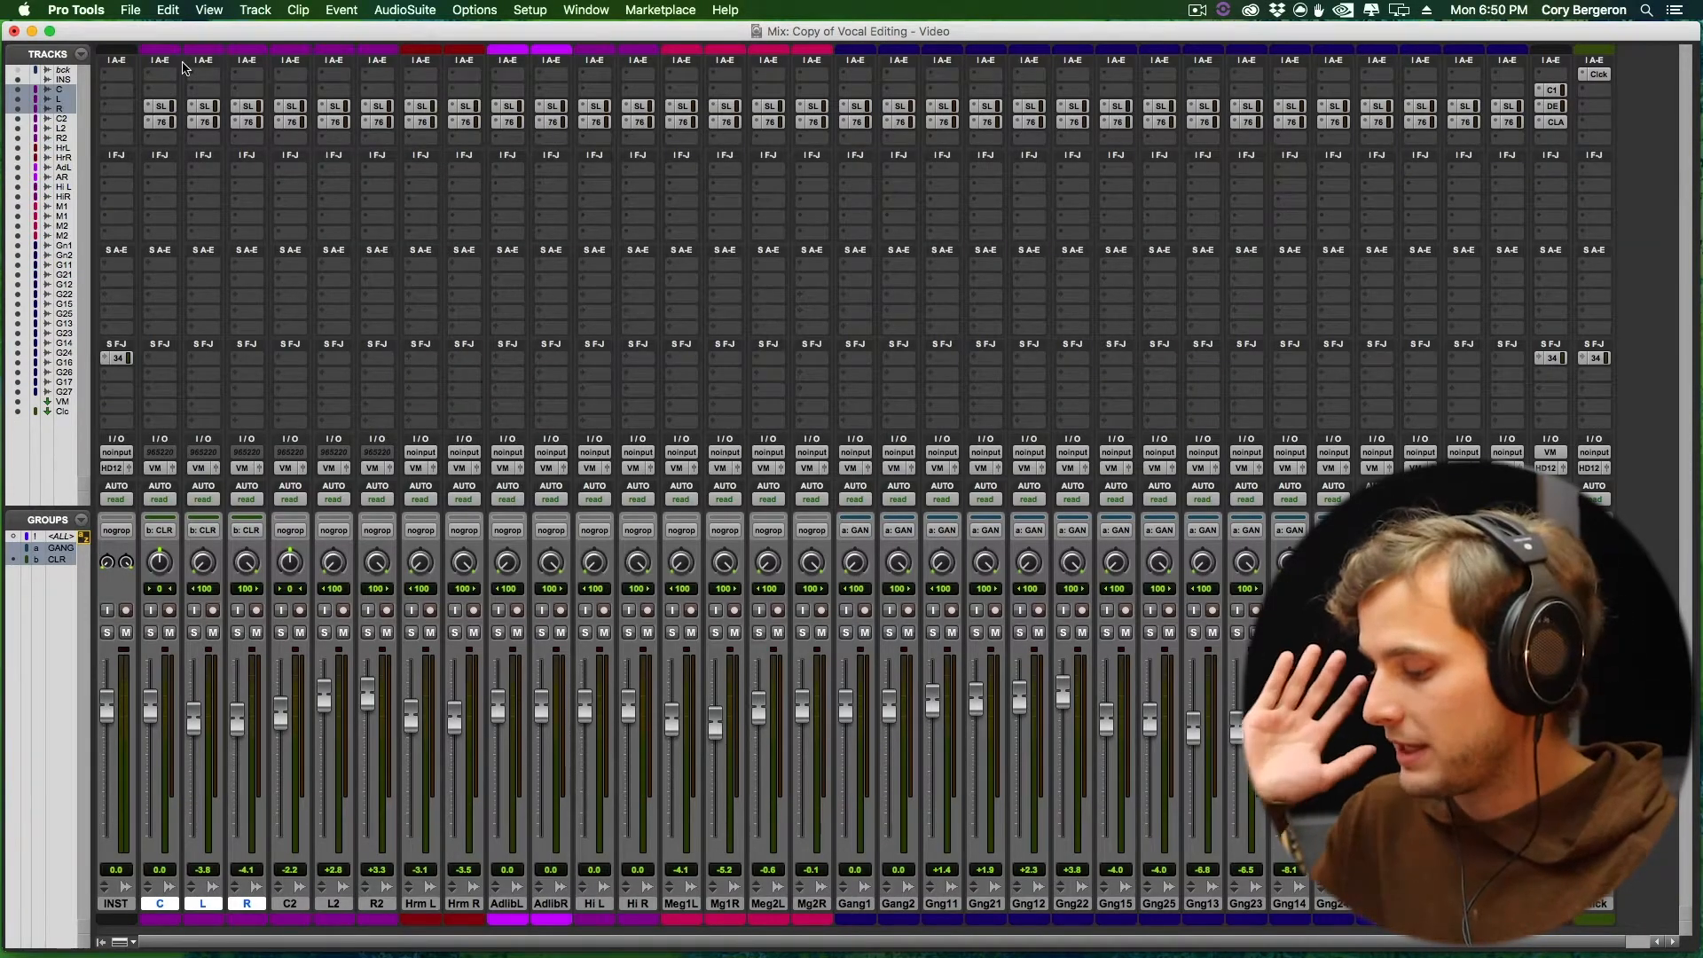
key("super+equal")
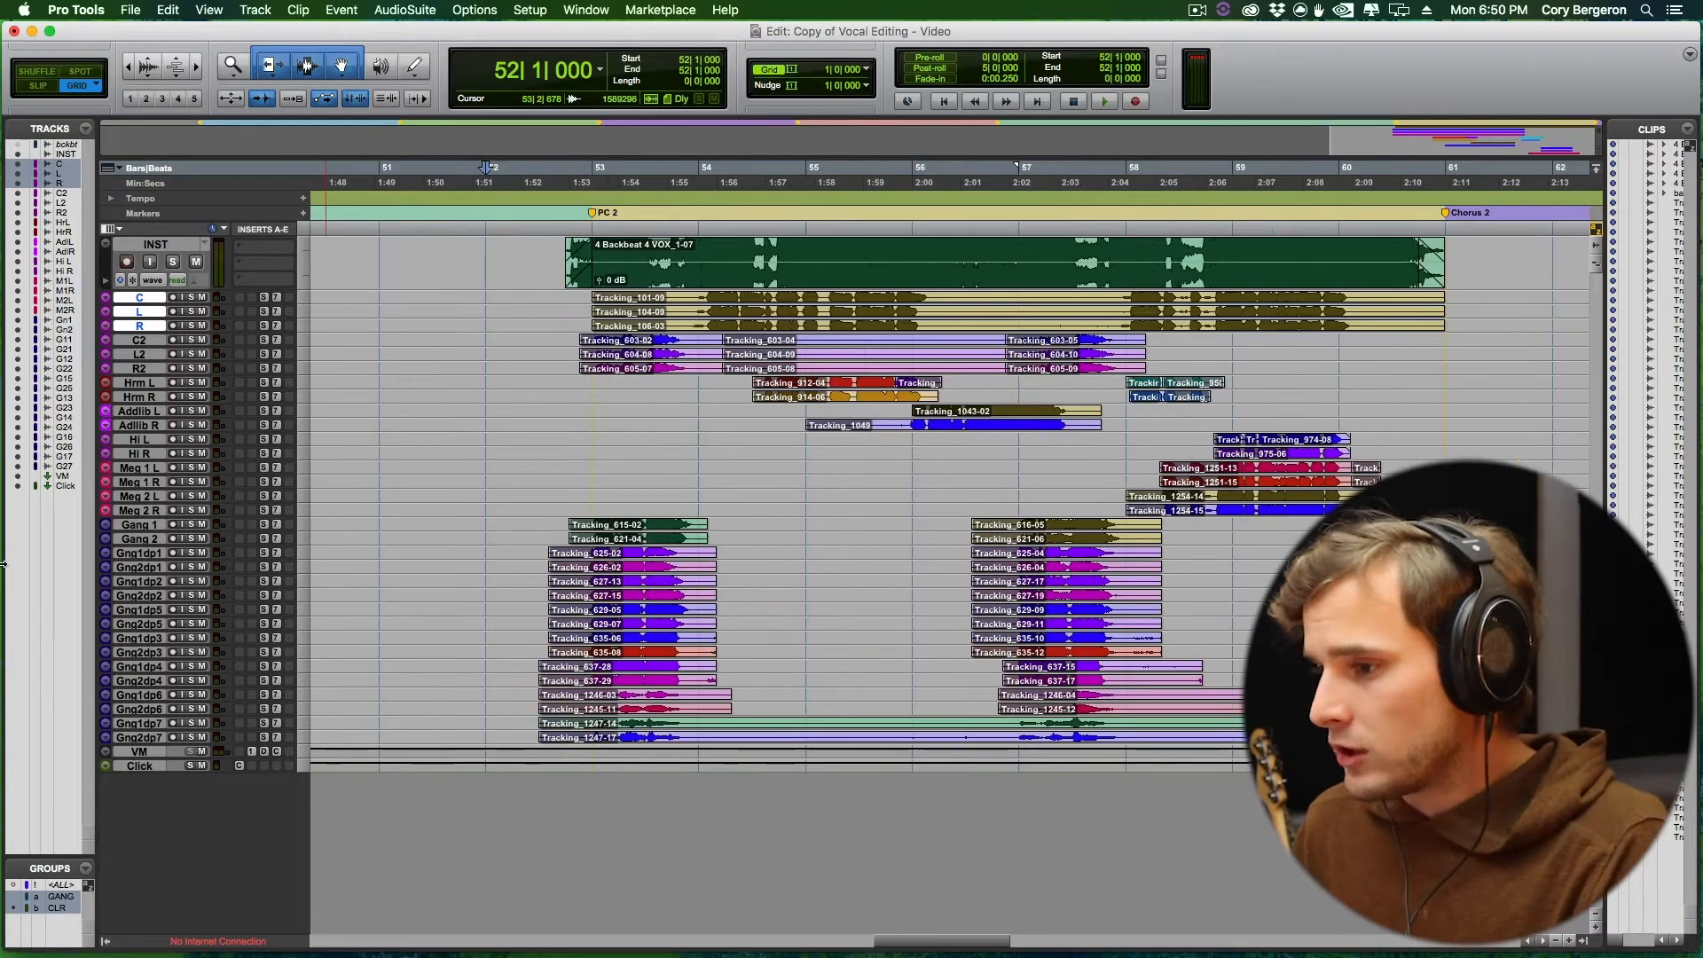
Enlarge the C, L and R track heights and adjust the waveform zoom to show the lead vocals' quiet passages.
left_click_drag(141, 330, 138, 445)
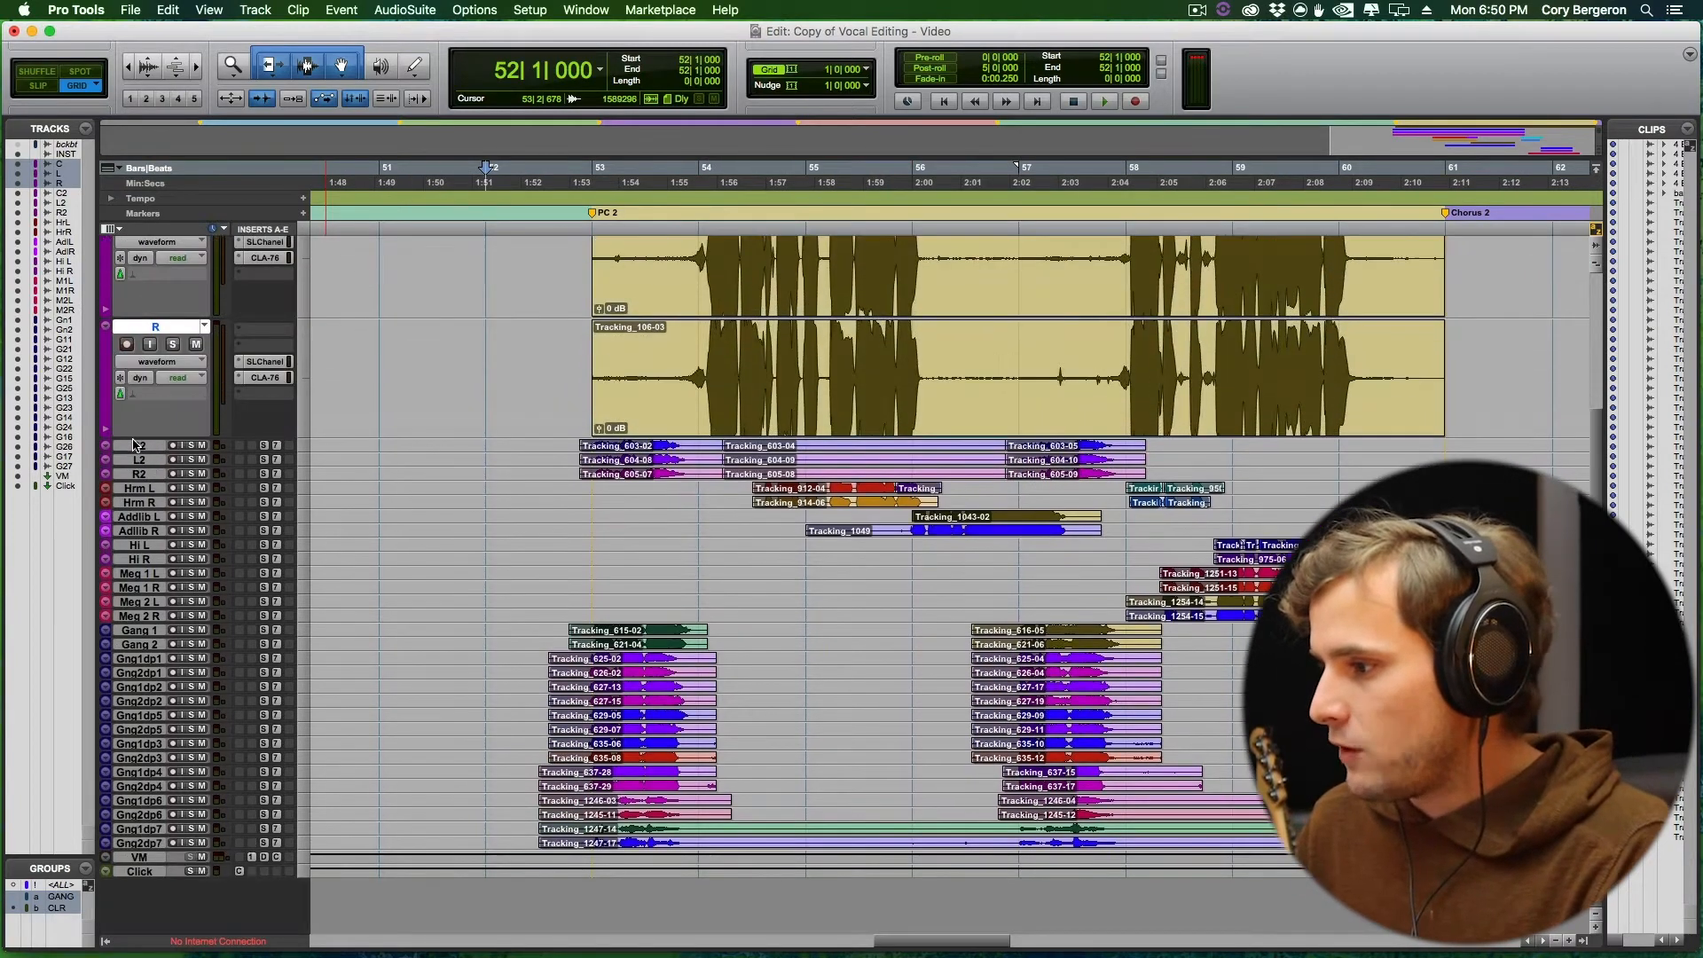
scroll(497, 454, "up", 5)
left_click(666, 333)
key("t")
key("r")
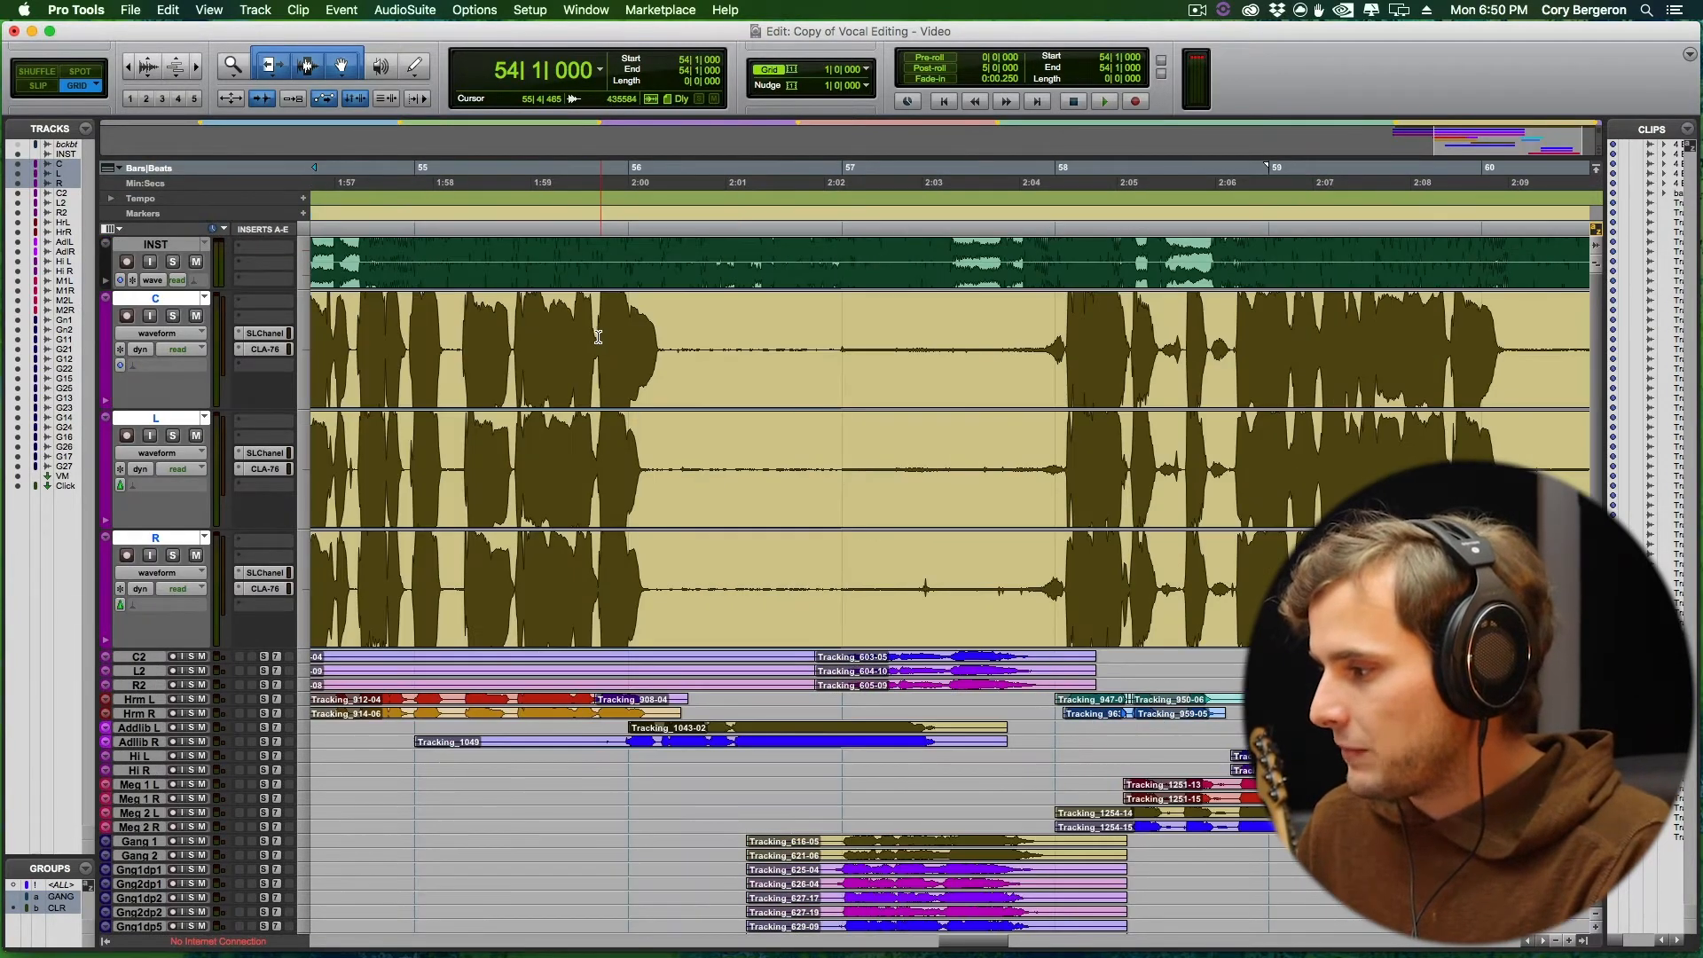
key("super+alt+bracketright")
key("super+alt+bracketright")
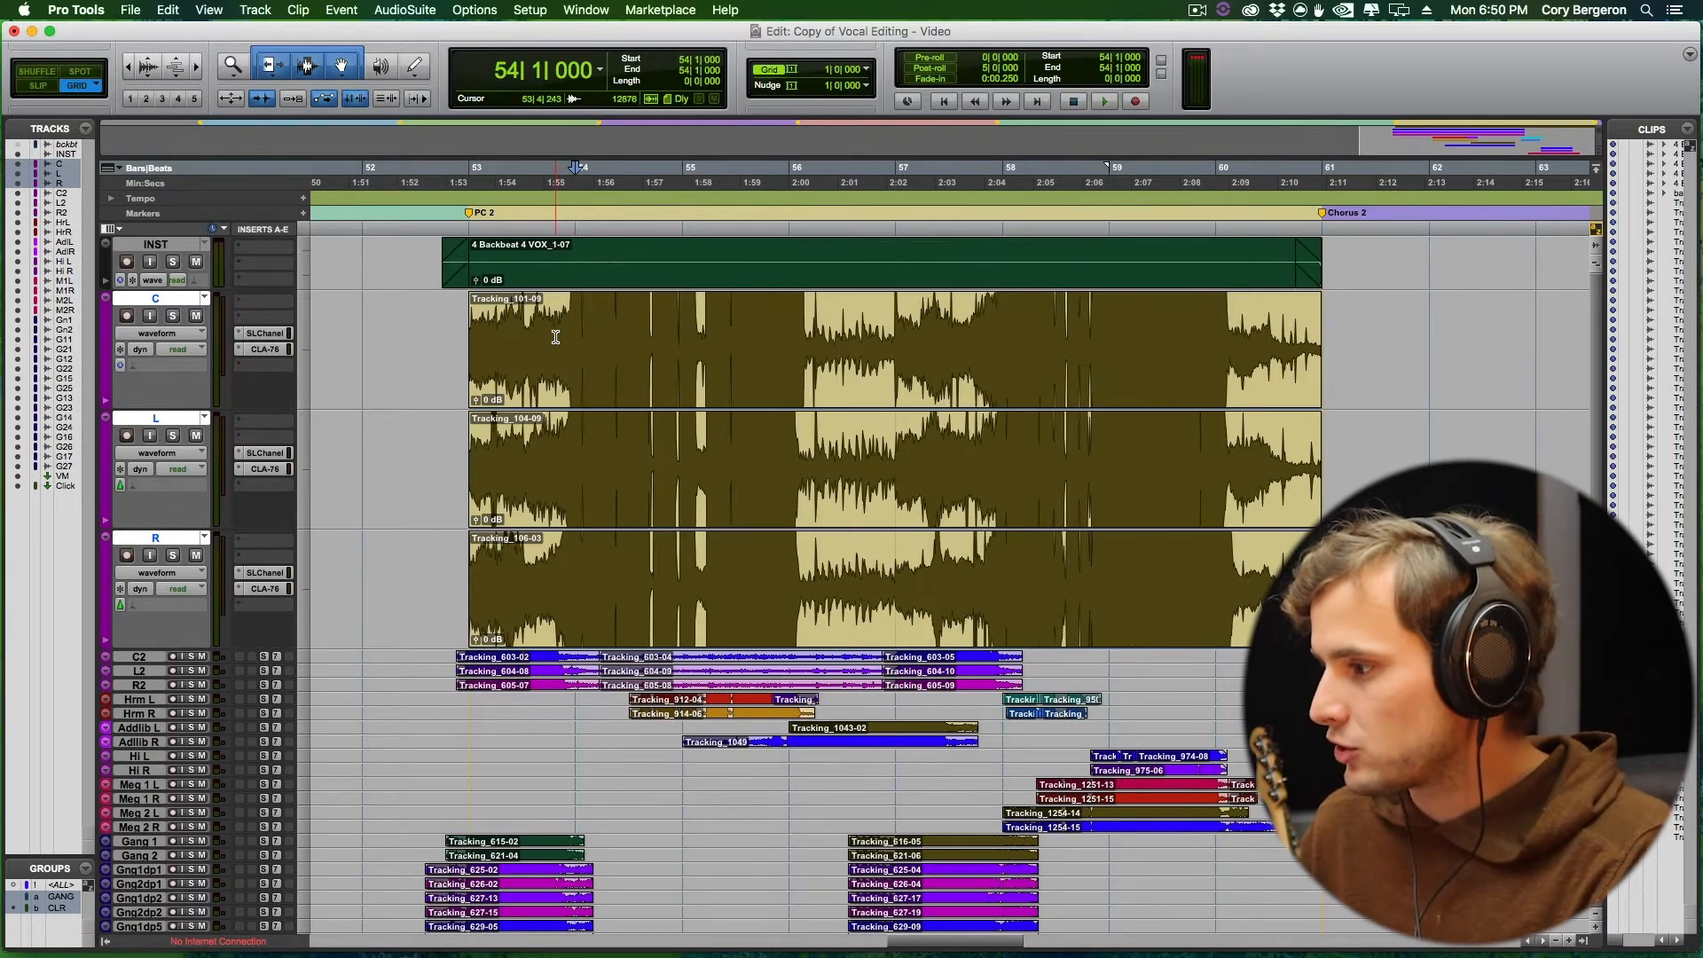
key("super+alt+bracketleft")
key("super+alt+bracketleft")
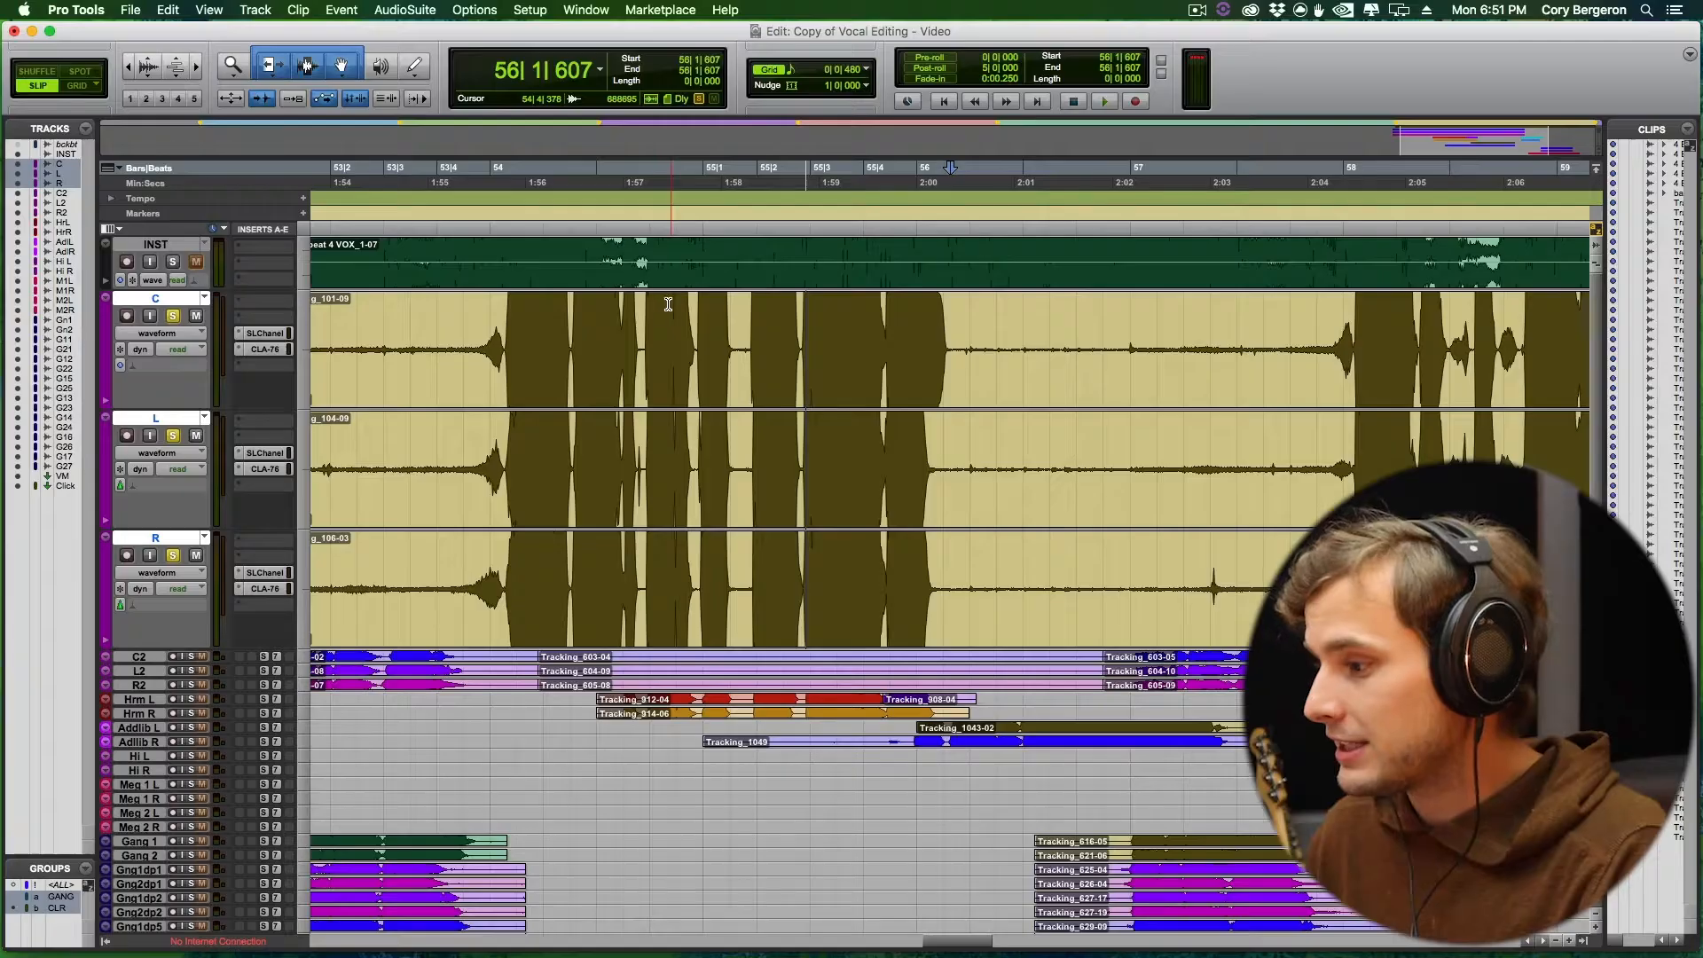
Delete the silent stretches before, between and after the two vocal phrases on tracks C, L and R.
key("F4")
scroll(708, 362, "right", 3)
left_click_drag(782, 334, 1122, 359)
key("Delete")
scroll(1002, 370, "right", 8)
left_click_drag(977, 371, 1163, 347)
key("Delete")
scroll(730, 403, "left", 15)
left_click_drag(789, 395, 1025, 369)
key("Delete")
Add a fade-in from 53|4|000 to 53|4|480 at the start of the first phrase on tracks C, L and R.
left_click(976, 371)
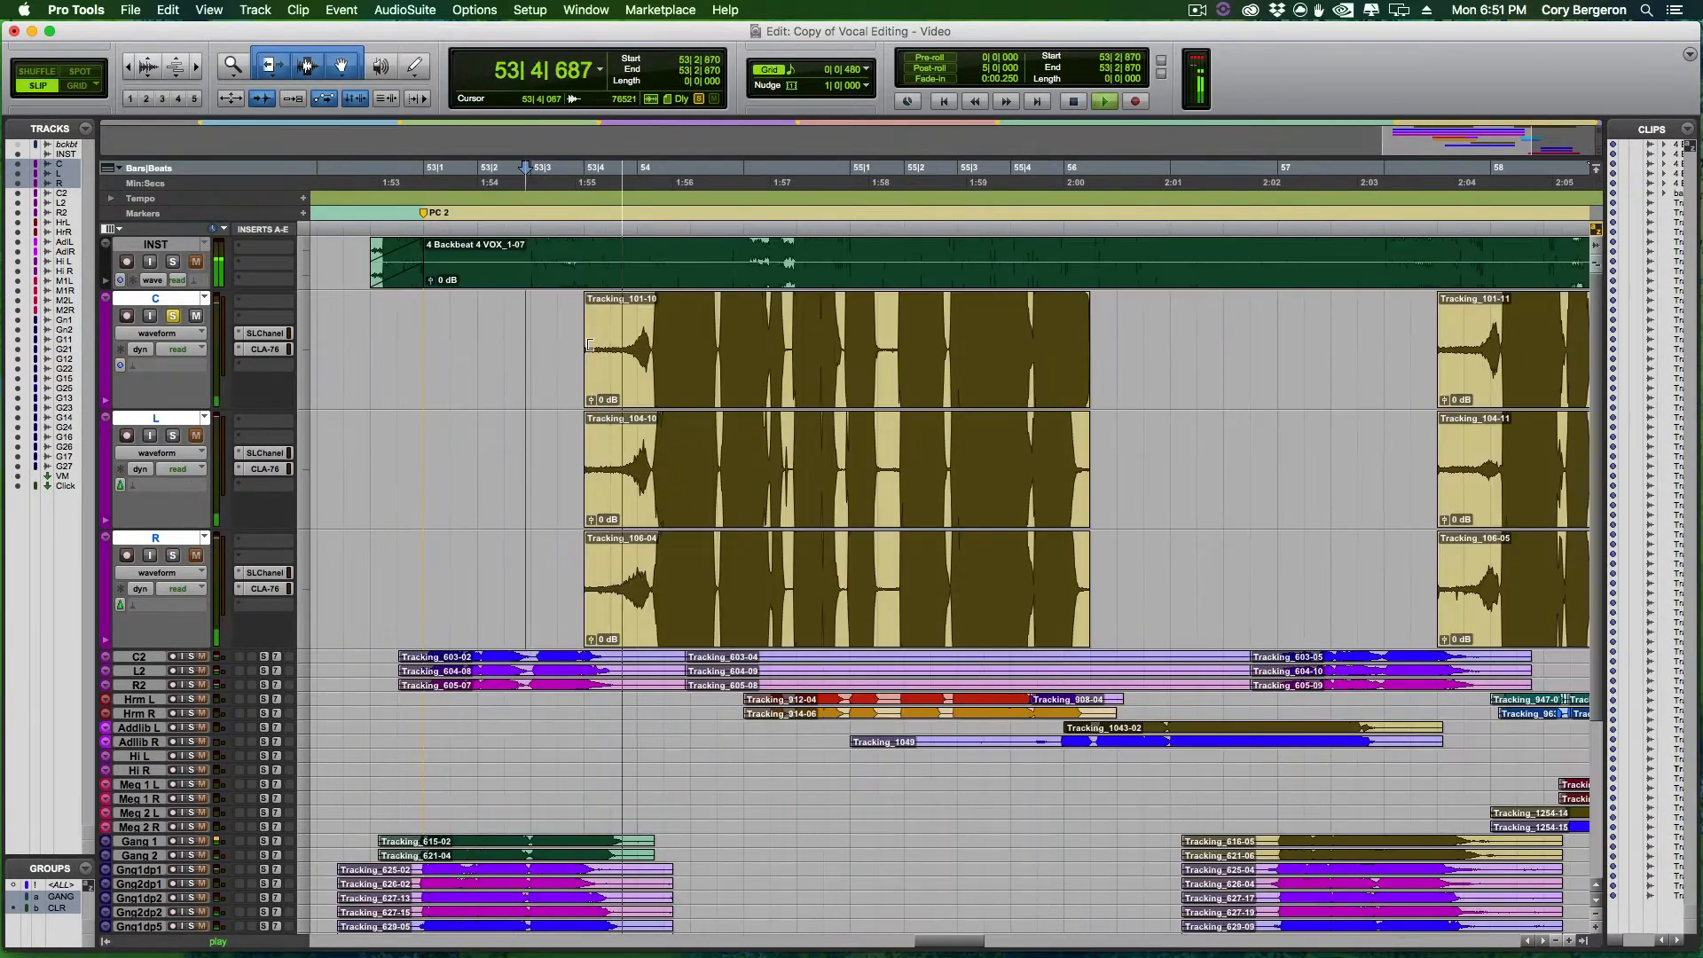
key("space")
left_click(606, 346)
key("t")
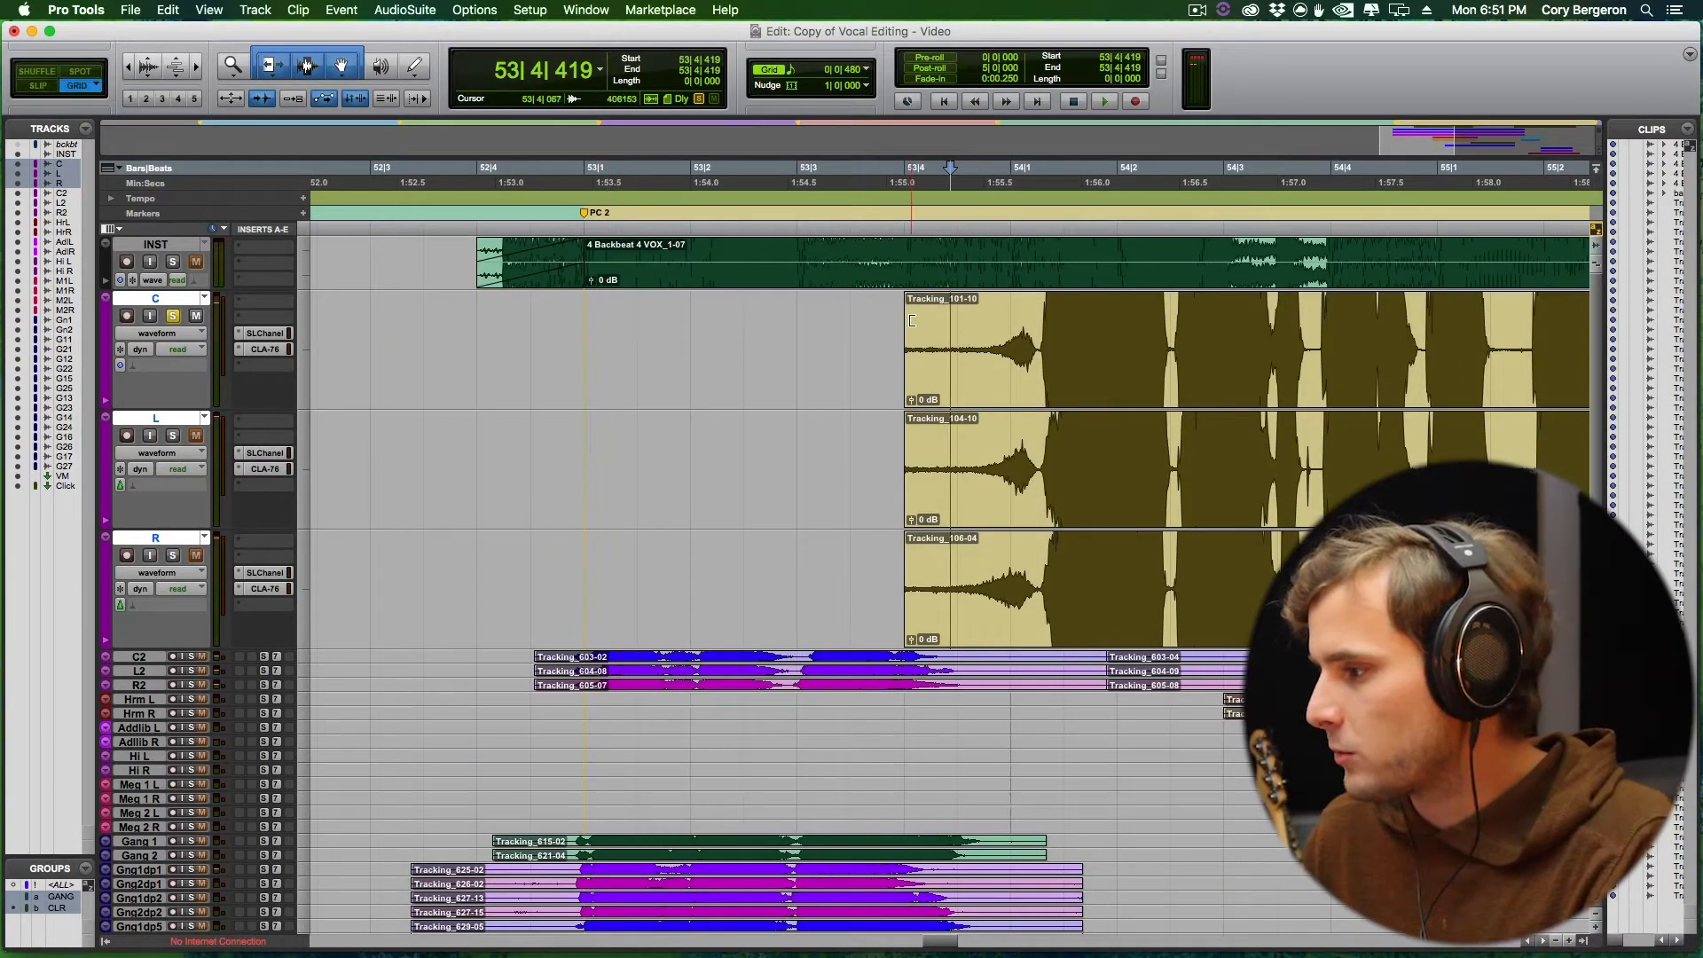
left_click_drag(909, 314, 937, 313)
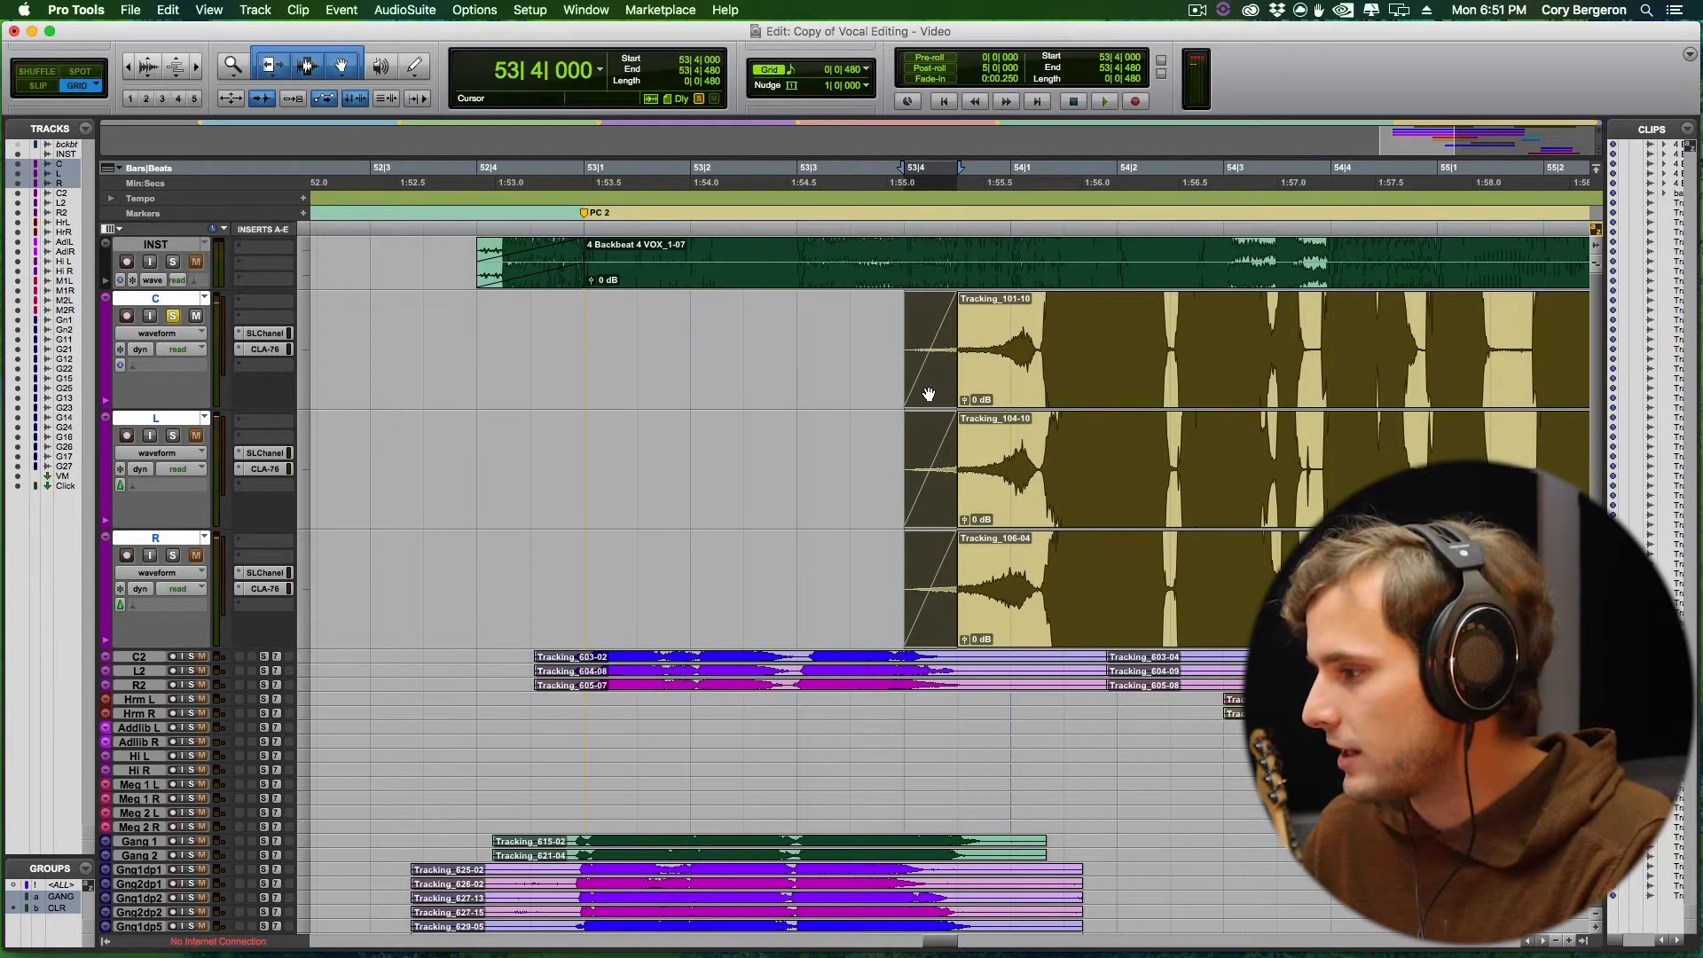
Play back the first phrase's faded entrance from 53|3|480.
left_click(841, 351)
key("space")
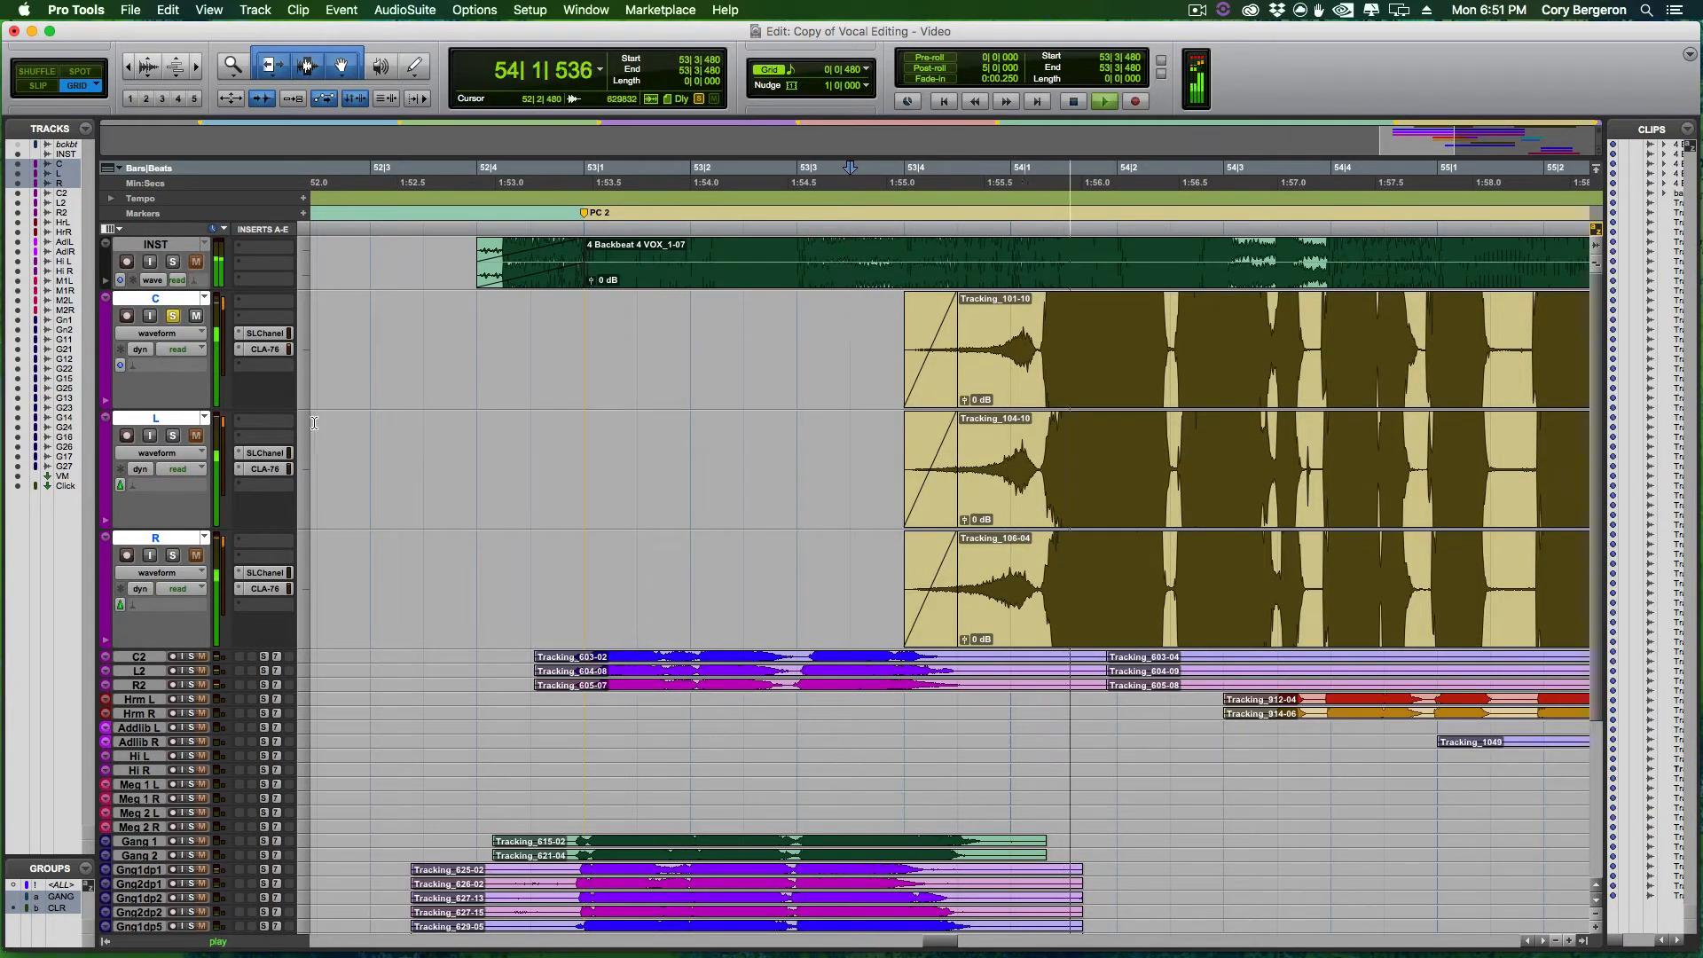
key("space")
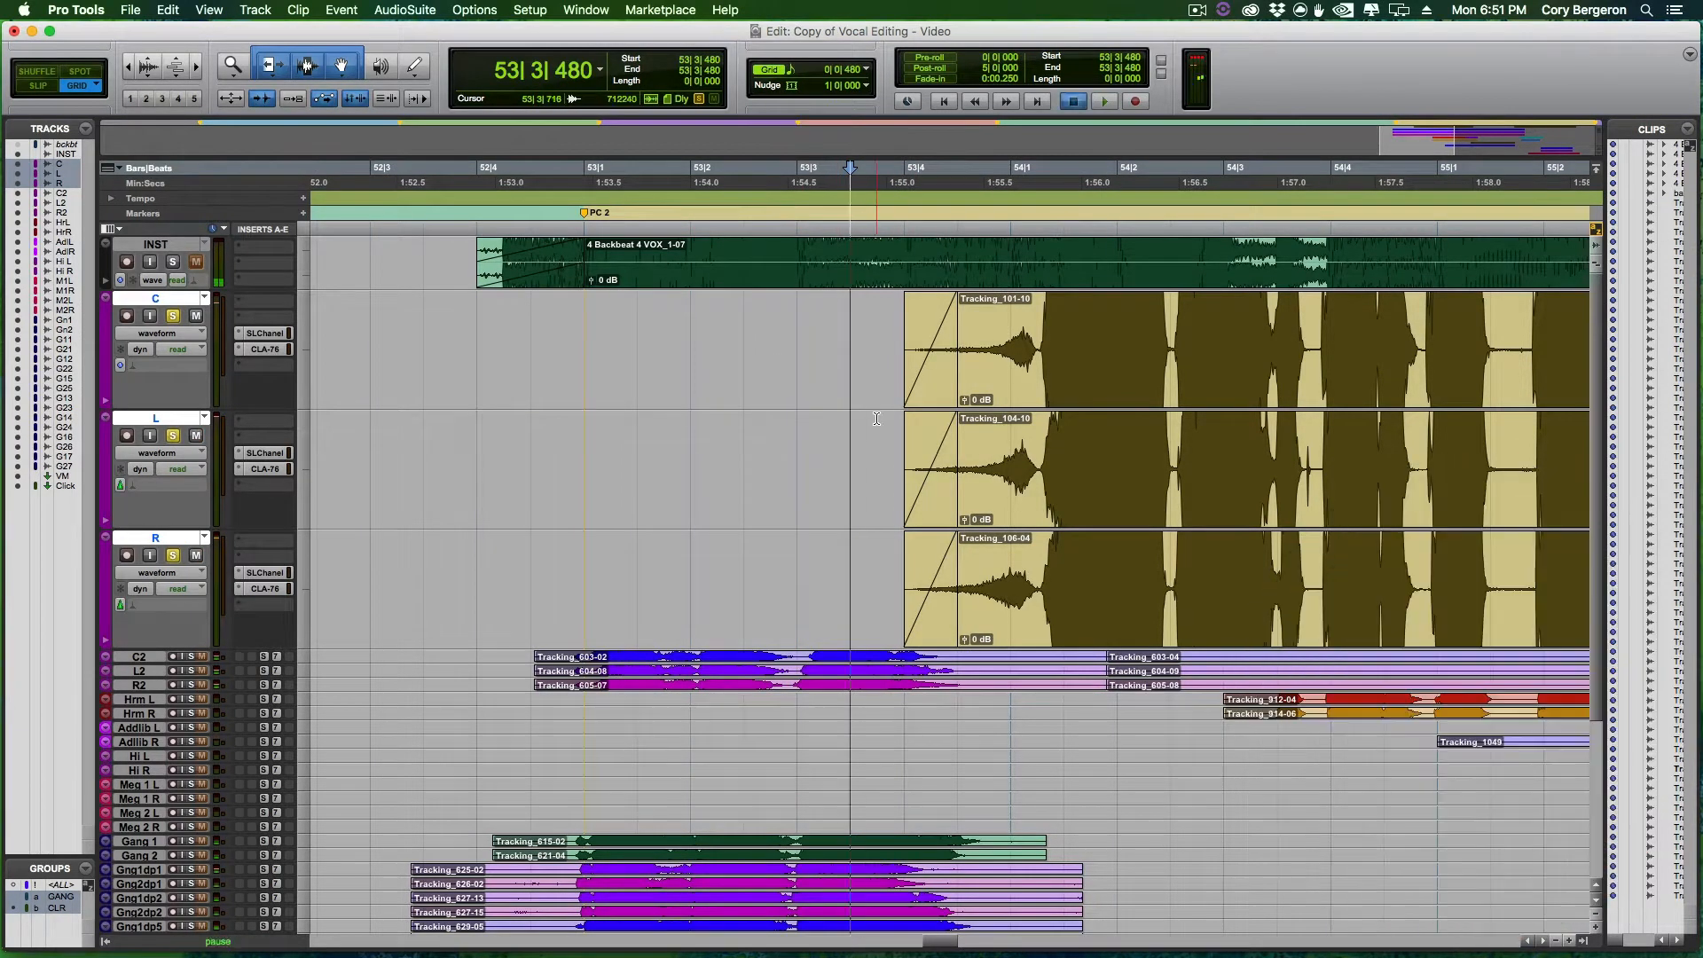
key("space")
key("space")
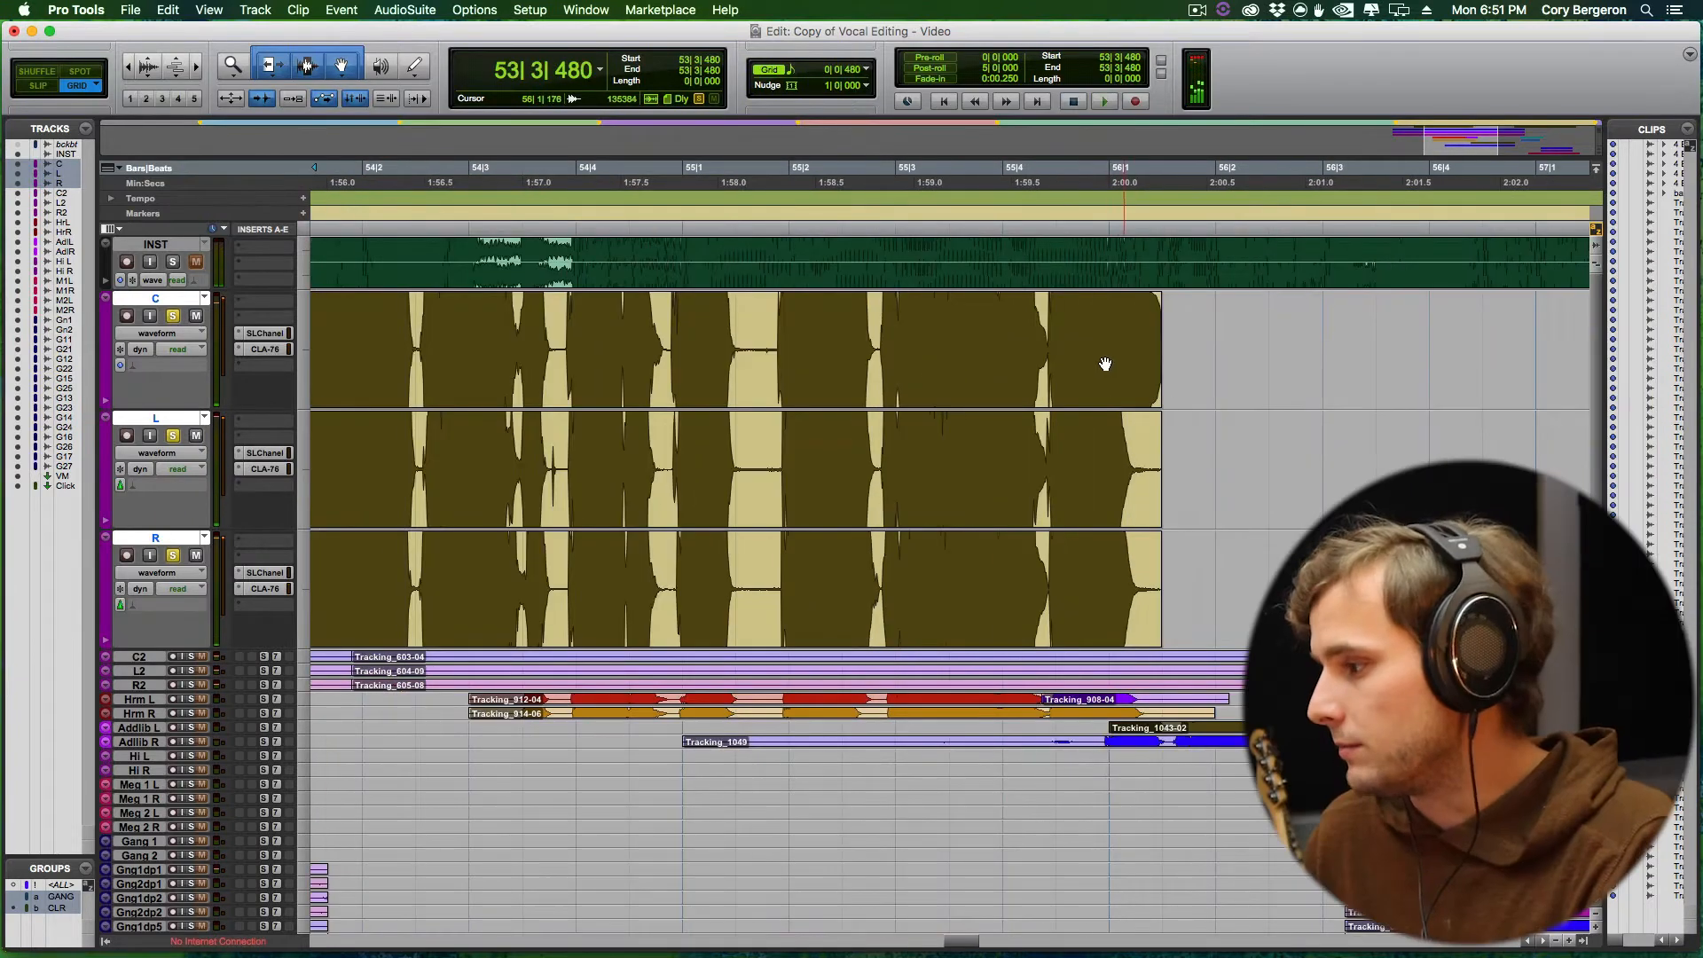
Fade out the first phrase on C, L and R from 56|1|480, and cut its tail shorter in Slip mode.
scroll(1102, 360, "right", 4)
left_click_drag(943, 304, 990, 310)
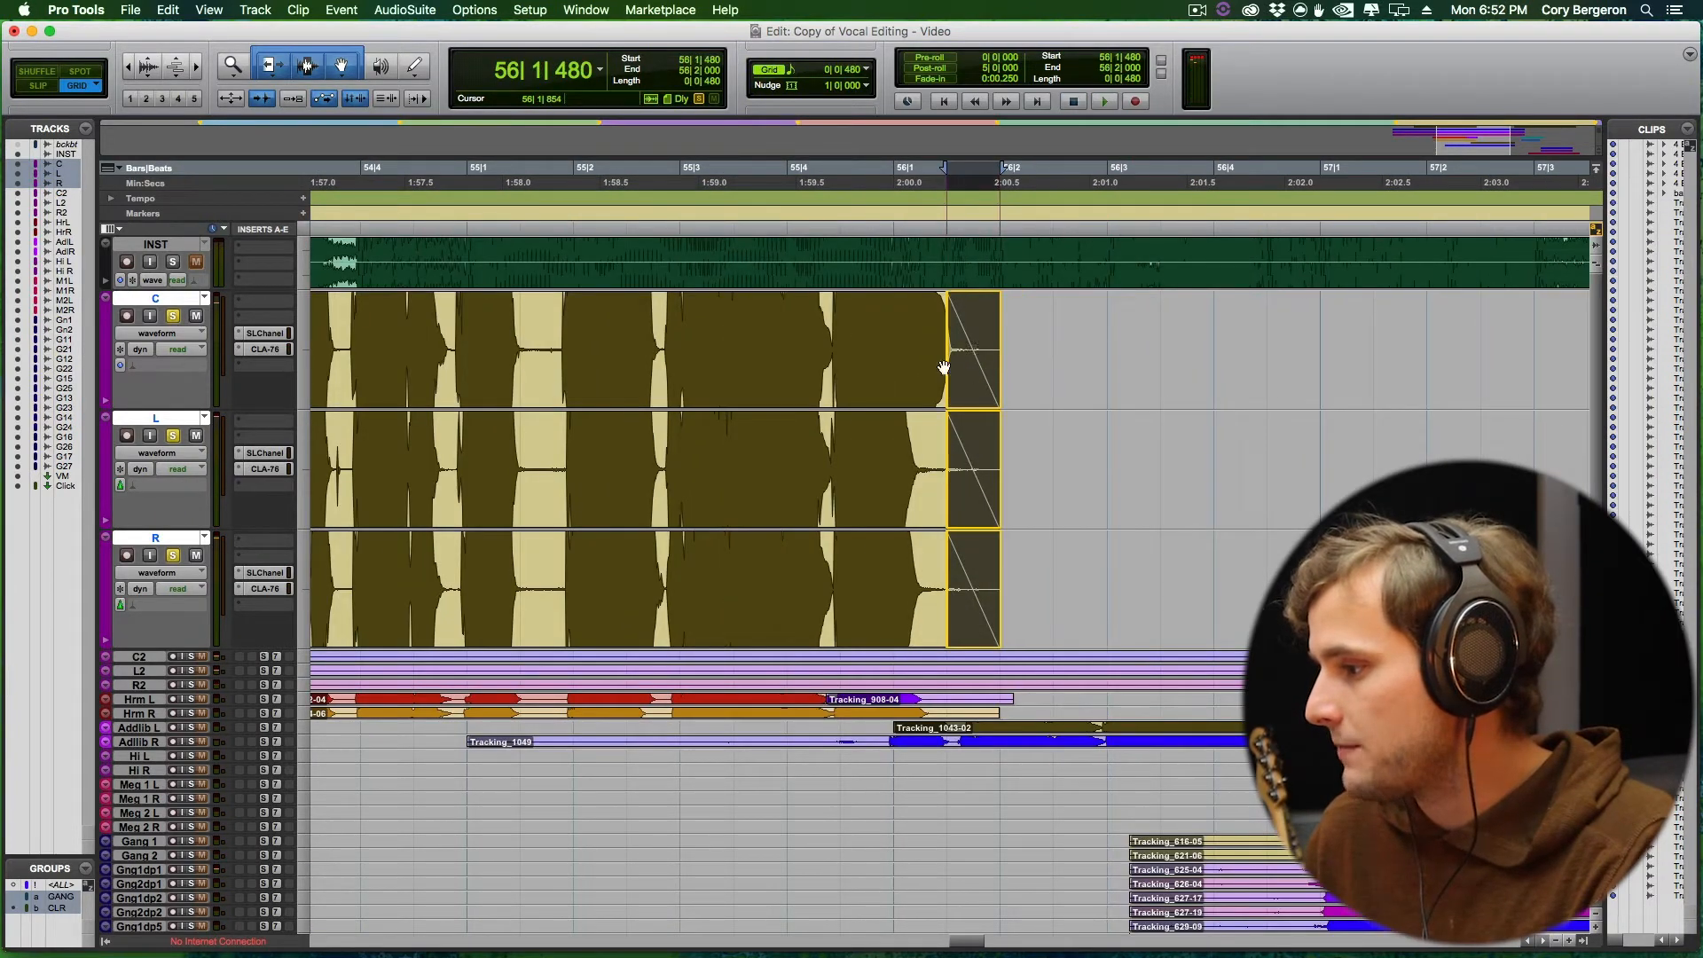
key("super+bracketright")
key("F2")
left_click(761, 316)
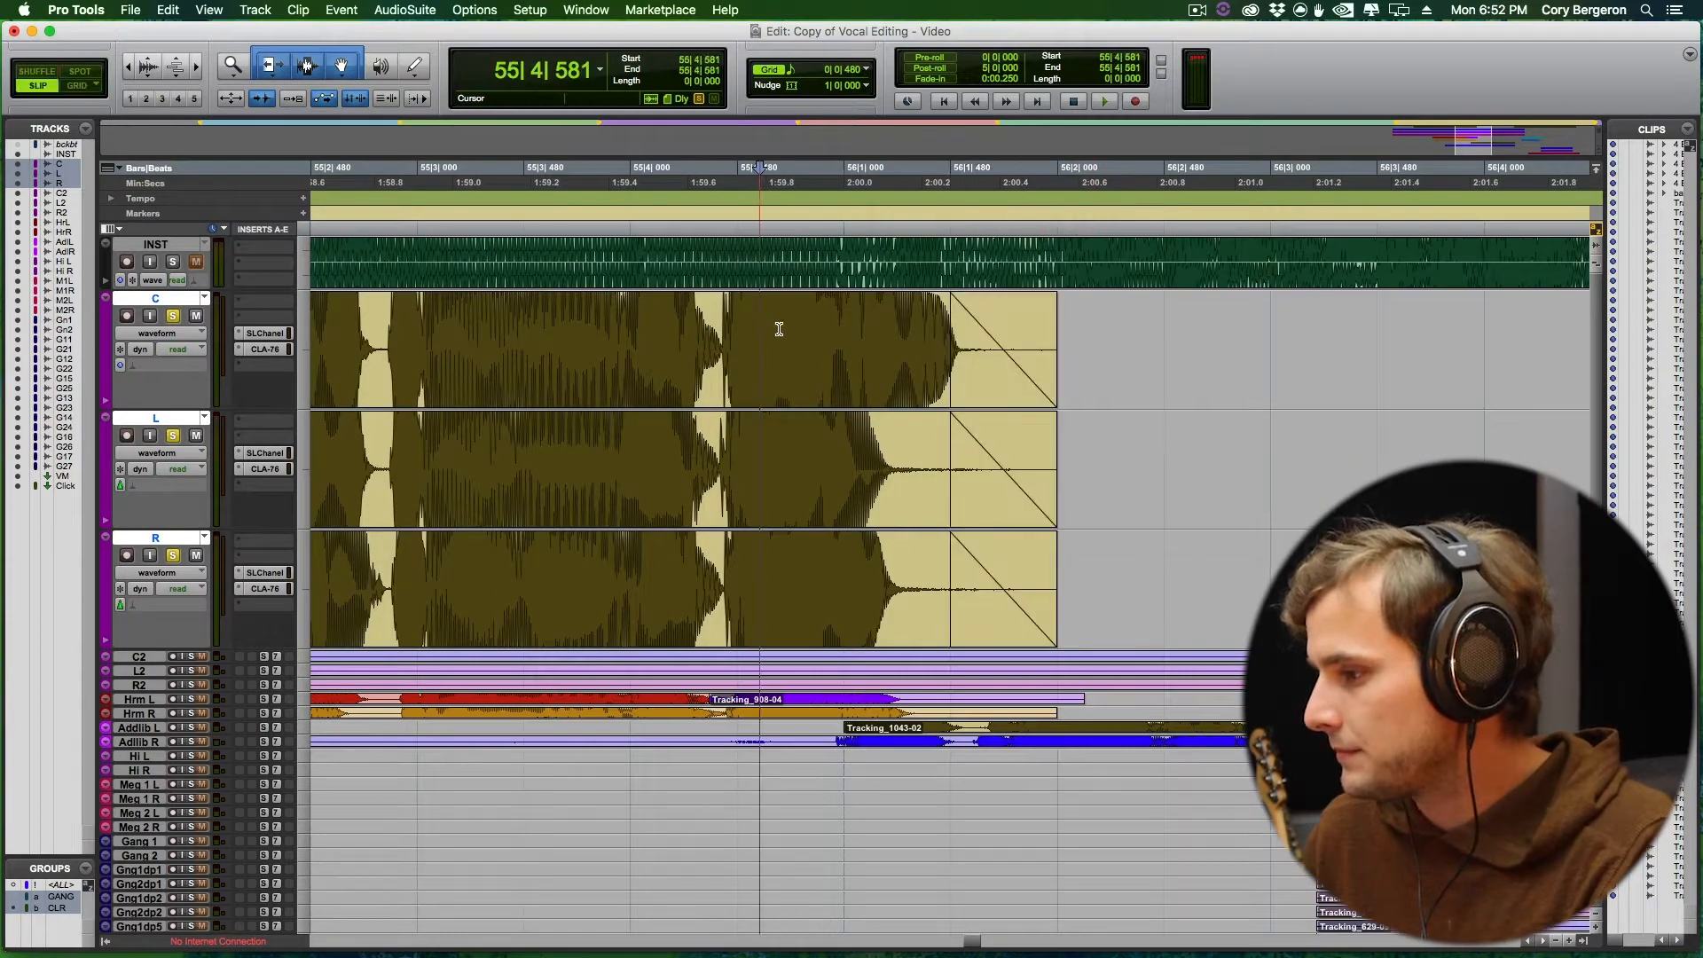
key("space")
left_click_drag(992, 342, 1286, 342)
key("space")
key("Delete")
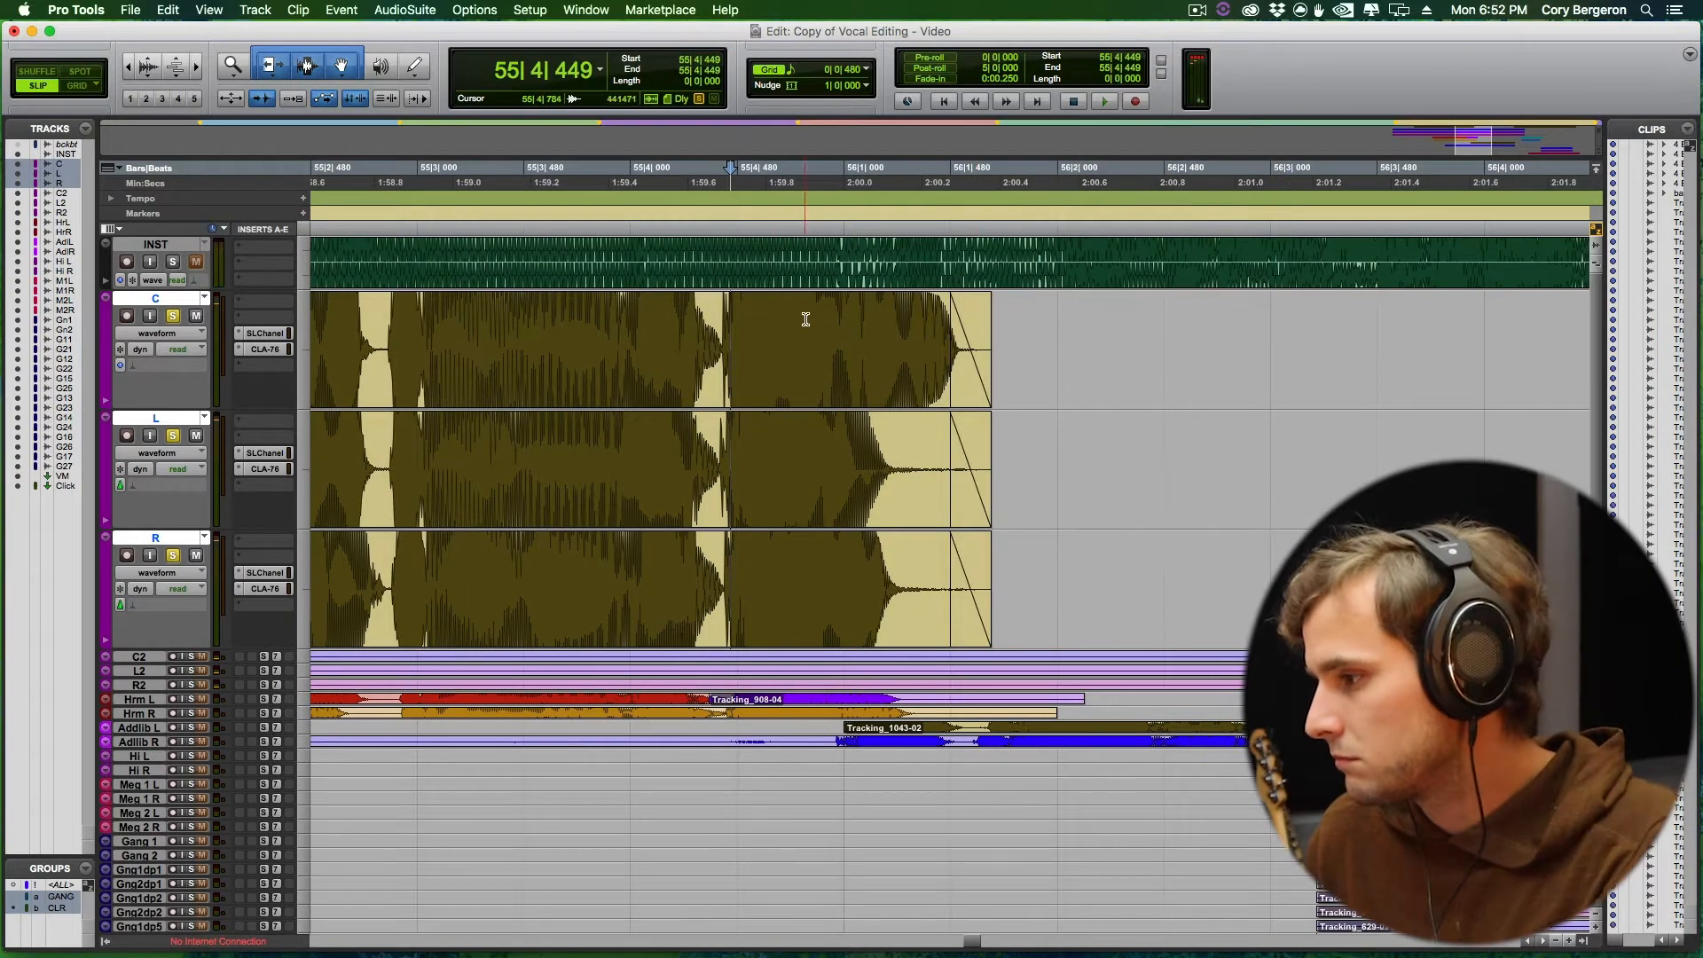
Play back the shortened ending of the first phrase and return to a wider view.
left_click(803, 319)
key("space")
key("space")
key("r")
key("r")
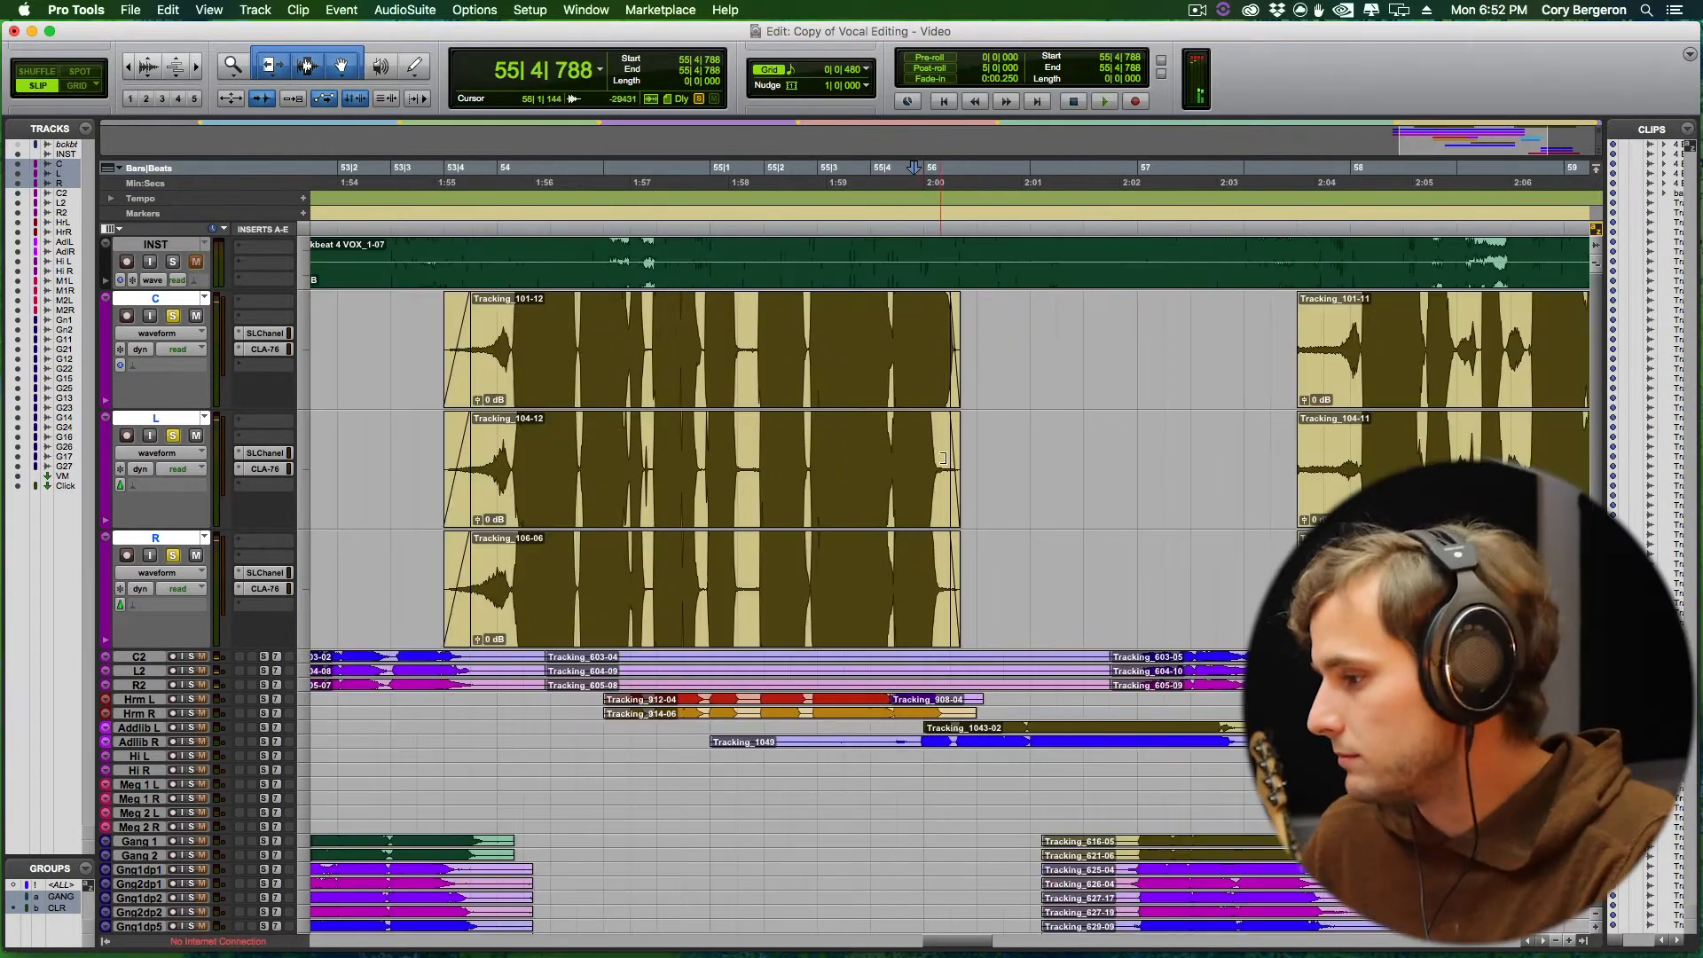
Add a fade-in to the start of the second phrase on C, L and R in Grid mode and play it from 57|3|480.
scroll(699, 399, "right", 8)
left_click(699, 399)
key("t")
key("F4")
left_click_drag(949, 319, 980, 317)
key("f")
left_click(878, 328)
key("space")
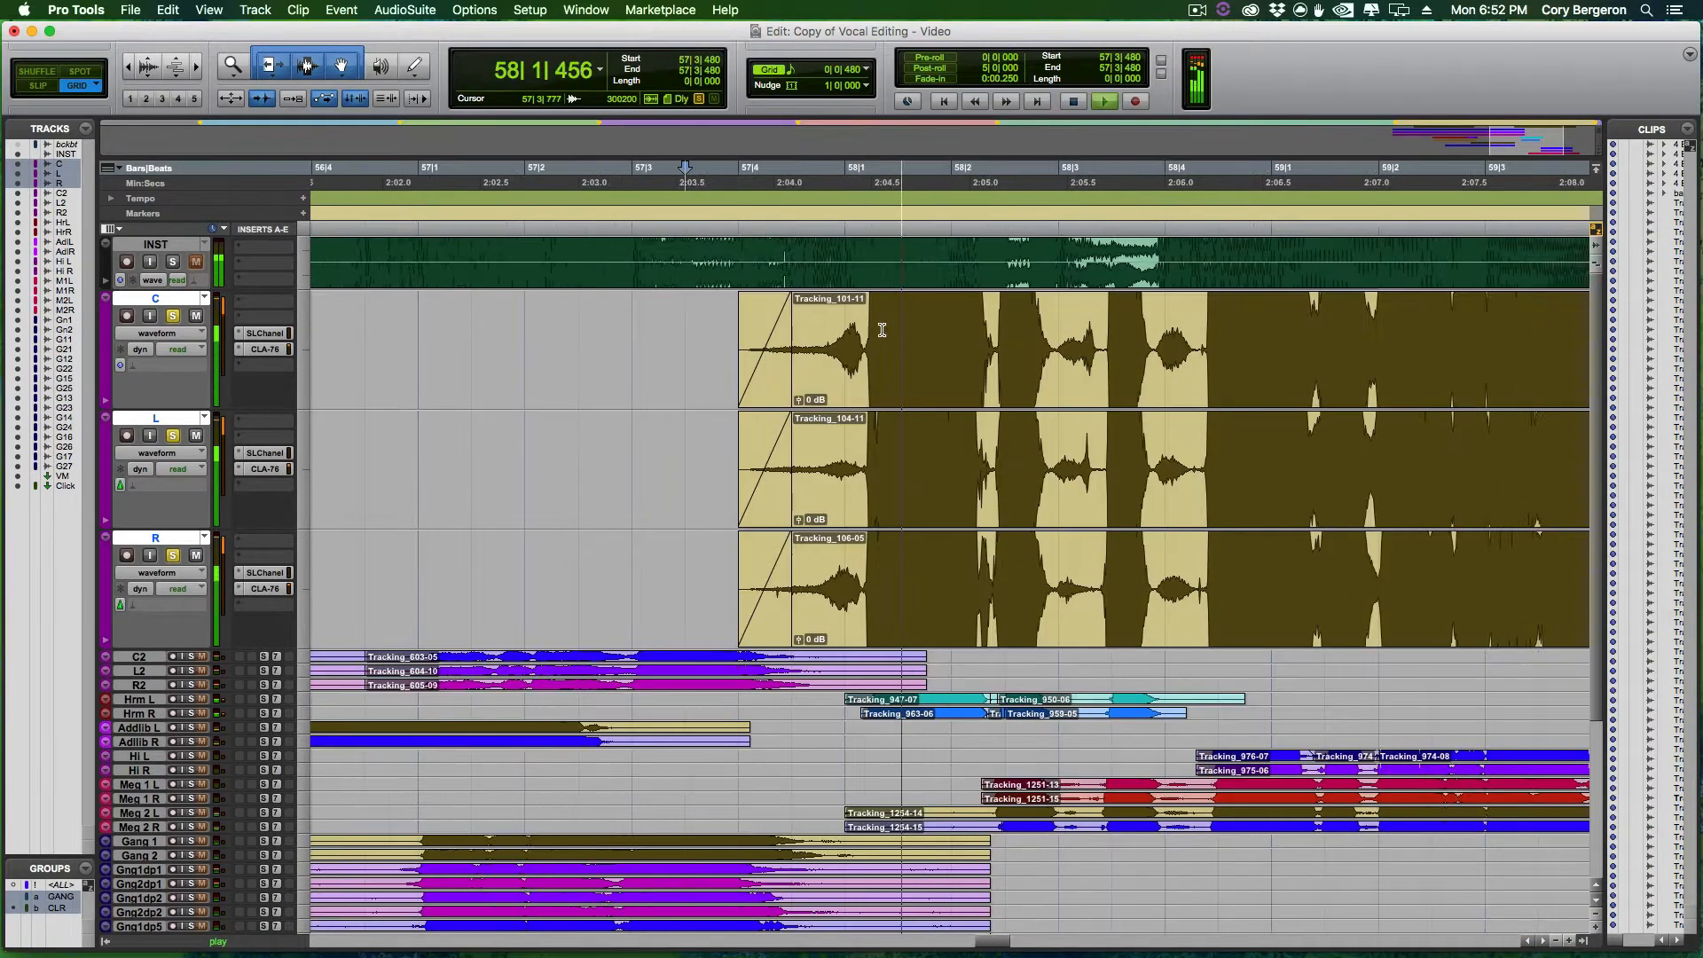
key("space")
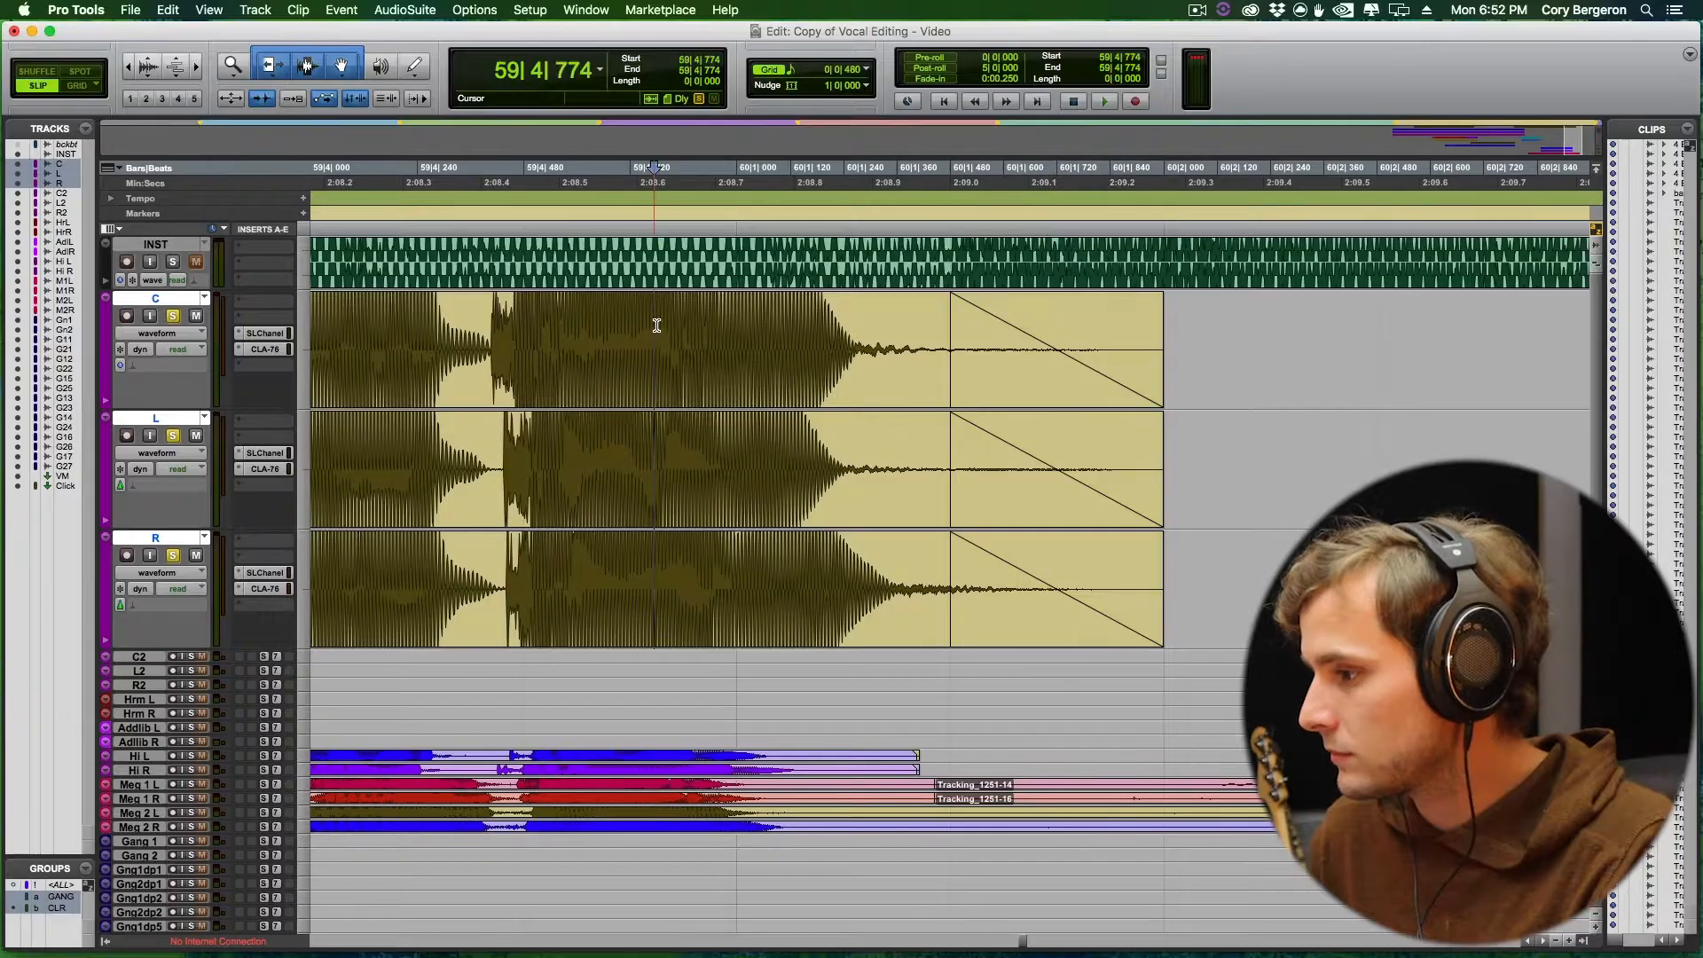
Cut the faded tail of the second phrase on C, L and R shorter and play the ending from 59|4|354.
left_click_drag(984, 385, 1226, 333)
key("Delete")
left_click(468, 336)
key("space")
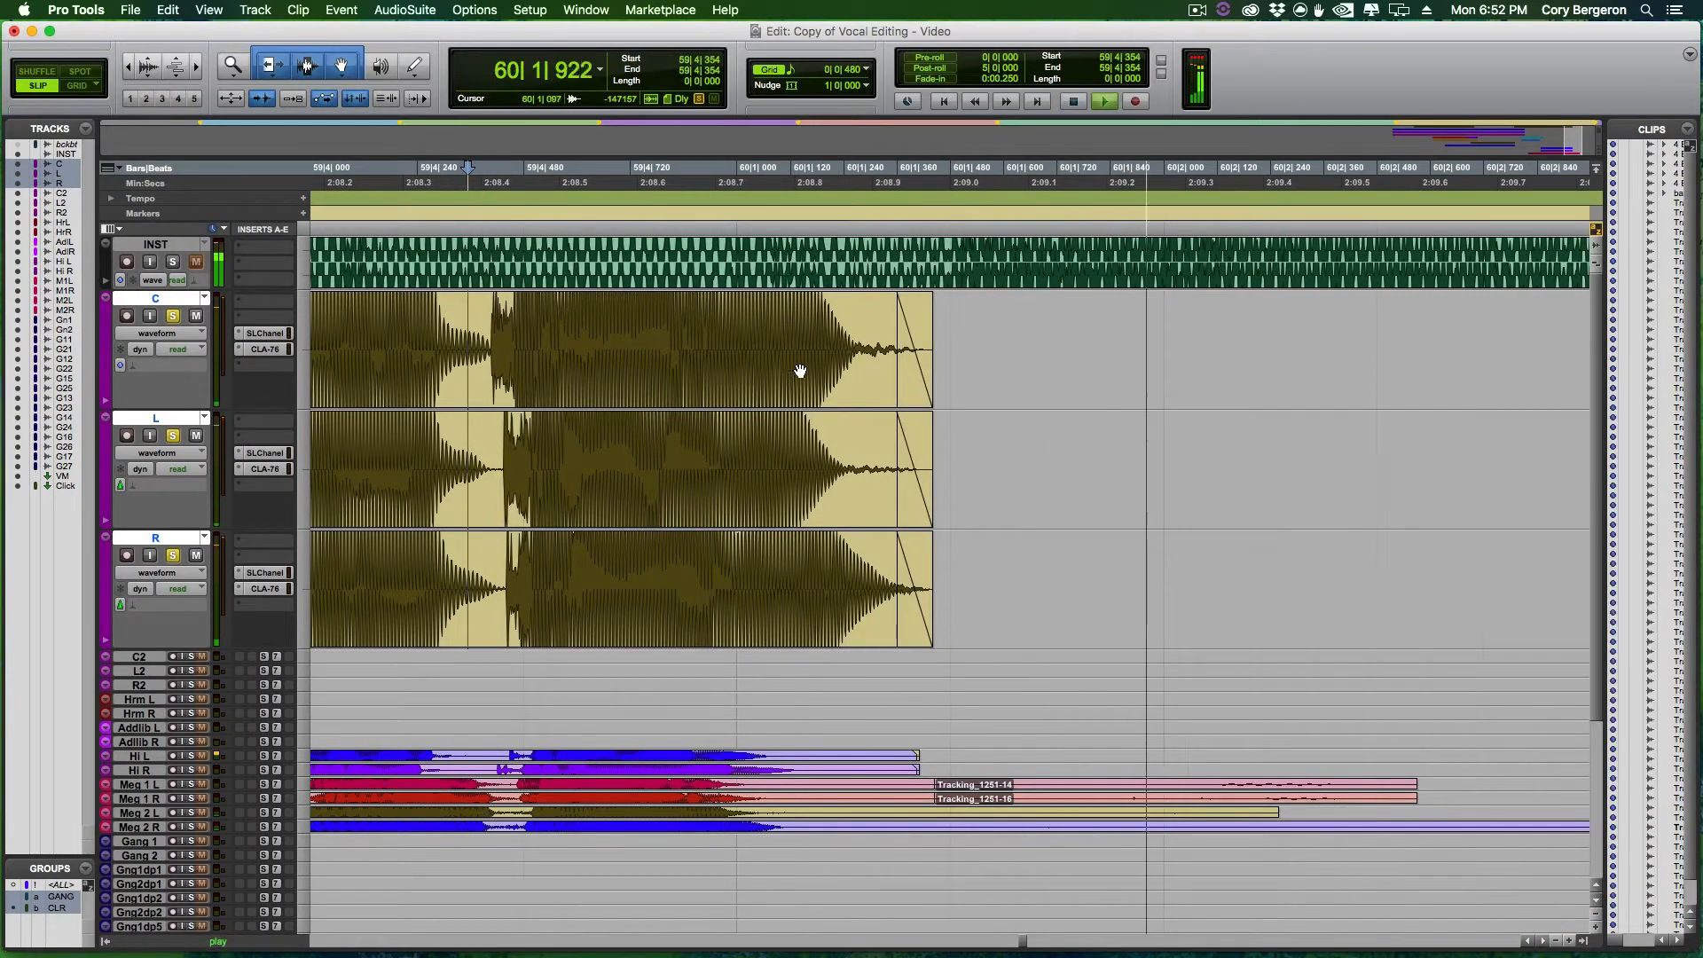
key("space")
Play back the edited lead vocals from 53|3|000, and the end of the first phrase from 55|3|480.
left_click(918, 393)
key("r")
key("r")
left_click(668, 322)
key("space")
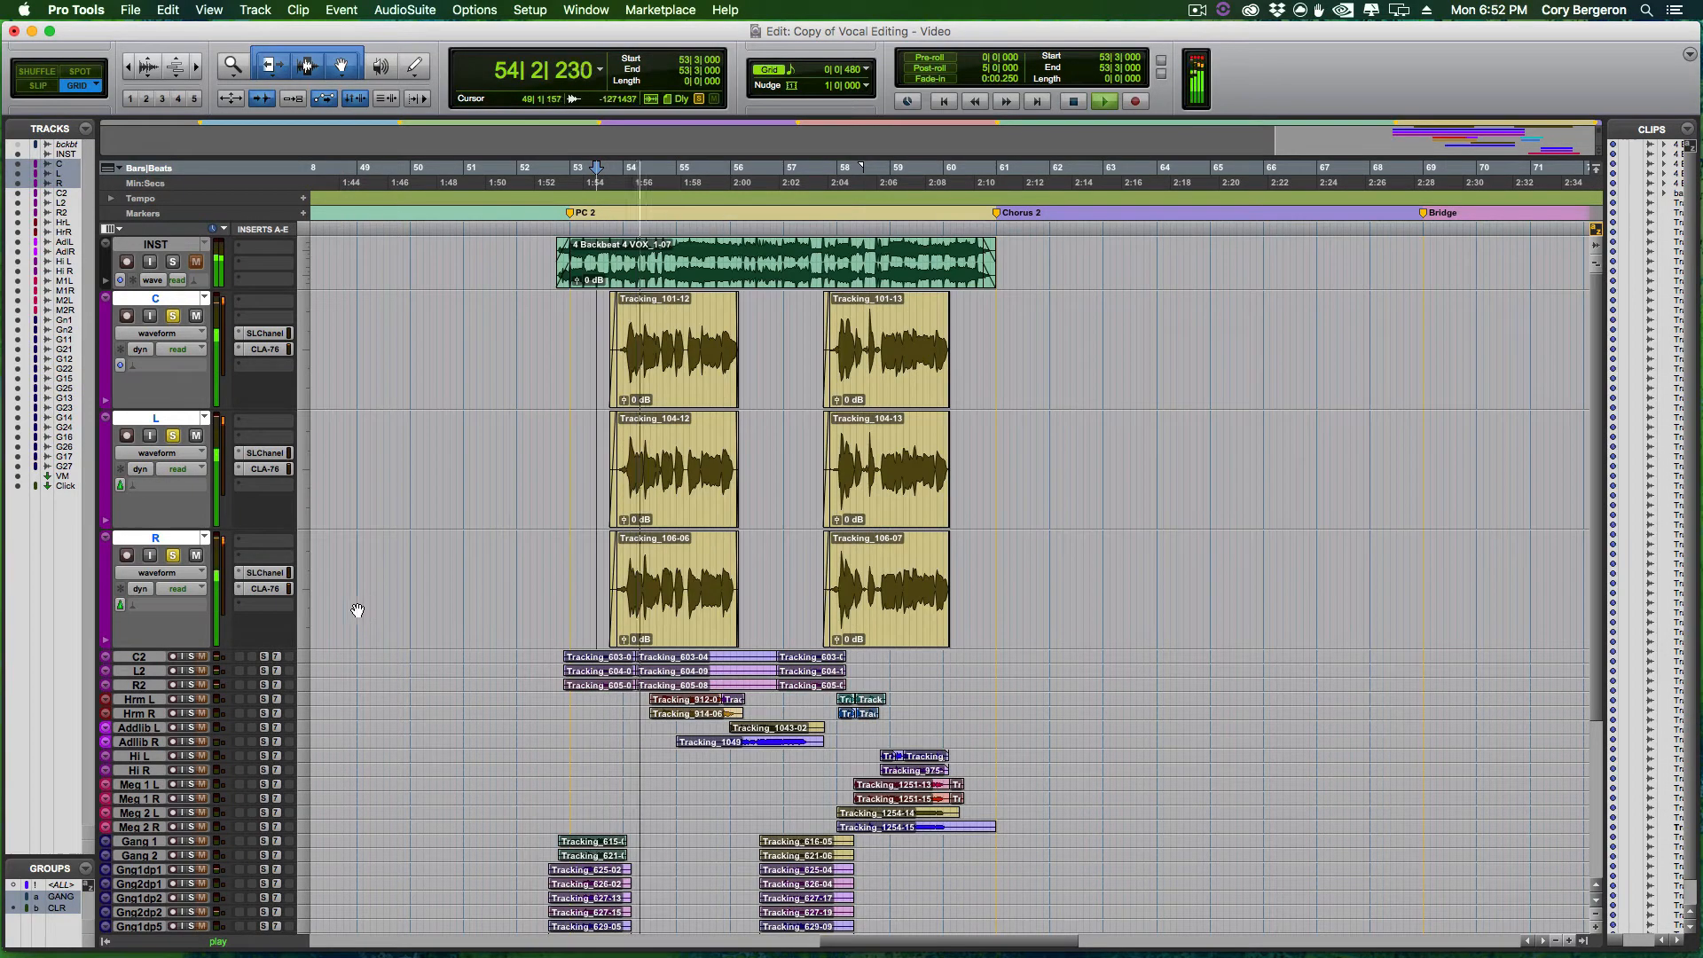
left_click(711, 343)
key("t")
key("t")
scroll(655, 343, "right", 10)
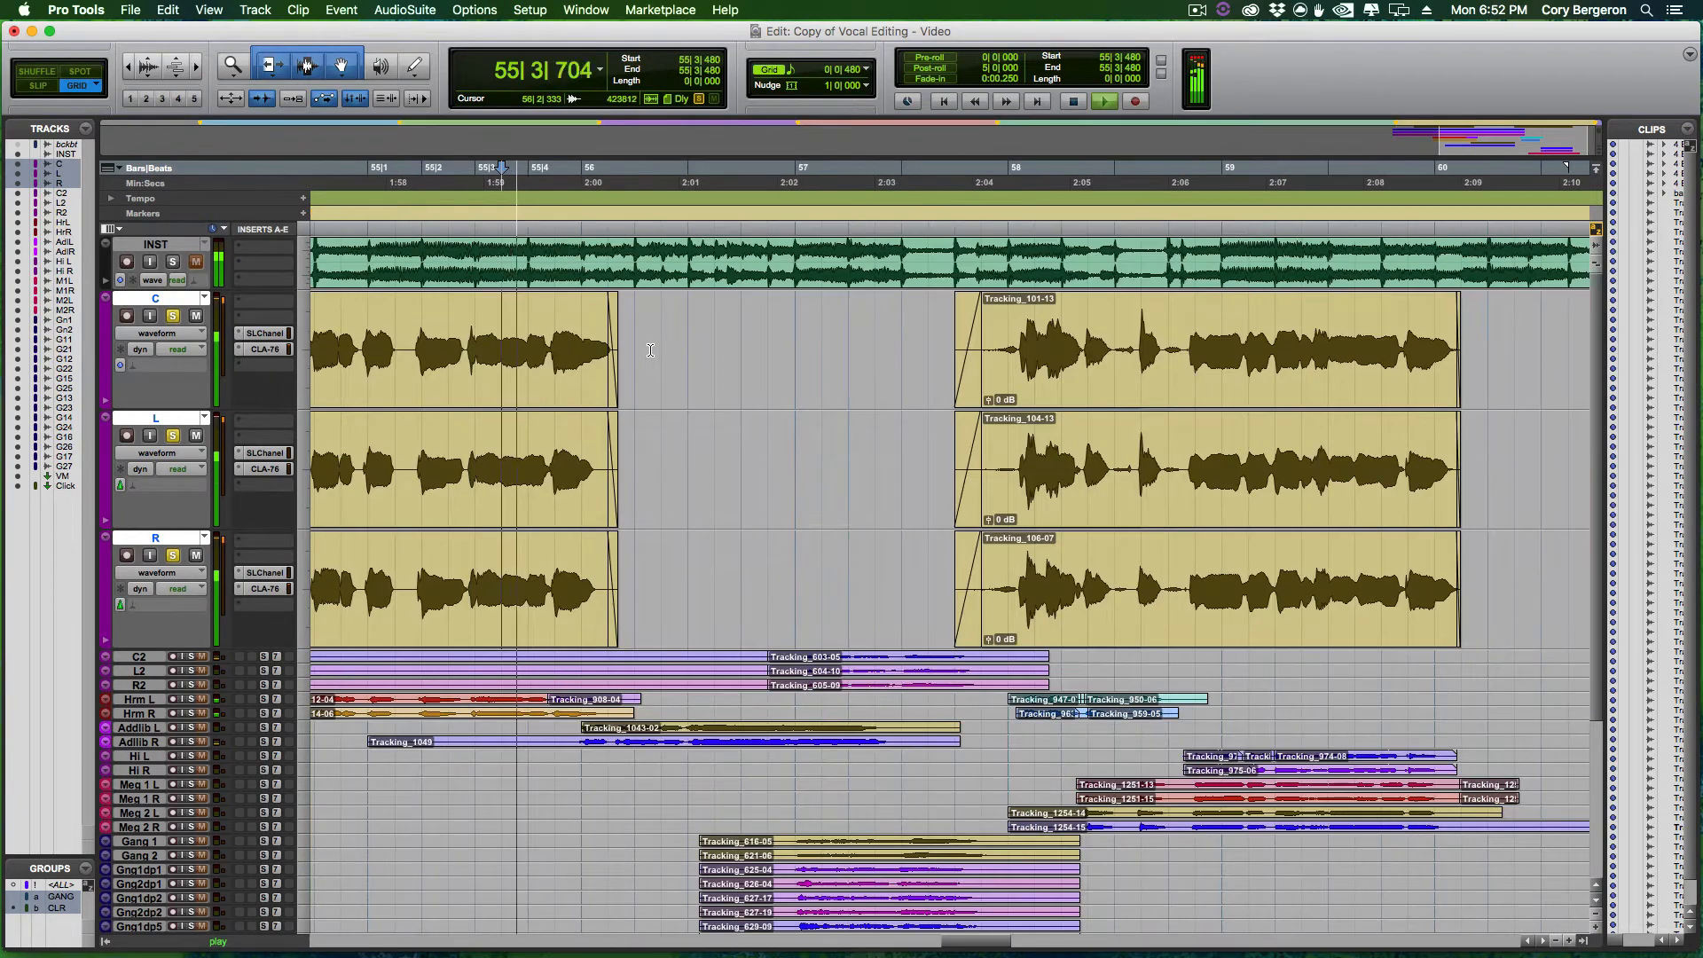
Play back the second phrase on tracks C, L and R from 57|3|801.
key("space")
key("grave")
key("grave")
left_click(901, 345)
key("space")
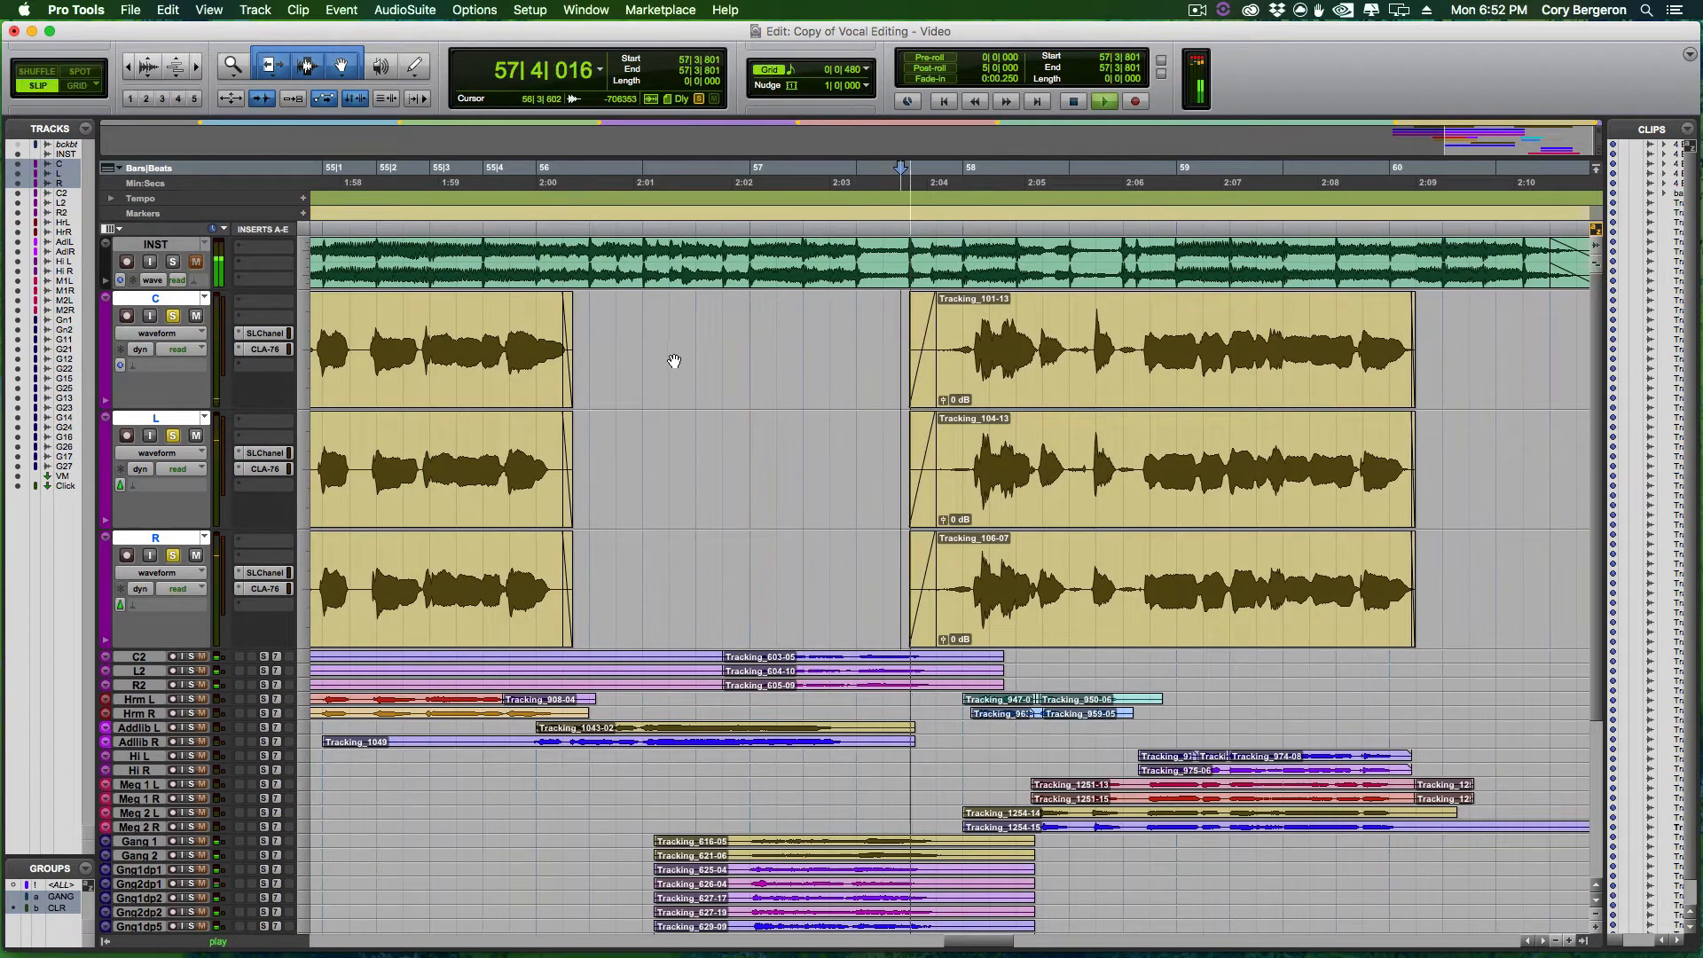
scroll(677, 361, "right", 4)
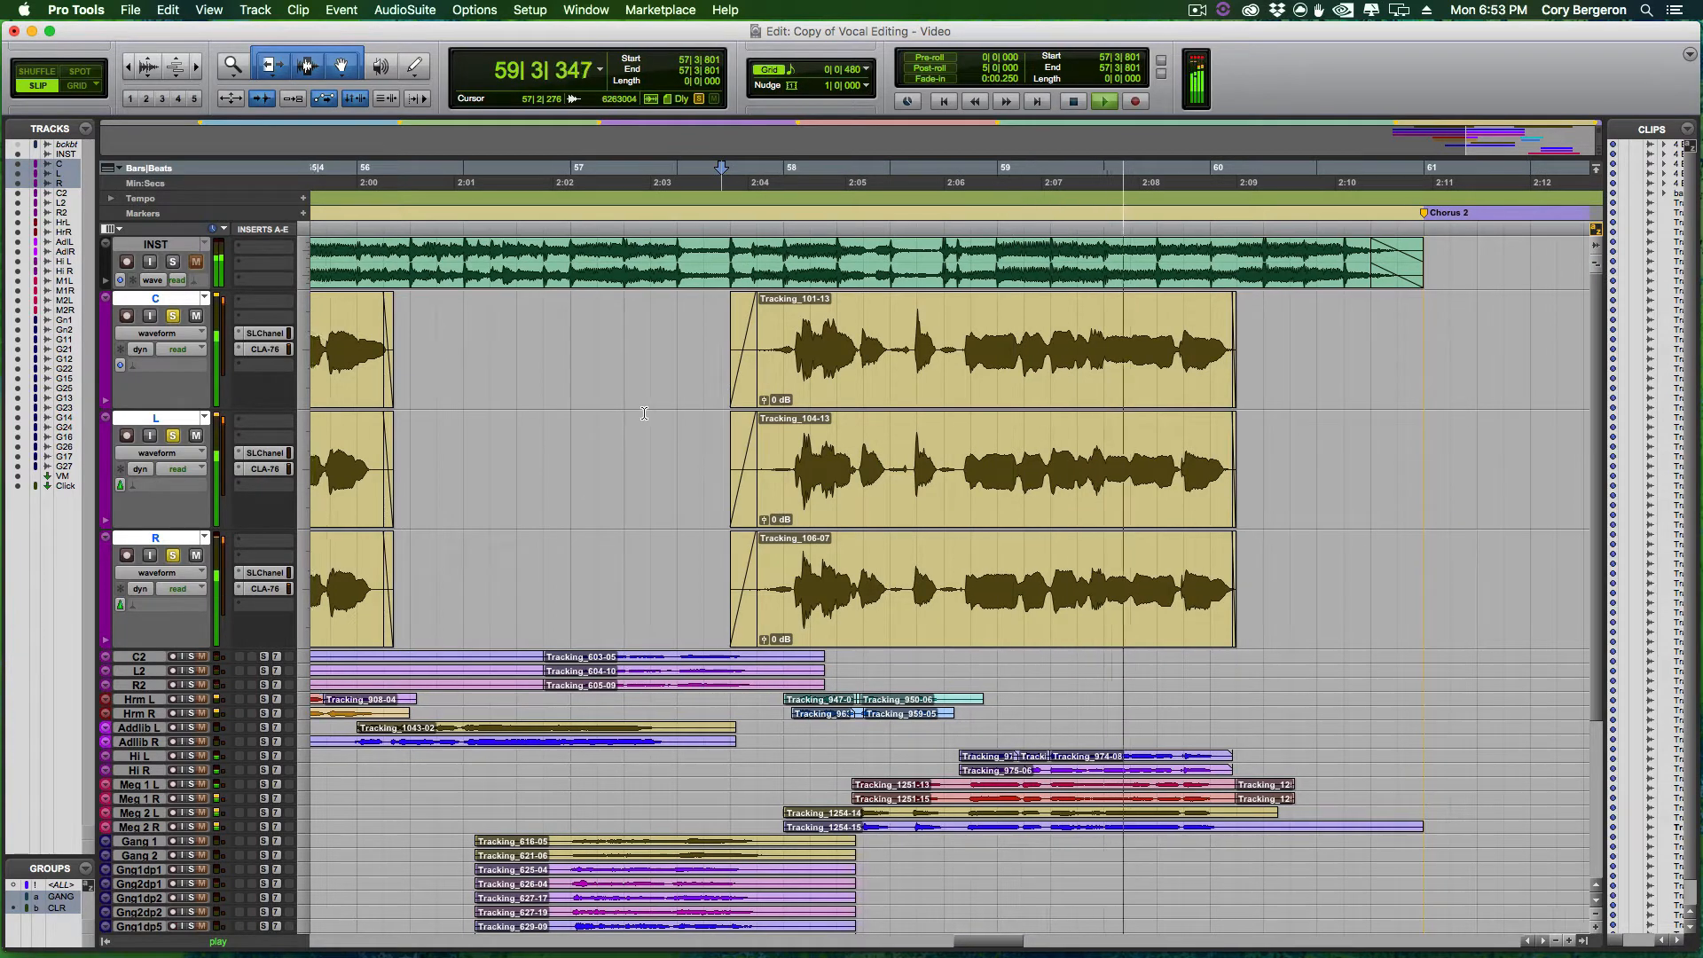
Play the first phrase from 55|3|036 and extend its C, L and R clip ends with the fade-out to 56|2|784.
scroll(621, 399, "left", 4)
left_click(448, 340)
key("space")
key("t")
key("space")
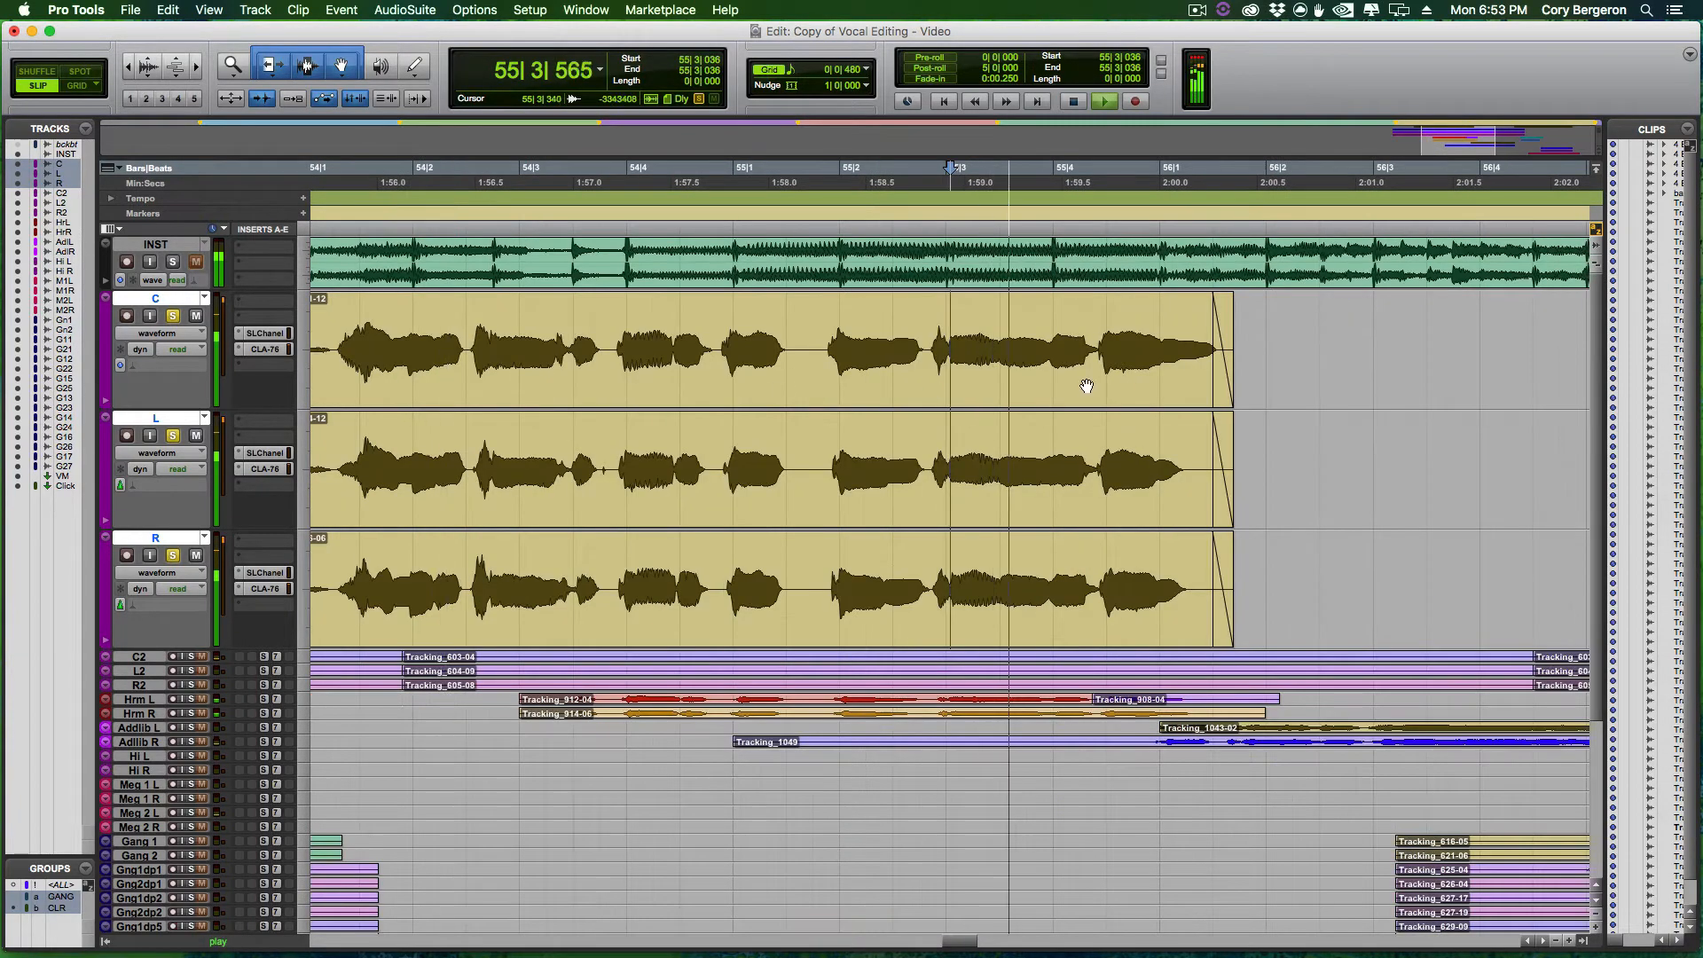
left_click_drag(1231, 393, 1348, 383)
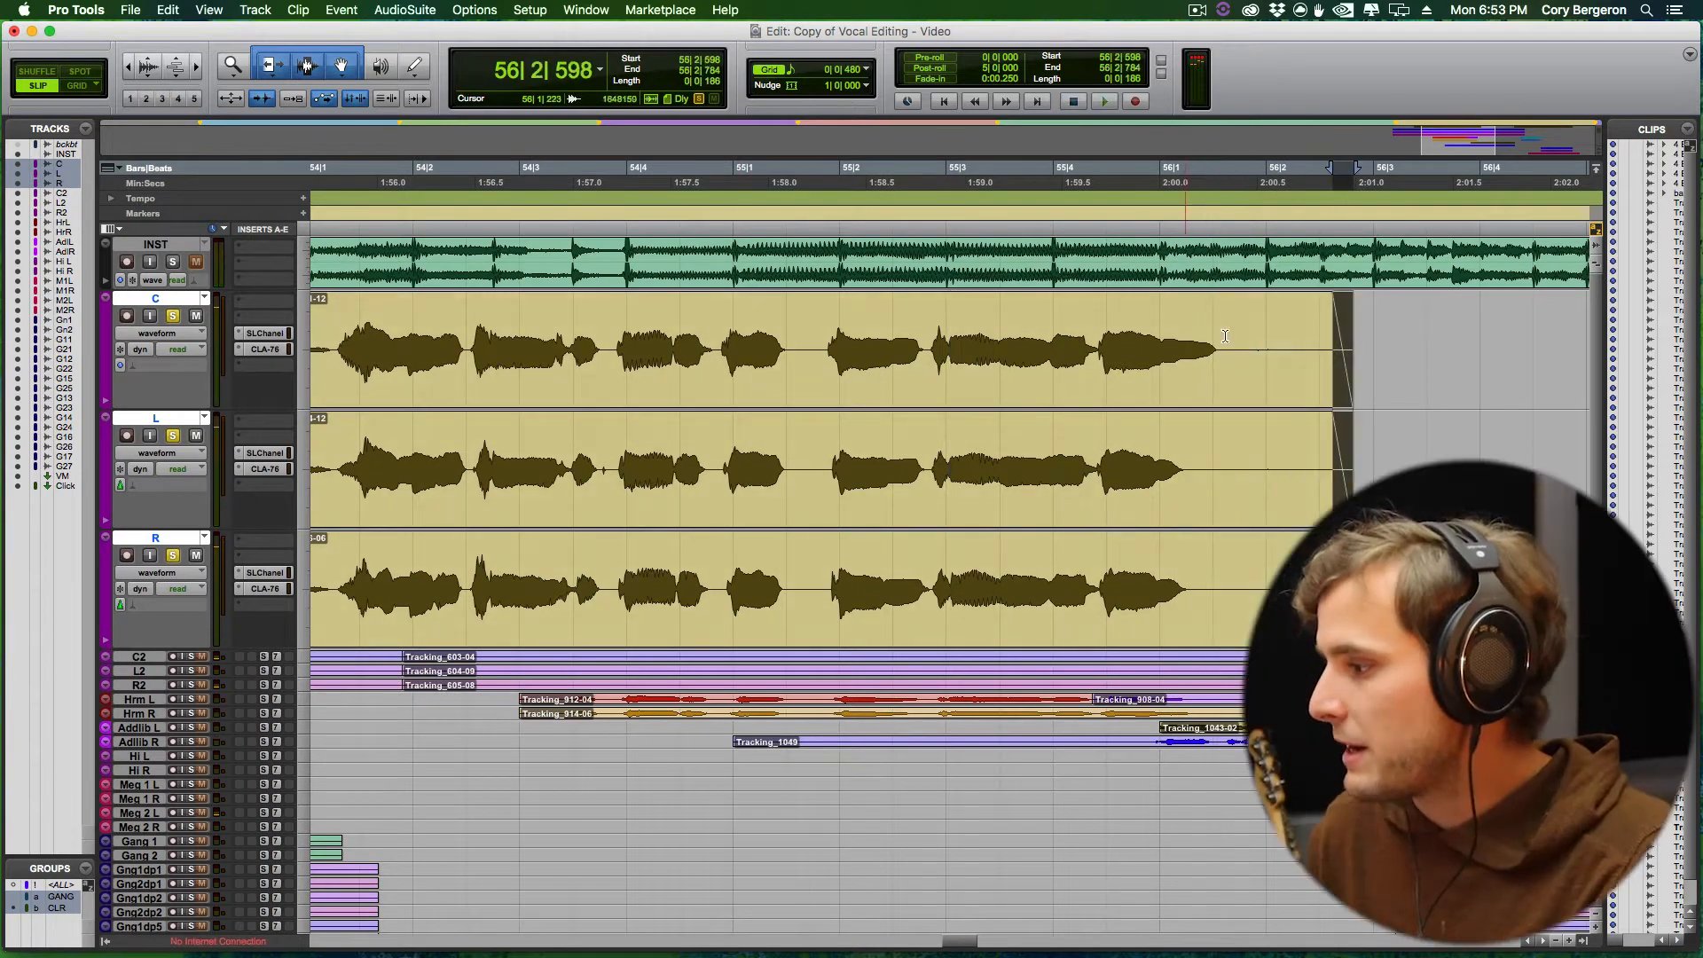
Enlarge the waveform display and play the end of the first phrase on C, L and R from 55|3|571.
key("super+alt+bracketright")
key("super+alt+bracketright")
left_click(1009, 324)
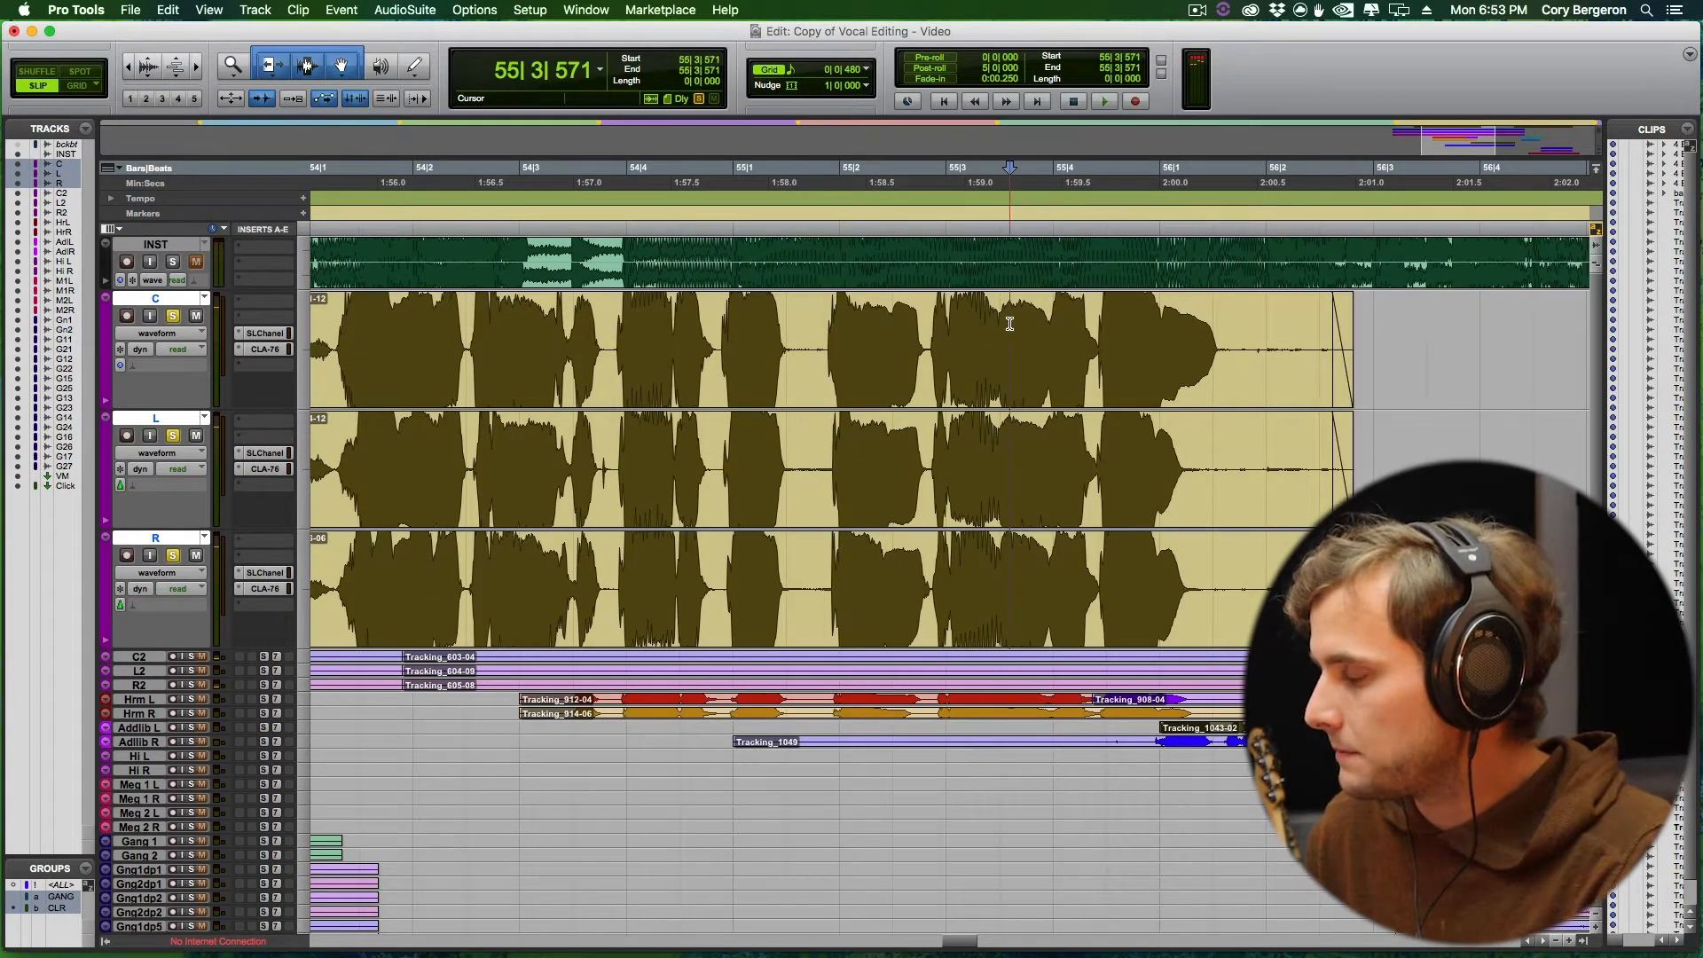
key("space")
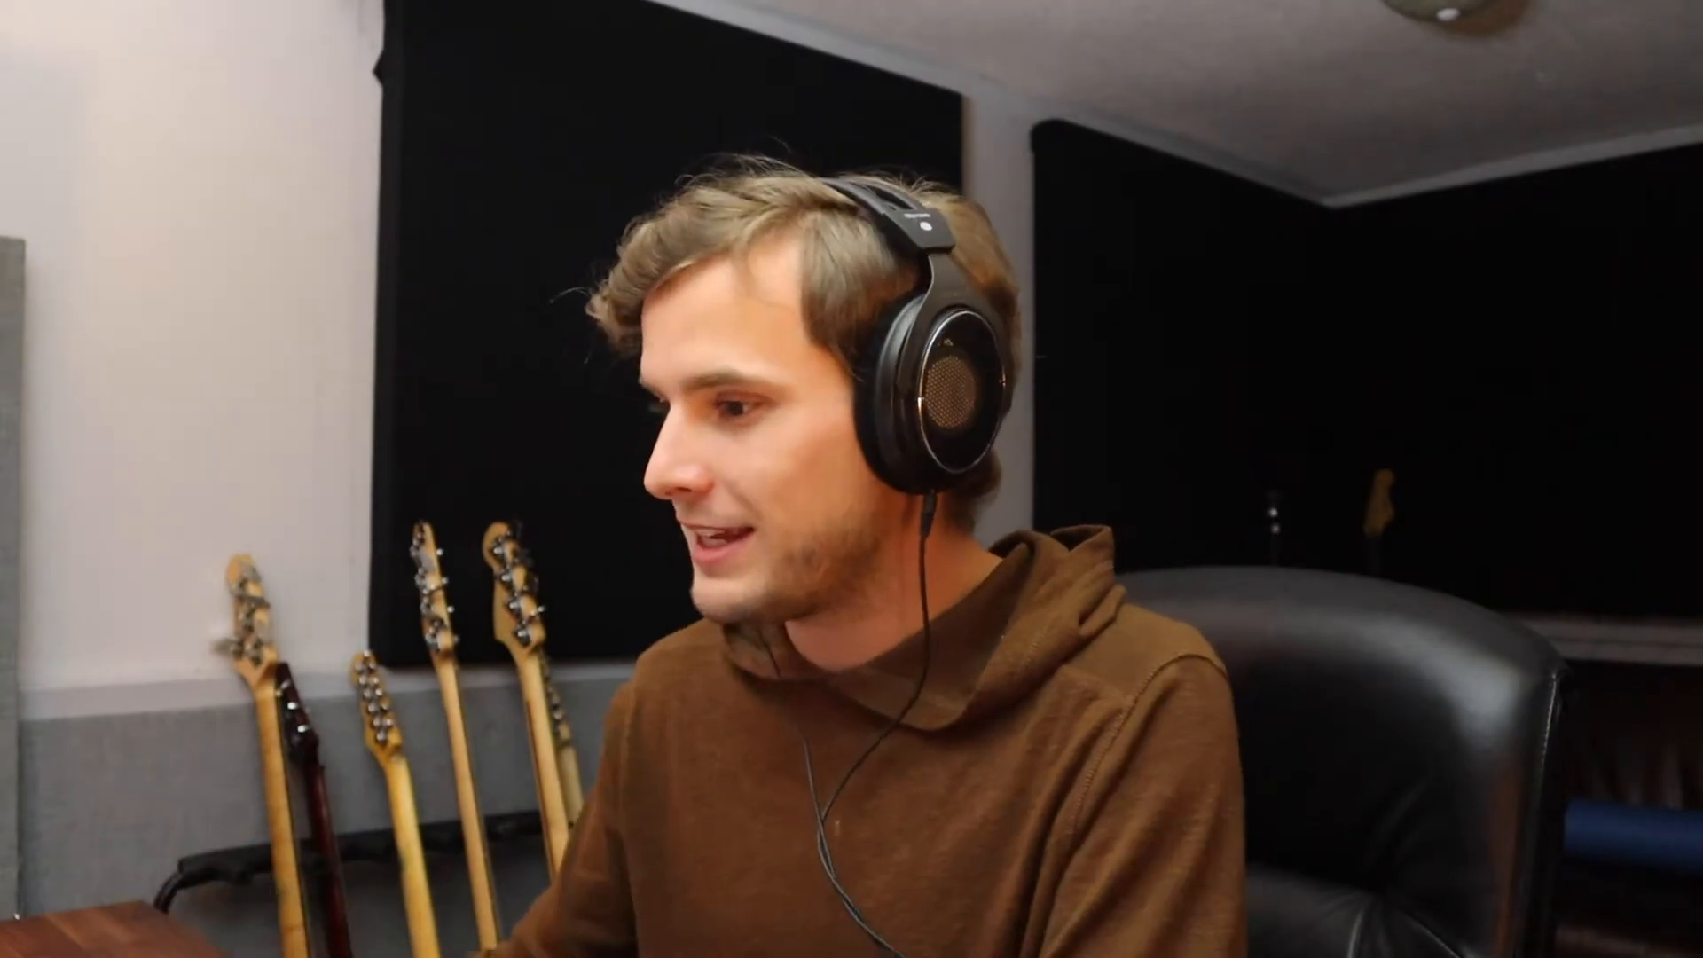
Consolidate the edited clips on tracks C, L and R into continuous clips from 53|1|000 to 61|1|000.
left_click_drag(372, 383, 1211, 383)
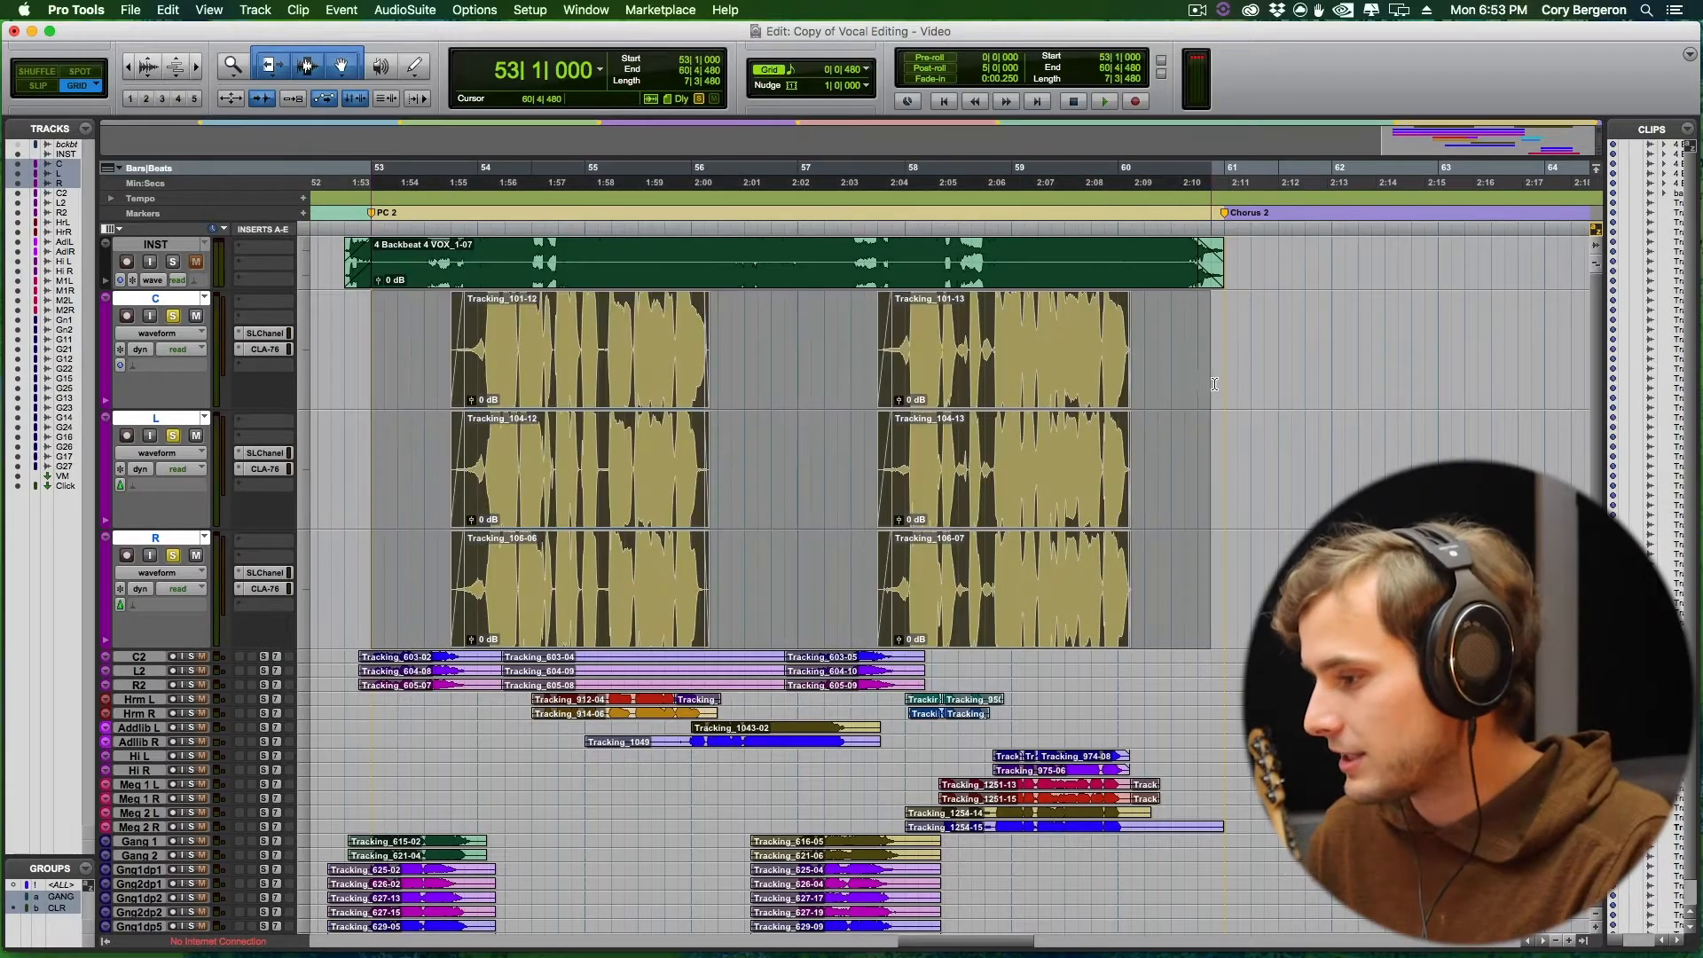
key("alt+shift+3")
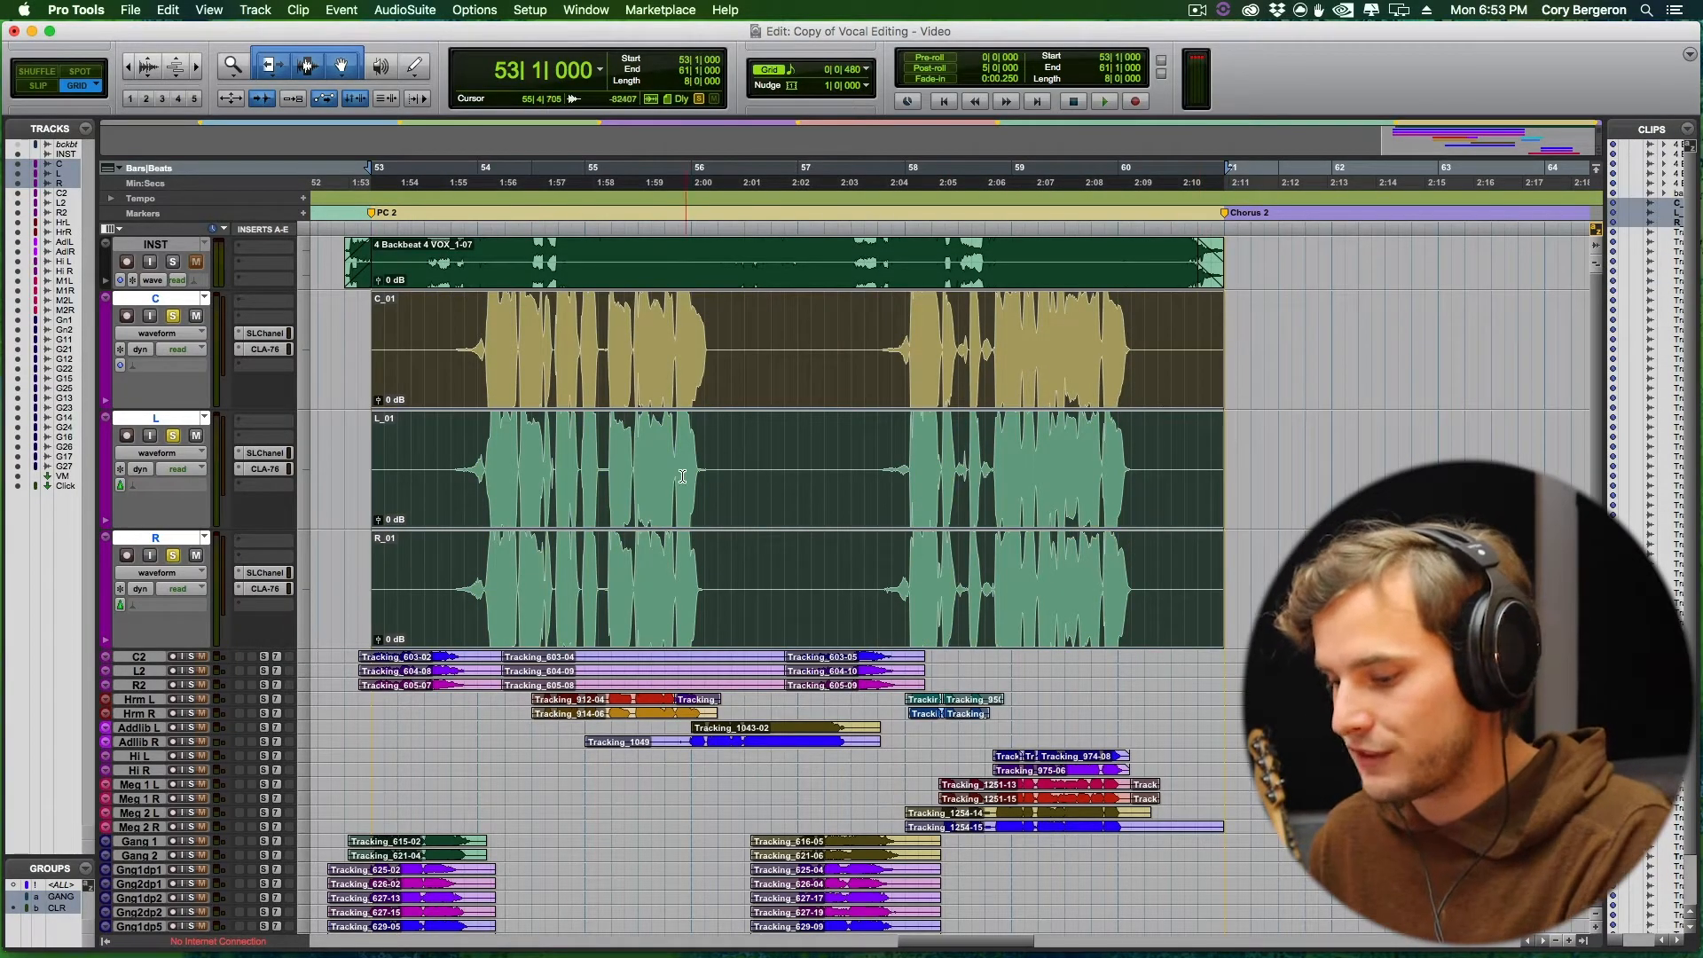
left_click(444, 326)
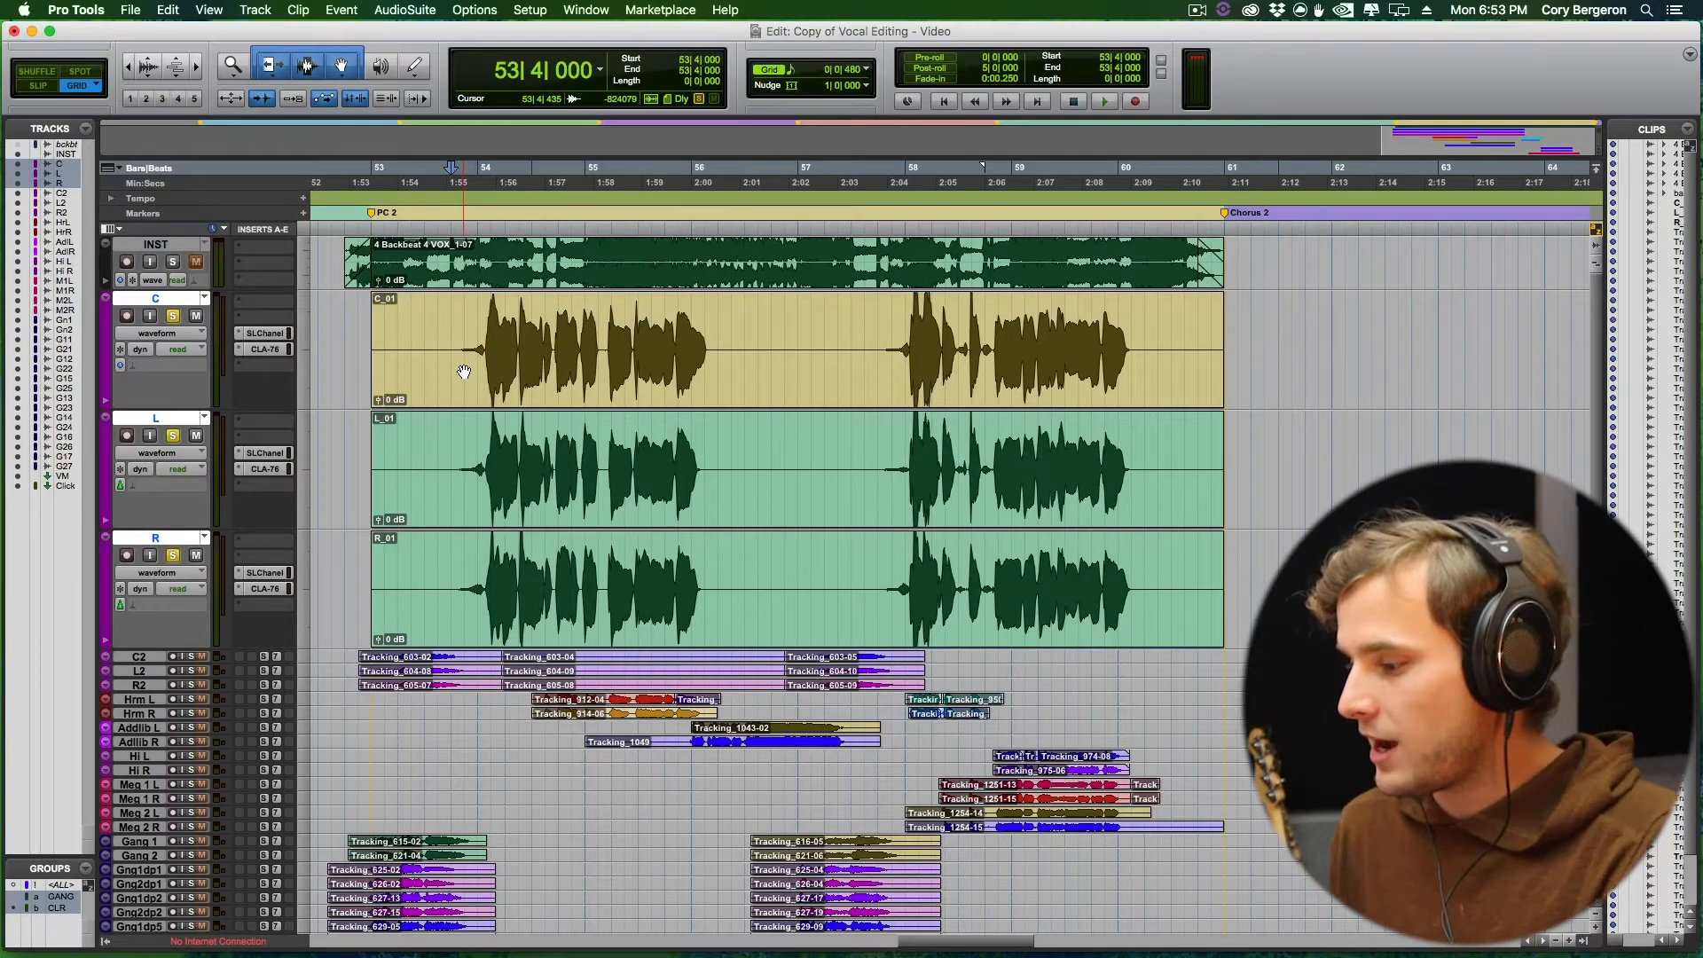
Group the tracks C2, L2 and R2 under the name CLR 2.
scroll(464, 372, "down", 4)
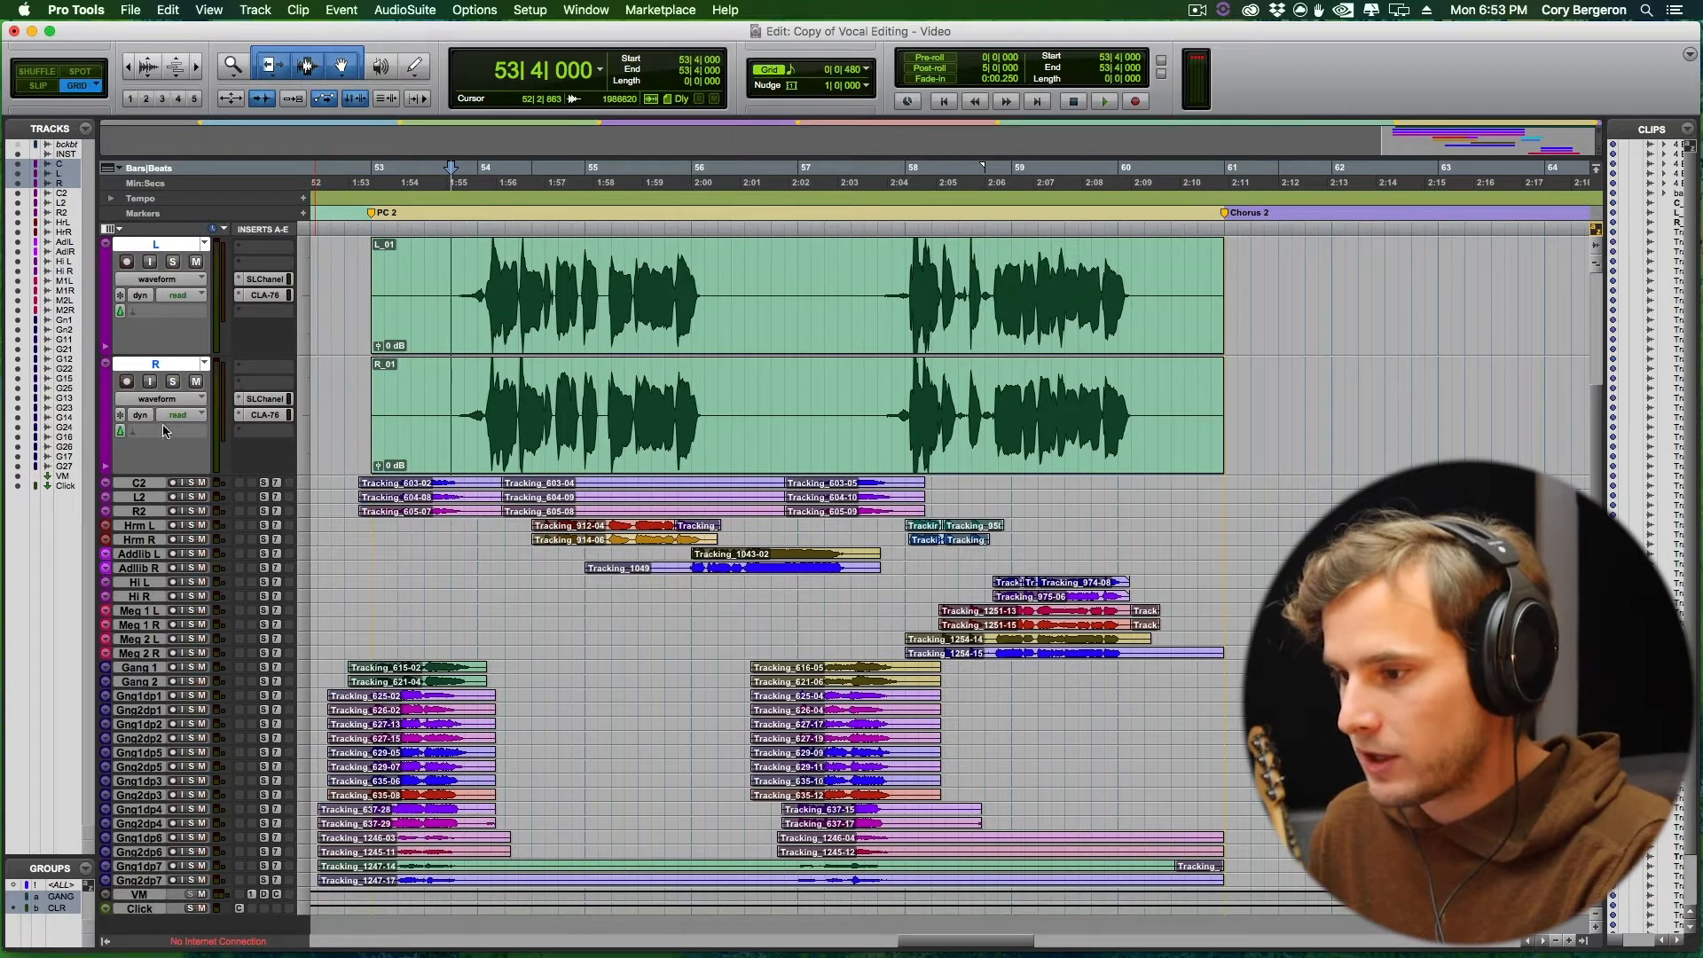
left_click(139, 509)
key("super+g")
type("CL")
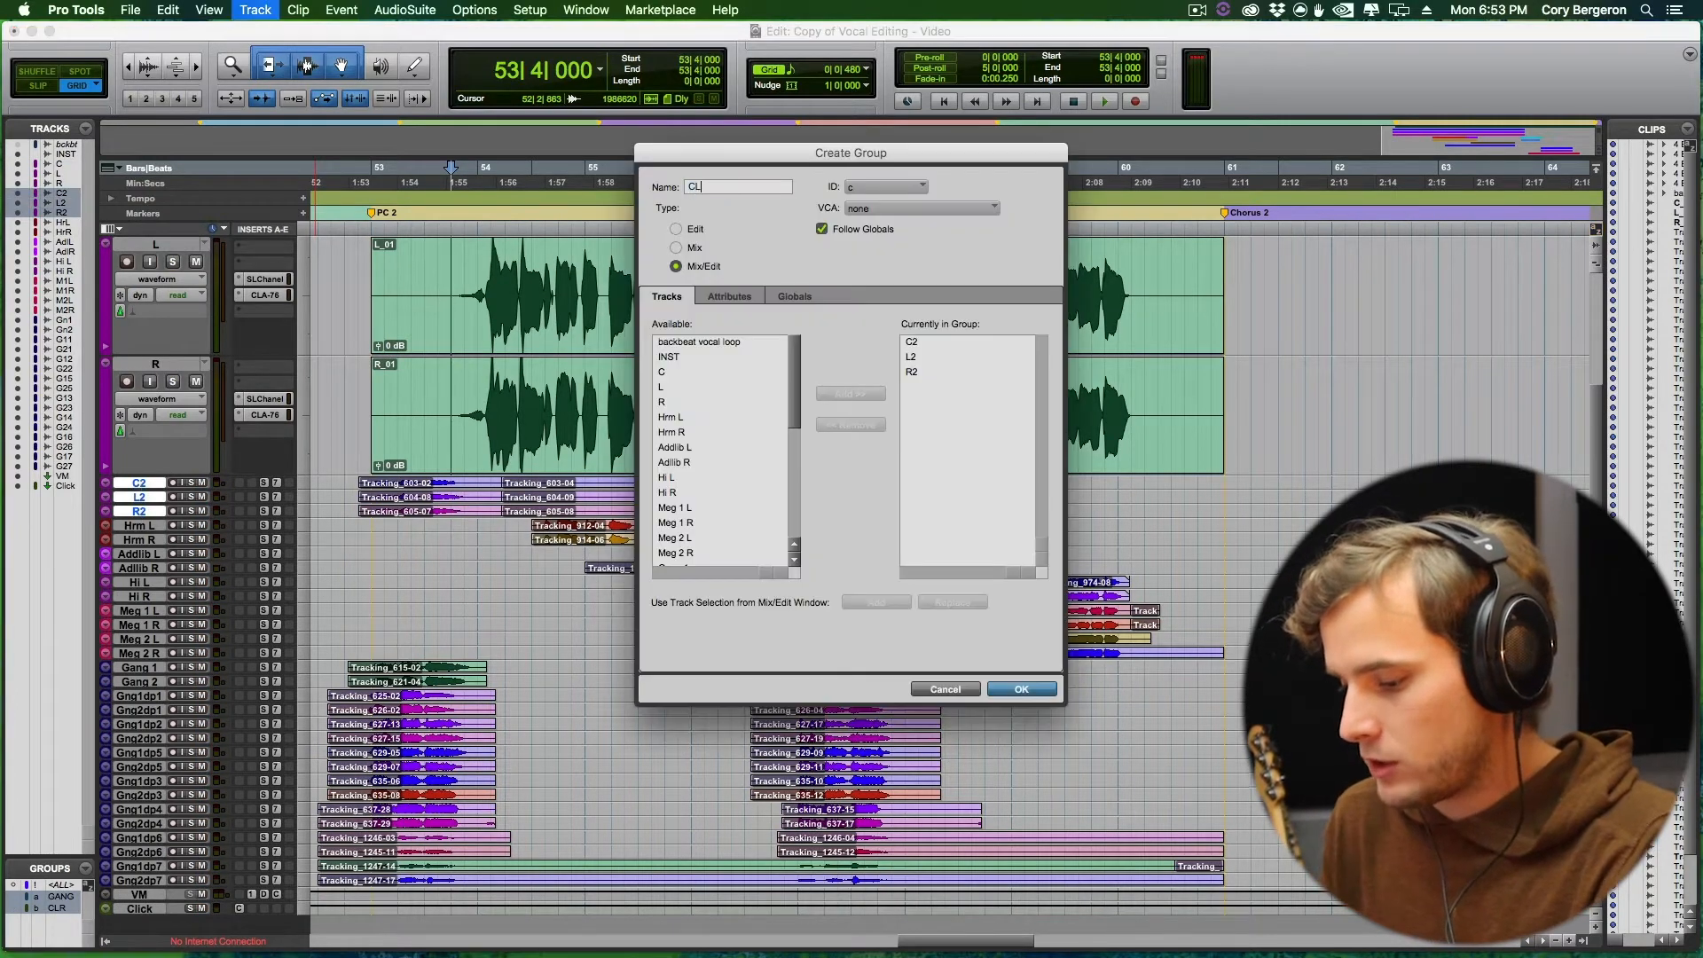
key("Return")
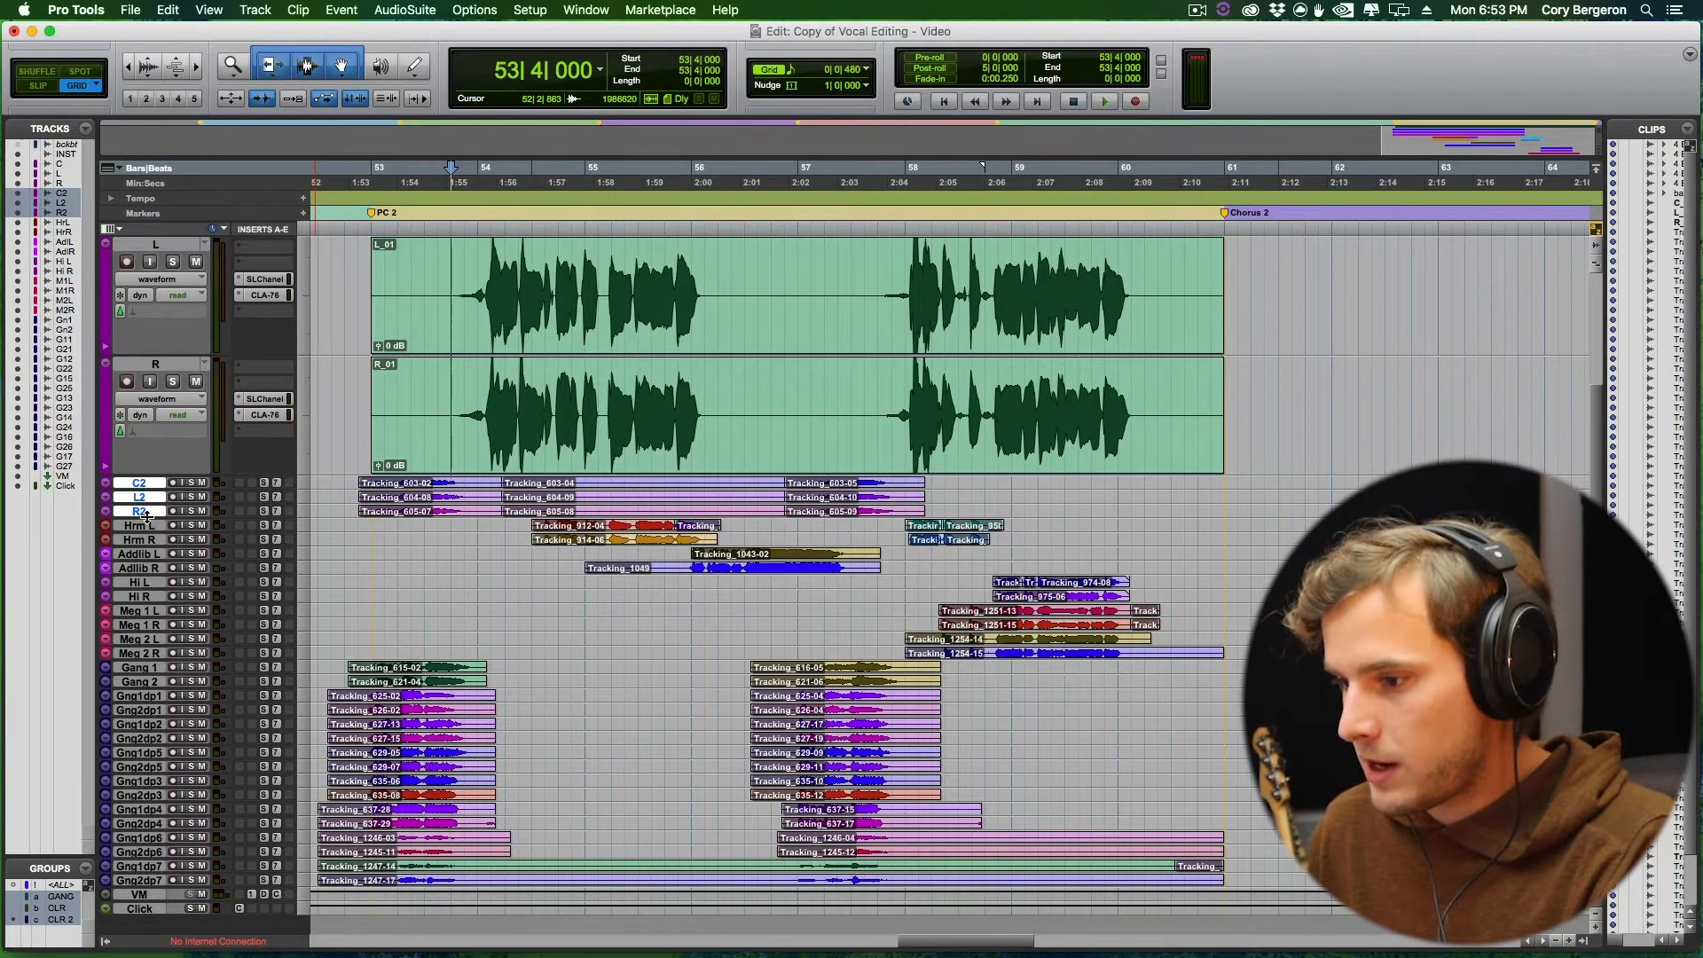
Enlarge tracks C2, L2 and R2 and delete the silent clips between their two phrases.
left_click_drag(147, 516, 144, 657)
left_click(632, 332)
key("t")
key("t")
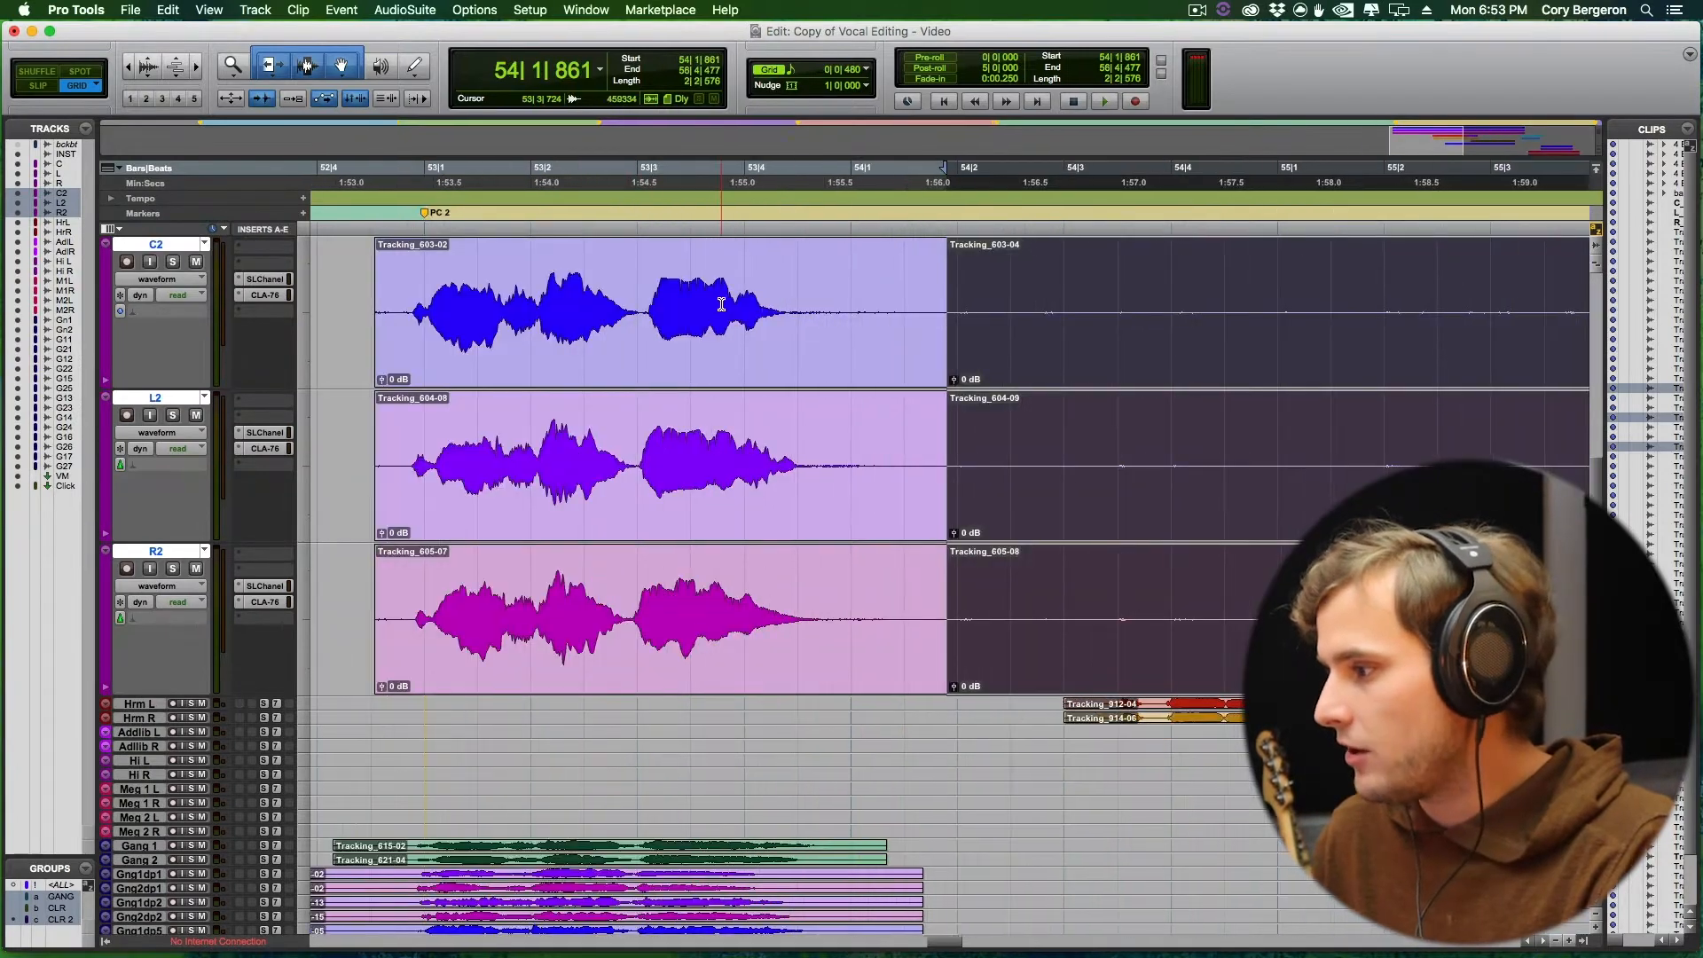
scroll(721, 305, "right", 5)
key("super+alt+bracketright")
key("super+alt+bracketright")
key("super+alt+bracketright")
key("super+alt+bracketright")
key("super+alt+bracketright")
key("super+alt+bracketright")
key("r")
key("r")
key("Delete")
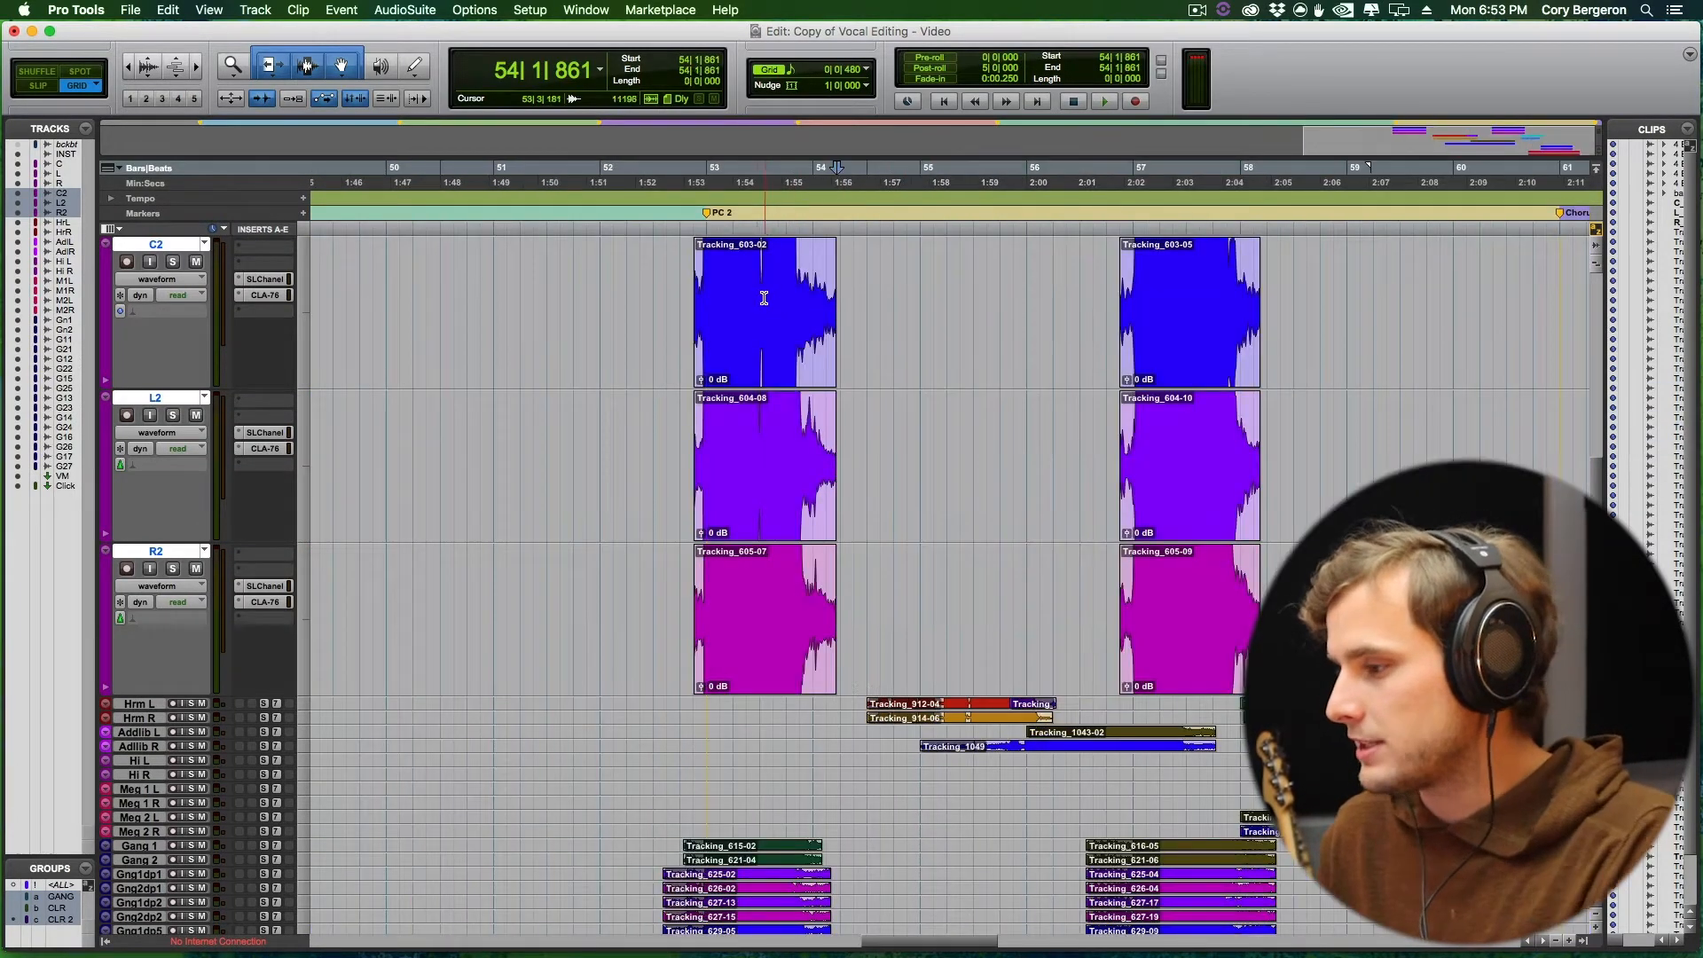
Select the first phrase on C2, L2 and R2 and solo the three tracks.
key("super+alt+bracketleft")
key("super+alt+bracketleft")
key("super+alt+bracketleft")
left_click(740, 338)
key("t")
key("t")
key("space")
key("space")
left_click(173, 263)
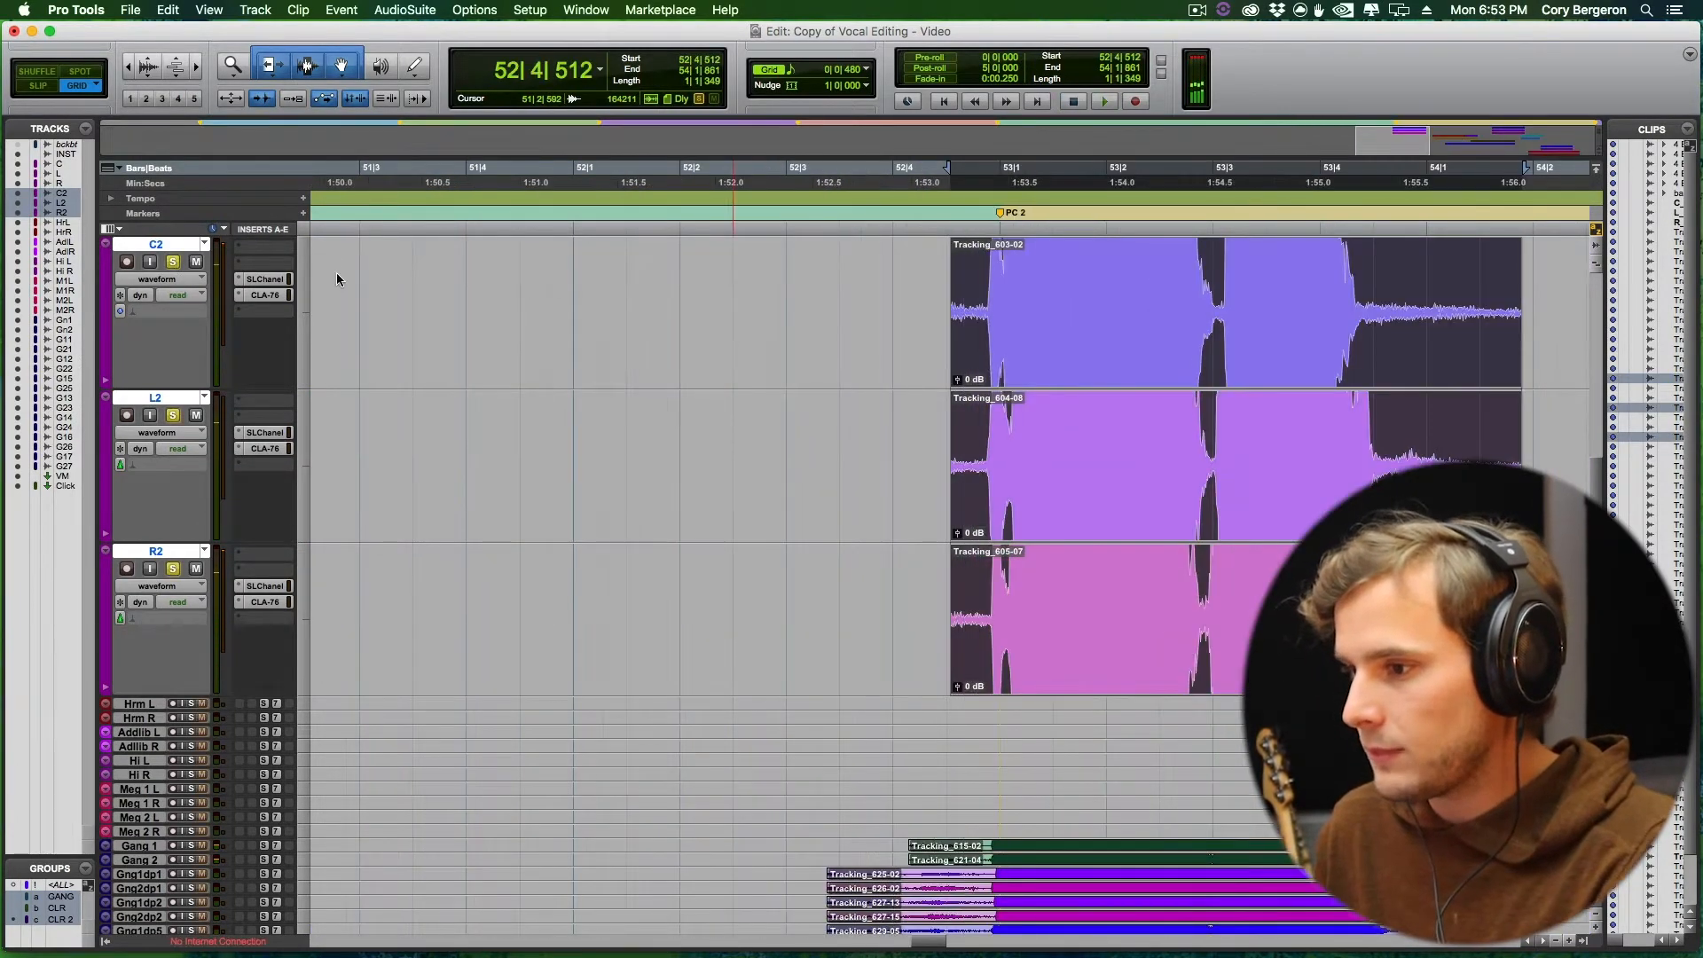
Play the first phrase on C2, L2 and R2 from 52|4|512.
scroll(1152, 311, "up", 3)
scroll(1100, 306, "right", 1)
key("space")
scroll(1065, 297, "down", 4)
scroll(1053, 289, "right", 3)
scroll(865, 276, "up", 2)
key("space")
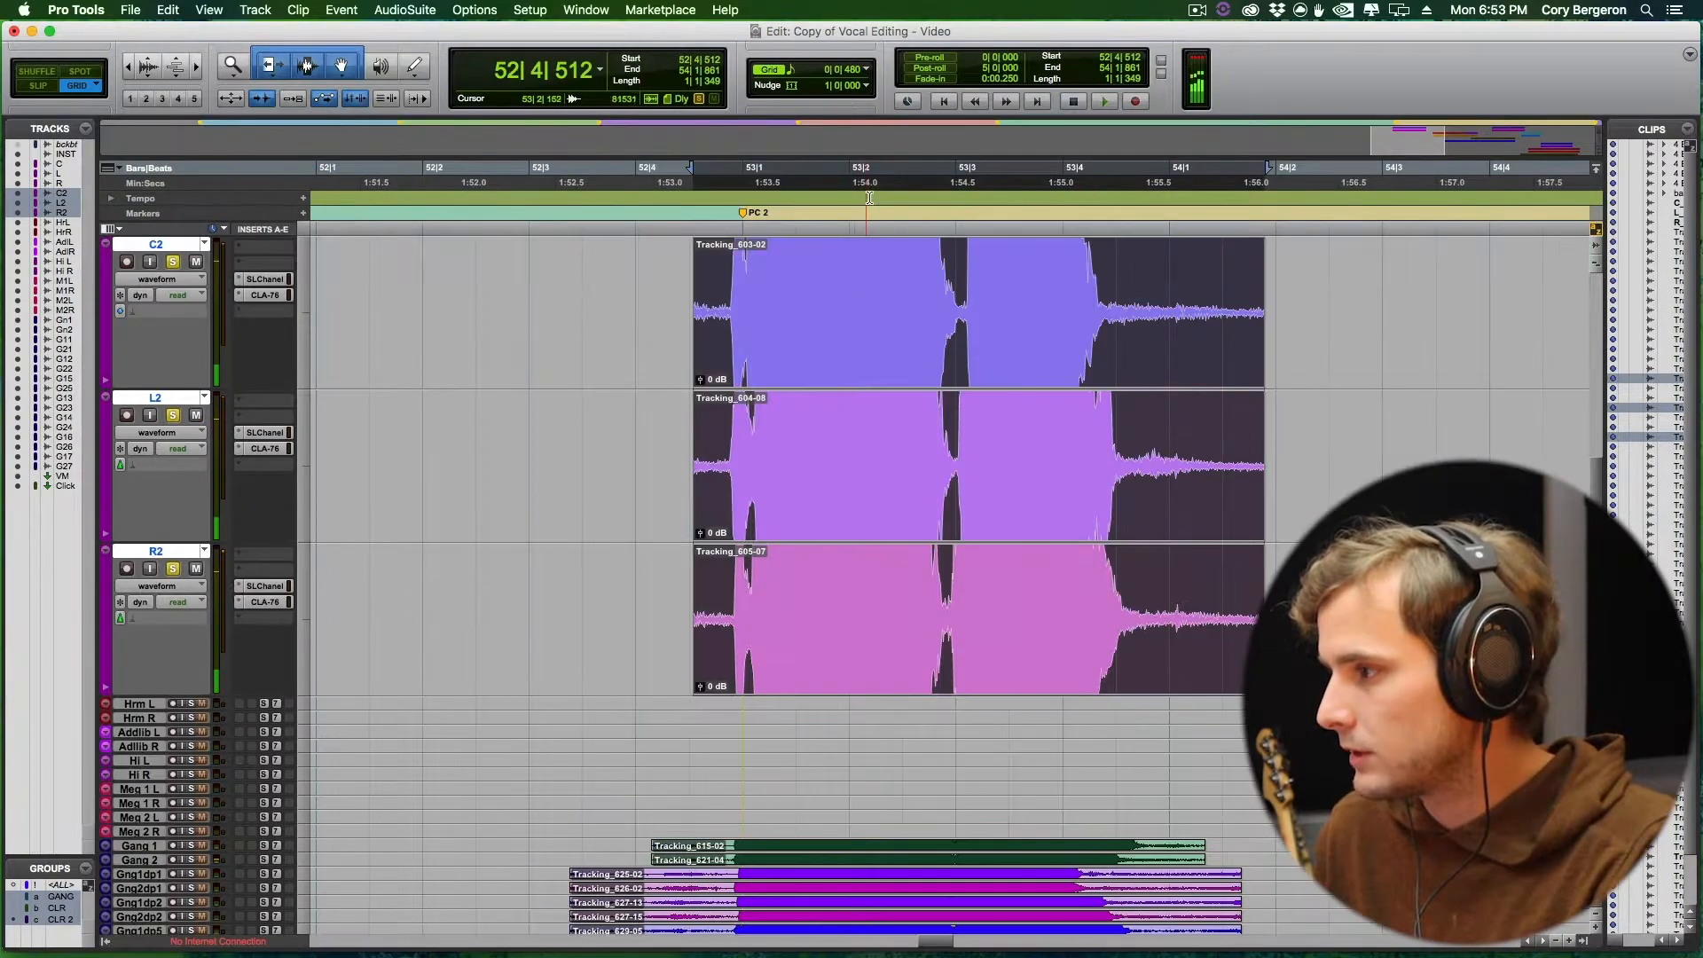
Set the grid to 0|0|240 and fade in the first phrase on C2, L2 and R2 from 52|4|512 to 52|4|720.
left_click(865, 70)
left_click(922, 86)
key("t")
key("t")
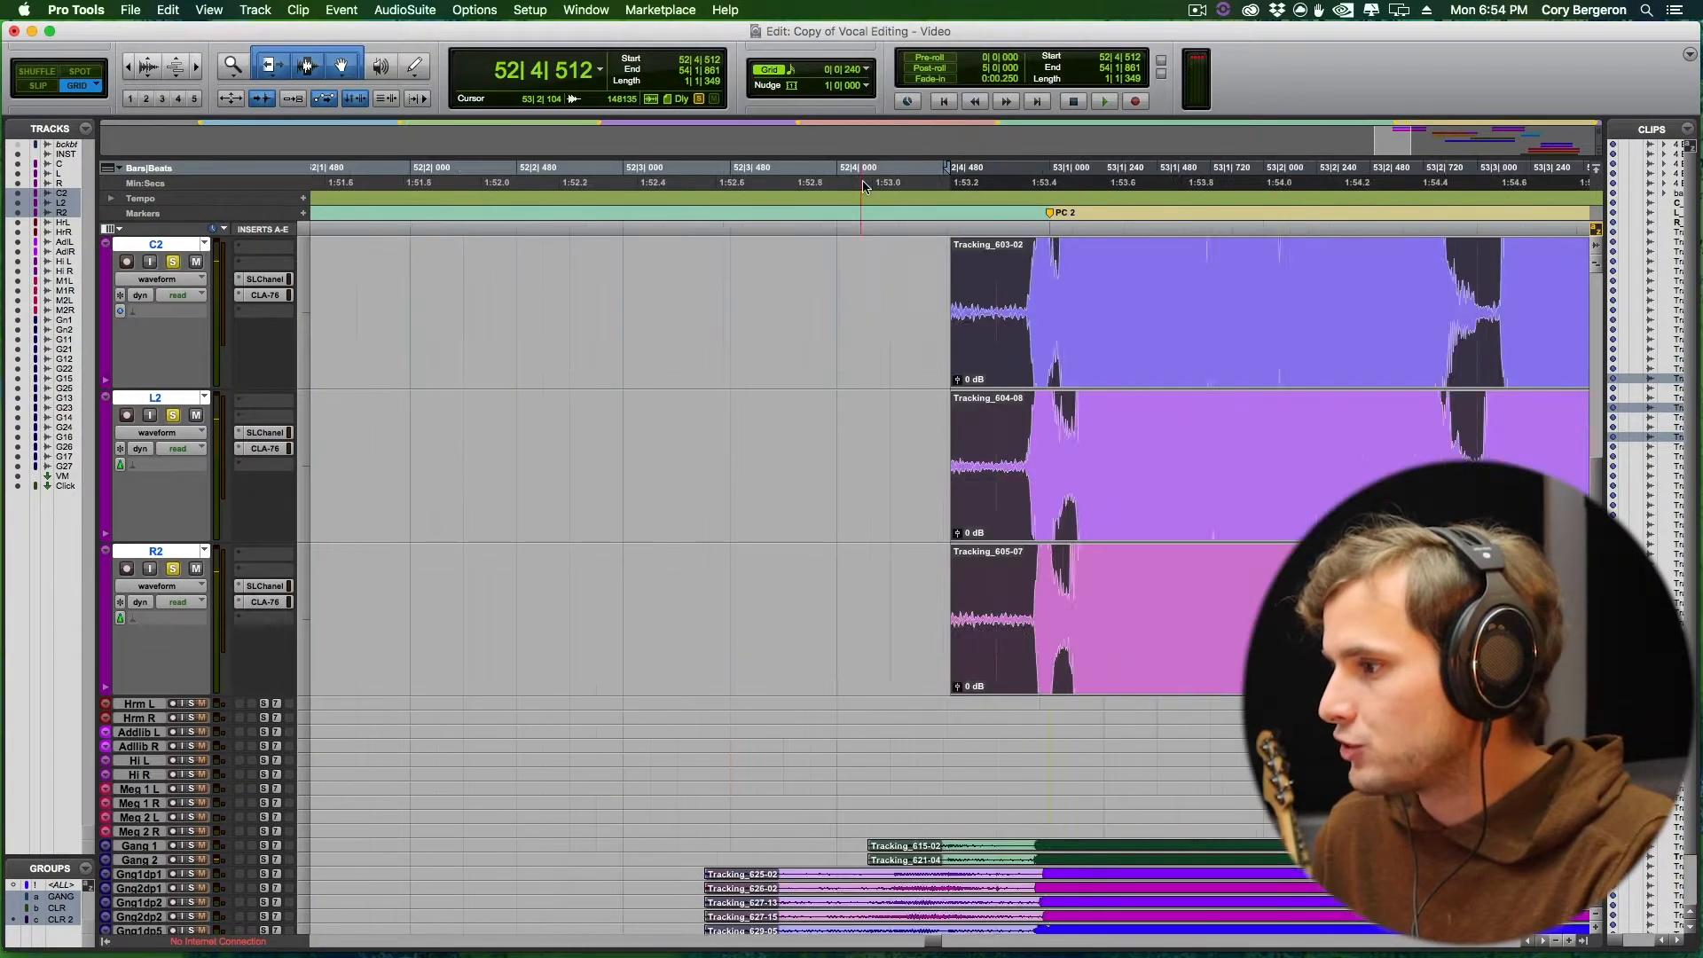
scroll(830, 242, "right", 1)
left_click_drag(917, 245, 939, 335)
scroll(939, 334, "right", 4)
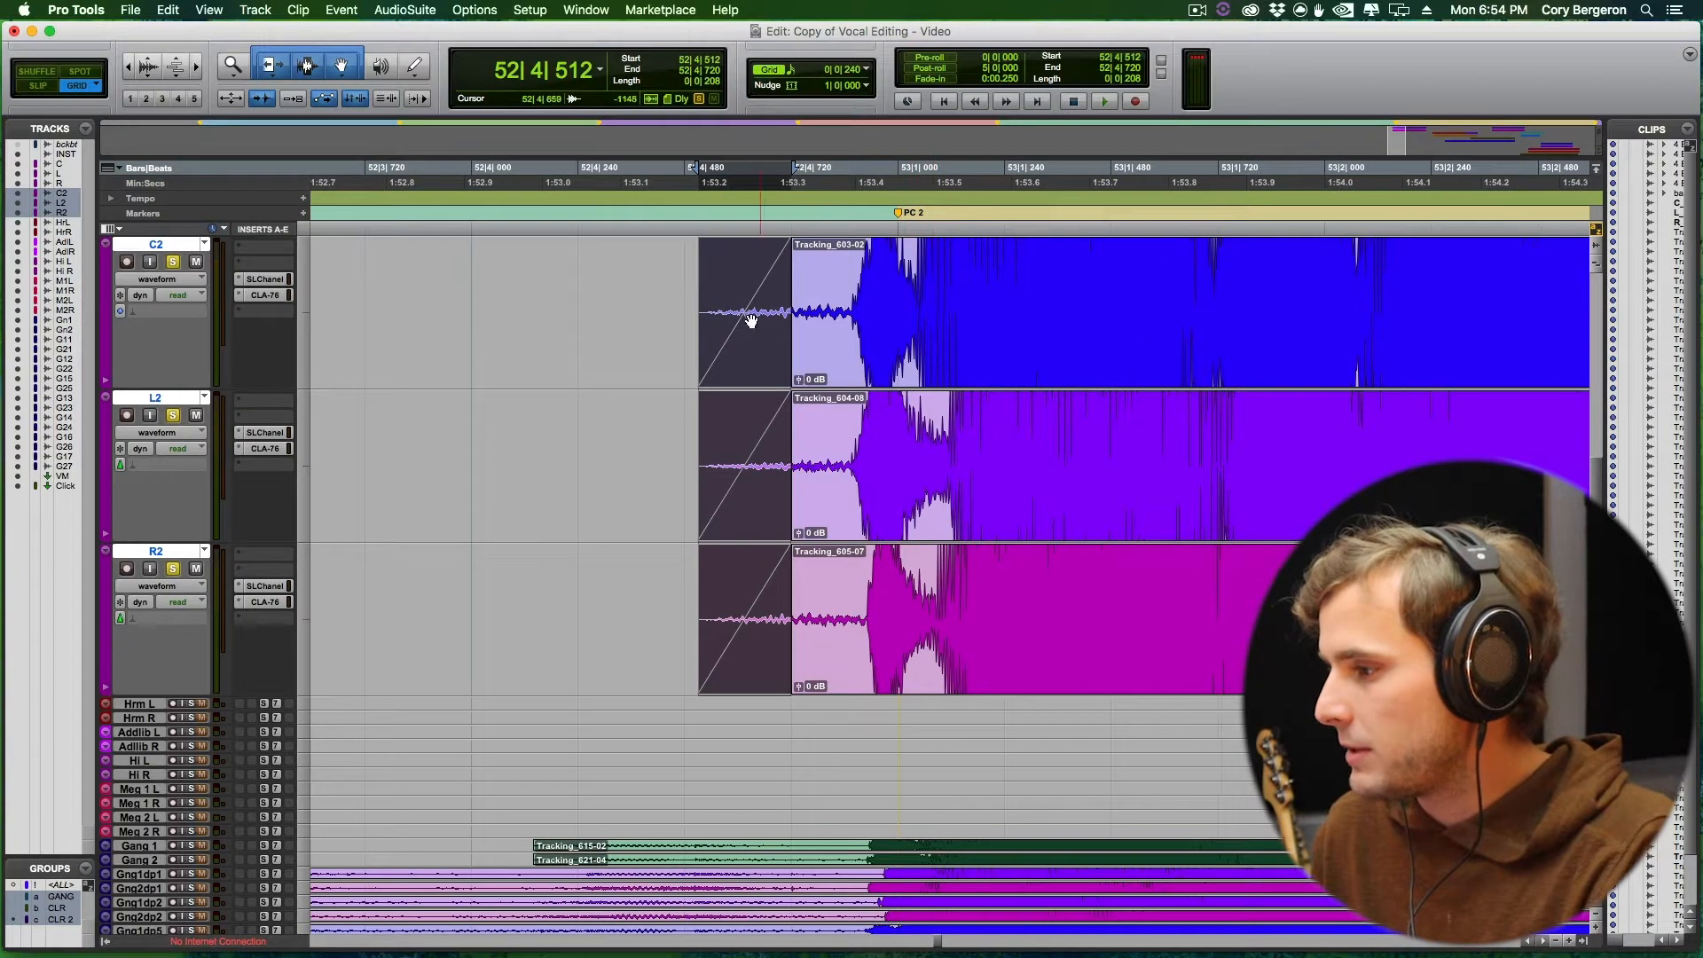
Cut the silent lead-in of the first phrase on C2, L2 and R2 shorter and play it from 52|4|000.
left_click_drag(775, 351, 809, 342)
left_click_drag(693, 286, 839, 283)
key("Delete")
left_click(667, 282)
key("r")
key("r")
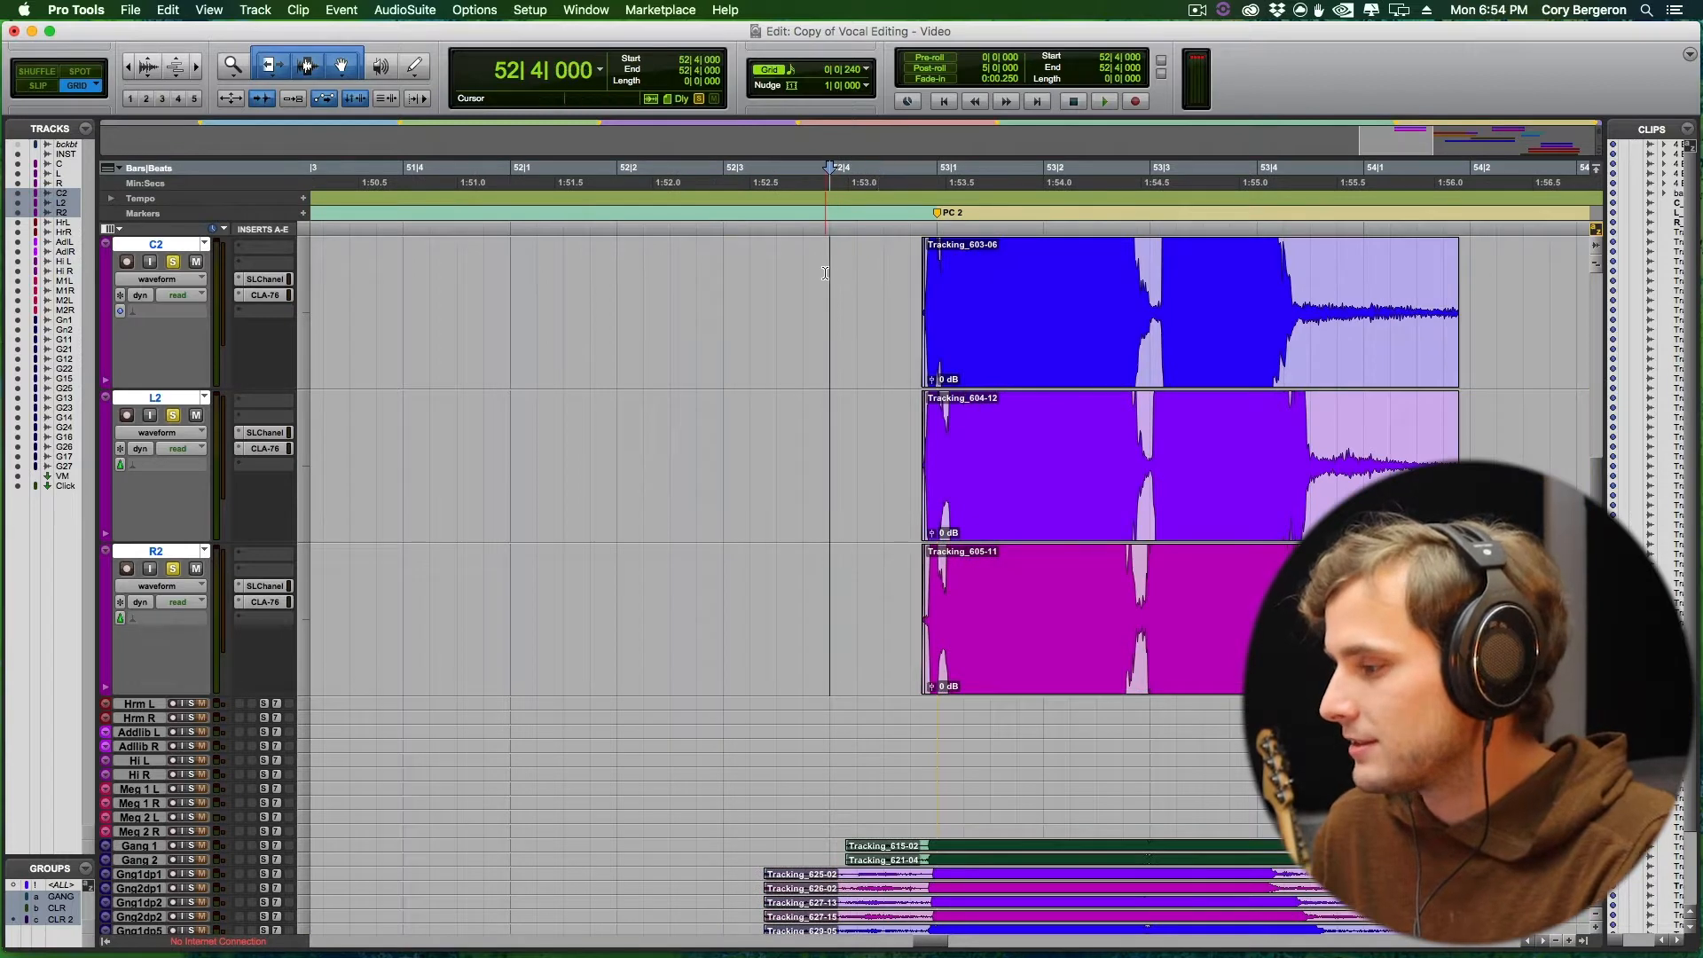
key("space")
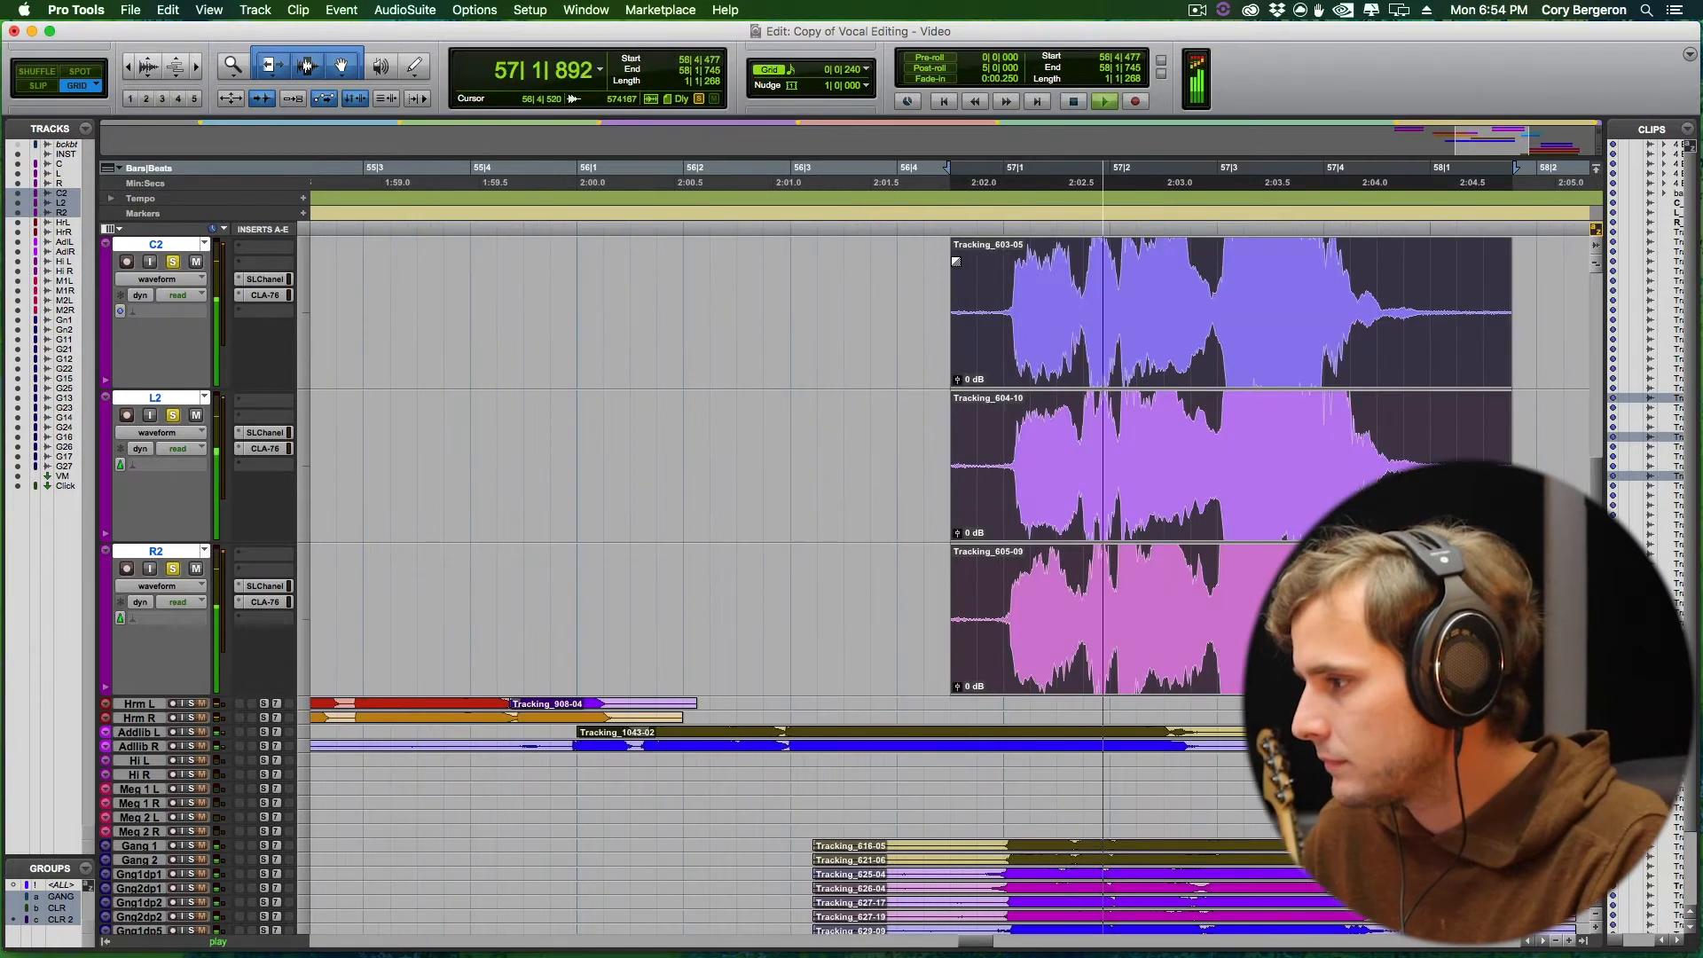
Cut the silence at the start of the second phrase on C2, L2 and R2, add a fade-in and play it.
key("space")
left_click(956, 262)
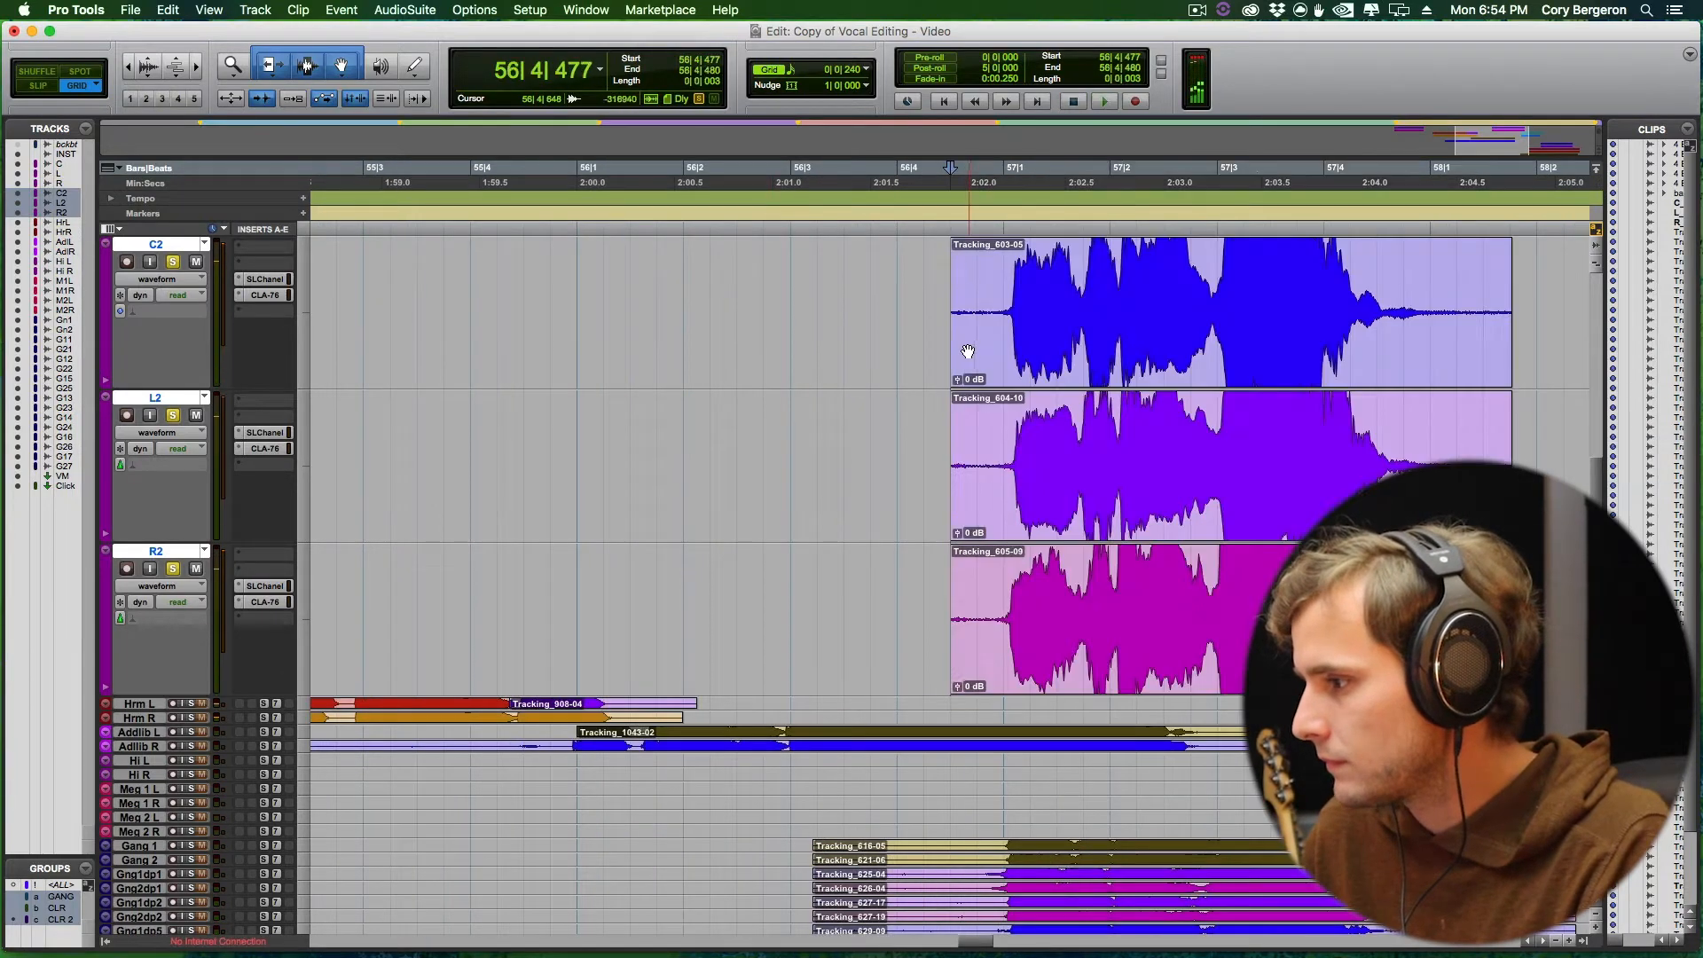
left_click_drag(898, 271, 999, 278)
key("Delete")
key("f")
left_click(958, 287)
key("space")
In Slip mode, trim the second phrase's start to just before 57|1|000 on C2, L2 and R2 and play from 56|4|548.
left_click(974, 297)
key("t")
key("F2")
key("Delete")
left_click(913, 276)
key("space")
key("r")
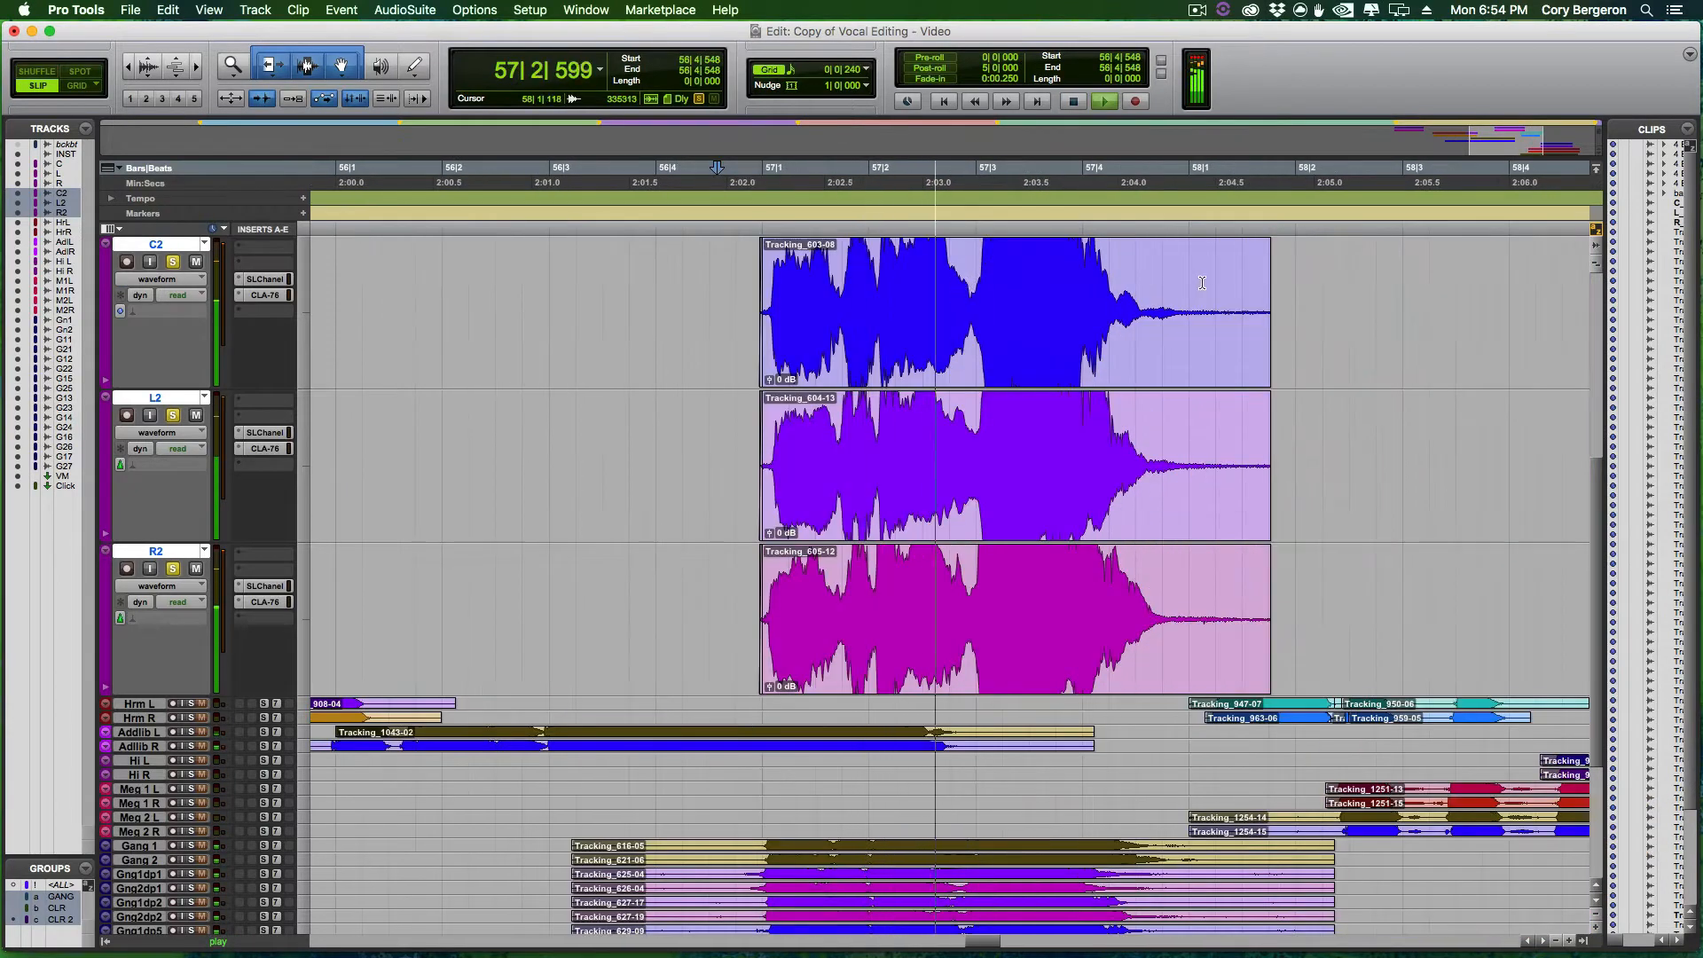
Trim the second phrase's end on C2, L2 and R2 to 58|1|000, fade it out and play from 56|4|720.
key("Delete")
mouse_move(1192, 281)
left_mouse_down()
mouse_move(1376, 284)
mouse_move(1214, 293)
left_mouse_up()
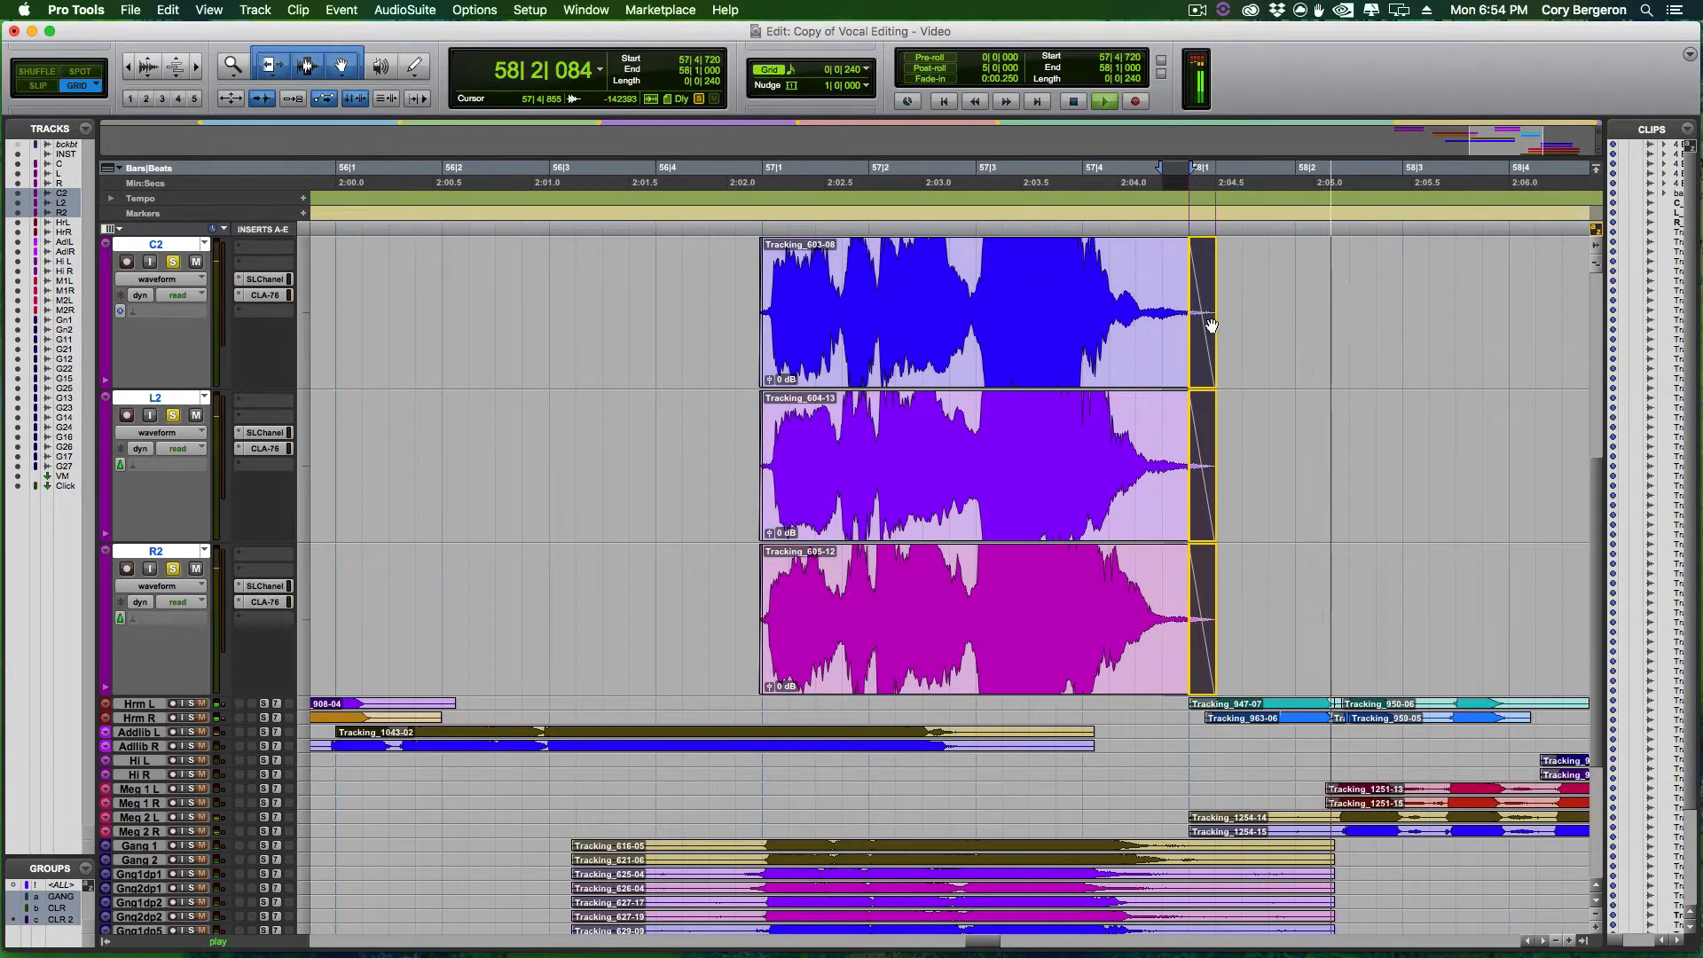
key("f")
key("space")
left_click(740, 273)
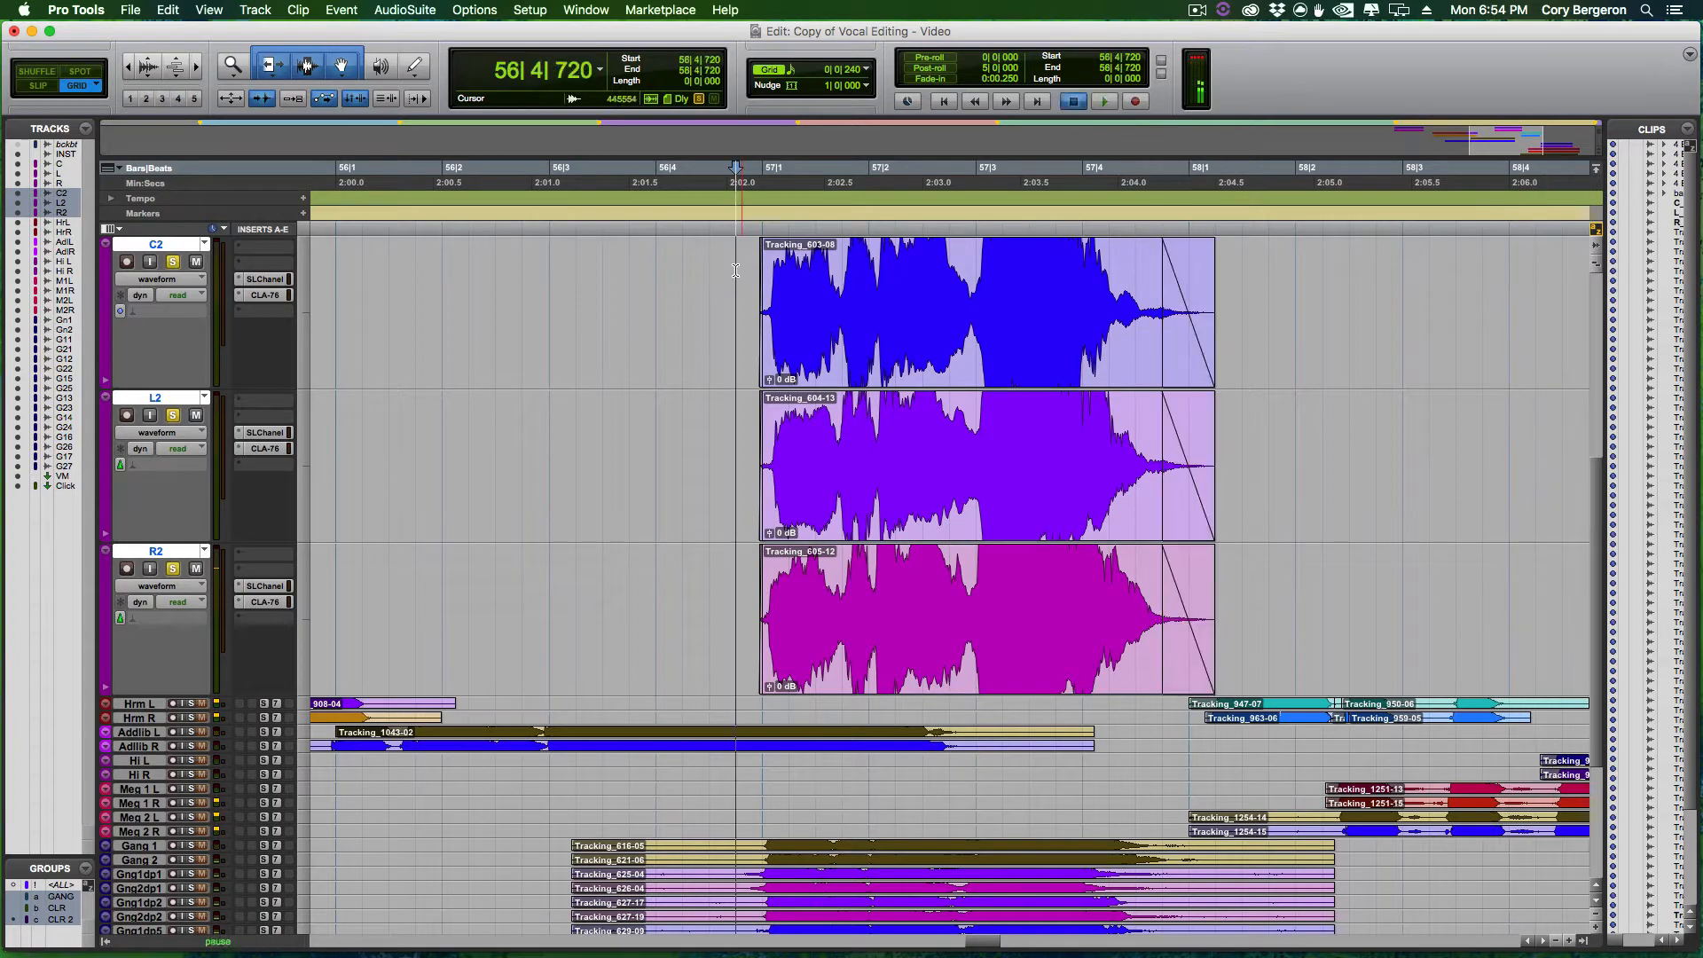
key("r")
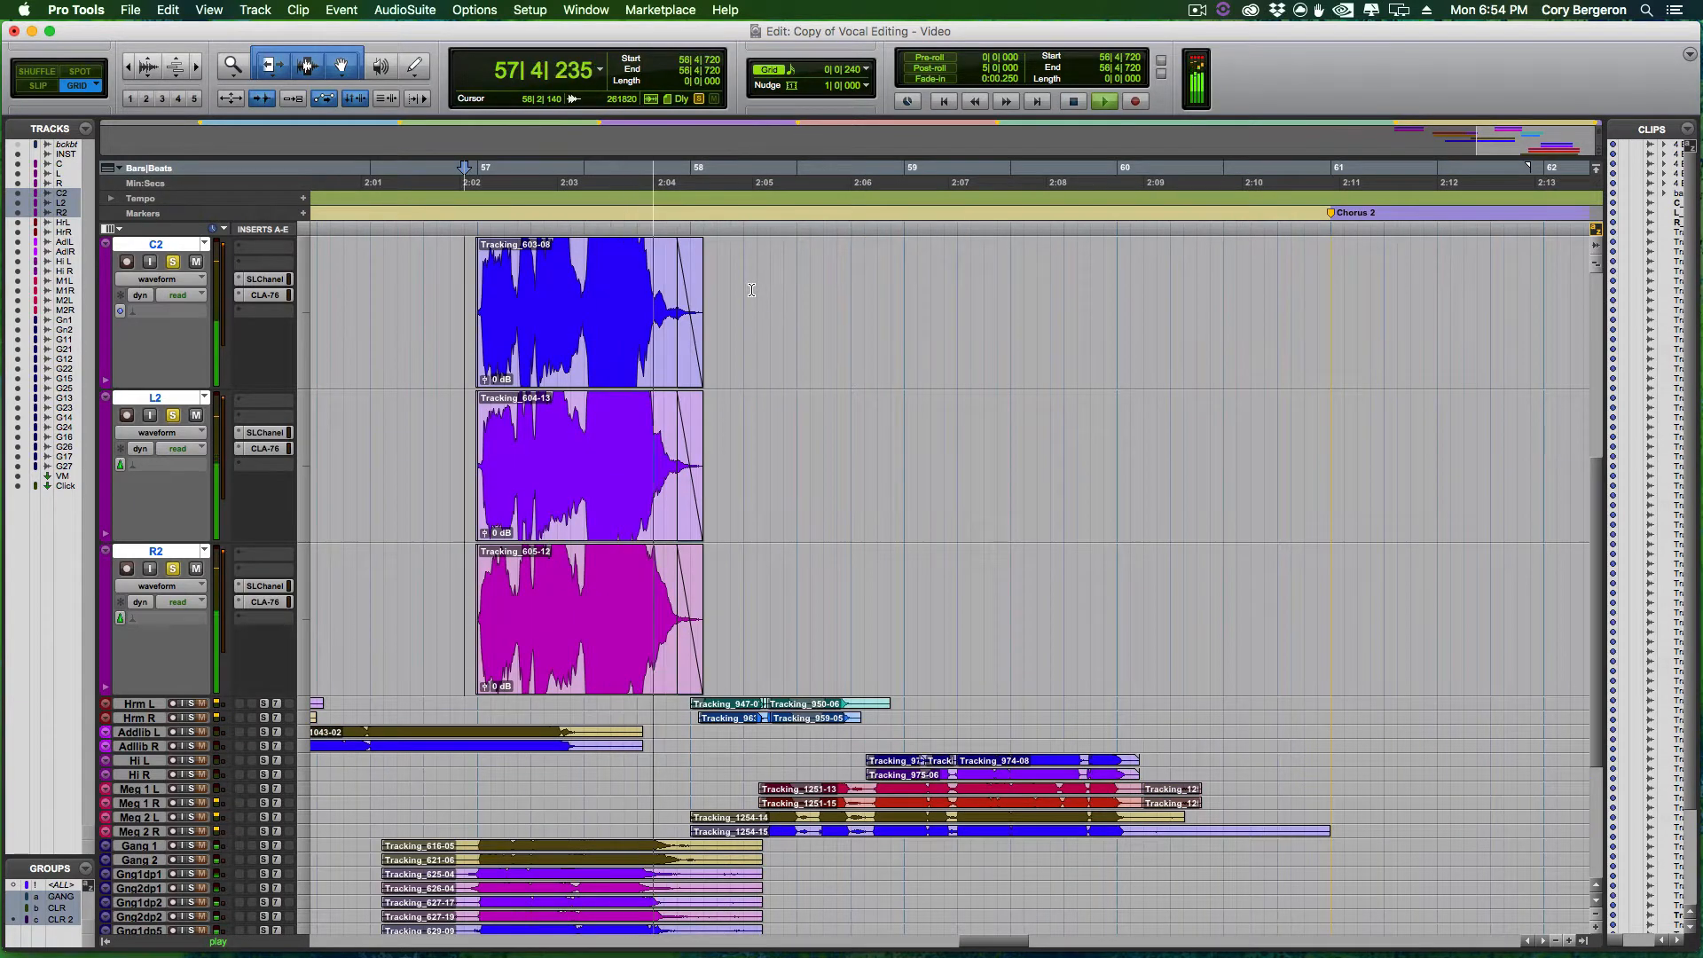
Consolidate tracks C2, L2 and R2 from 52|1|000 to 61|1|000 and reduce the waveform display height.
left_click_drag(1548, 329, 593, 282)
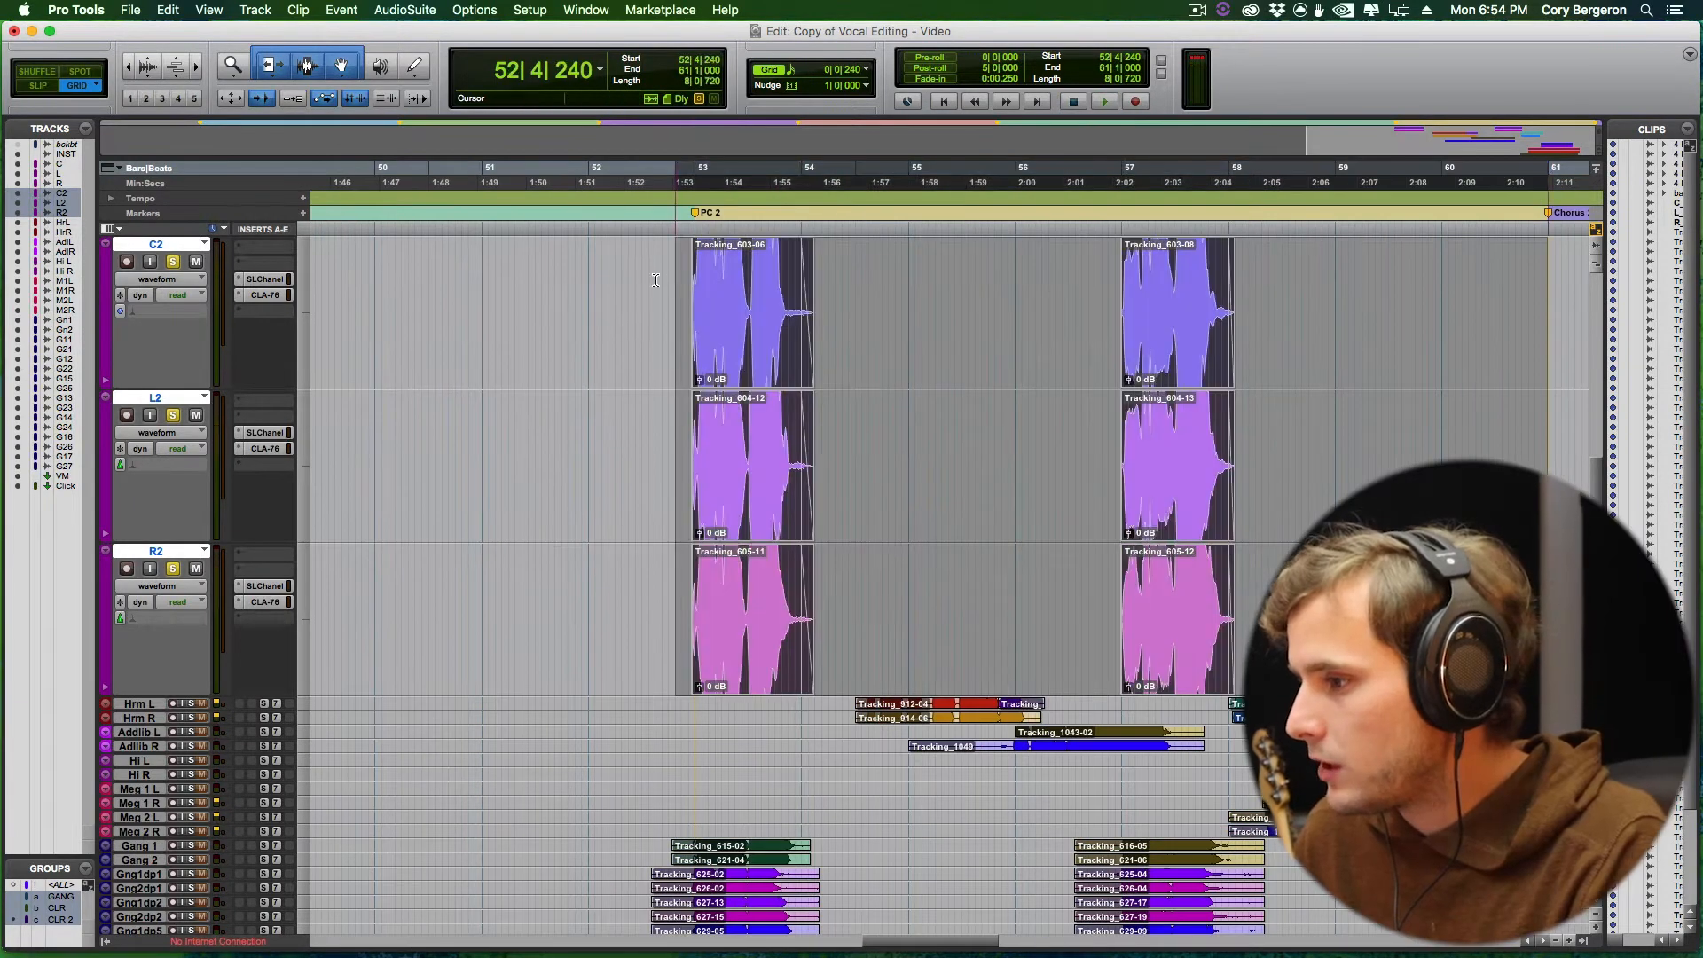
key("alt+shift+3")
key("super+alt+[")
key("super+alt+[")
key("super+alt+[")
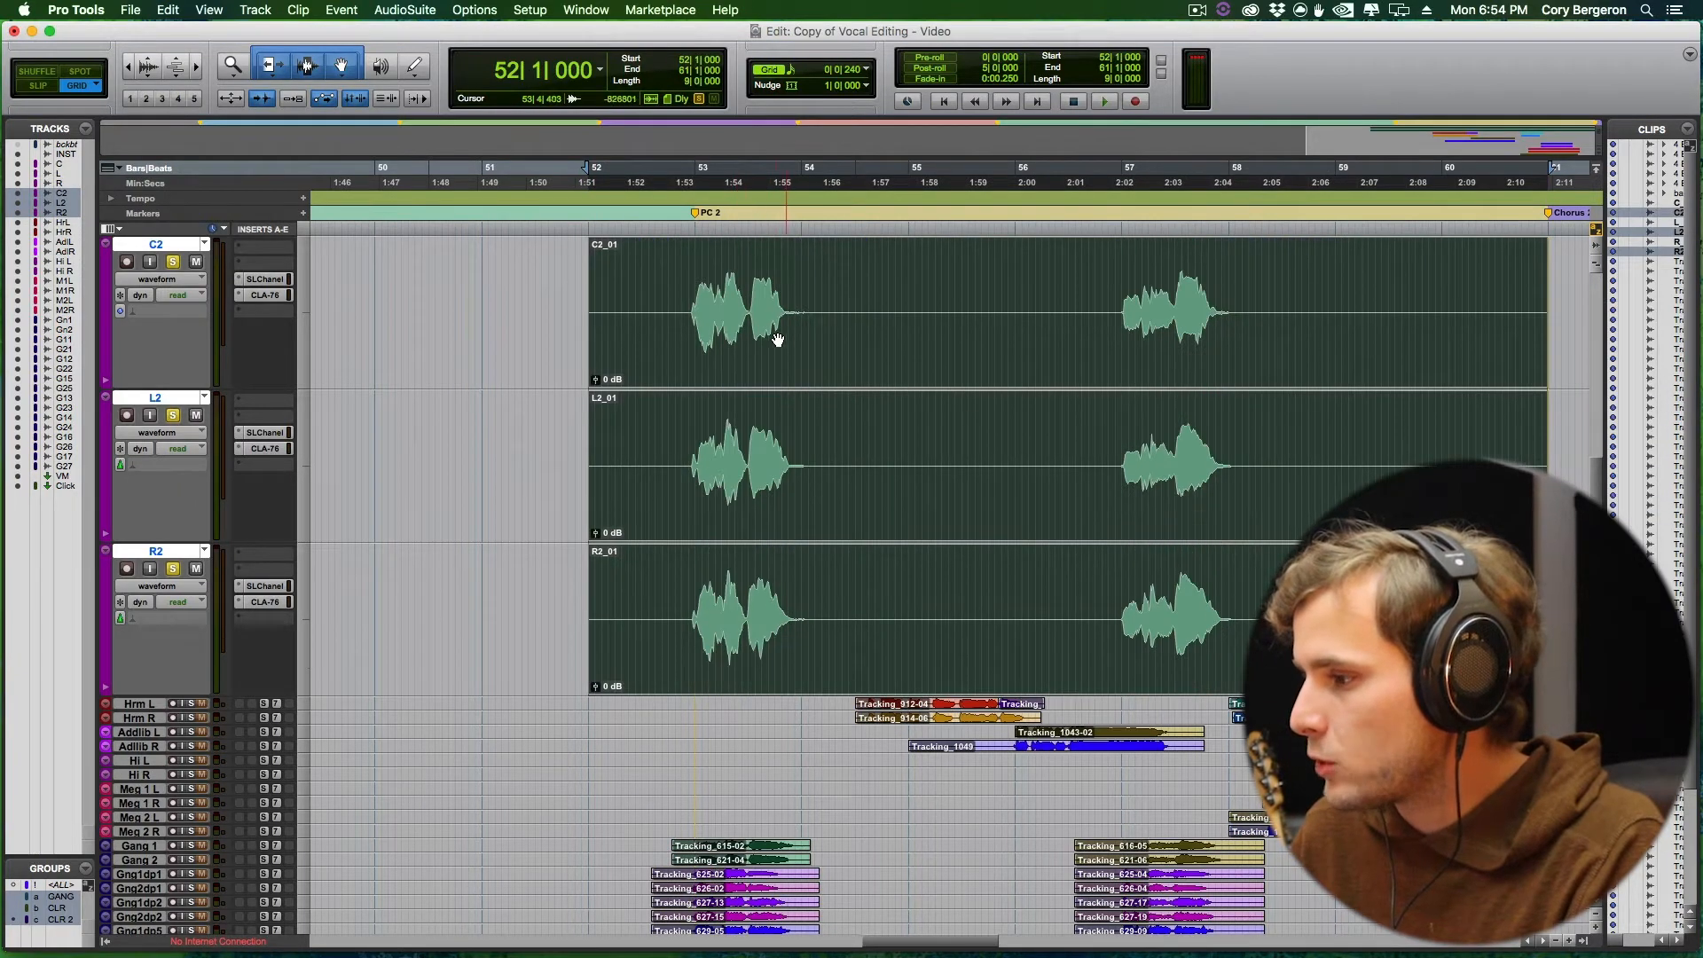
left_click(683, 290)
Play the consolidated lead vocals from 52|3|720 and shrink the heights of tracks C, L, R, C2, L2 and R2.
scroll(372, 441, "up", 5)
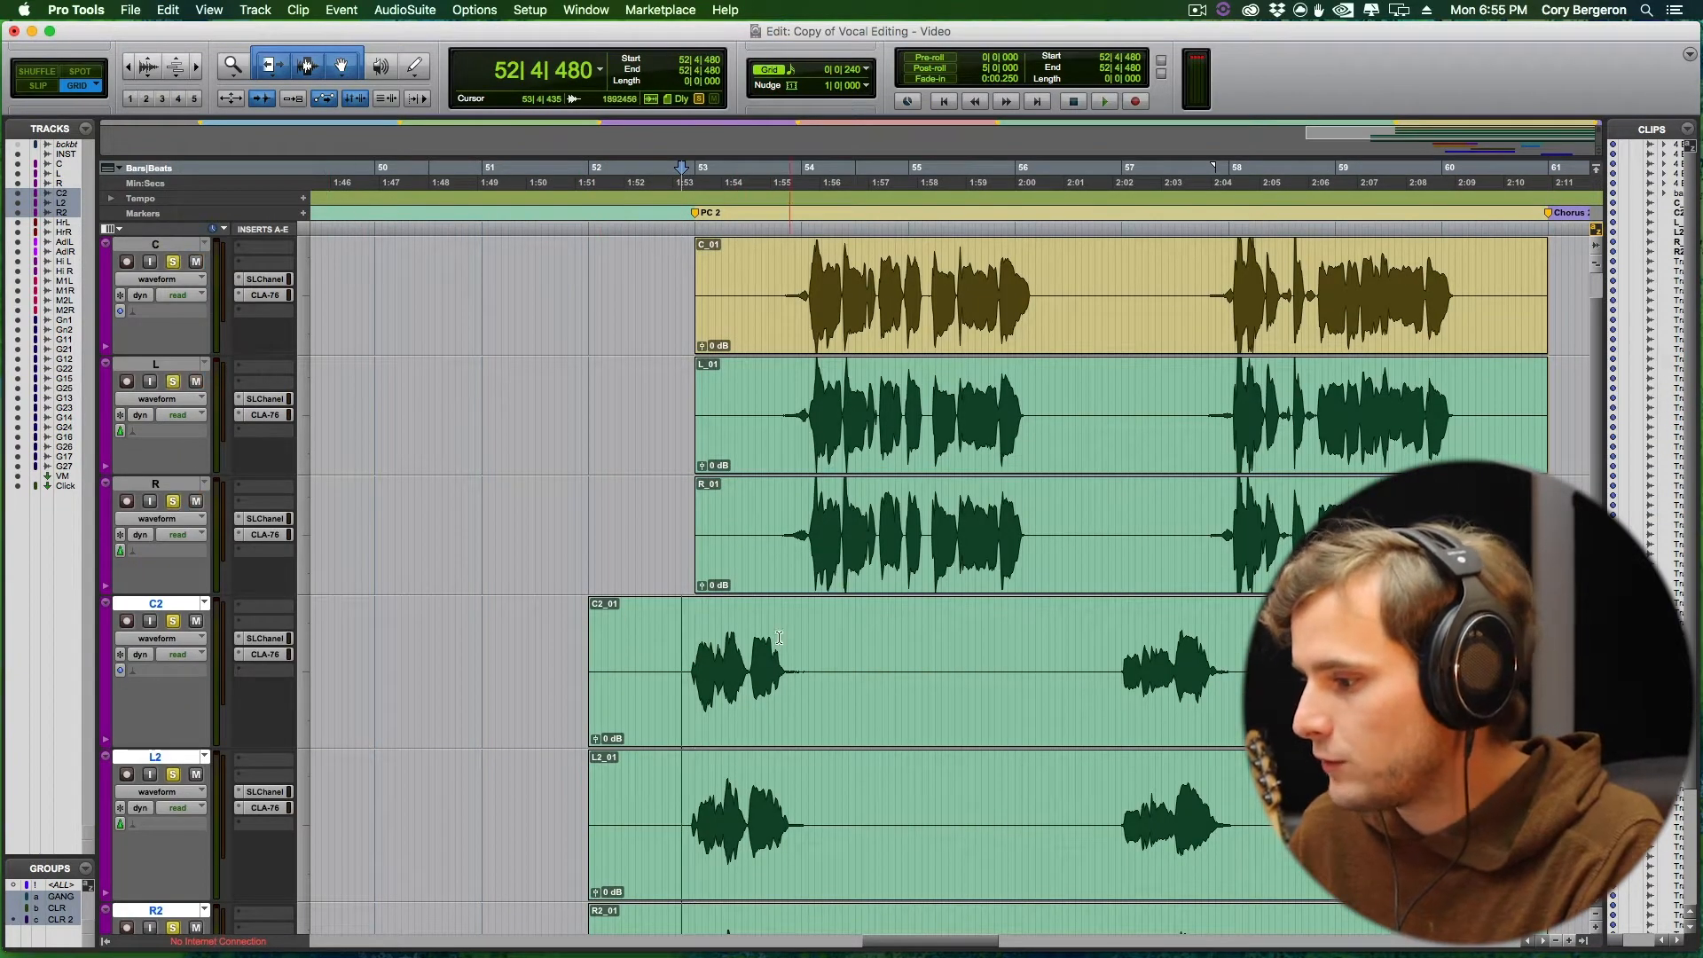
left_click(662, 633)
key("space")
scroll(113, 641, "down", 2)
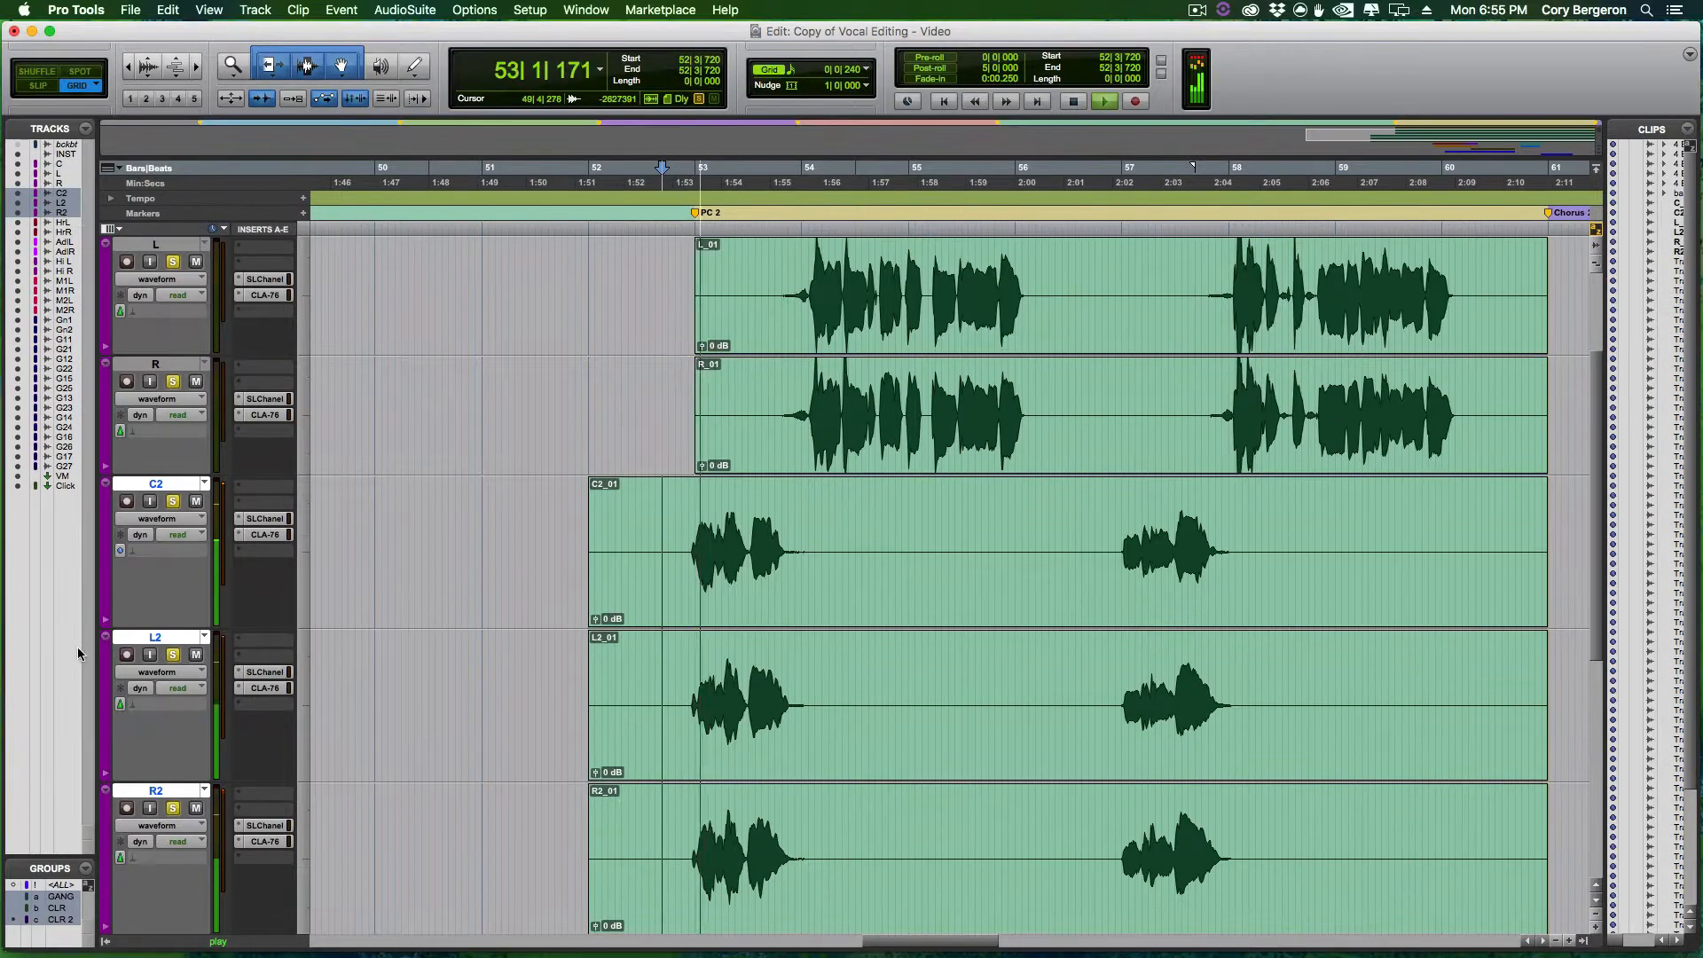
left_click_drag(165, 472, 167, 408)
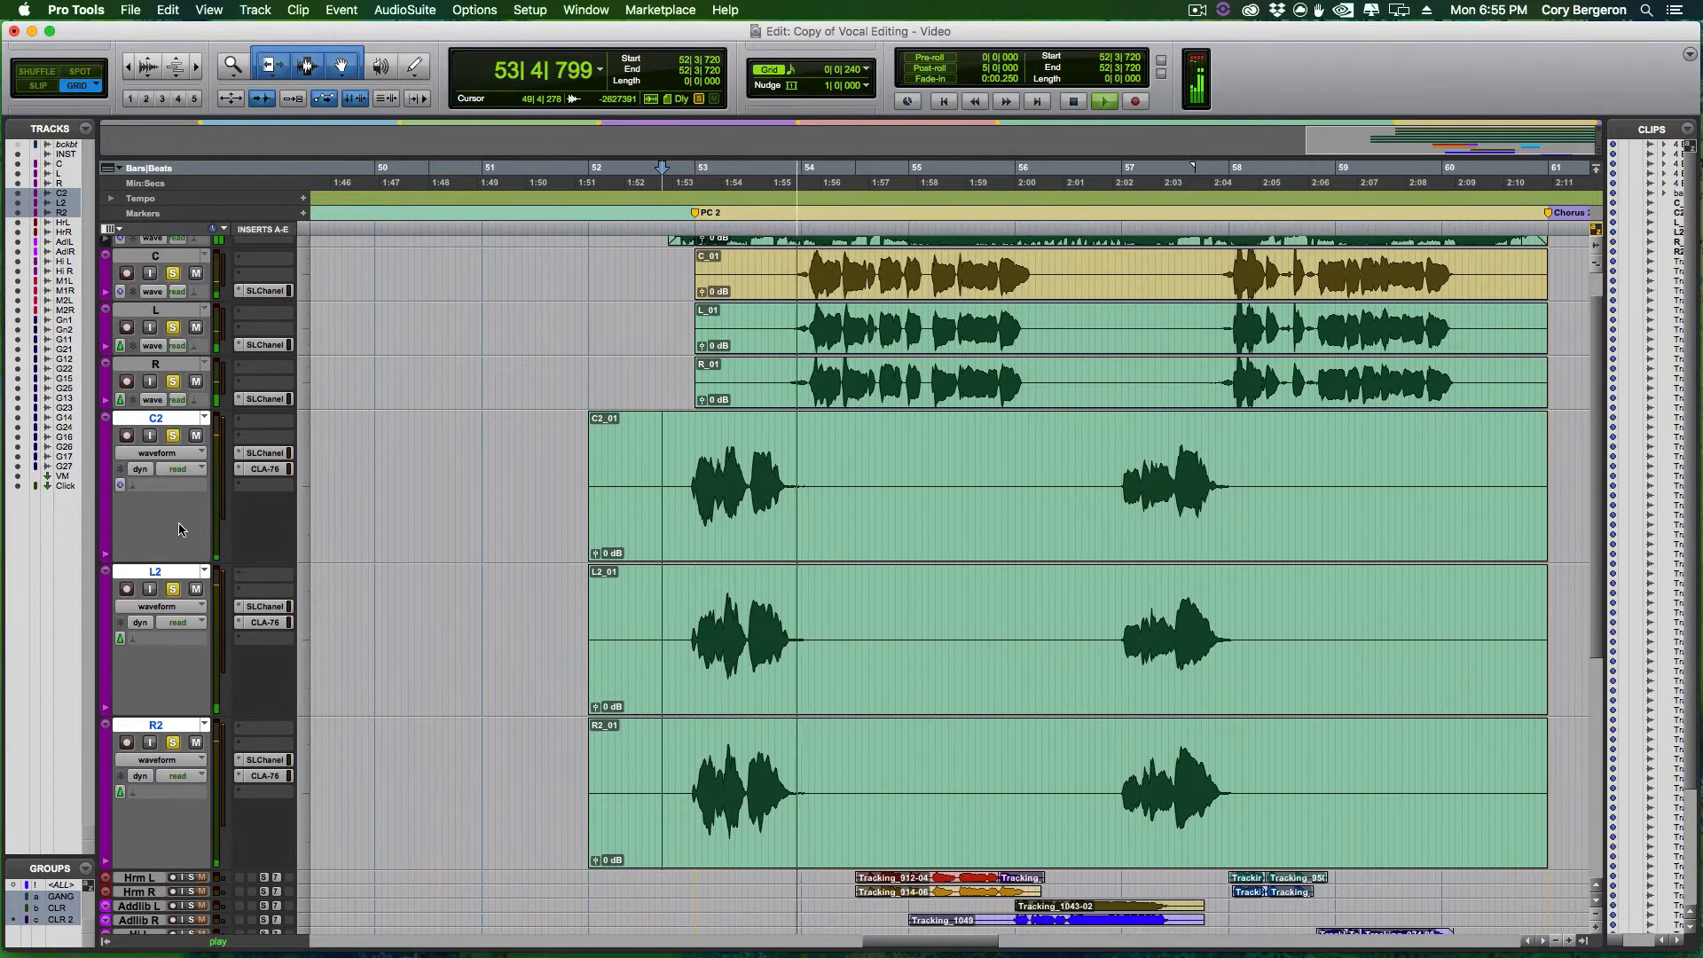
left_click_drag(168, 563, 147, 456)
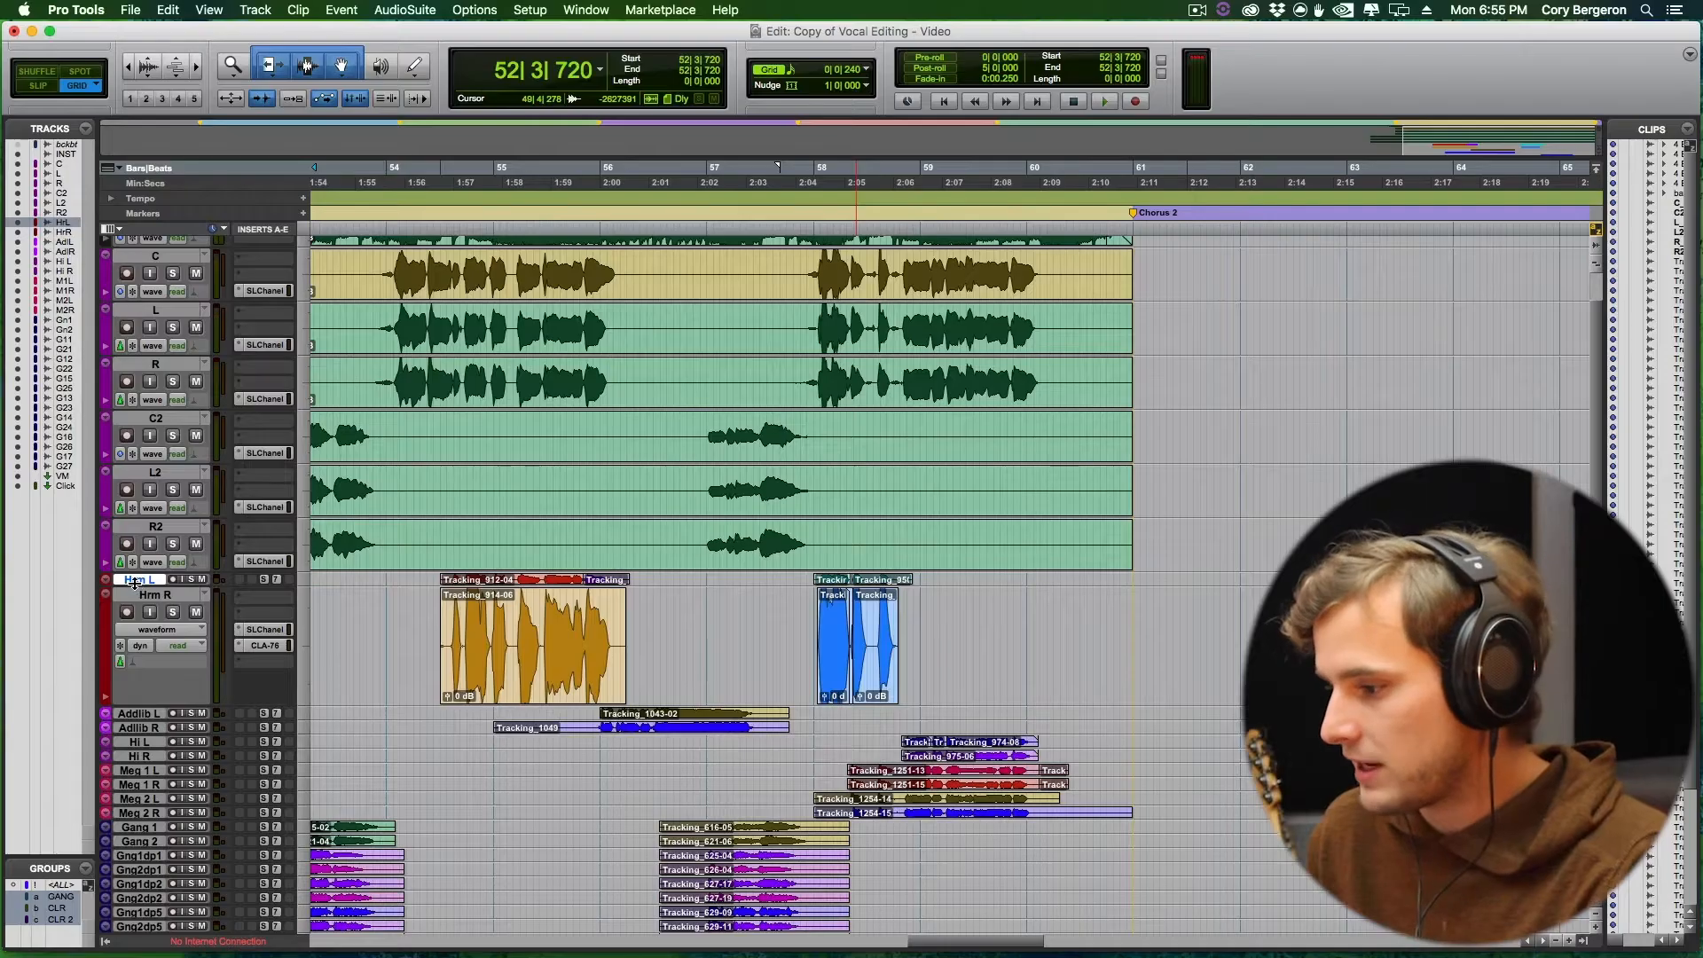
Enlarge the Hrm L track and examine the join between its two clips near the end of the first phrase.
left_click_drag(135, 583, 133, 716)
left_click(559, 677)
key("t")
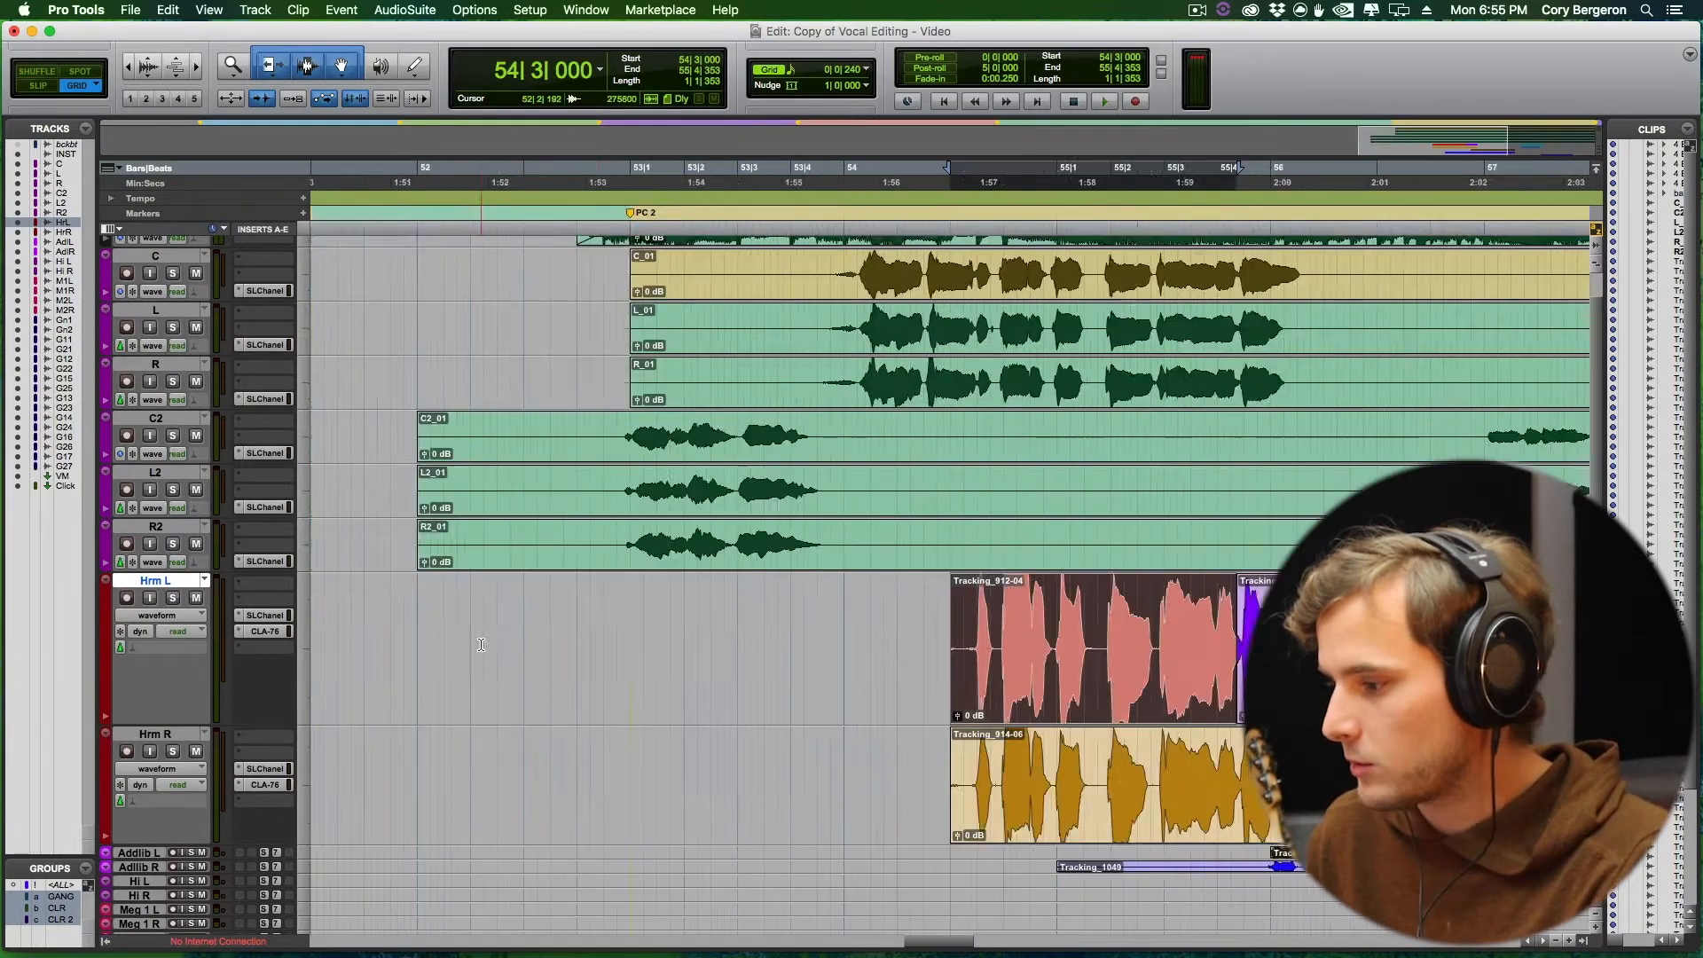
key("t")
key("t")
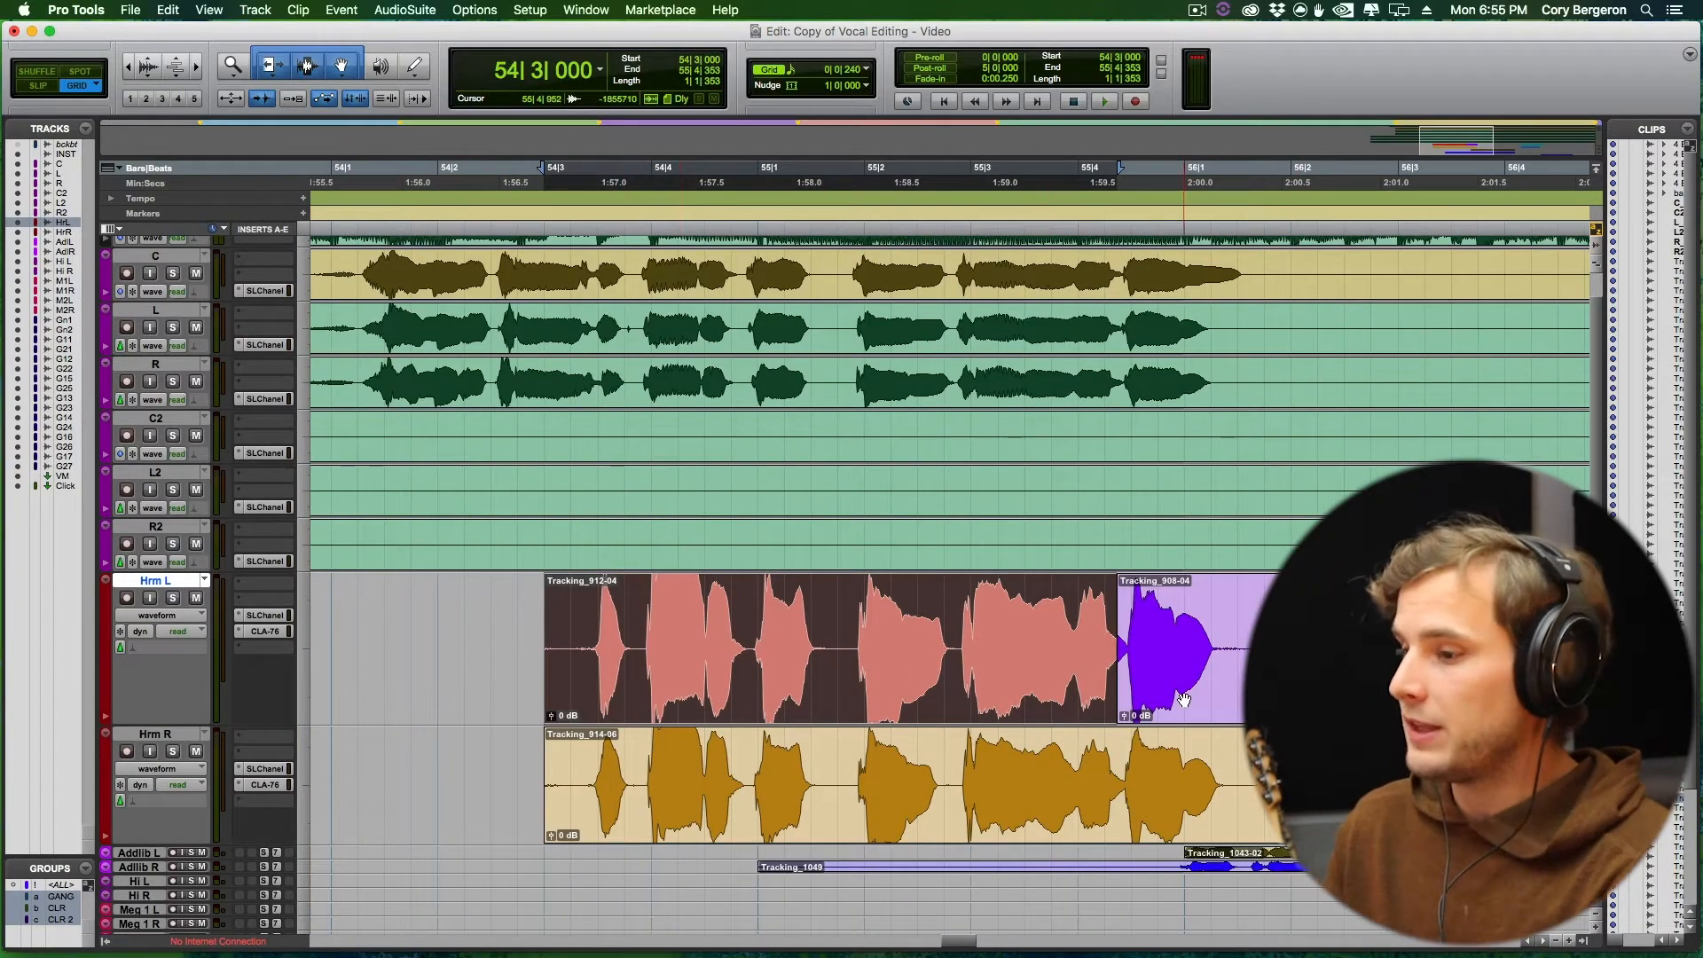
left_click(1183, 700)
key("t")
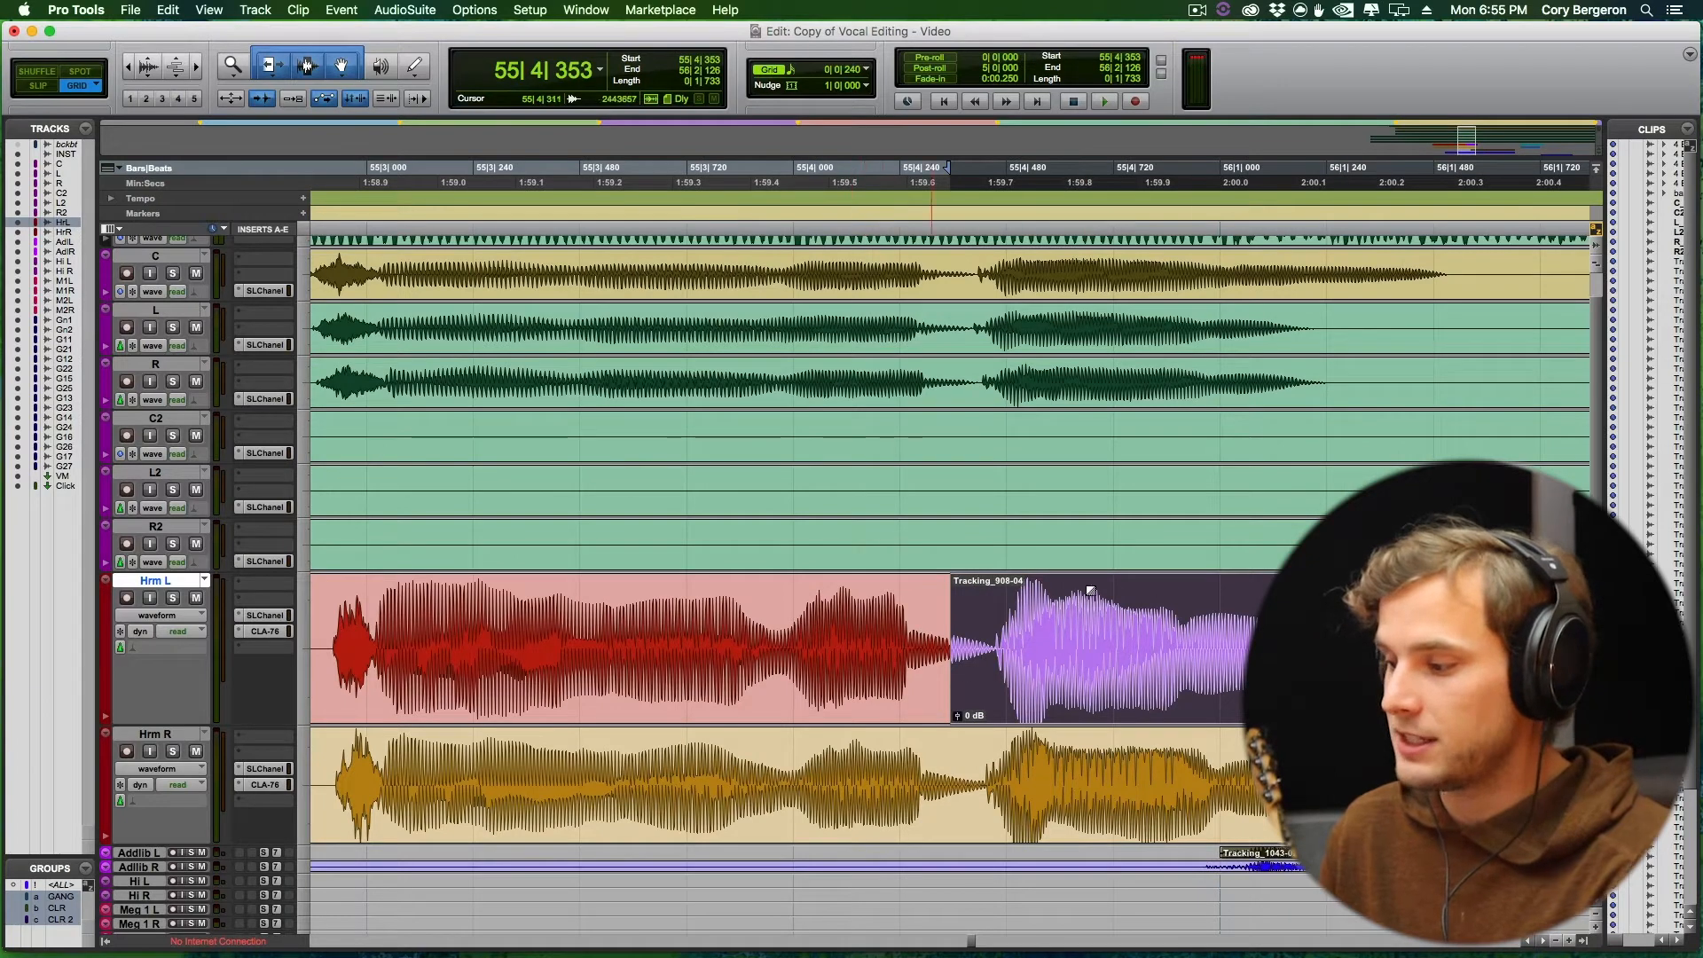
scroll(760, 617, "right", 3)
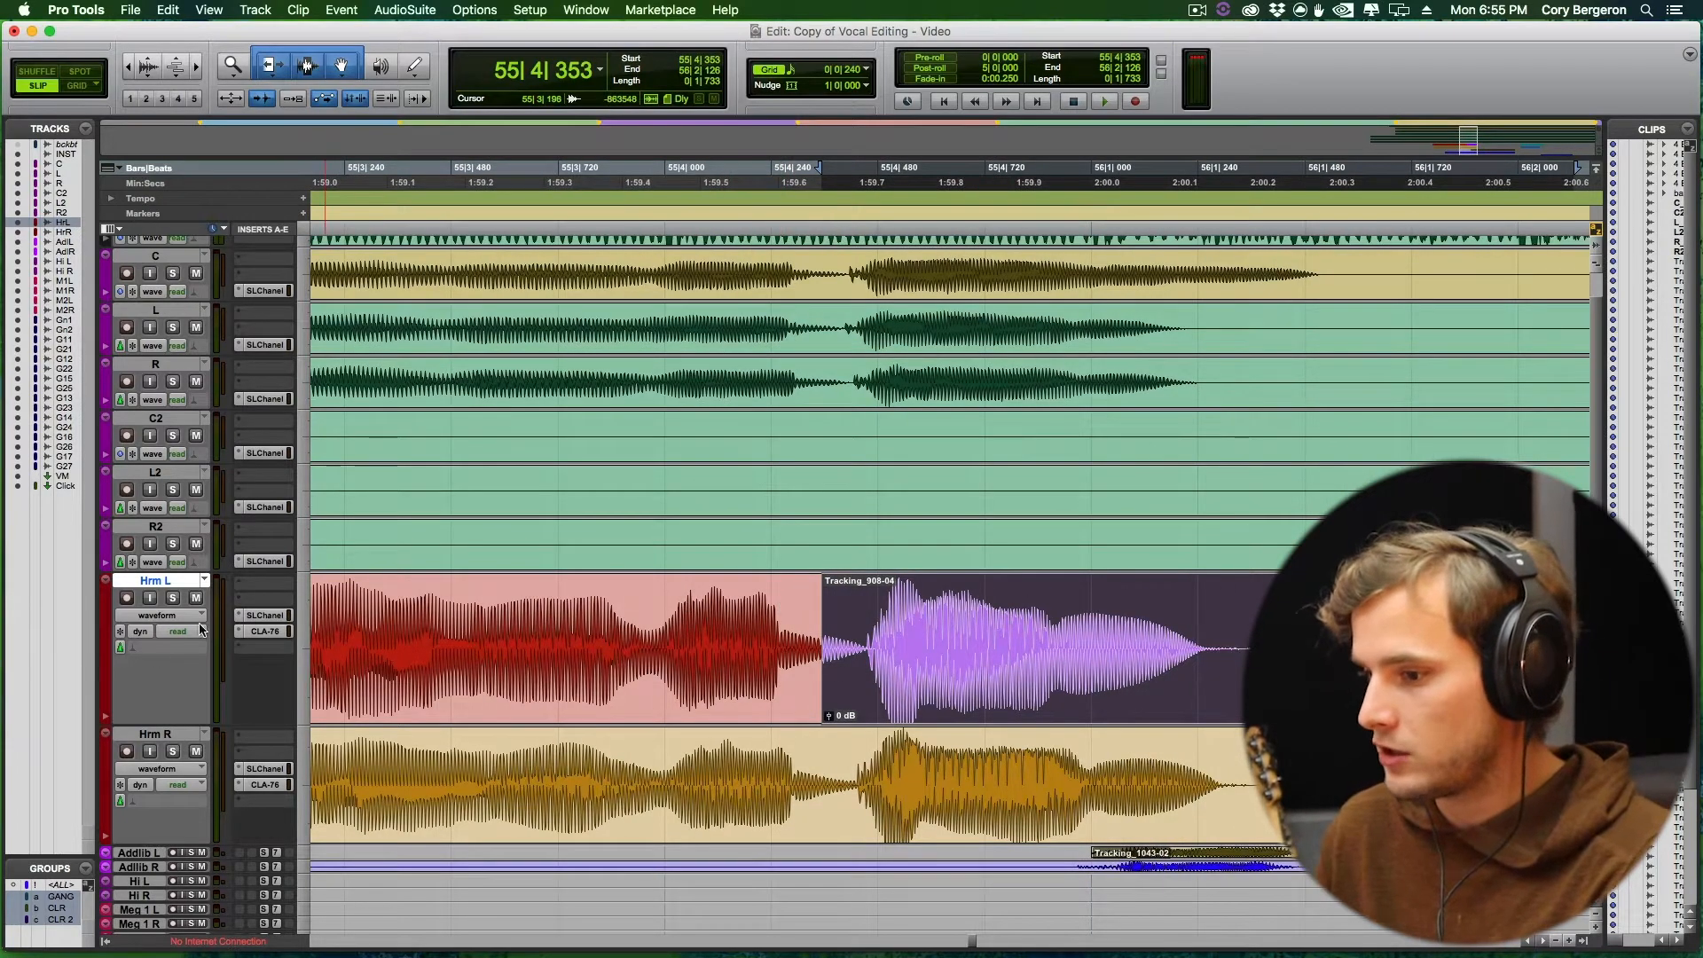
key("t")
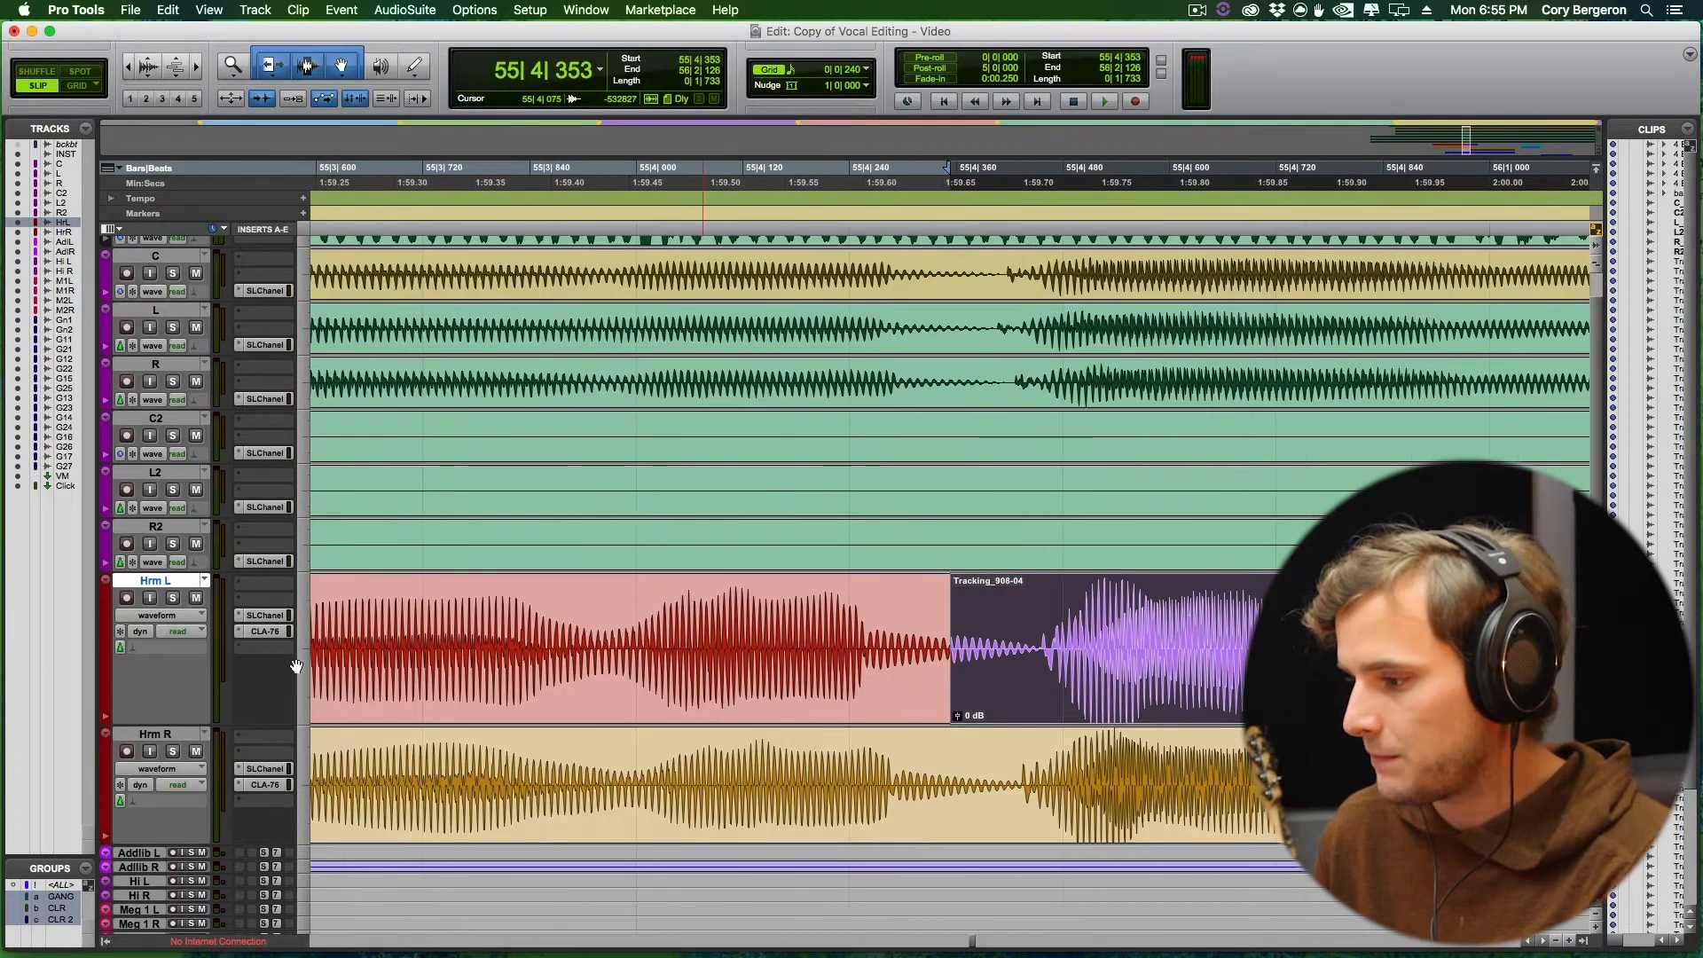
Solo the Hrm L track and play across the join of its two first-phrase clips.
key("r")
key("r")
left_click(172, 598)
scroll(574, 639, "right", 5)
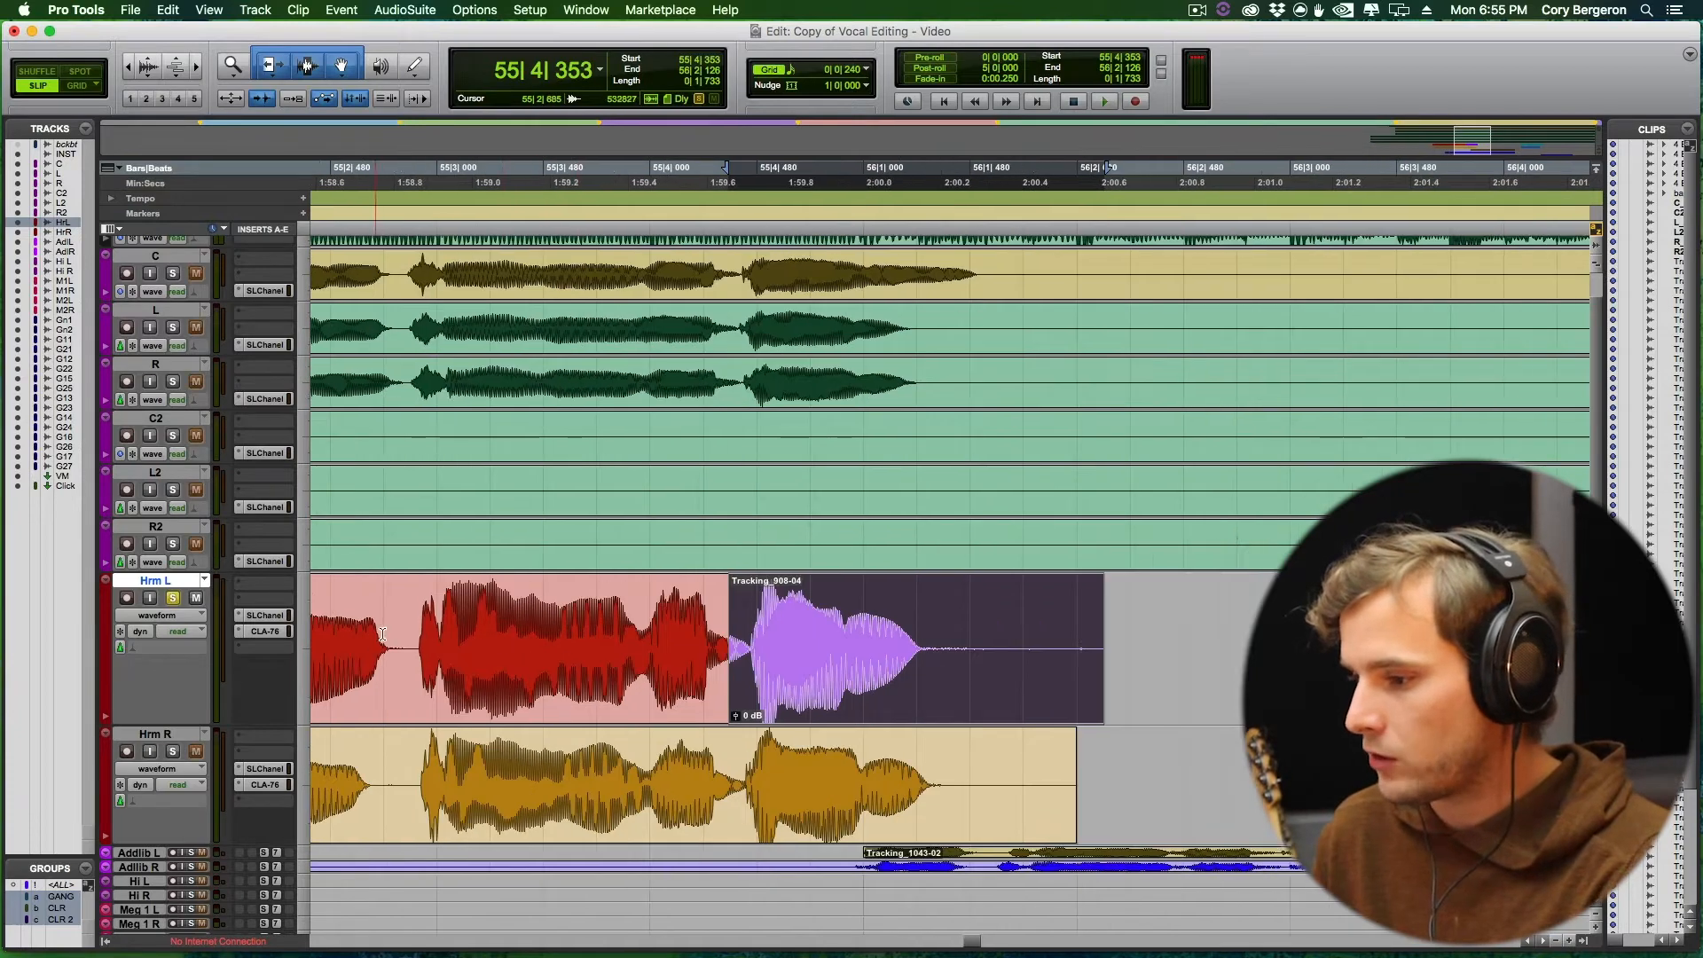
left_click(418, 626)
key("space")
Crossfade the two first-phrase clips on Hrm L and shift the crossfade onto the start of the final note.
left_click(781, 703)
key("t")
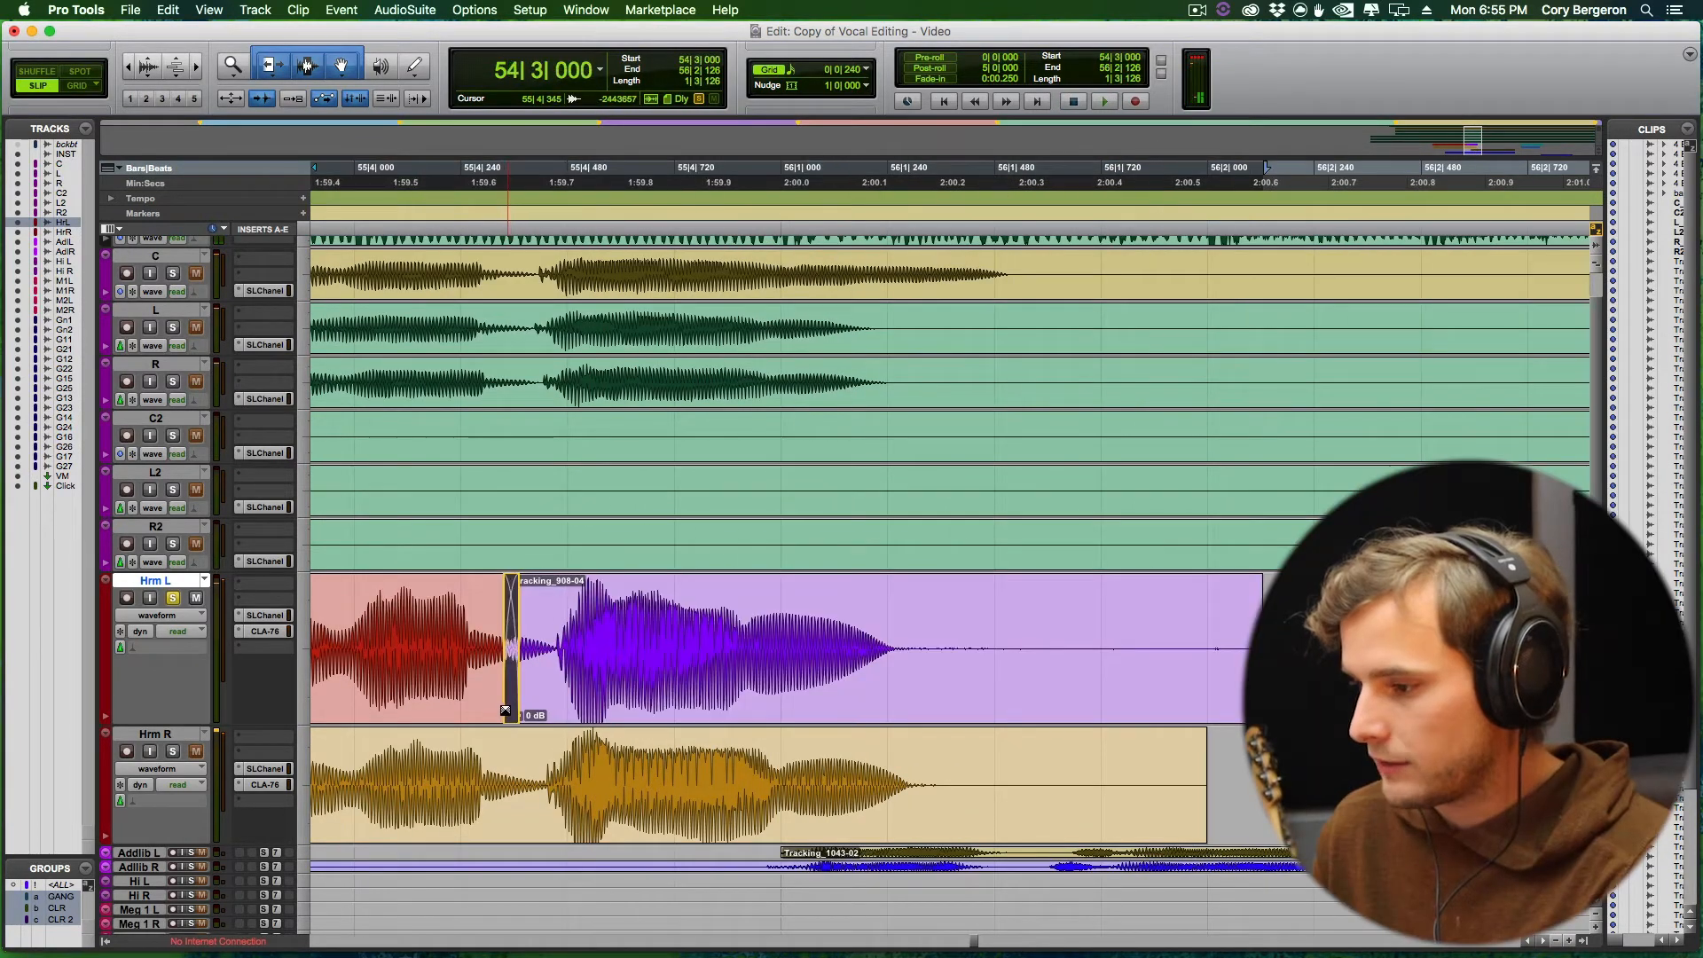
left_click_drag(512, 698, 546, 698)
left_click_drag(885, 626, 557, 626)
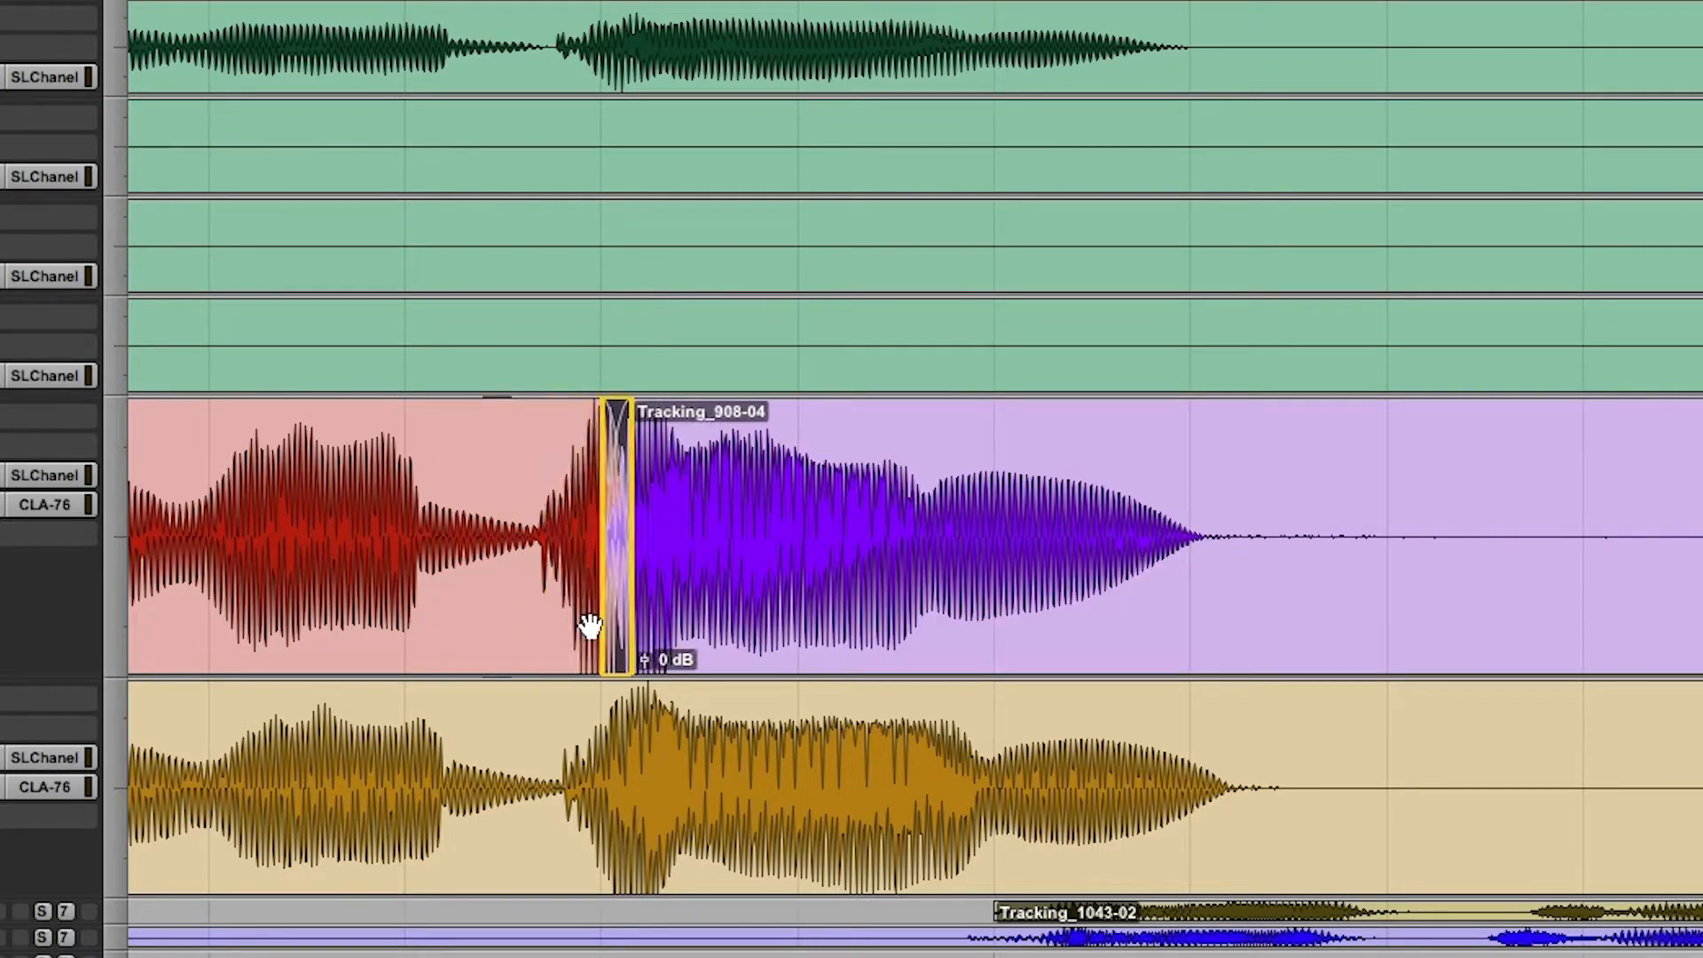
Undo the crossfade edits on Hrm L and enable Polyphonic Elastic Audio on the track with a Ticks timebase.
key("super+z")
key("super+z")
left_click(137, 649)
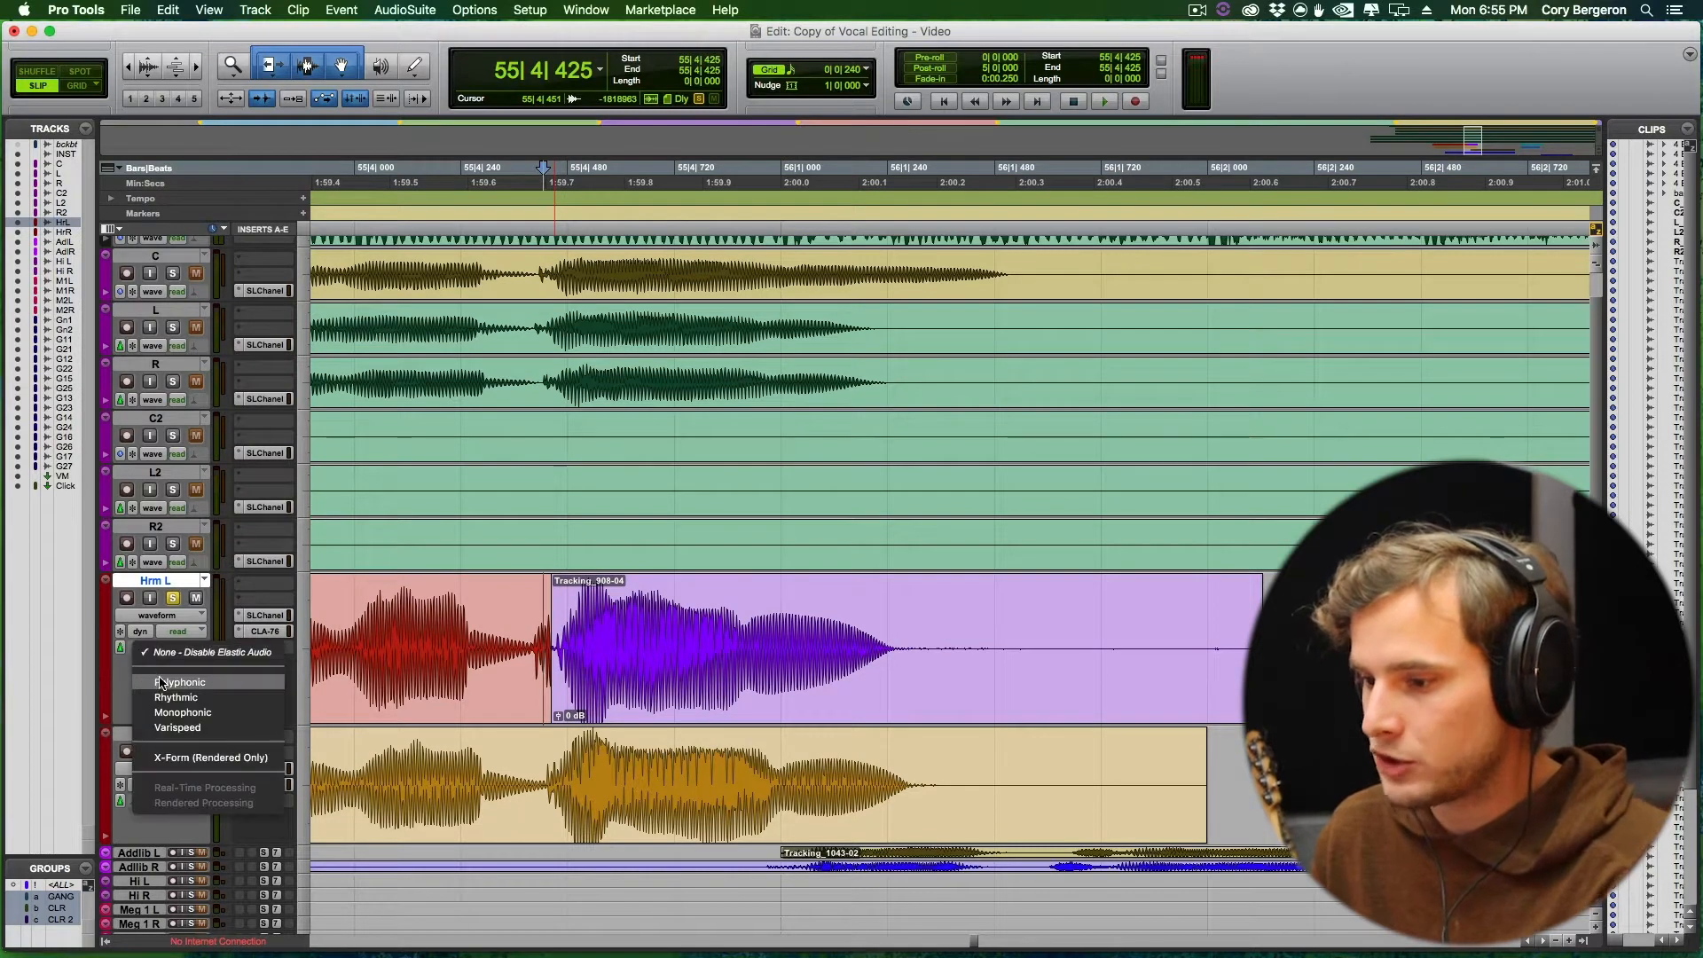
left_click(160, 683)
left_click(124, 648)
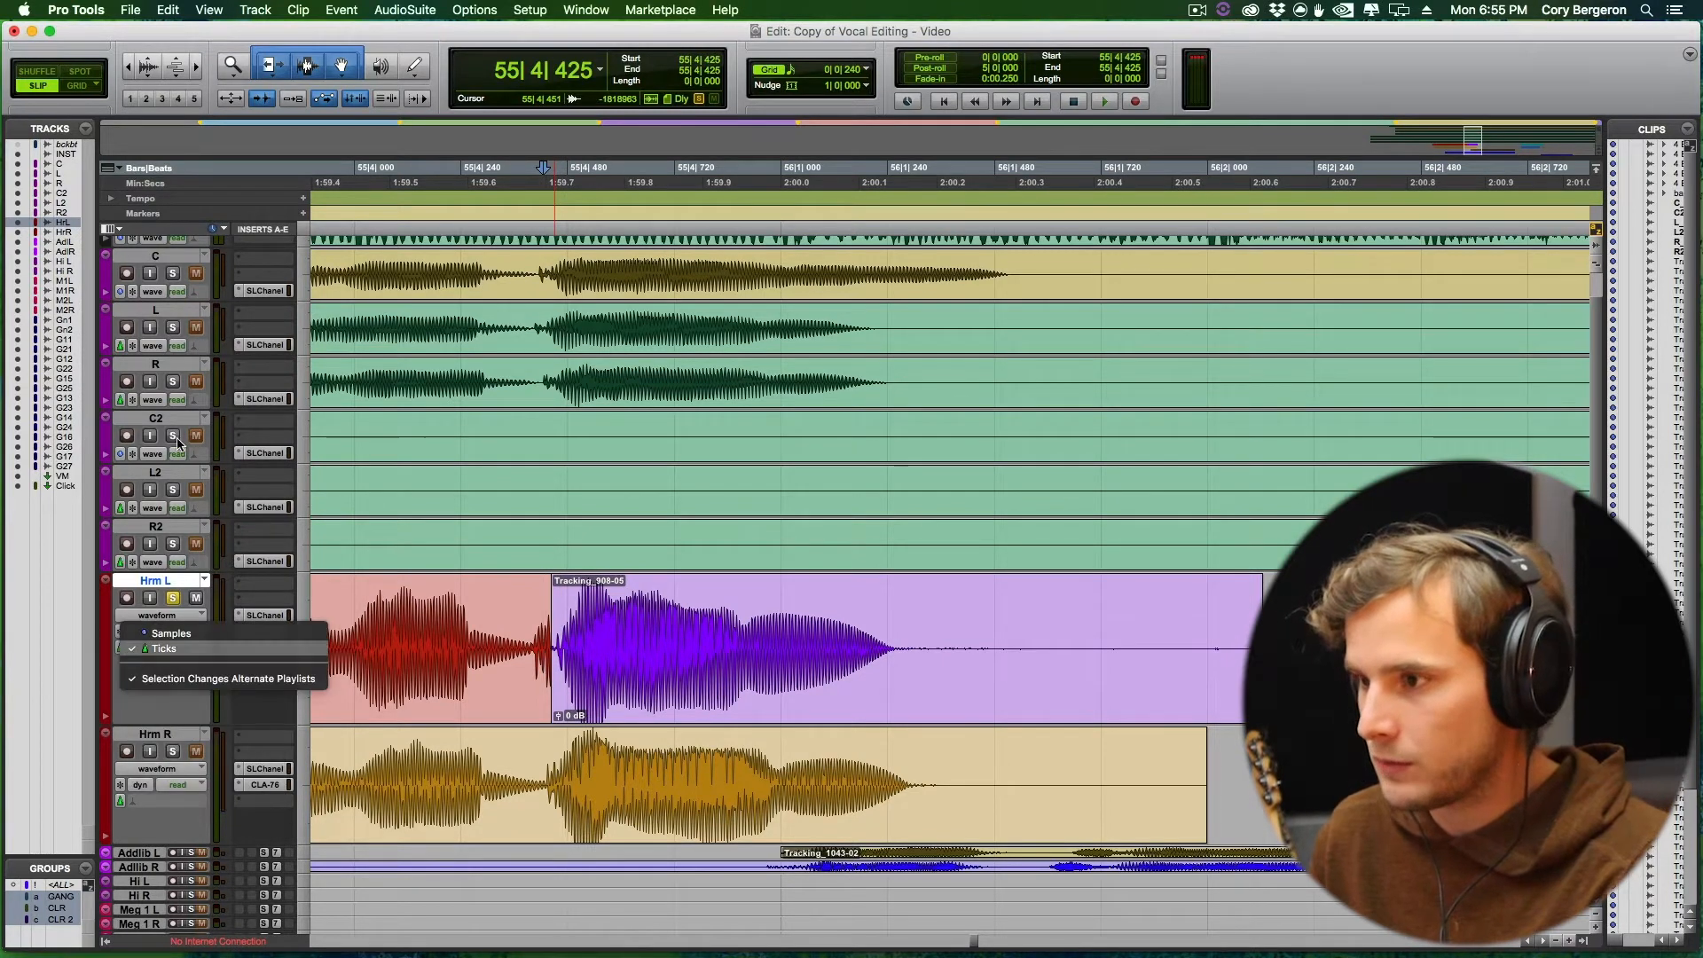
left_click(164, 648)
Time-stretch the tail of the first Hrm L clip up to the final note using the TCE trimmer and crossfade the join.
right_click(272, 66)
left_click(306, 105)
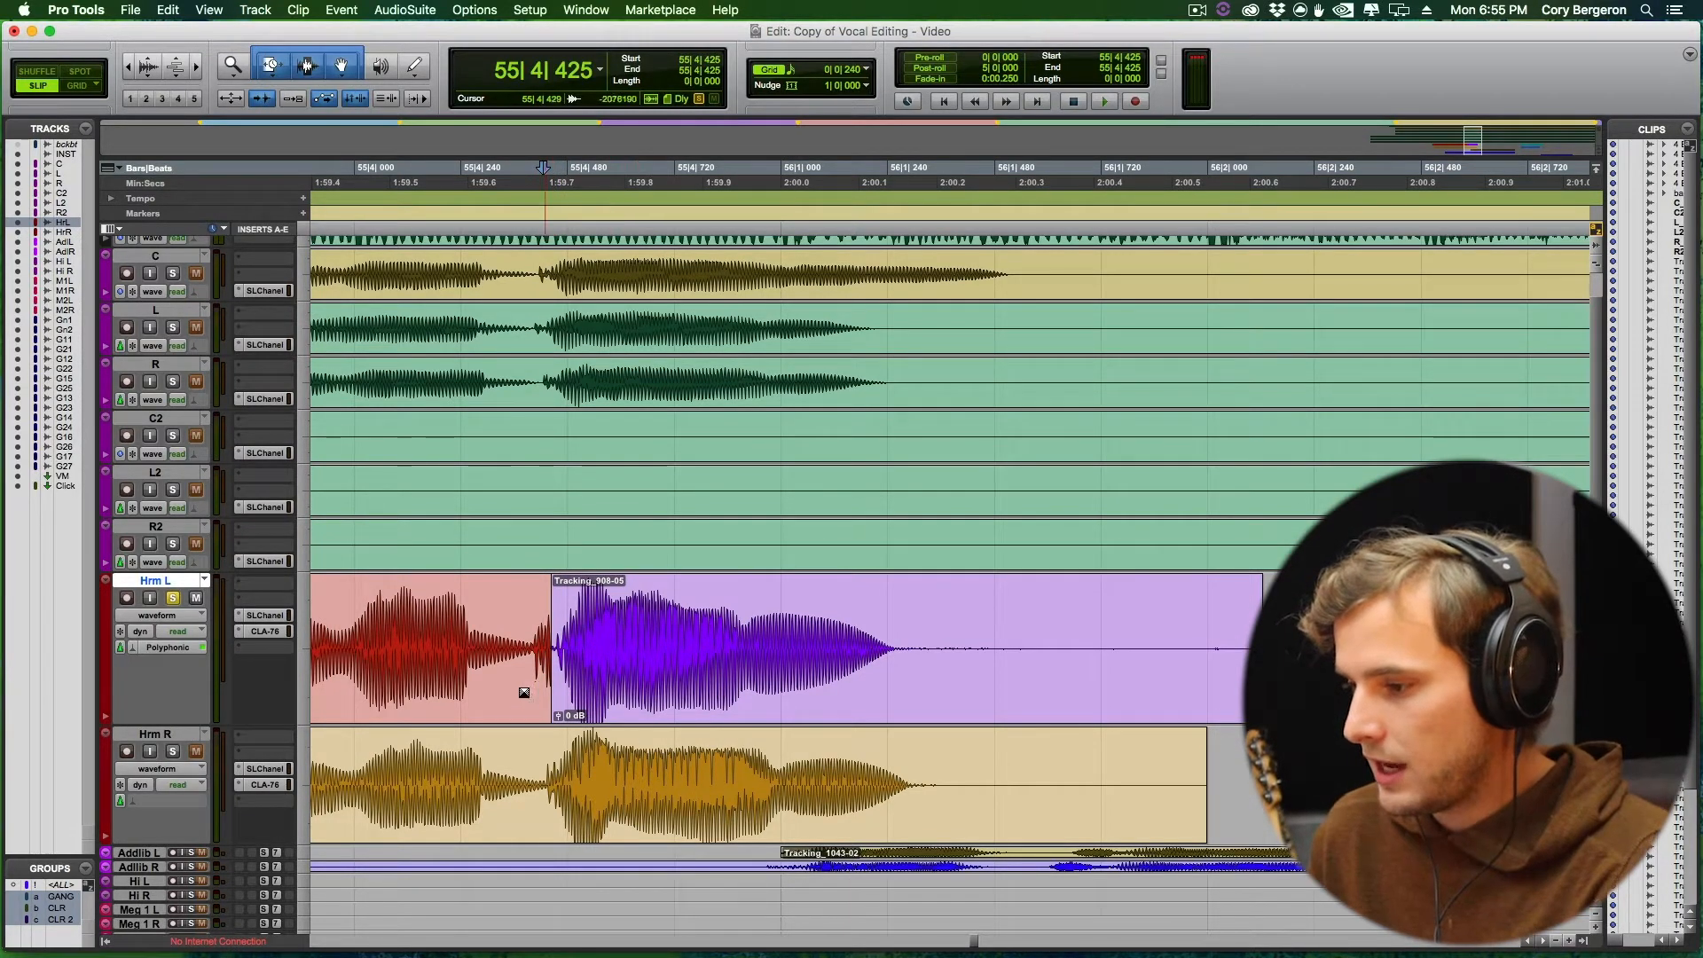
left_click_drag(555, 645, 581, 640)
left_click_drag(587, 717, 540, 686)
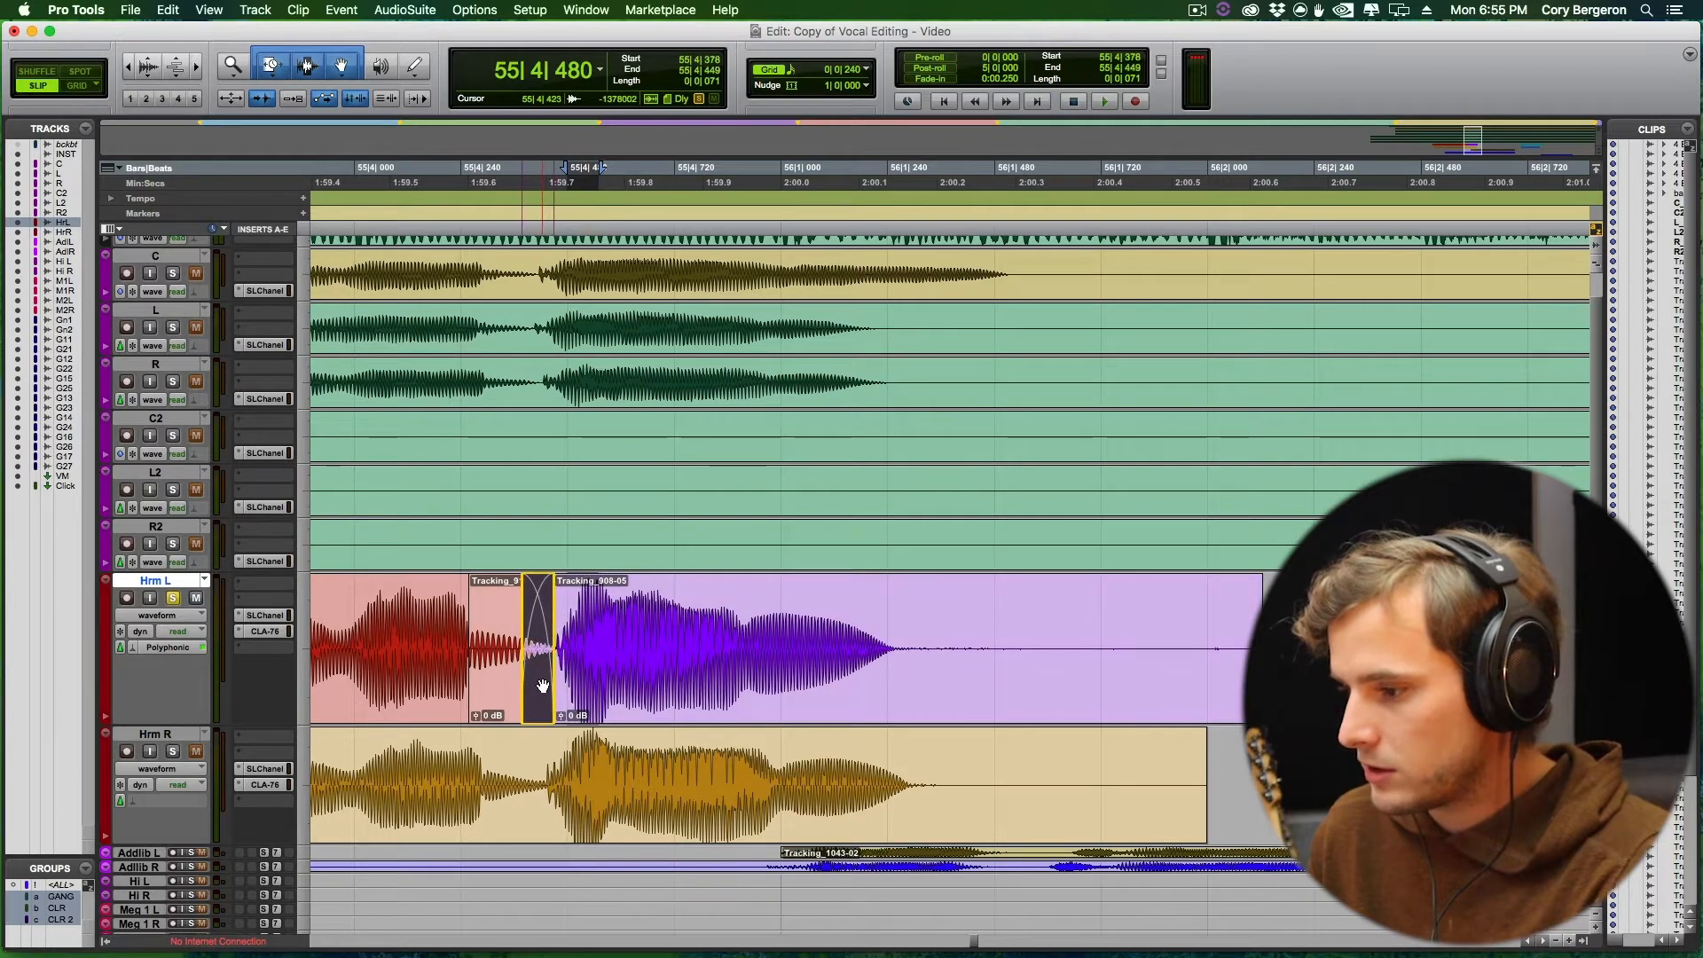
Heal the separation between the stretched tail and the rest of the first clip on Hrm L.
left_click(373, 633)
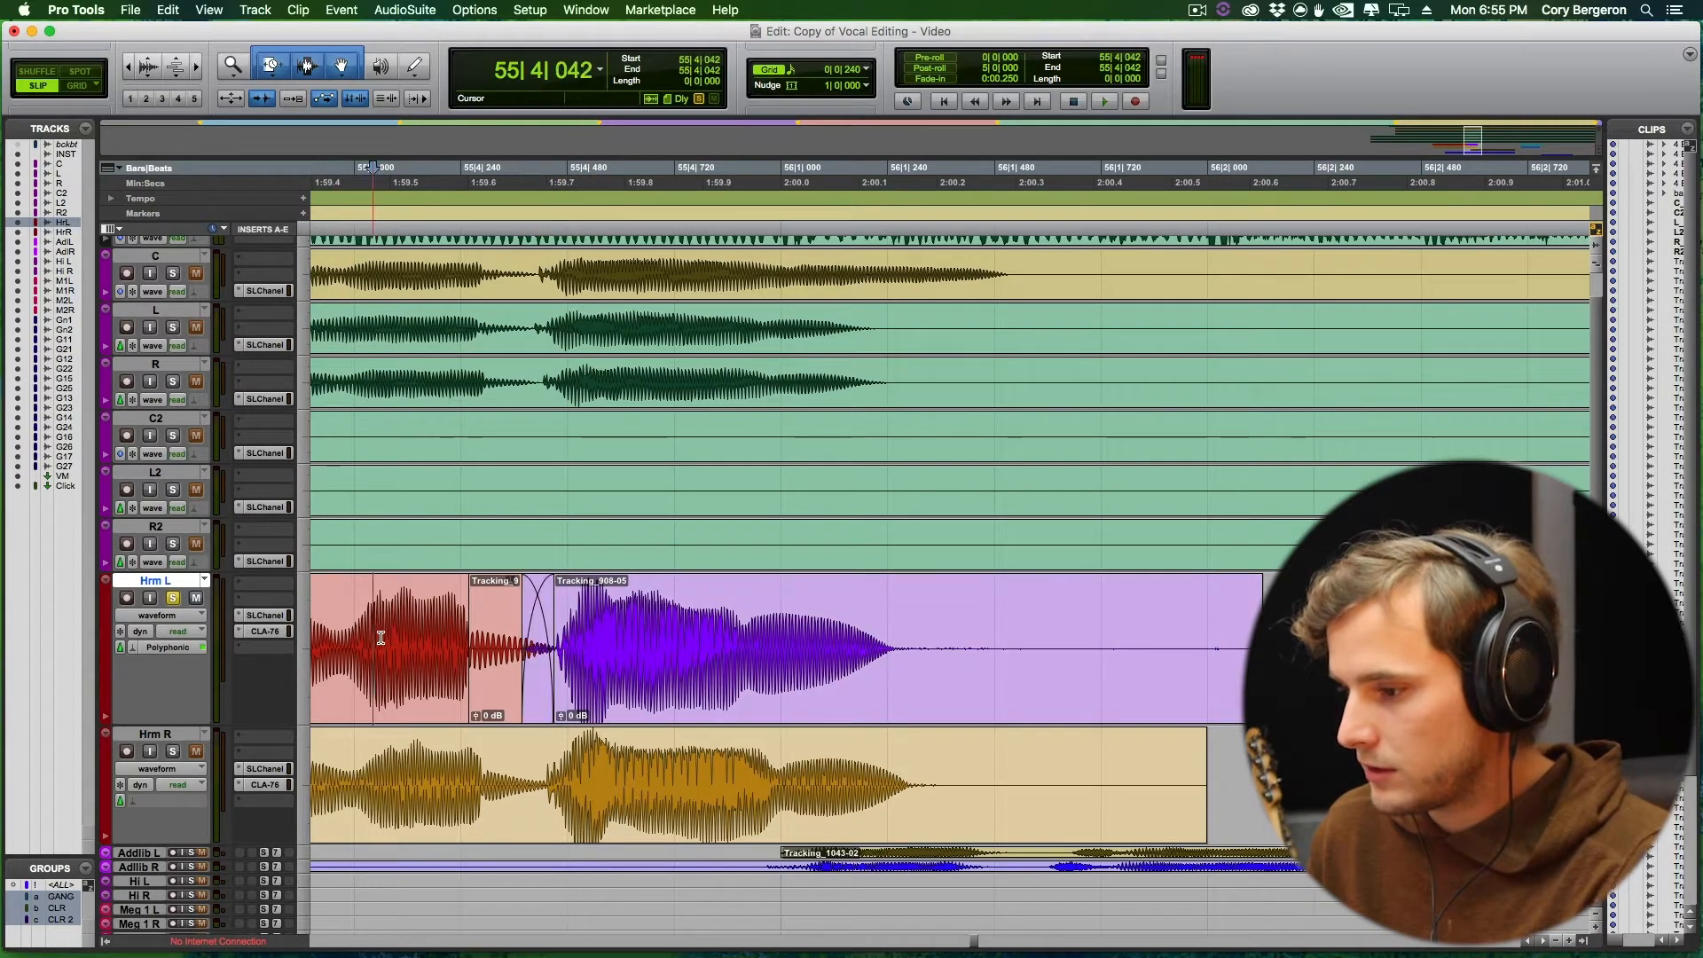
left_click(459, 709)
left_click(491, 703, "shift")
key("super+h")
Play Hrm L from 55|2|900 across the stretched tail and the new crossfade.
left_click(390, 628)
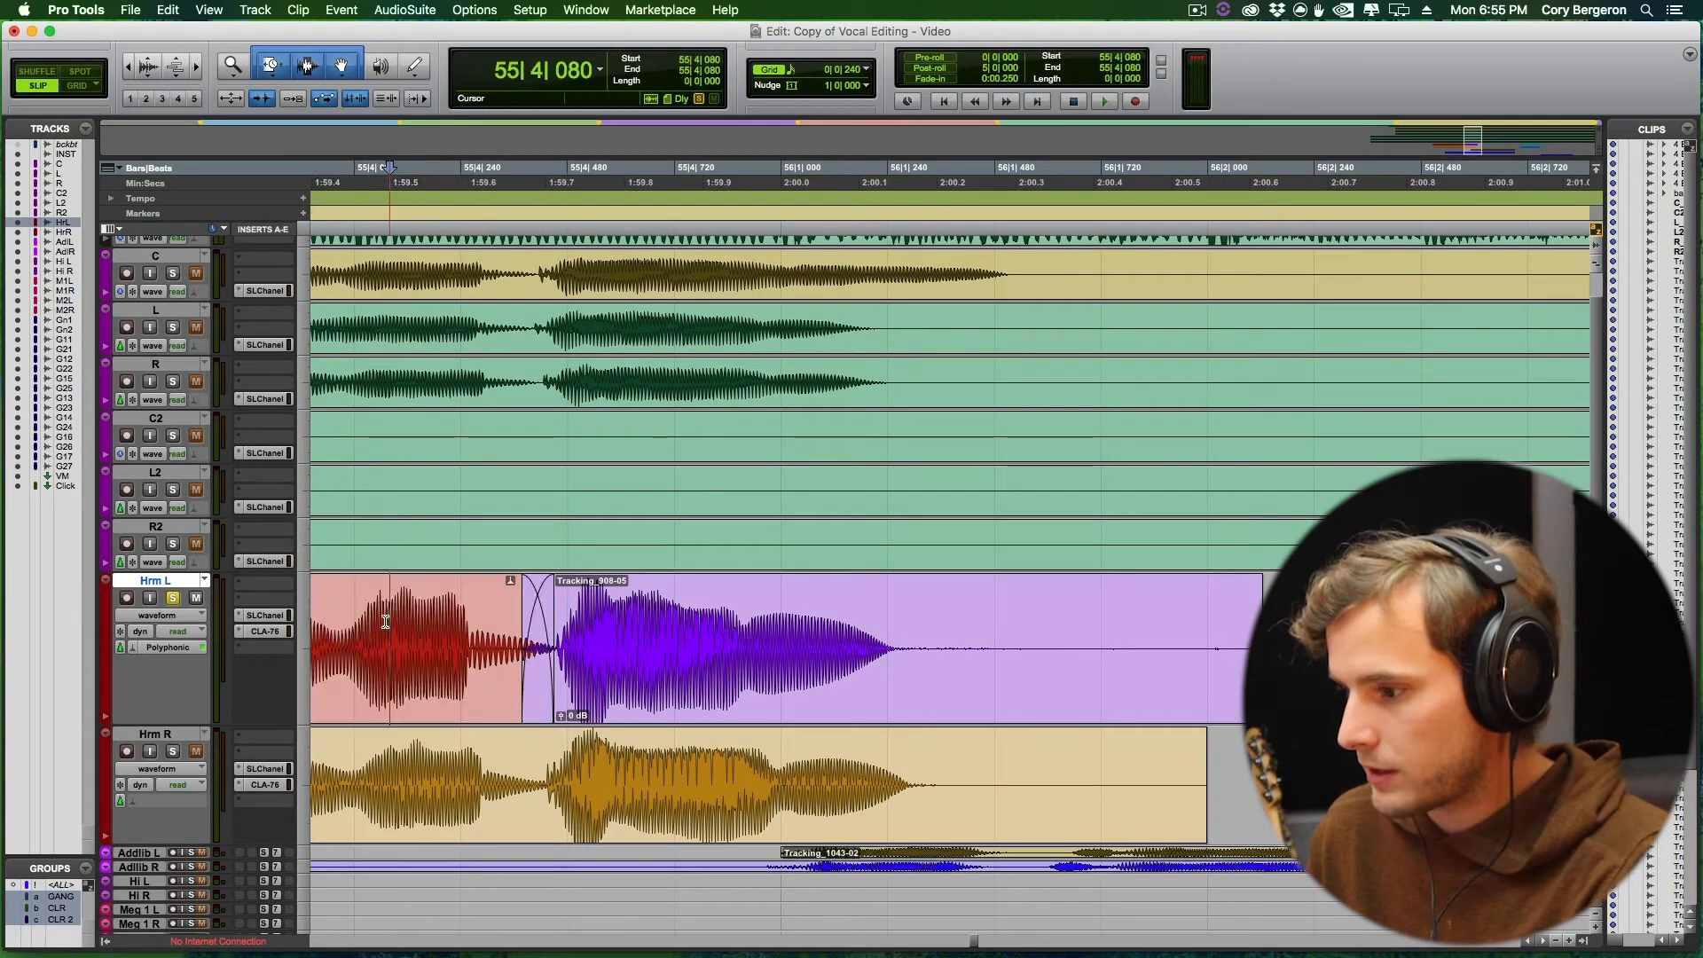
scroll(363, 672, "left", 5)
scroll(363, 672, "left", 3)
key("space")
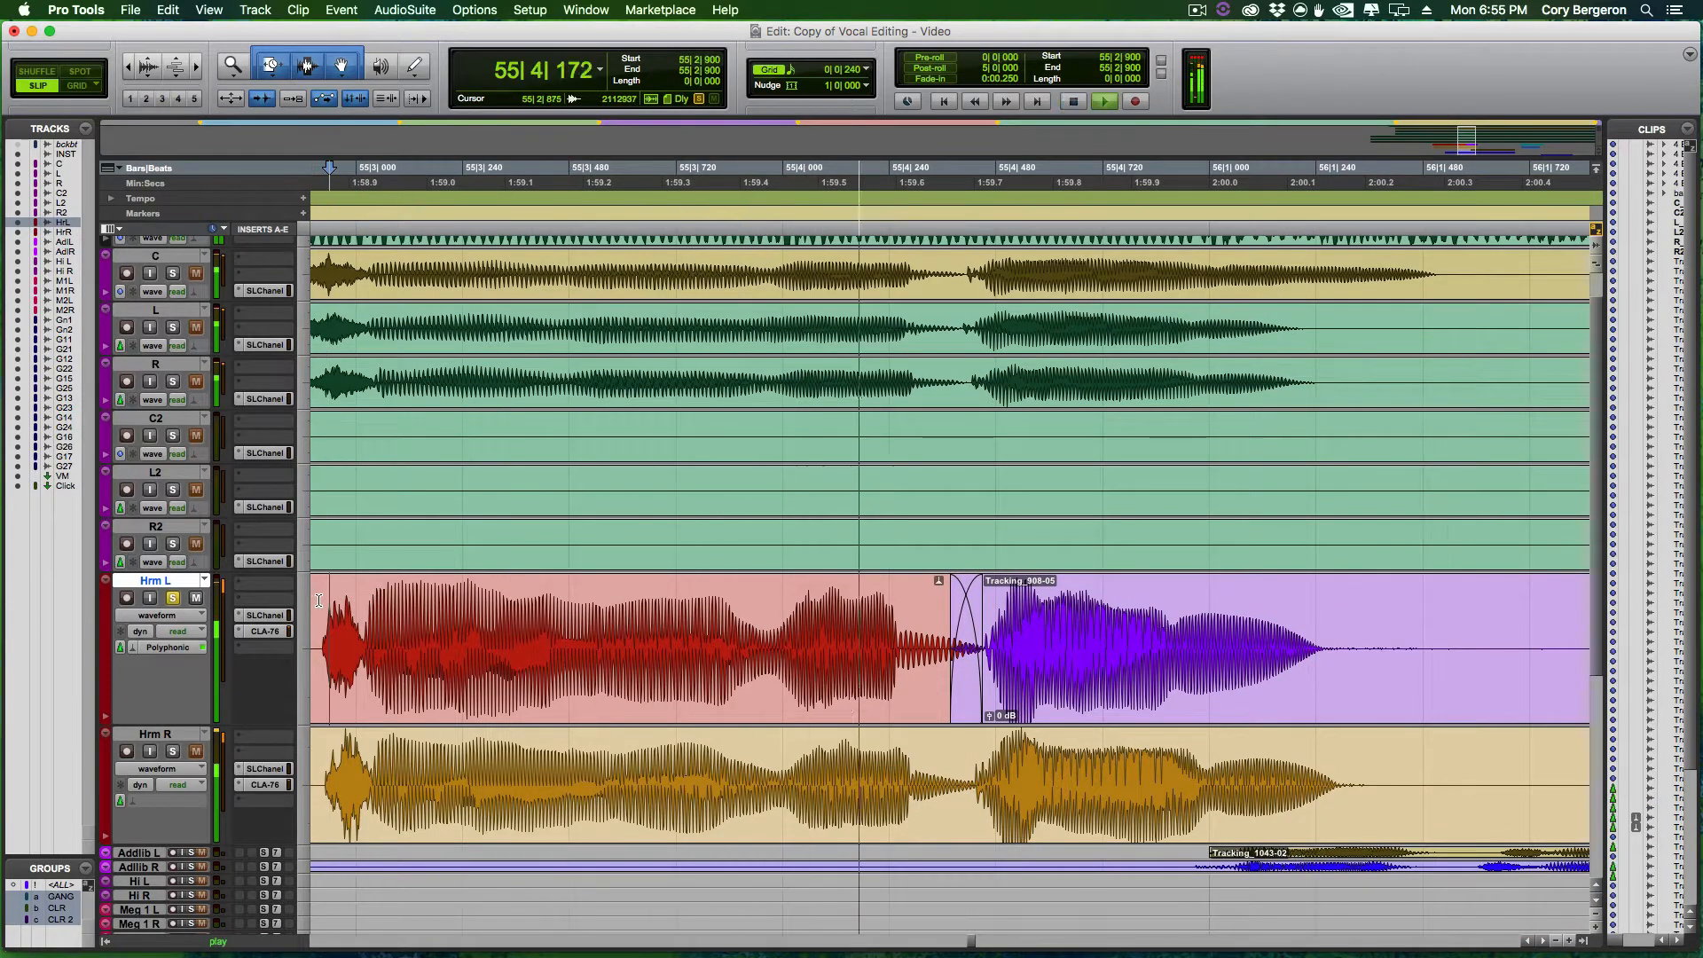
key("space")
Delete the silence before the first word on Hrm L and Hrm R using a 1/32 note grid, and fade in the start.
key("r")
key("r")
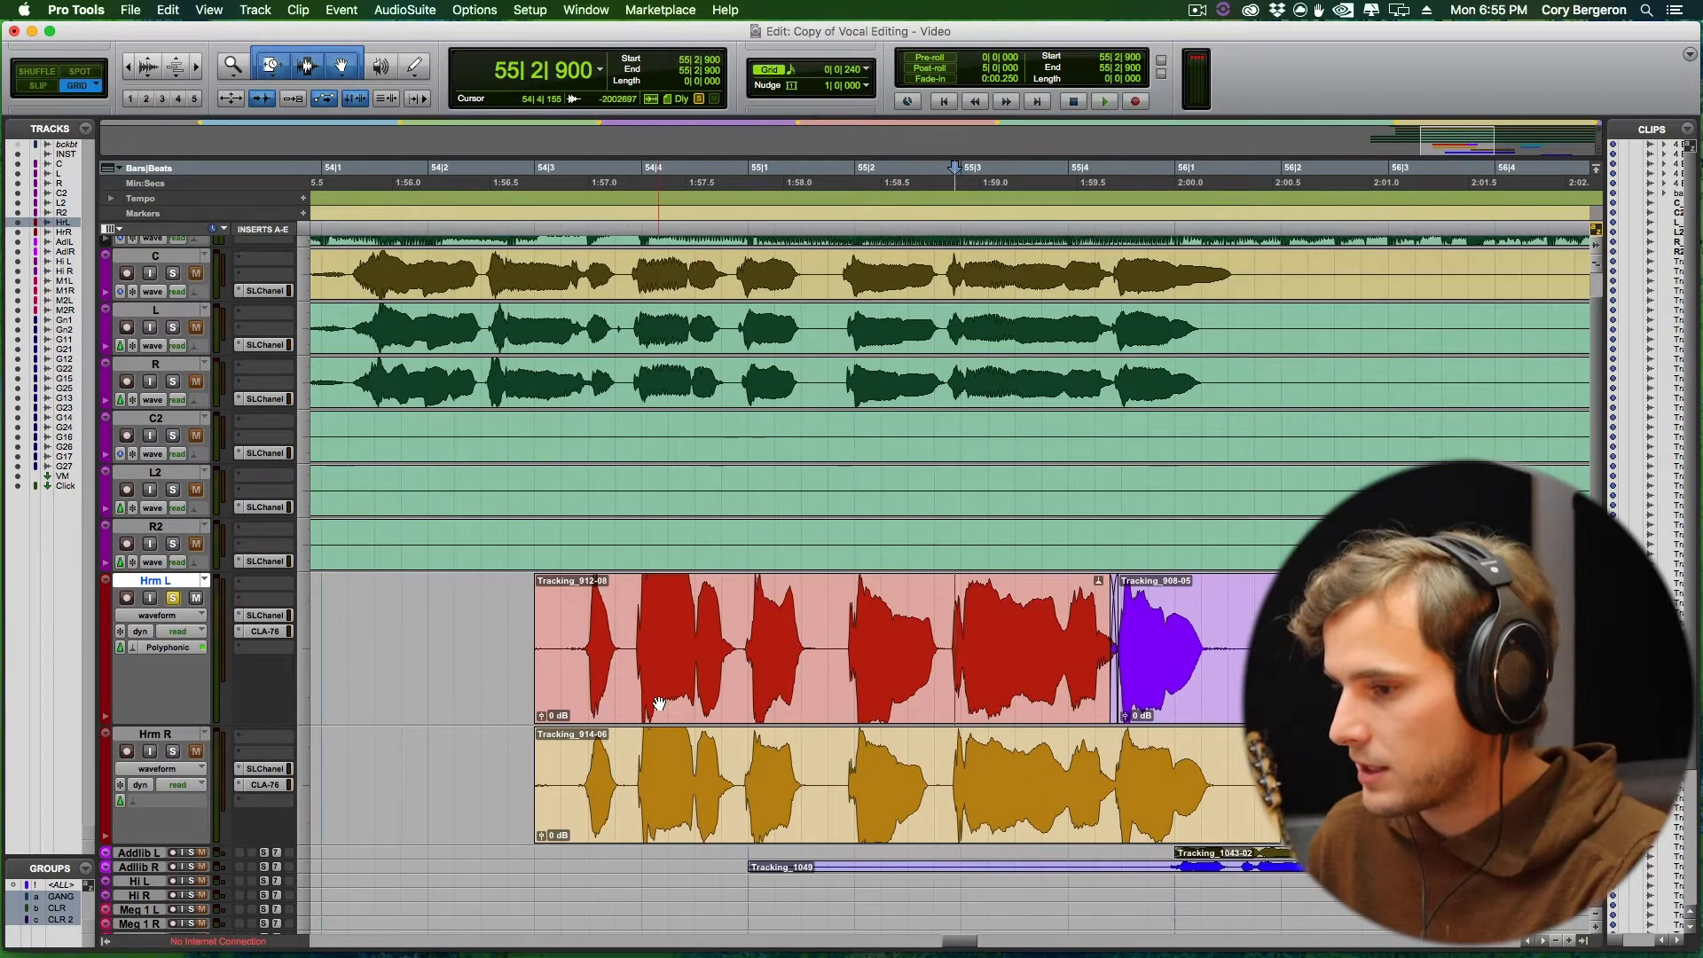
left_click(660, 704)
key("t")
left_click(867, 70)
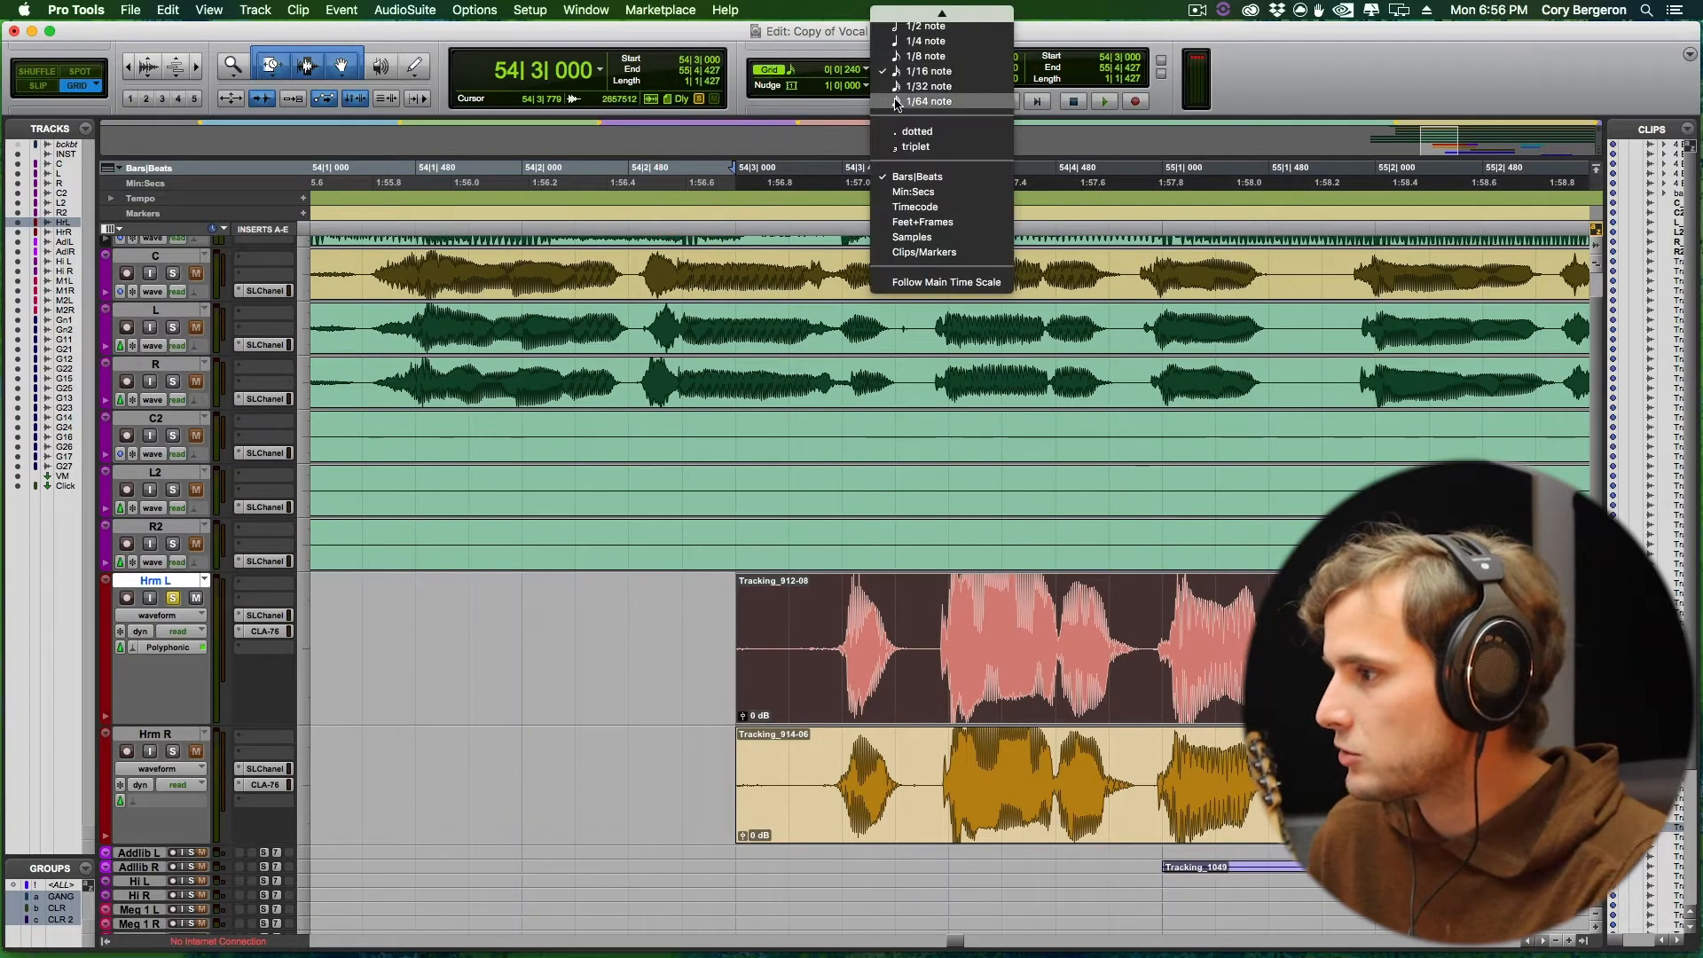
left_click(899, 89)
left_click_drag(683, 621, 833, 735)
key("BackSpace")
left_click_drag(819, 588, 842, 587)
key("space")
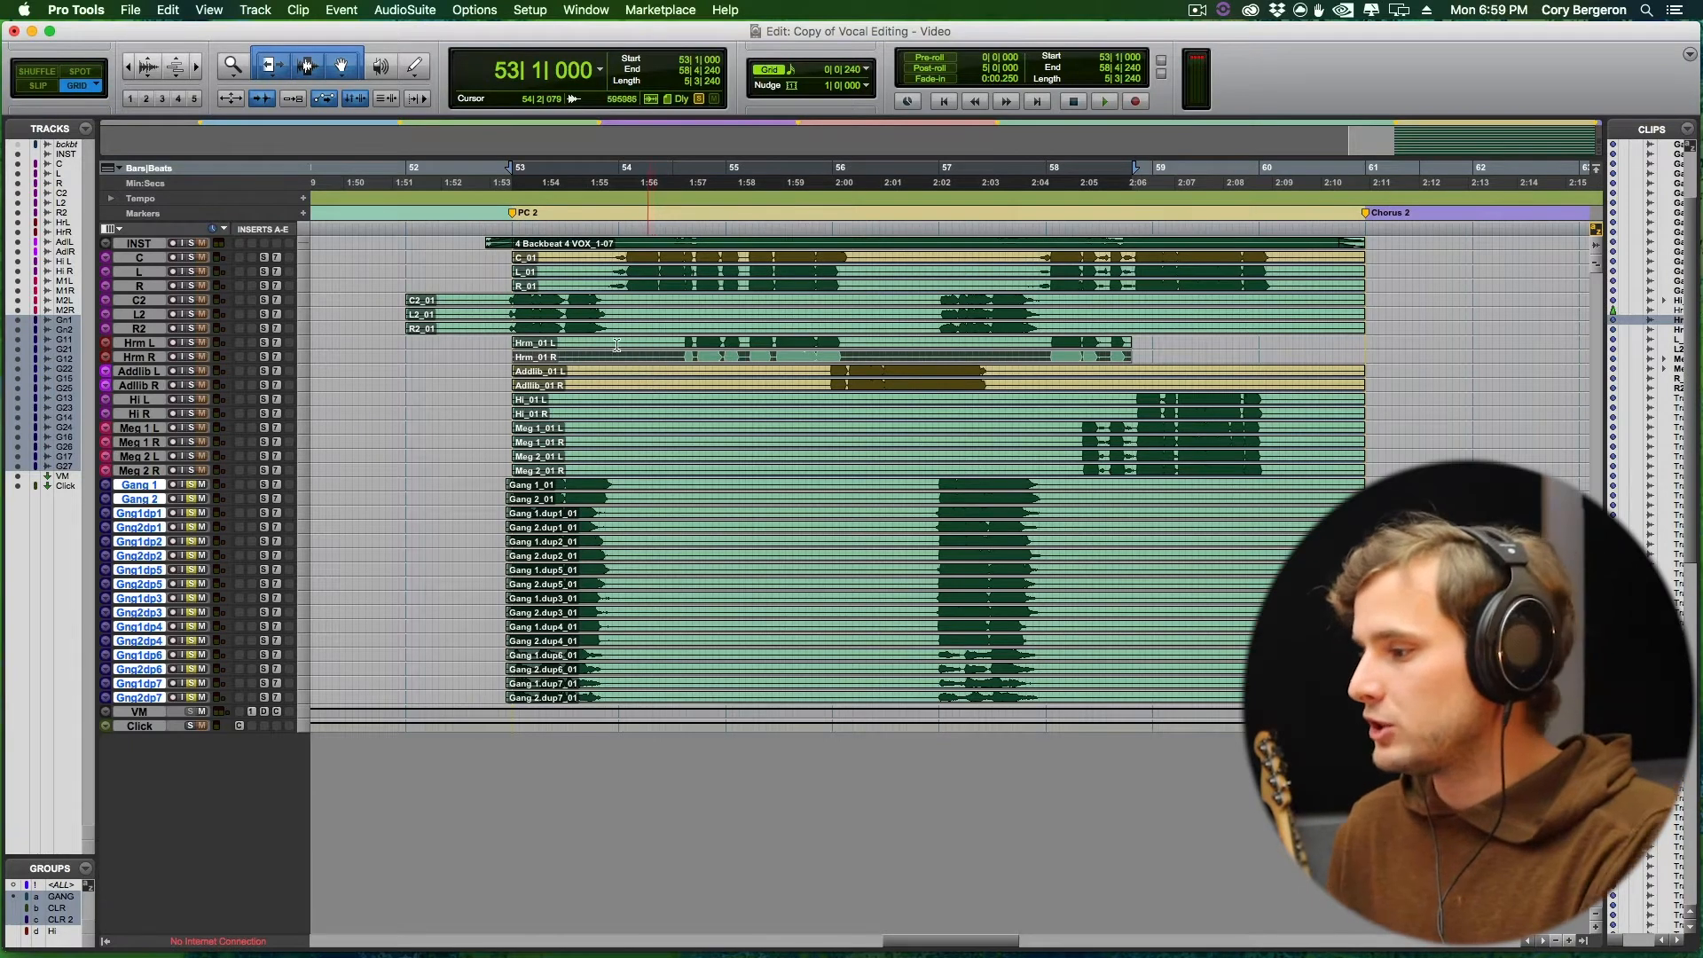
key("r")
scroll(536, 367, "right", 2)
scroll(530, 366, "right", 2)
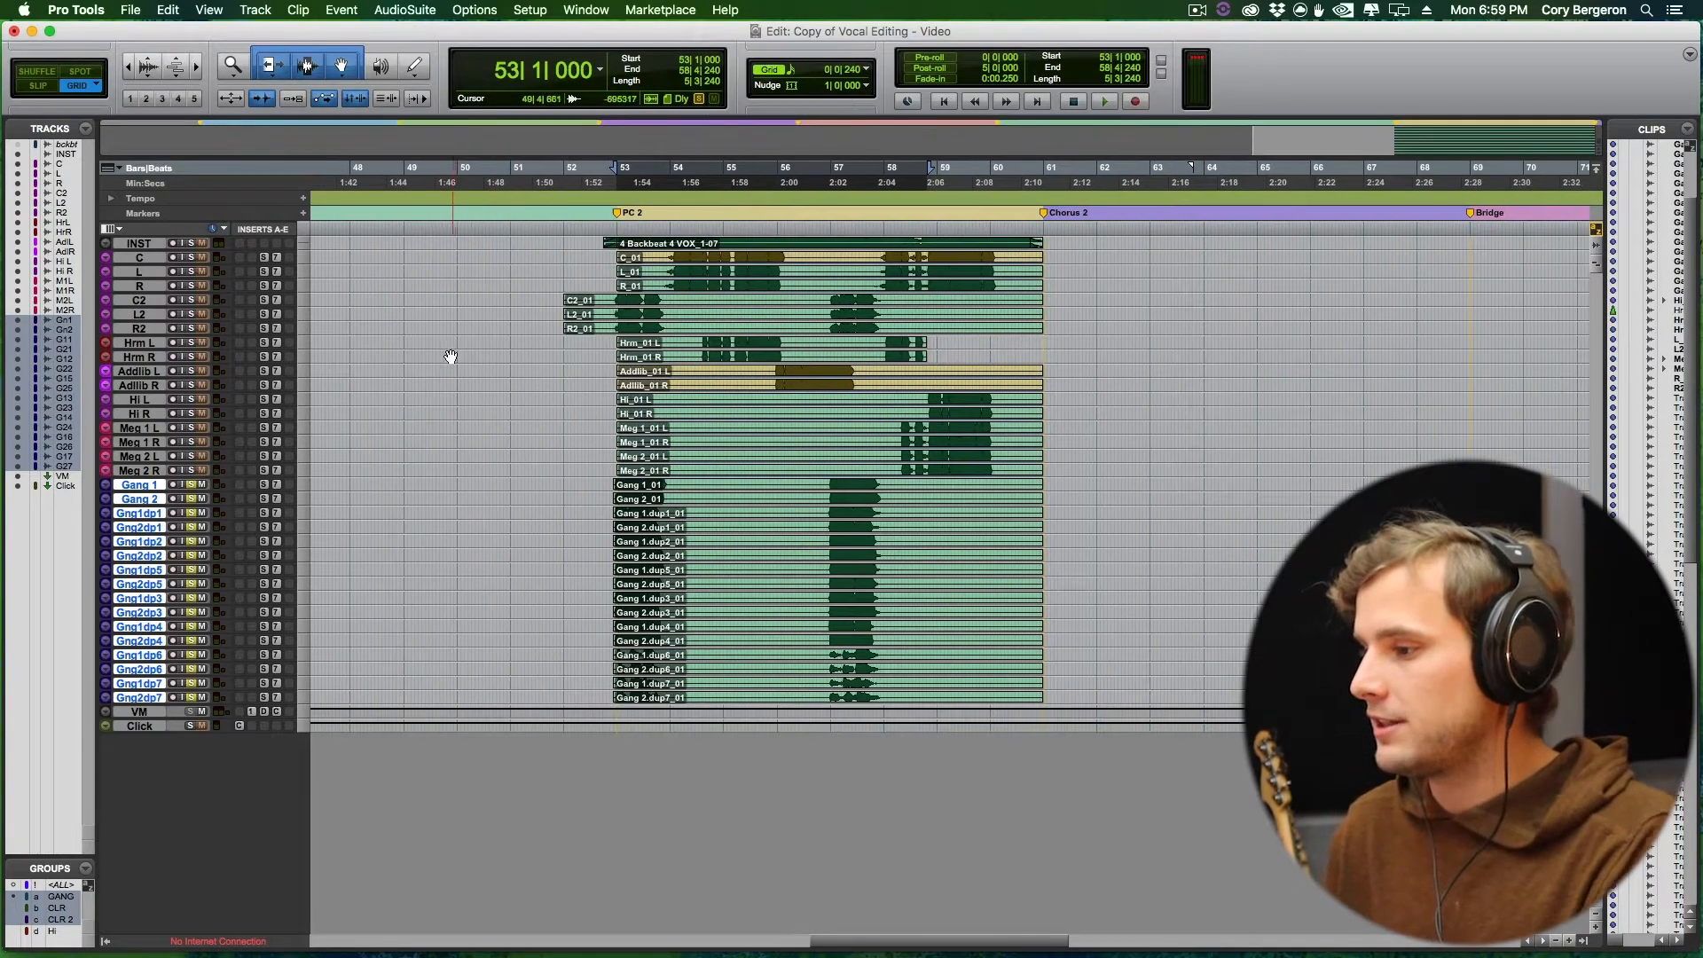
scroll(454, 356, "right", 3)
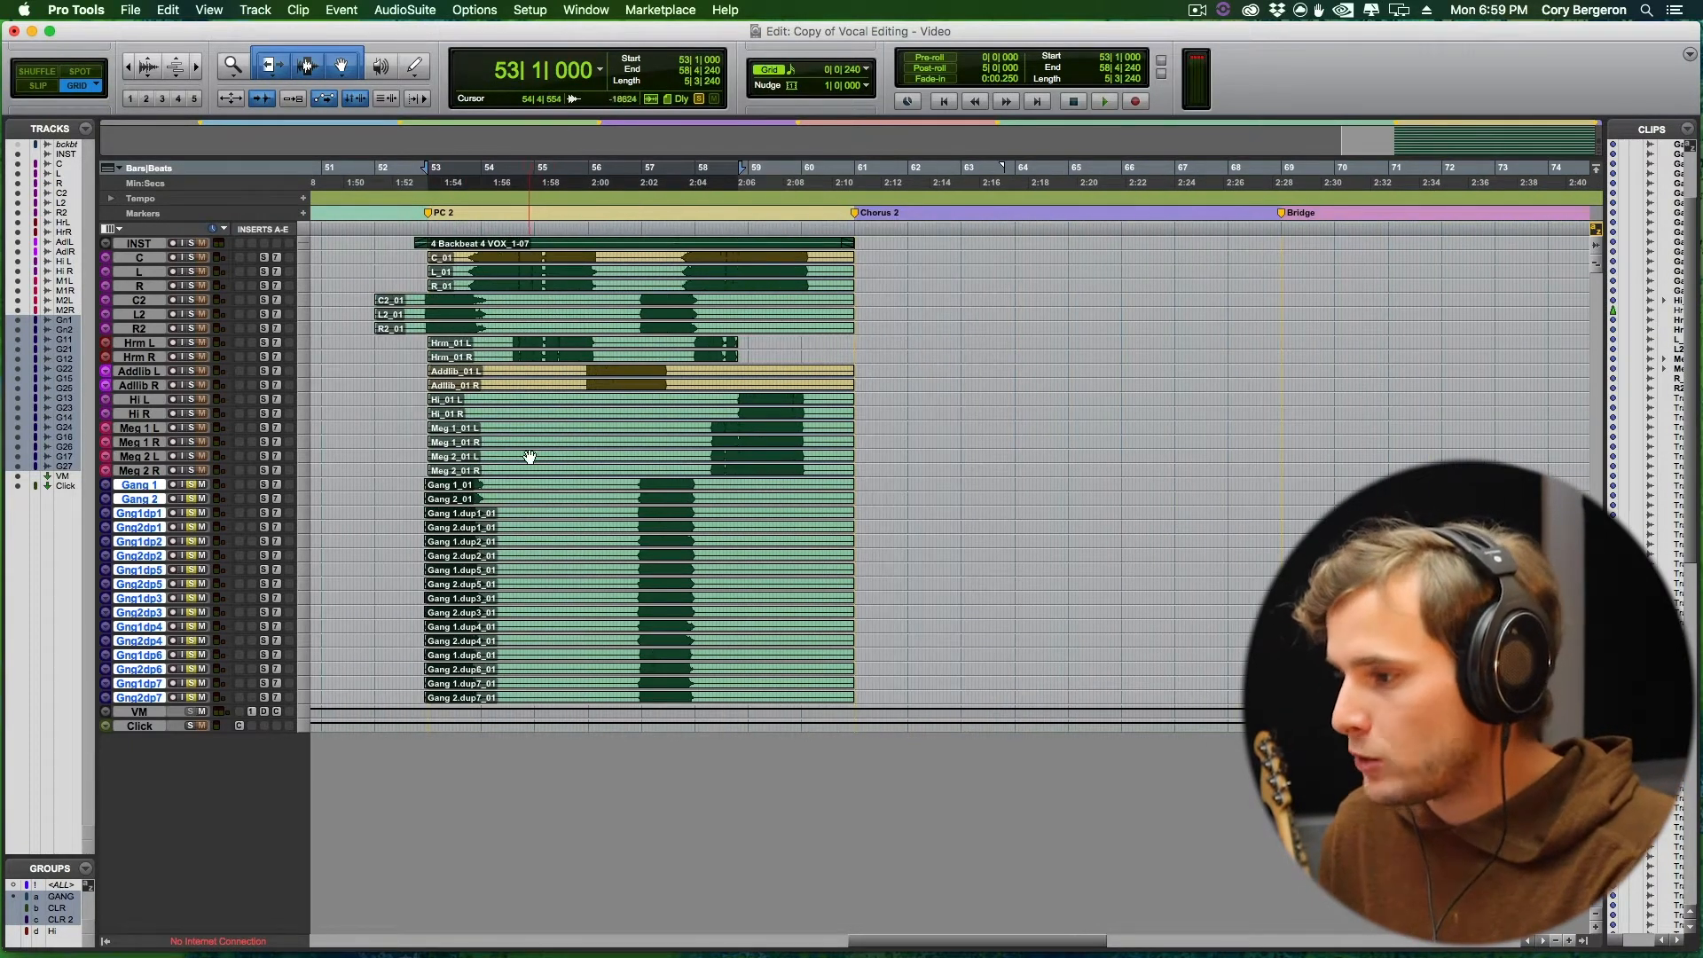
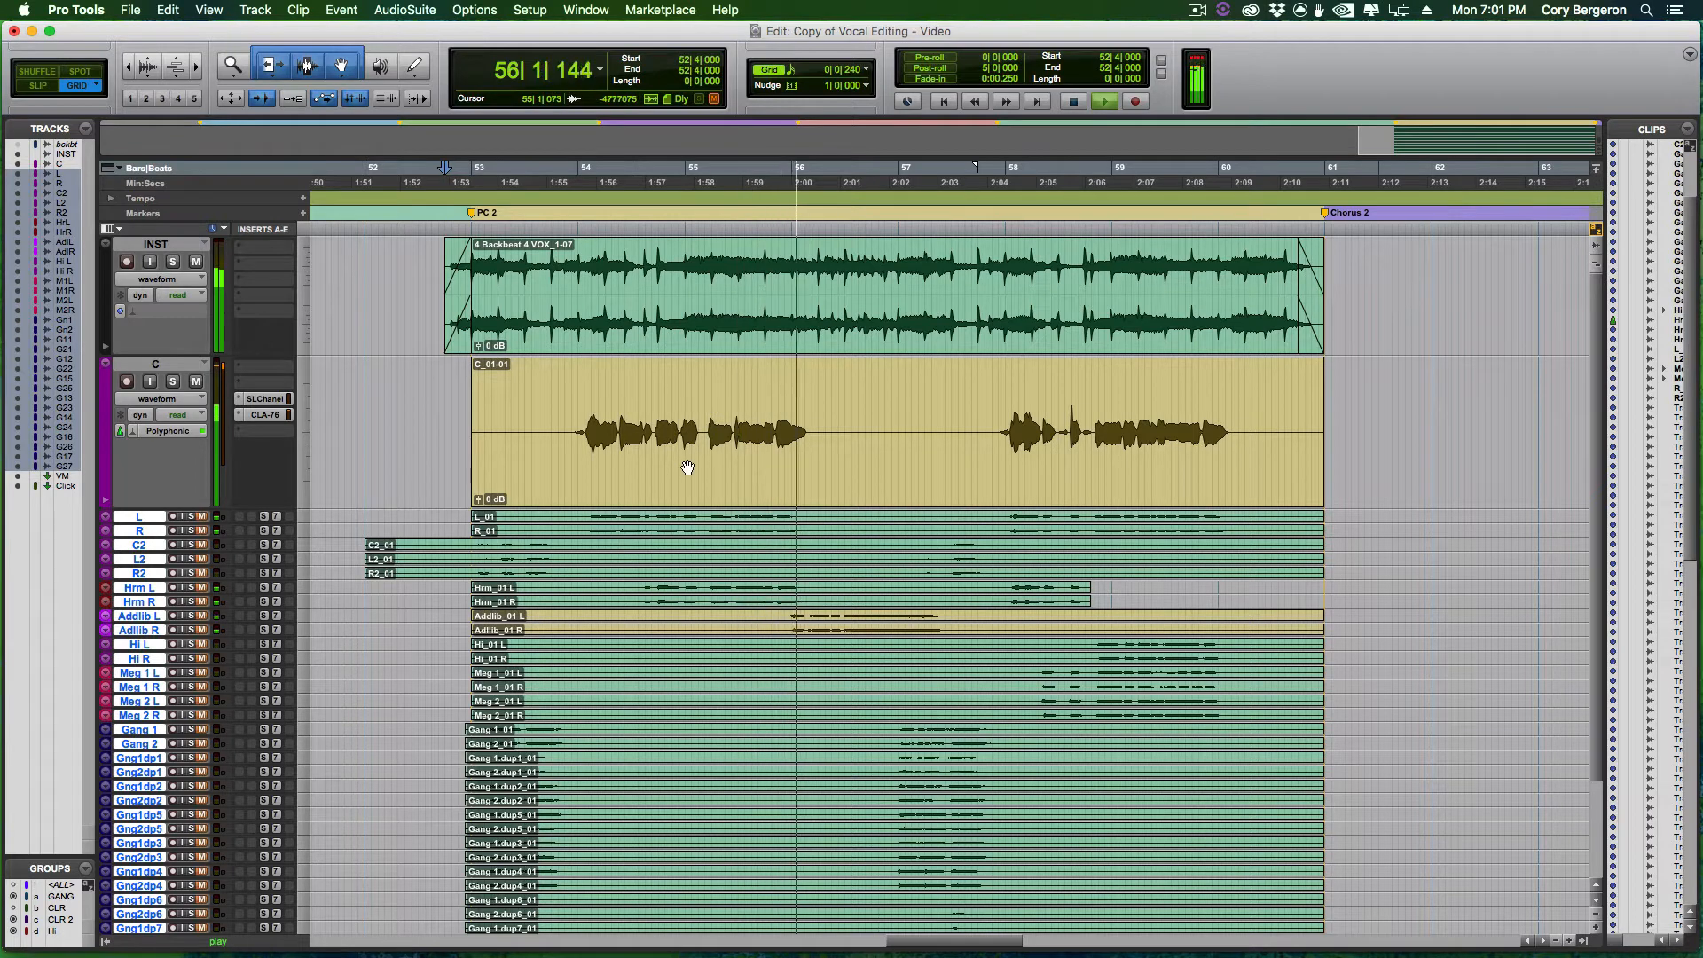
Raise track C's volume to +1.0 dB in the mixer and stop playback back in the Edit window.
key("super+equal")
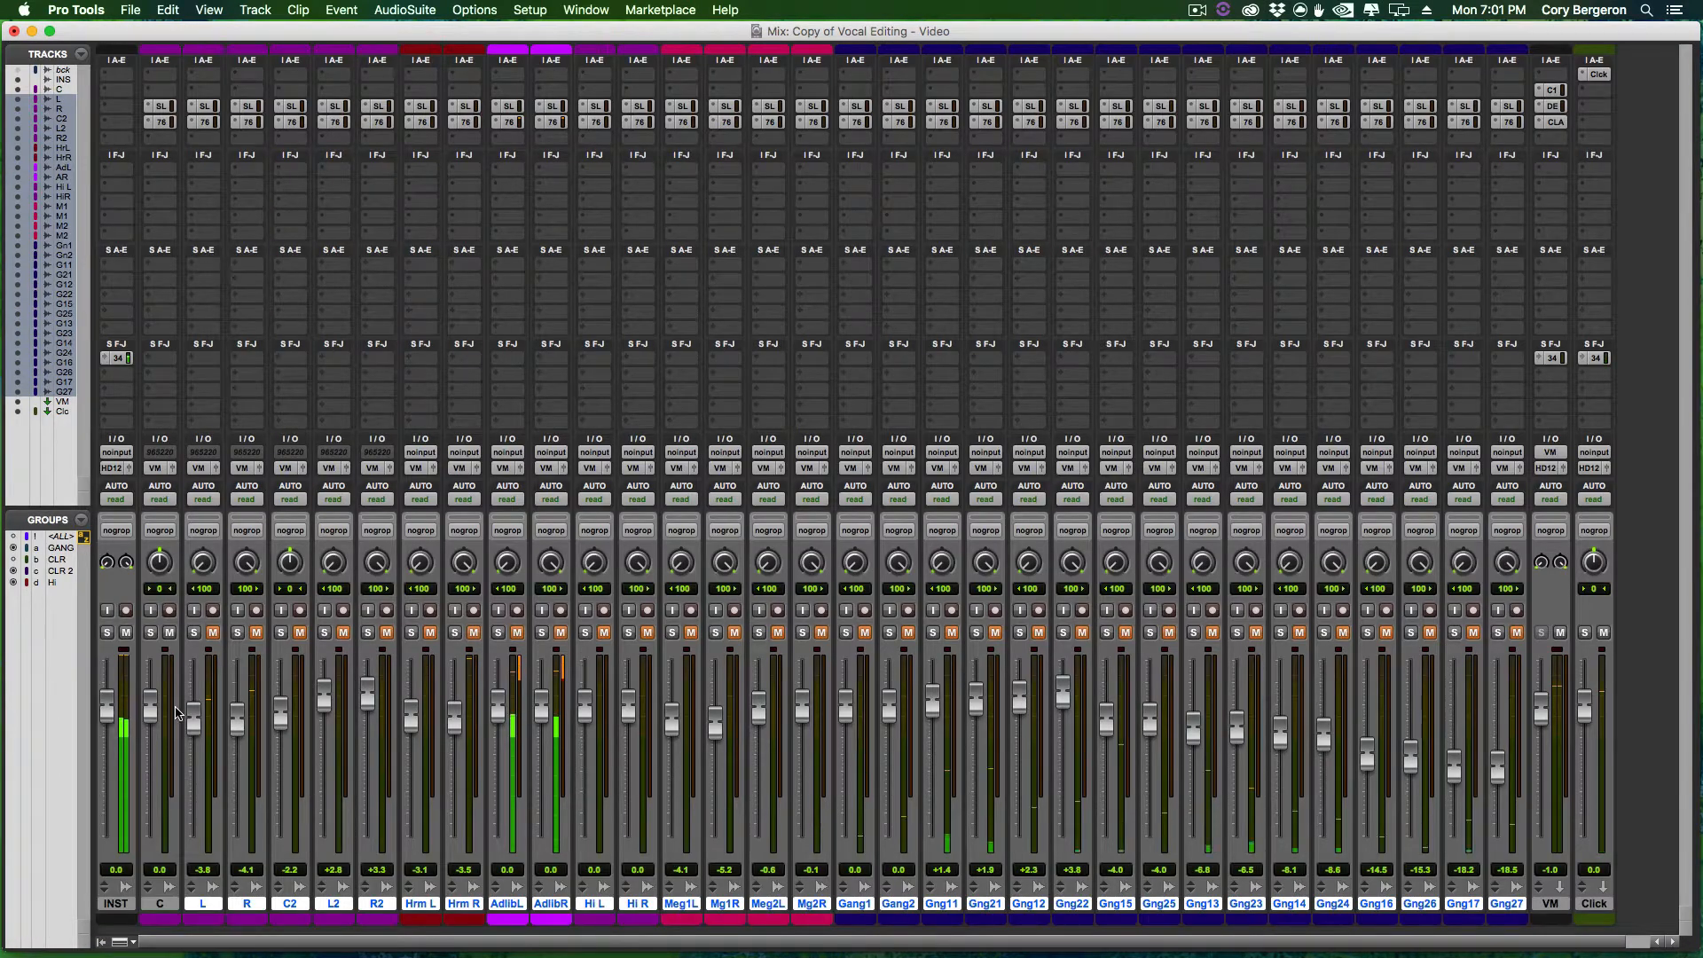
left_click_drag(151, 703, 151, 701)
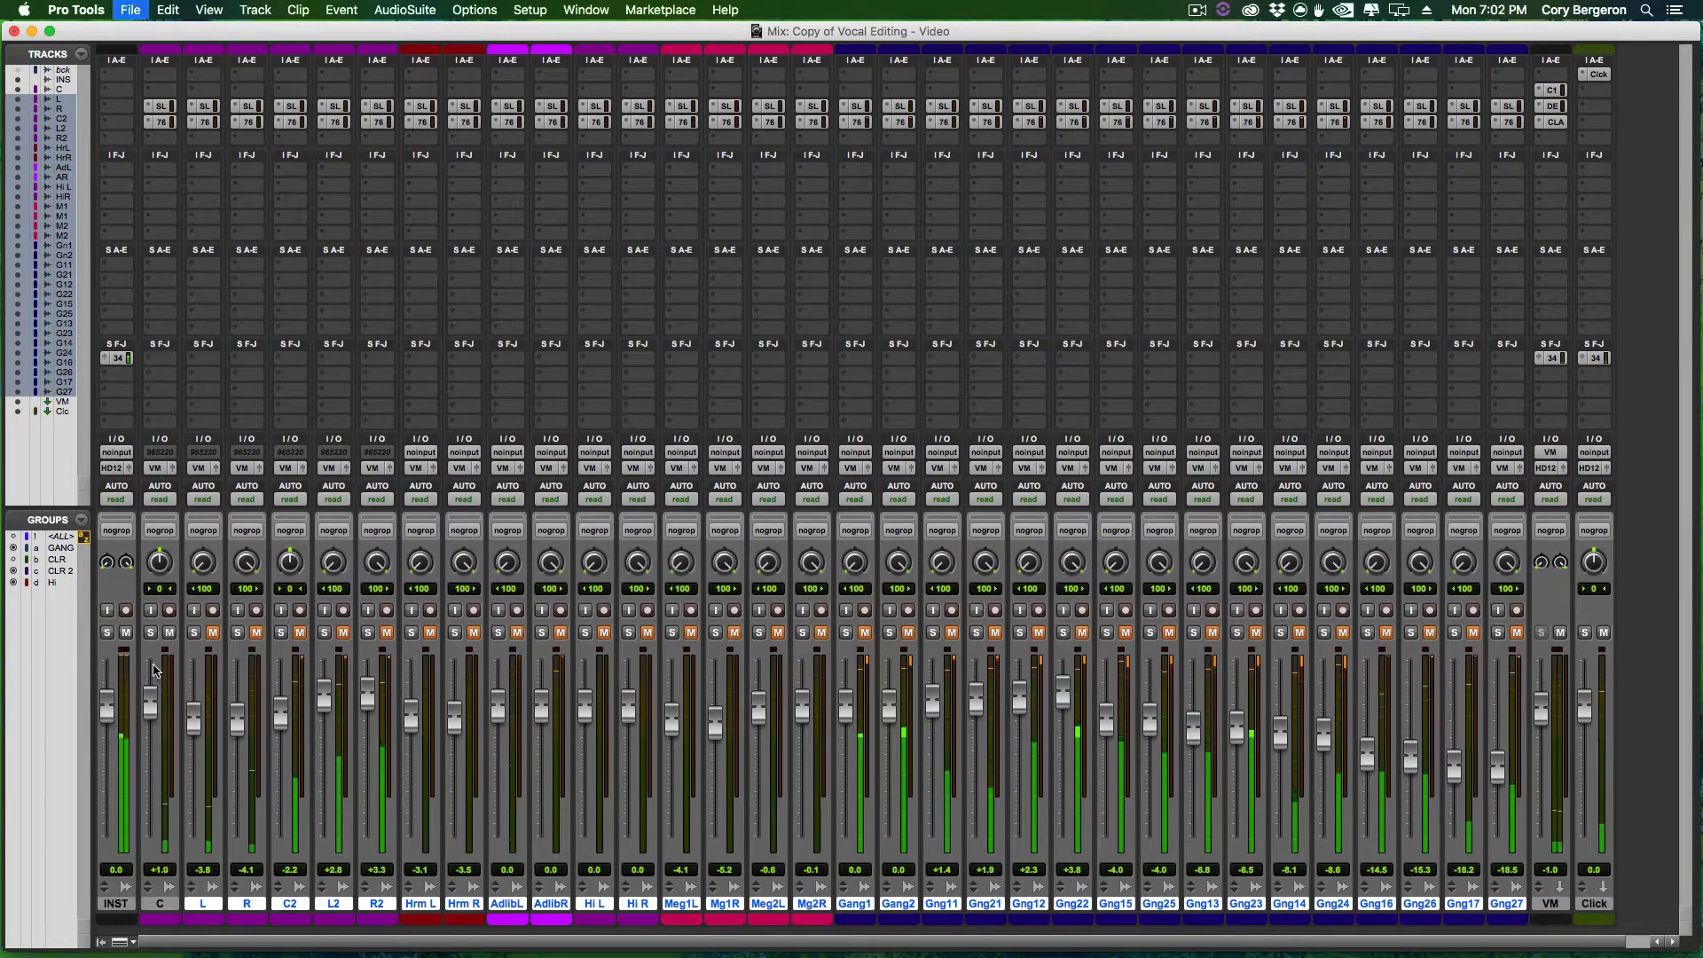
key("super+equal")
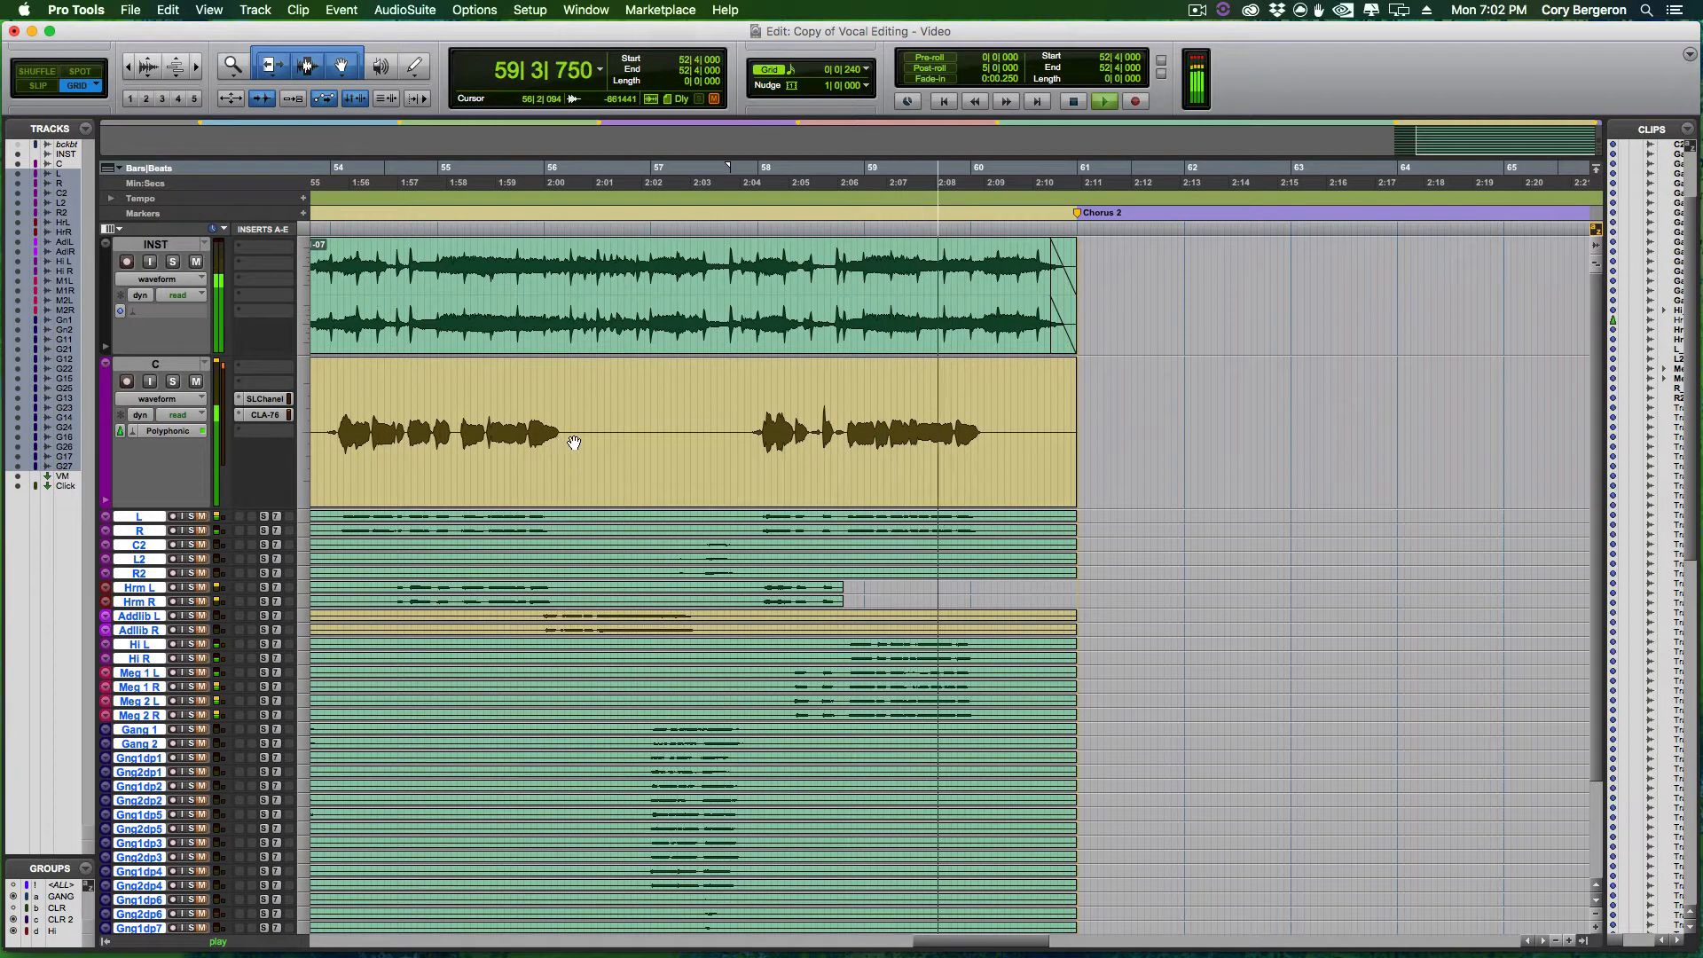
key("space")
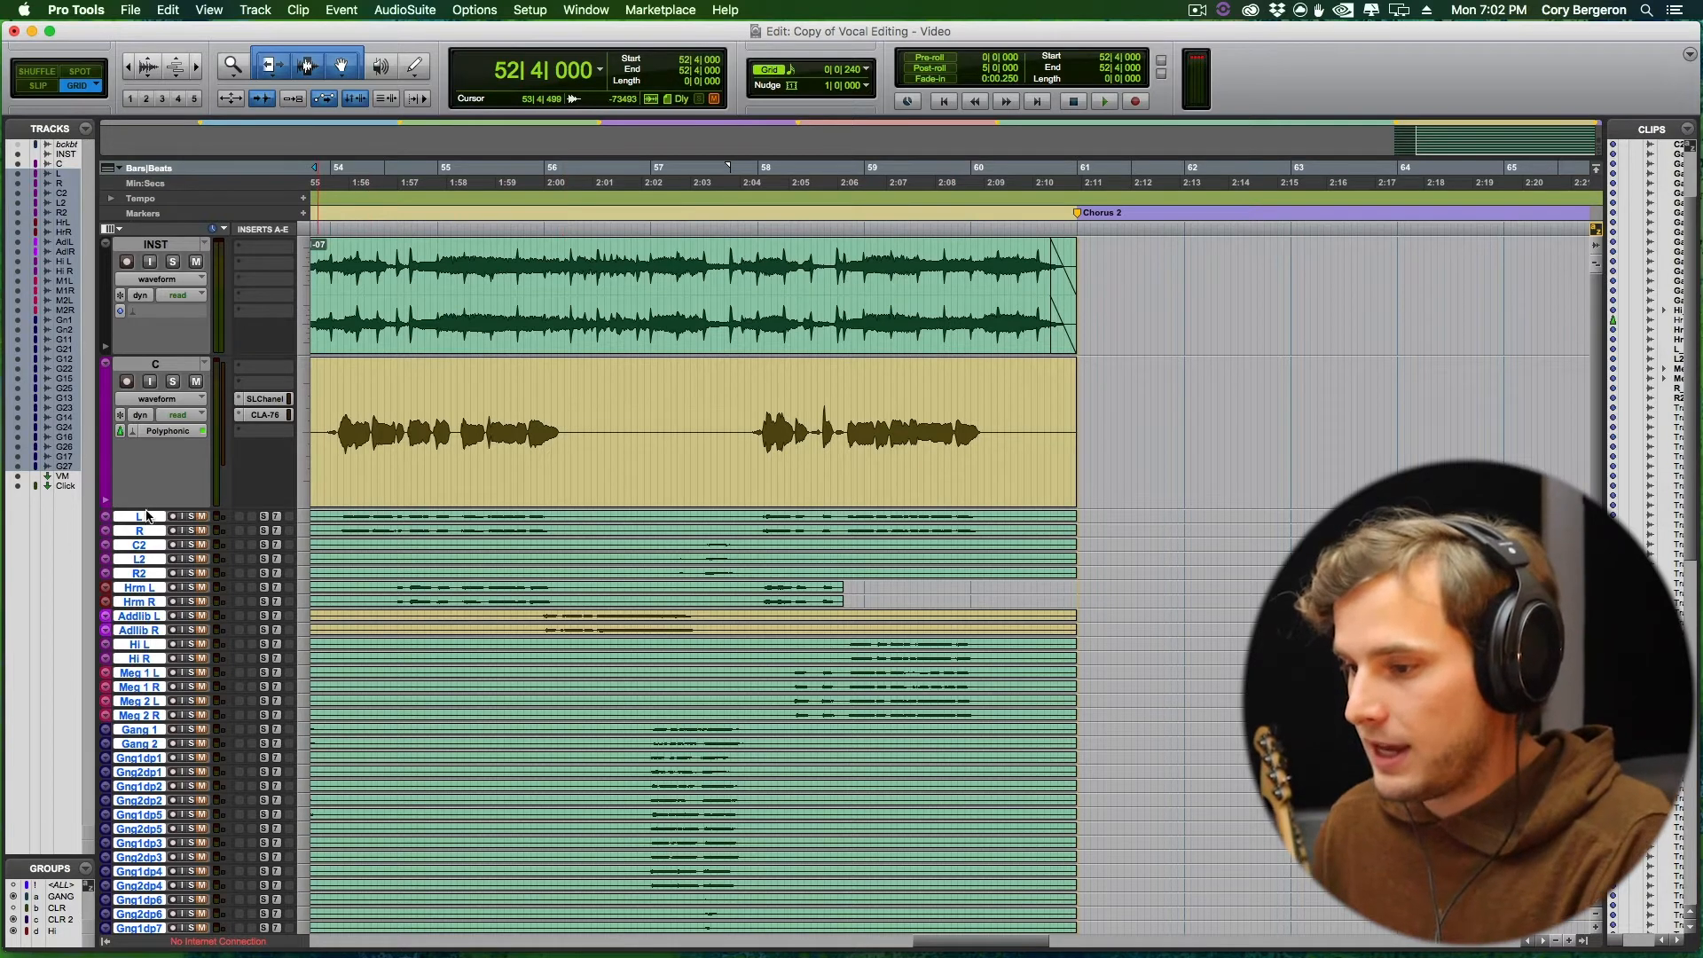
Enlarge track C and separate its clip just after the first phrase and again at 53|4|480.
left_click_drag(147, 508, 147, 621)
left_click(511, 430)
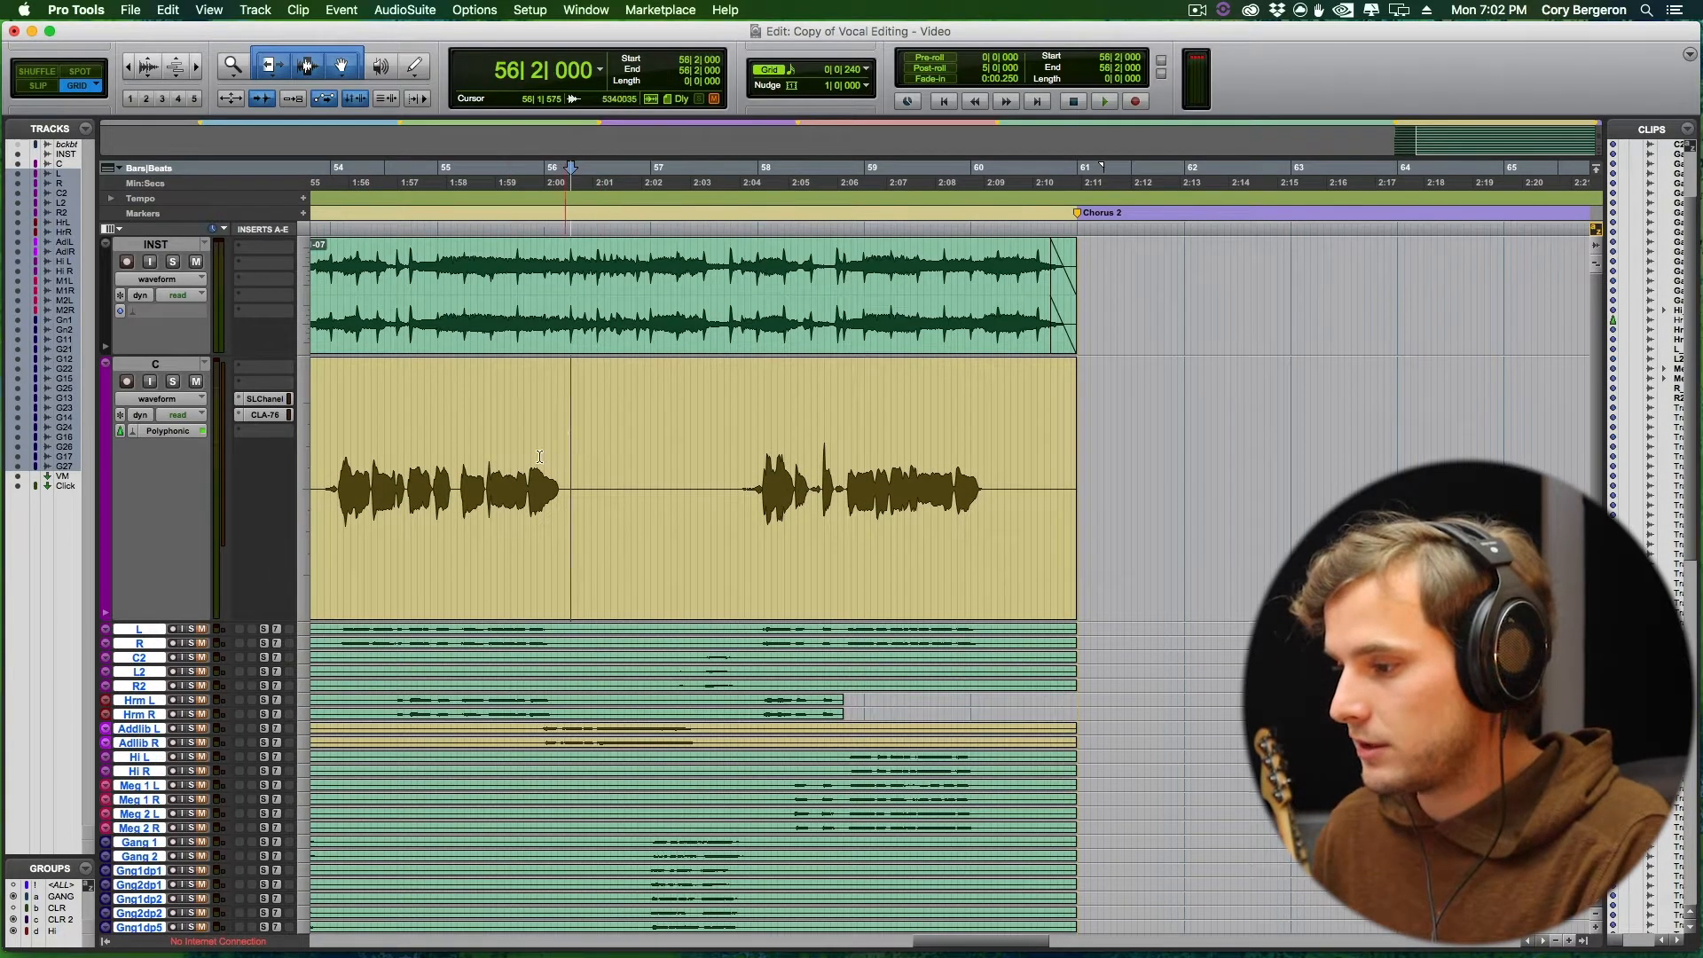
scroll(488, 451, "left", 3)
left_click(465, 441)
key("t")
key("t")
key("t")
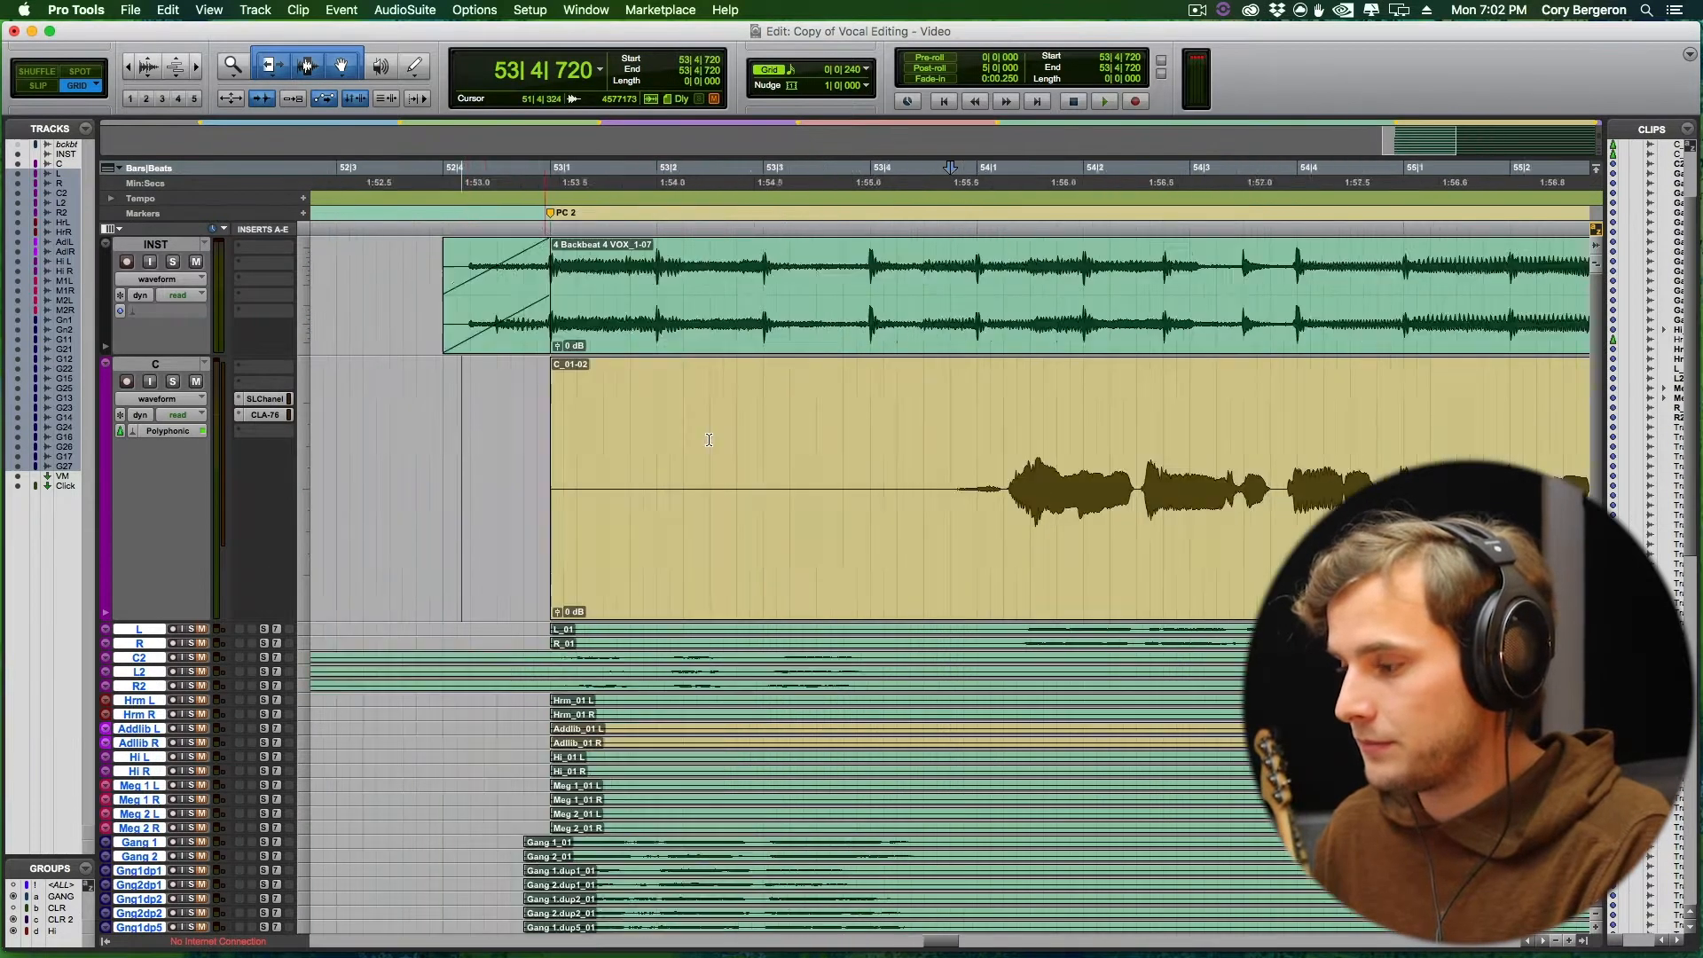
key("b")
scroll(895, 428, "right", 1)
scroll(898, 431, "up", 2)
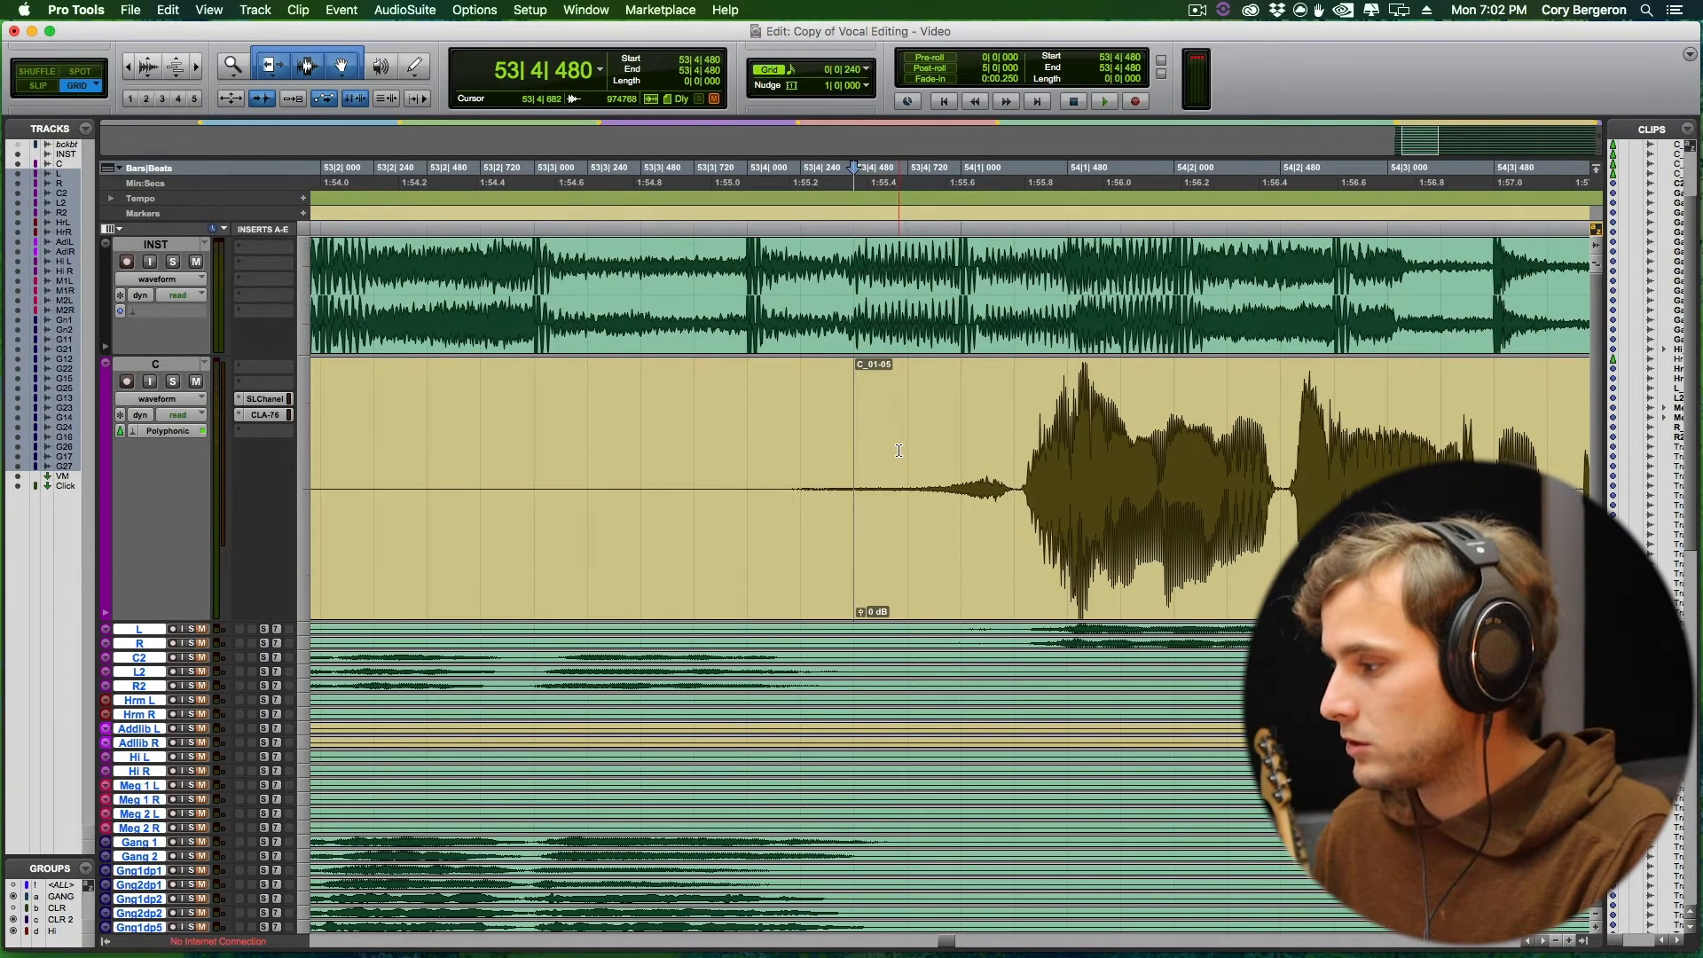
Examine the words and the gaps between them throughout the first phrase on track C.
scroll(887, 443, "right", 5)
scroll(860, 456, "down", 1)
key("t")
scroll(781, 452, "right", 4)
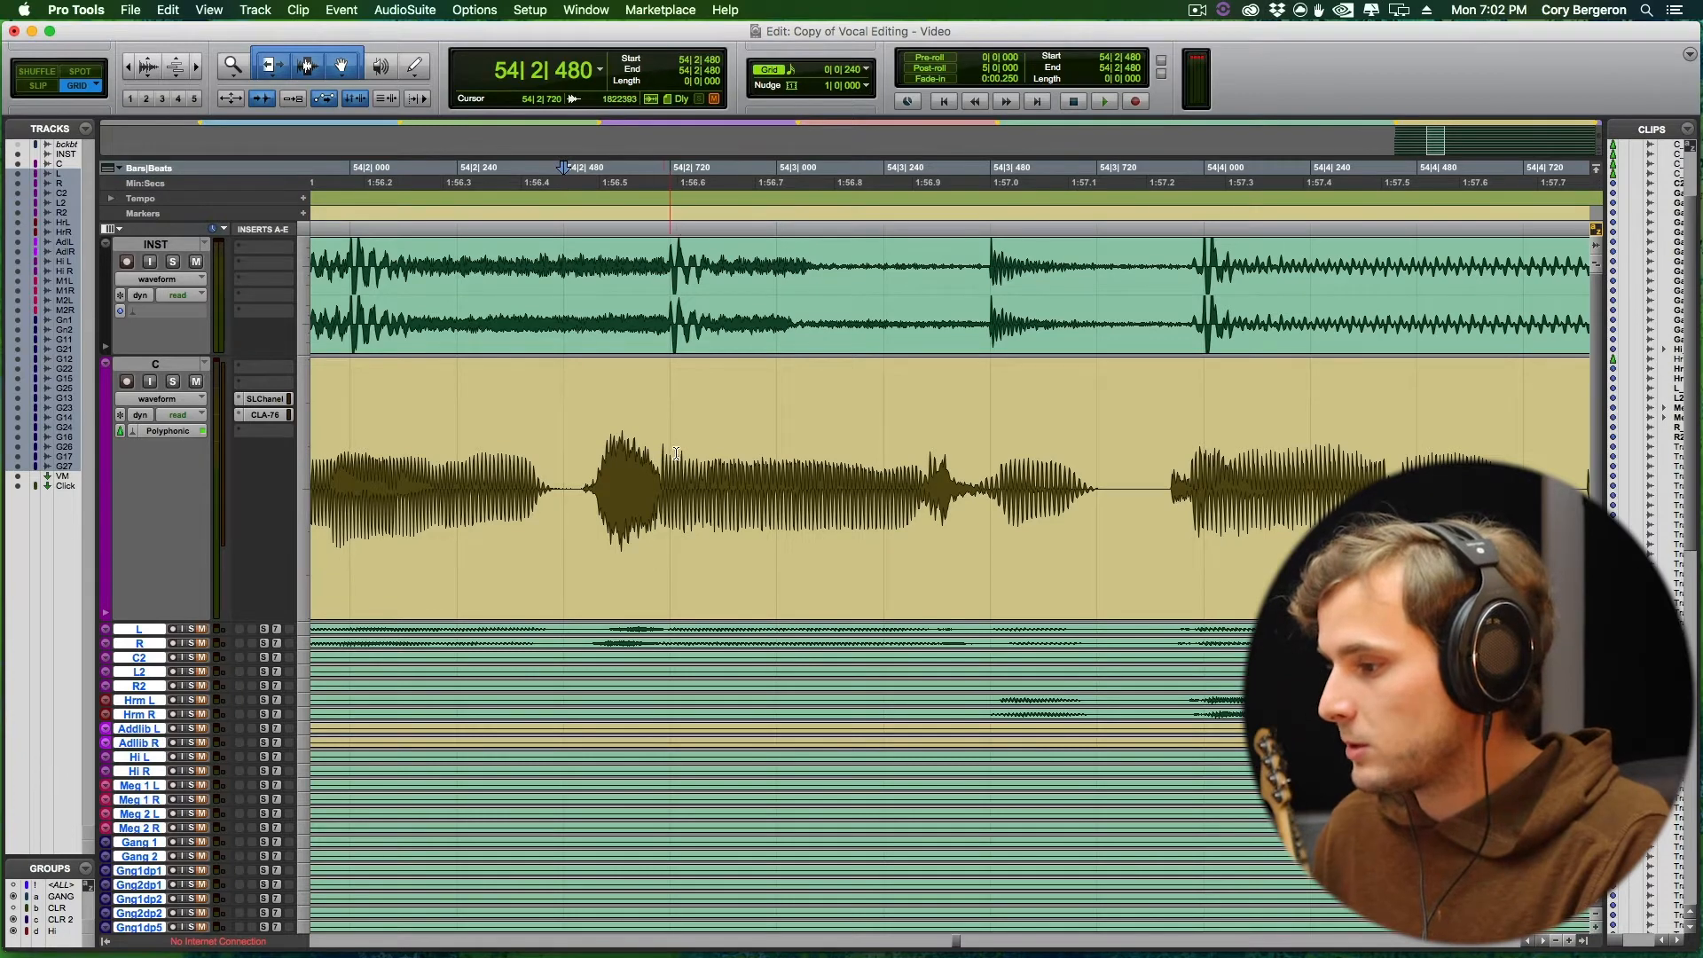
scroll(676, 453, "right", 4)
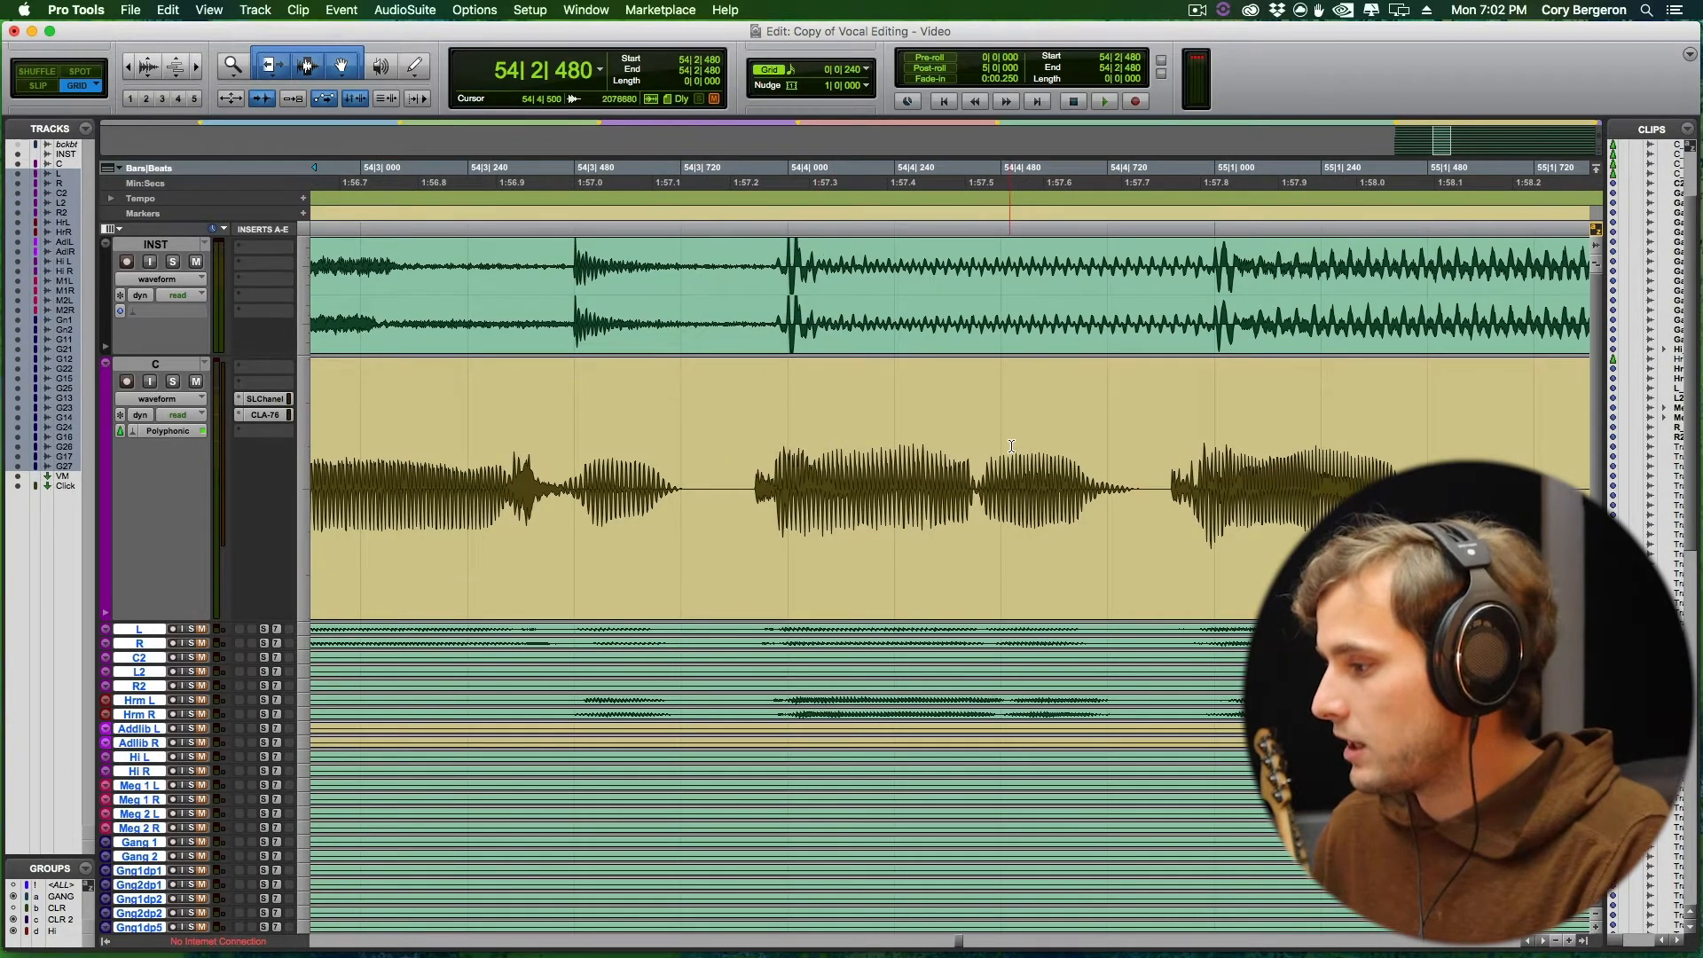
scroll(976, 439, "right", 7)
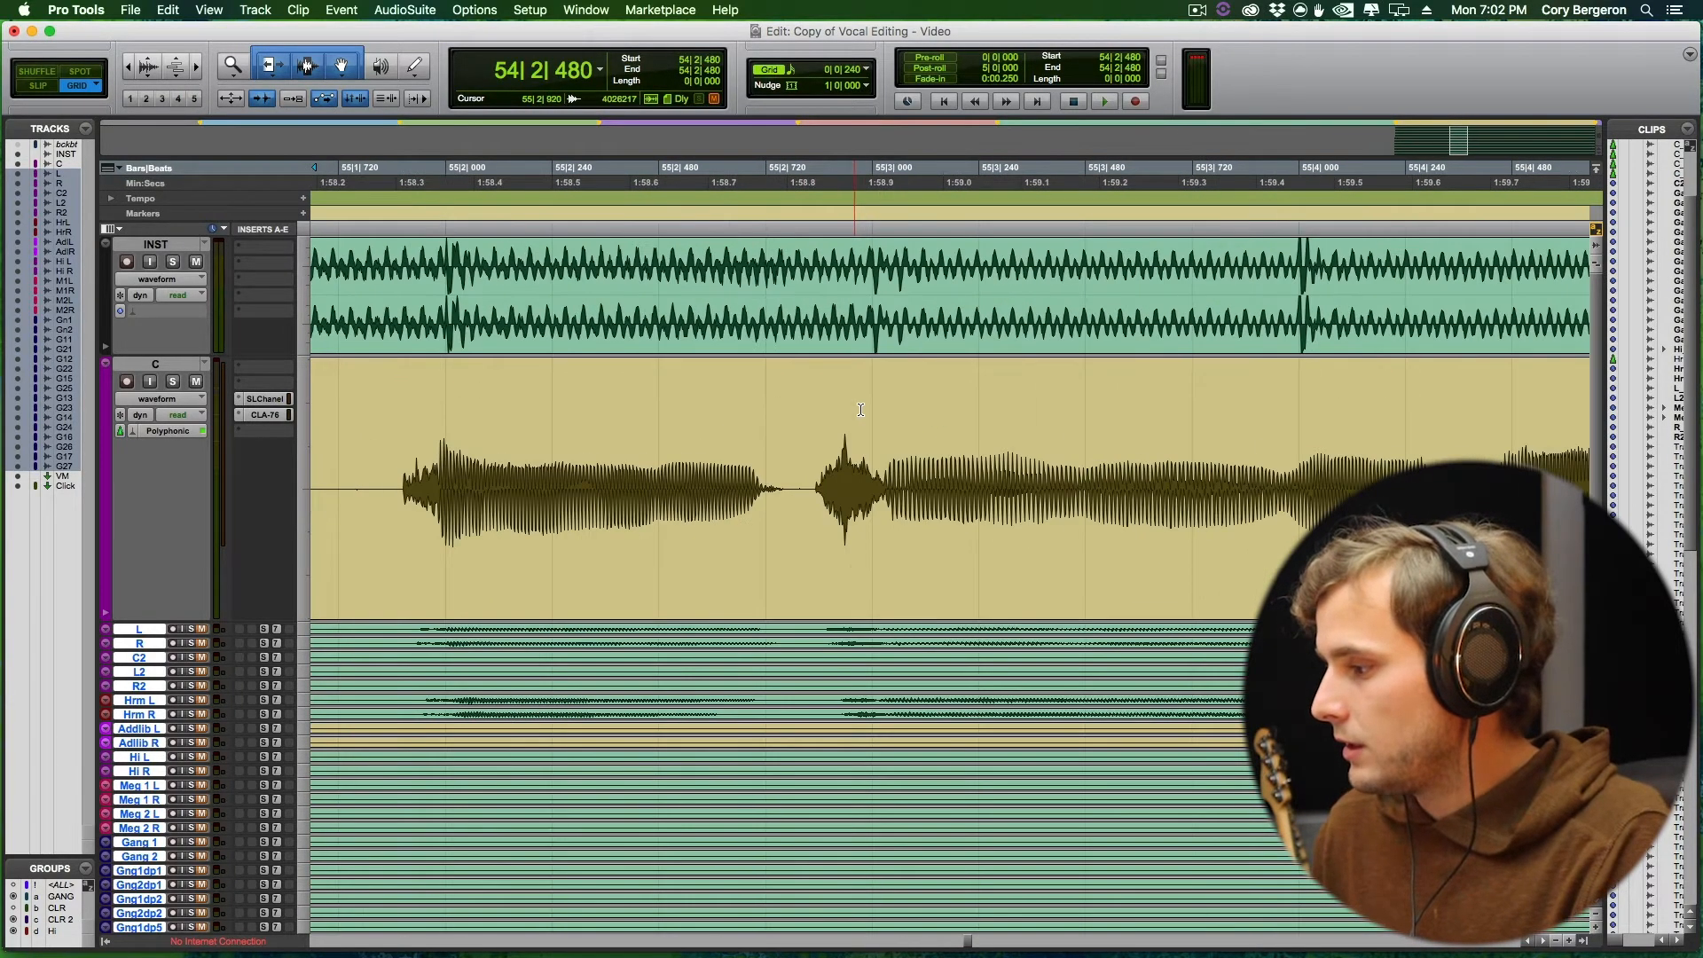
scroll(860, 409, "right", 7)
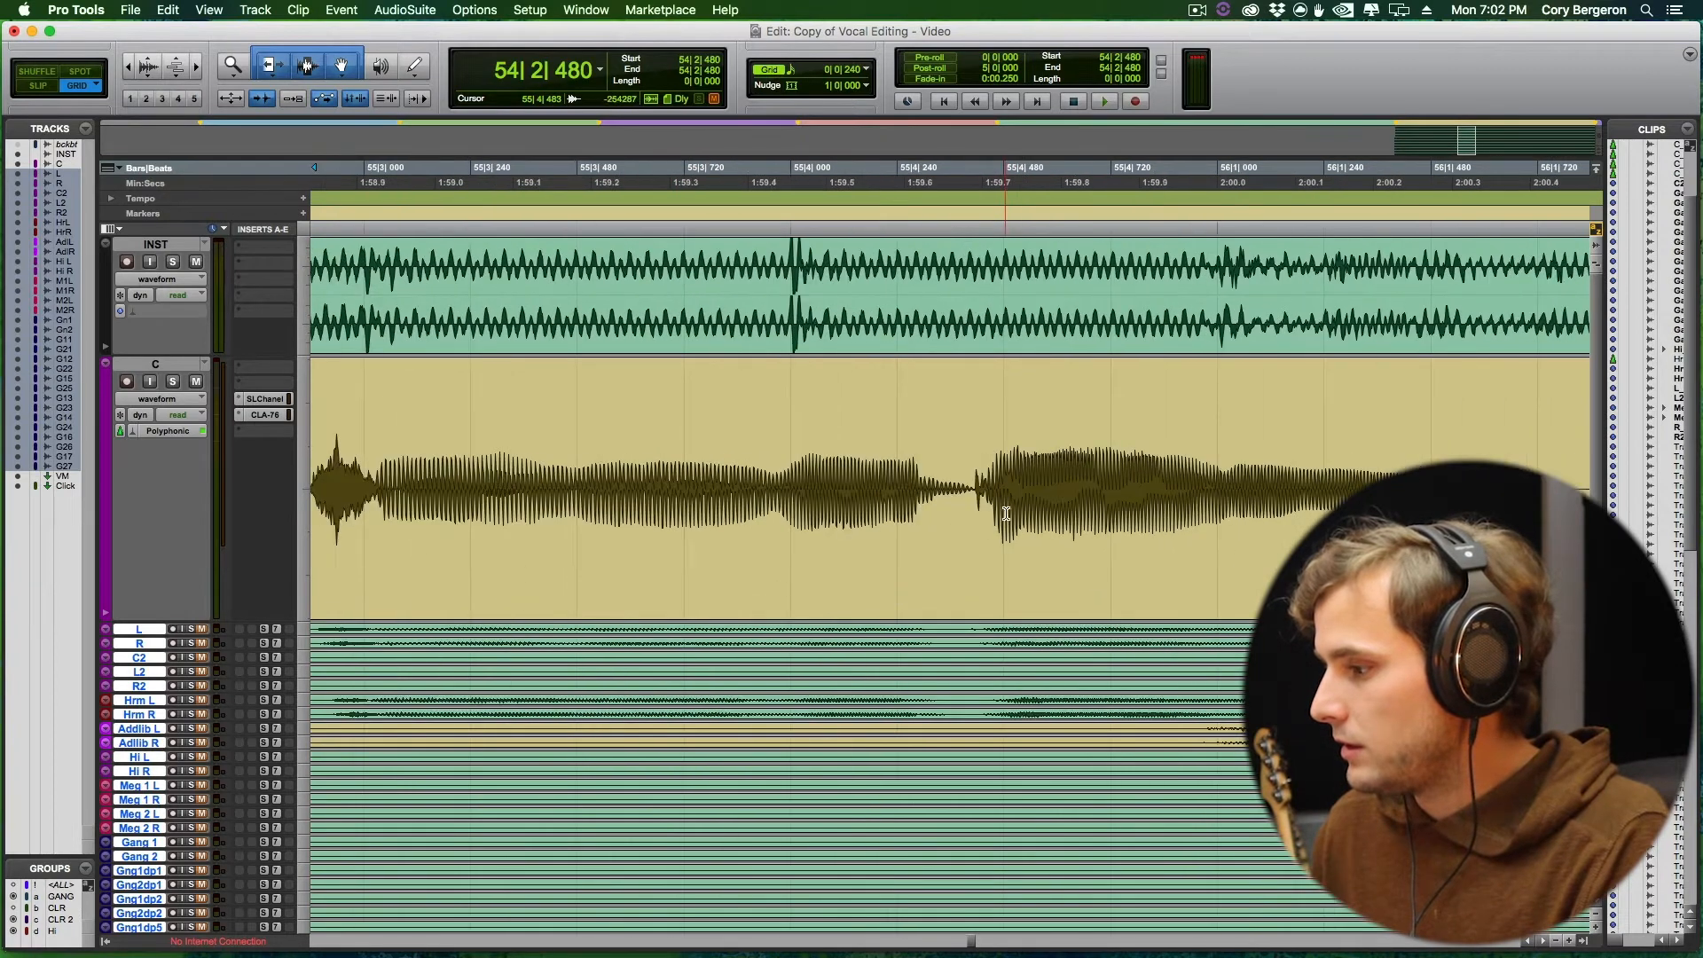
scroll(978, 455, "down", 10)
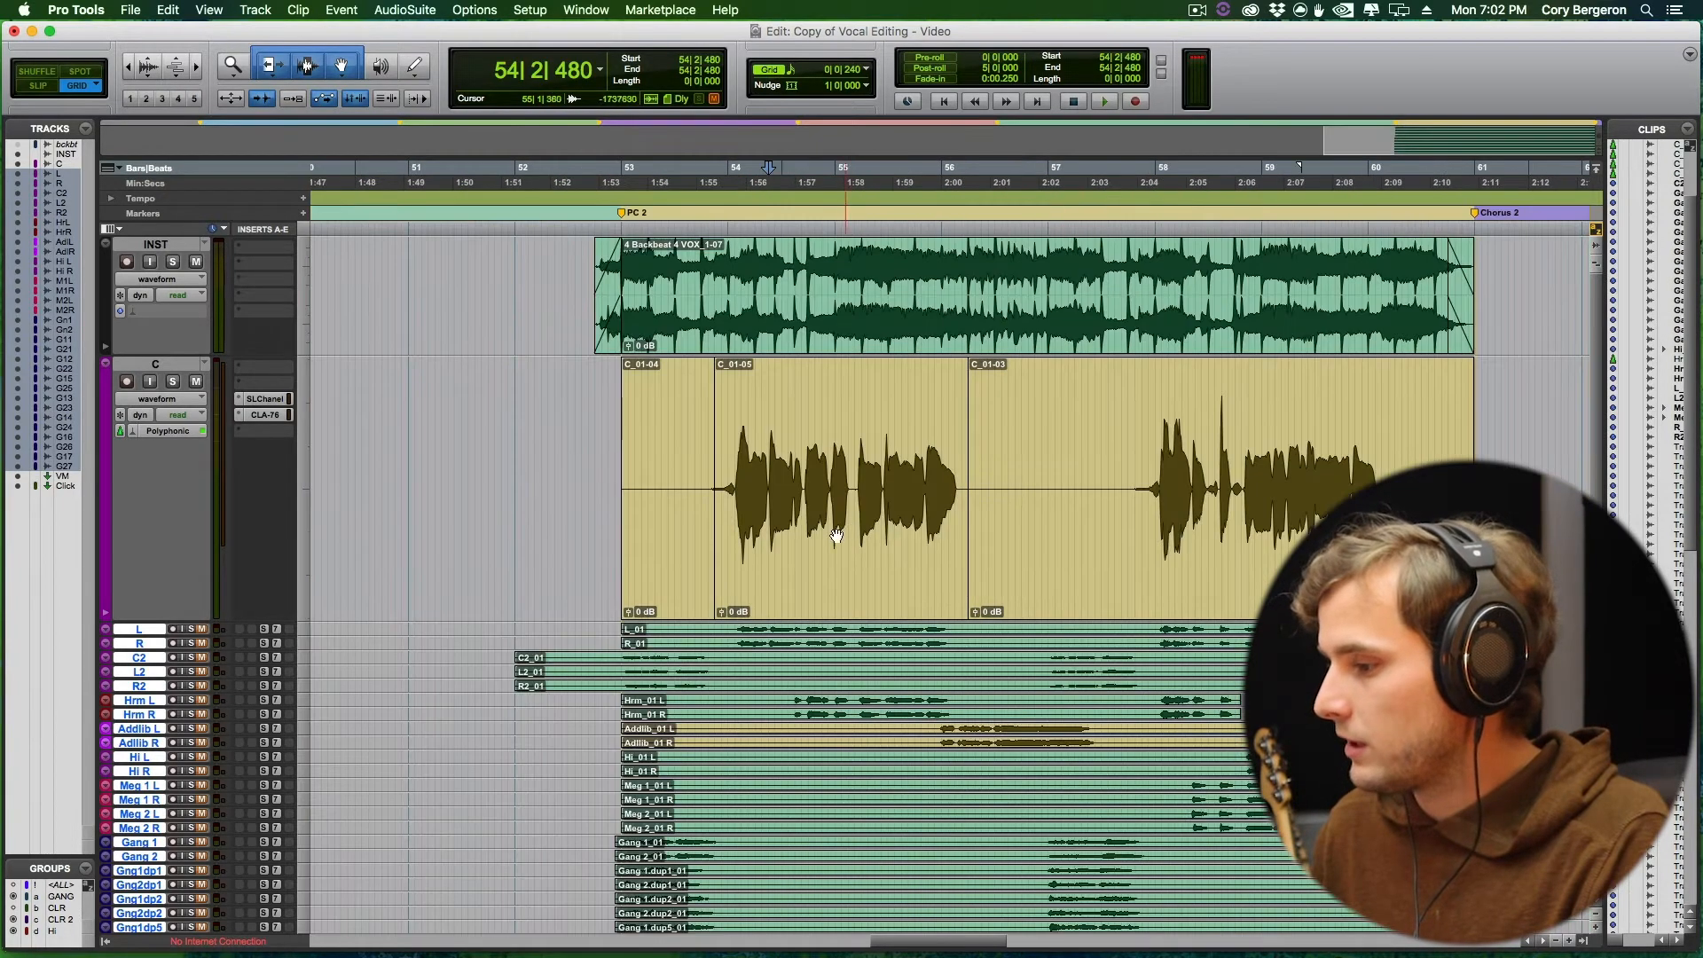
Switch track C's Elastic Audio to Monophonic and set the trimmer to TCE.
left_click(848, 575)
scroll(825, 506, "up", 10)
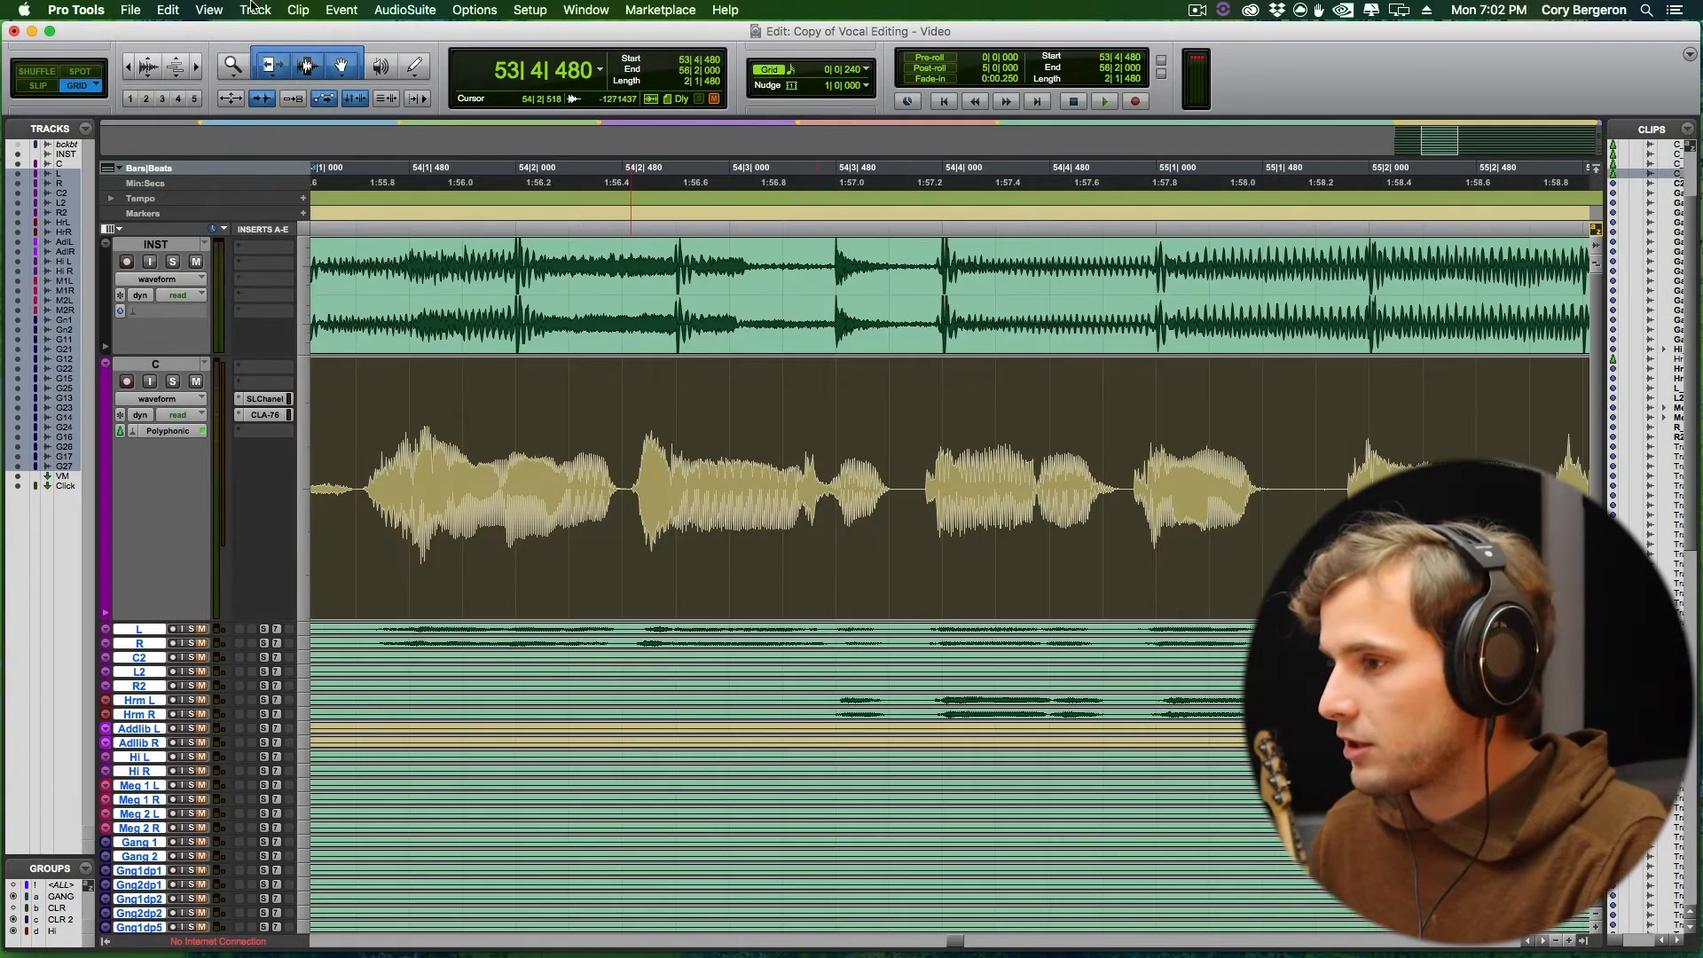
left_click(254, 9)
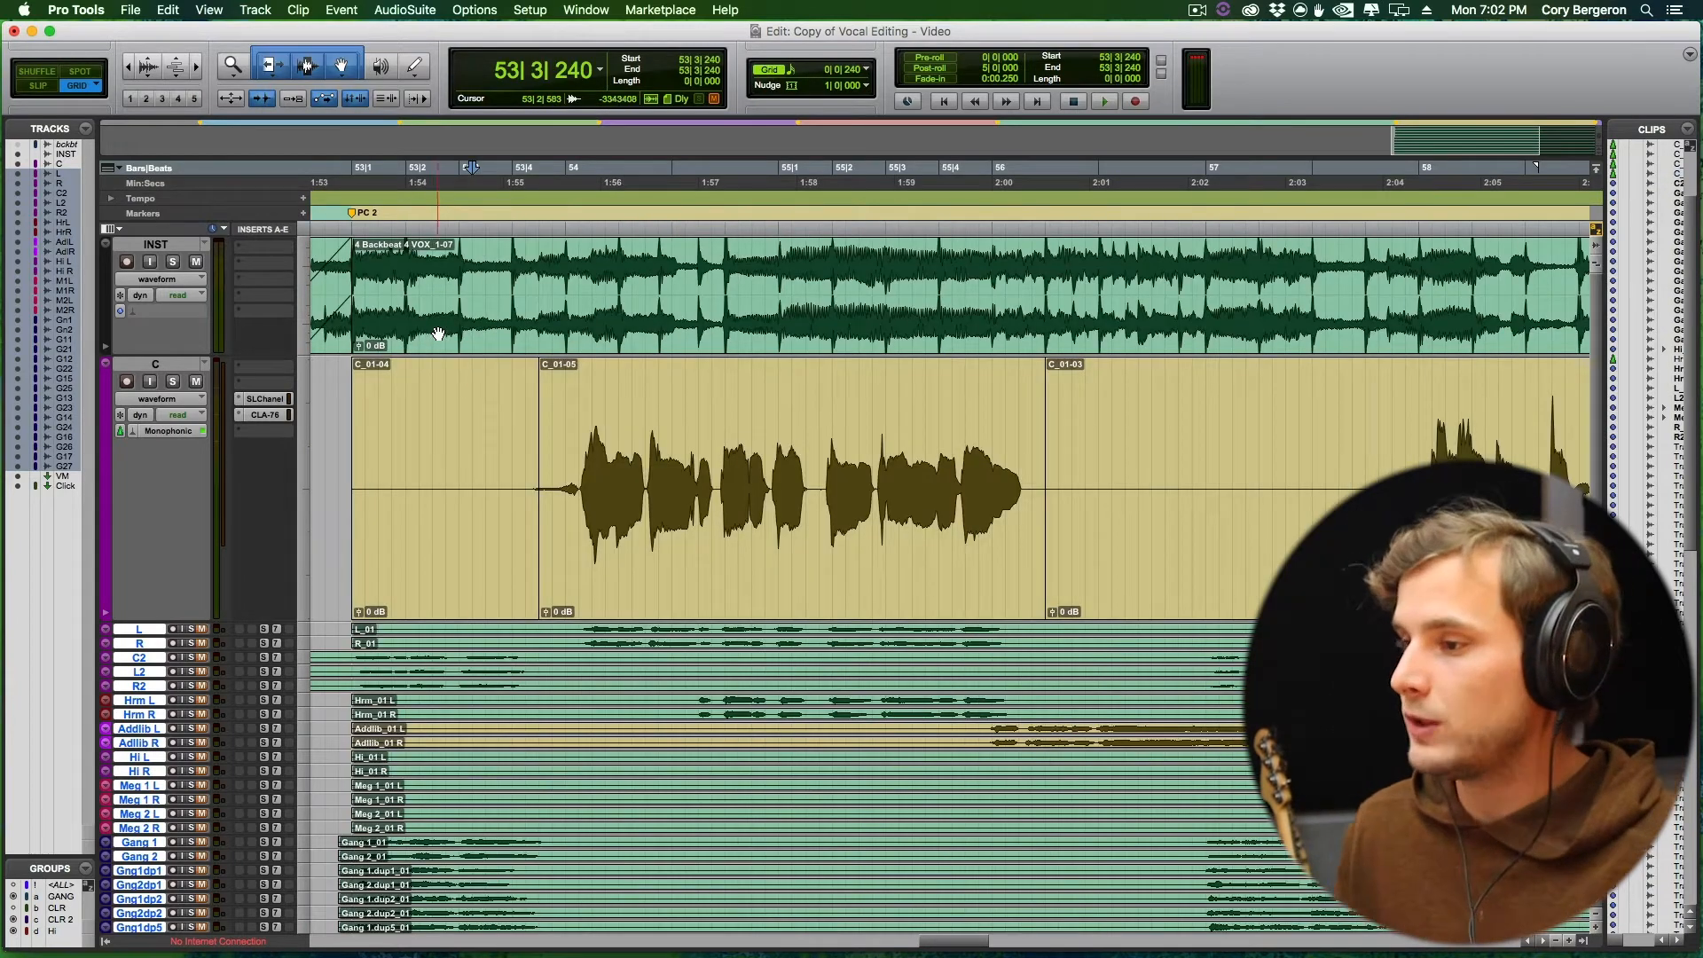
right_click(272, 67)
left_click(302, 110)
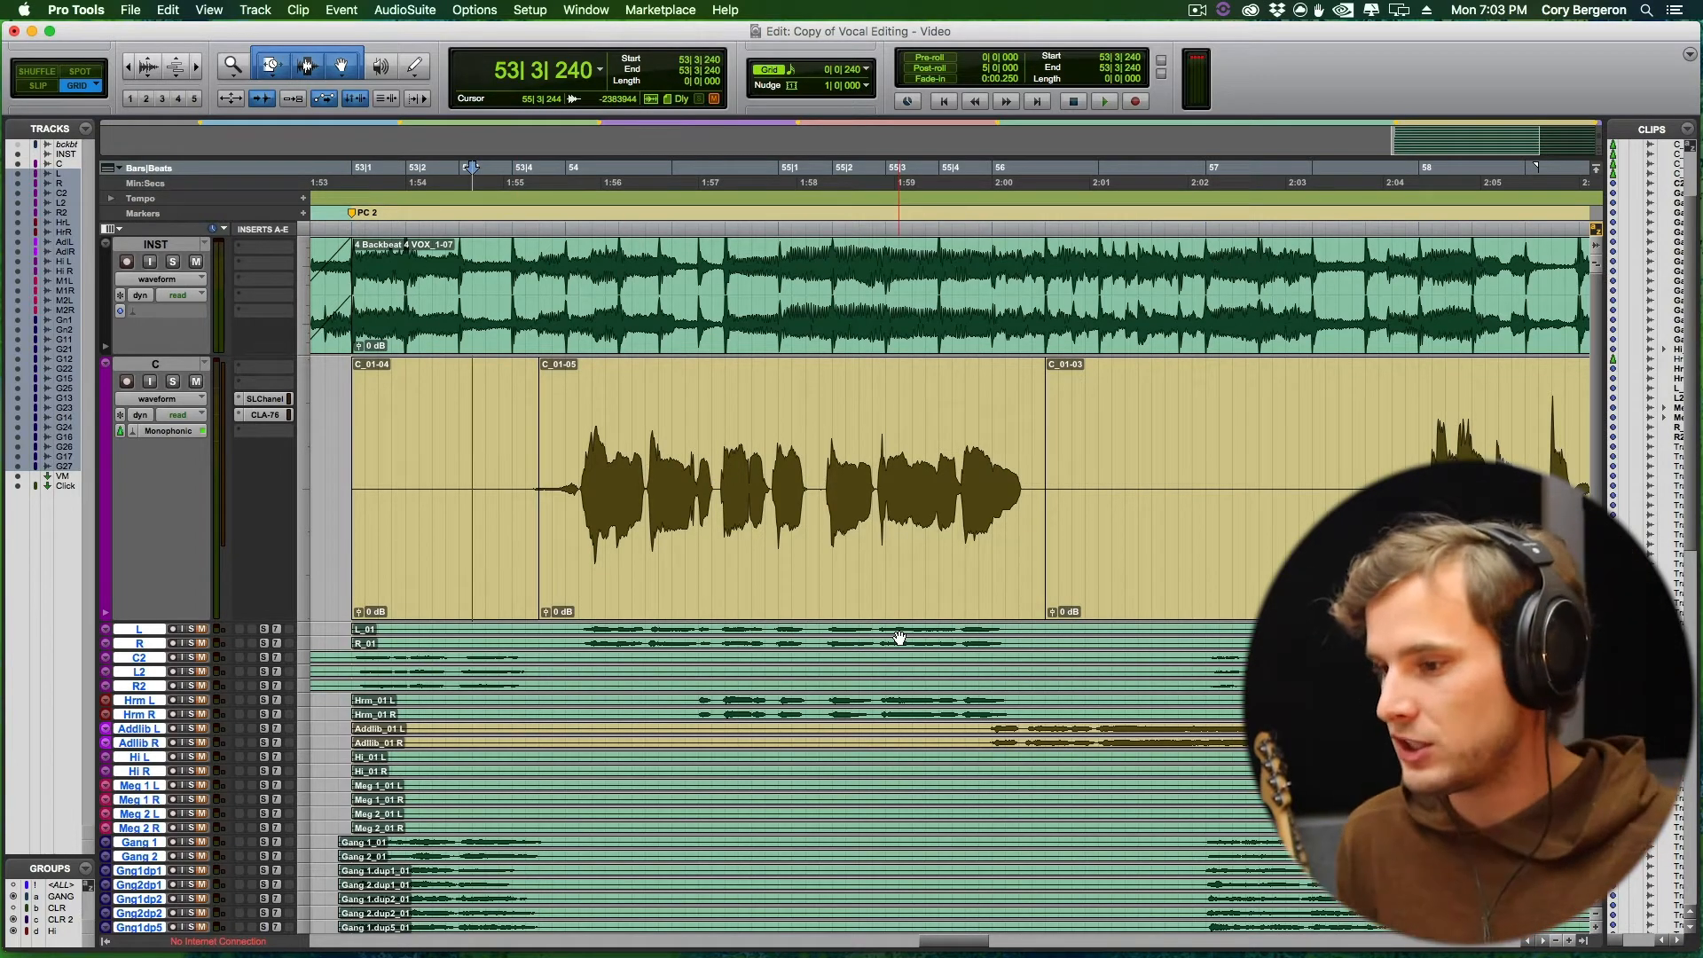
Check the Elastic Audio plug-in choices and the Monophonic options window for track C.
left_click(133, 435)
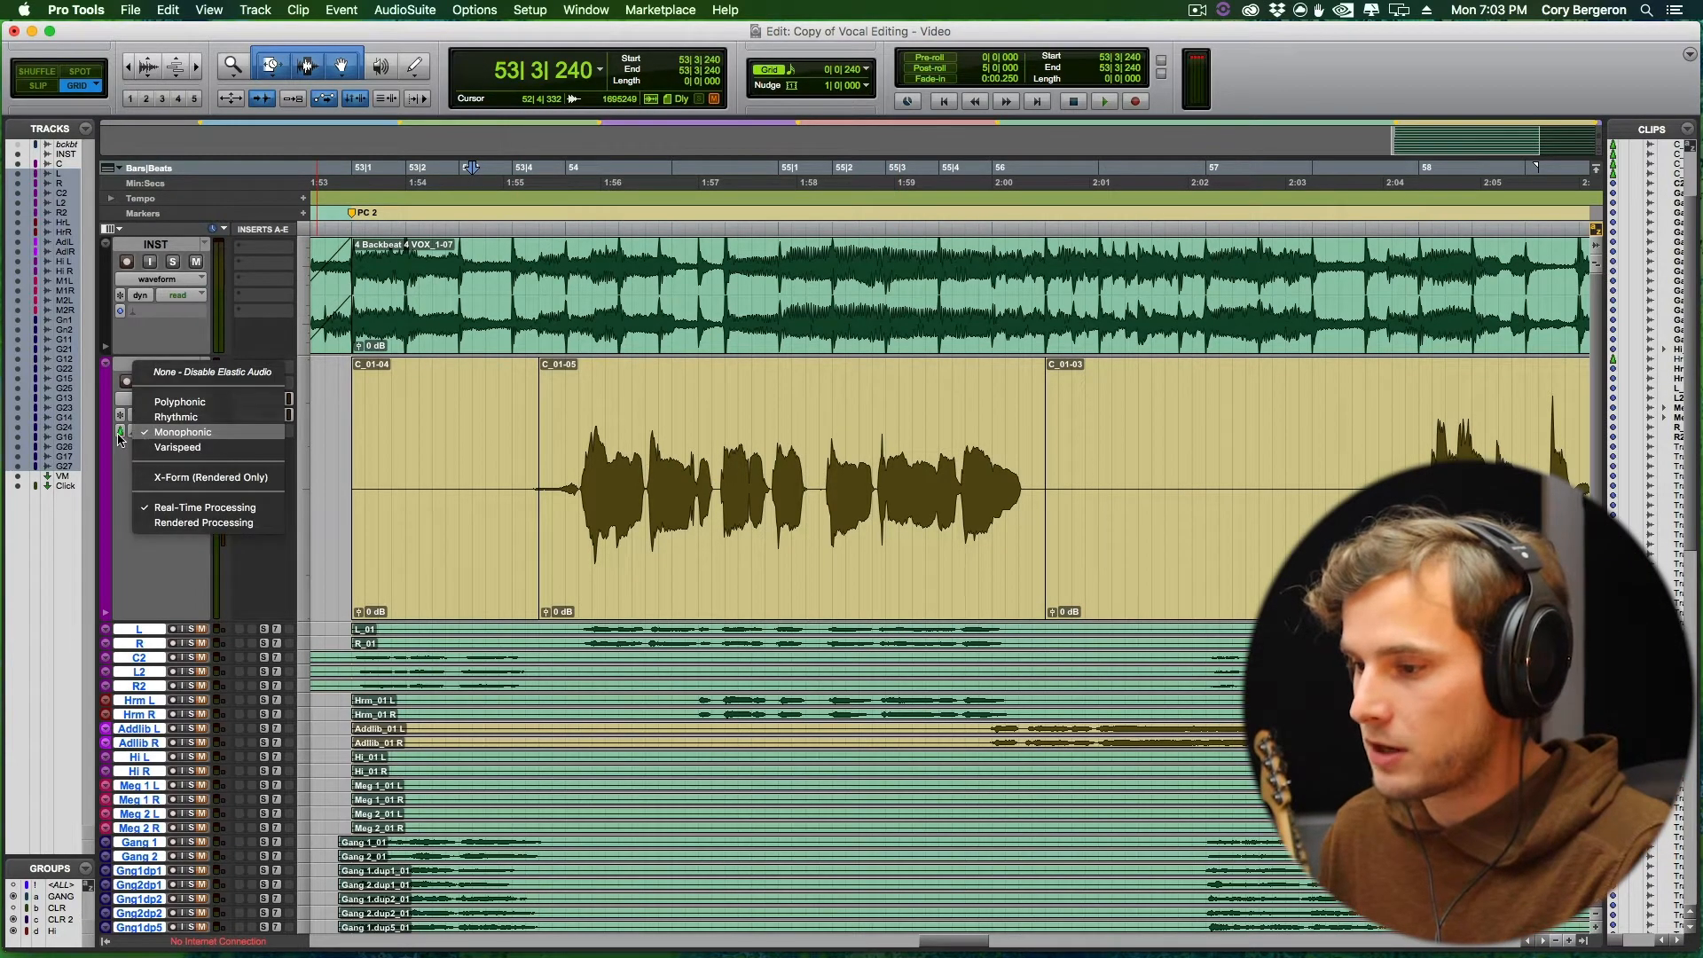
left_click(120, 438)
left_click(134, 437)
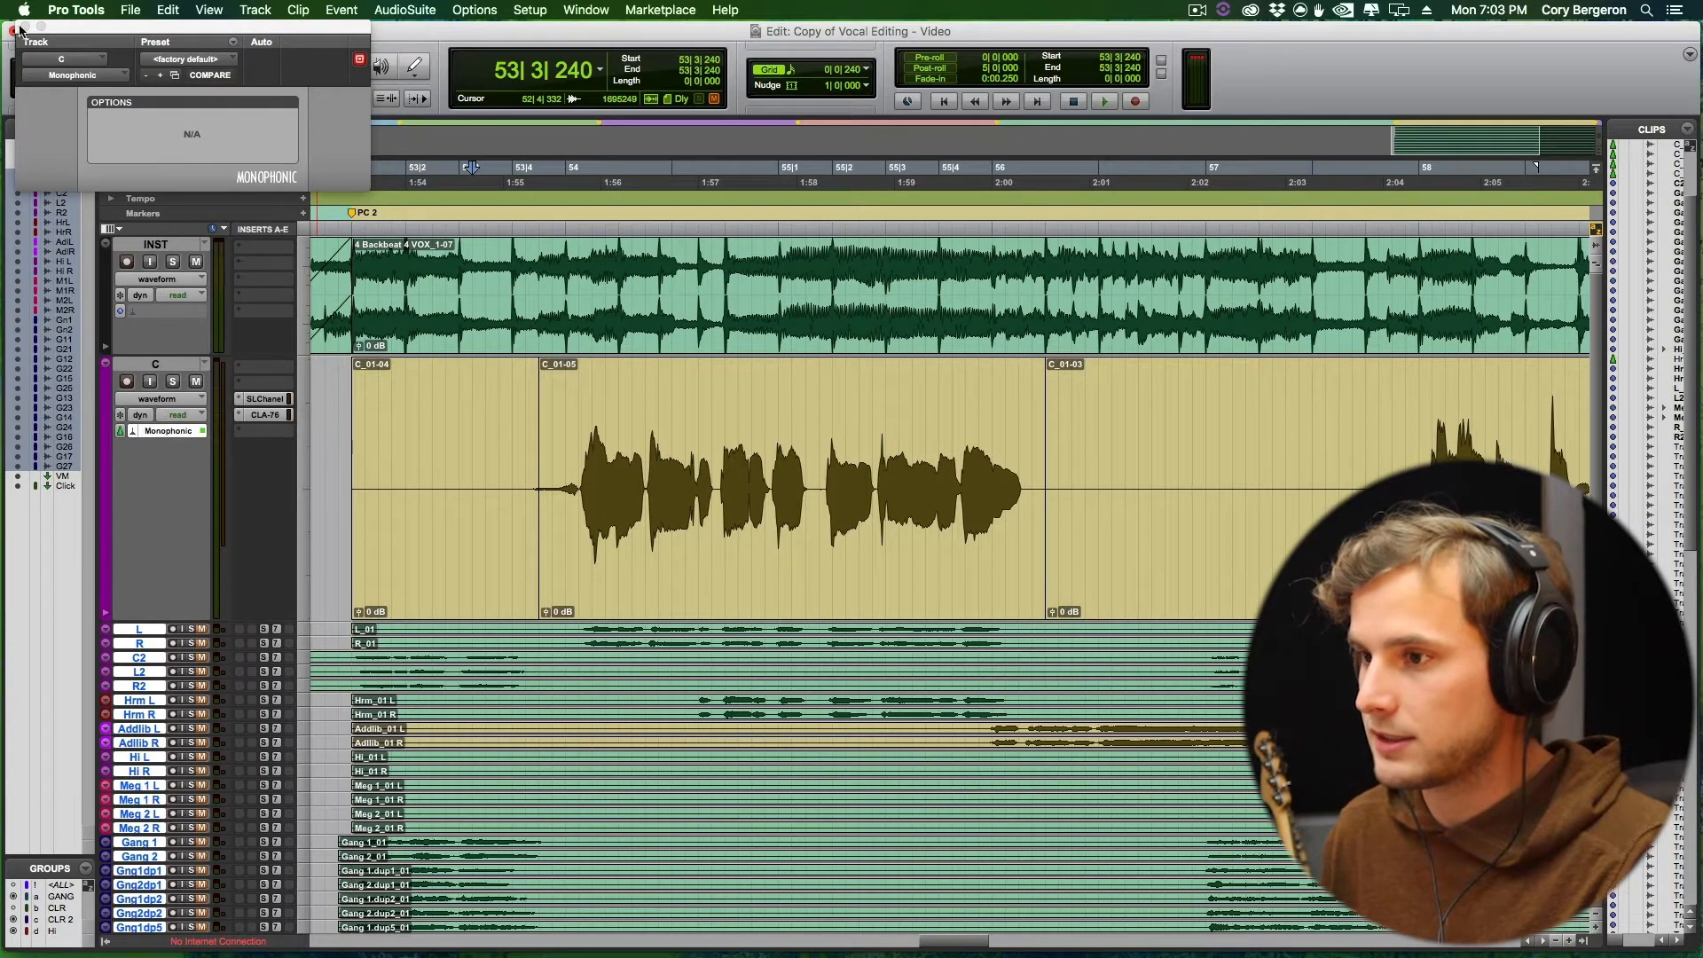
left_click(21, 29)
Try separating track C's first-phrase clip at the gap near 55|1|480 and heal the two pieces back together.
key("t")
scroll(836, 447, "right", 1)
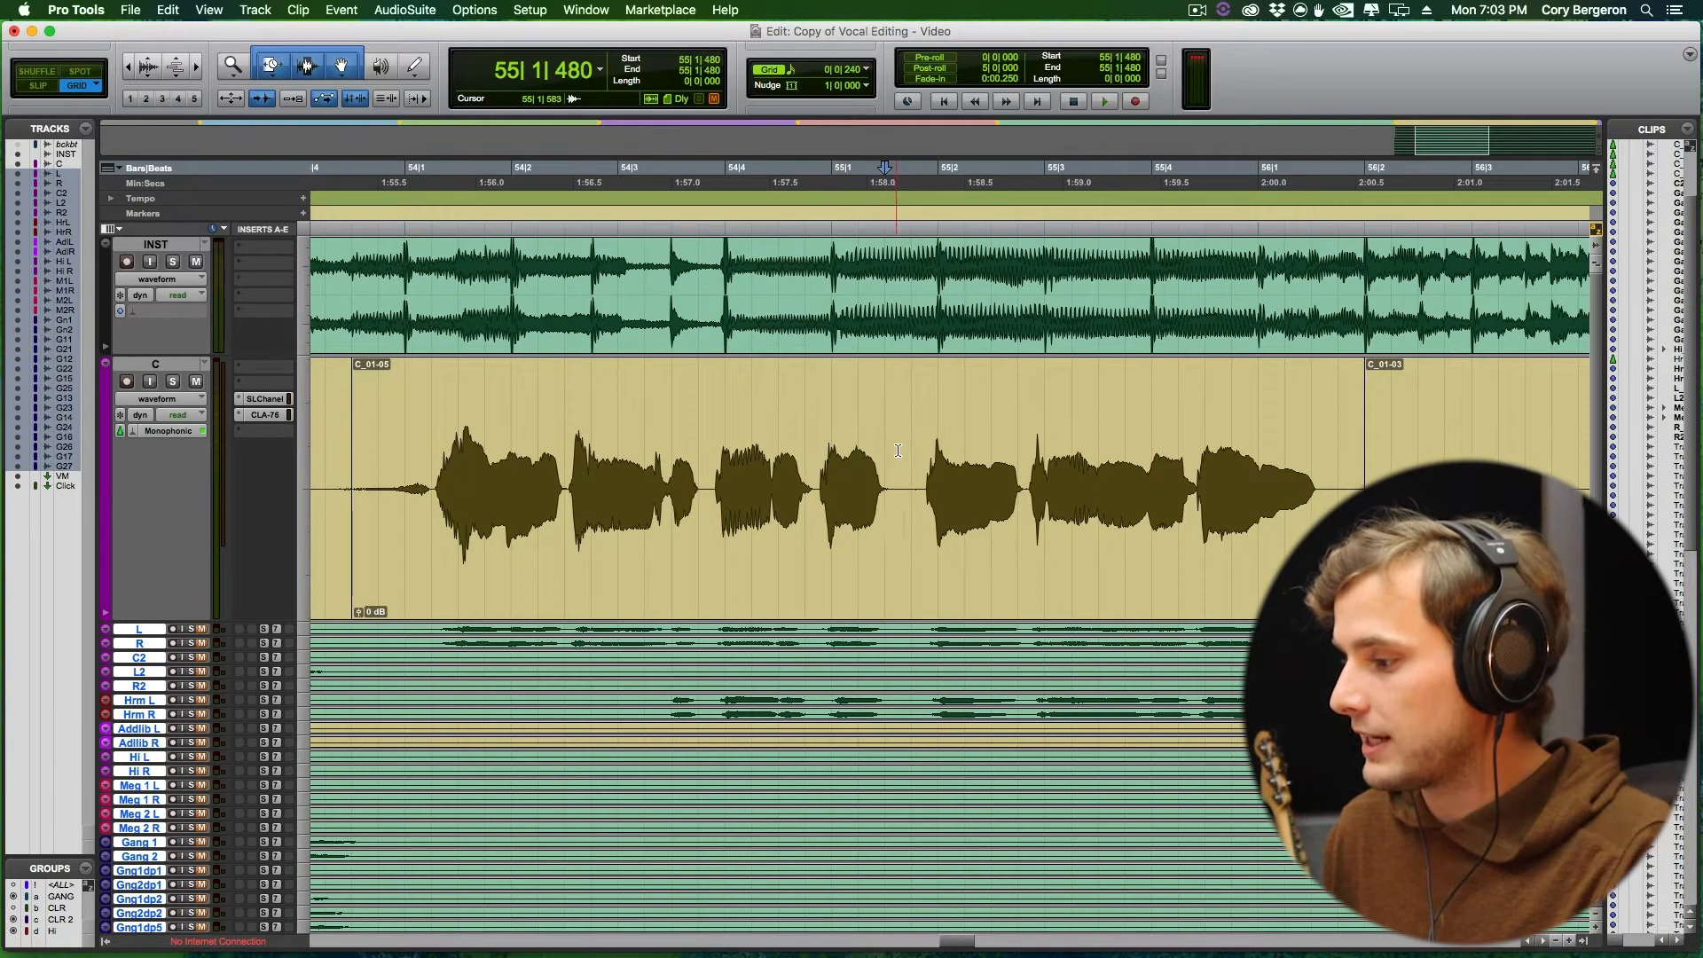
mouse_move(883, 475)
left_mouse_down()
mouse_move(1141, 474)
mouse_move(683, 474)
mouse_move(943, 475)
mouse_move(836, 475)
mouse_move(885, 475)
left_mouse_up()
key("r")
key("r")
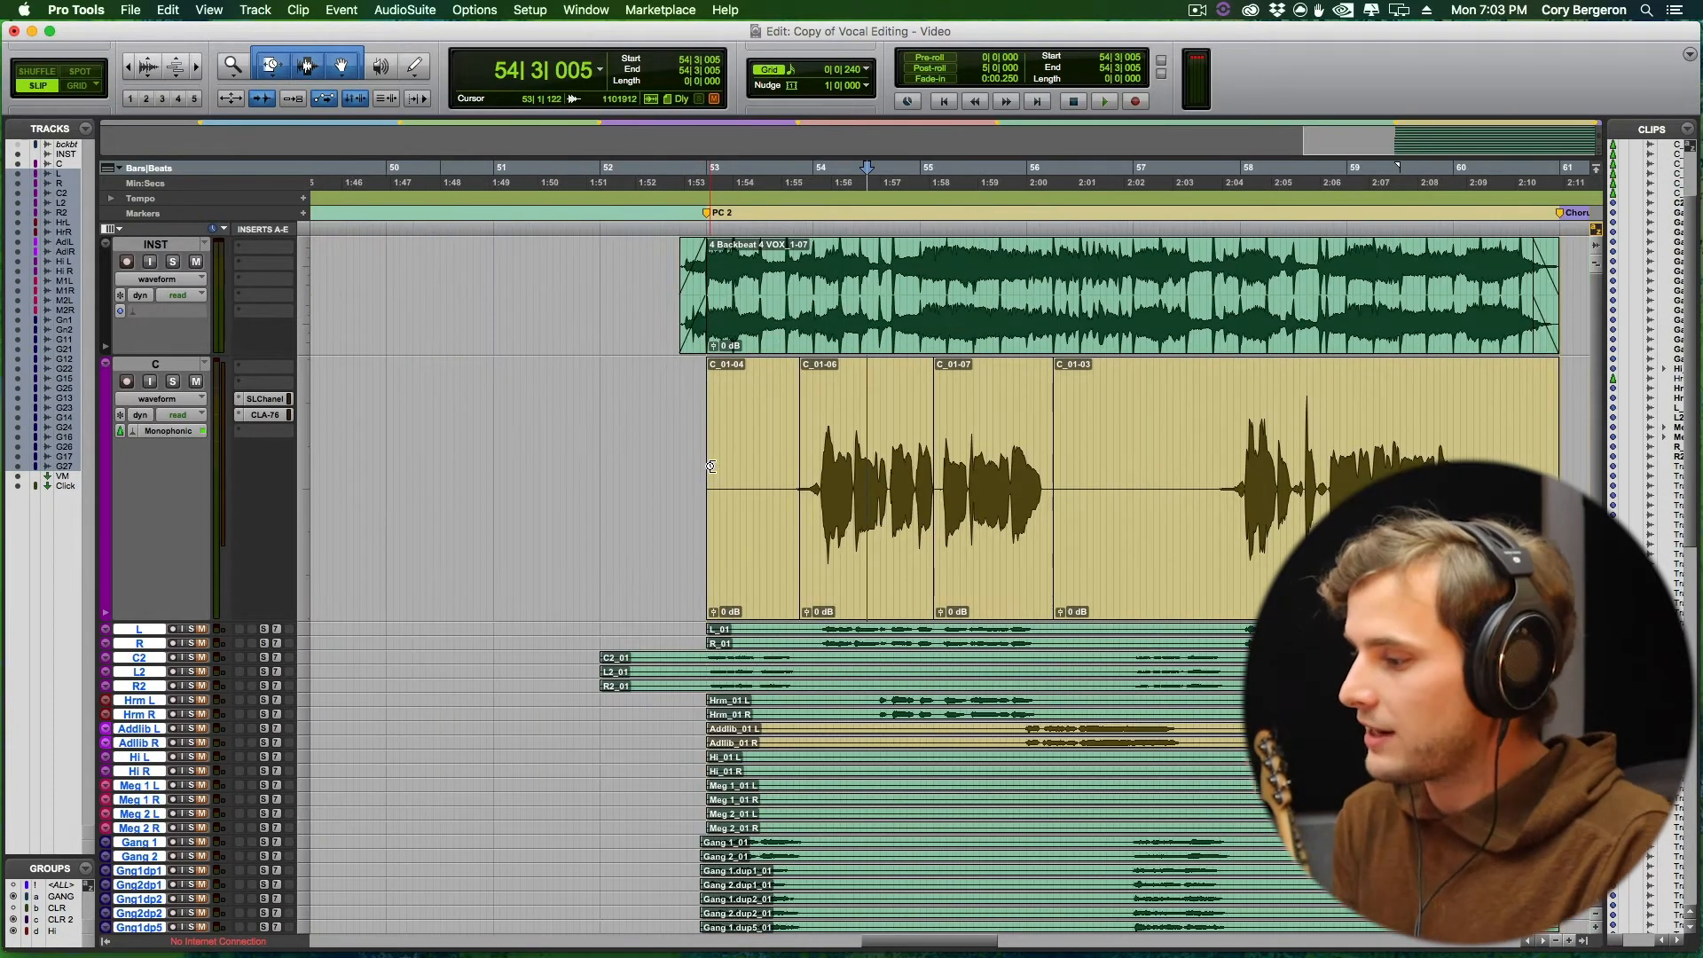
left_click(1001, 558, "shift")
left_click(853, 560, "shift")
key("super+h")
left_click(869, 425)
key("t")
key("t")
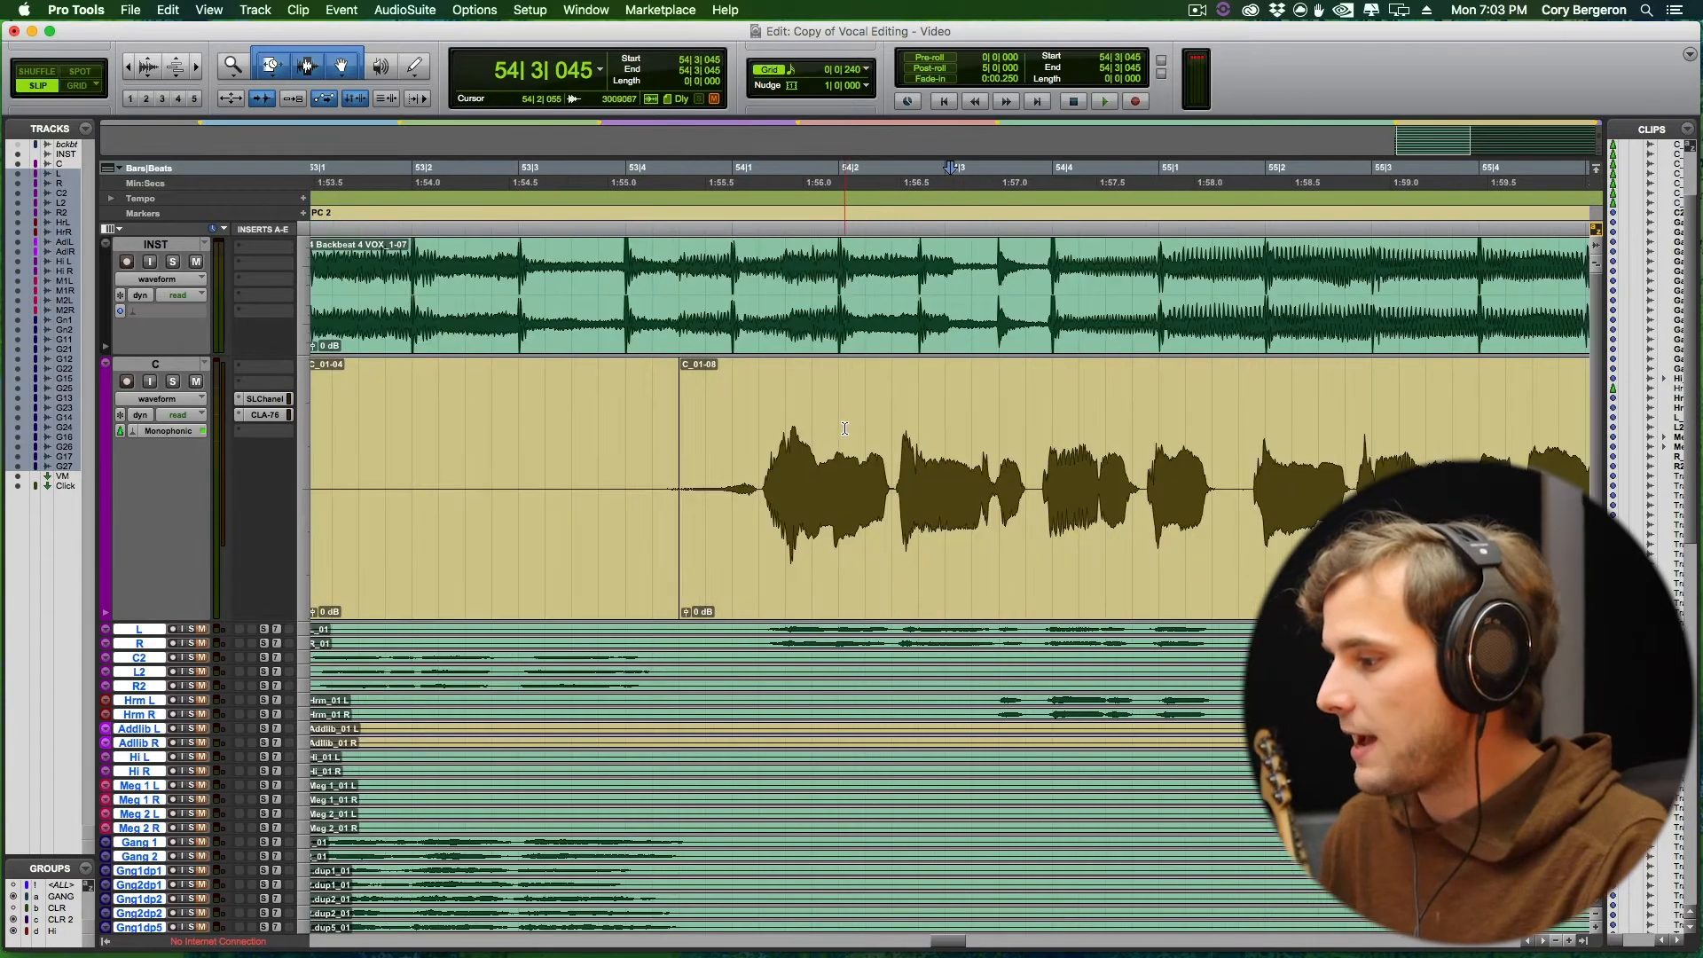
key("t")
key("r")
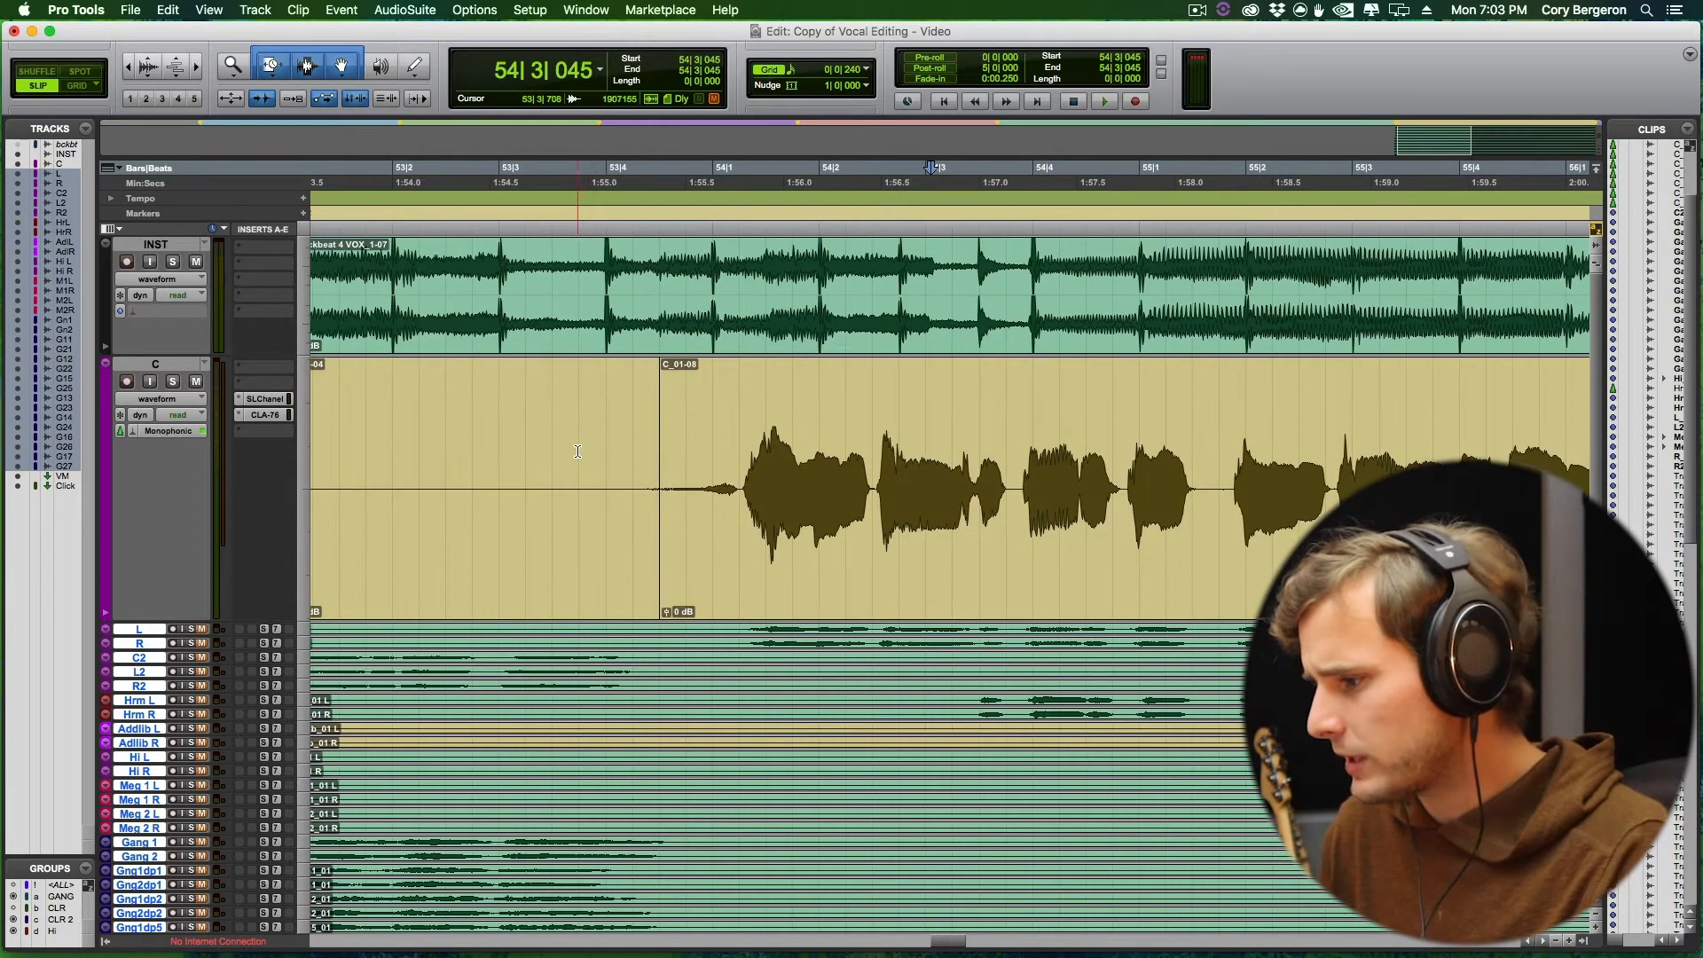
scroll(589, 446, "right", 5)
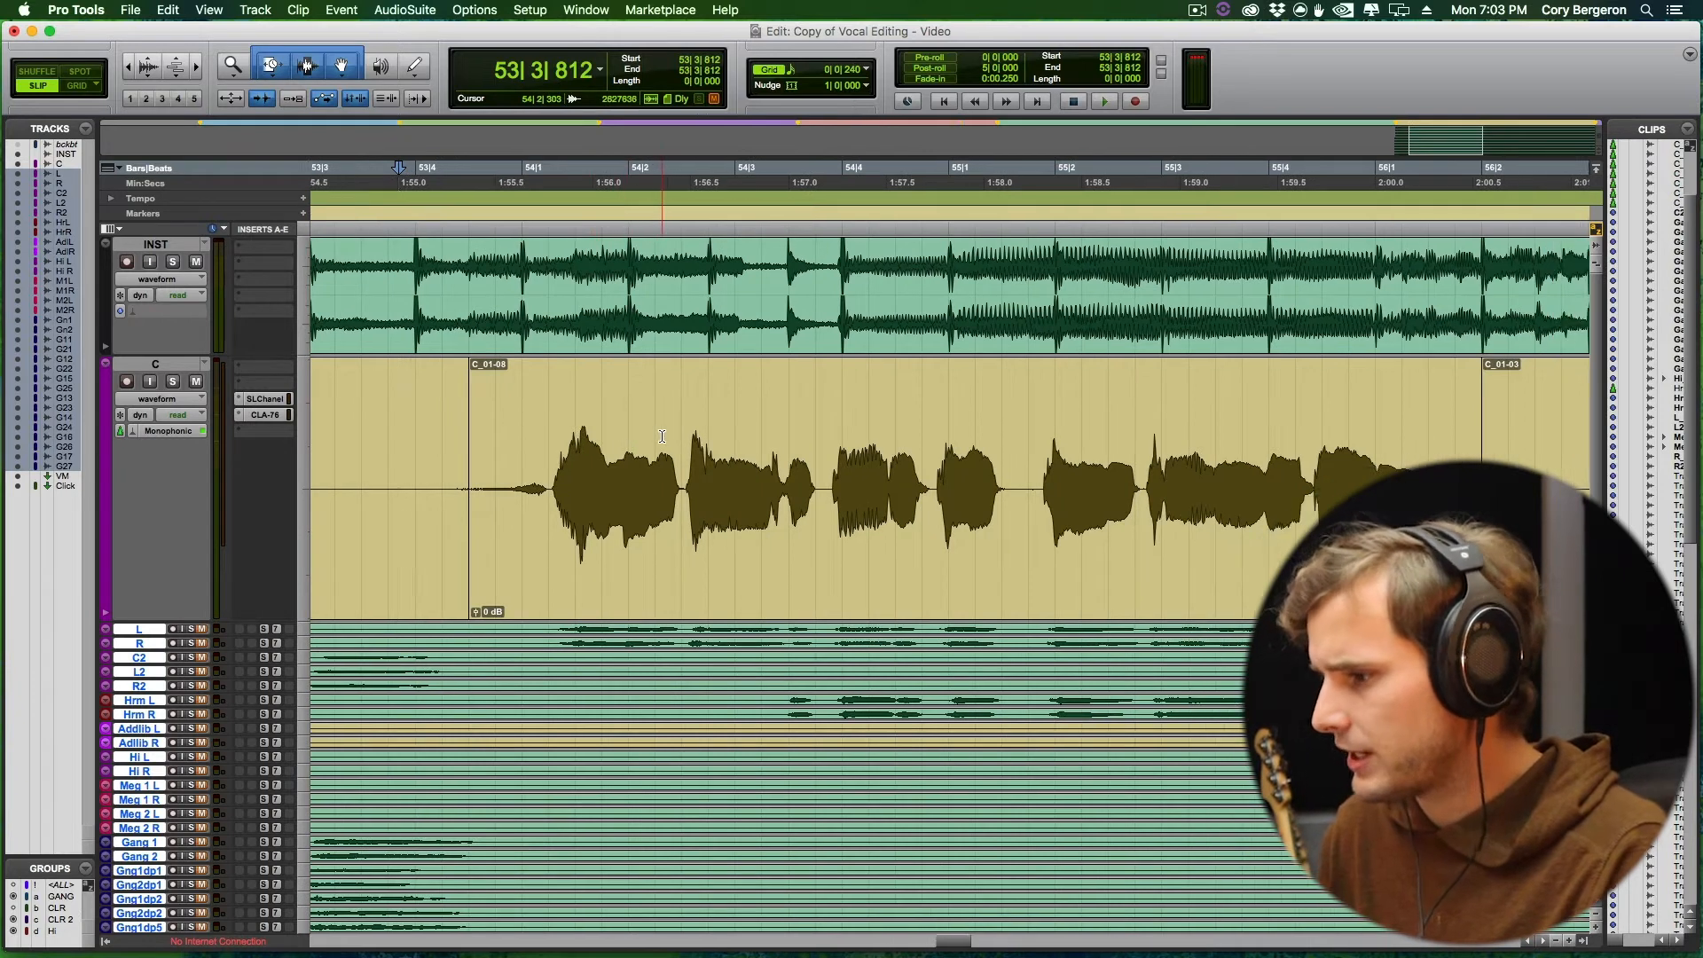
Play the first phrase on track C and separate its clip at the word gaps at 54|3|827 and 54|4|769.
key("space")
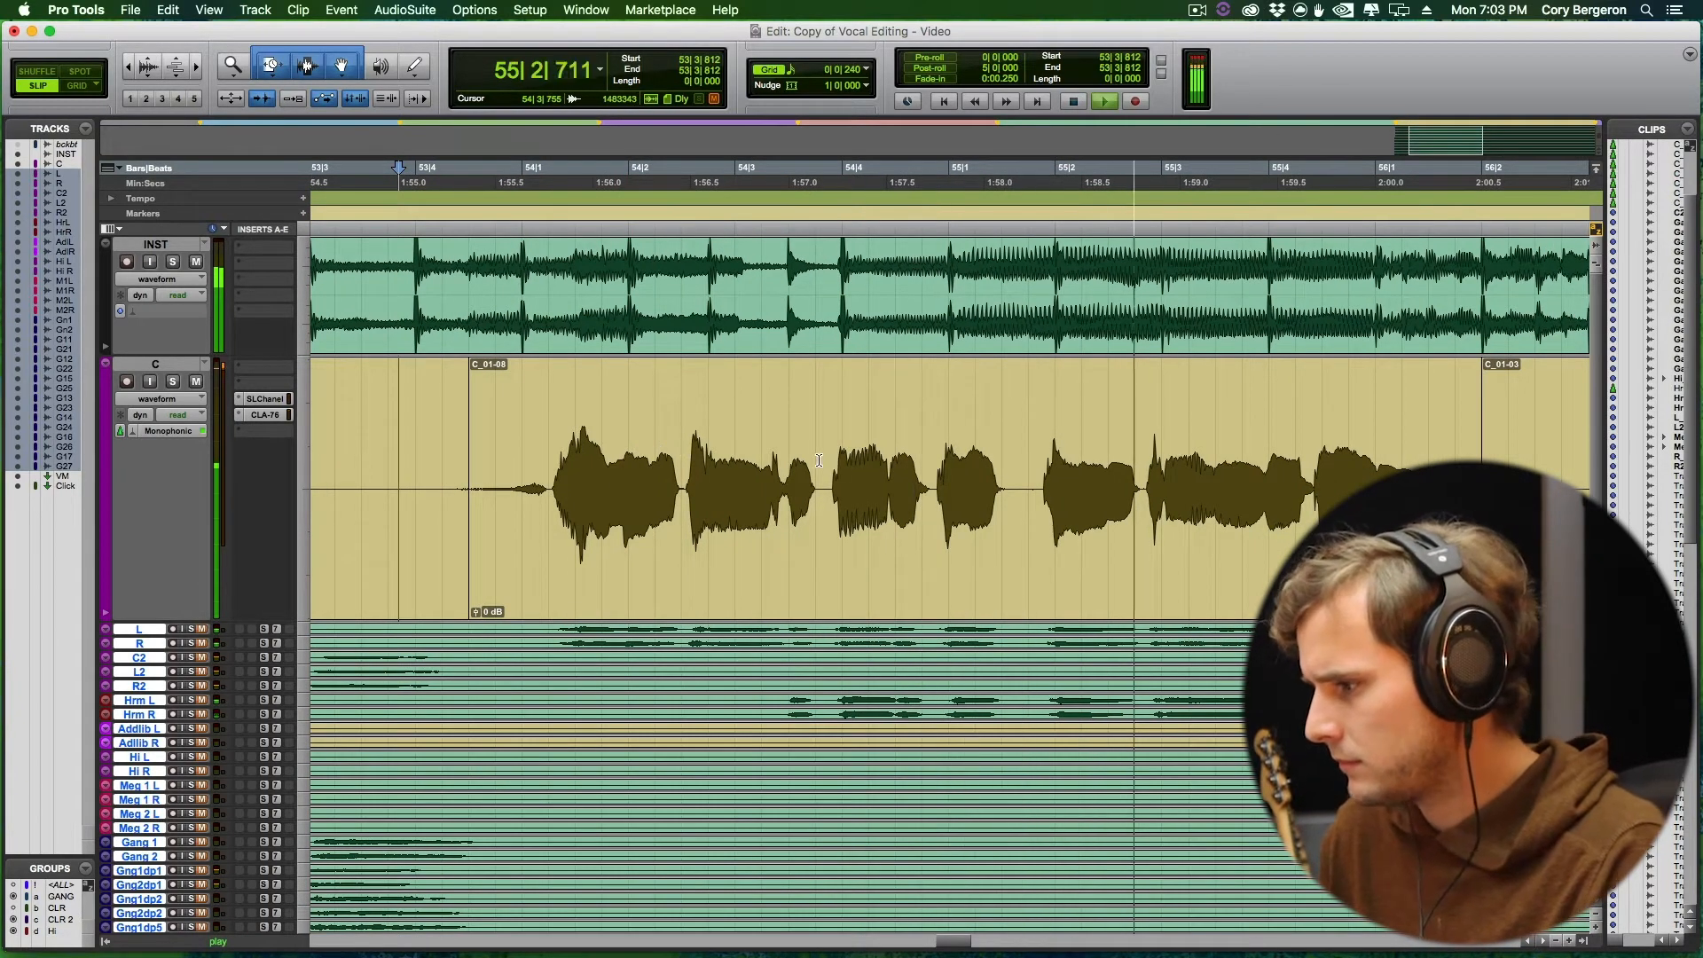
key("space")
left_click(927, 459)
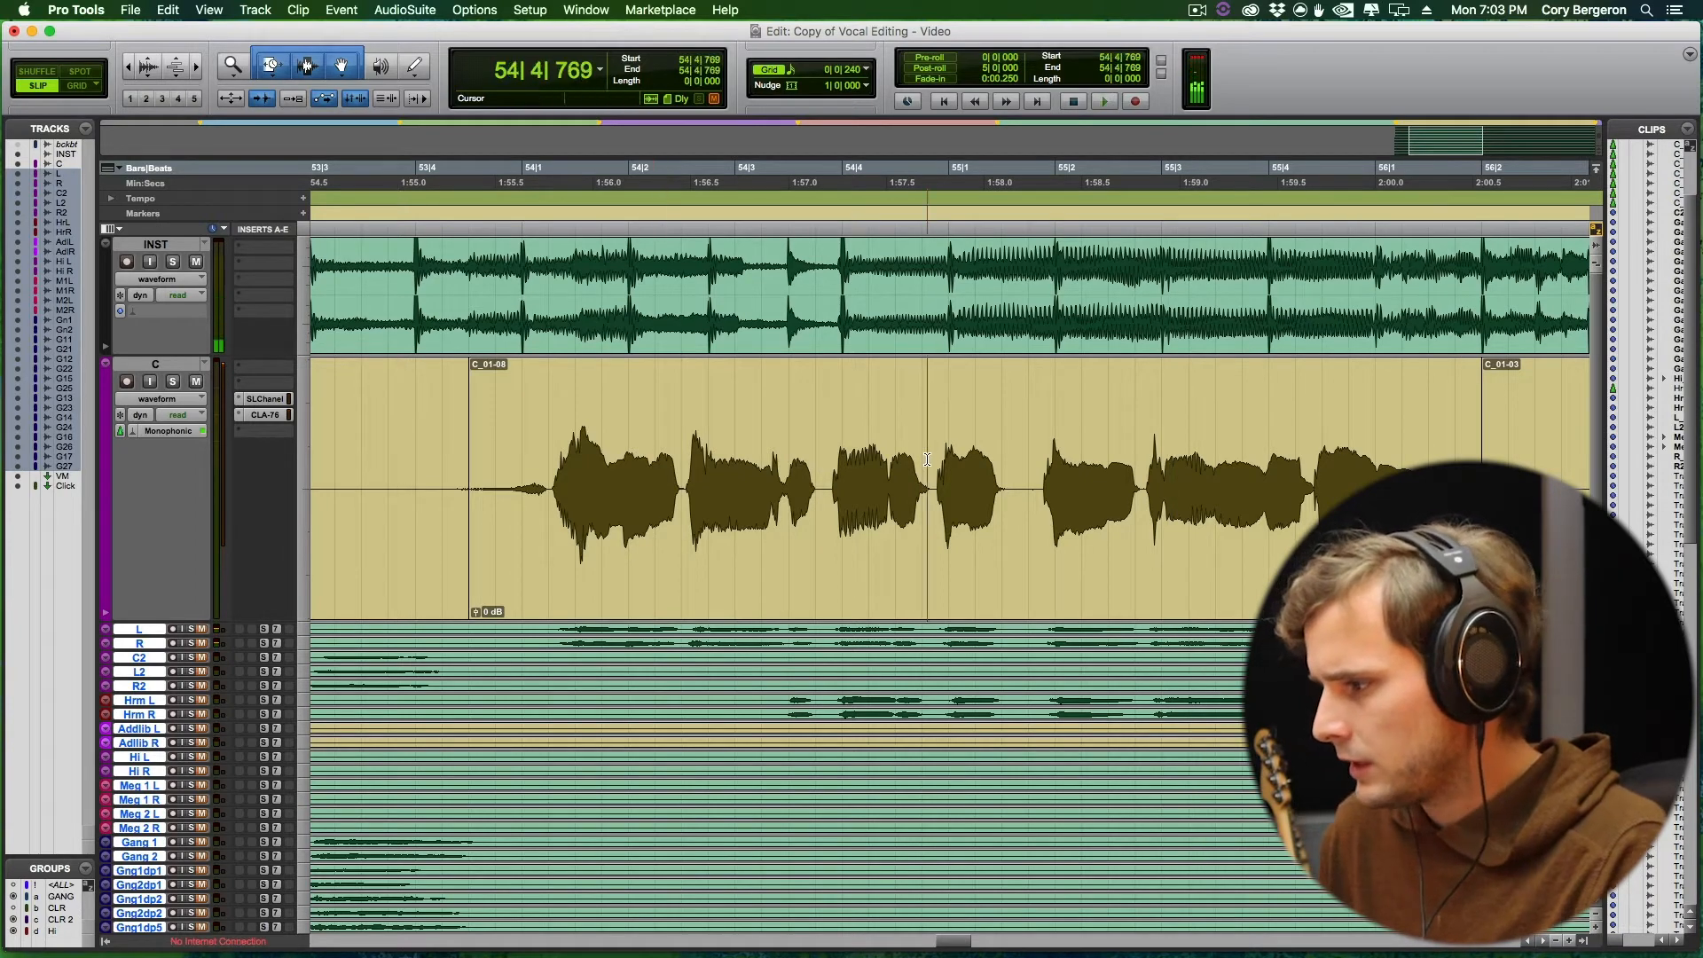
Move the first phrase's opening clip later so it starts at 53|4|516, and audition the phrase.
left_click(704, 557)
scroll(710, 545, "up", 1)
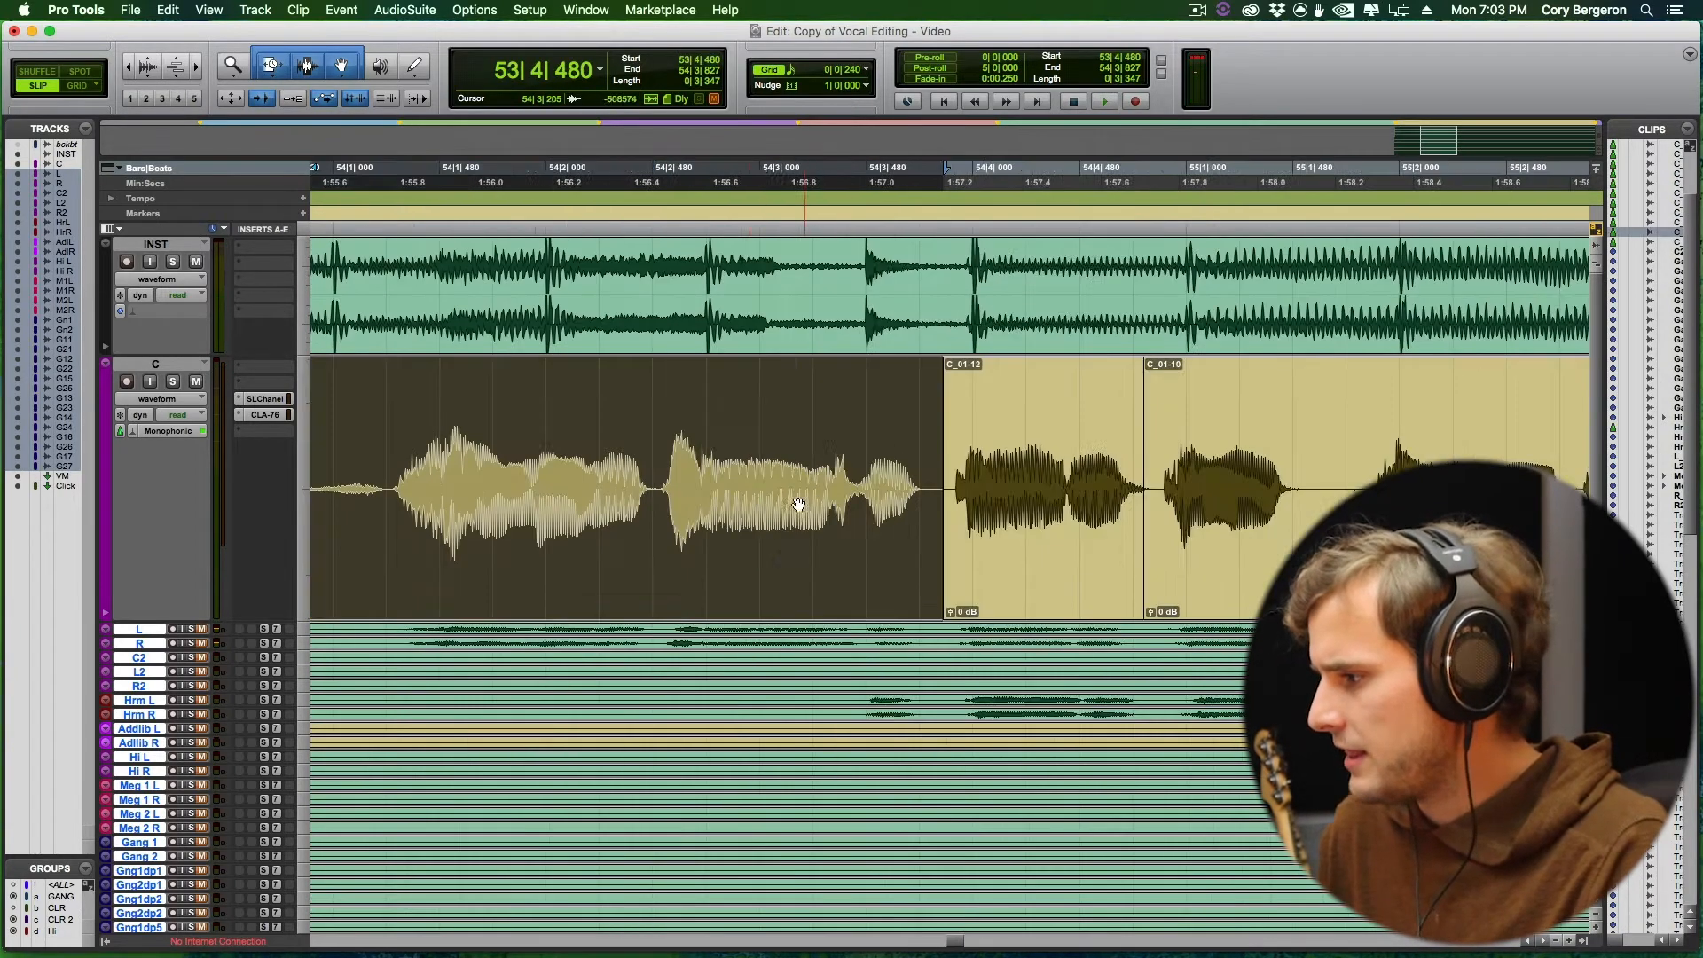
left_click_drag(725, 554, 728, 555)
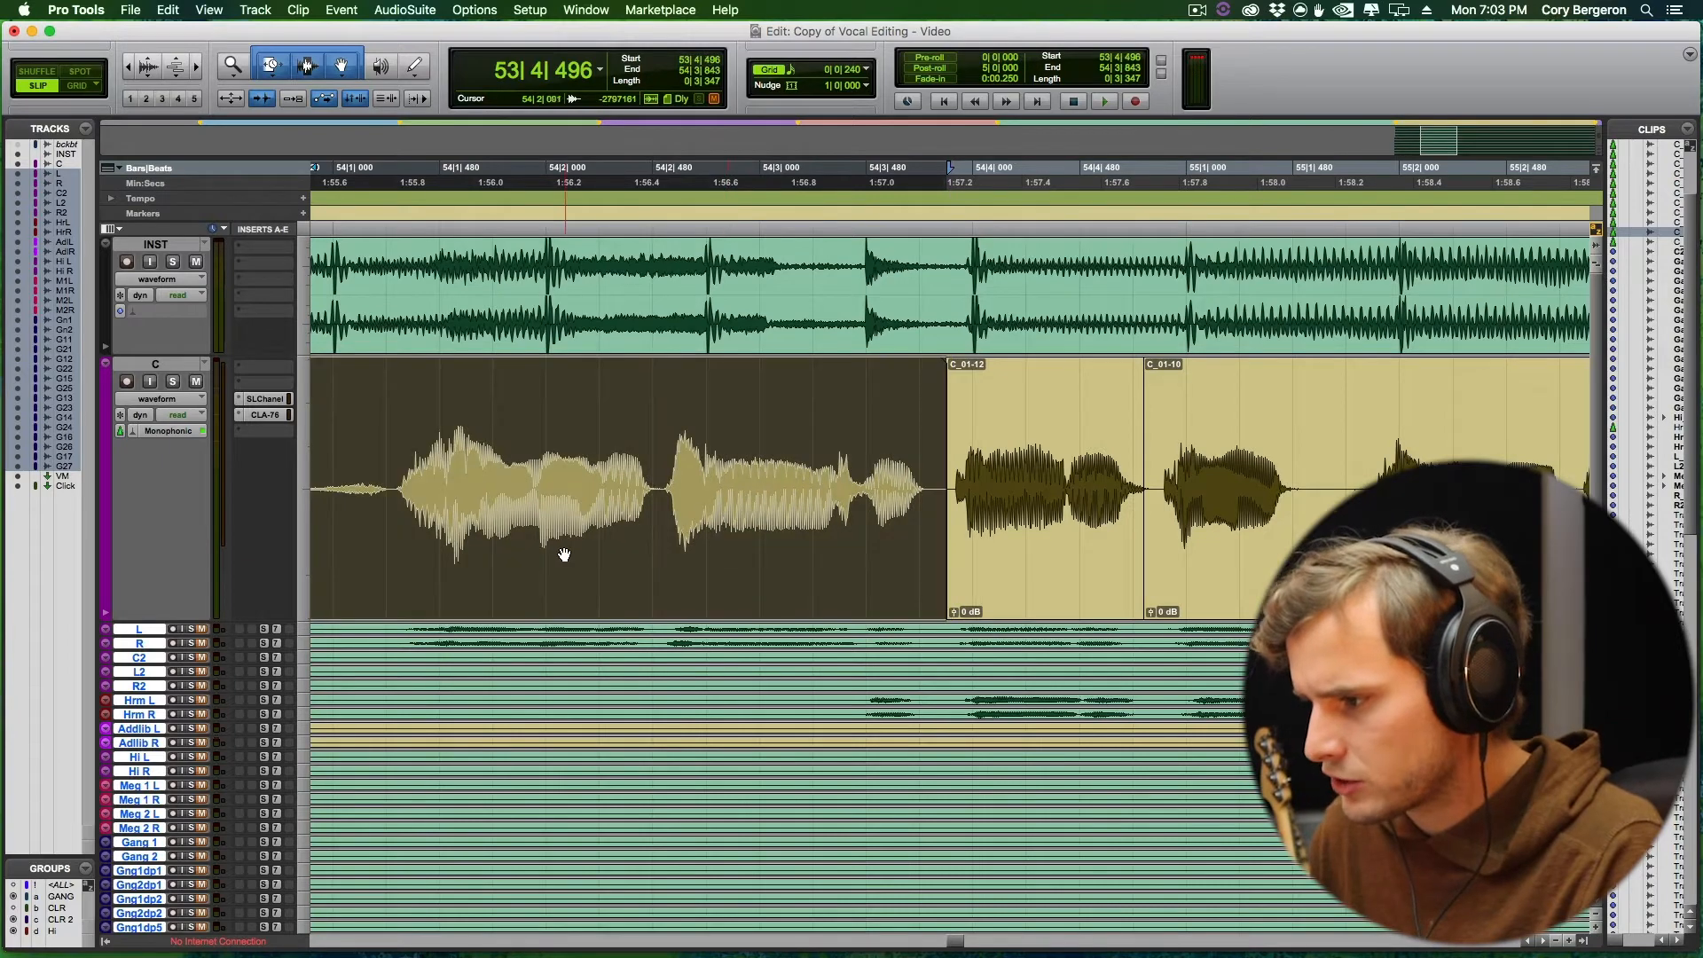
key("super+z")
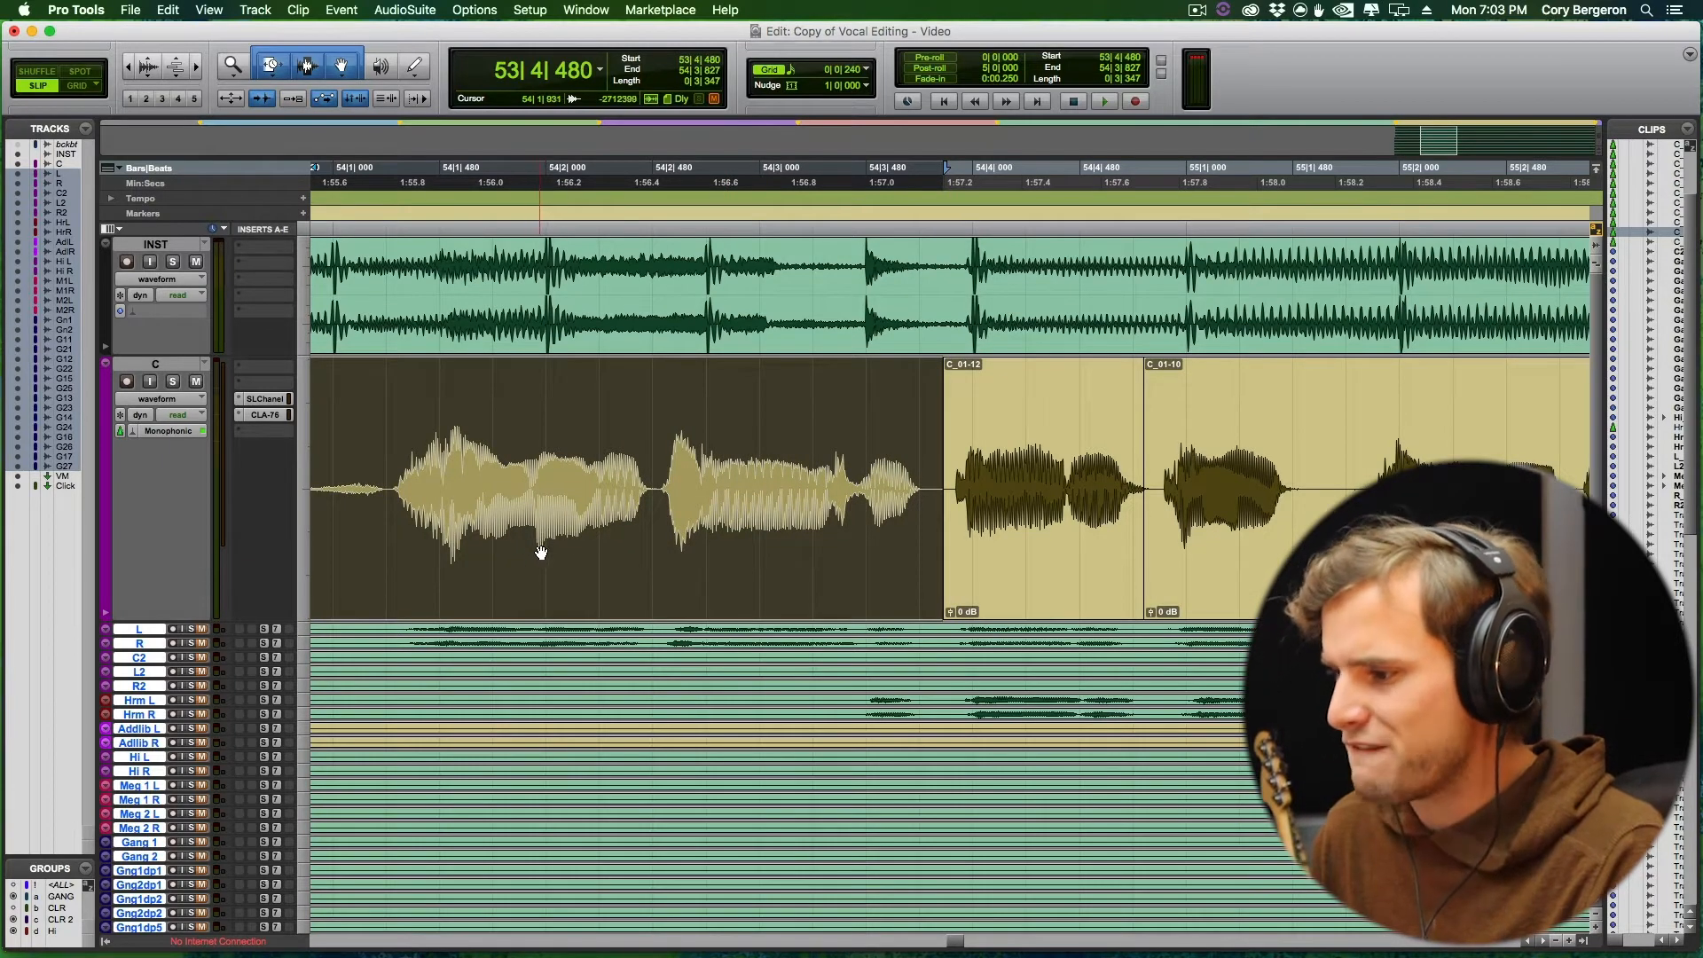
left_click_drag(552, 559, 560, 556)
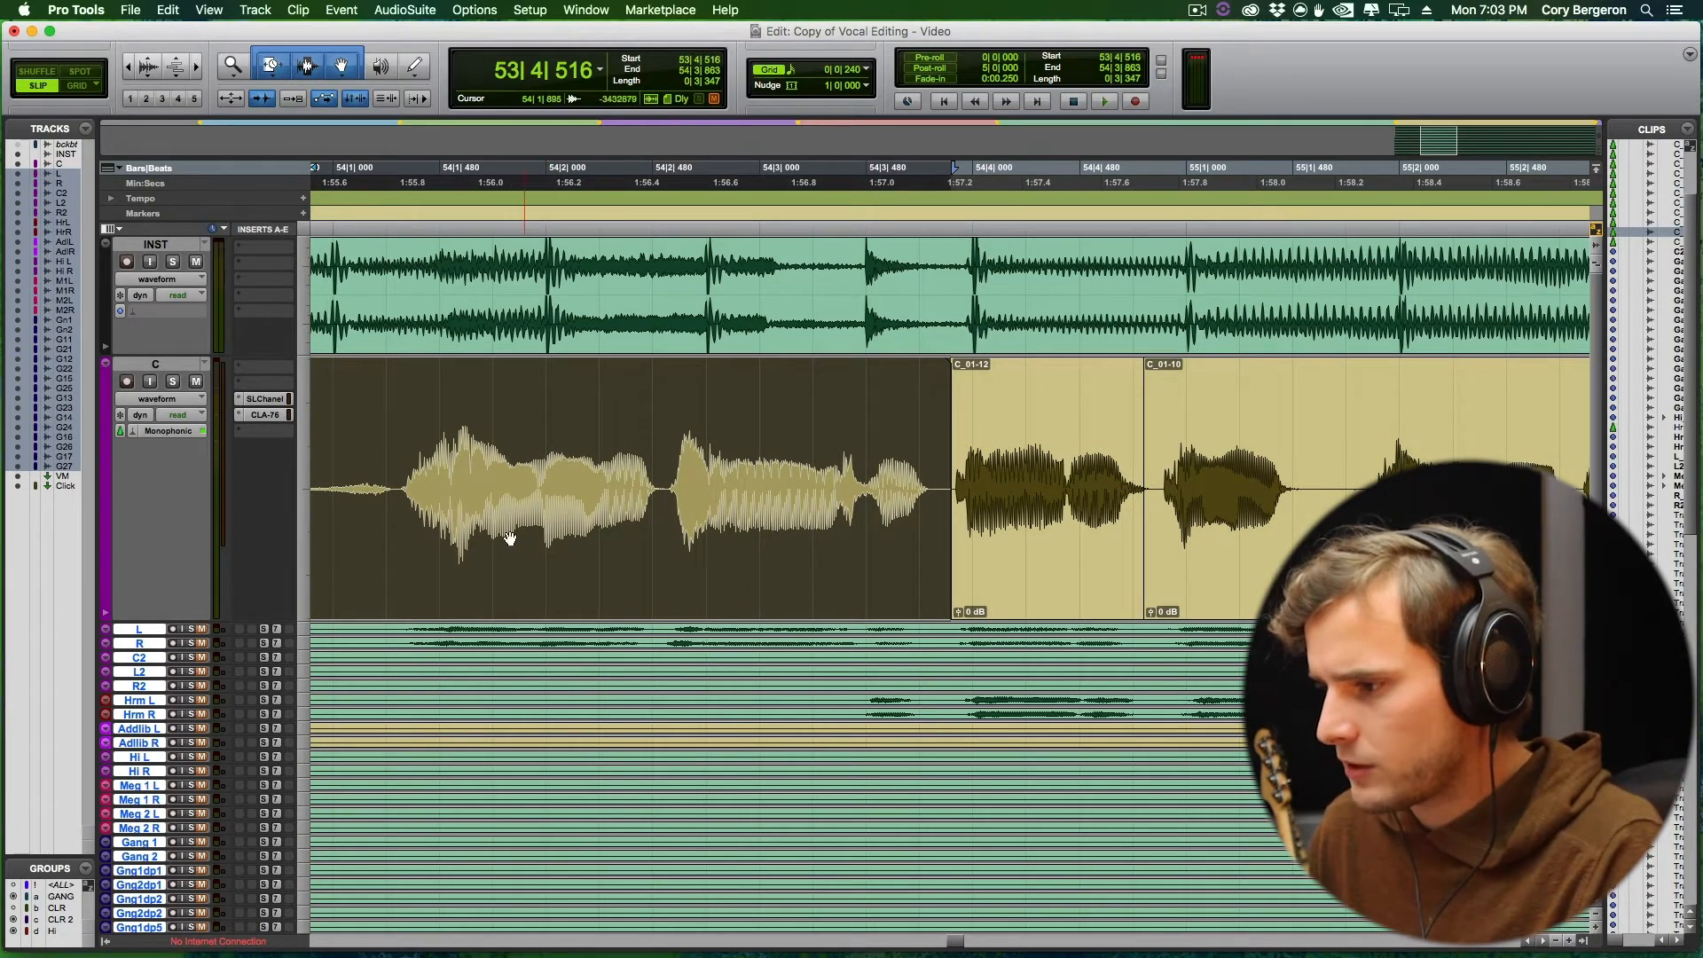
key("r")
left_click(492, 454)
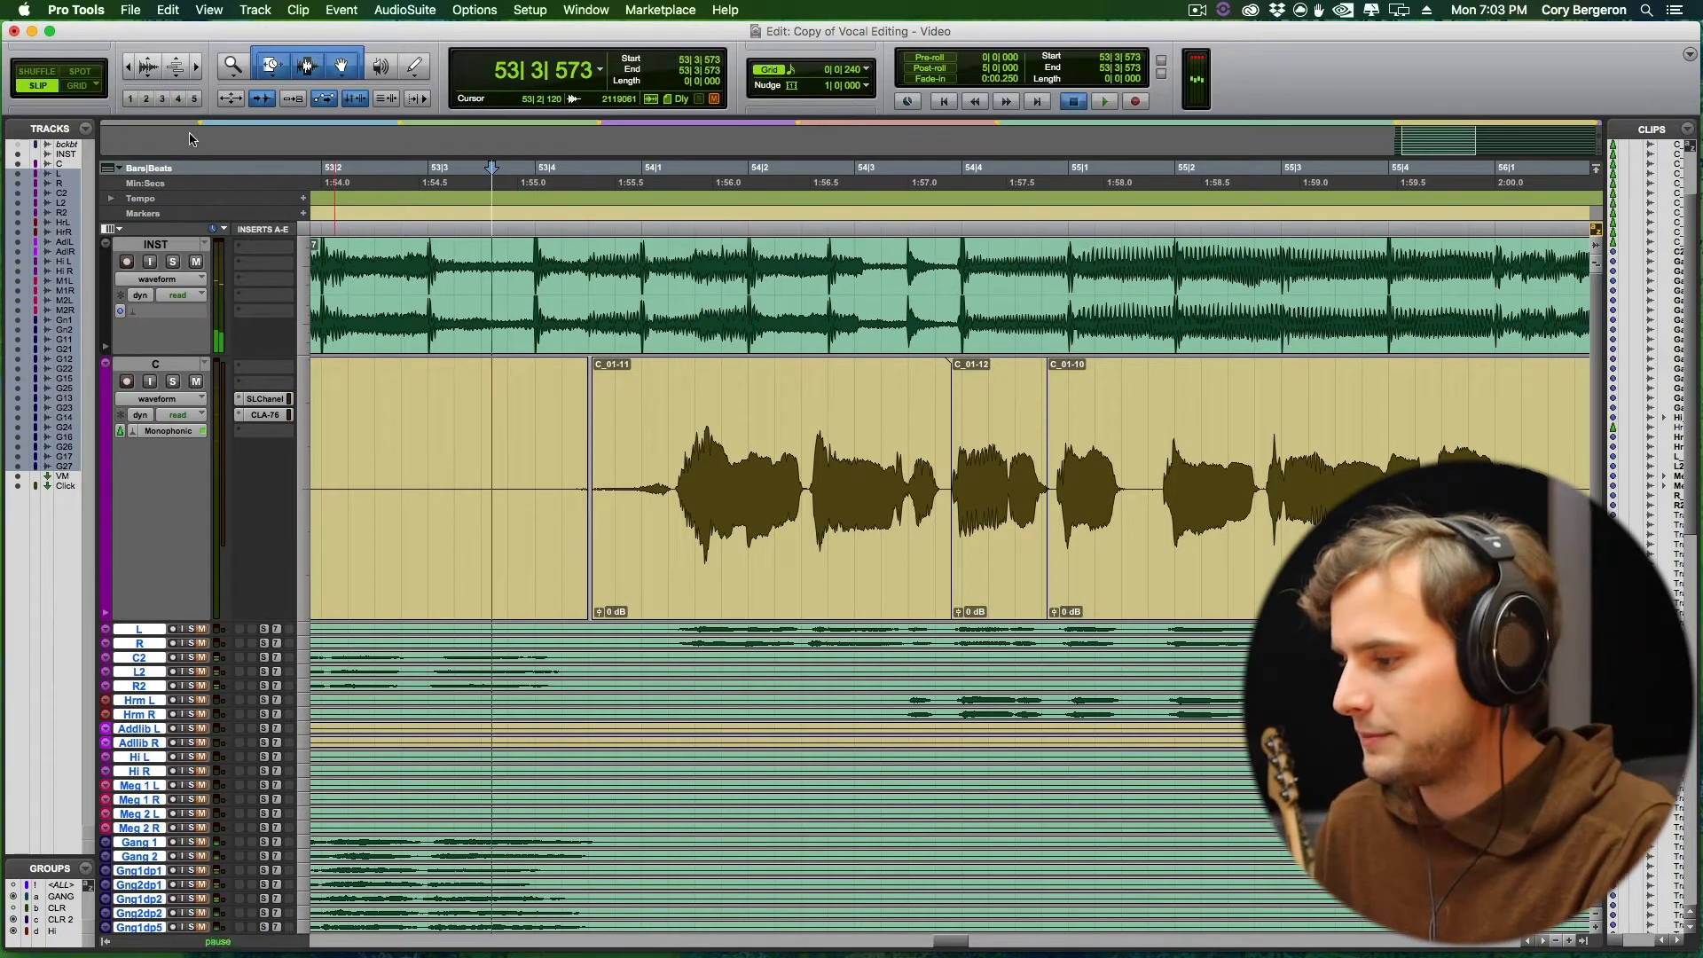
key("space")
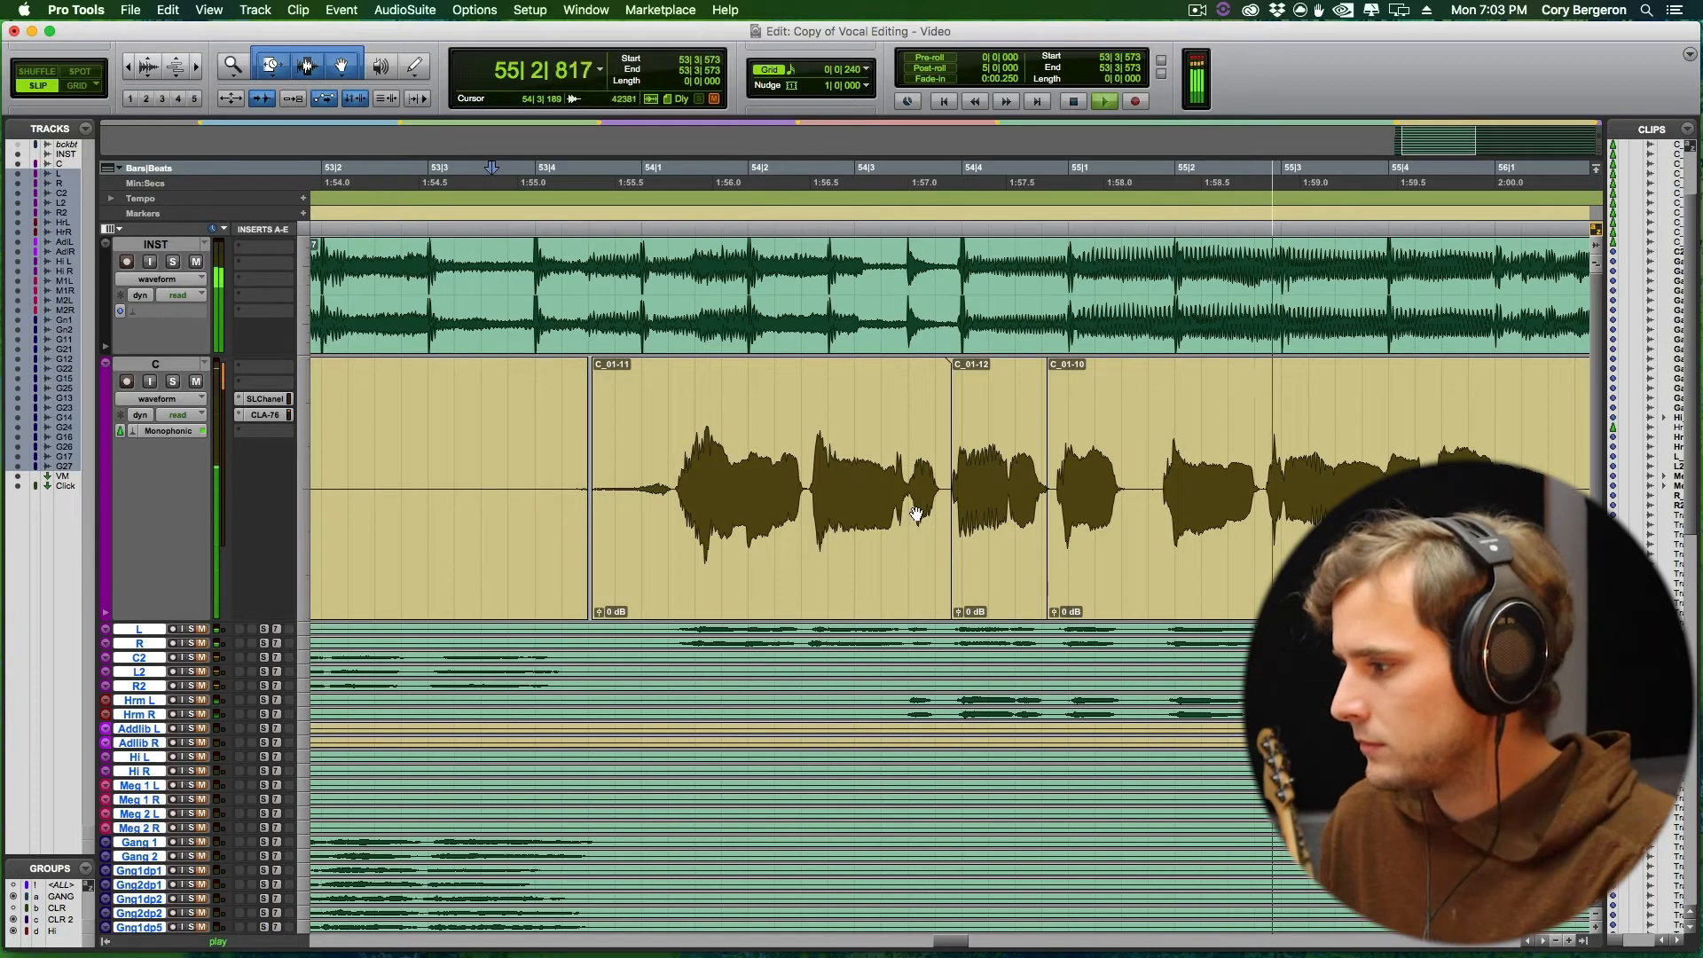
key("space")
Separate the single word around 55|1 from the rest of its clip and move it to start at 54|4|783.
left_click(1082, 521)
key("t")
key("t")
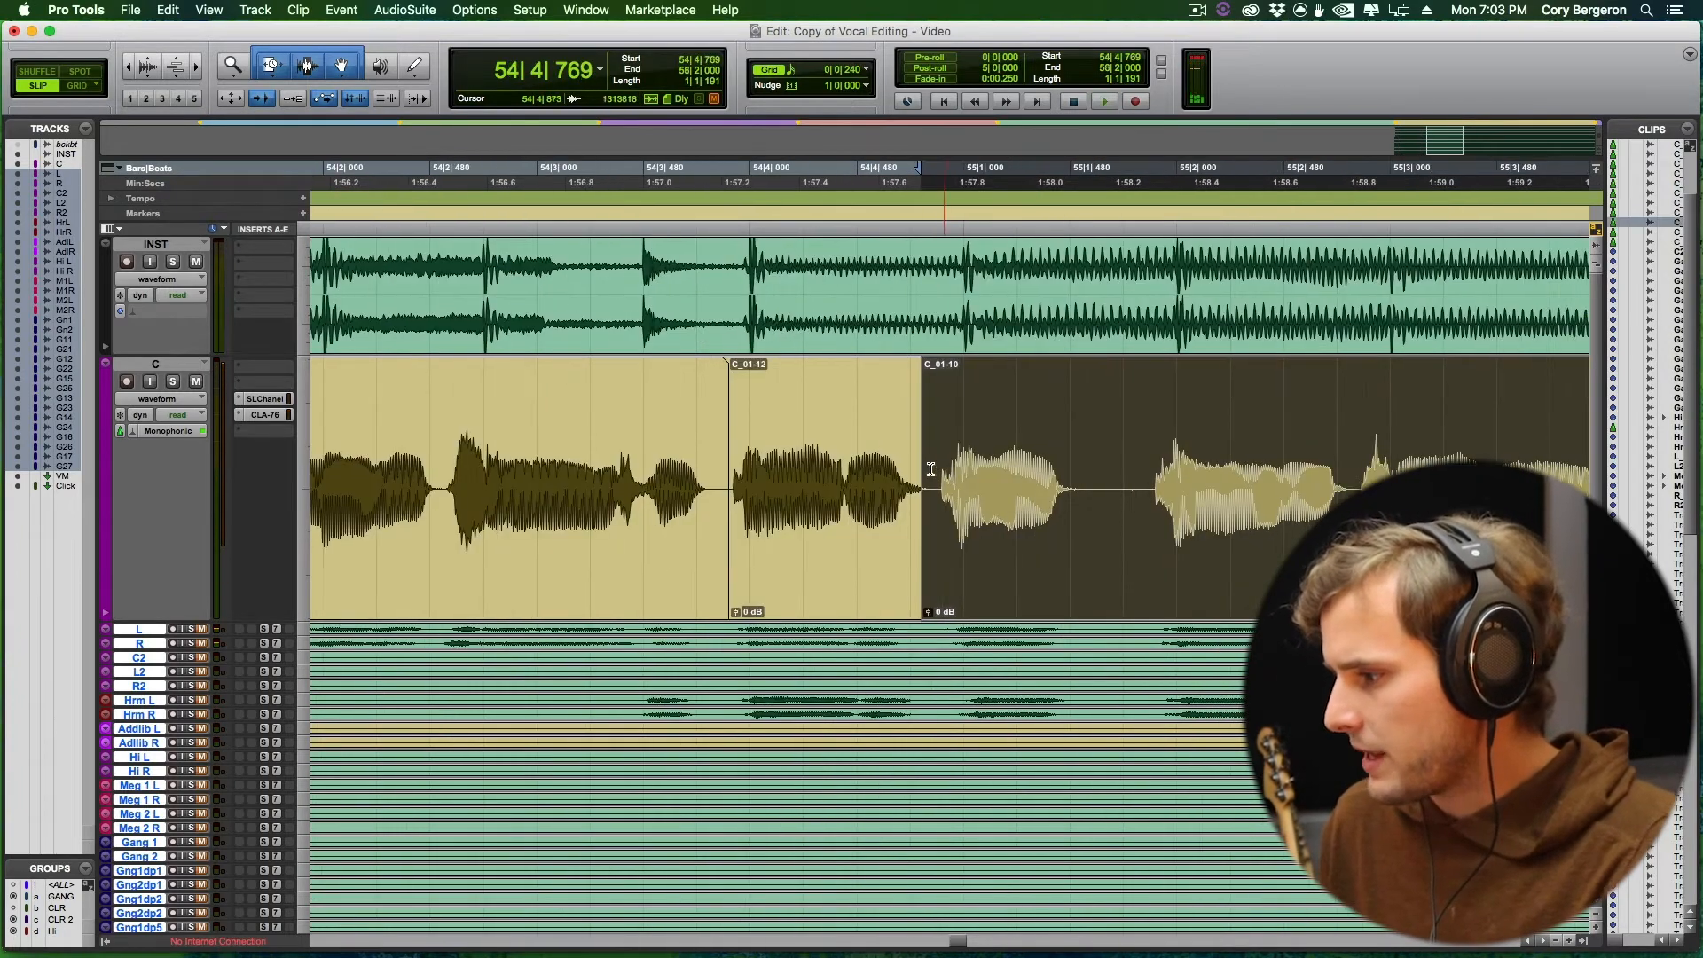
left_click(1107, 458)
key("b")
left_click_drag(923, 574, 930, 574)
Move the two-word clip near 54|4 on track C to start at 54|3|877, and listen through the phrase.
key("r")
left_click(760, 537)
key("t")
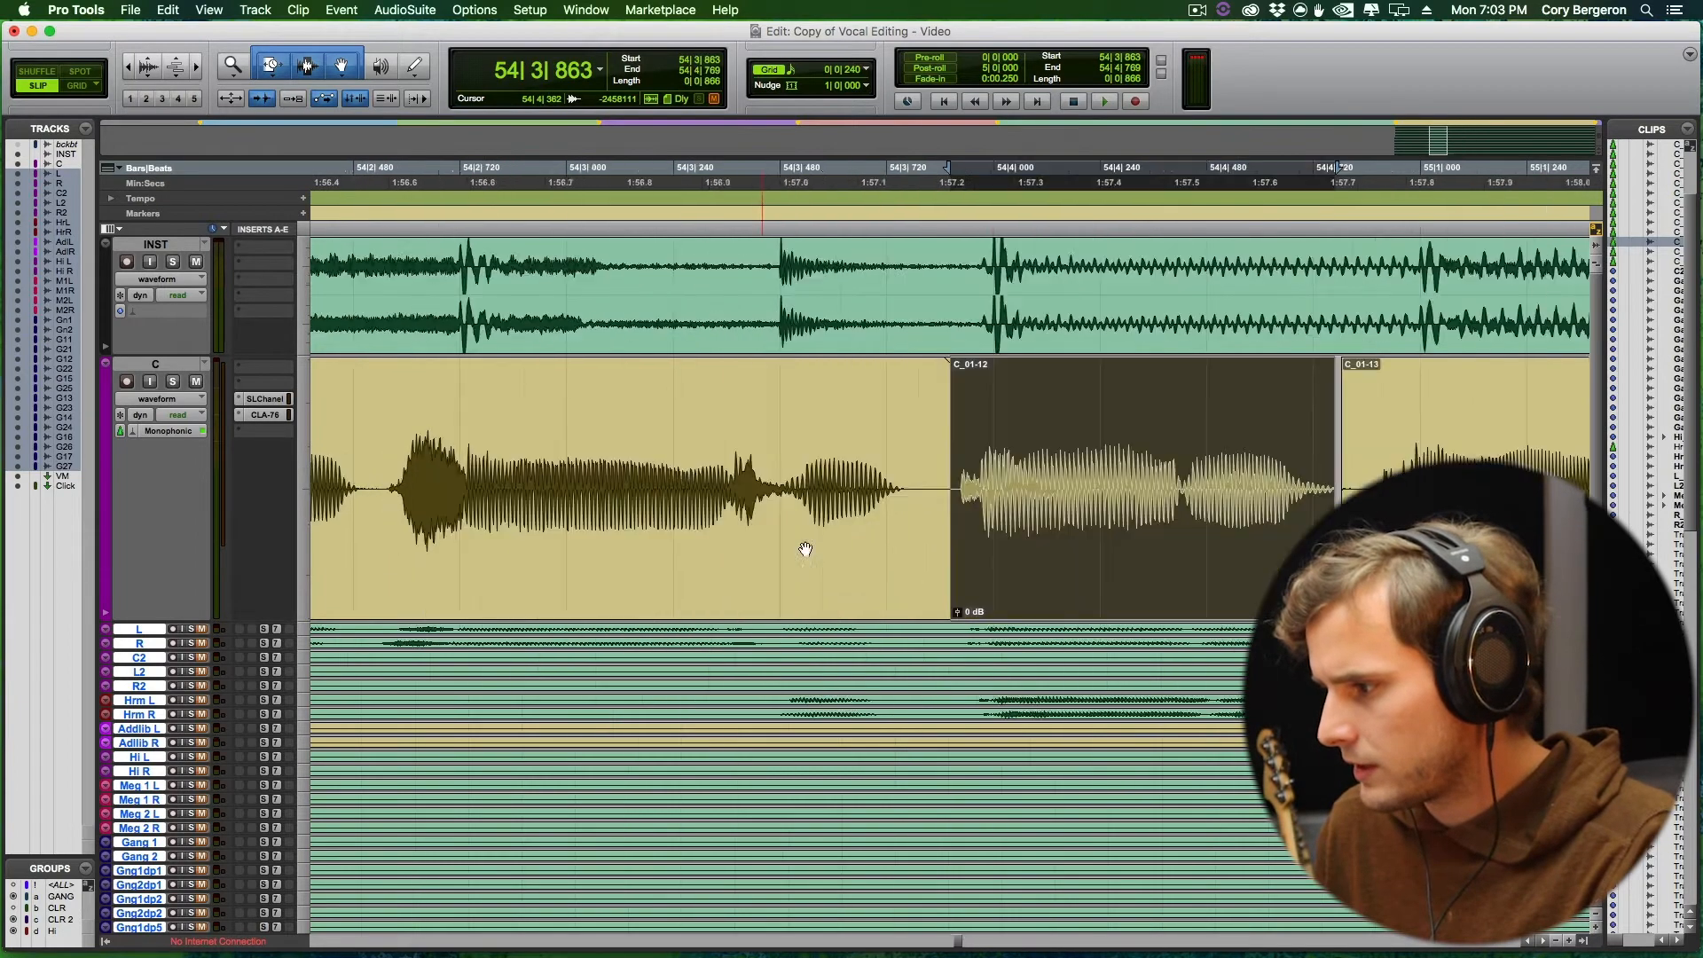
left_click_drag(1043, 557, 1049, 558)
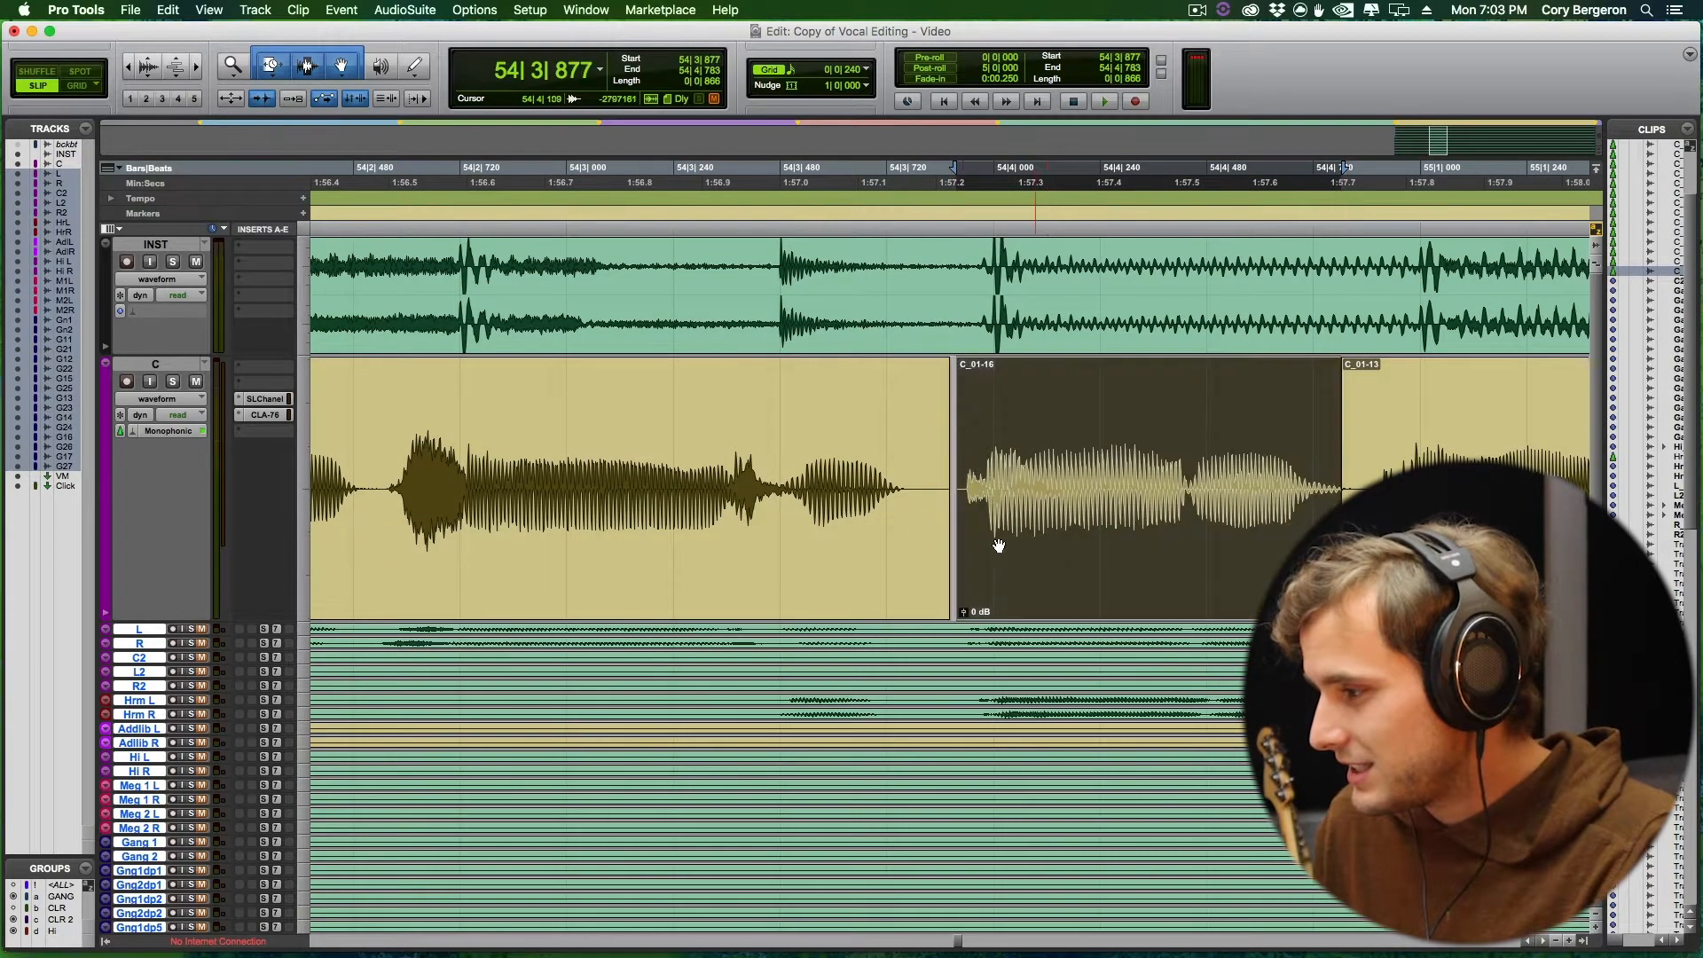
key("r")
key("r")
left_click(425, 419)
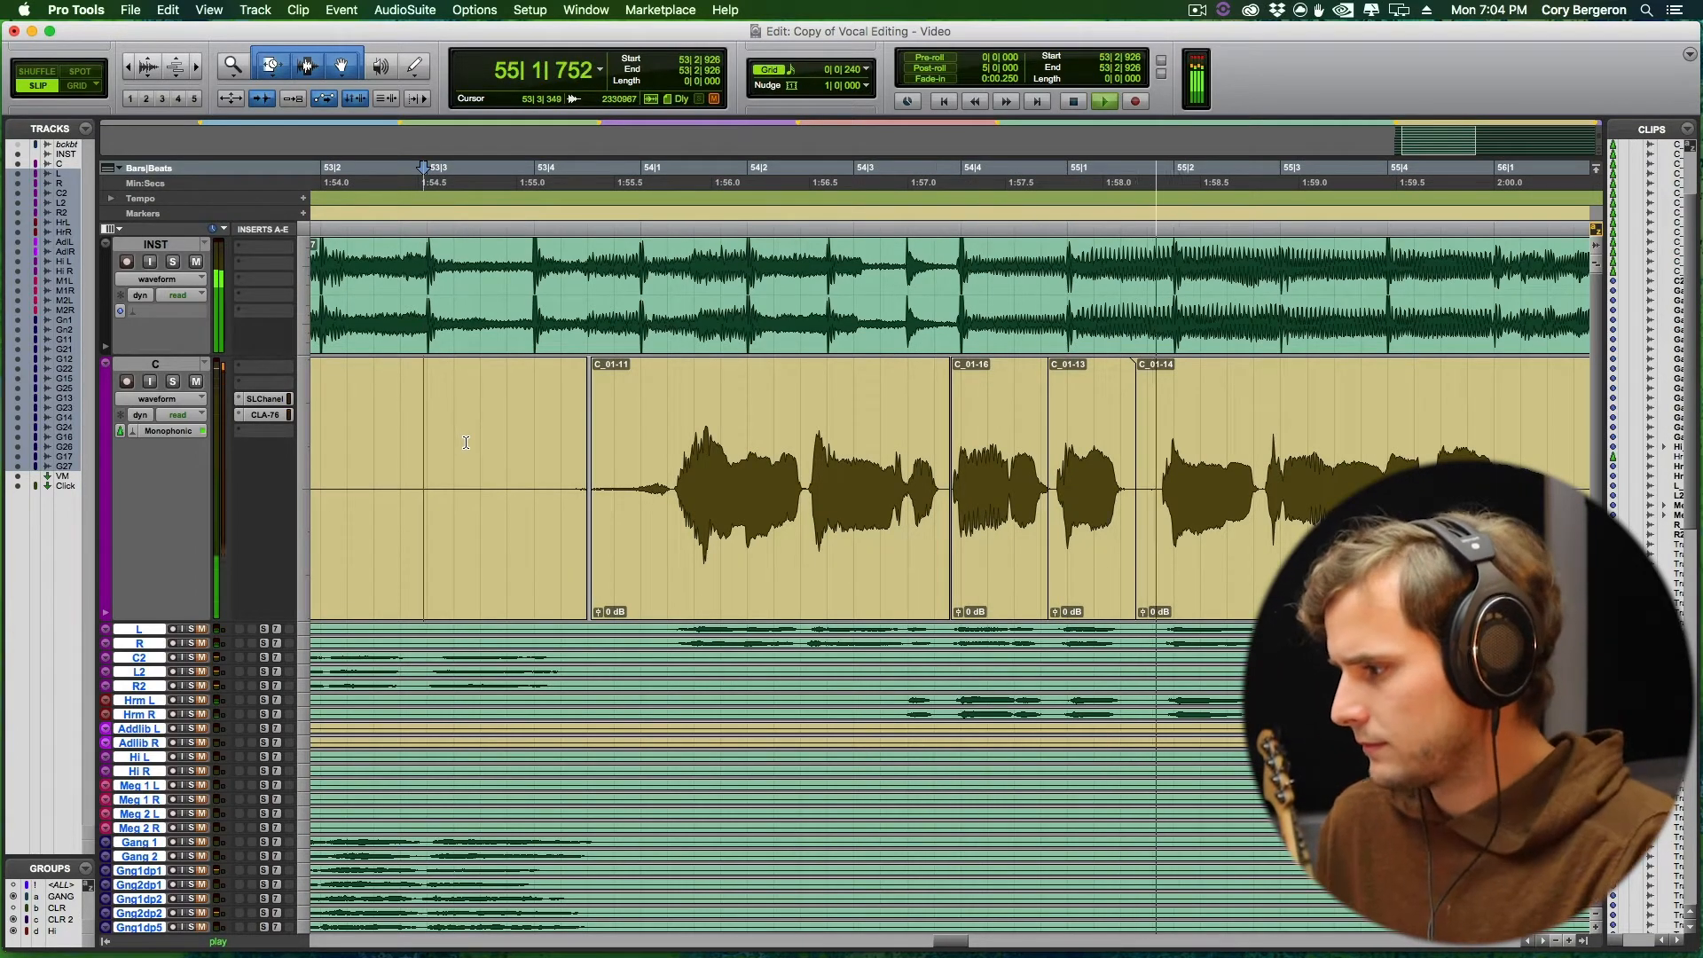
scroll(461, 441, "right", 4)
scroll(461, 441, "right", 5)
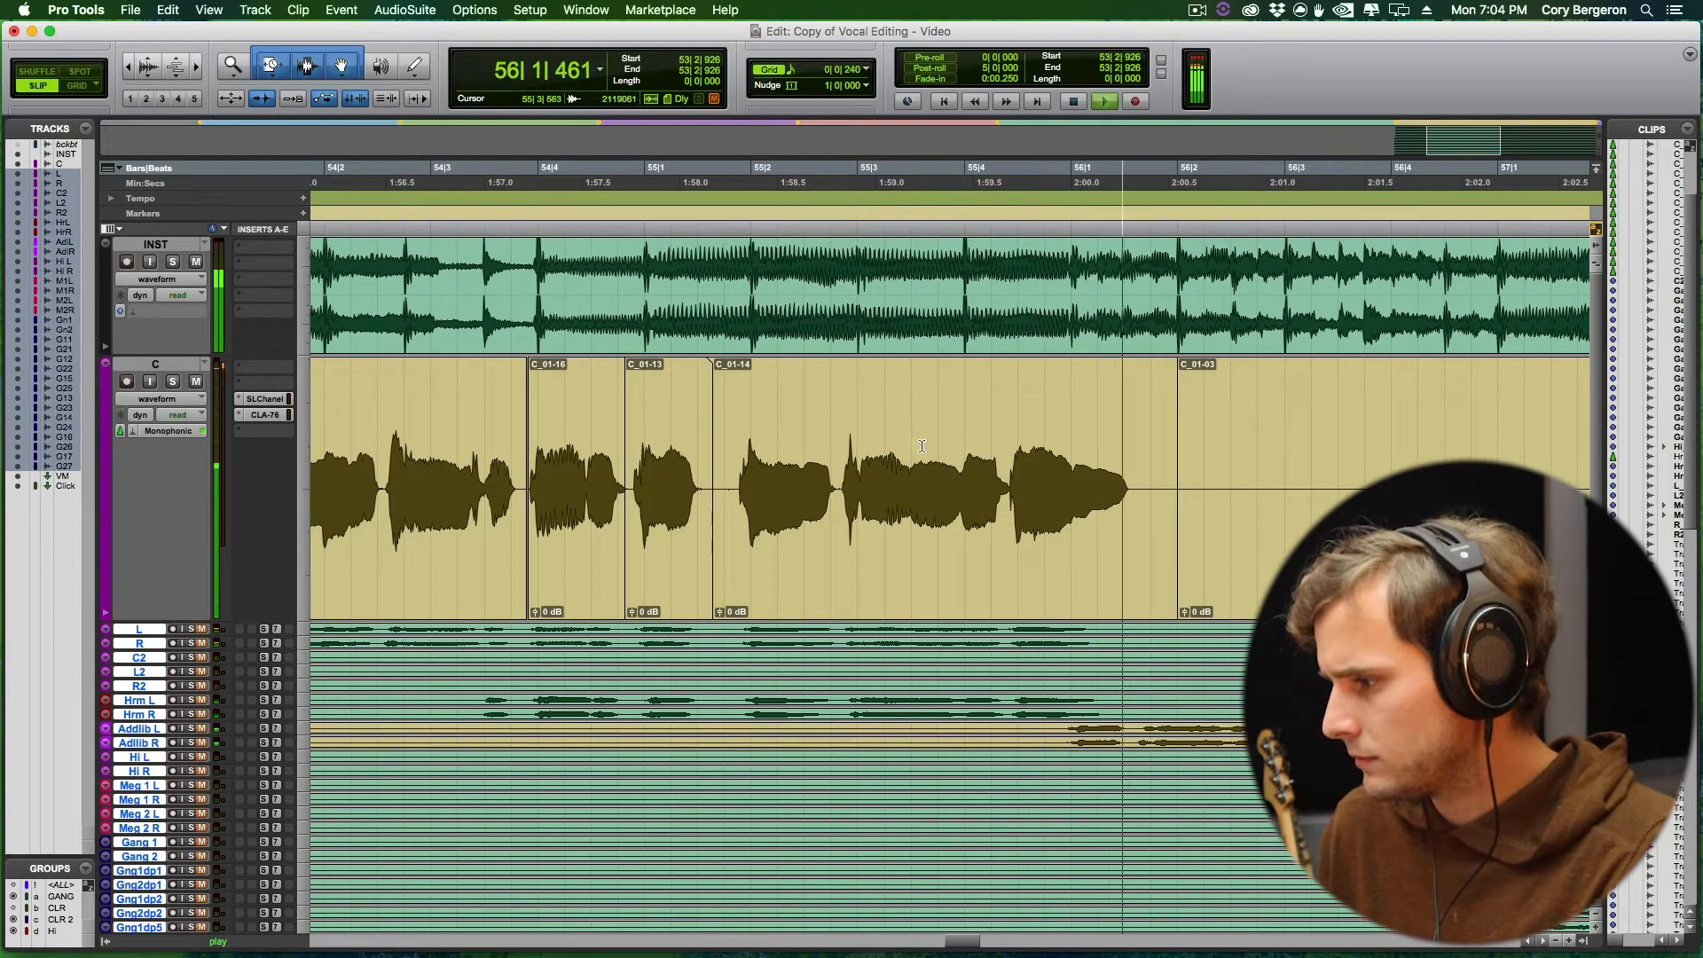
key("space")
Separate the last word of track C's first phrase, move it to start at 55|4|430, and play the phrase.
left_click(919, 453)
key("t")
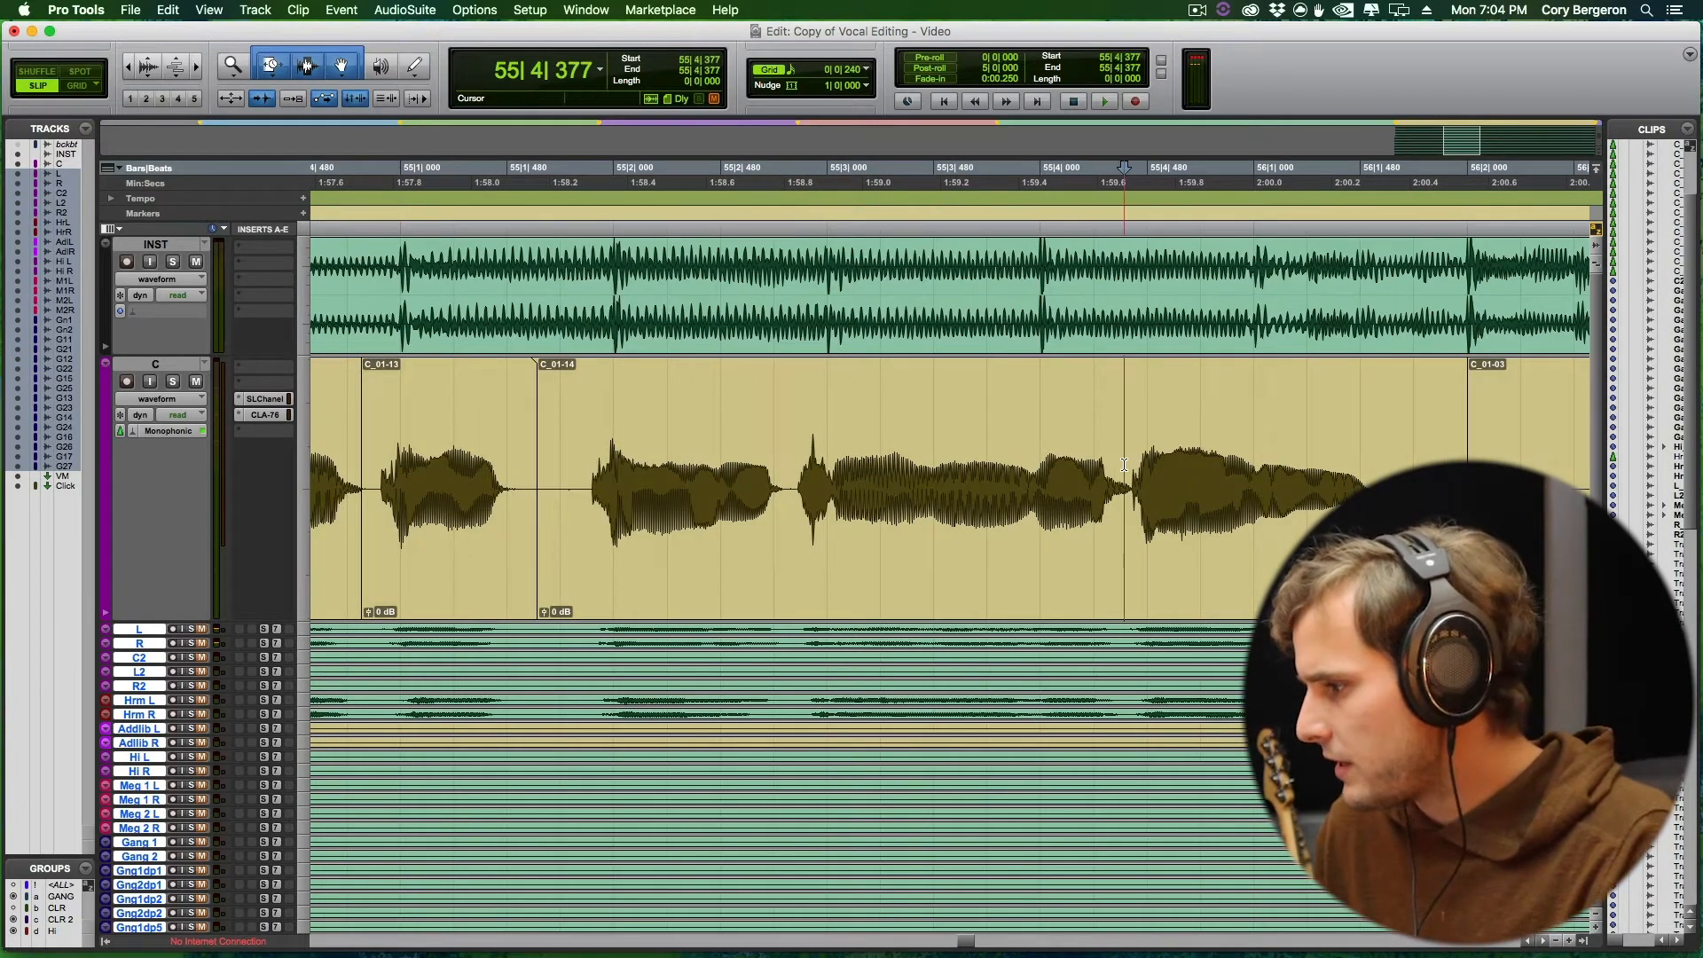
key("t")
left_click(1121, 541)
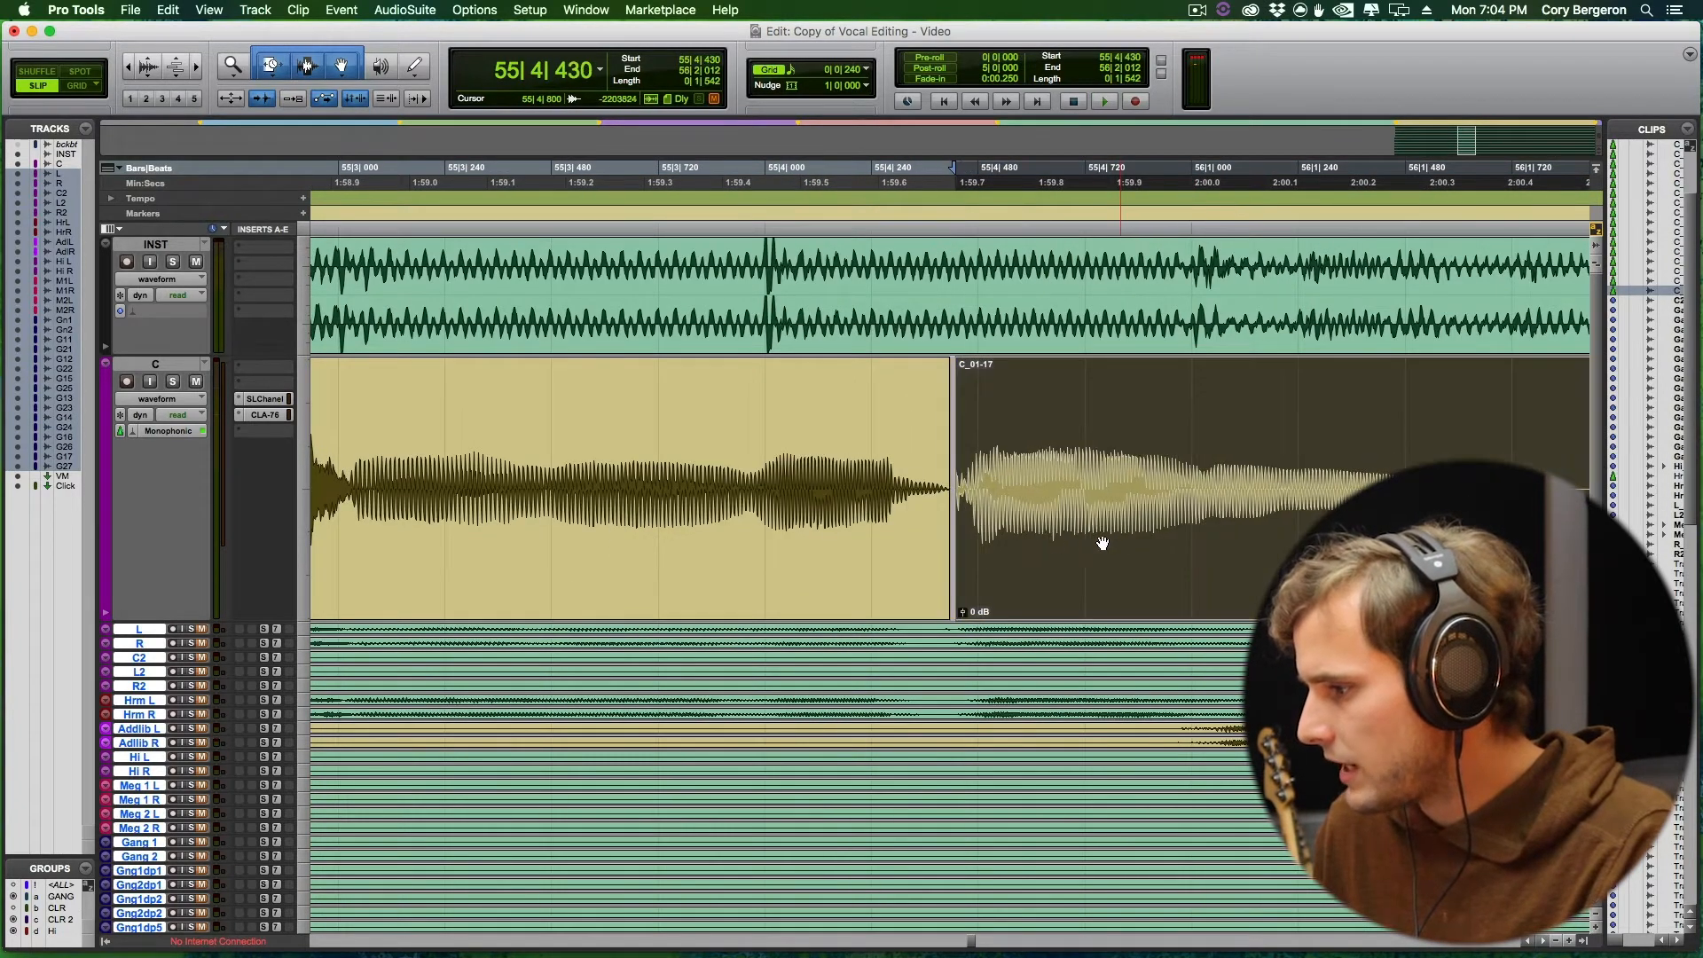
key("r")
key("r")
key("r")
left_click(486, 452)
key("space")
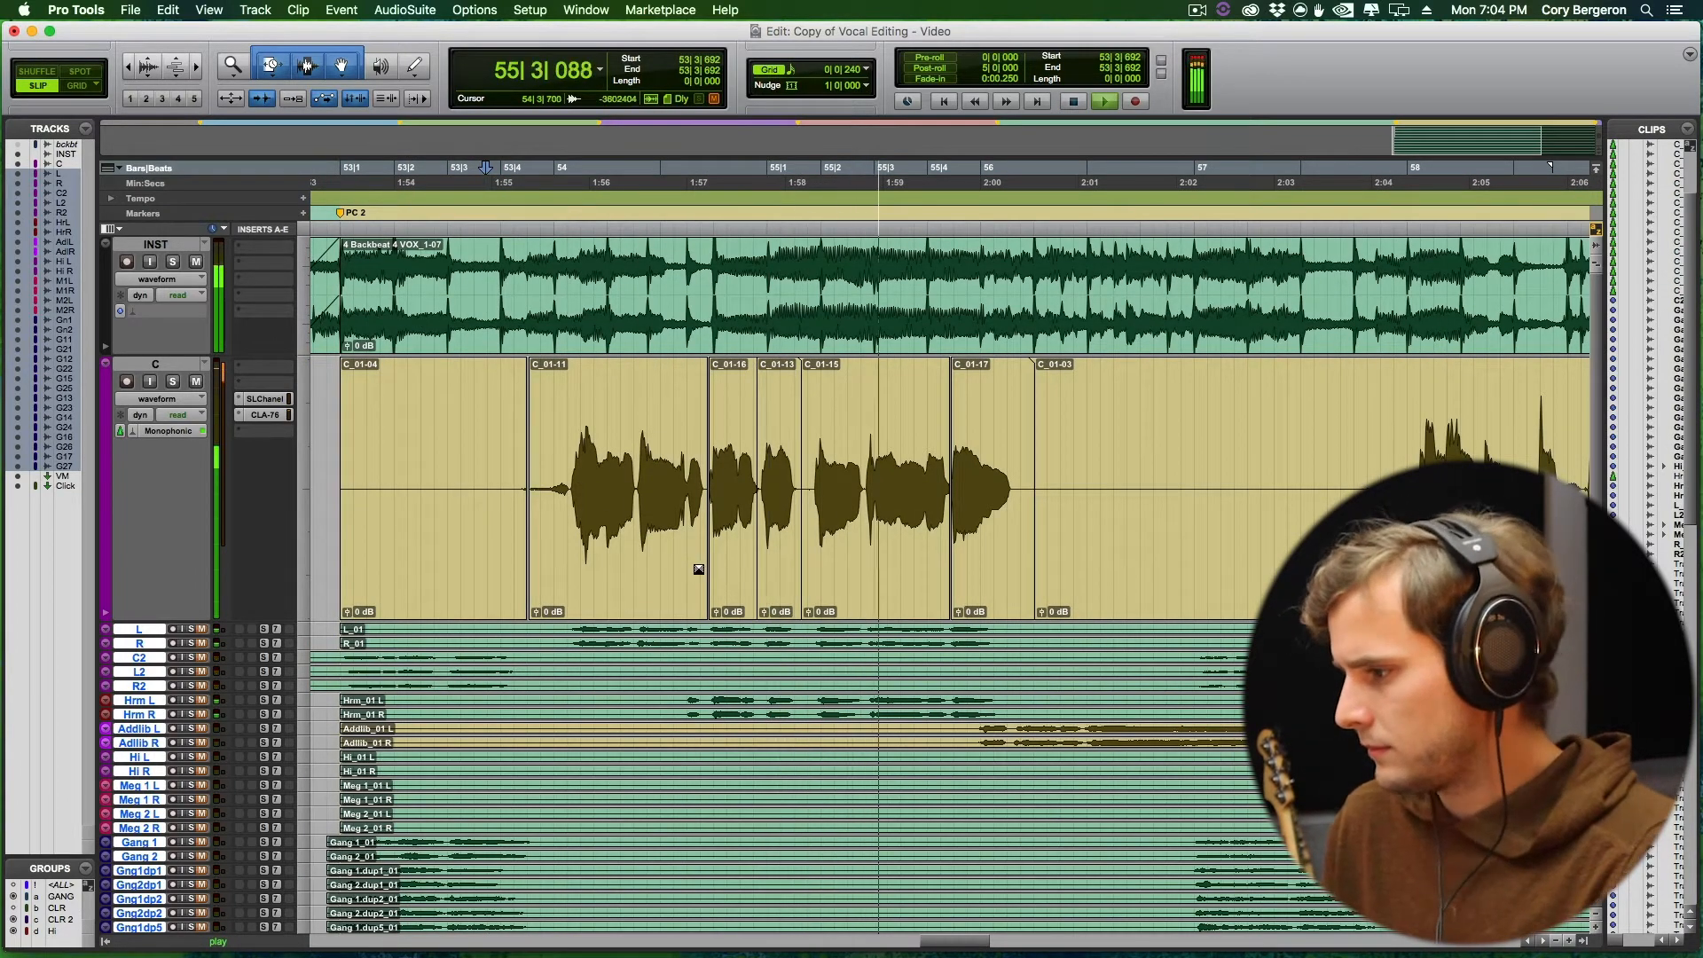
key("space")
Shift the single-word clip that starts at 54|4|783 slightly later, and audition the phrase.
left_click(781, 550)
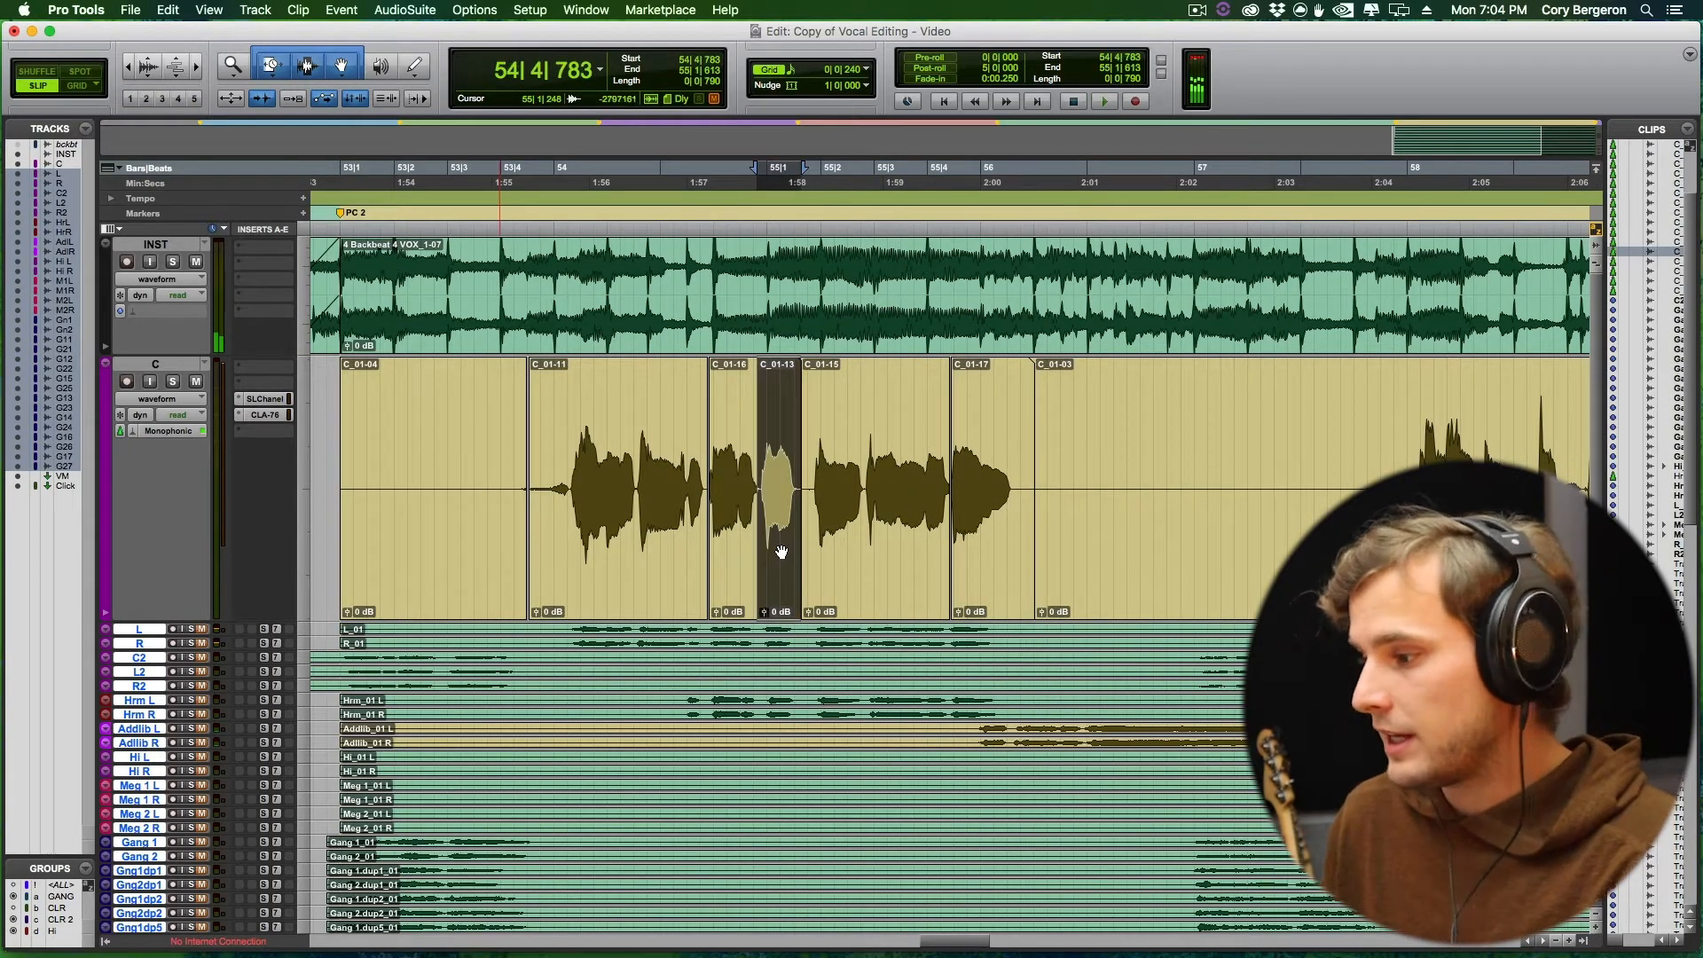
key("t")
key("t")
key("t")
scroll(861, 509, "right", 5)
left_click_drag(686, 548, 695, 547)
key("r")
key("r")
key("r")
left_click(599, 455)
key("space")
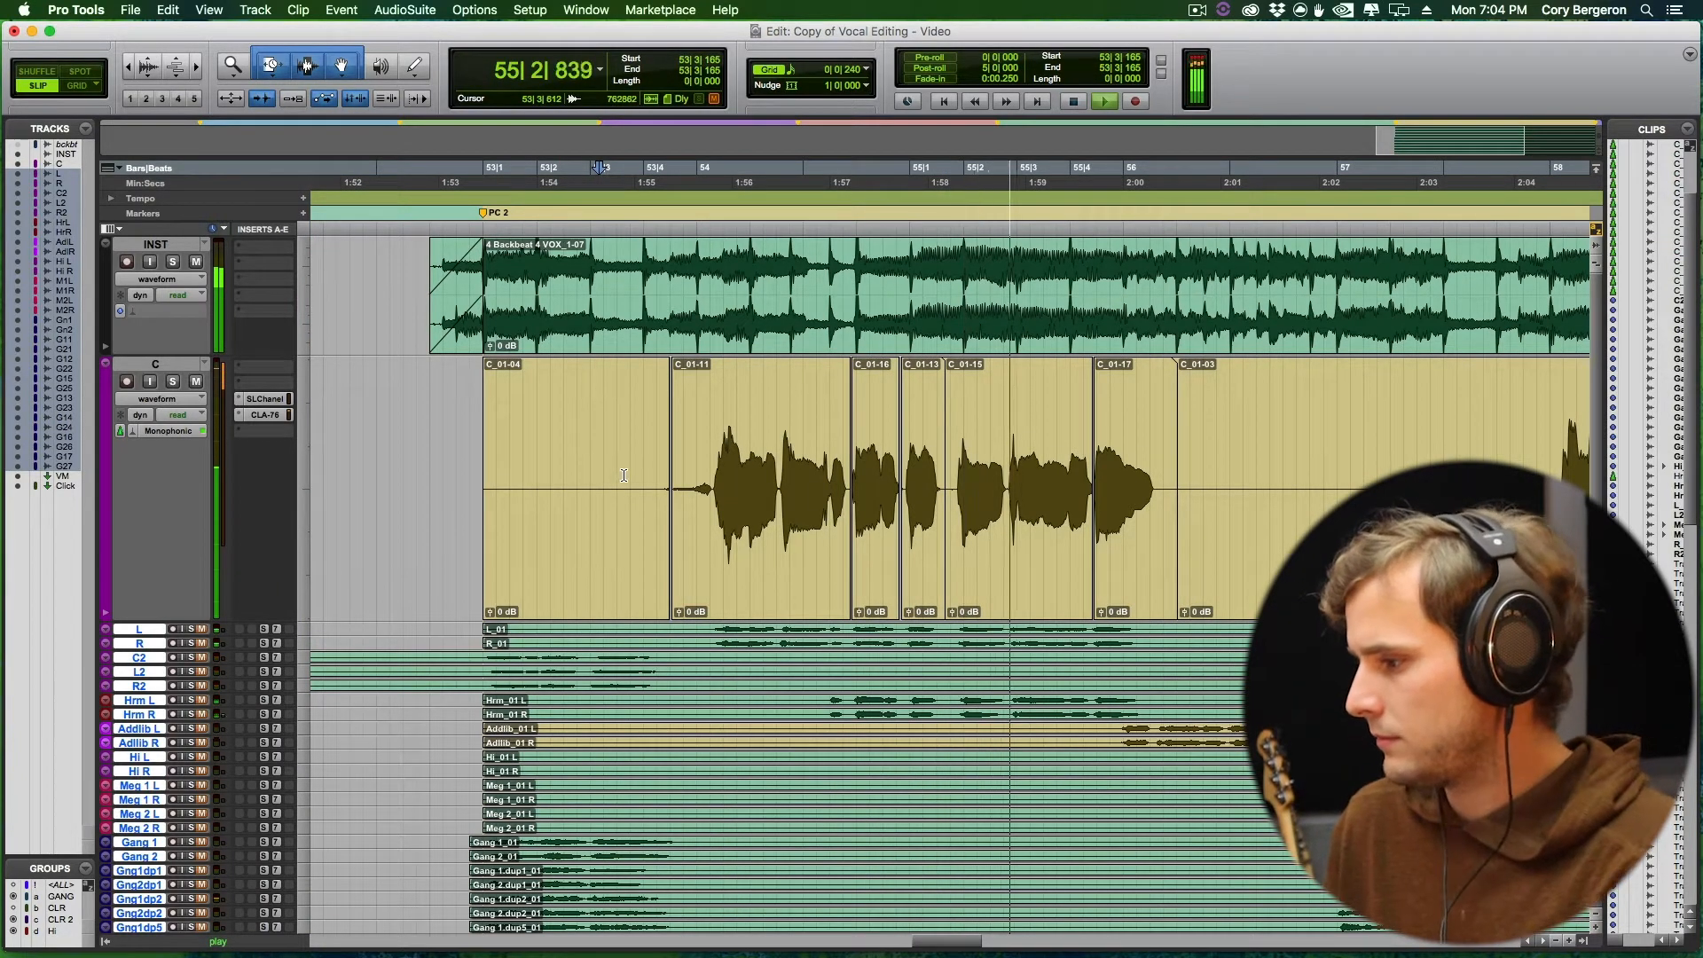
key("space")
Shift the two-word clip that starts at 54|3|877 slightly later, and play back the phrase.
left_click(884, 547)
key("t")
key("t")
scroll(842, 559, "right", 3)
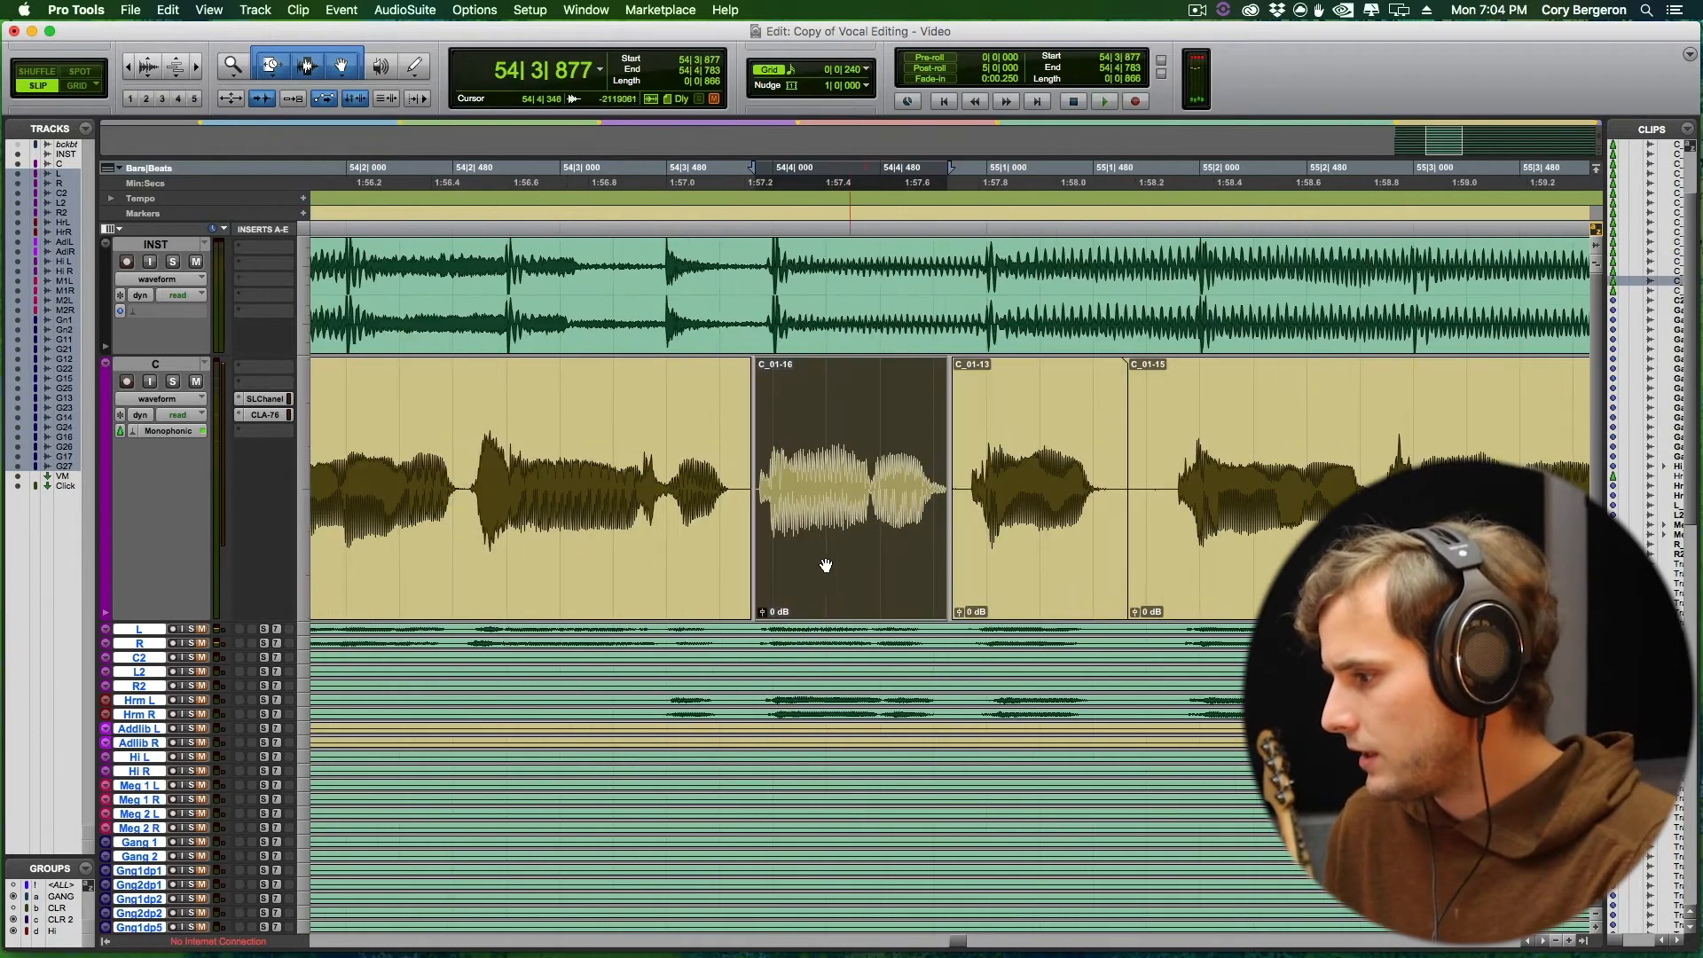
left_click_drag(830, 558, 833, 566)
key("r")
left_click(377, 479)
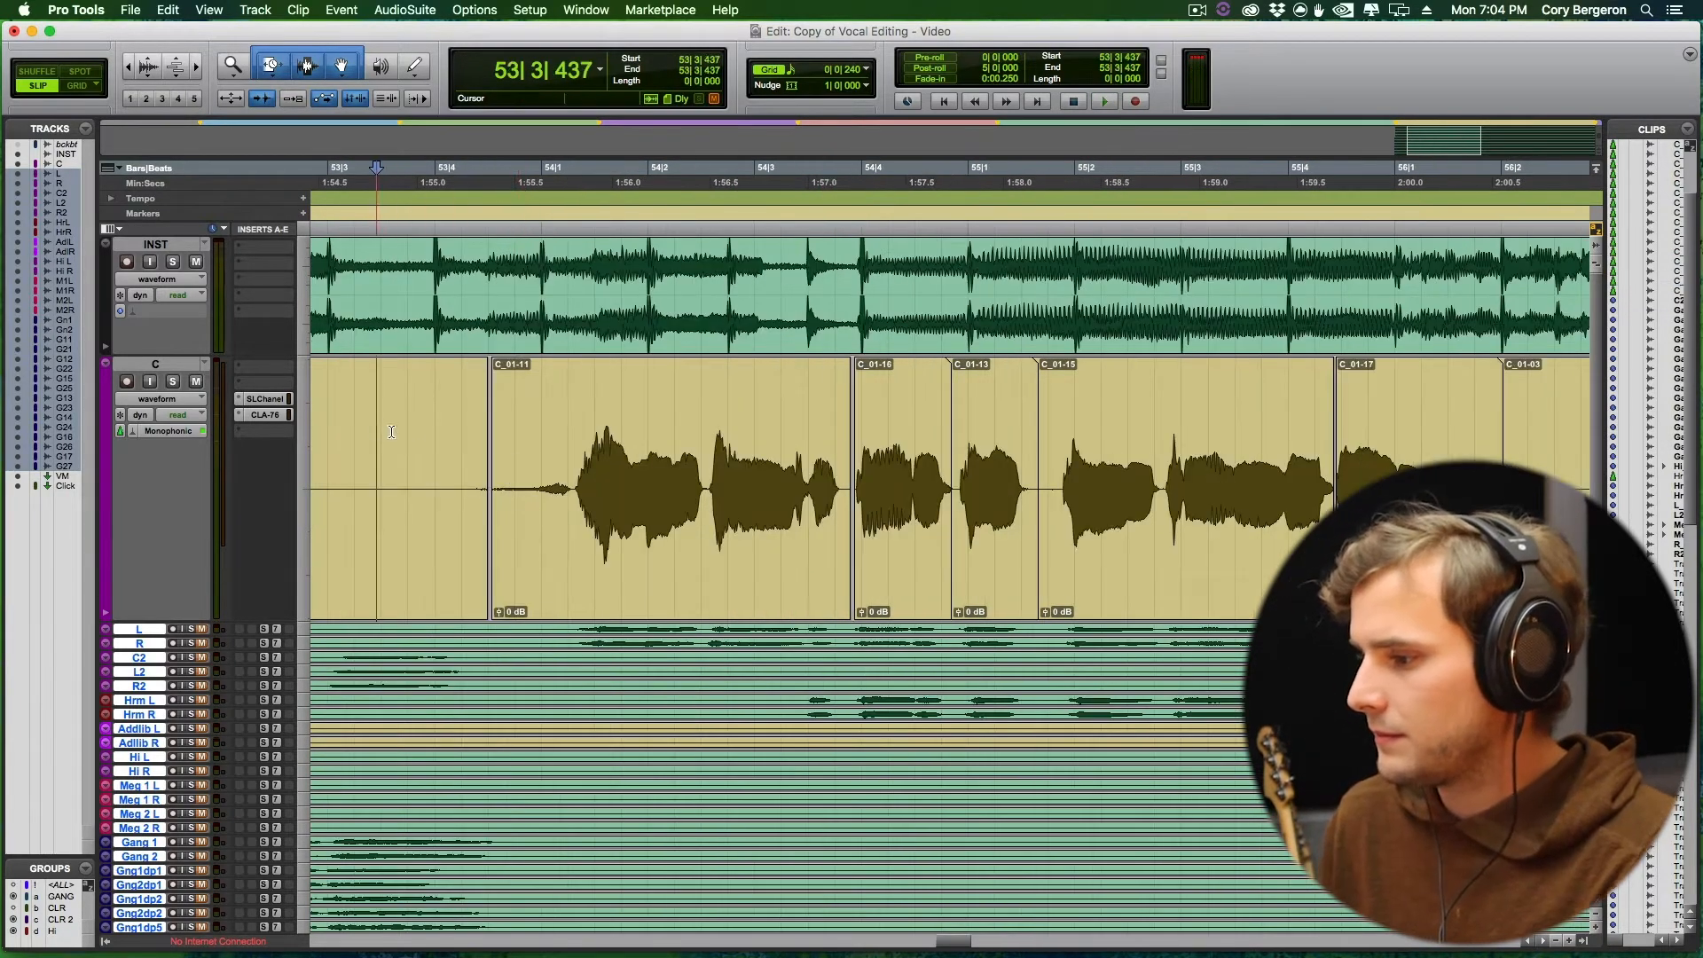
key("space")
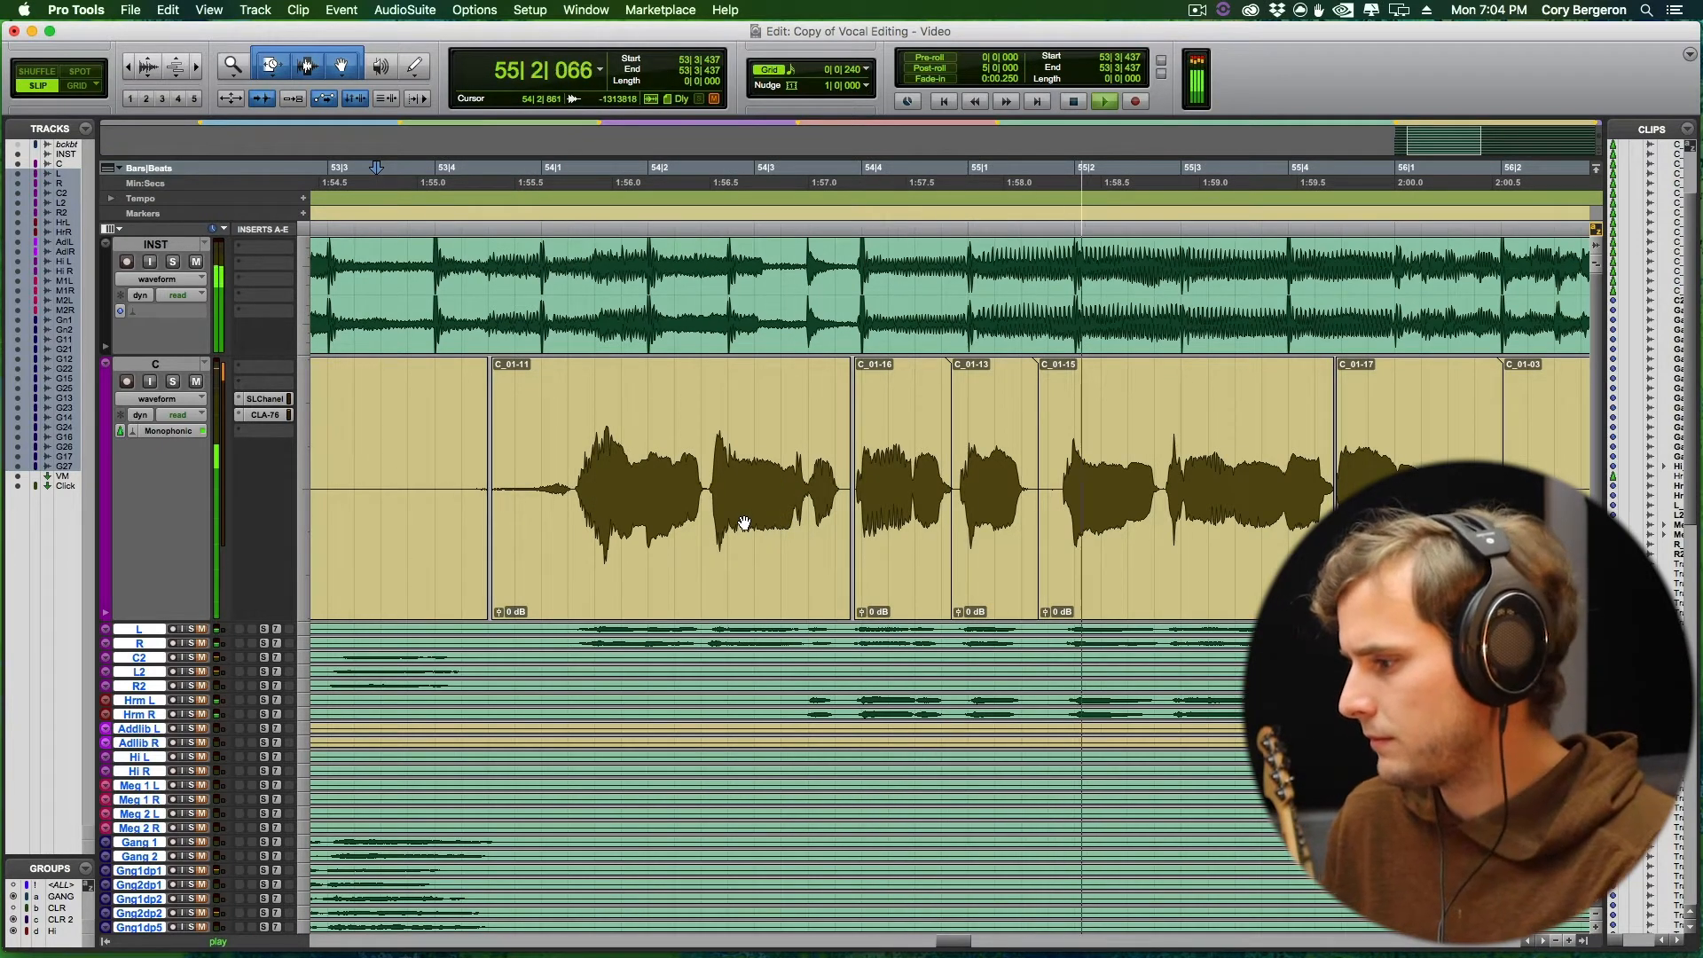
scroll(750, 494, "right", 4)
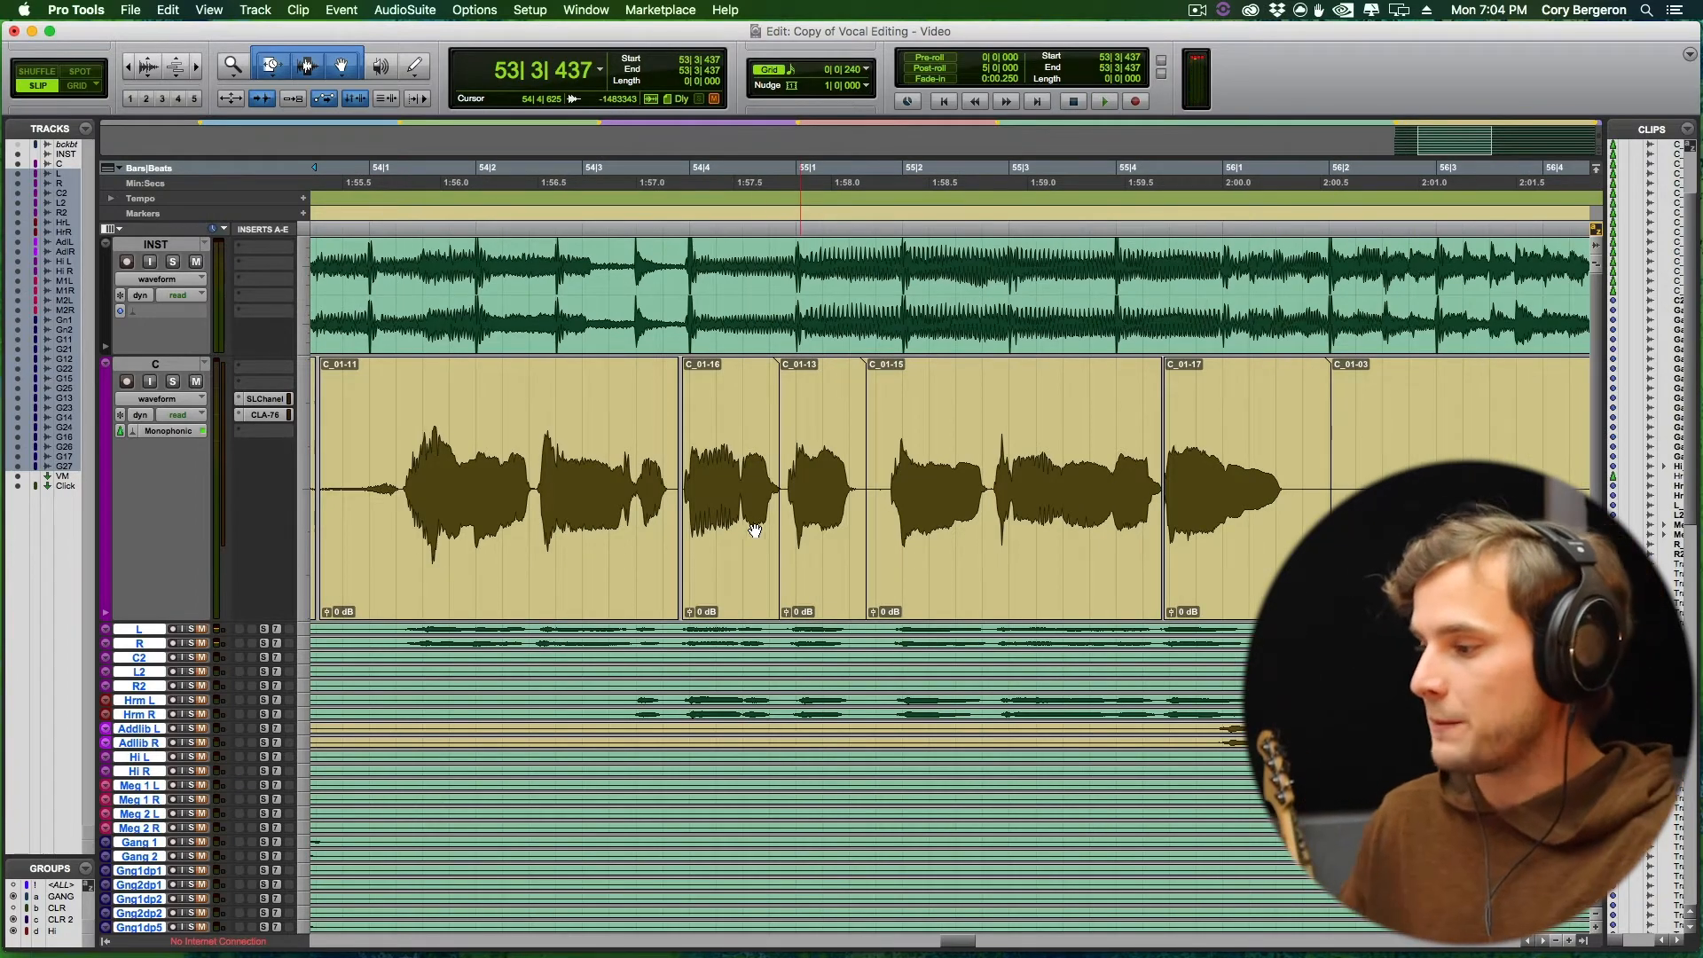
Switch track C to the playlists view and set the trimmer back to standard trimming.
key("r")
scroll(760, 526, "right", 1)
left_click(177, 400)
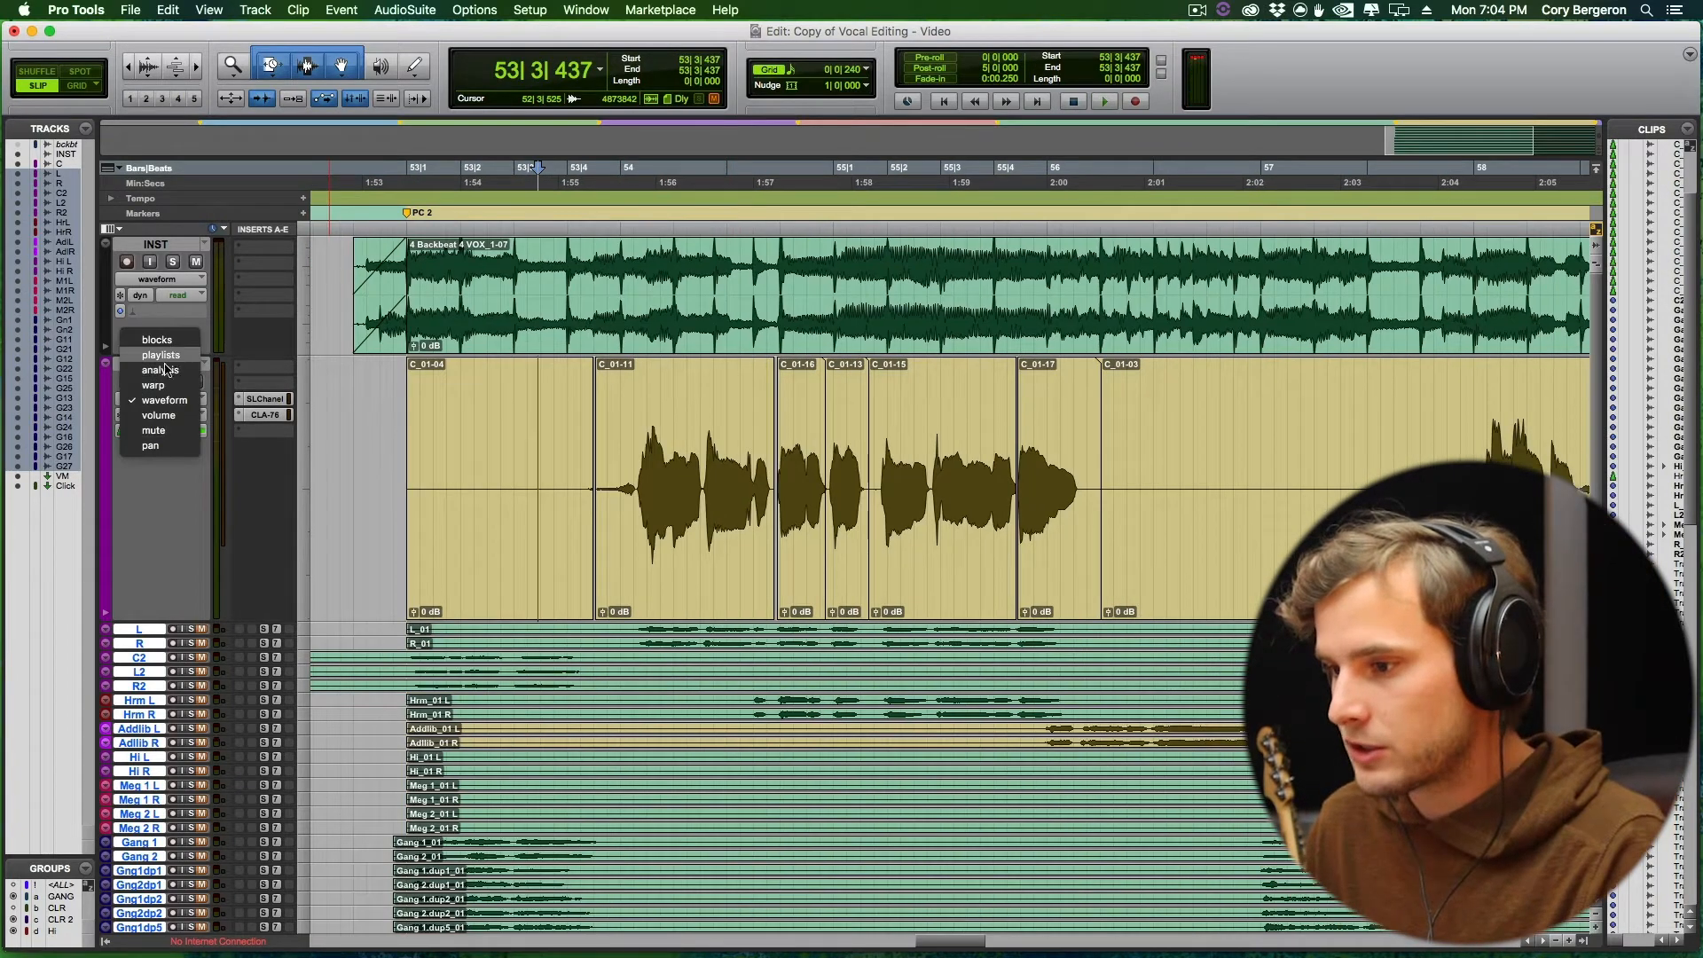
left_click(162, 357)
right_click(275, 67)
left_click(289, 74)
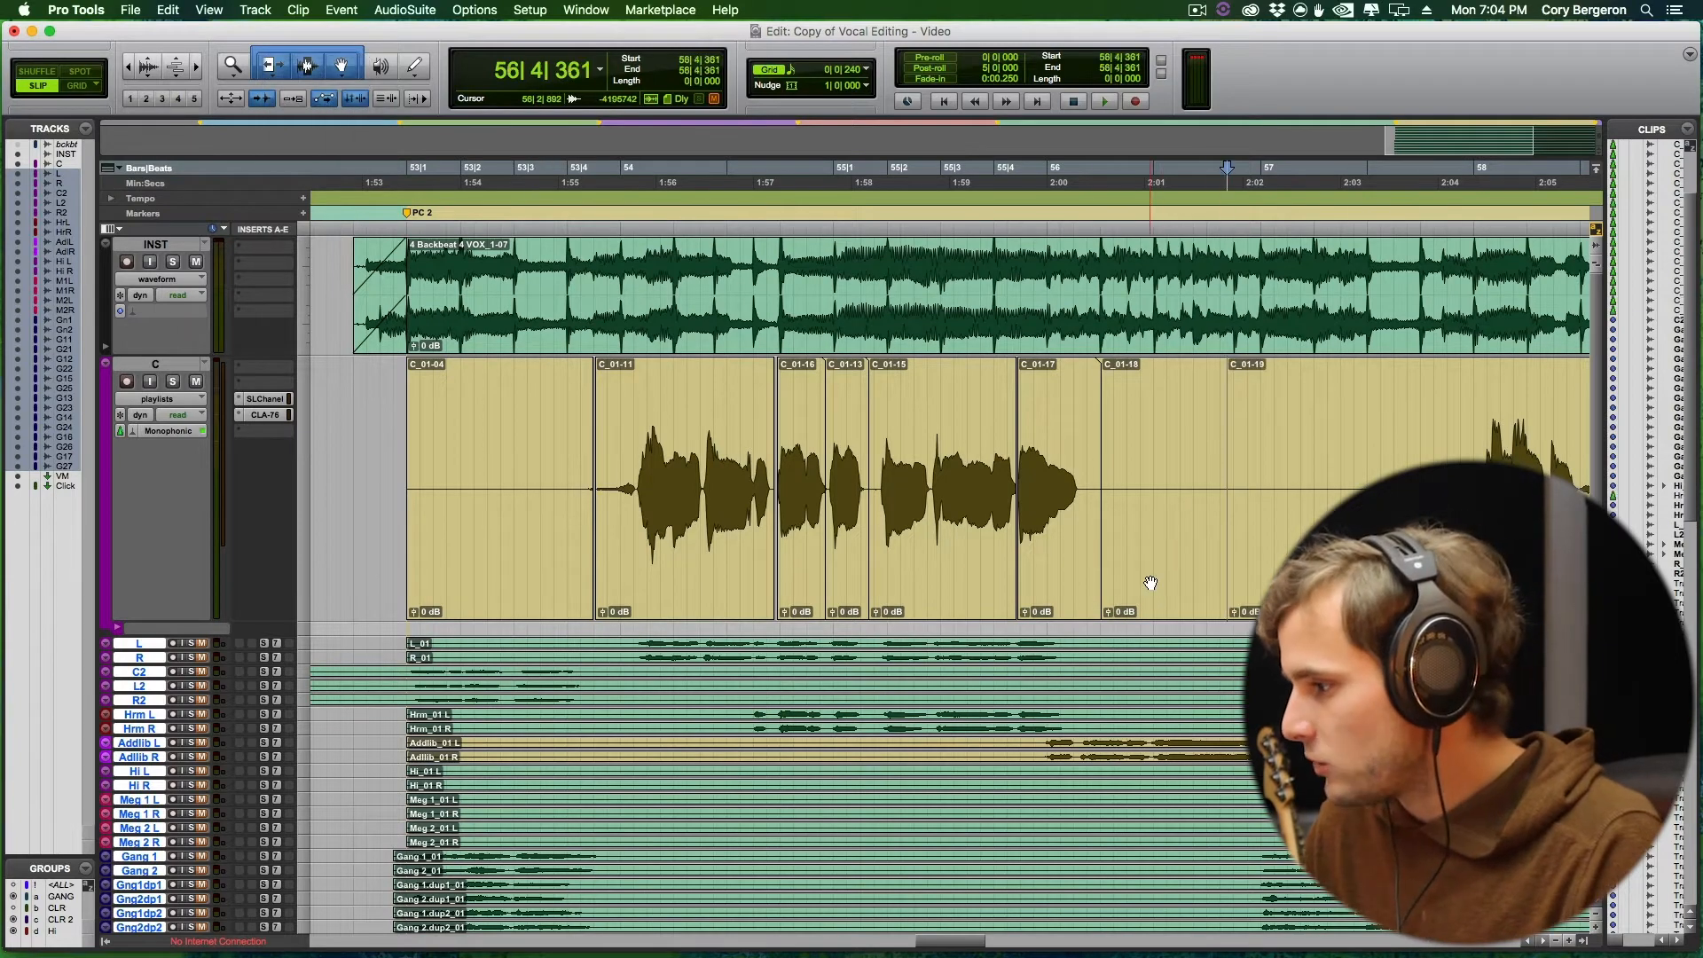
Copy the silent clip ending at 56|4|361 into a new playlist lane and extend it back to expose the unedited first phrase.
left_click_drag(1151, 583, 480, 635)
left_click(596, 635)
scroll(596, 621, "right", 2)
Select the edited first-phrase clips from 53|4|516 to 56|2|012 and compare them with the unedited take by soloing its lane.
left_click(597, 597)
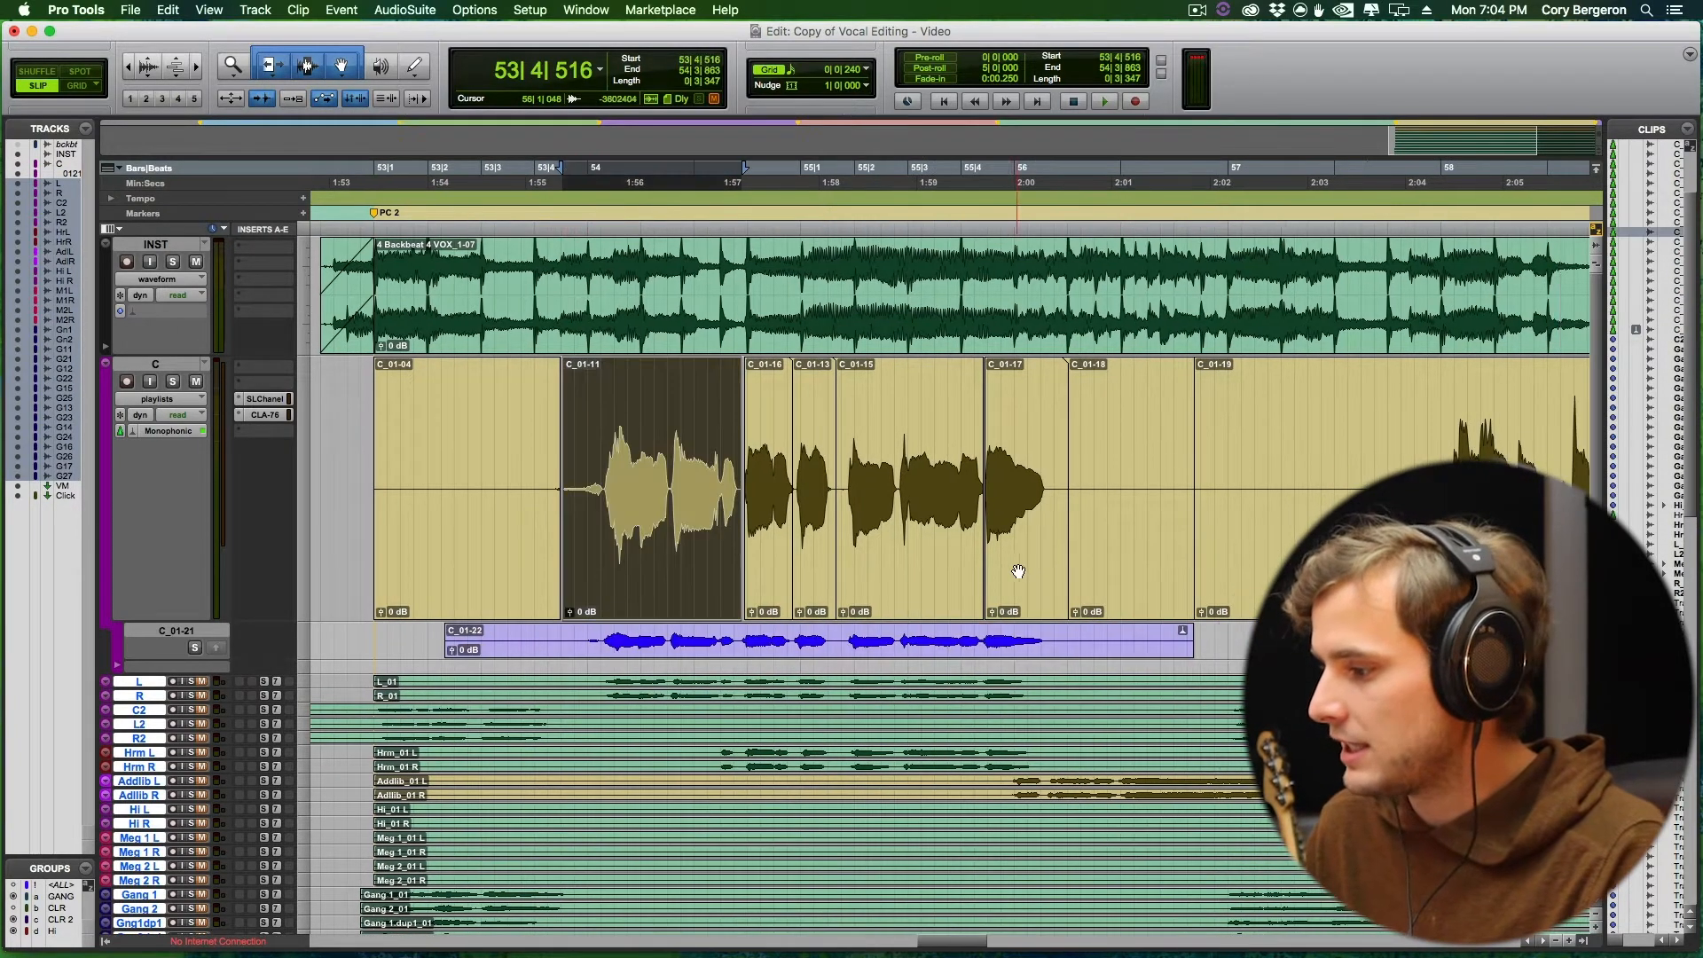
left_click(1015, 570, "shift")
scroll(745, 590, "right", 2)
left_click(196, 648)
key("space")
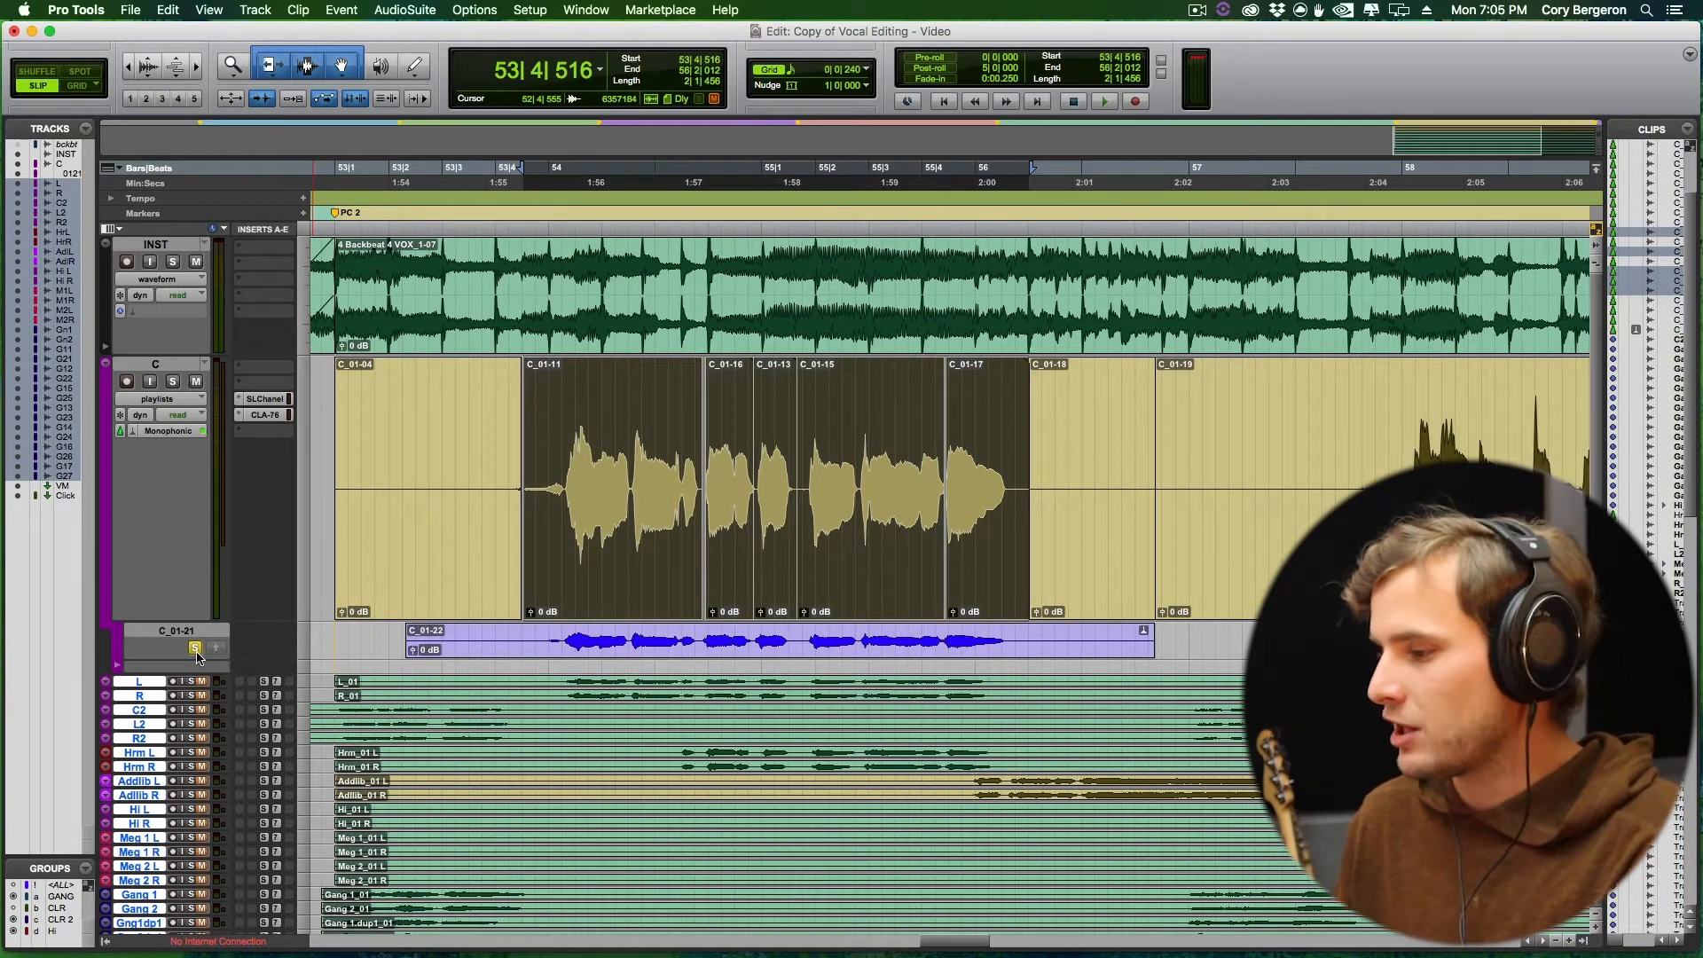
key("space")
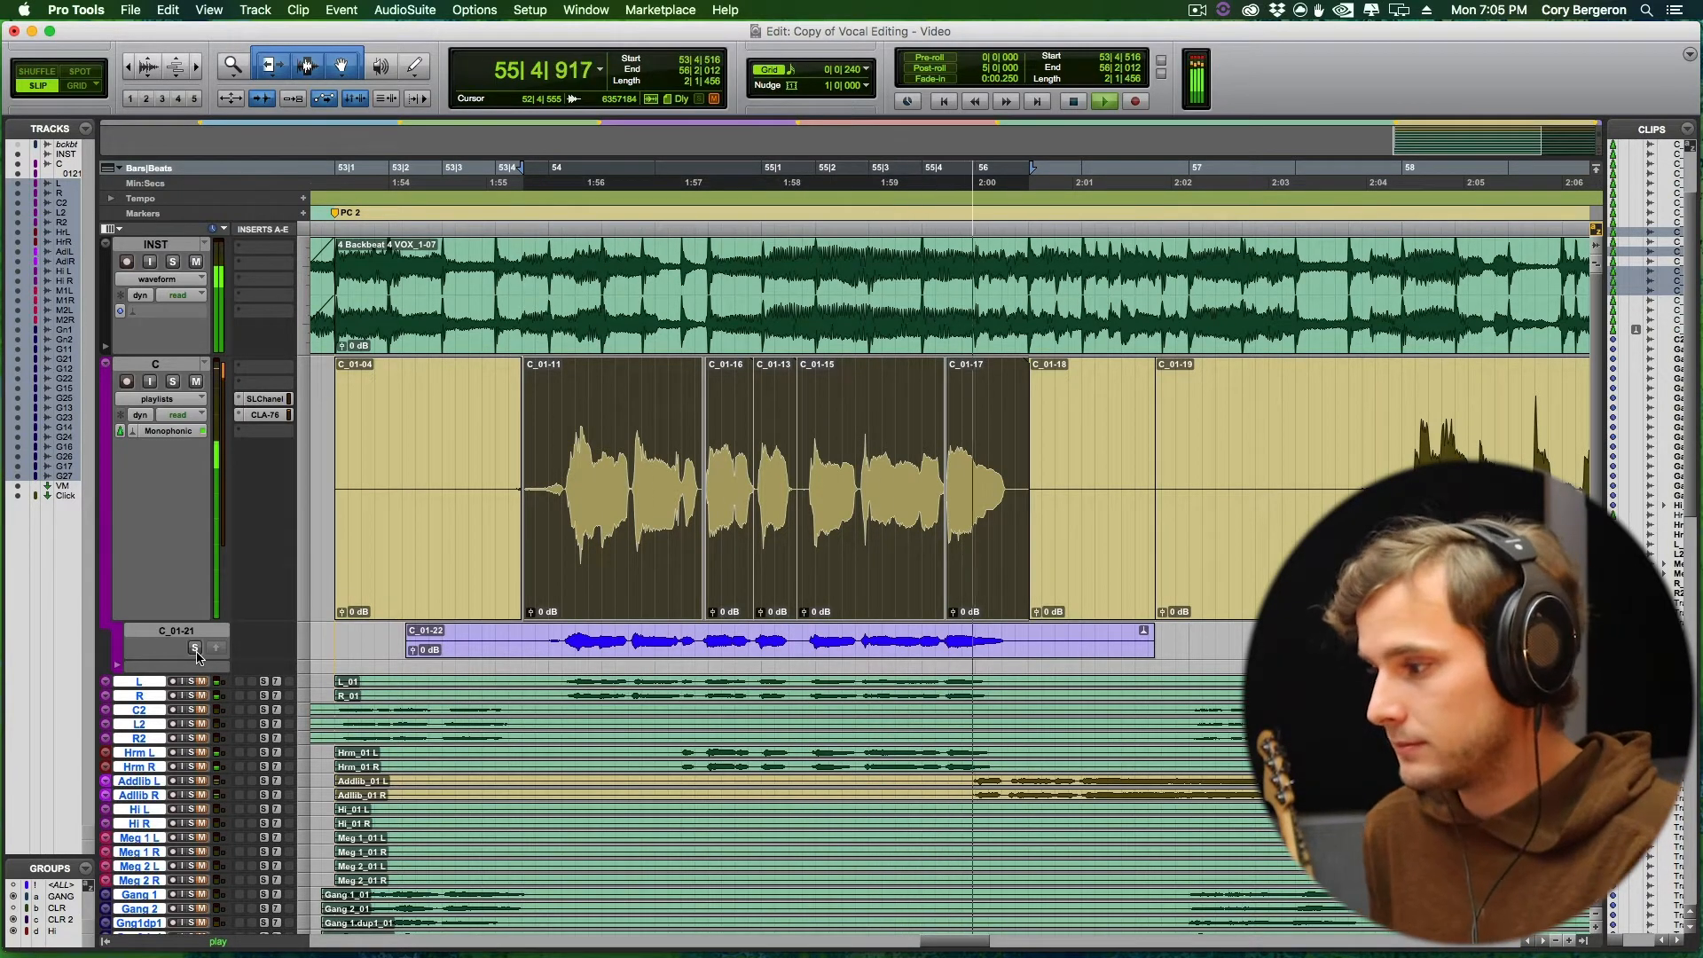
key("space")
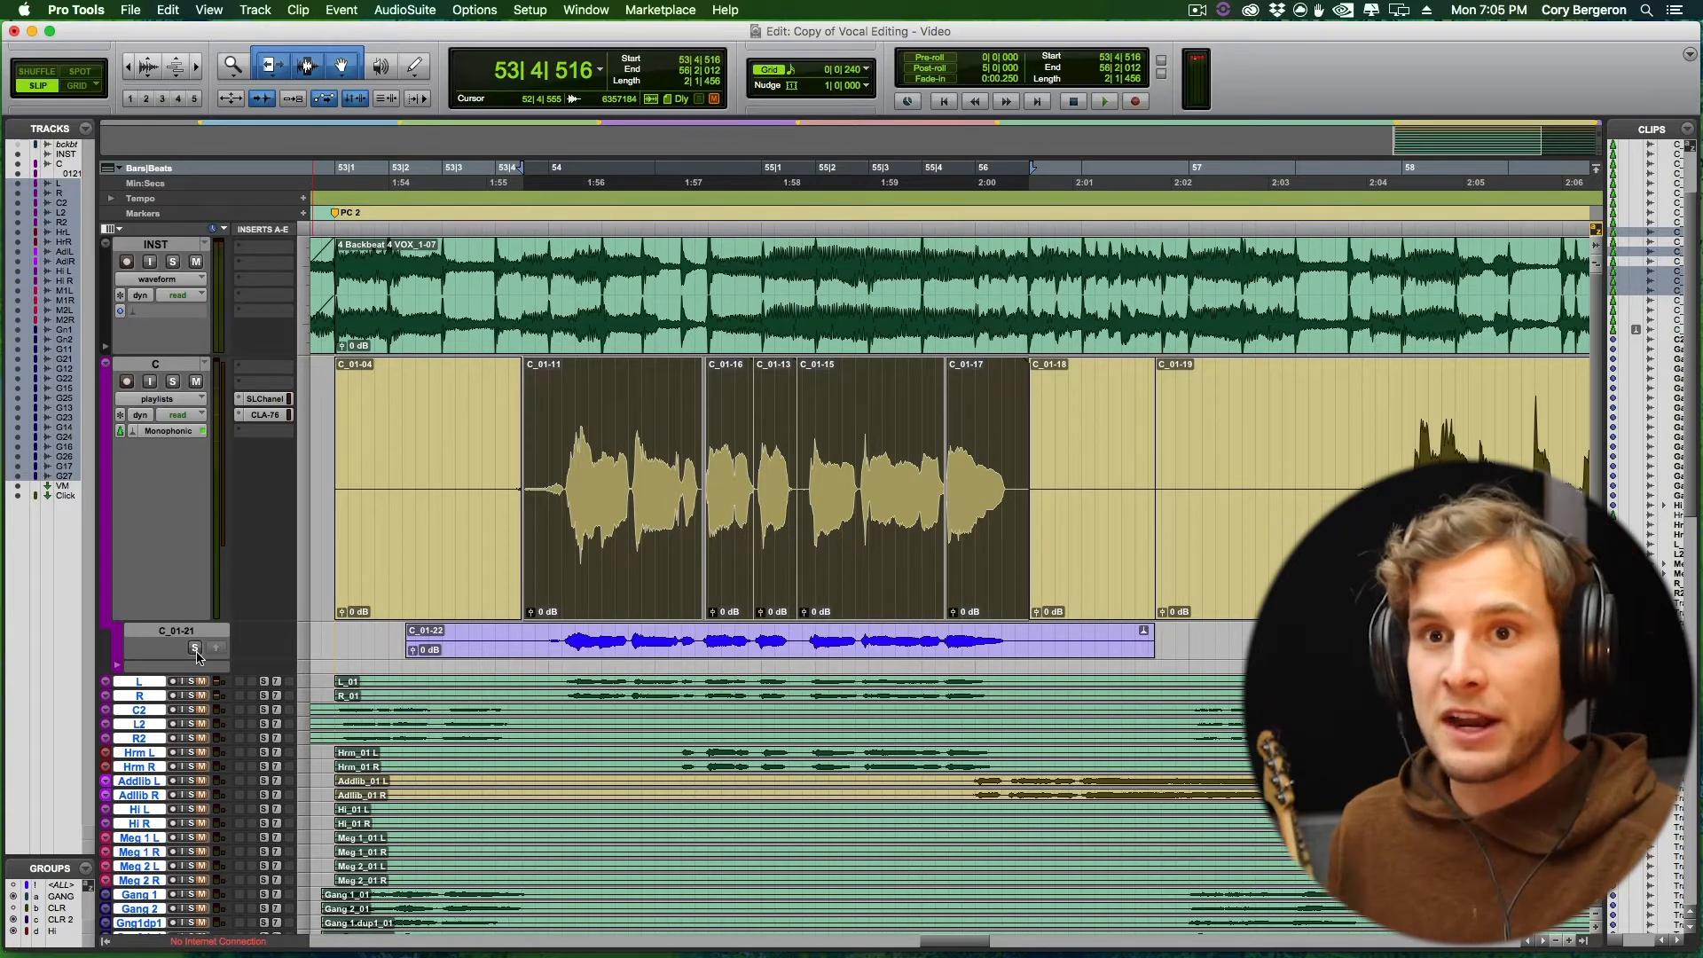
Go to the gap before the two-word clip near 54|4 on track C and set the trimmer to TCE.
left_click(842, 538)
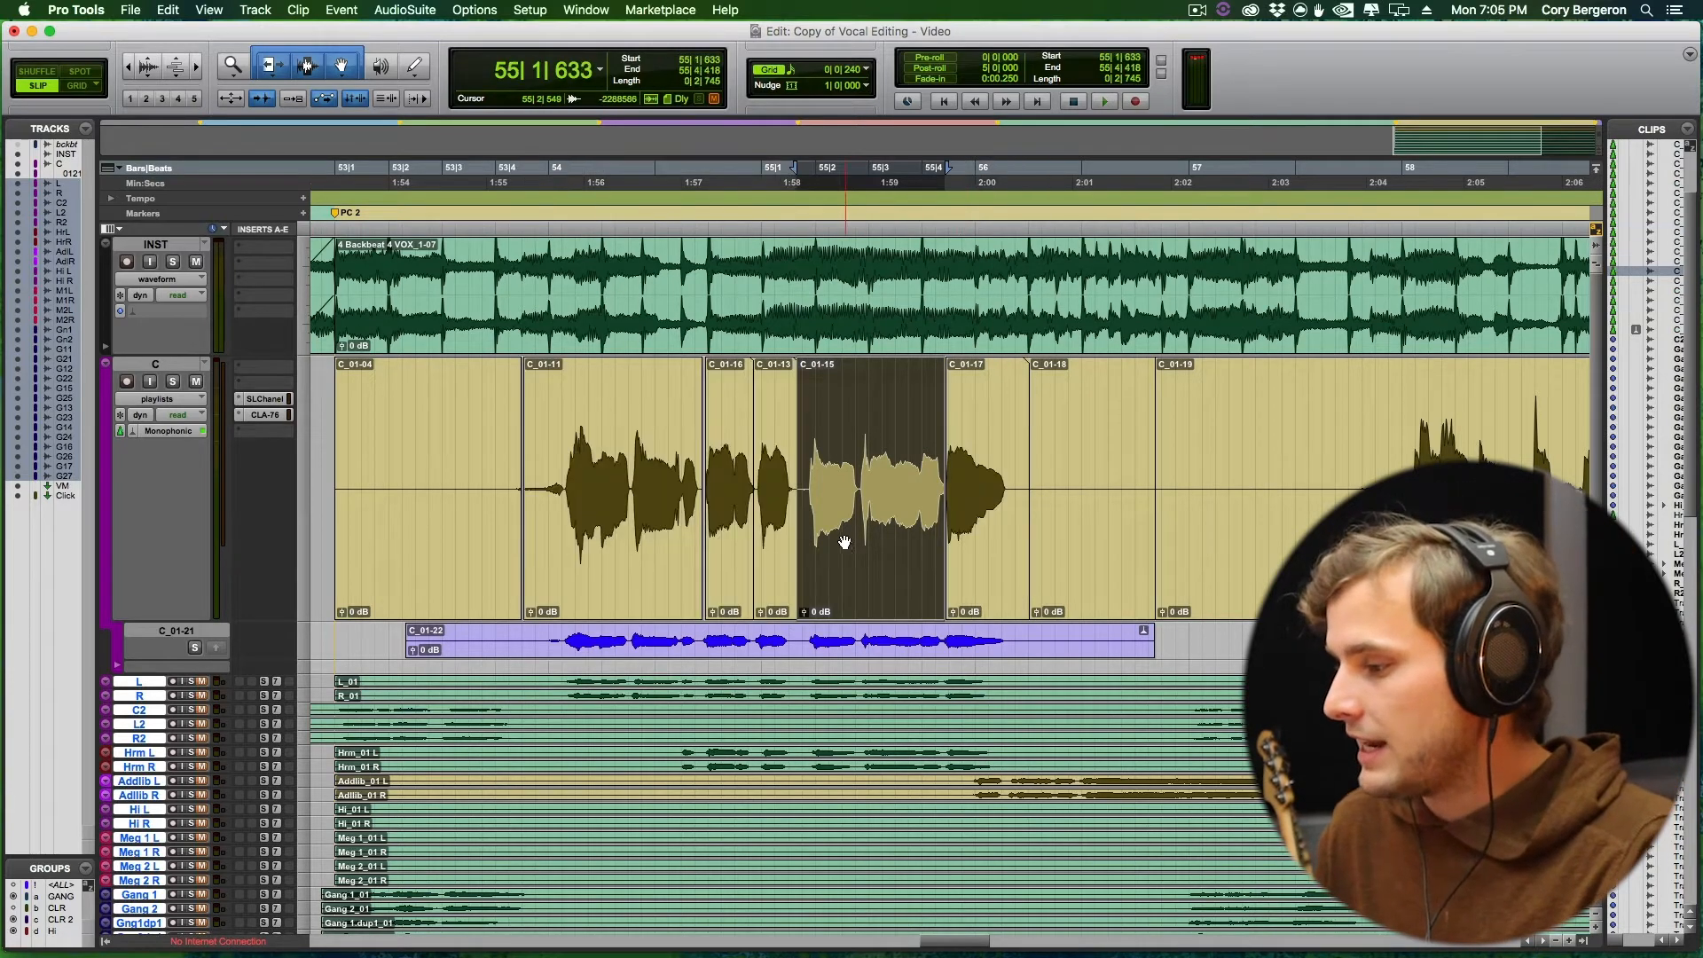
key("t")
key("t")
key("t")
scroll(772, 508, "right", 1)
scroll(730, 499, "left", 5)
scroll(648, 483, "left", 1)
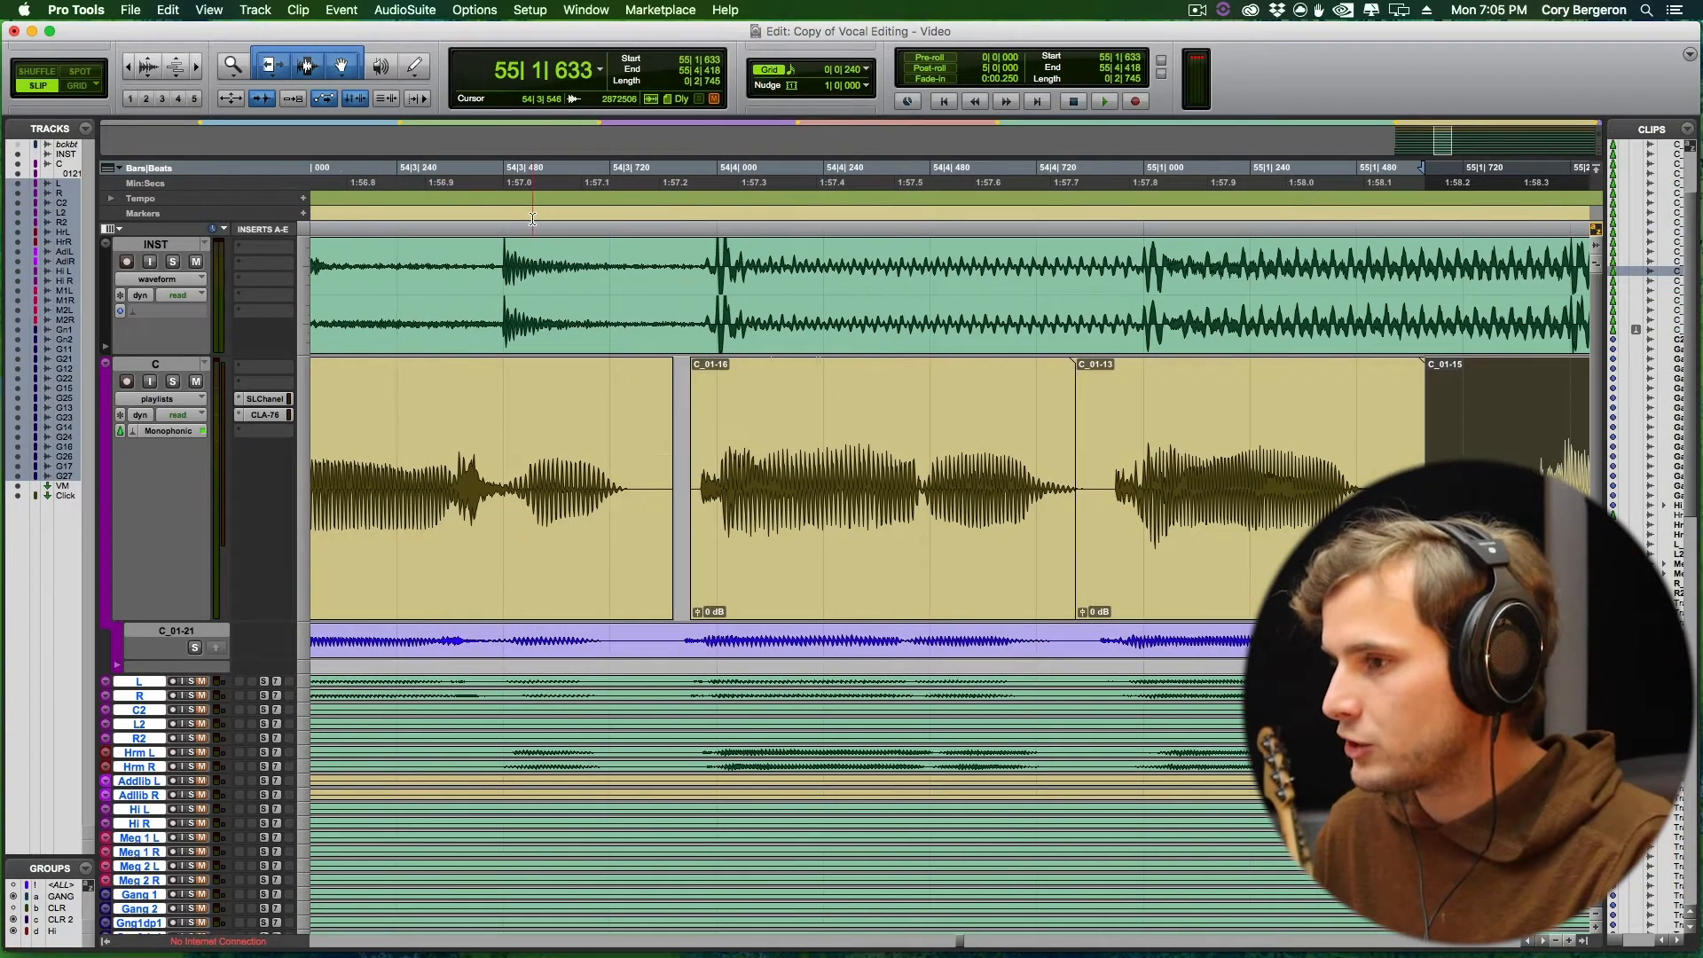
left_click(285, 67)
left_click(302, 104)
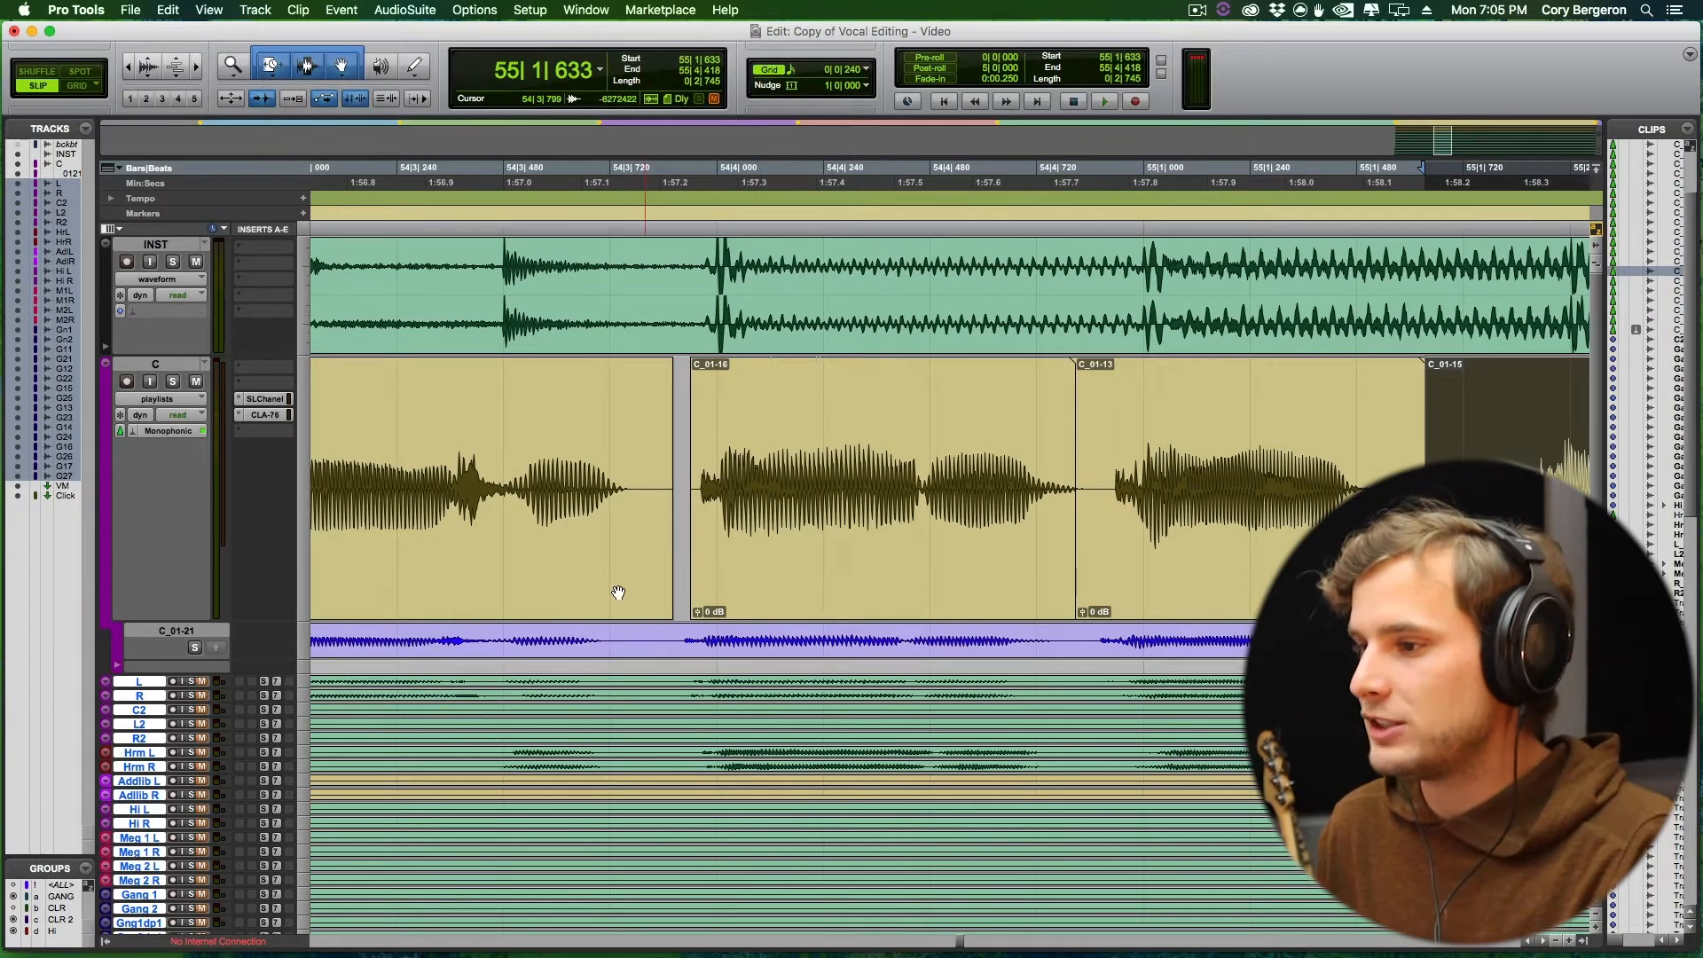
Turn on Grid mode and separate track C's opening phrase clip at 54|3|480.
scroll(612, 591, "left", 5)
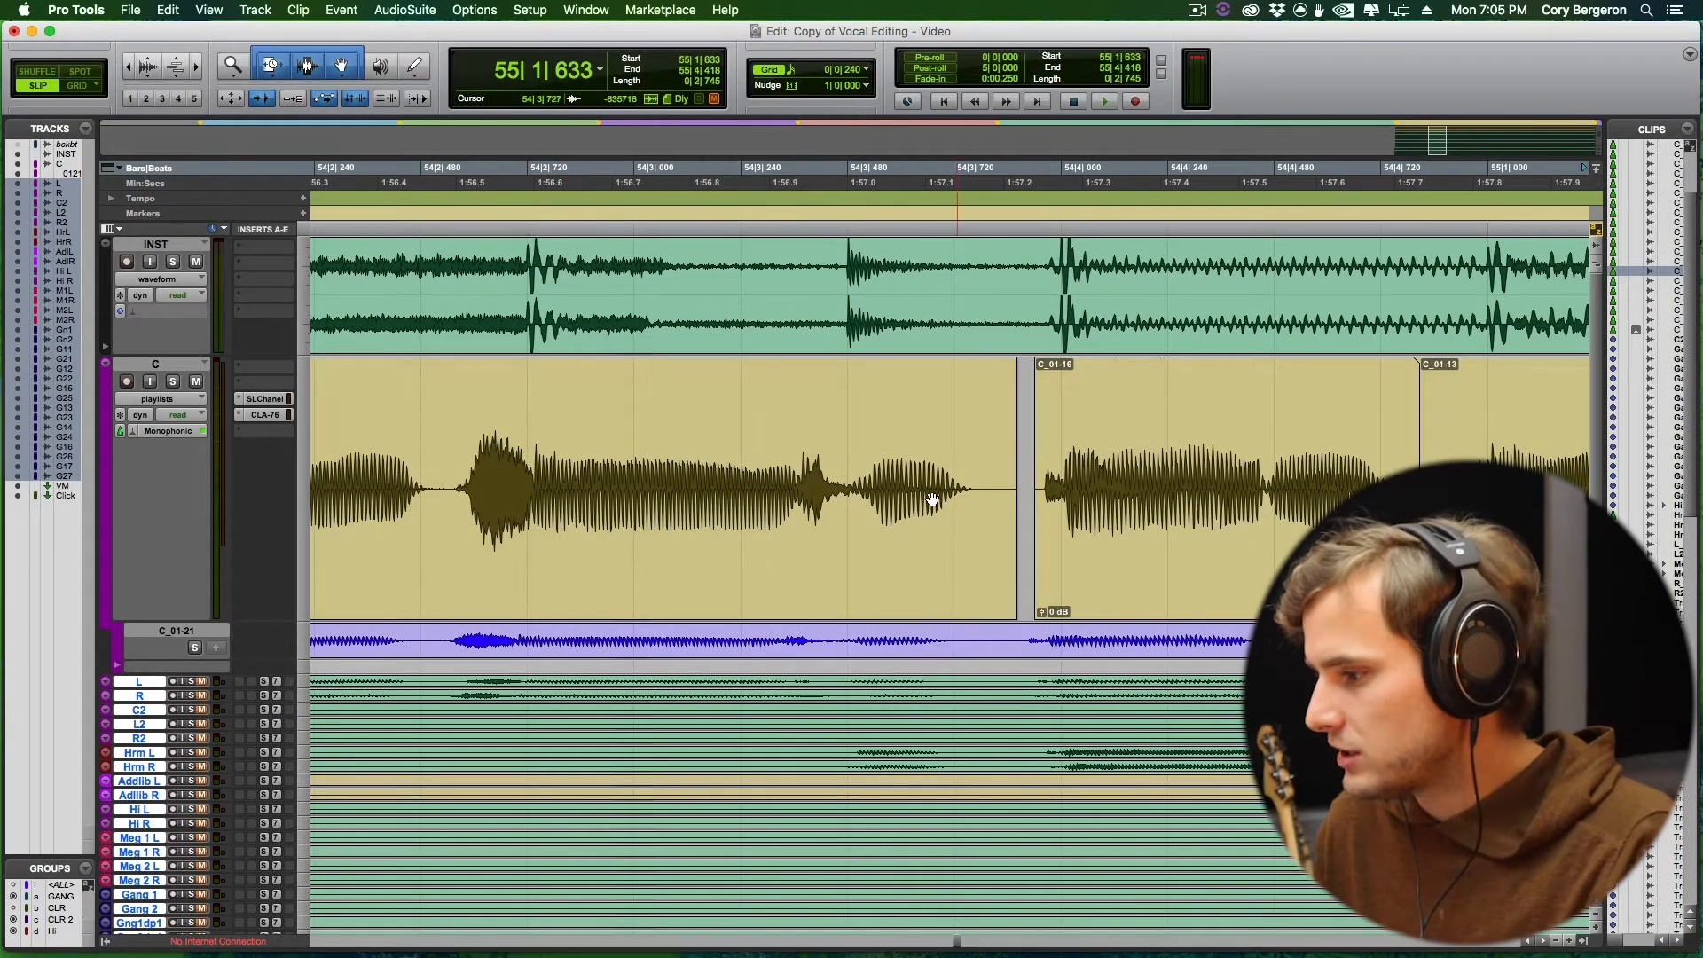
key("F4")
left_click(849, 455)
key("super+e")
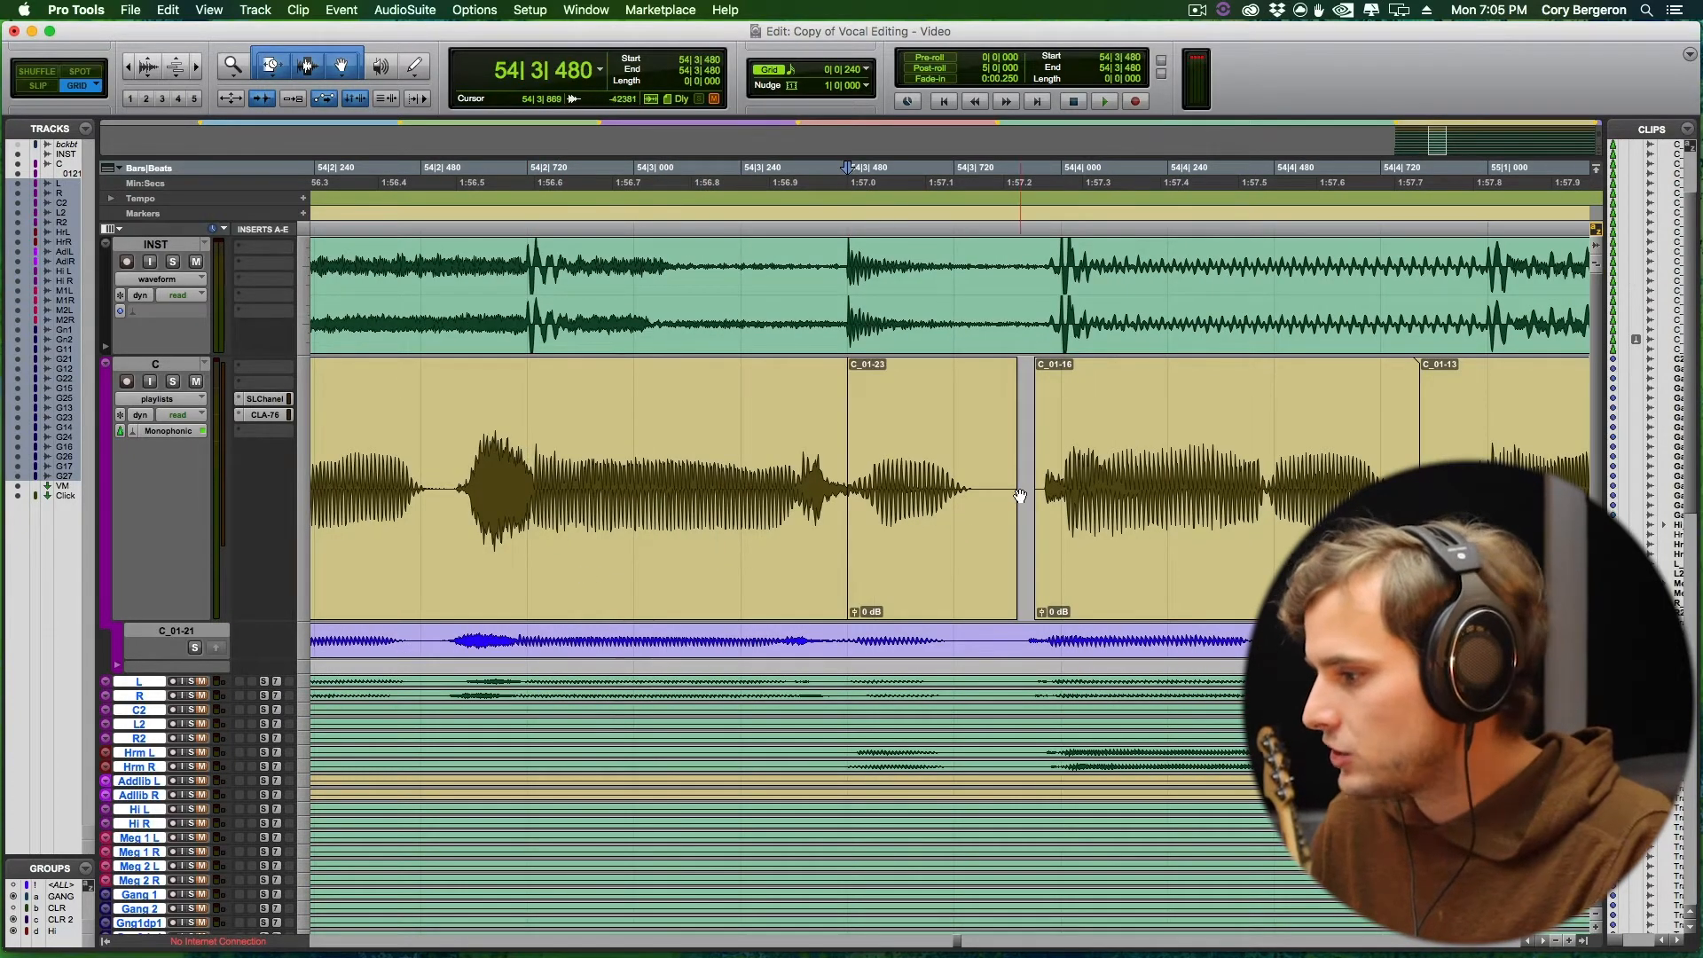
Time-stretch the end of the separated word at 54|3|480 to meet the next clip at 54|3|901.
left_click(1098, 535)
scroll(1099, 535, "up", 1)
left_click_drag(912, 503, 941, 504)
scroll(949, 502, "up", 4)
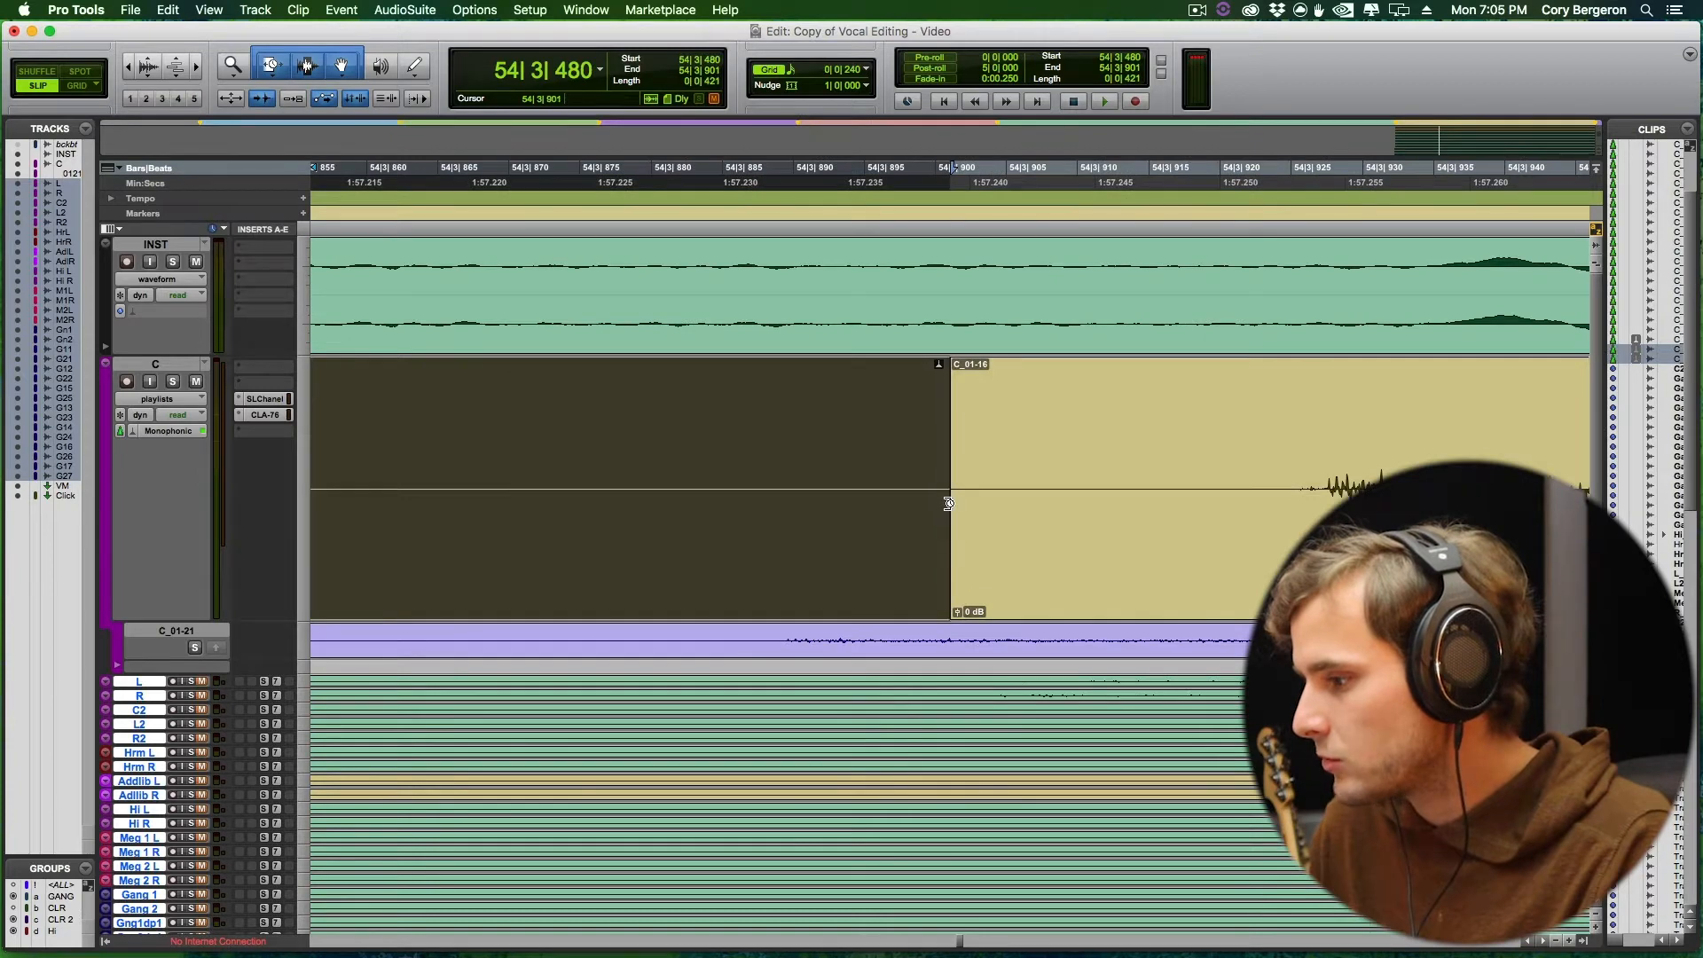
Select the stretched word at 54|3|480 together with the two-word clip that follows it on track C.
left_click(1018, 556)
key("r")
key("r")
key("r")
left_click(838, 558, "shift")
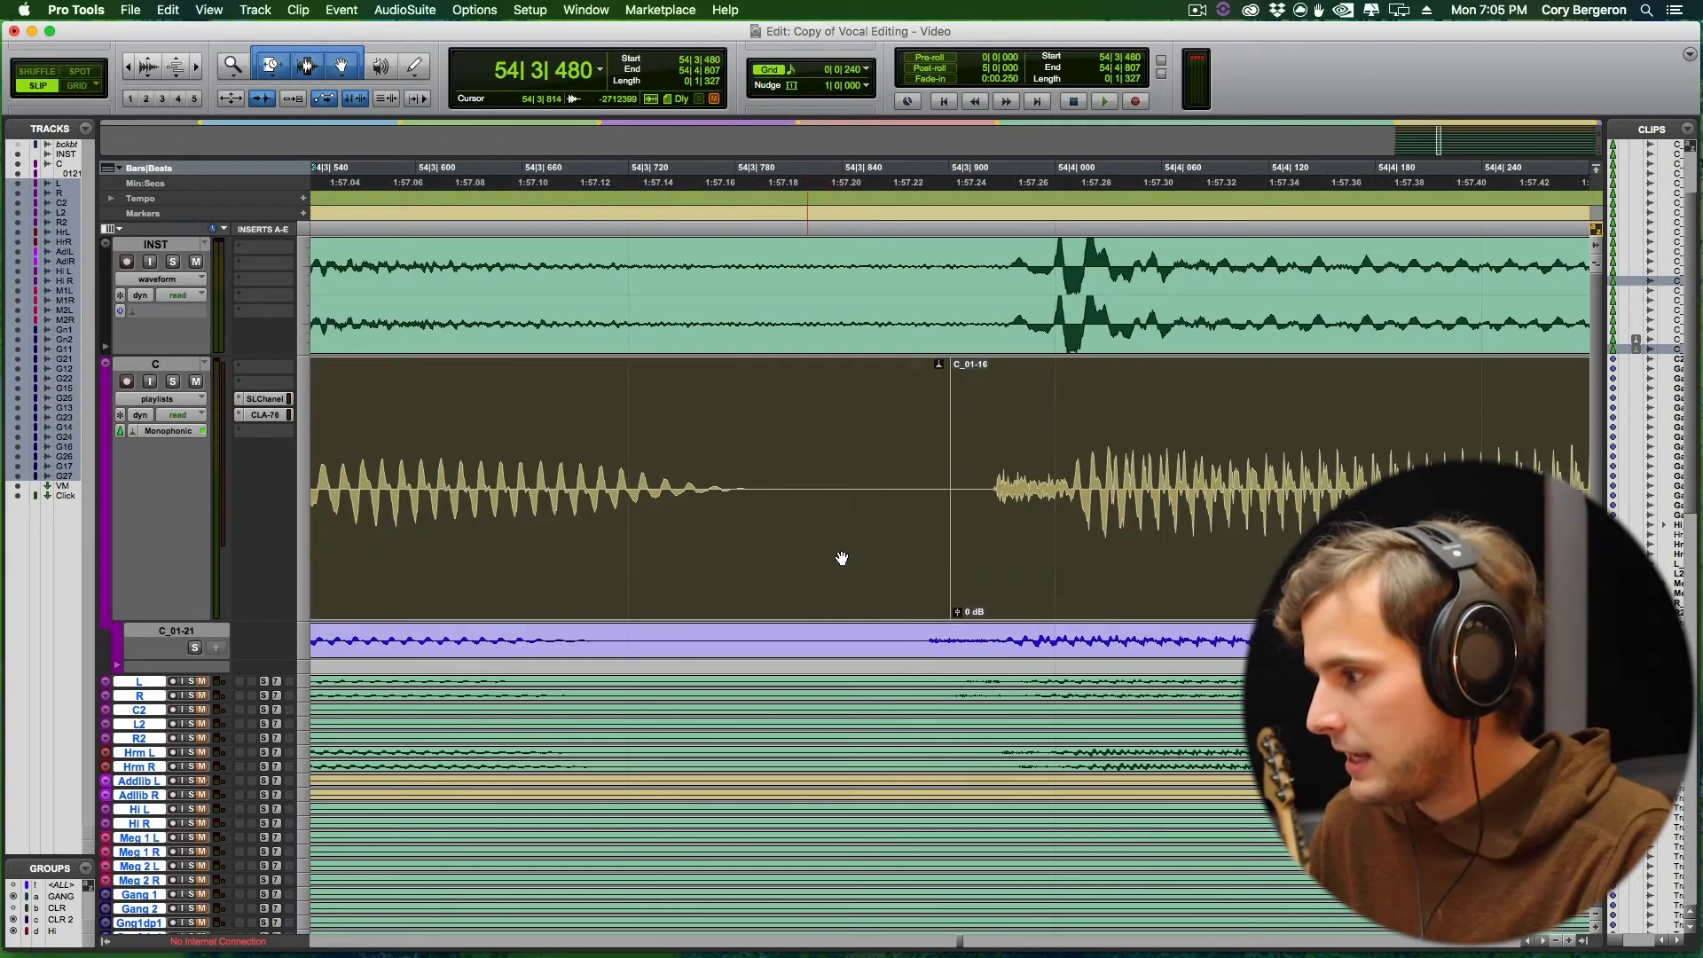
Play back the retimed opening phrase on track C from 54|1|185 into bar 55.
key("r")
key("r")
key("r")
left_click(662, 490)
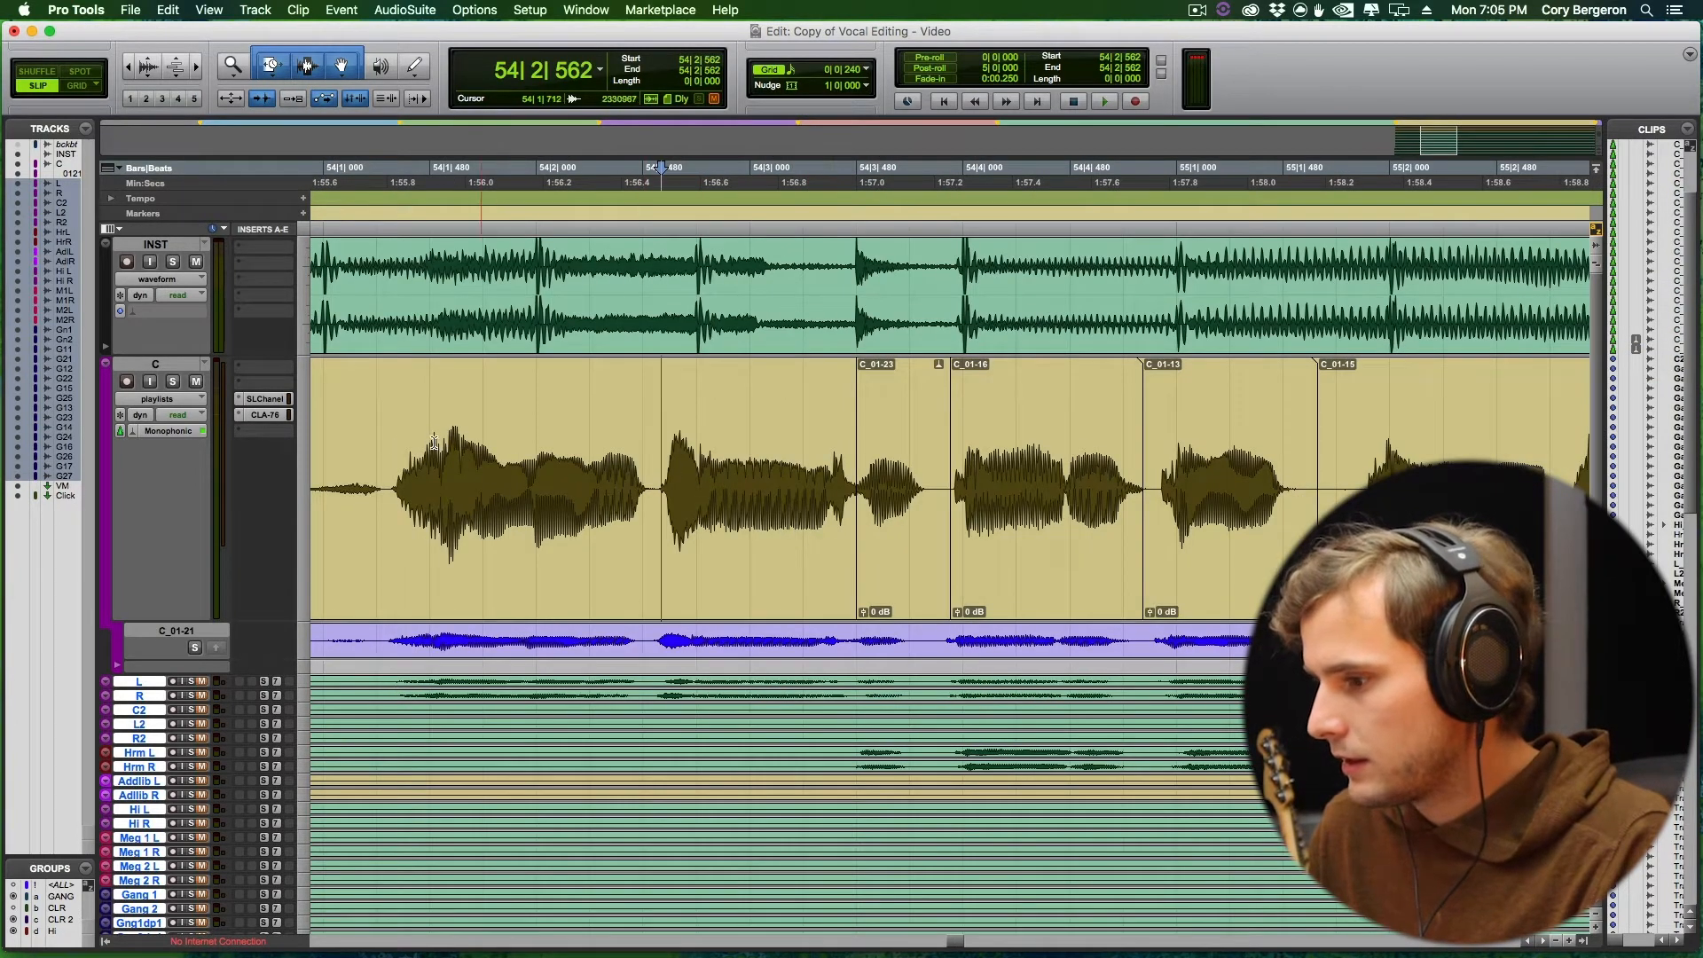
key("space")
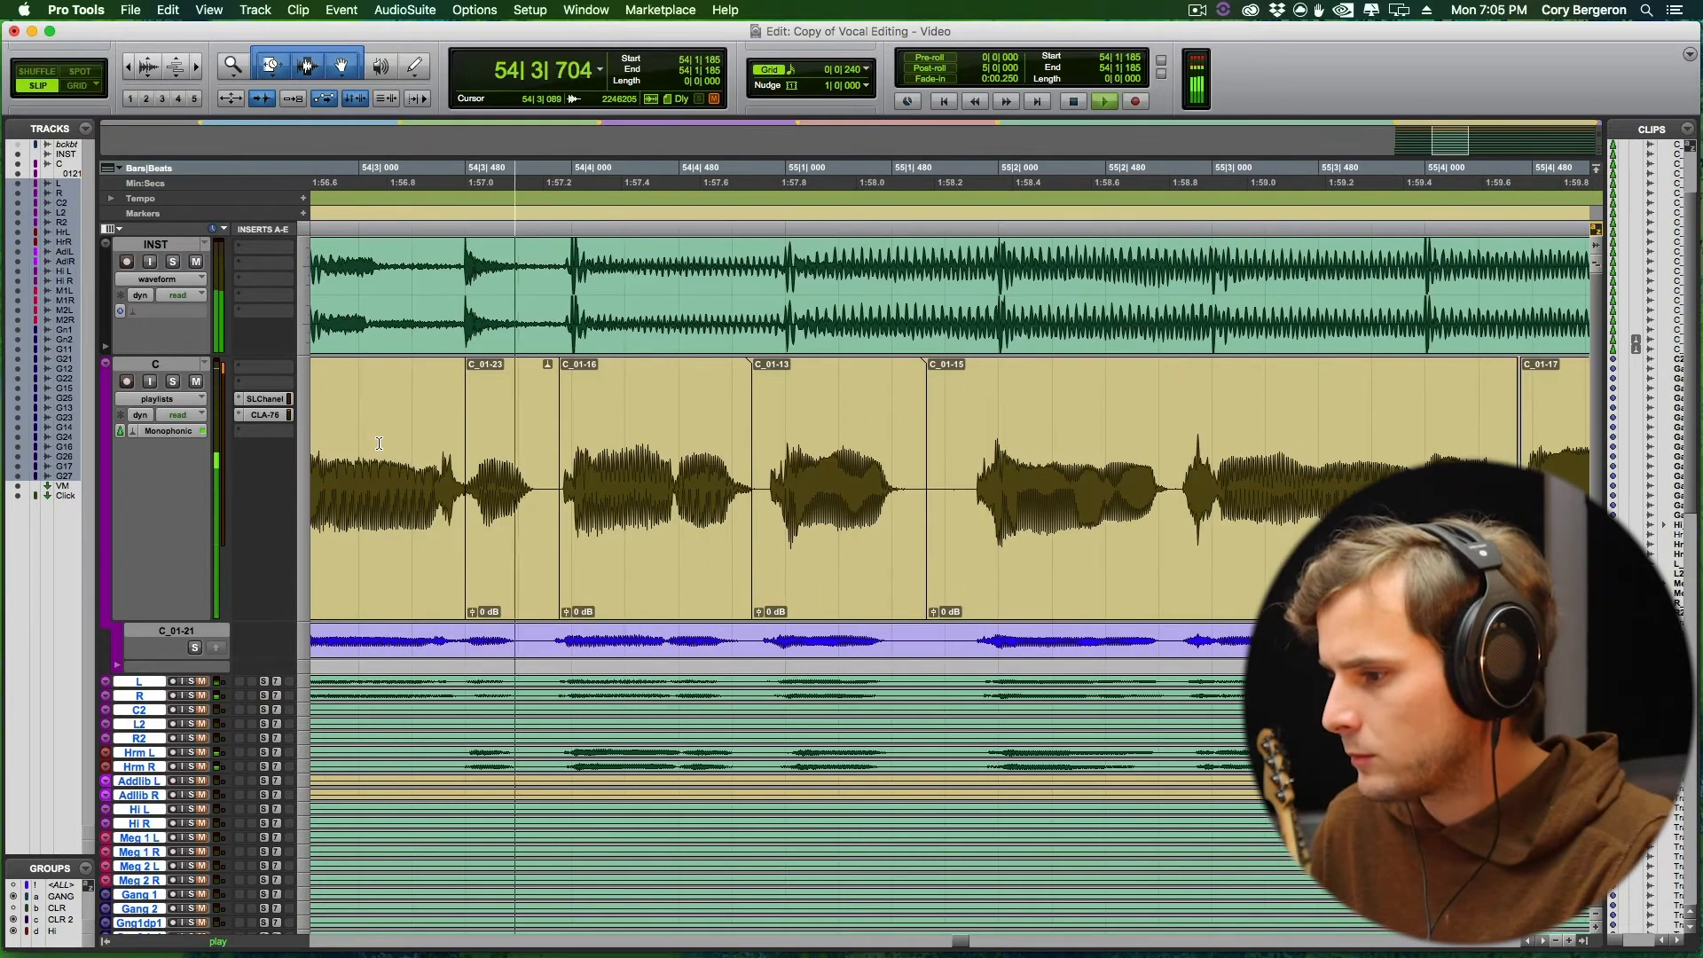
scroll(390, 440, "right", 1)
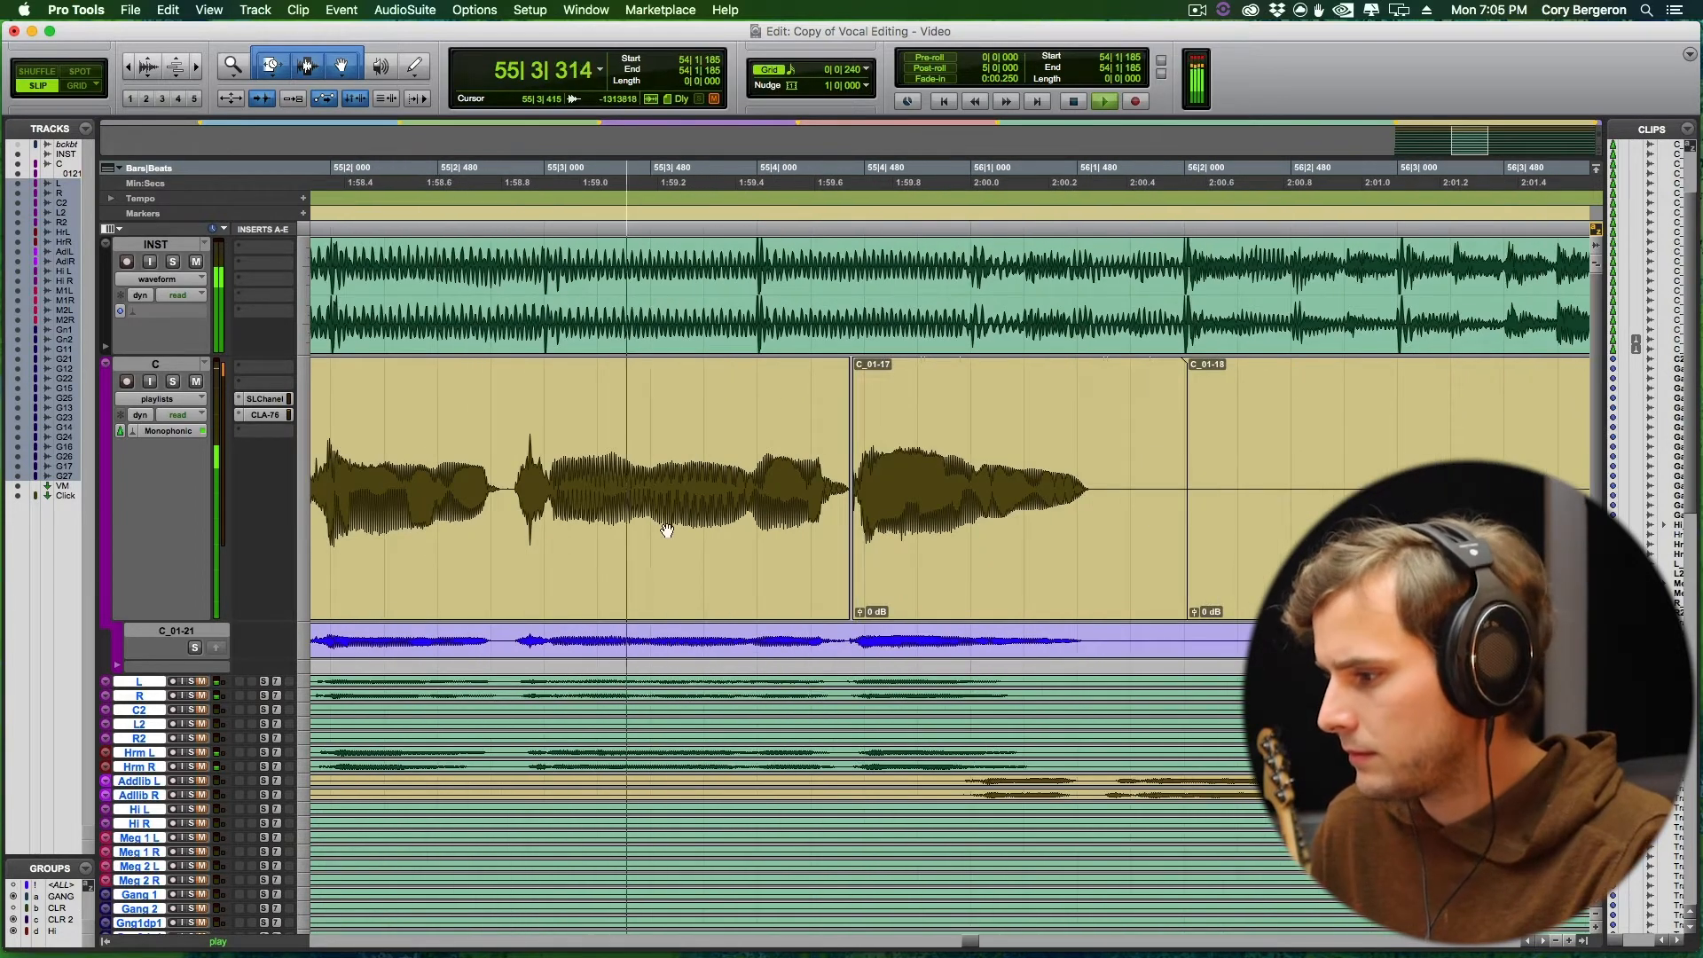
key("space")
Separate track C's clip at 55|4|000, ahead of the last word of the first phrase.
left_click(741, 454)
key("t")
key("t")
left_click(1033, 484)
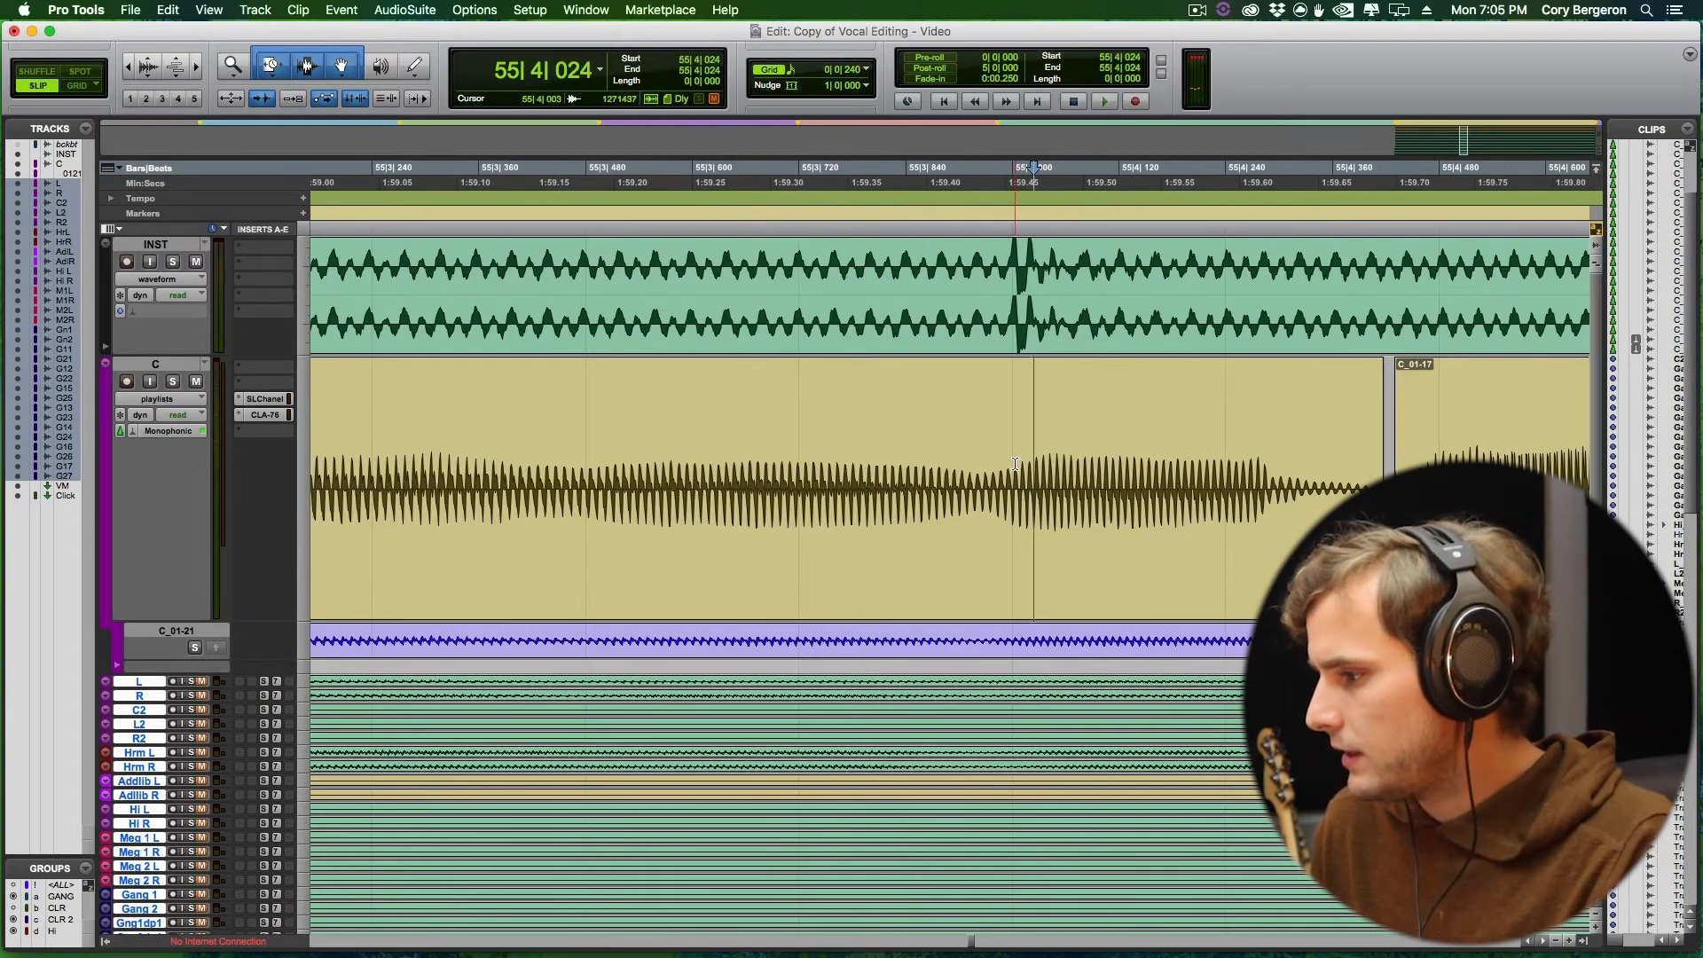
left_click(1012, 464)
key("b")
Time-stretch the end of the clip separated at 55|4|000 to meet the next clip at 55|4|430.
left_click(1430, 512)
key("t")
key("t")
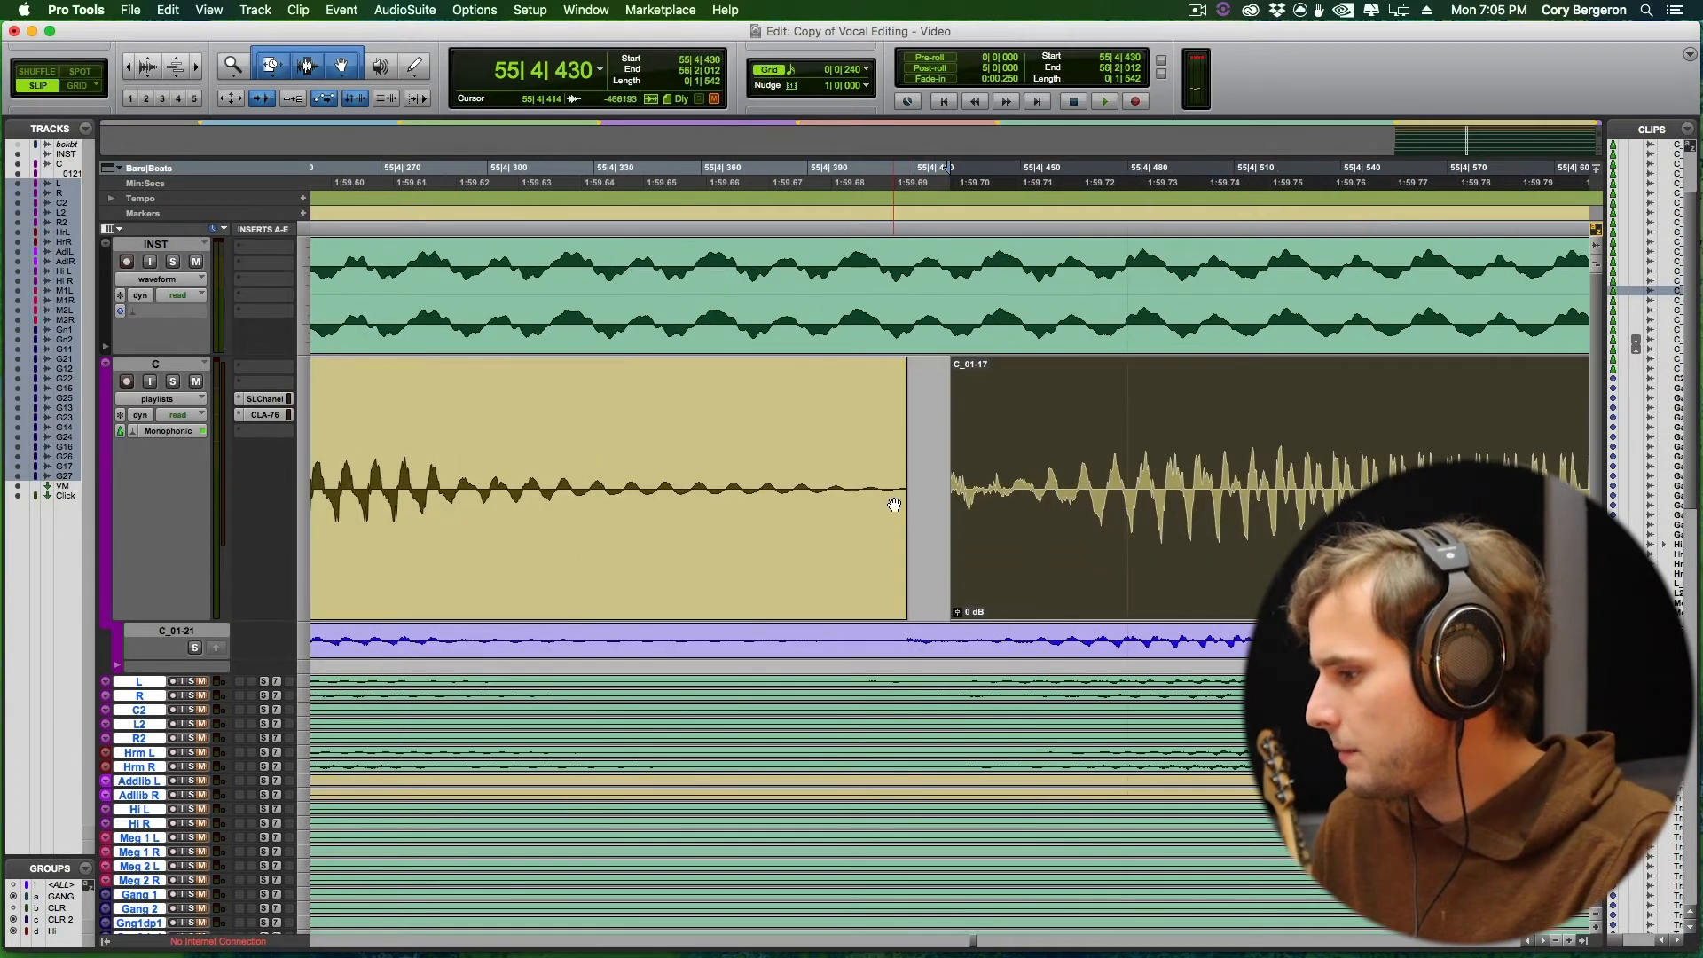
left_click_drag(899, 497, 949, 498)
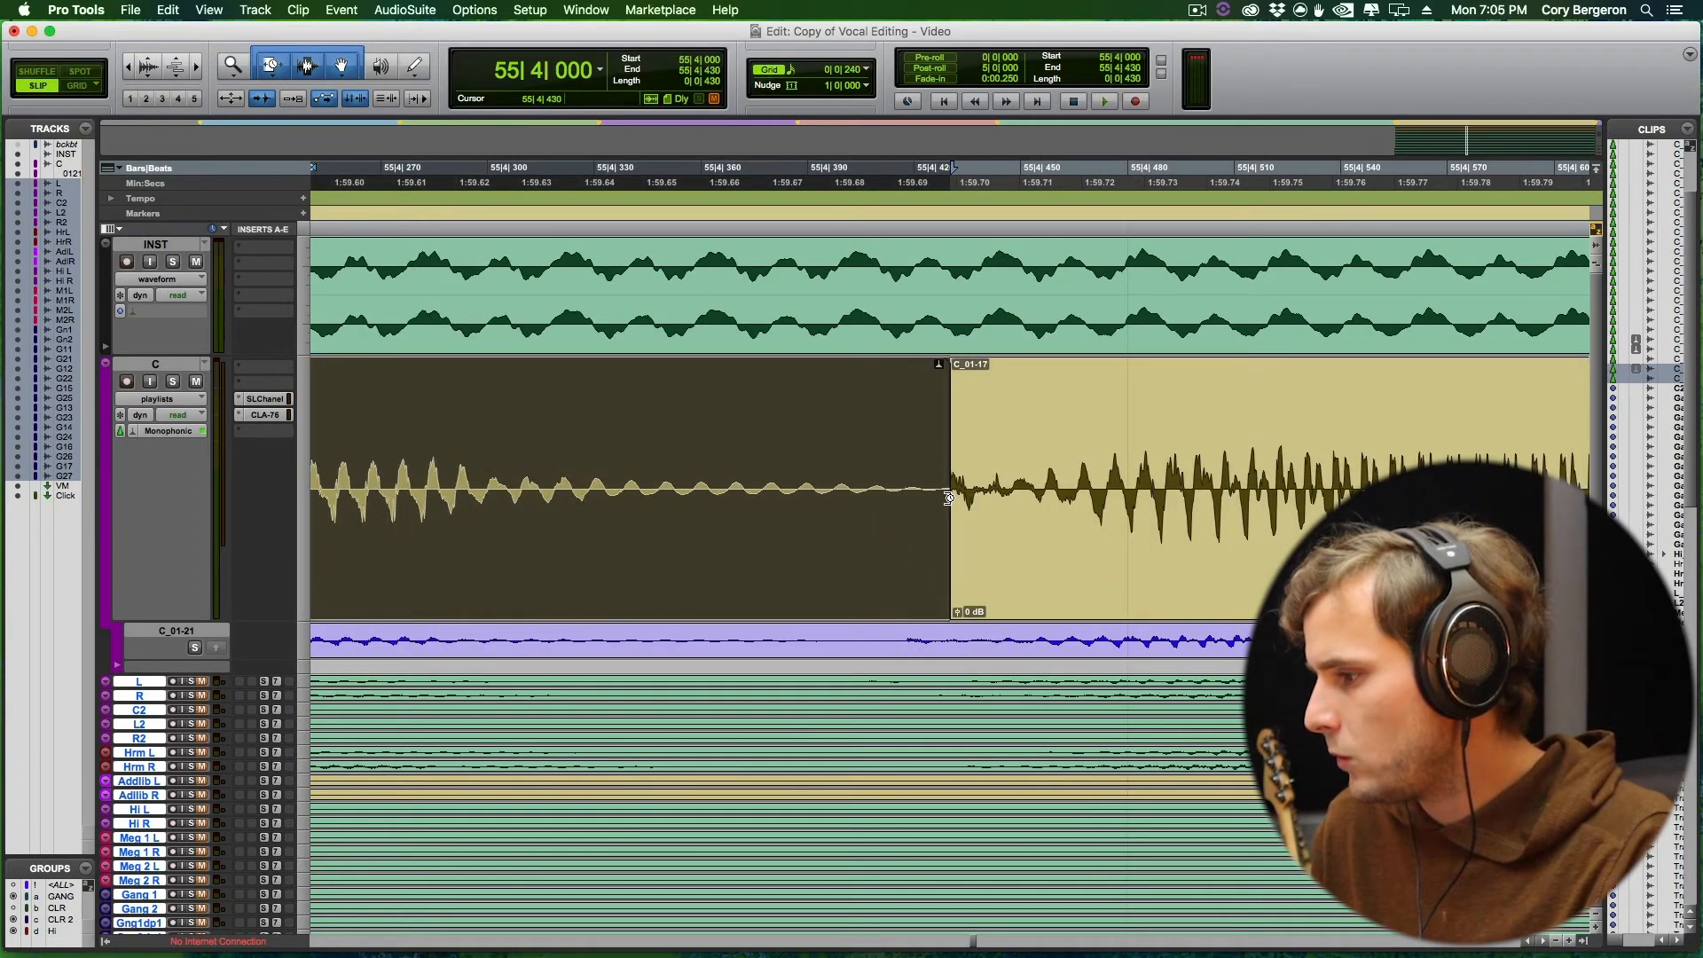
key("r")
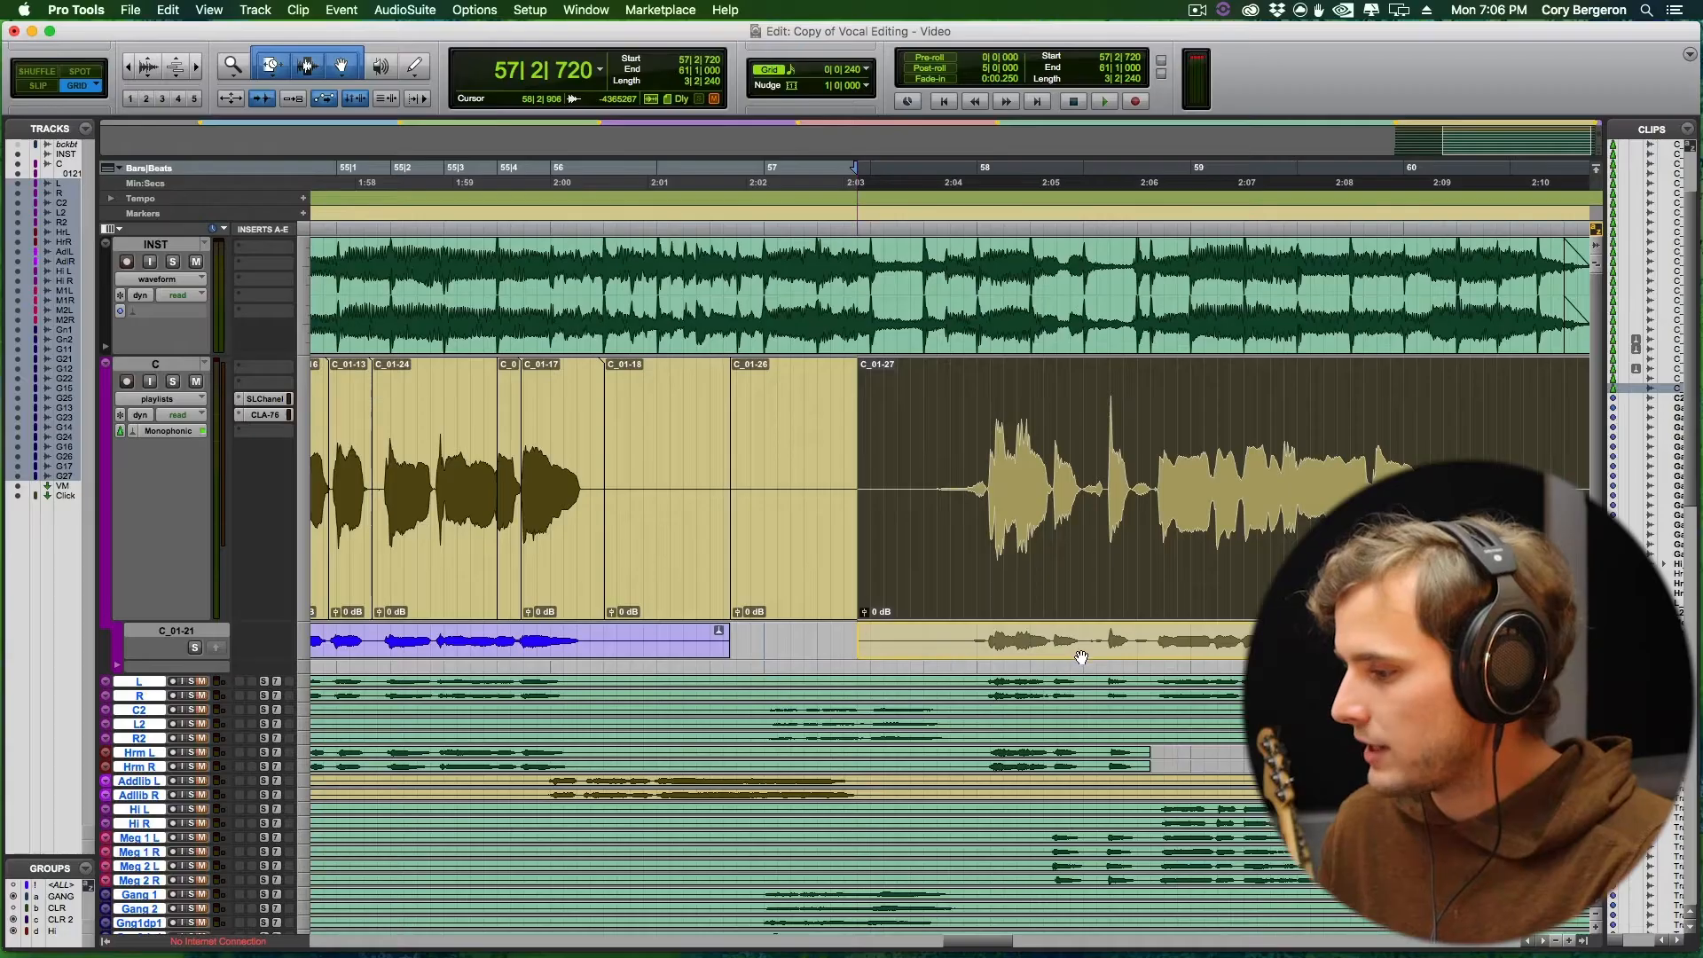
Select the second phrase's clip at 57|2|720 in the playlist lane and move the selection up to track C.
left_click_drag(1081, 657, 1081, 655)
key("r")
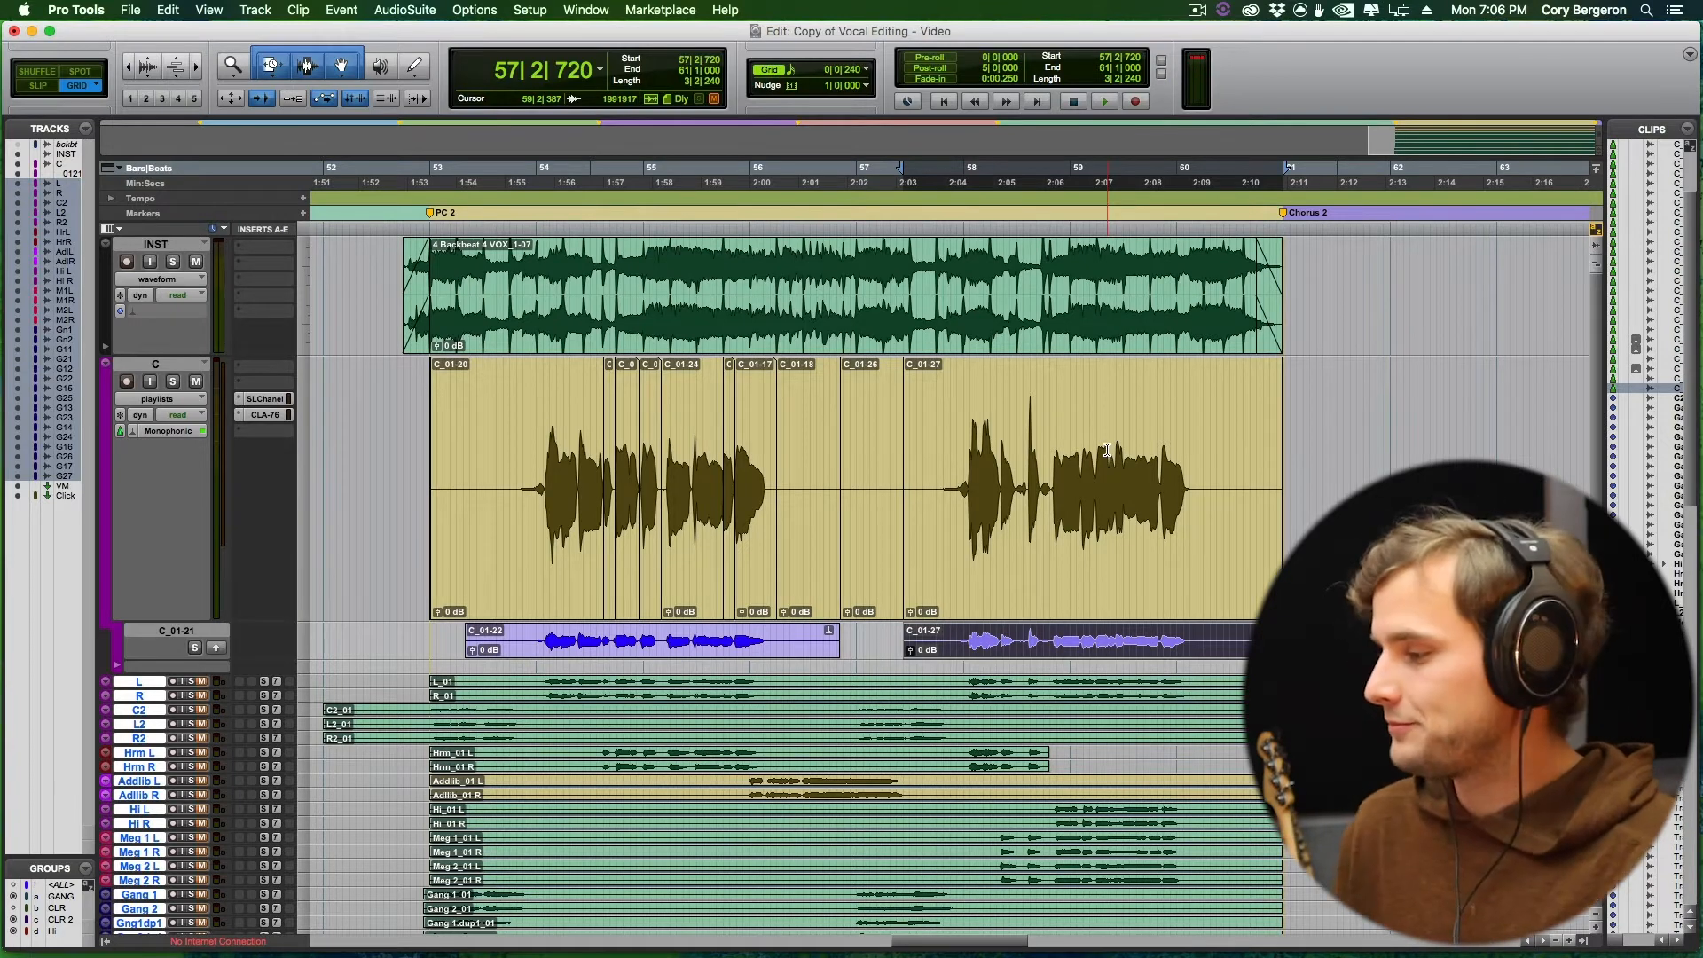
scroll(1107, 450, "left", 2)
key("p")
key("t")
key("t")
scroll(779, 479, "right", 10)
scroll(727, 451, "left", 5)
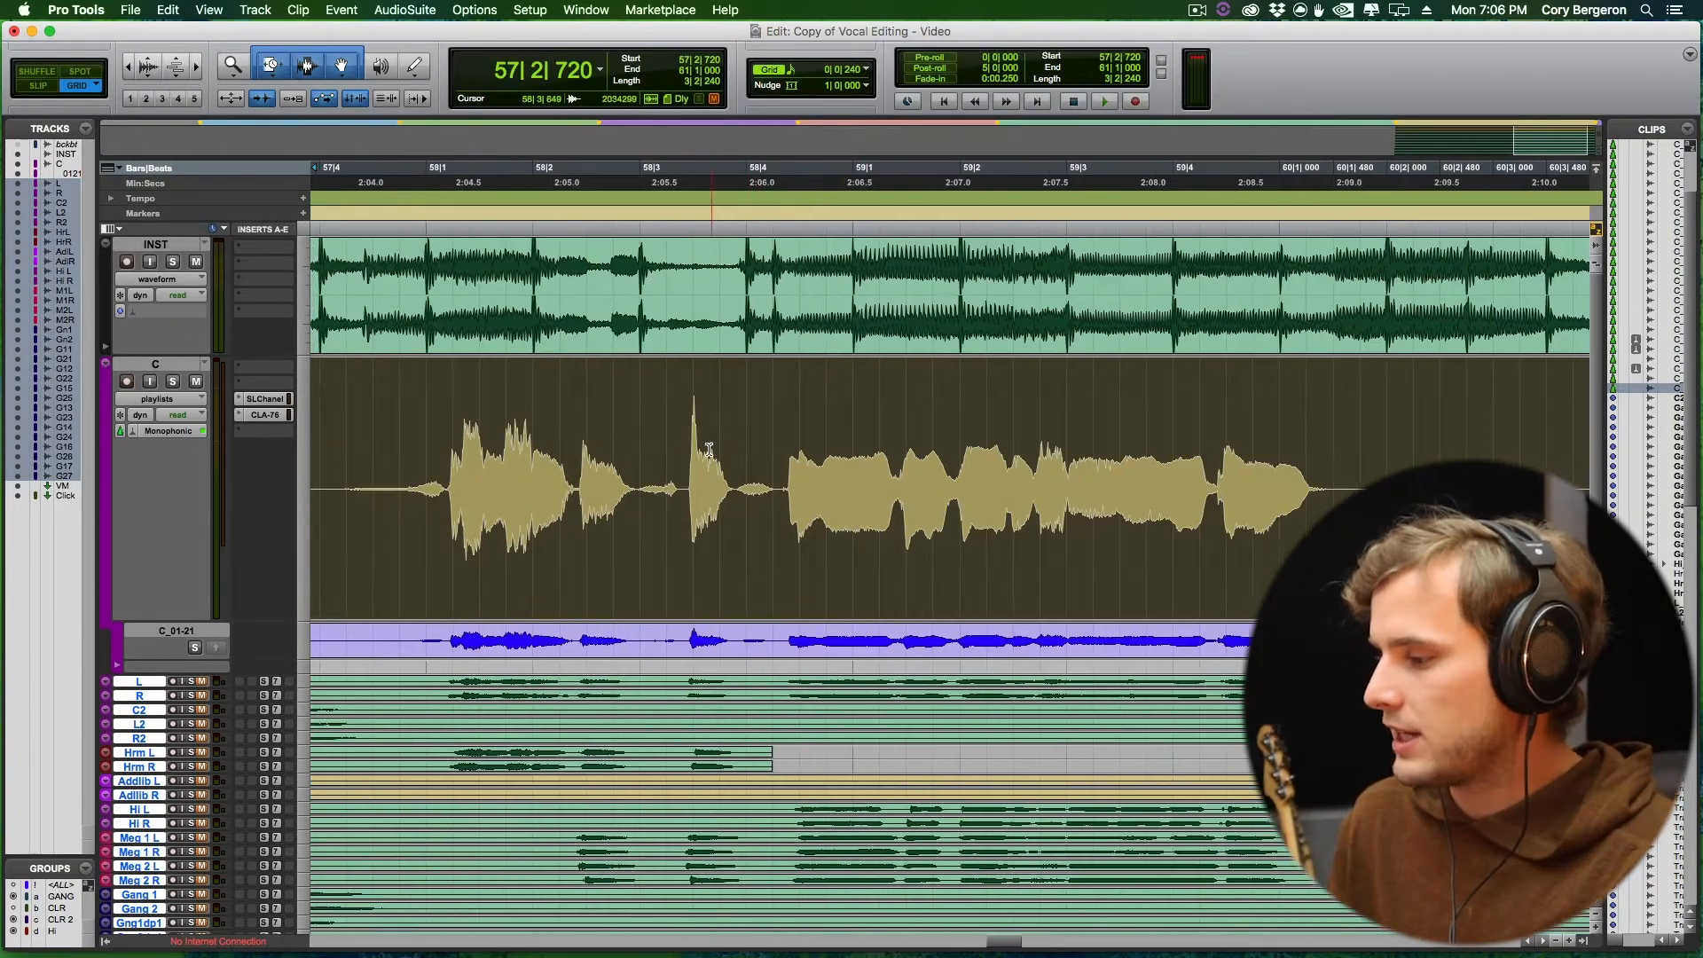
Play back track C's second phrase from 57|4|000 and again from 57|3|240.
scroll(709, 450, "left", 1)
left_click(391, 424)
key("space")
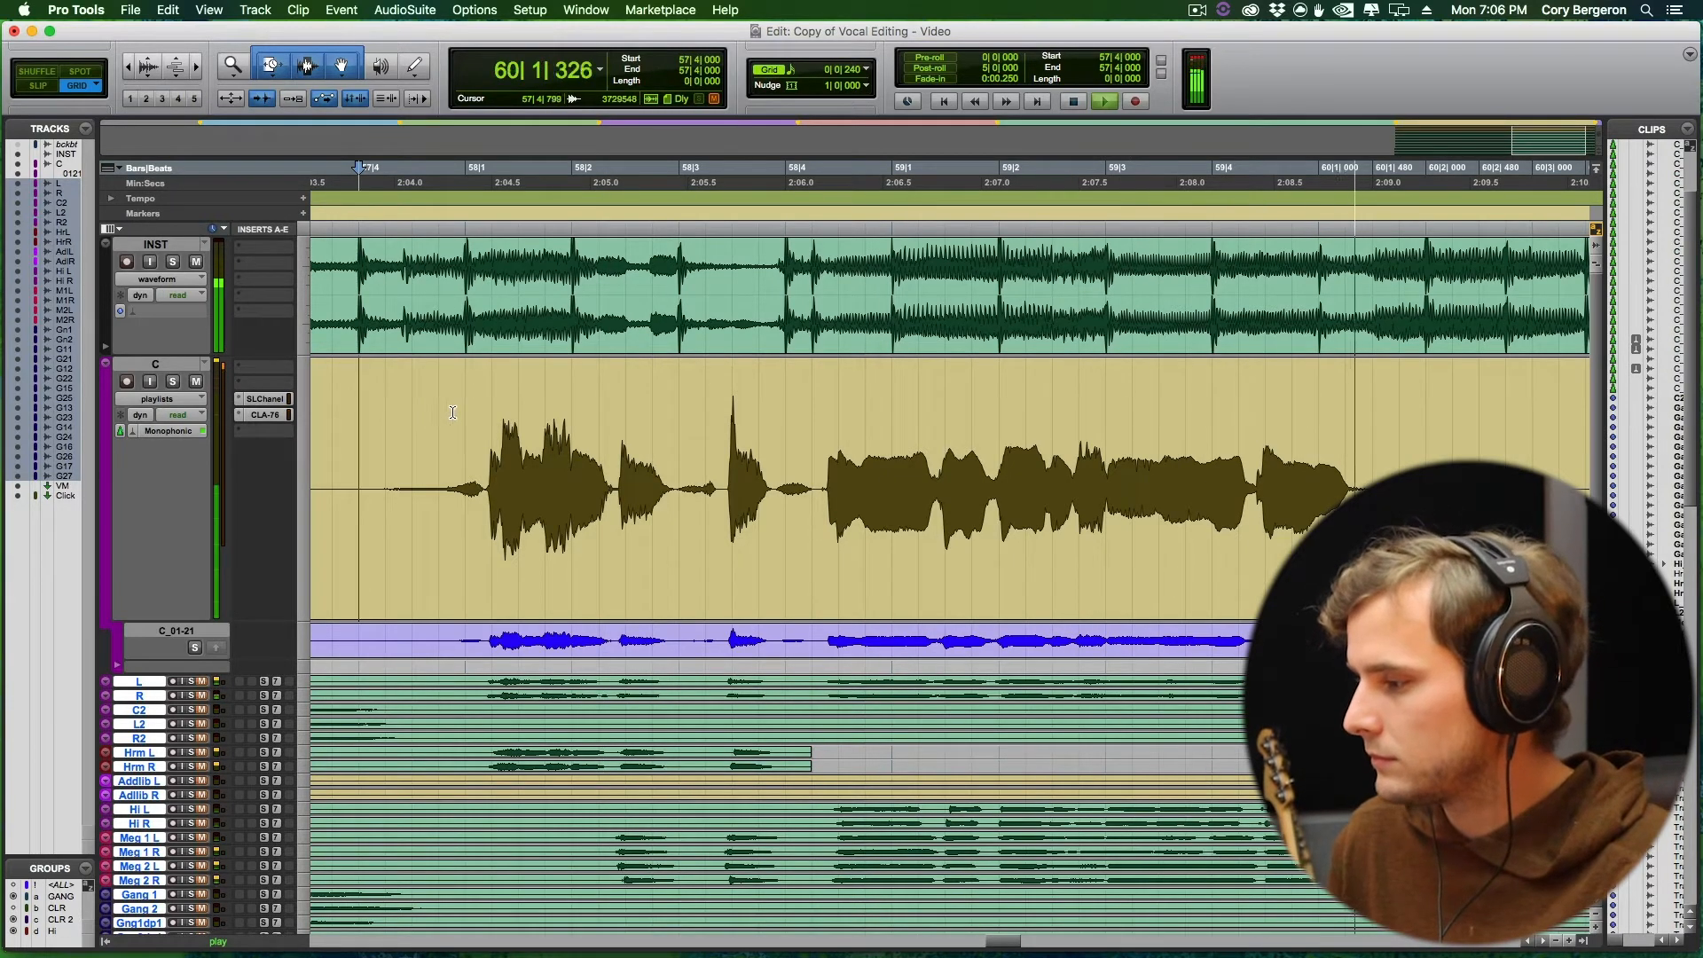
key("space")
key("super+bracketleft")
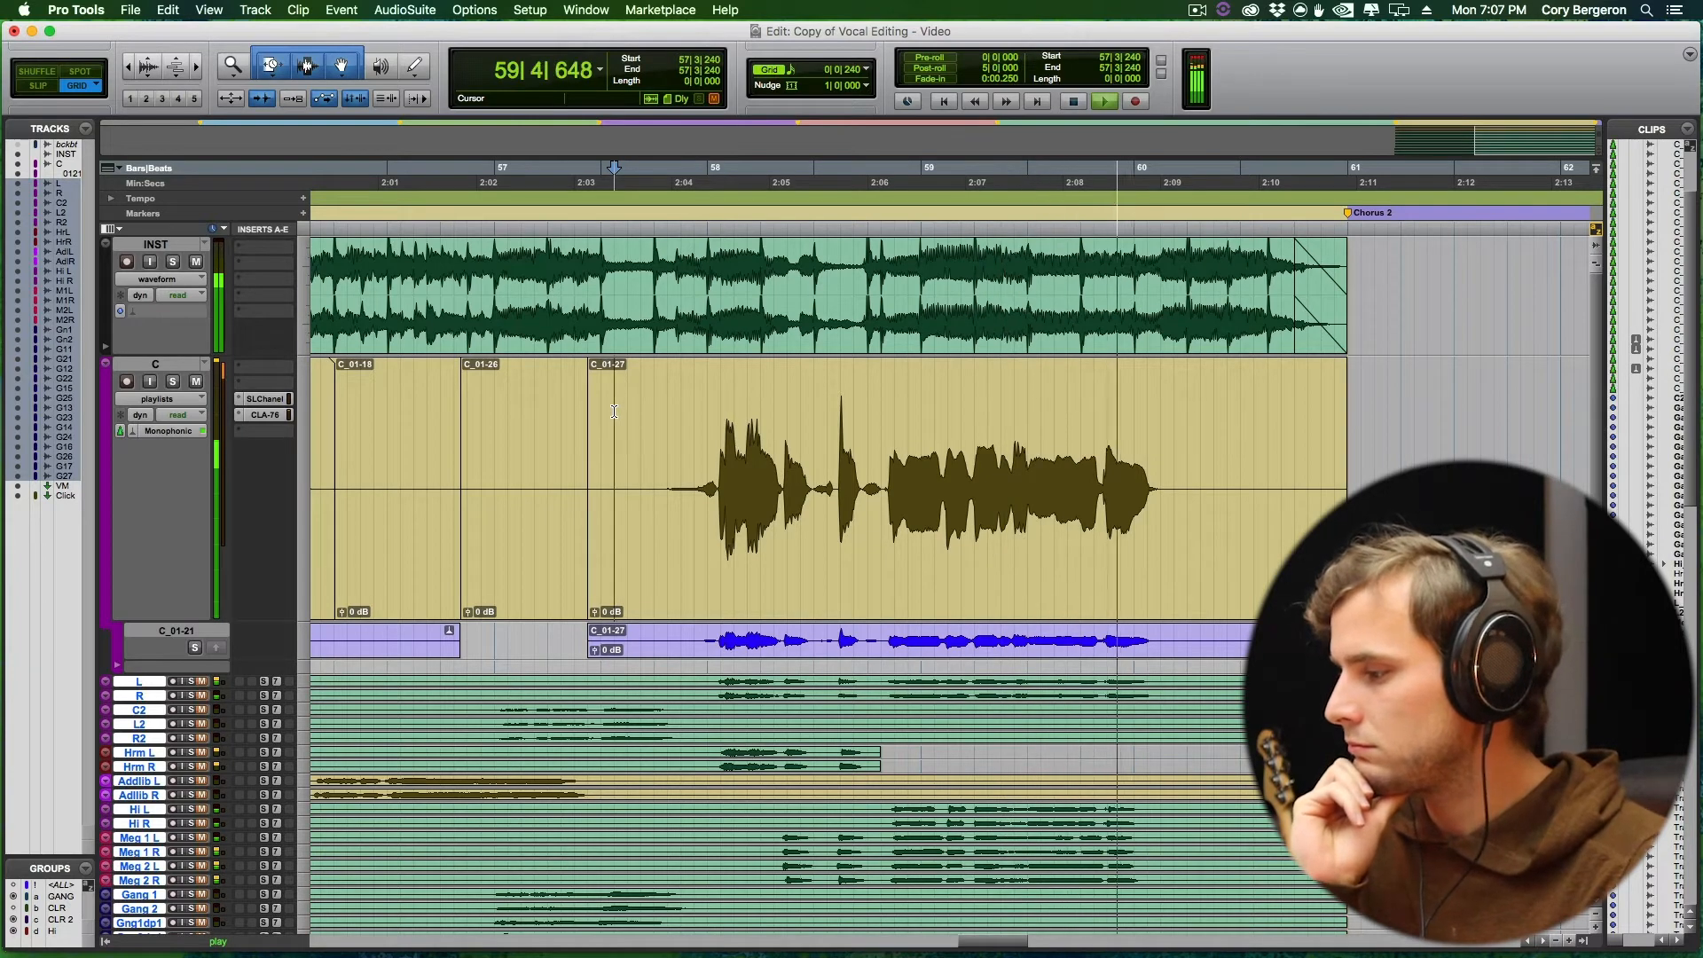
key("space")
Switch to Slip mode and separate the second phrase at 58|3|401, just before the loud short word.
key("t")
key("t")
key("grave")
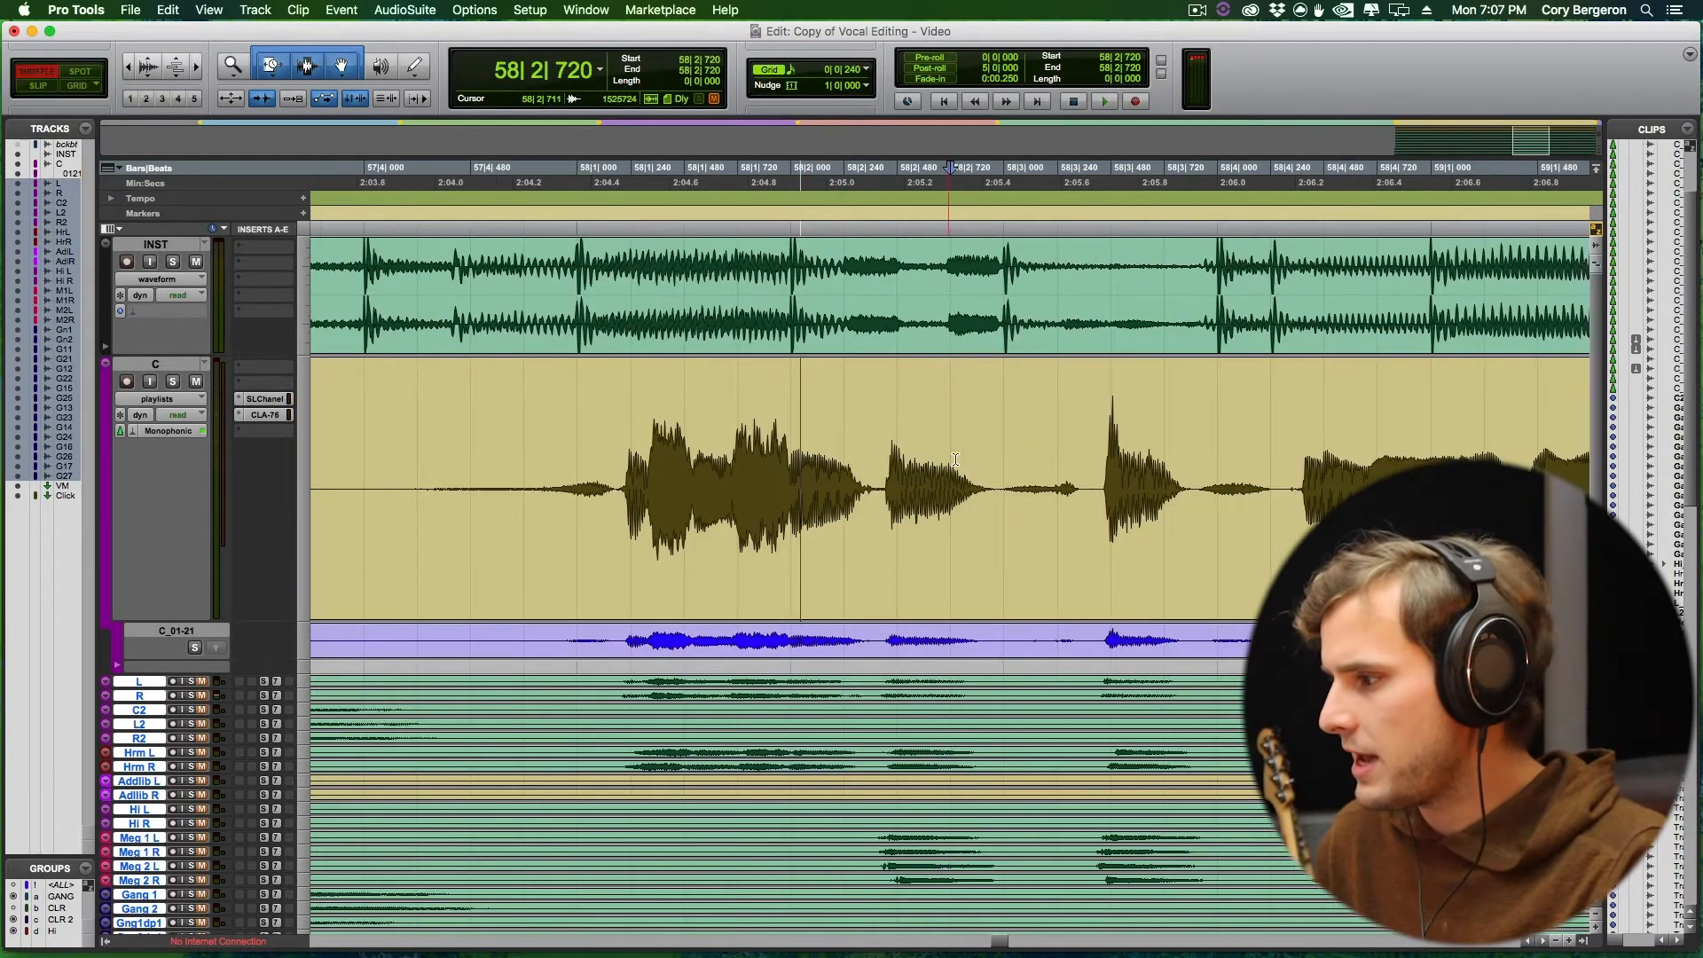
left_click(1084, 471)
left_click(1095, 444)
key("b")
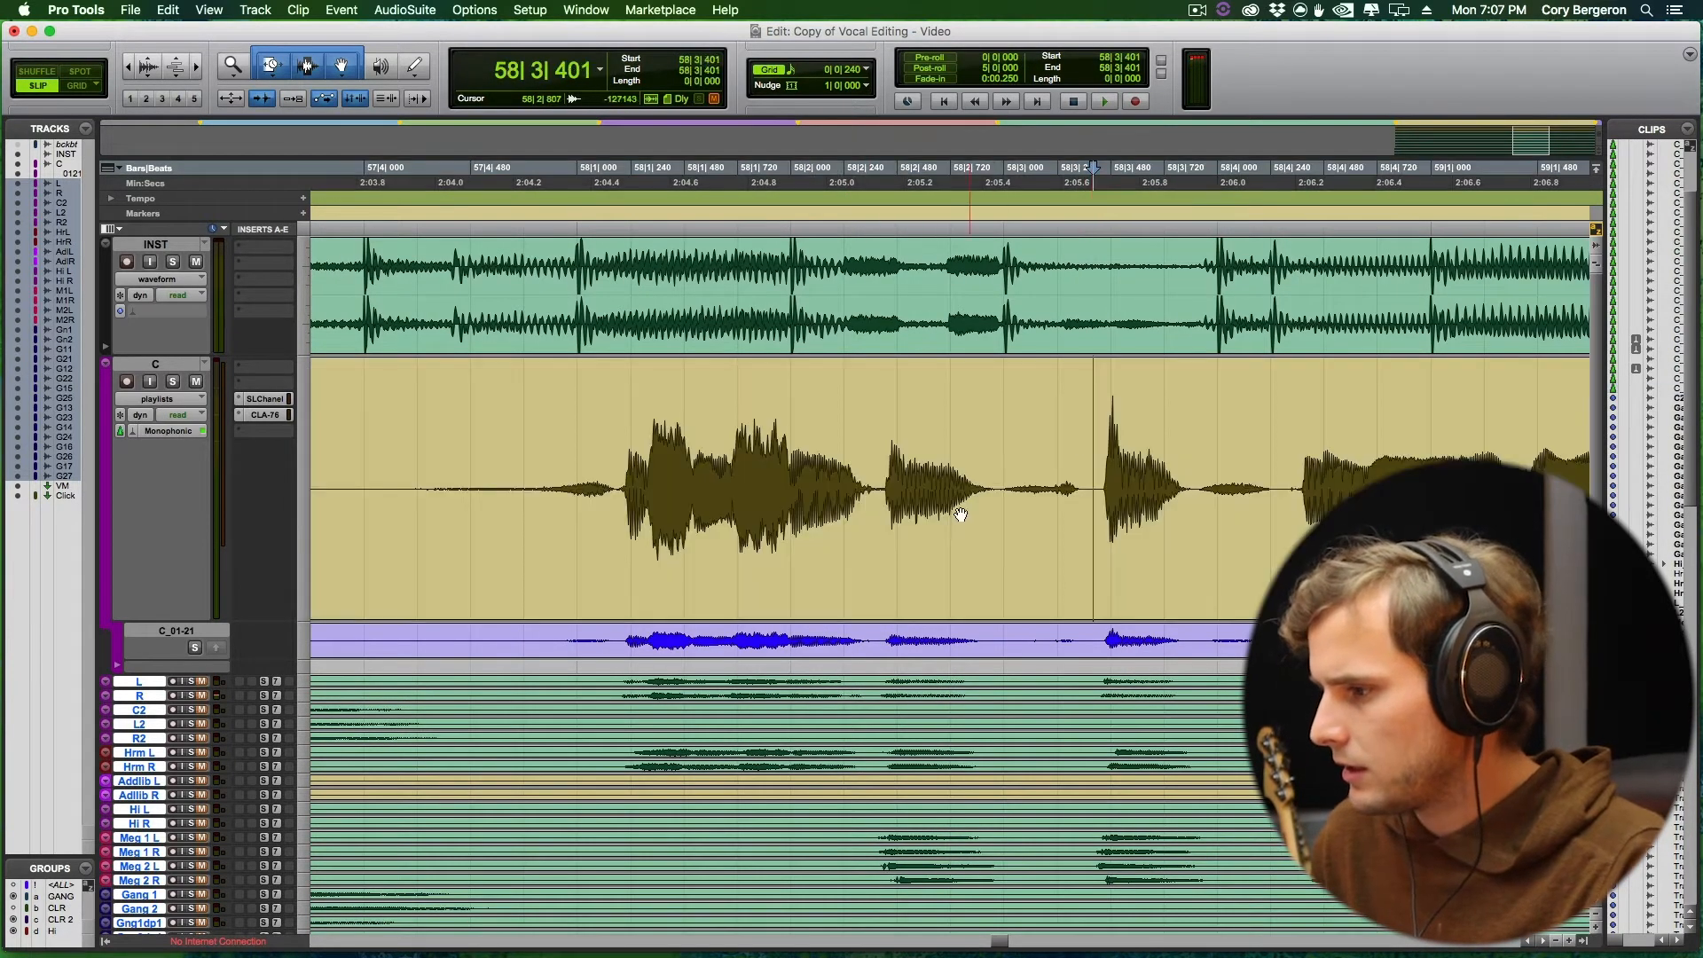
Try to shift the clip ending at 58|3|401 slightly later on track C.
left_click(841, 564)
key("t")
scroll(860, 558, "left", 10)
scroll(940, 549, "right", 5)
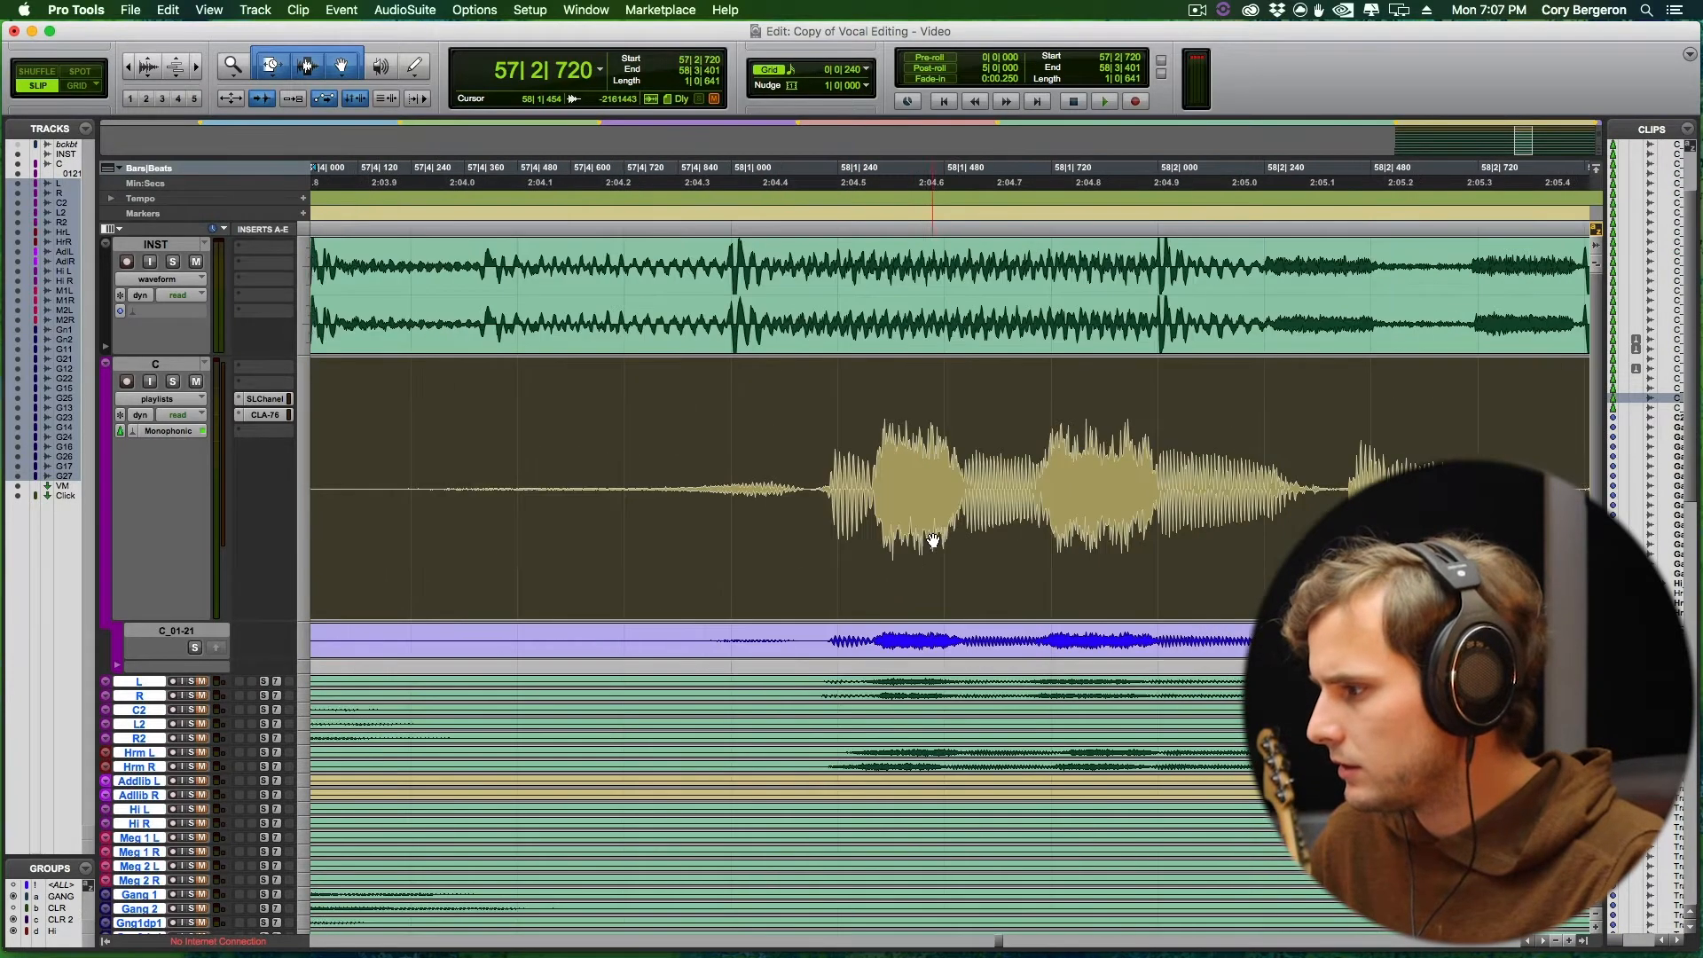
scroll(1144, 581, "right", 8)
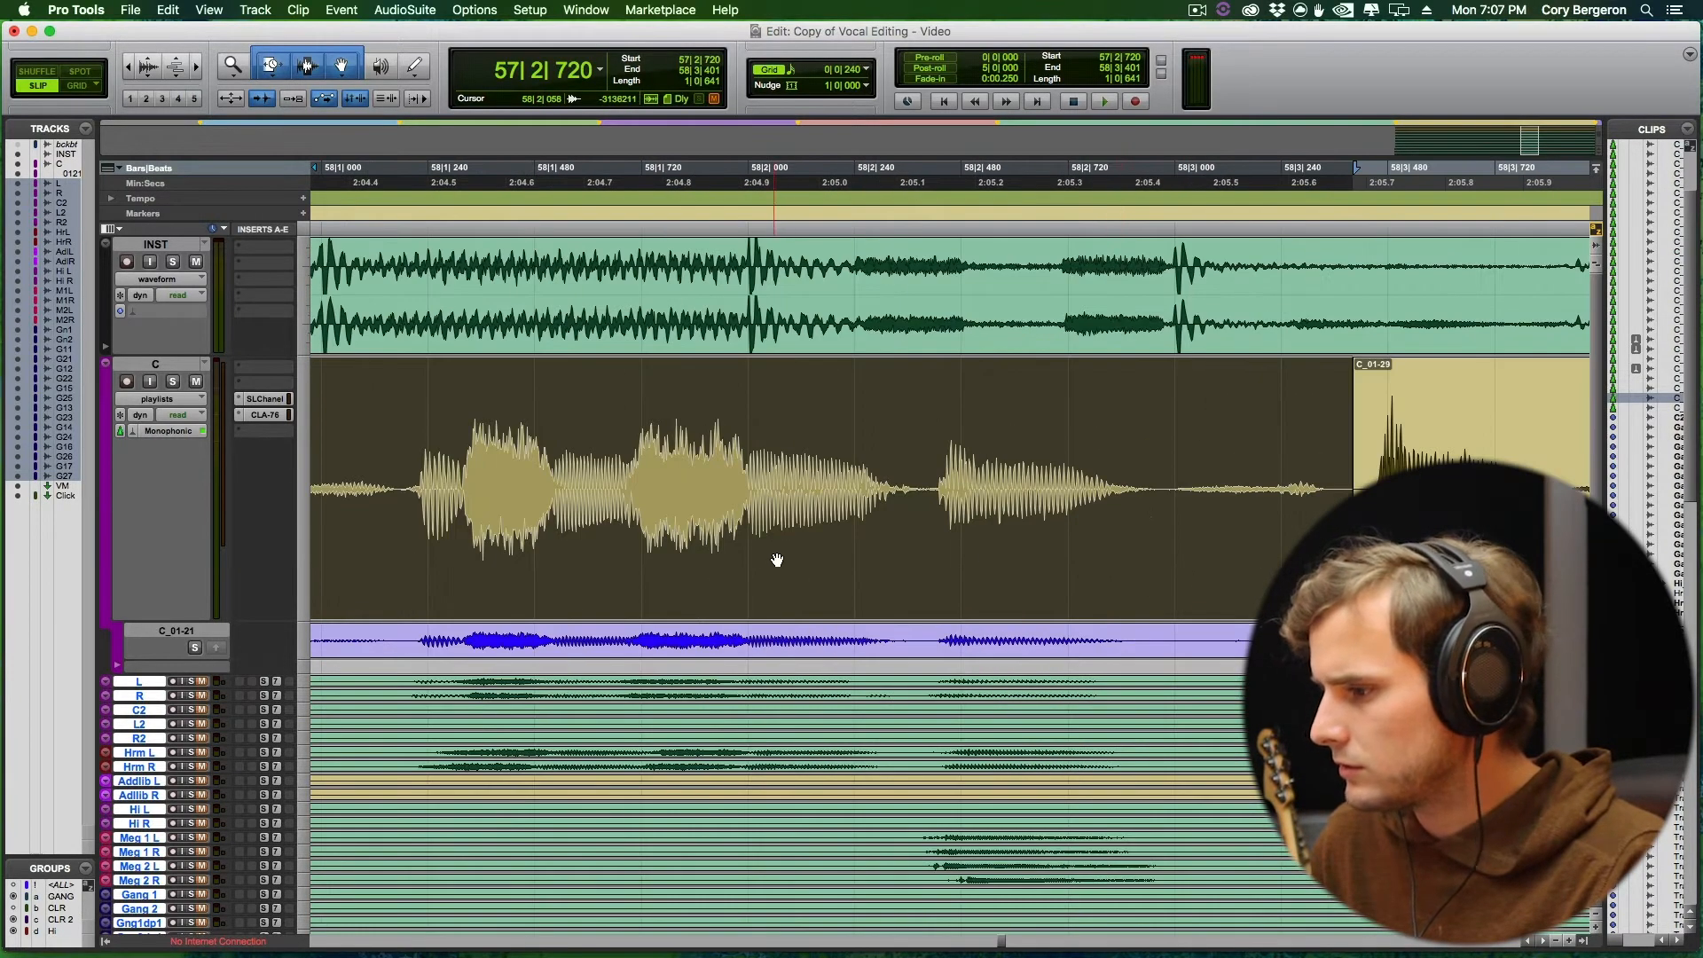
left_click_drag(775, 560, 778, 559)
key("super+z")
Separate the word starting near 58|2|360 and move it slightly later on track C.
left_click(910, 476)
key("b")
left_click_drag(978, 558, 990, 559)
key("r")
Play back the second phrase from 57|4|440 and again from 57|2|276 to judge the moved word.
left_click(521, 443)
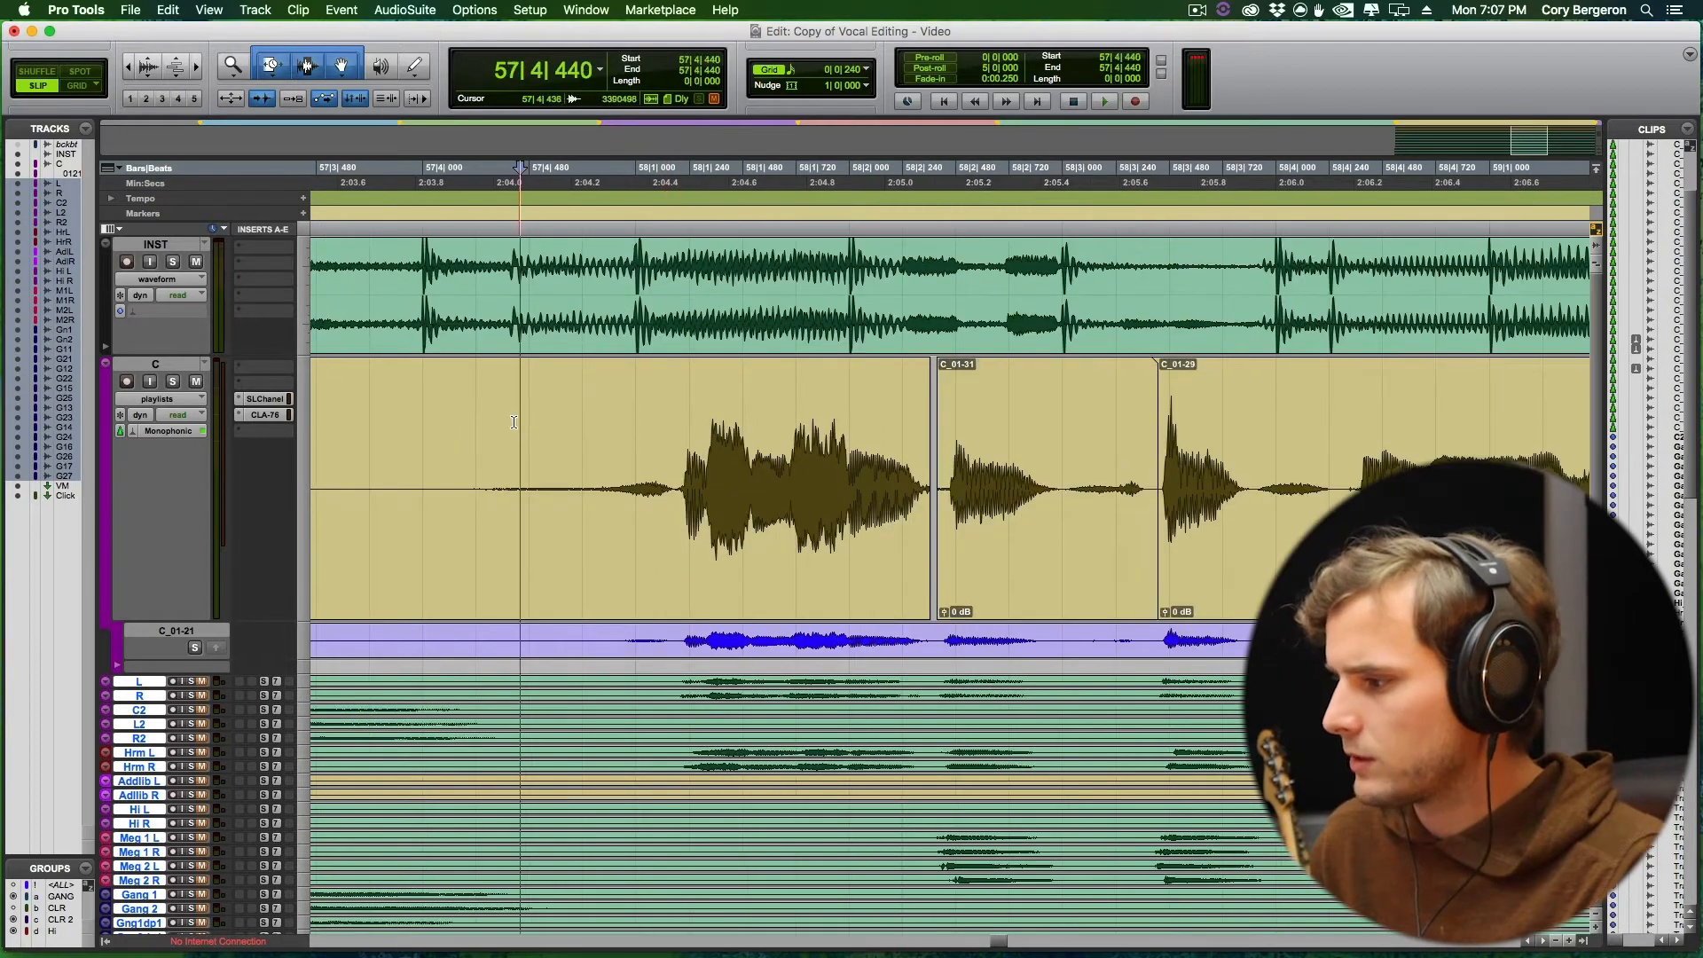
key("space")
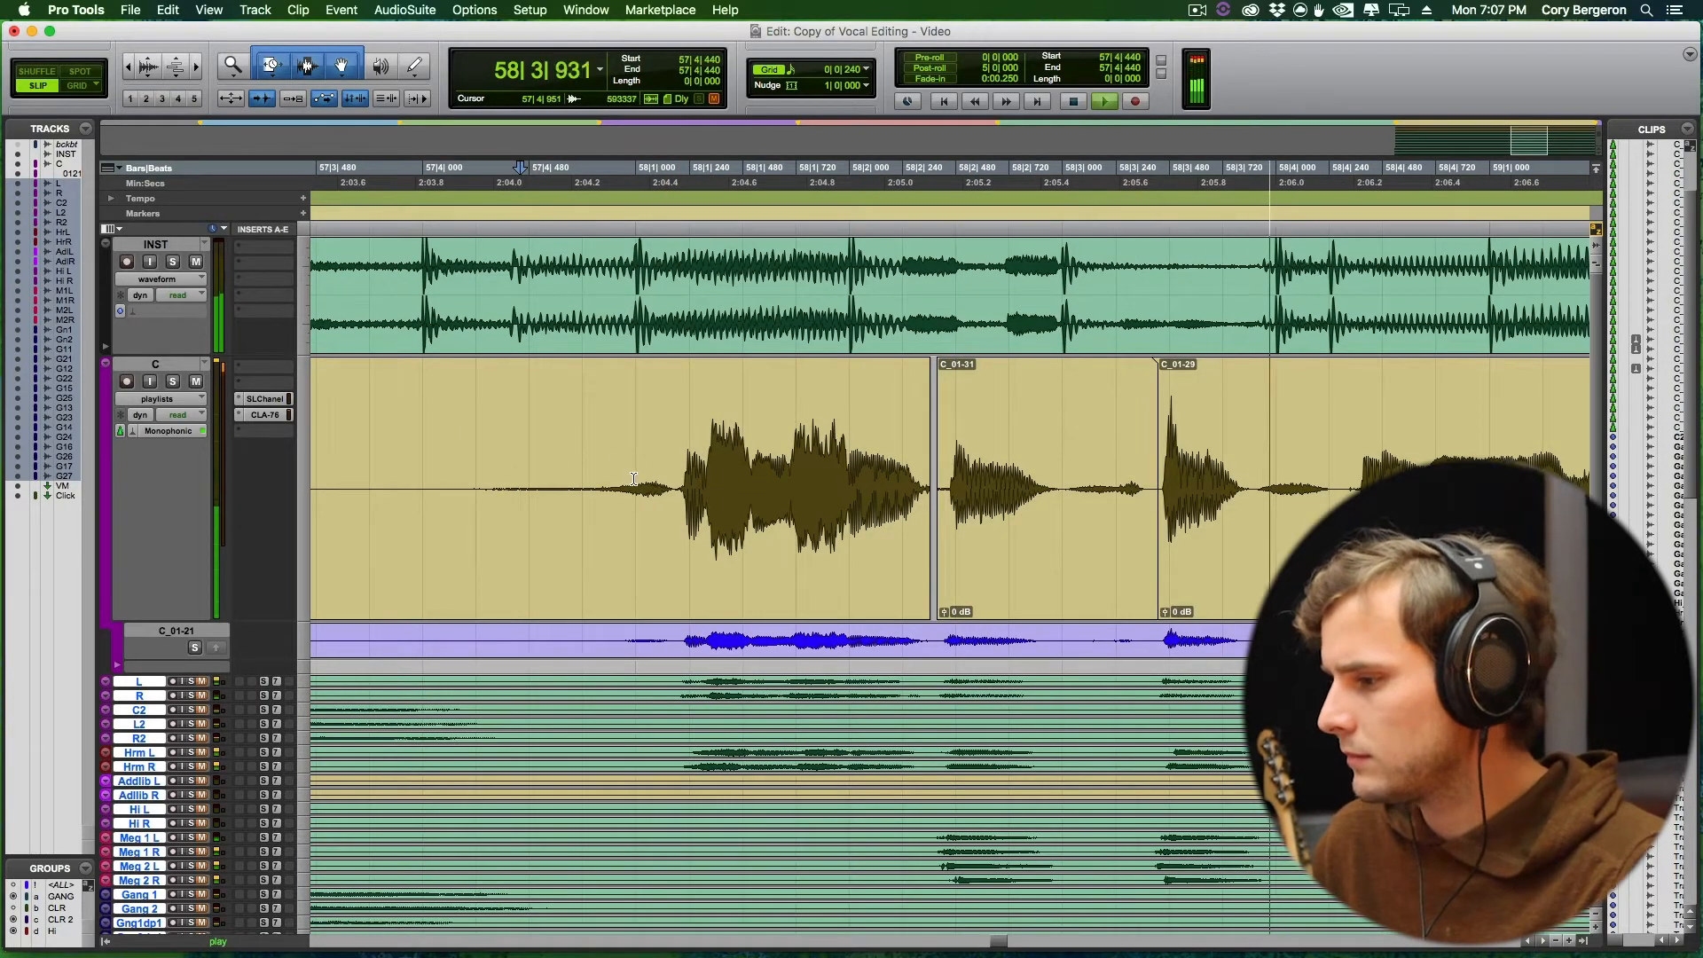
left_click(586, 497)
key("space")
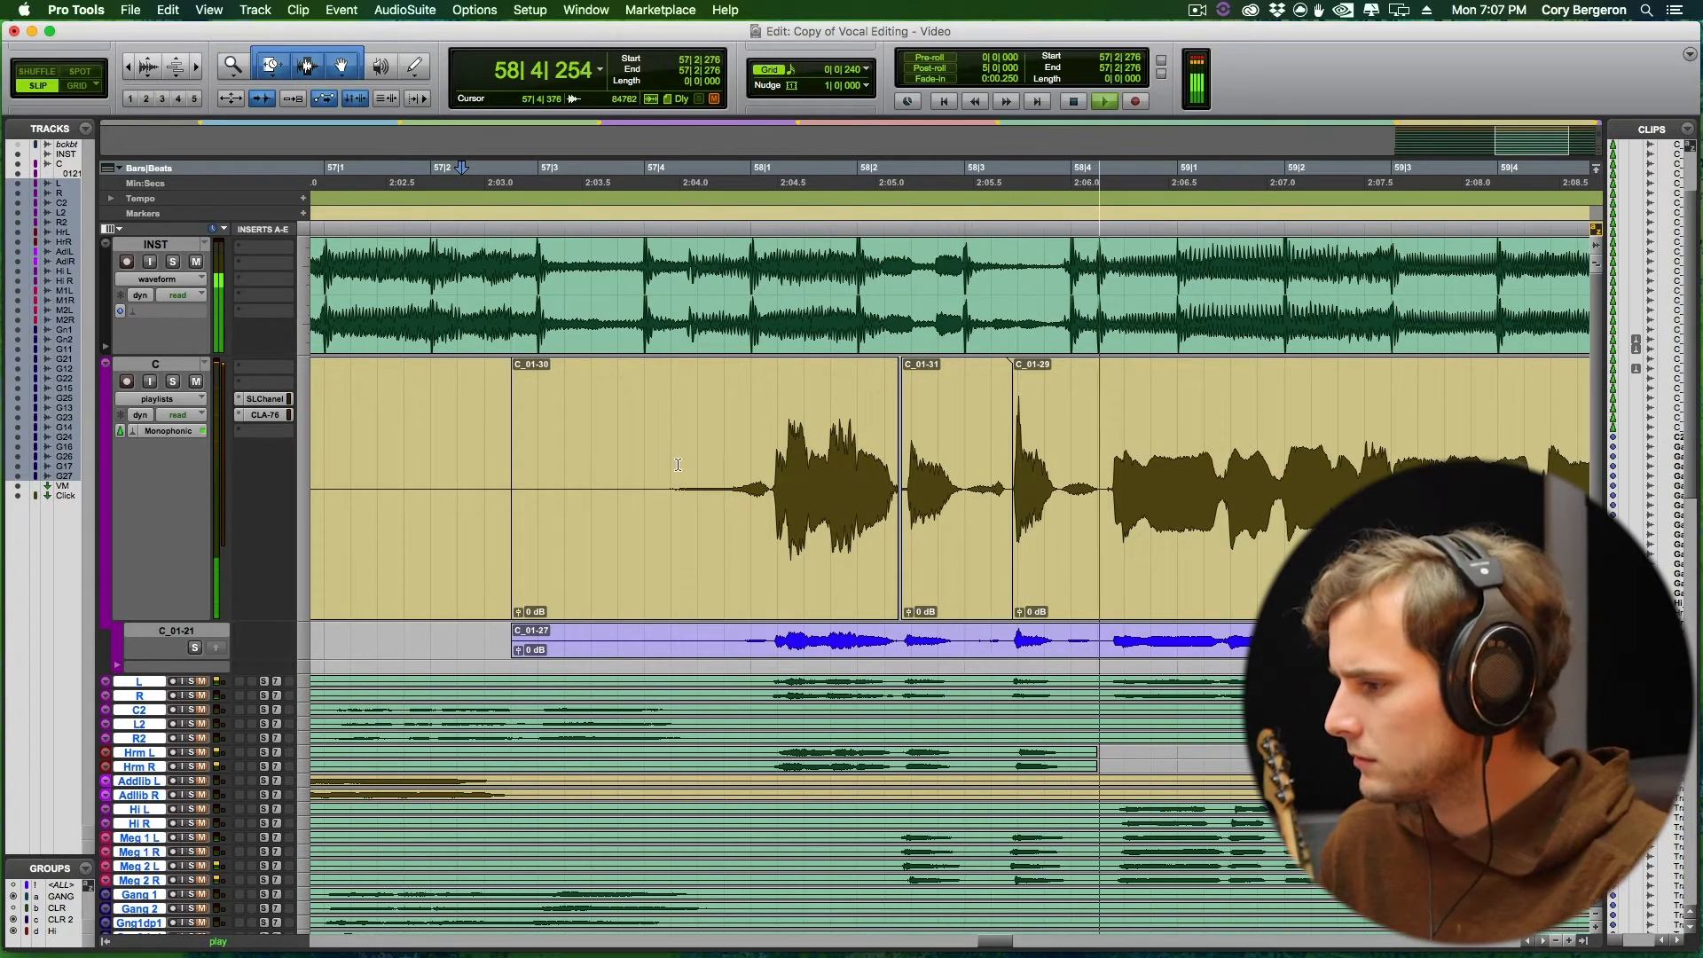
key("space")
Play the second phrase again from 57|1|917 and 57|4|424 to check the timing of its opening word.
left_click(616, 432)
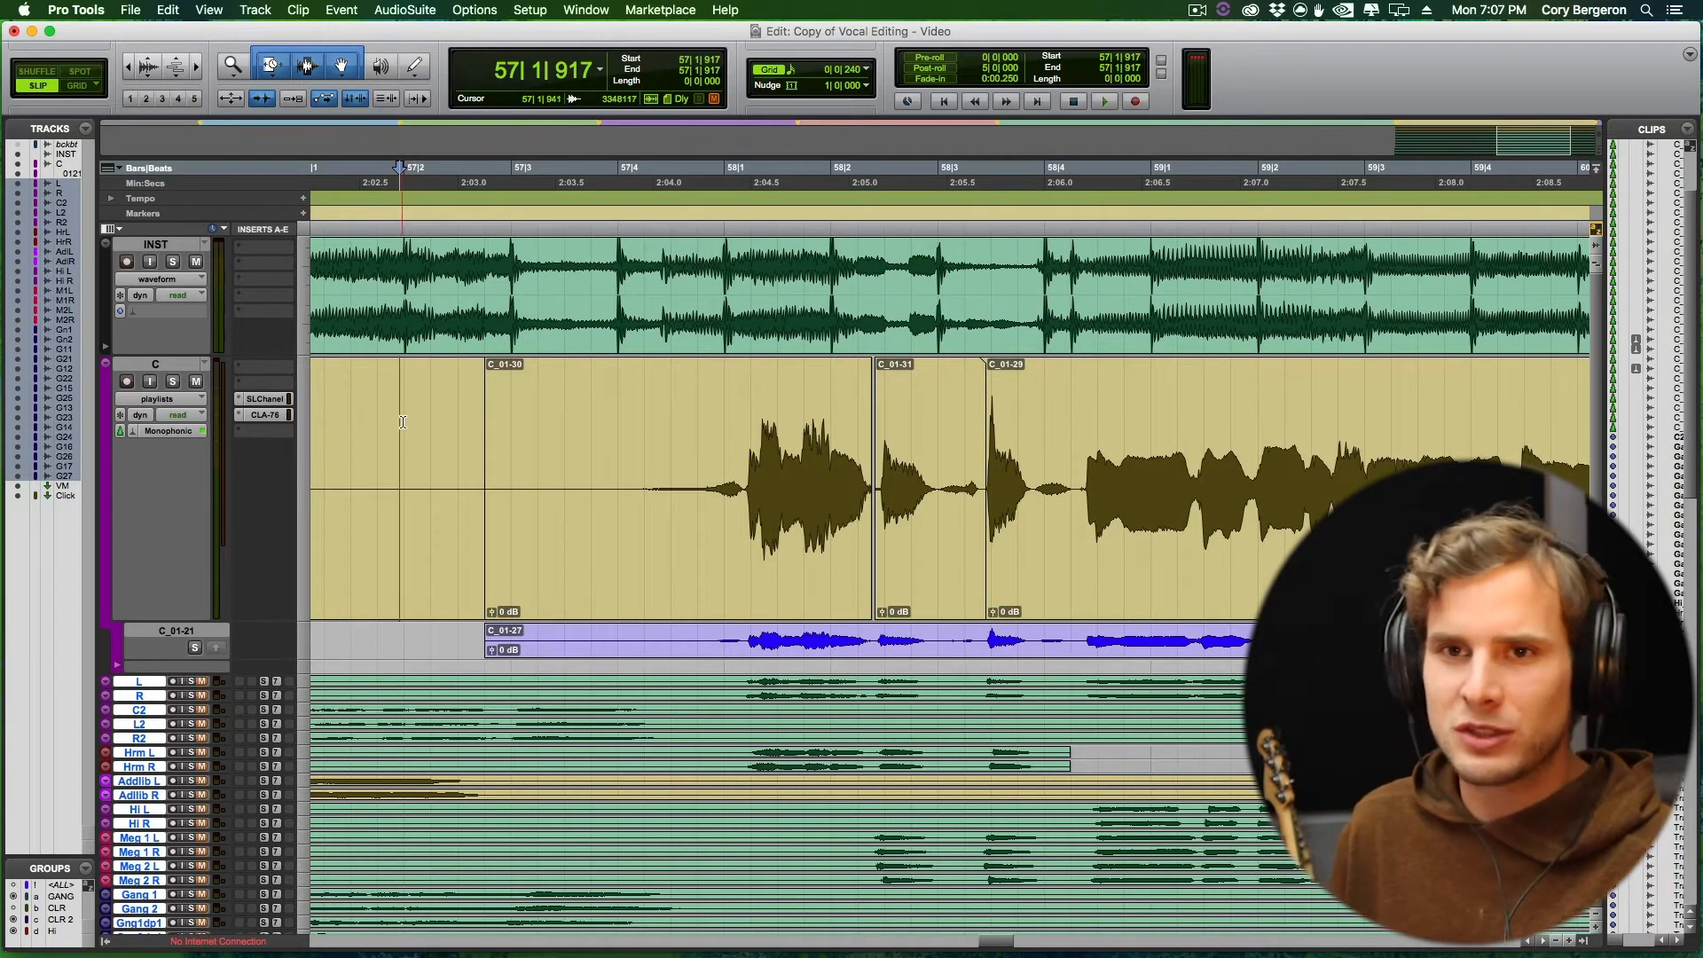
key("space")
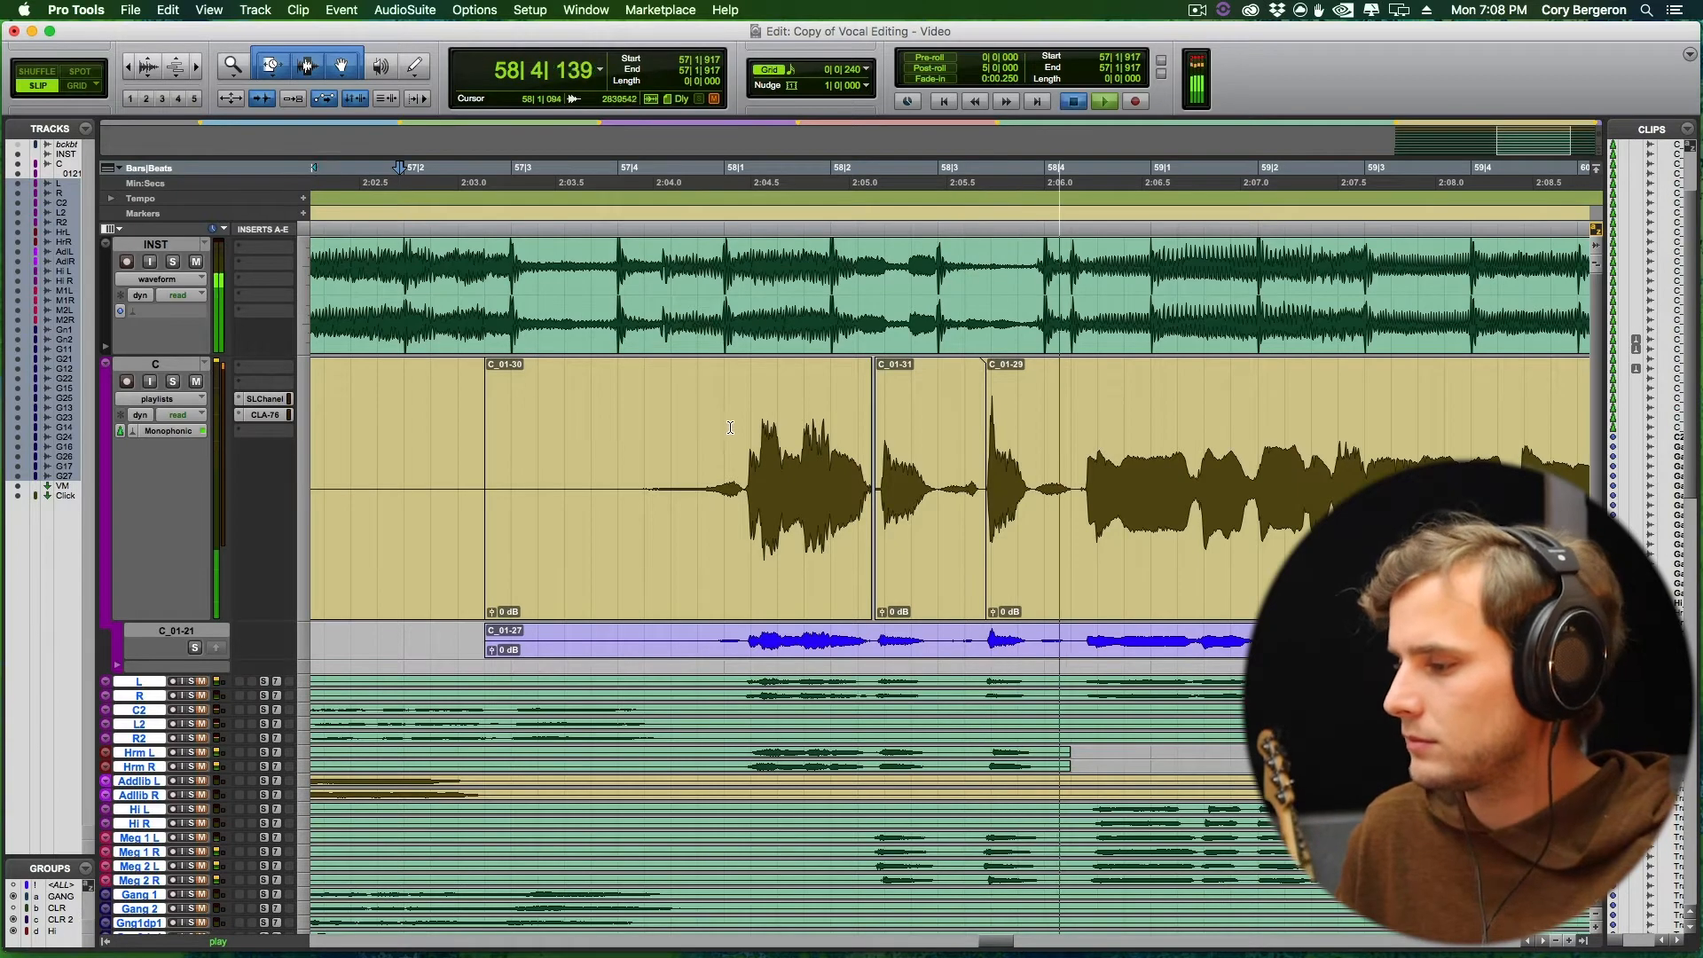
left_click(668, 426)
key("super+bracketright")
key("space")
key("space")
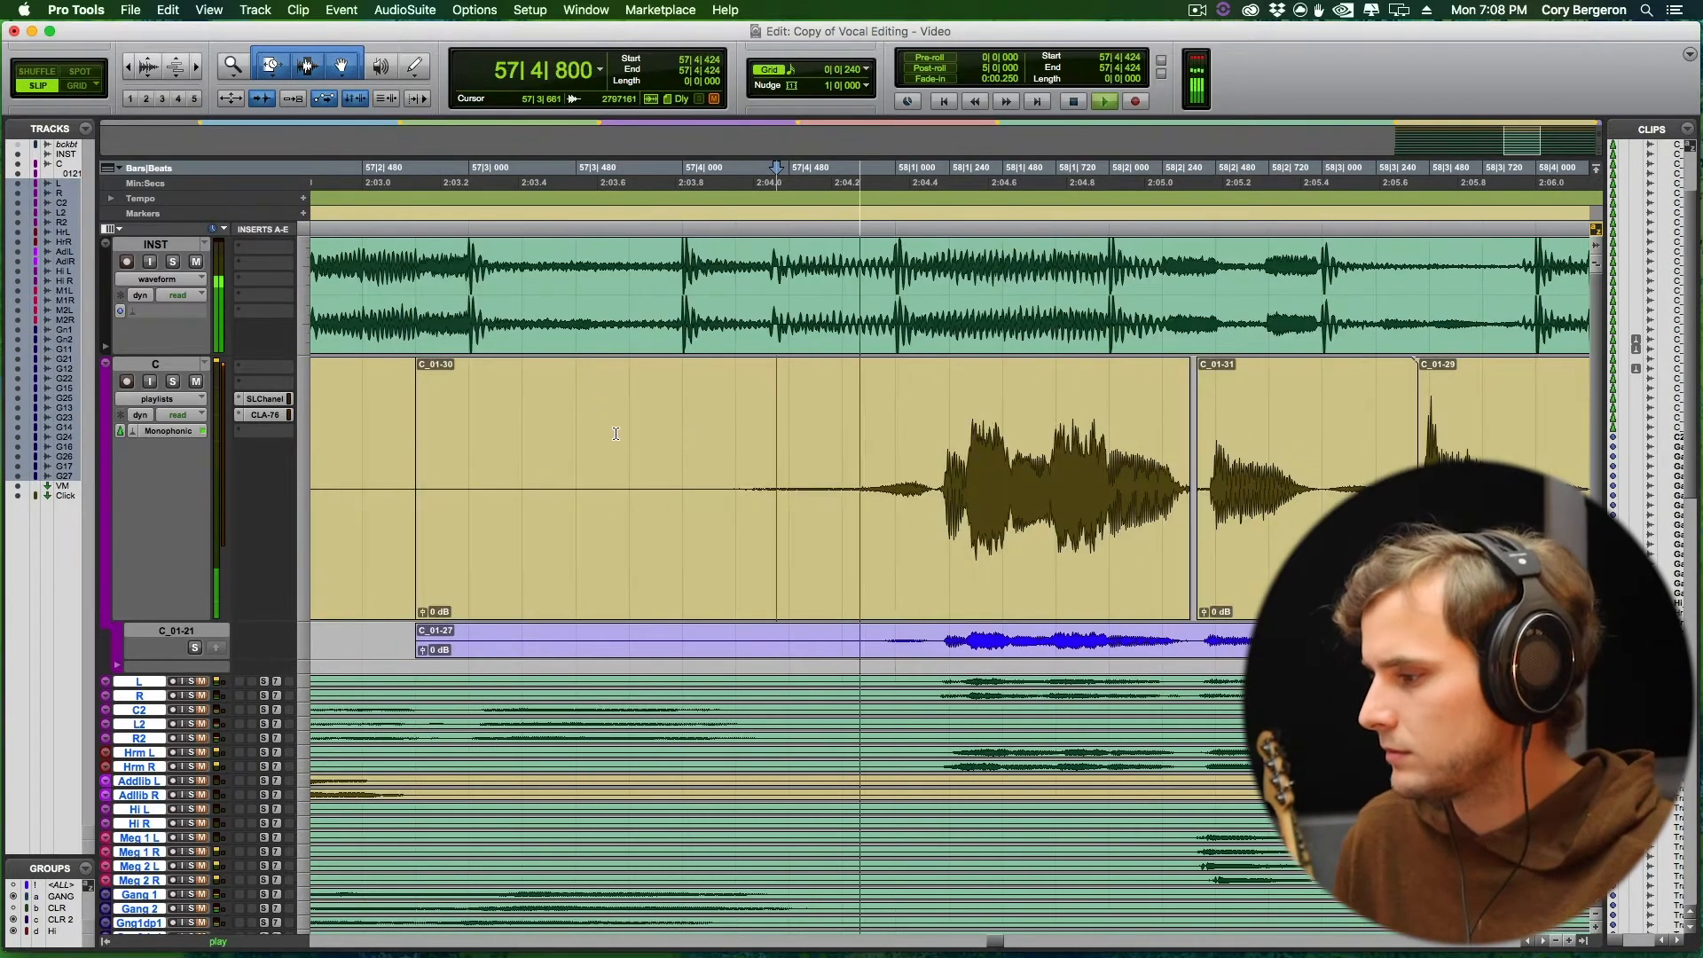
key("space")
Separate the second phrase at 58|1|691 and time-stretch the front clip so it starts slightly before 57|2|720.
left_click_drag(420, 470, 337, 475)
key("super+z")
left_click(1032, 456)
key("Tab")
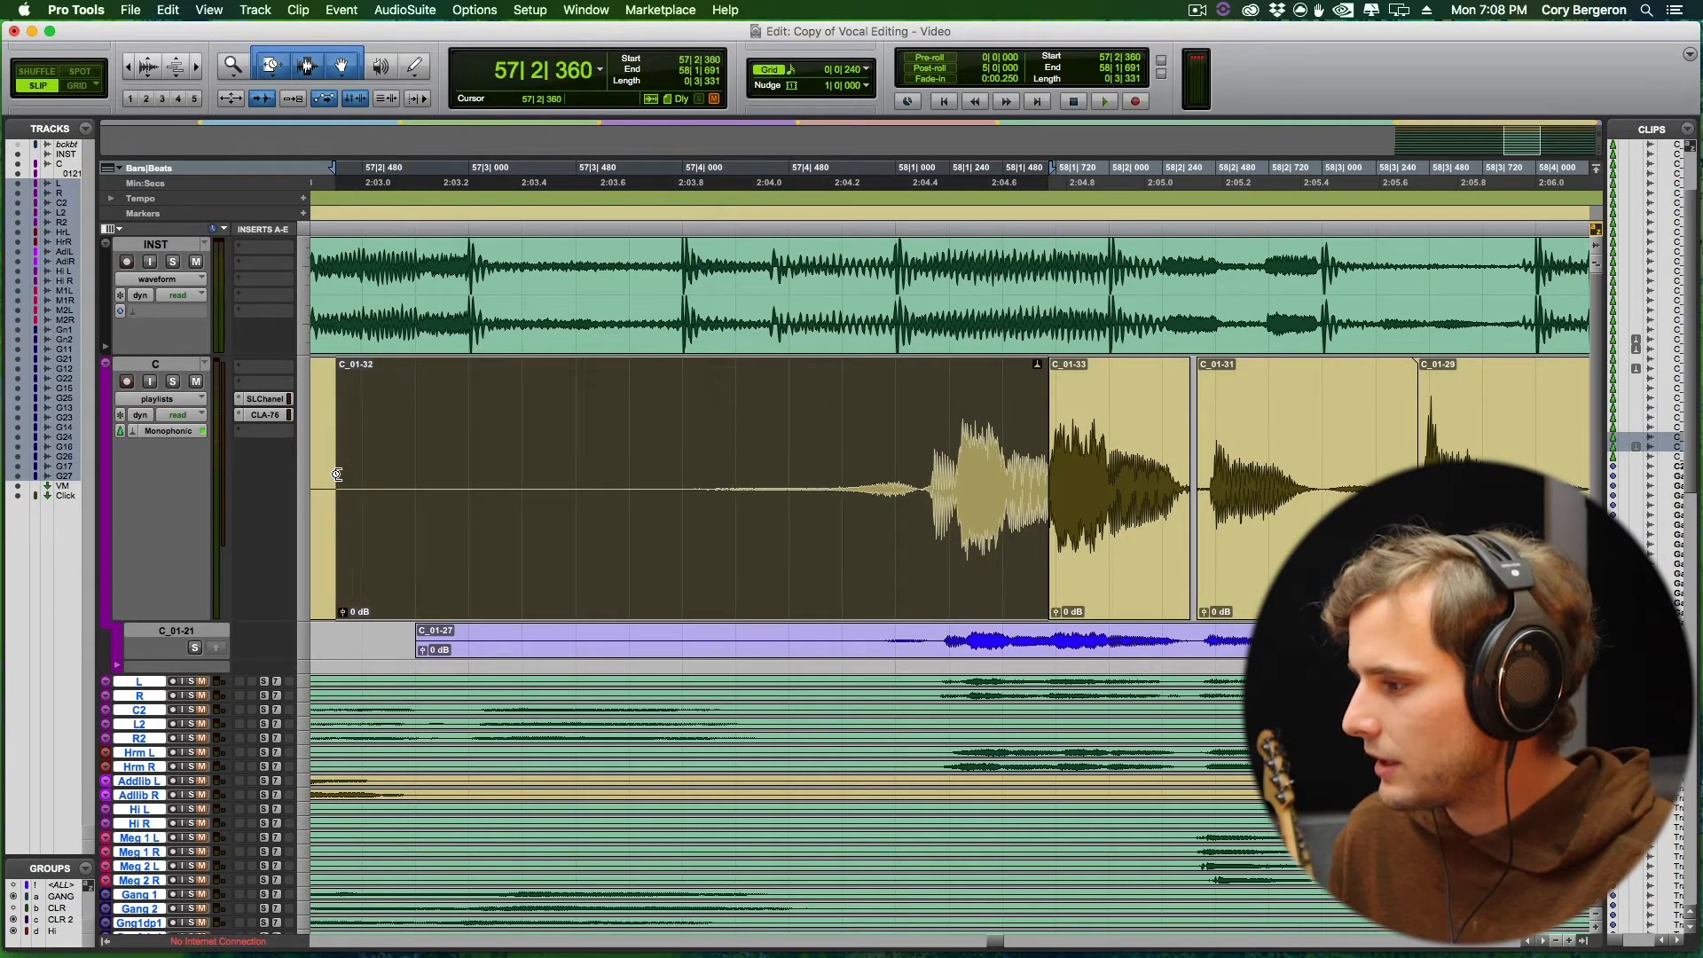
left_click_drag(336, 475, 374, 474)
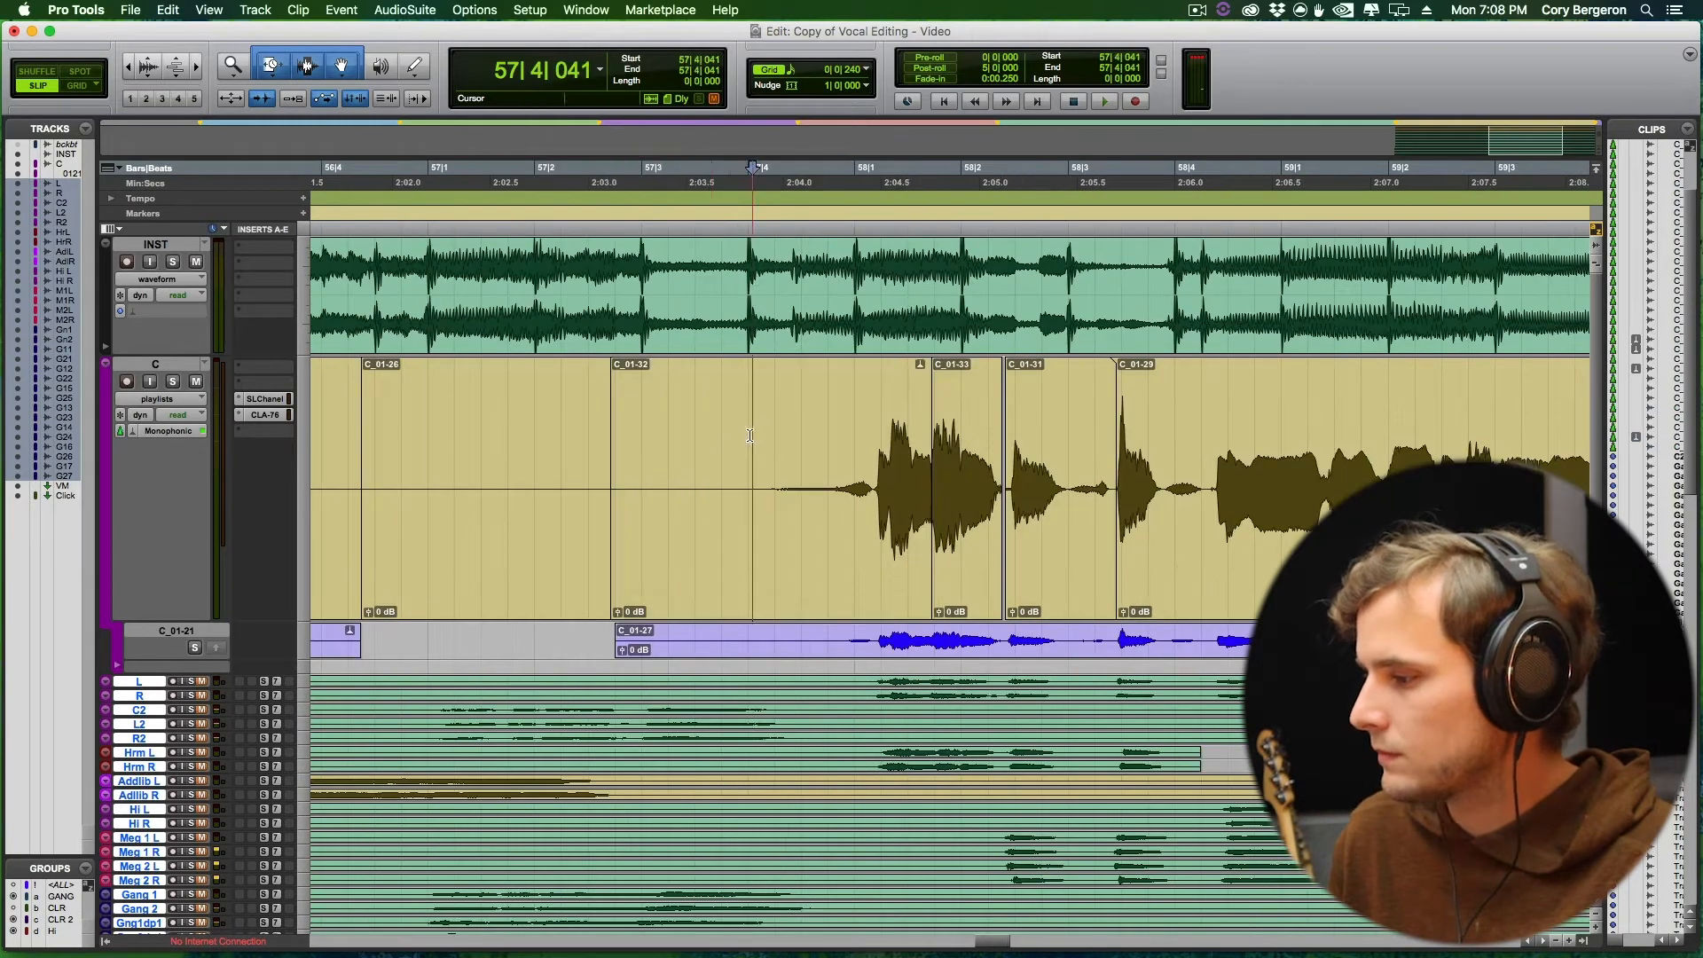
Play back the stretched start of the second phrase from 57|4|041 and from 57|4|759.
key("space")
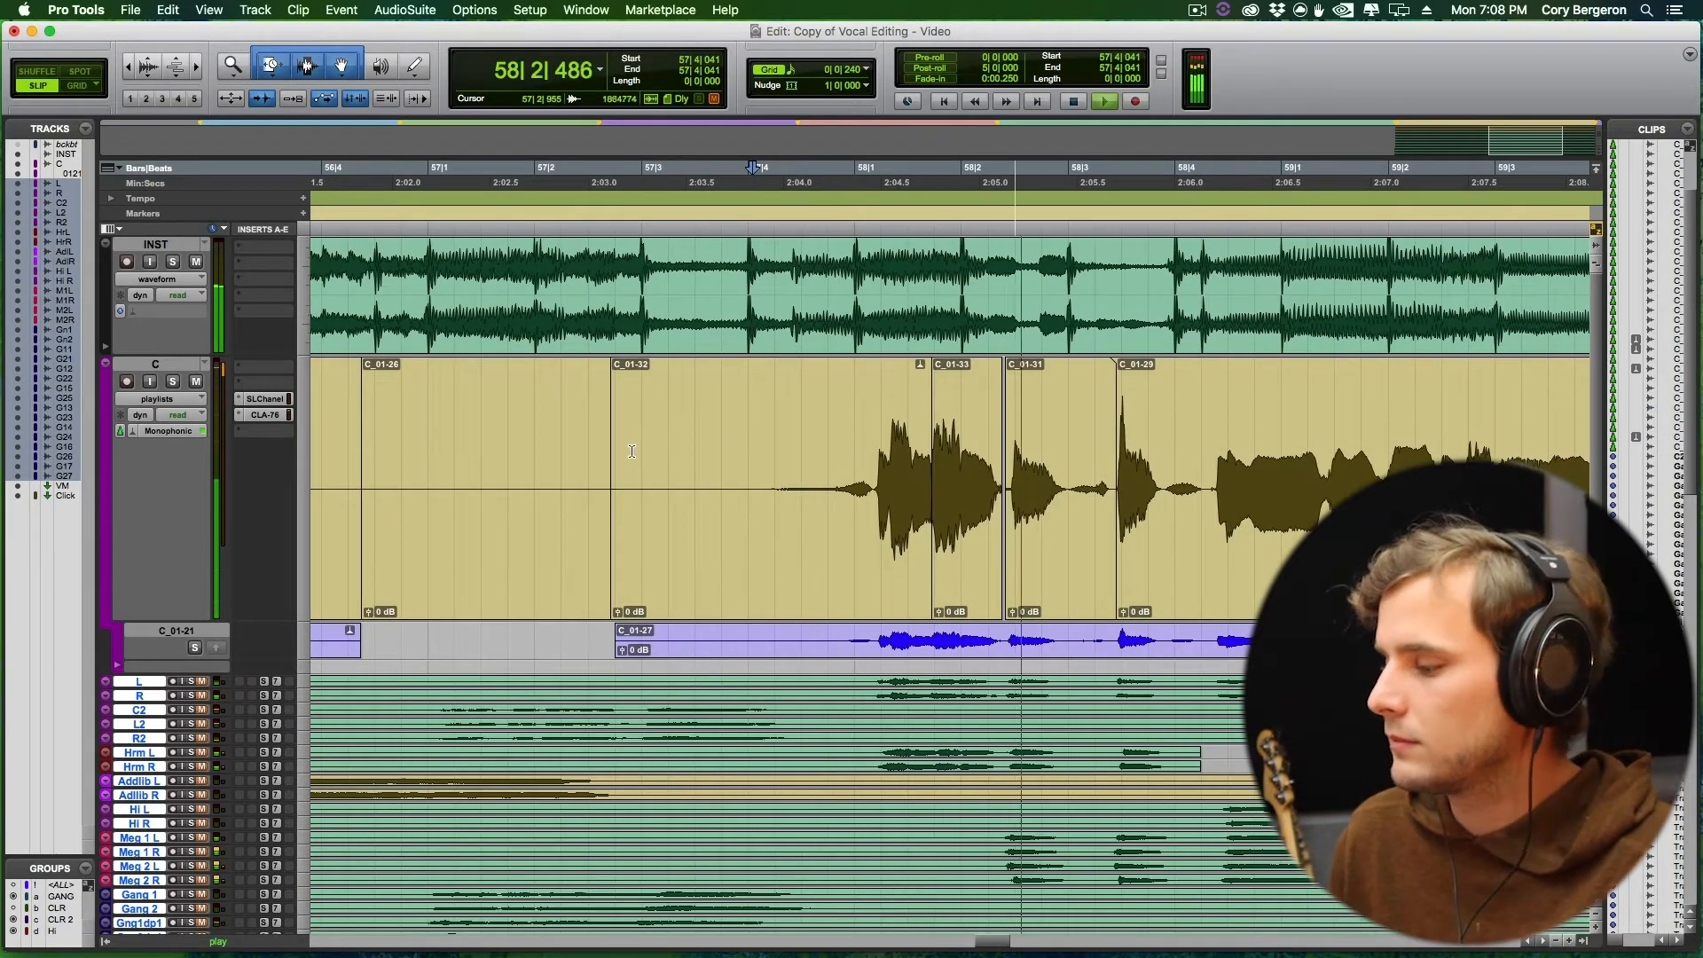
left_click(714, 441)
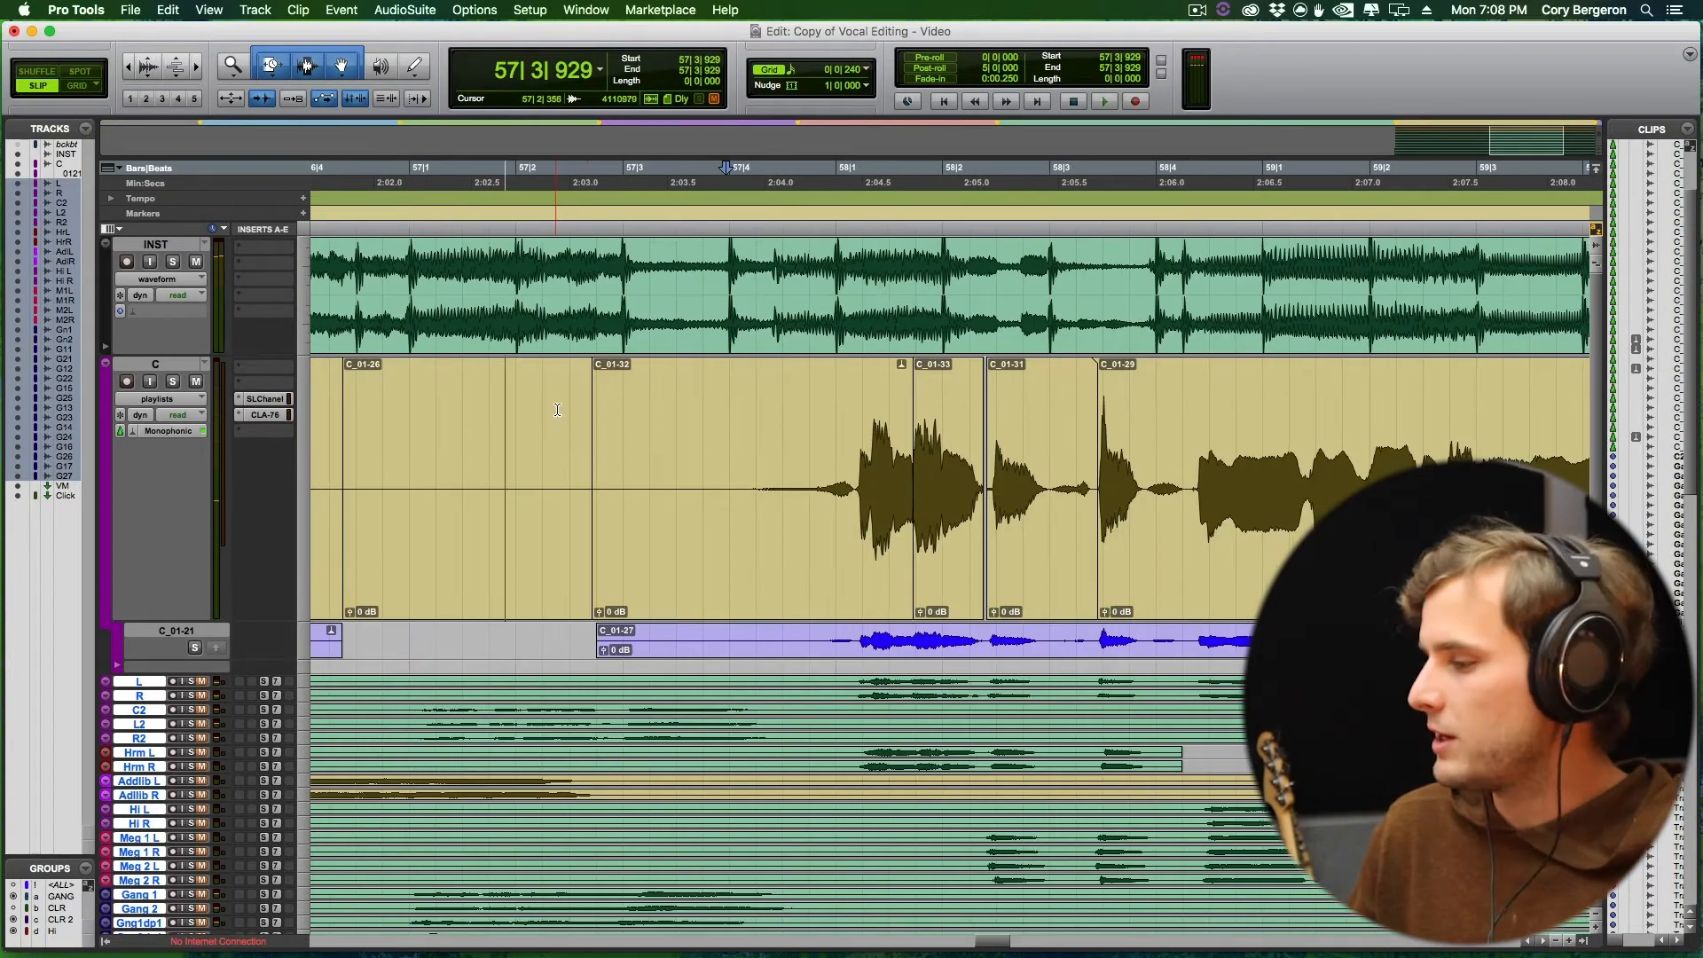
scroll(550, 434, "right", 5)
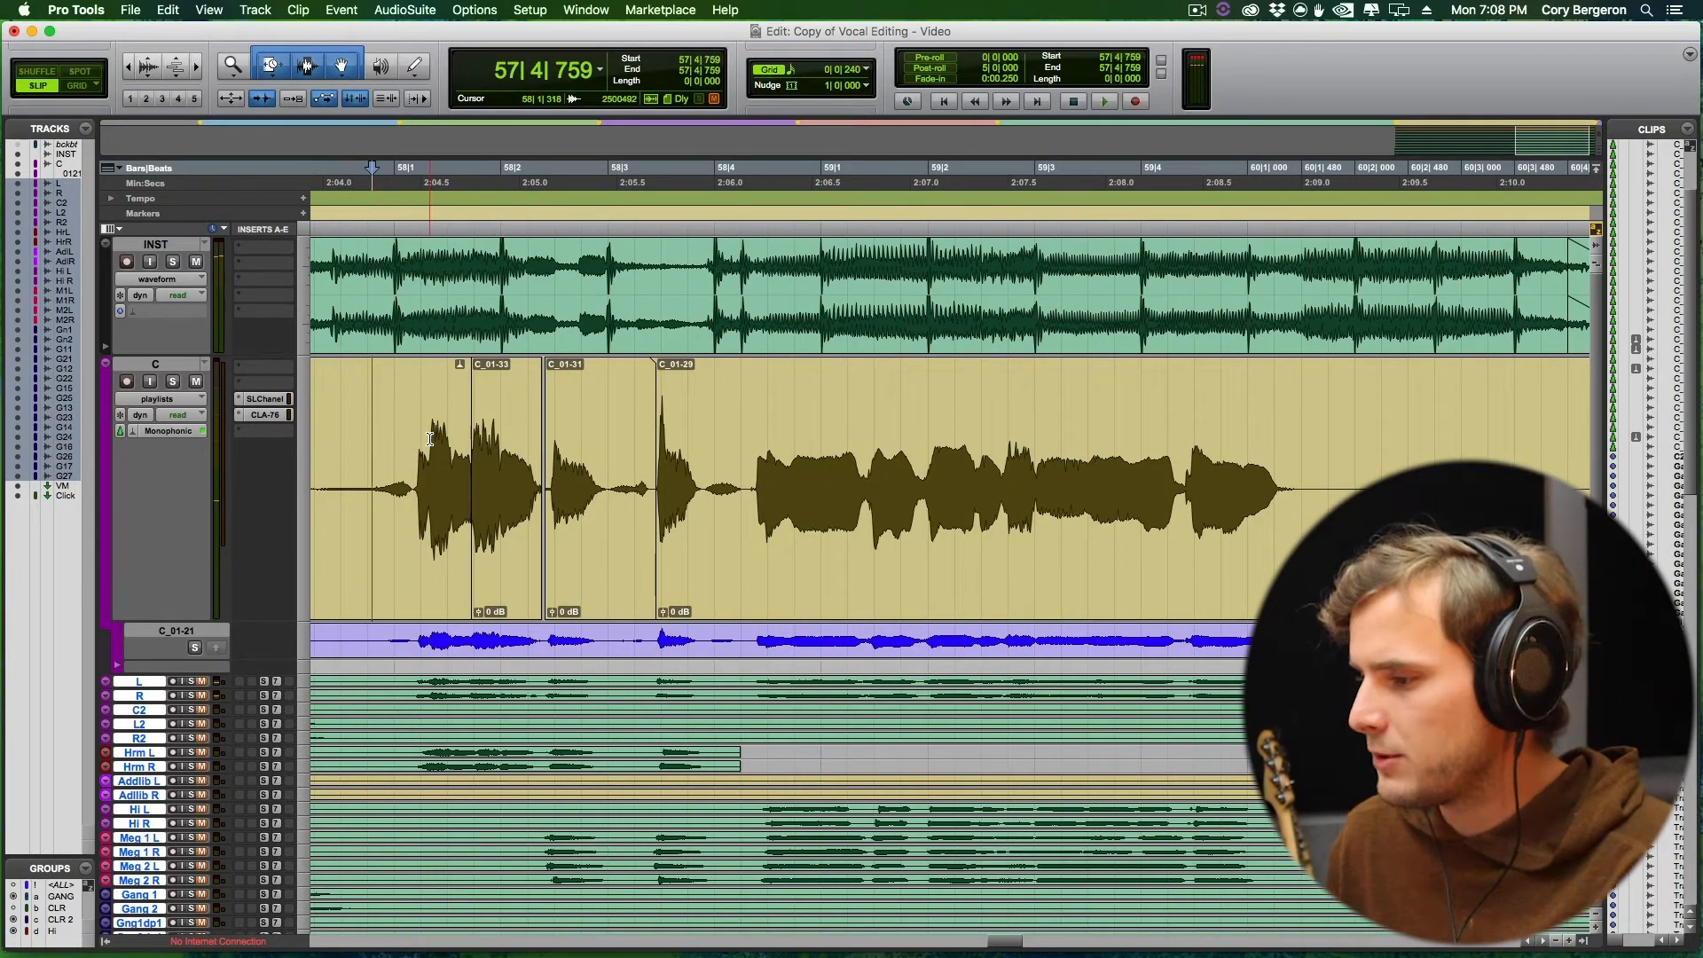
key("space")
key("super+bracketright")
scroll(462, 479, "right", 5)
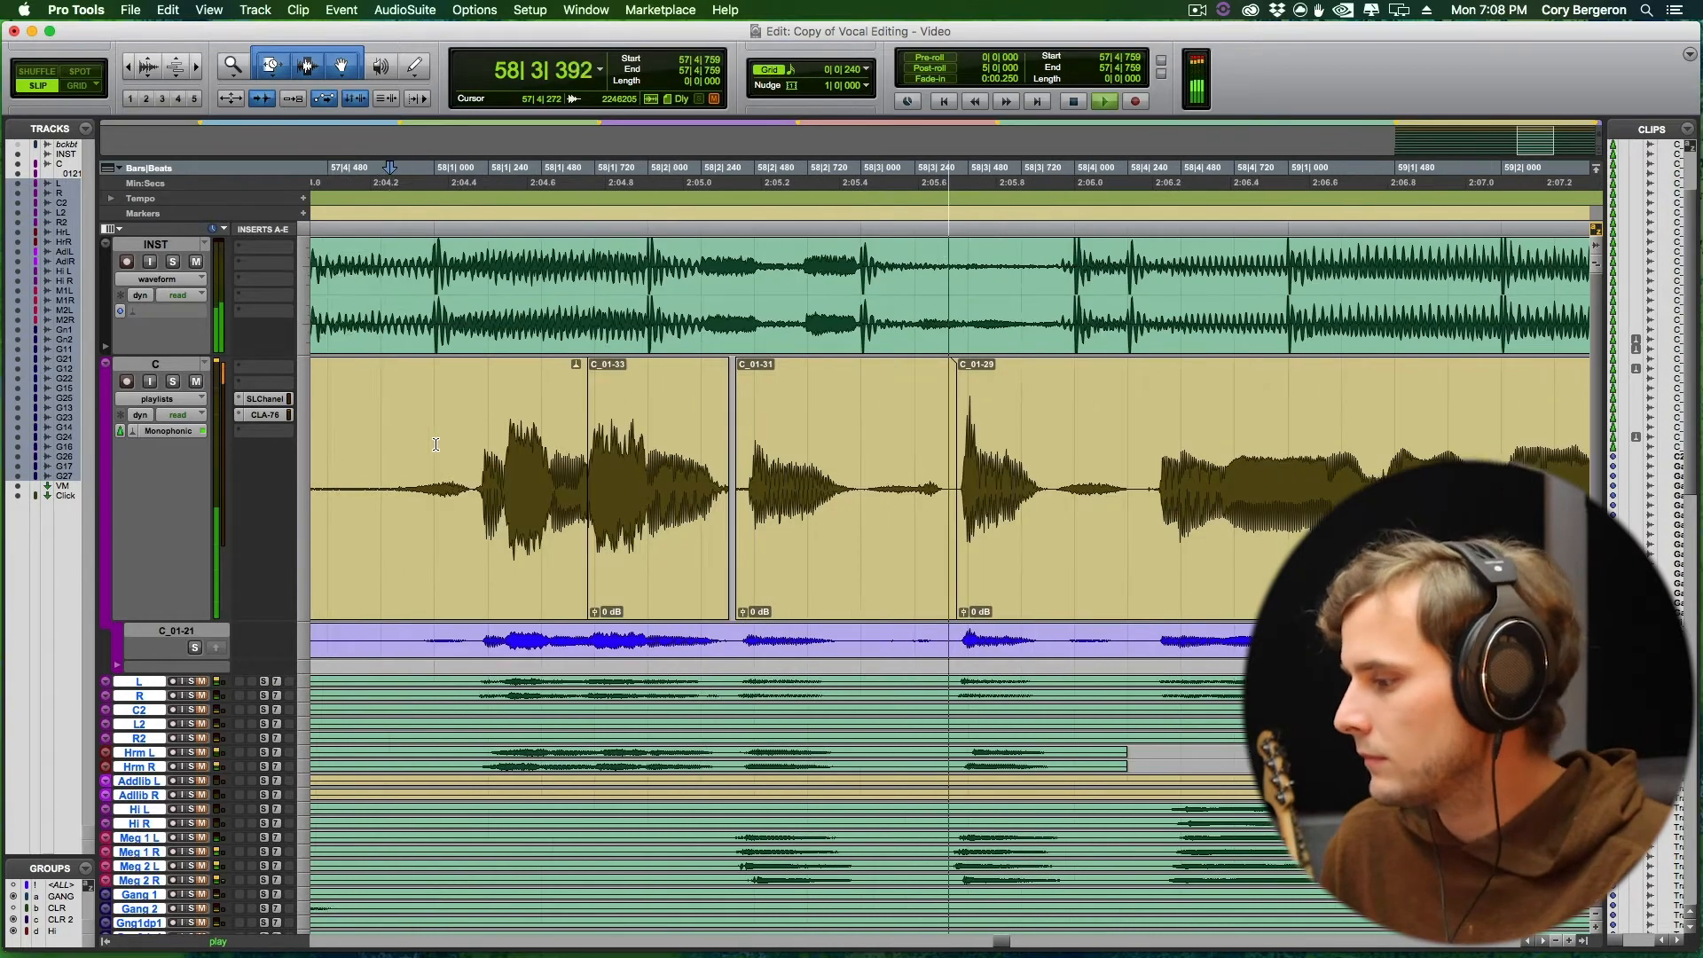
key("space")
Separate the short loud word at 58|3|429 from the rest of the phrase and move it to 58|3|443.
left_click(654, 552)
key("super+bracketright")
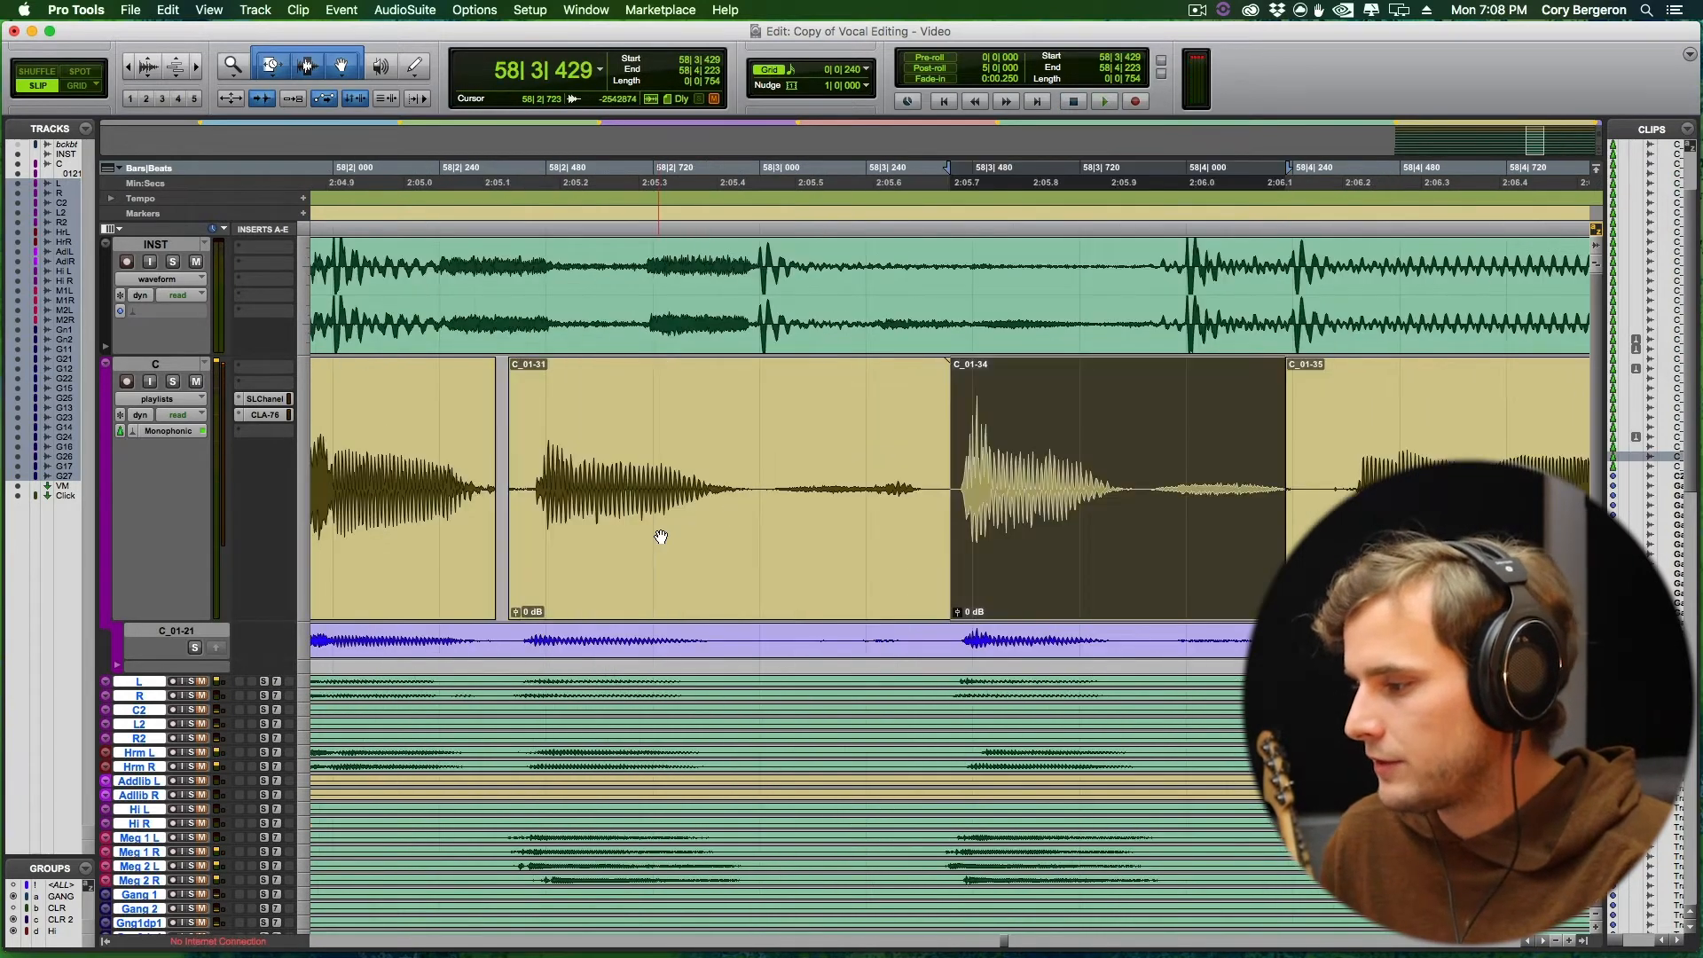
scroll(657, 536, "right", 1)
left_click_drag(932, 550, 936, 550)
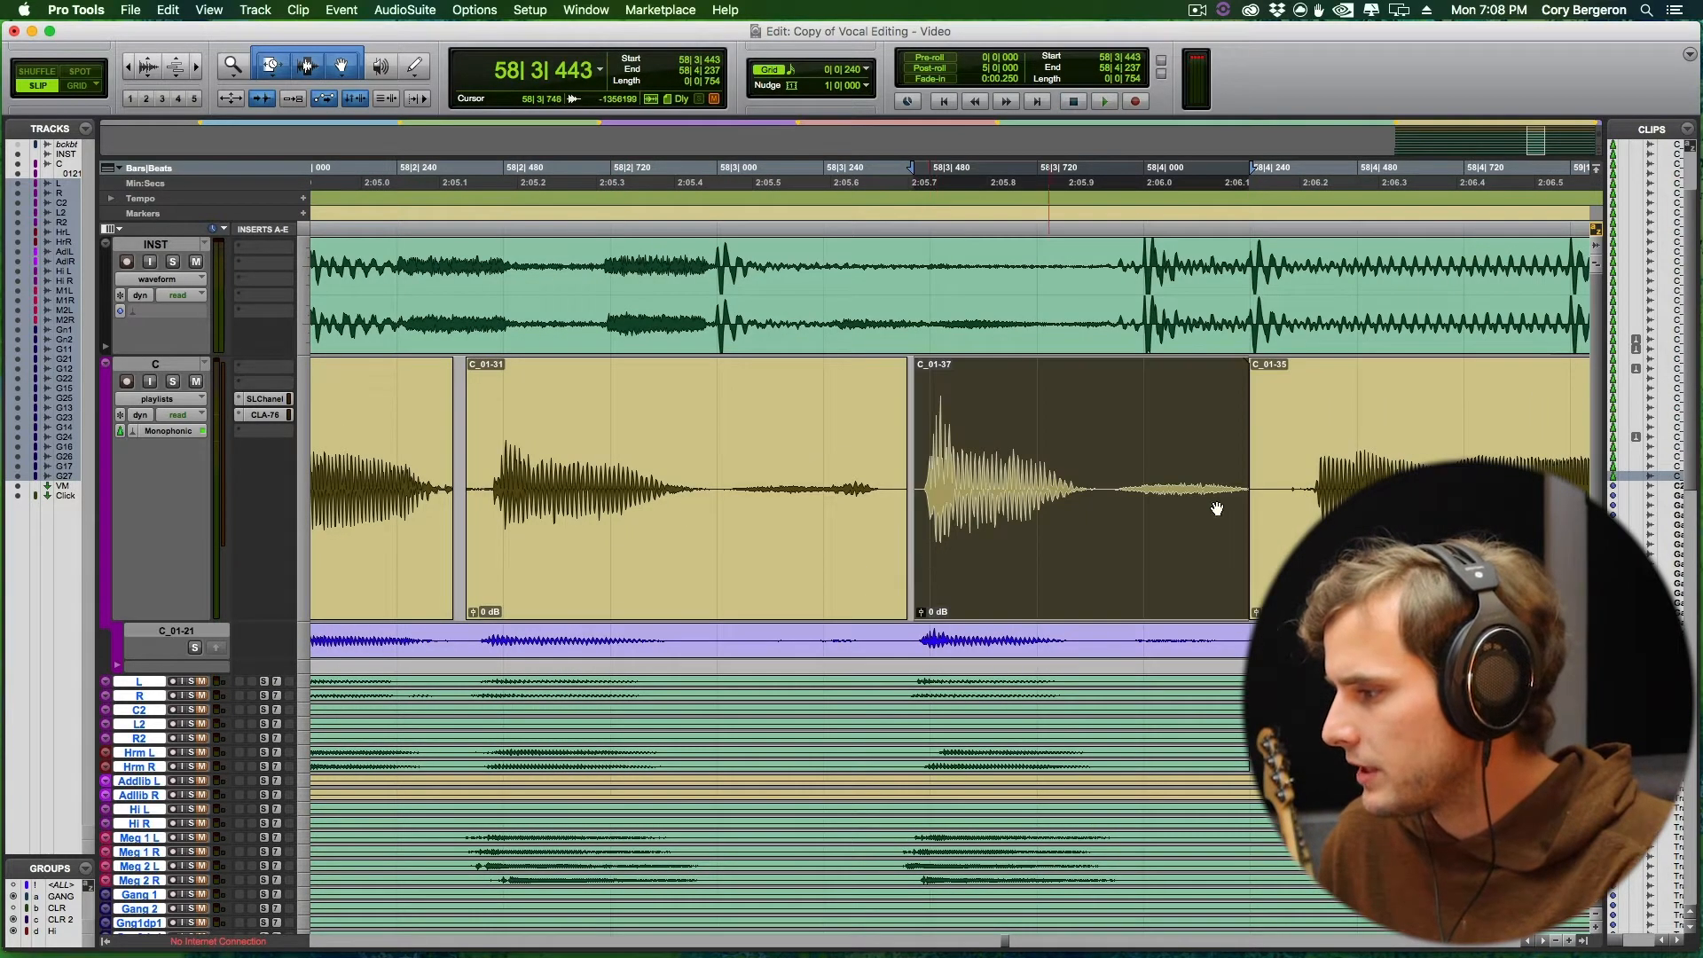
Play back the two short words on track C from 58|2|459.
scroll(1129, 457, "right", 1)
left_click(459, 434)
key("space")
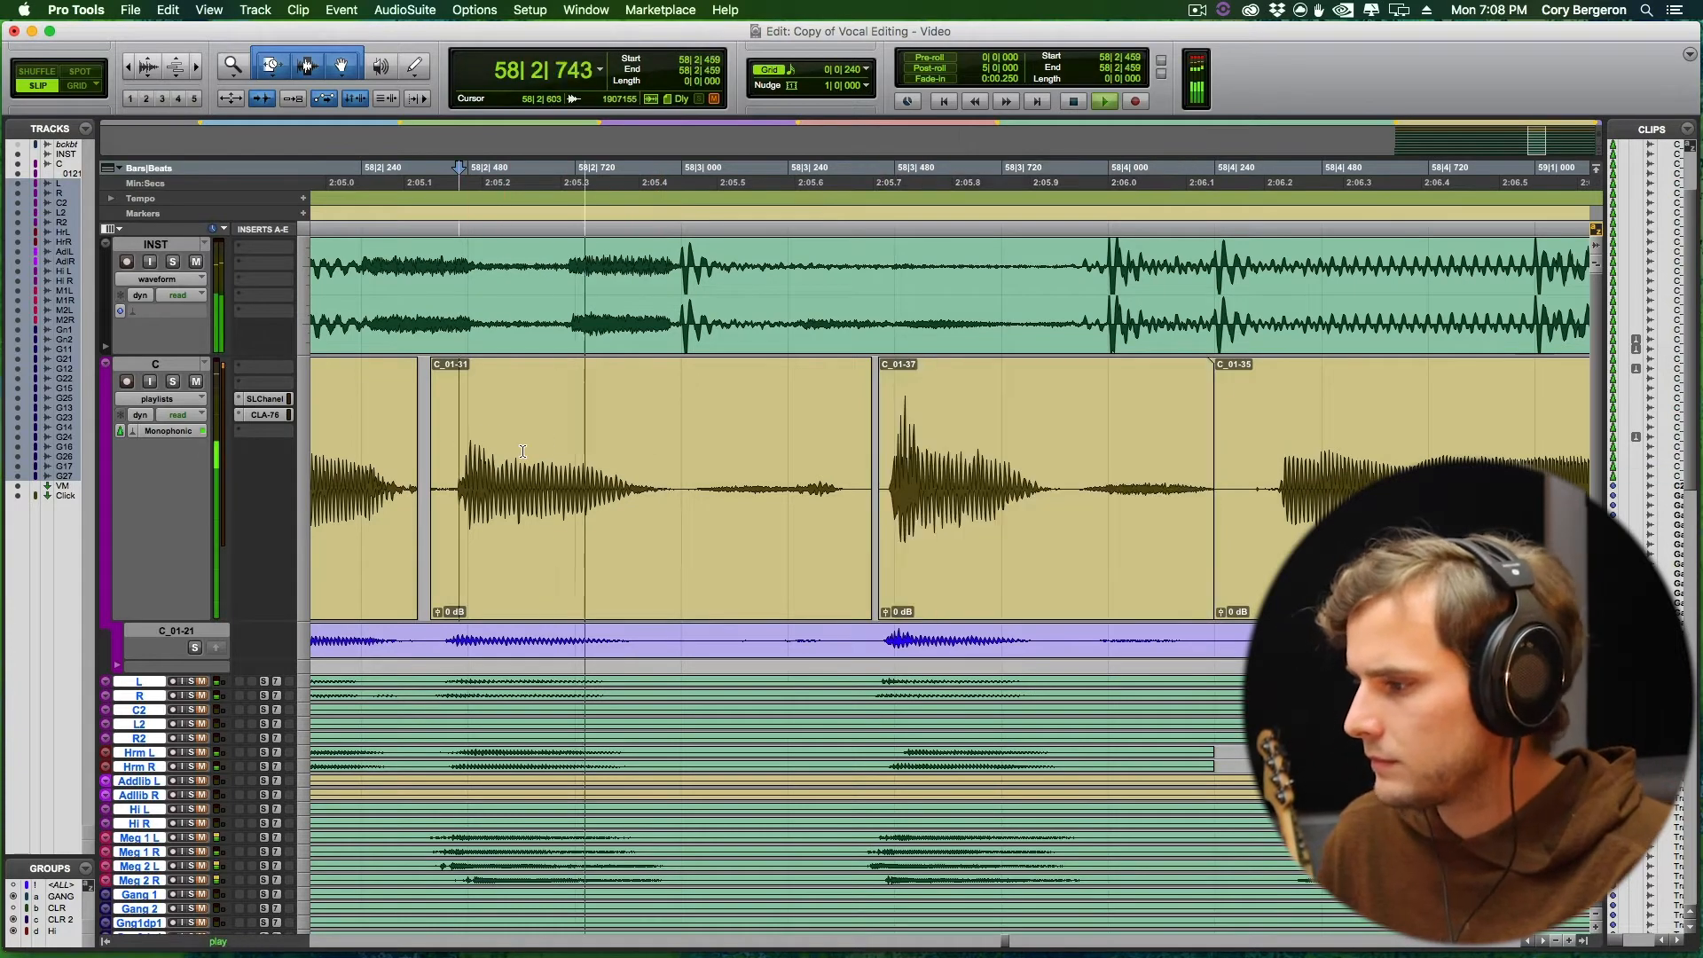
key("space")
Separate the breath at 58|3|858 in Grid mode and retime and stretch it to span 58|3|892 to 58|4|355.
scroll(843, 469, "right", 5)
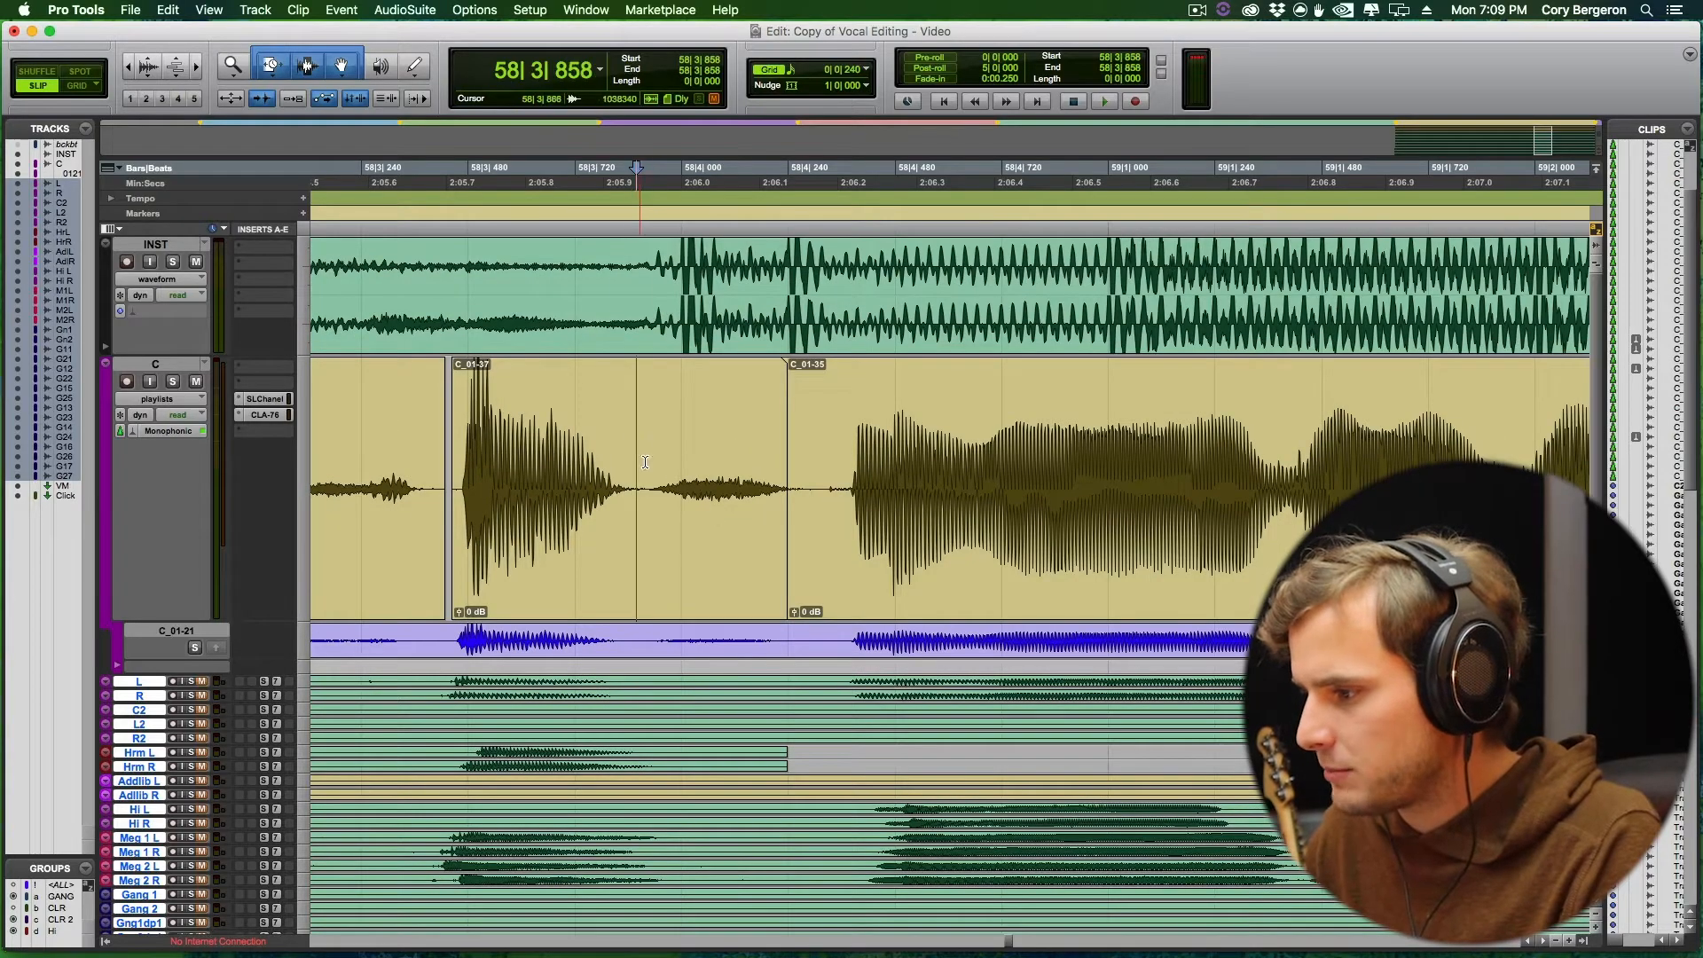
key("F4")
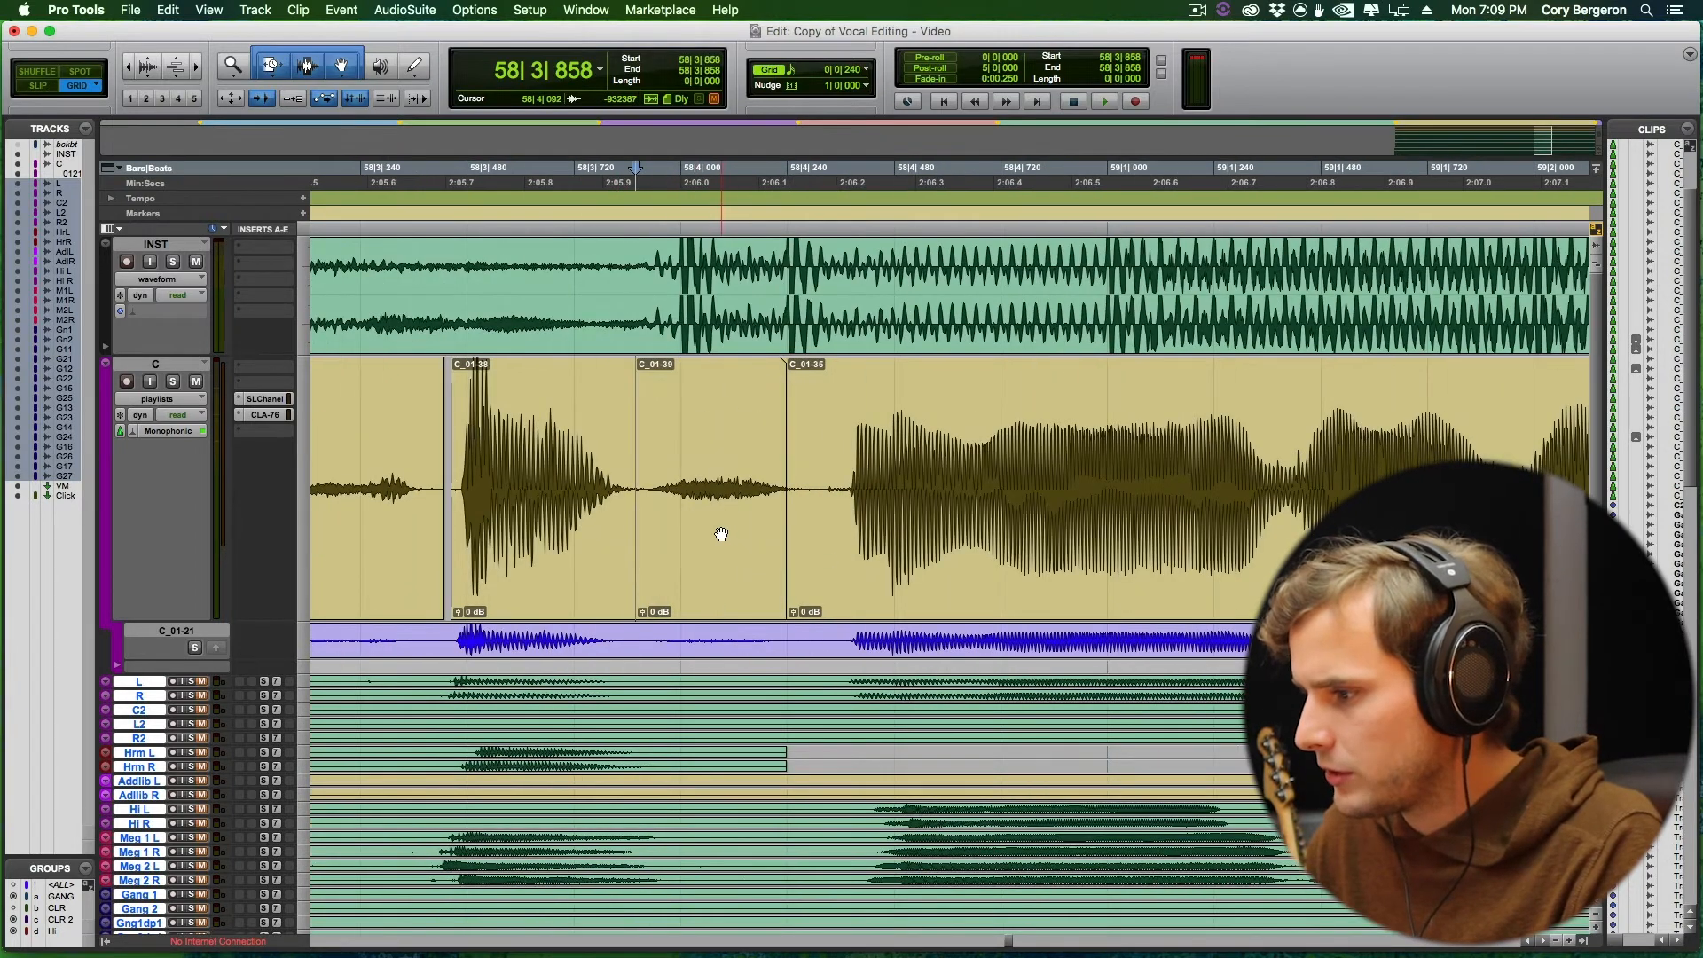
left_click(705, 539)
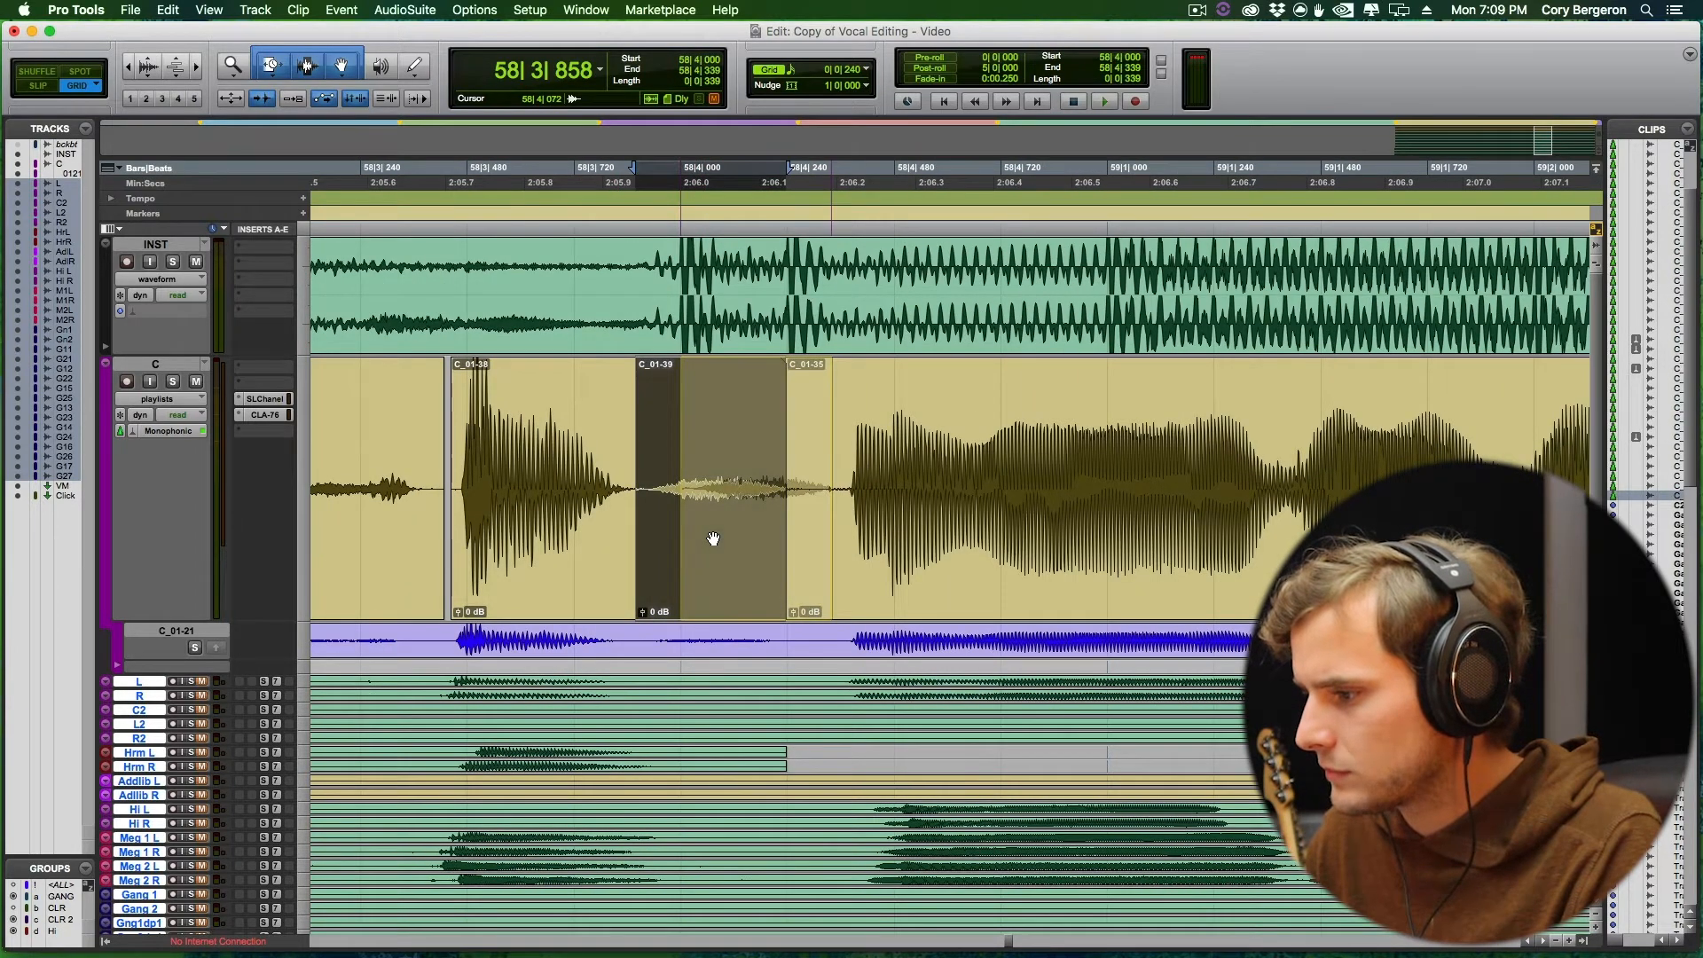
left_click_drag(714, 540, 788, 496)
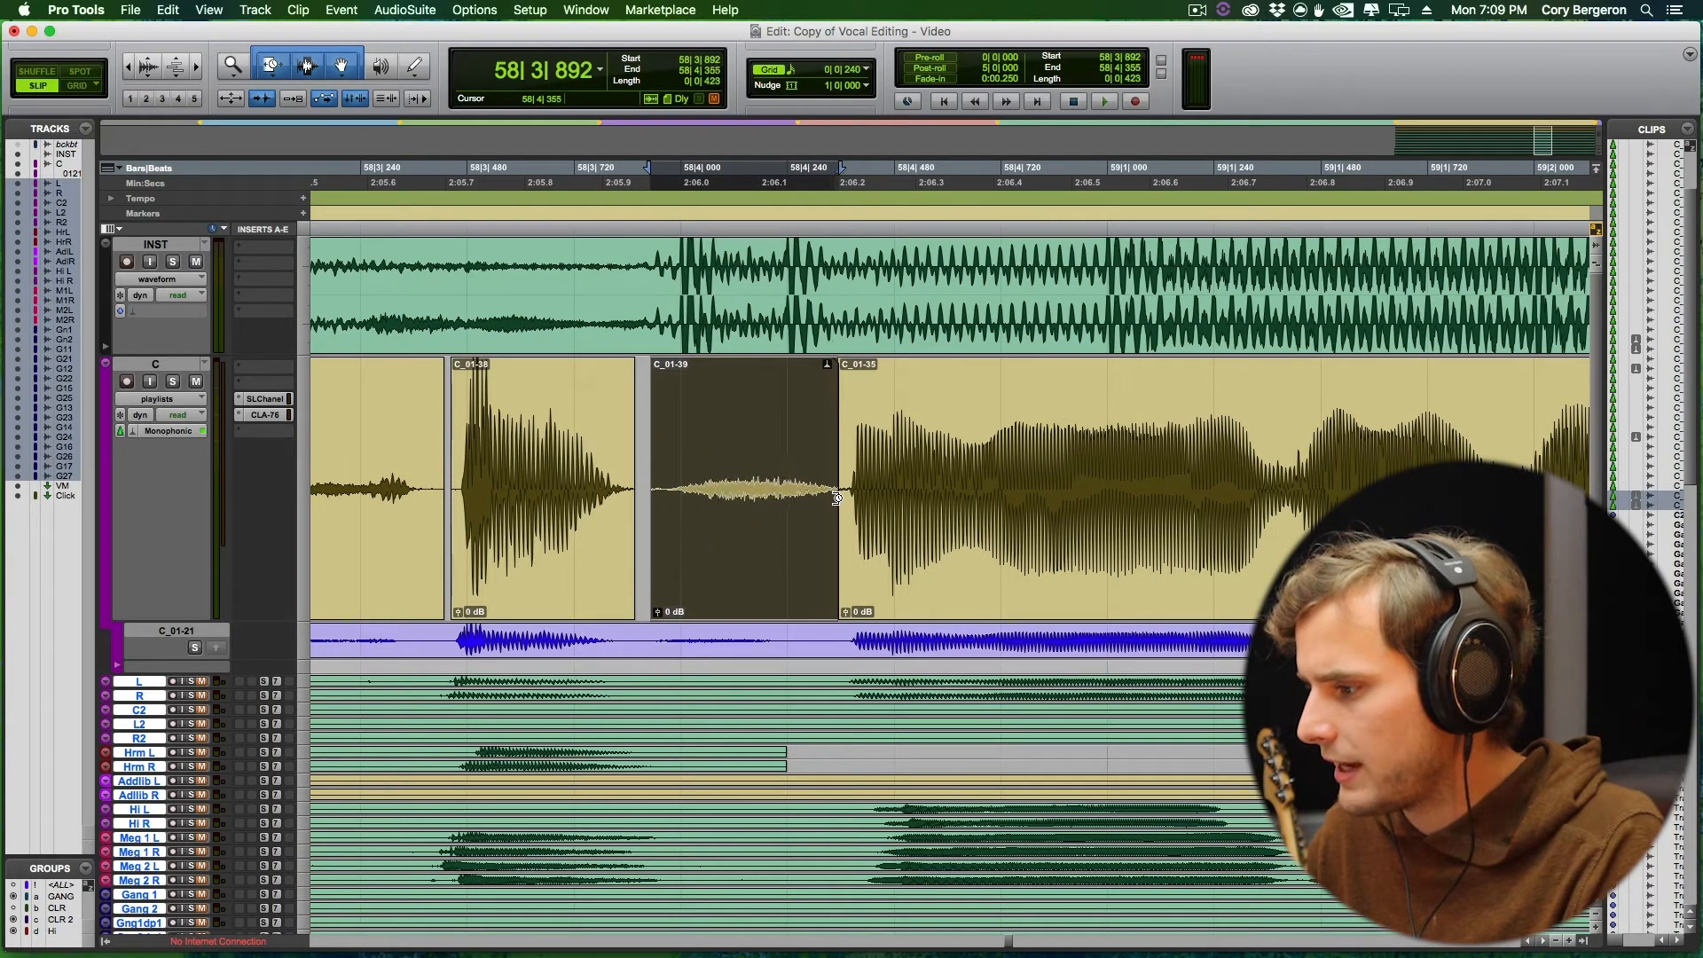
Stretch the end of the short loud word at 58|3|443 to 58|3|892 to close the gap before the breath.
left_click(525, 528)
key("t")
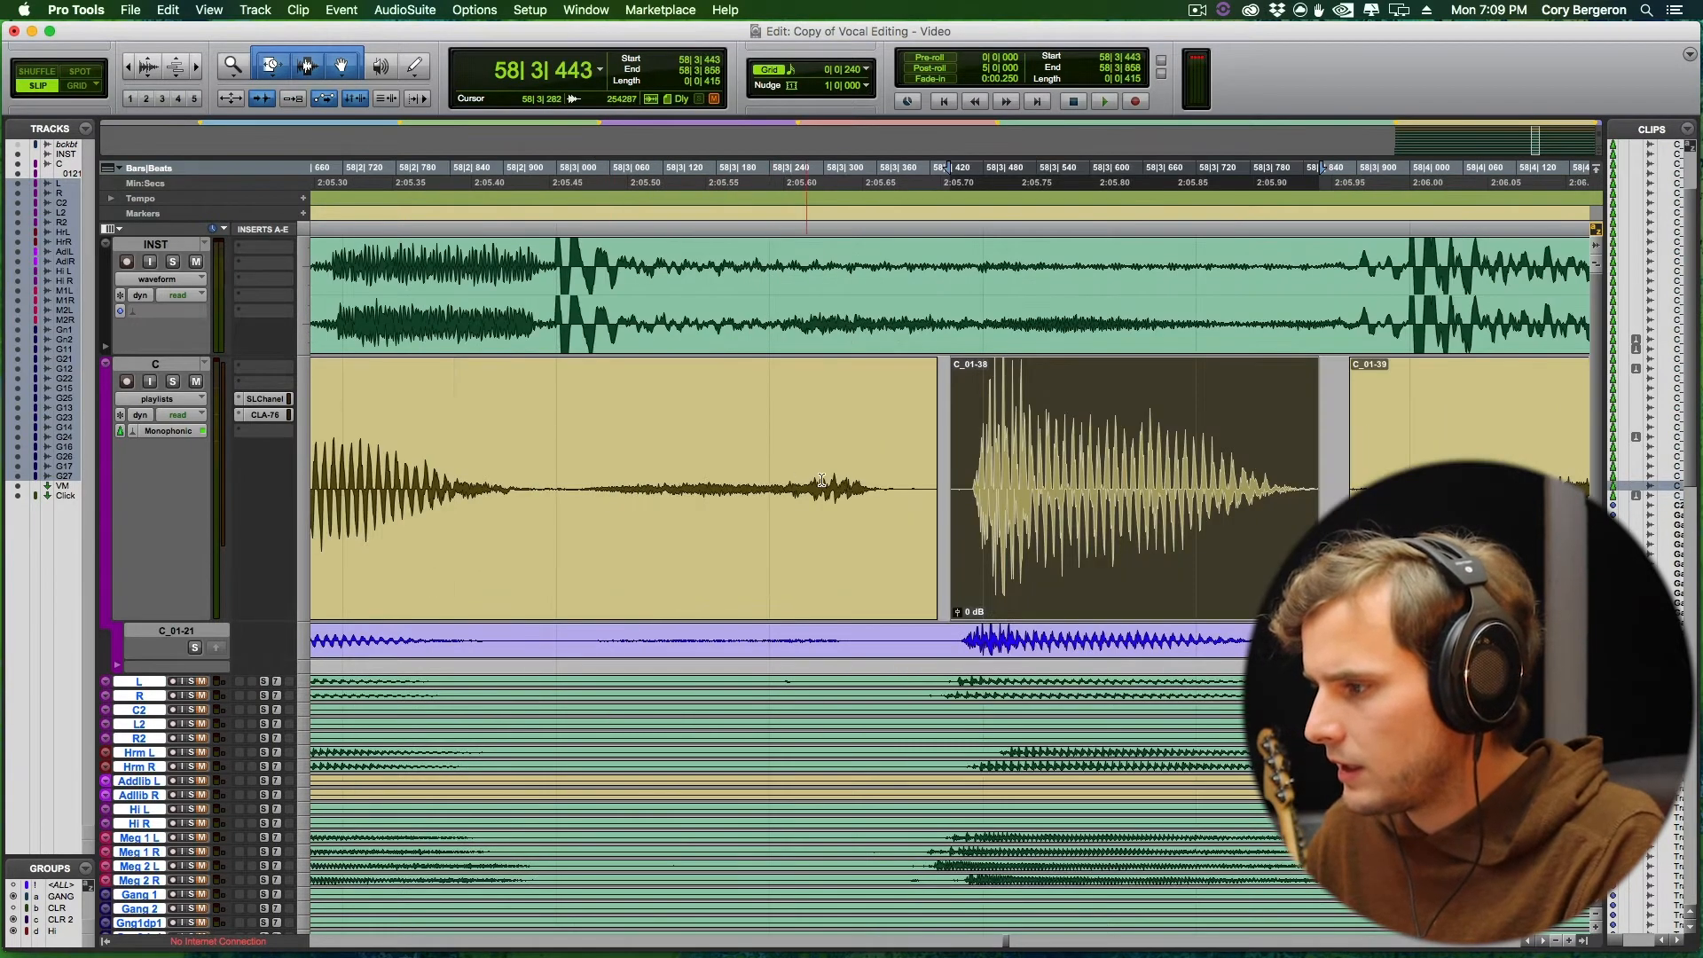
scroll(843, 492, "right", 5)
left_click_drag(874, 482, 909, 480)
key("r")
key("r")
key("r")
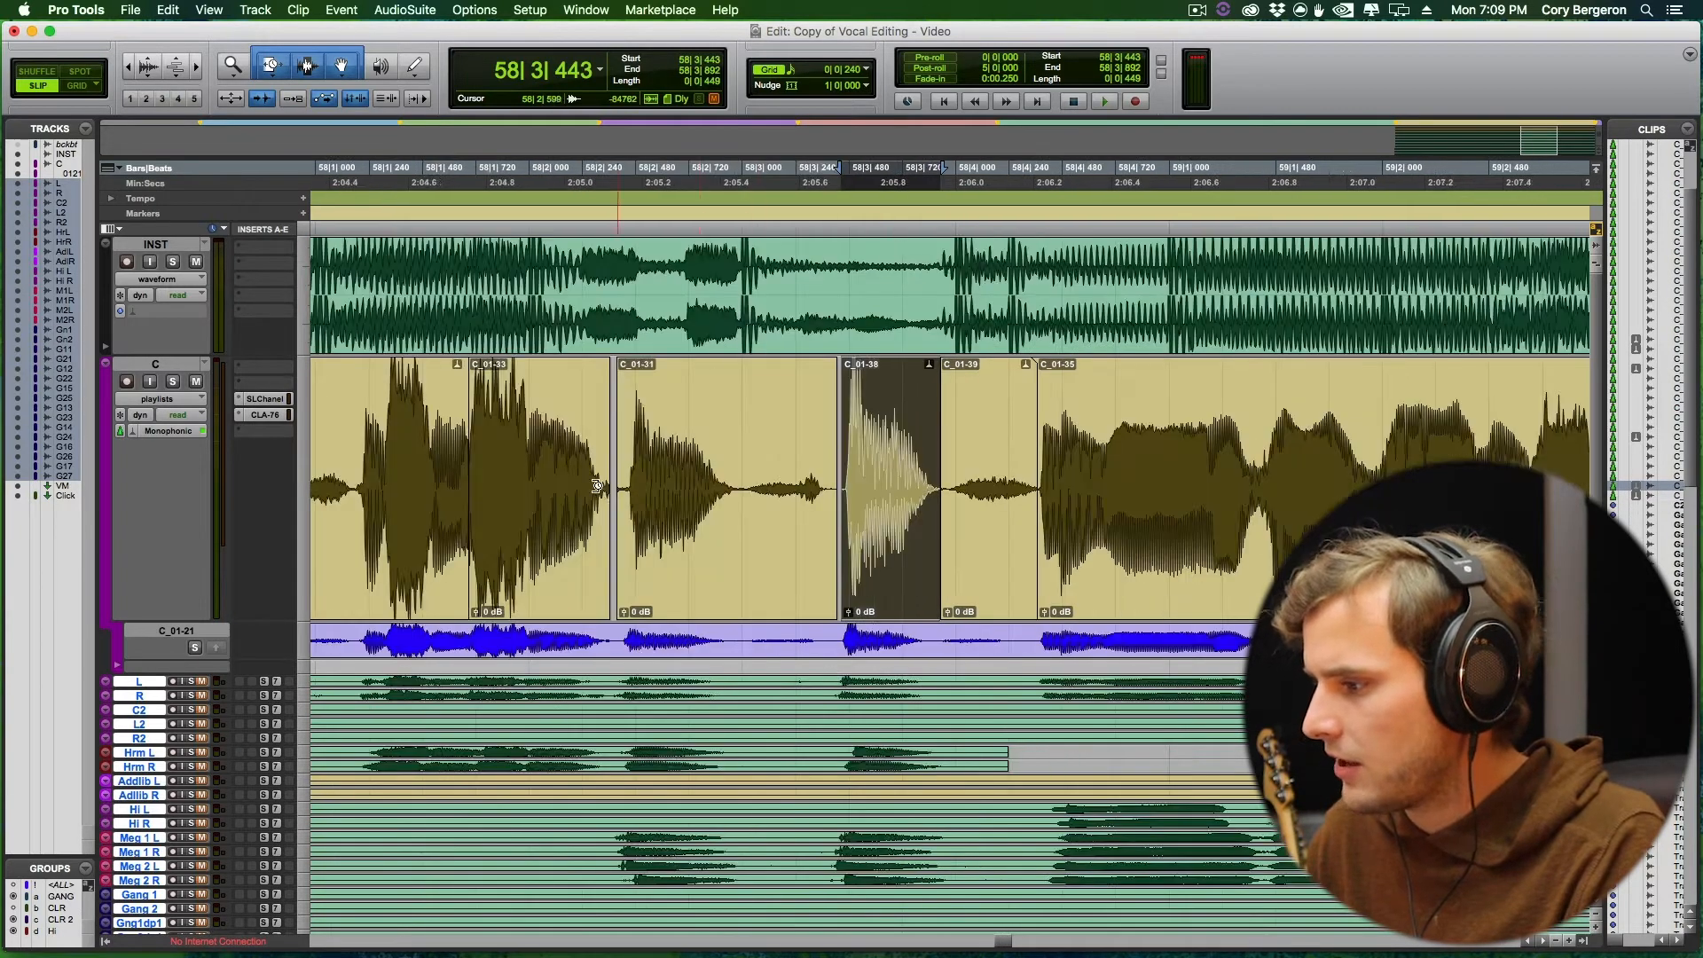
Play back track C's second phrase from 57|3|953.
left_click(528, 463)
key("space")
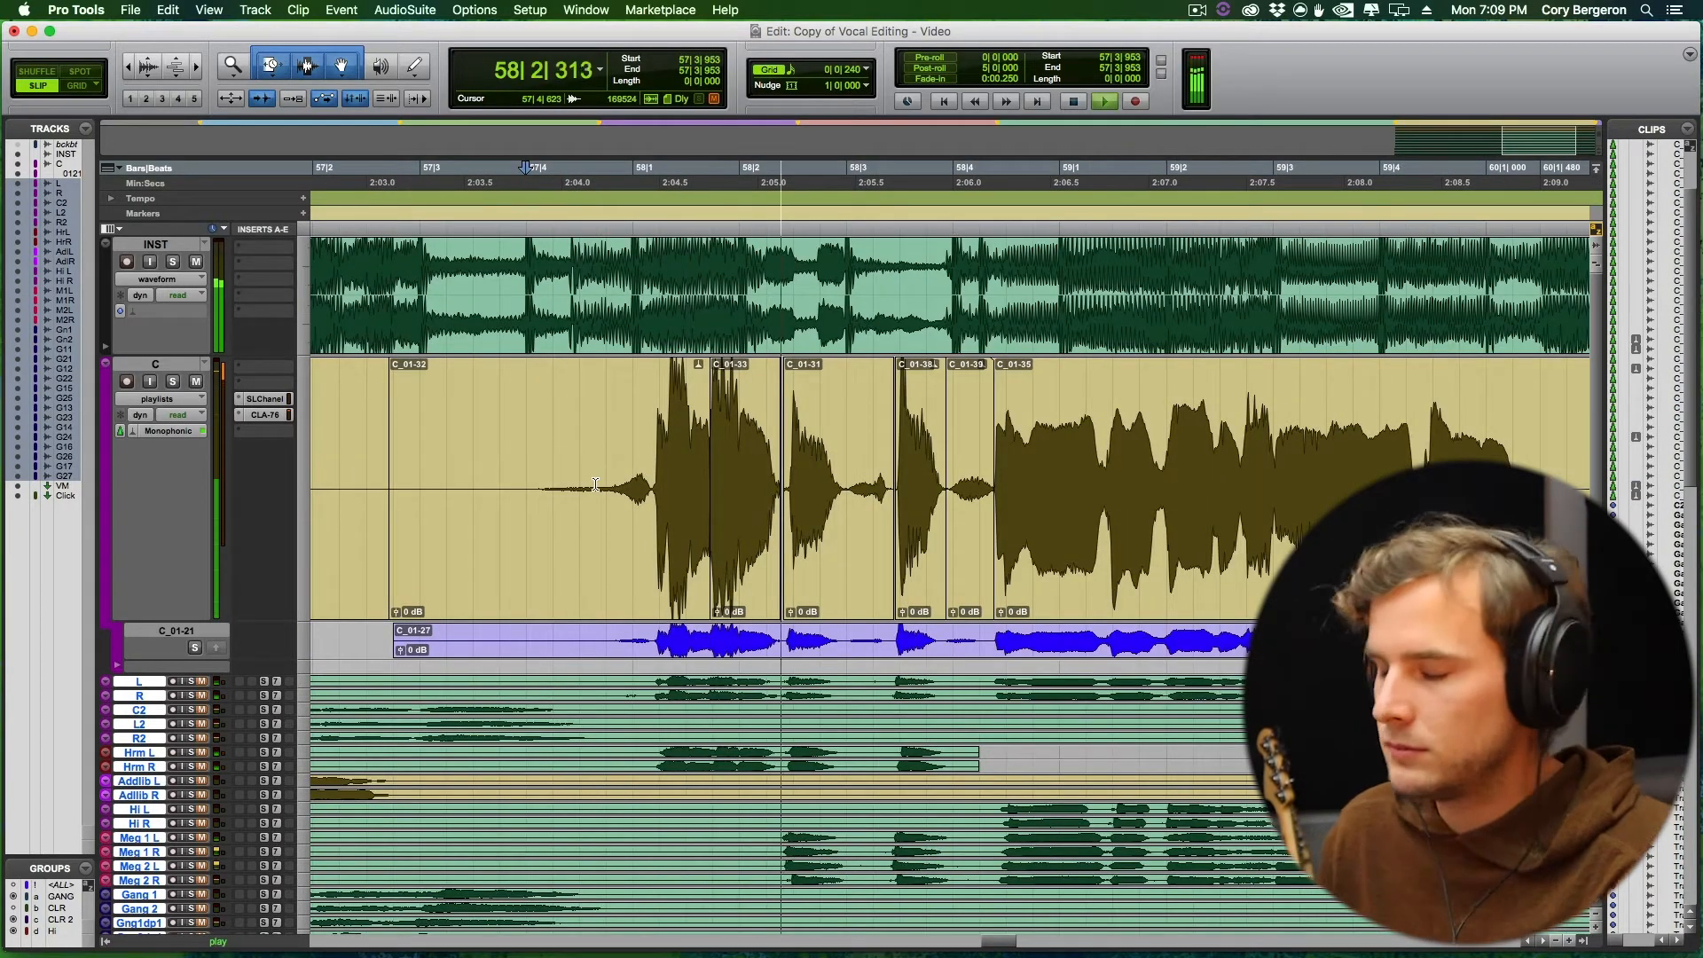
key("space")
Split the long phrase after the breath at 59|2|020 and move its first part to 58|4|371.
key("t")
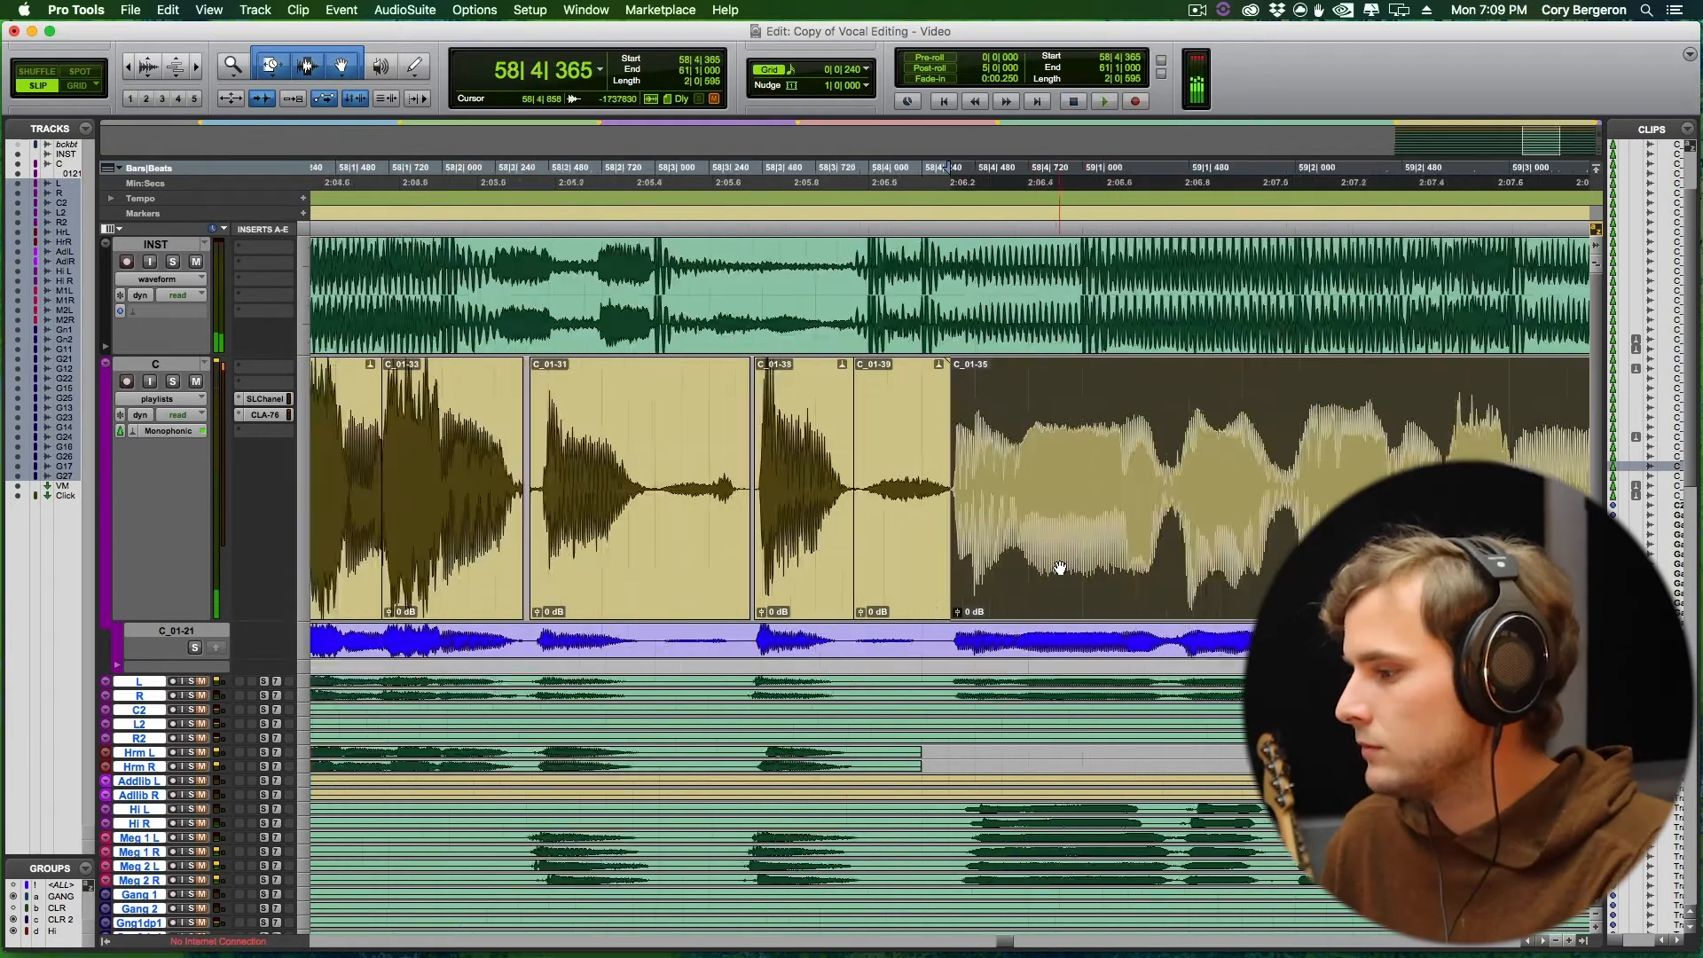
key("t")
scroll(681, 499, "left", 4)
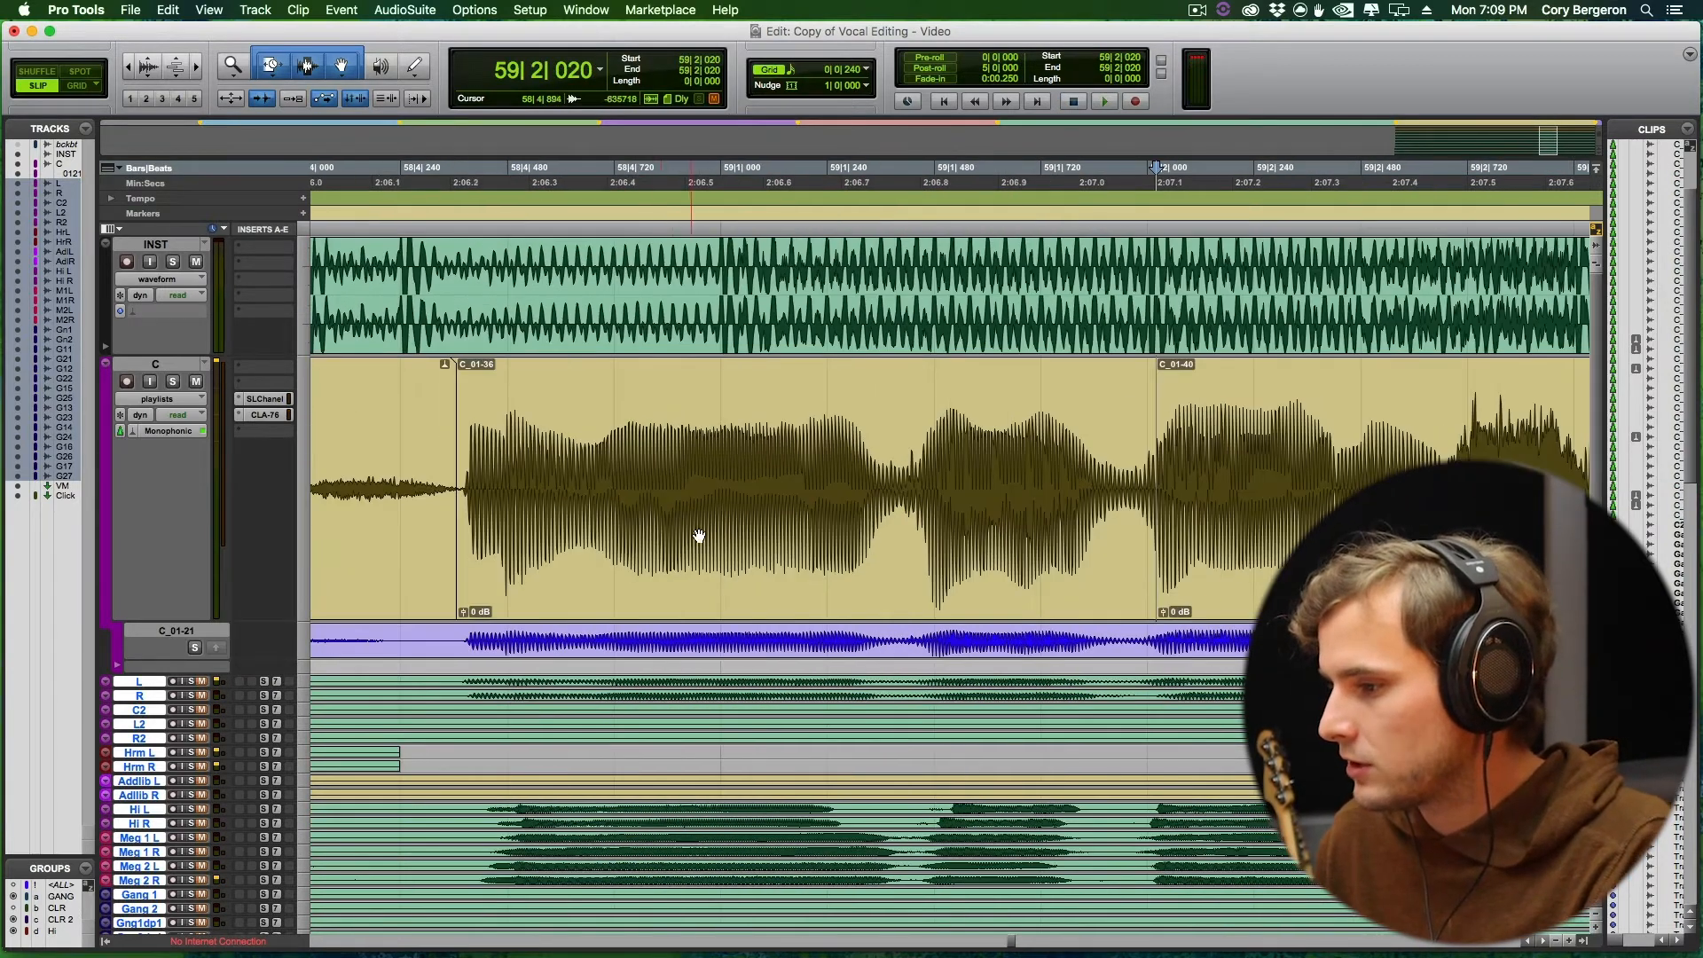
left_click(646, 574)
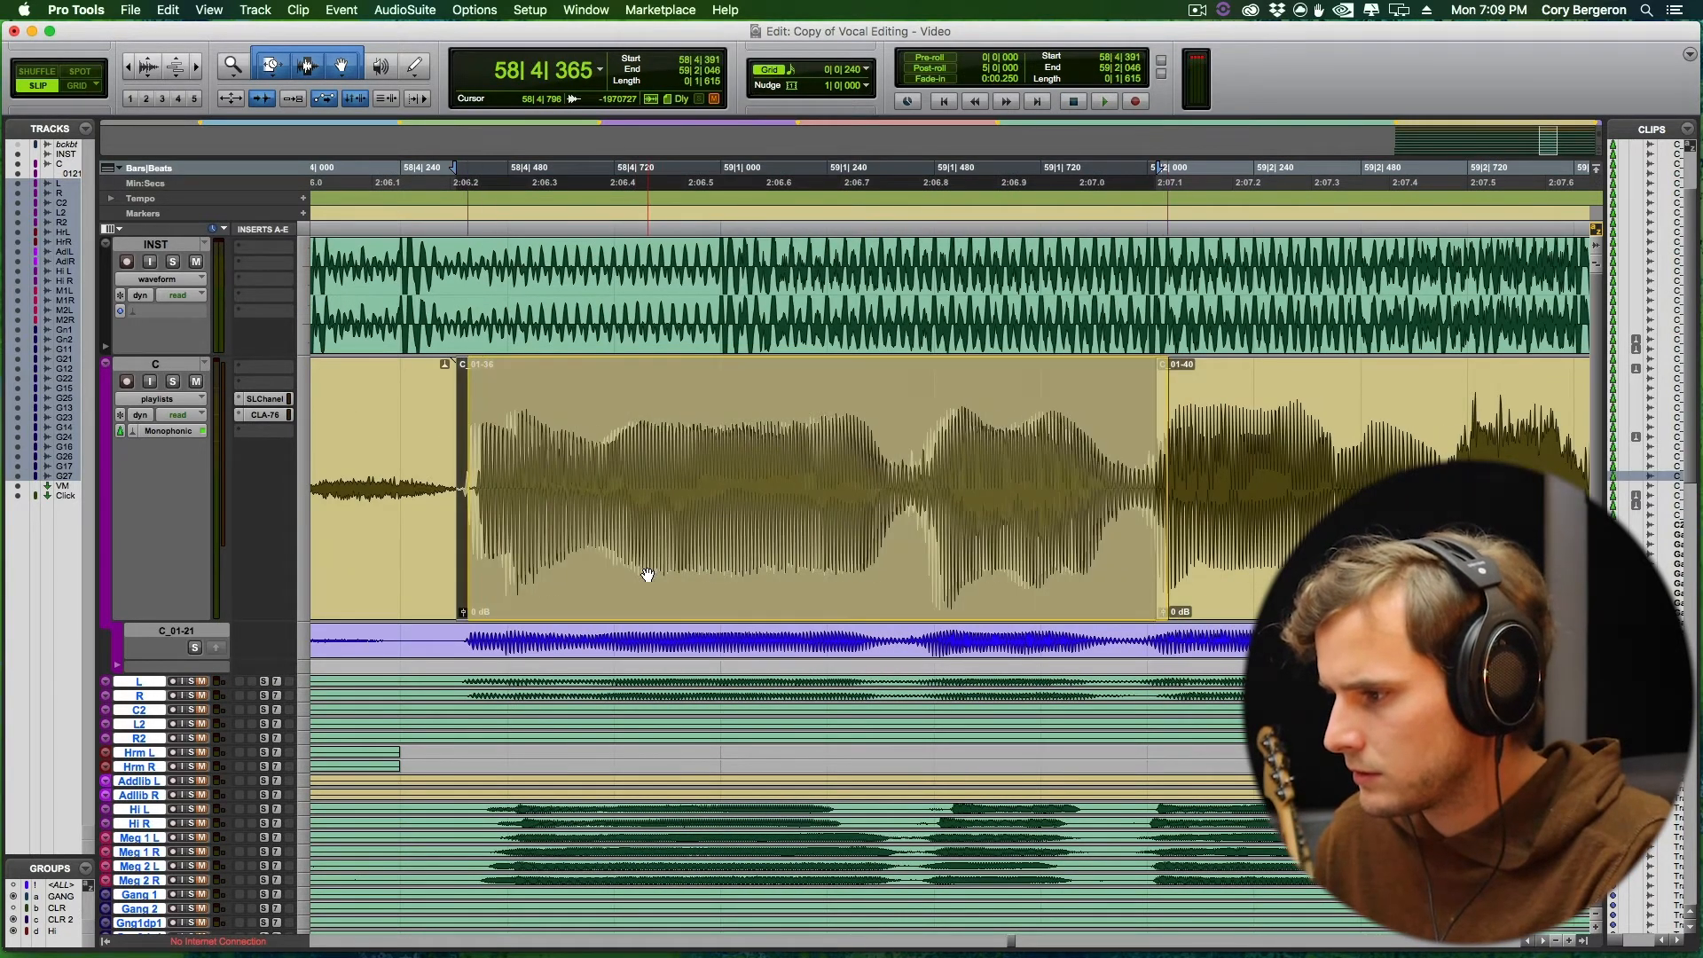
key("r")
key("r")
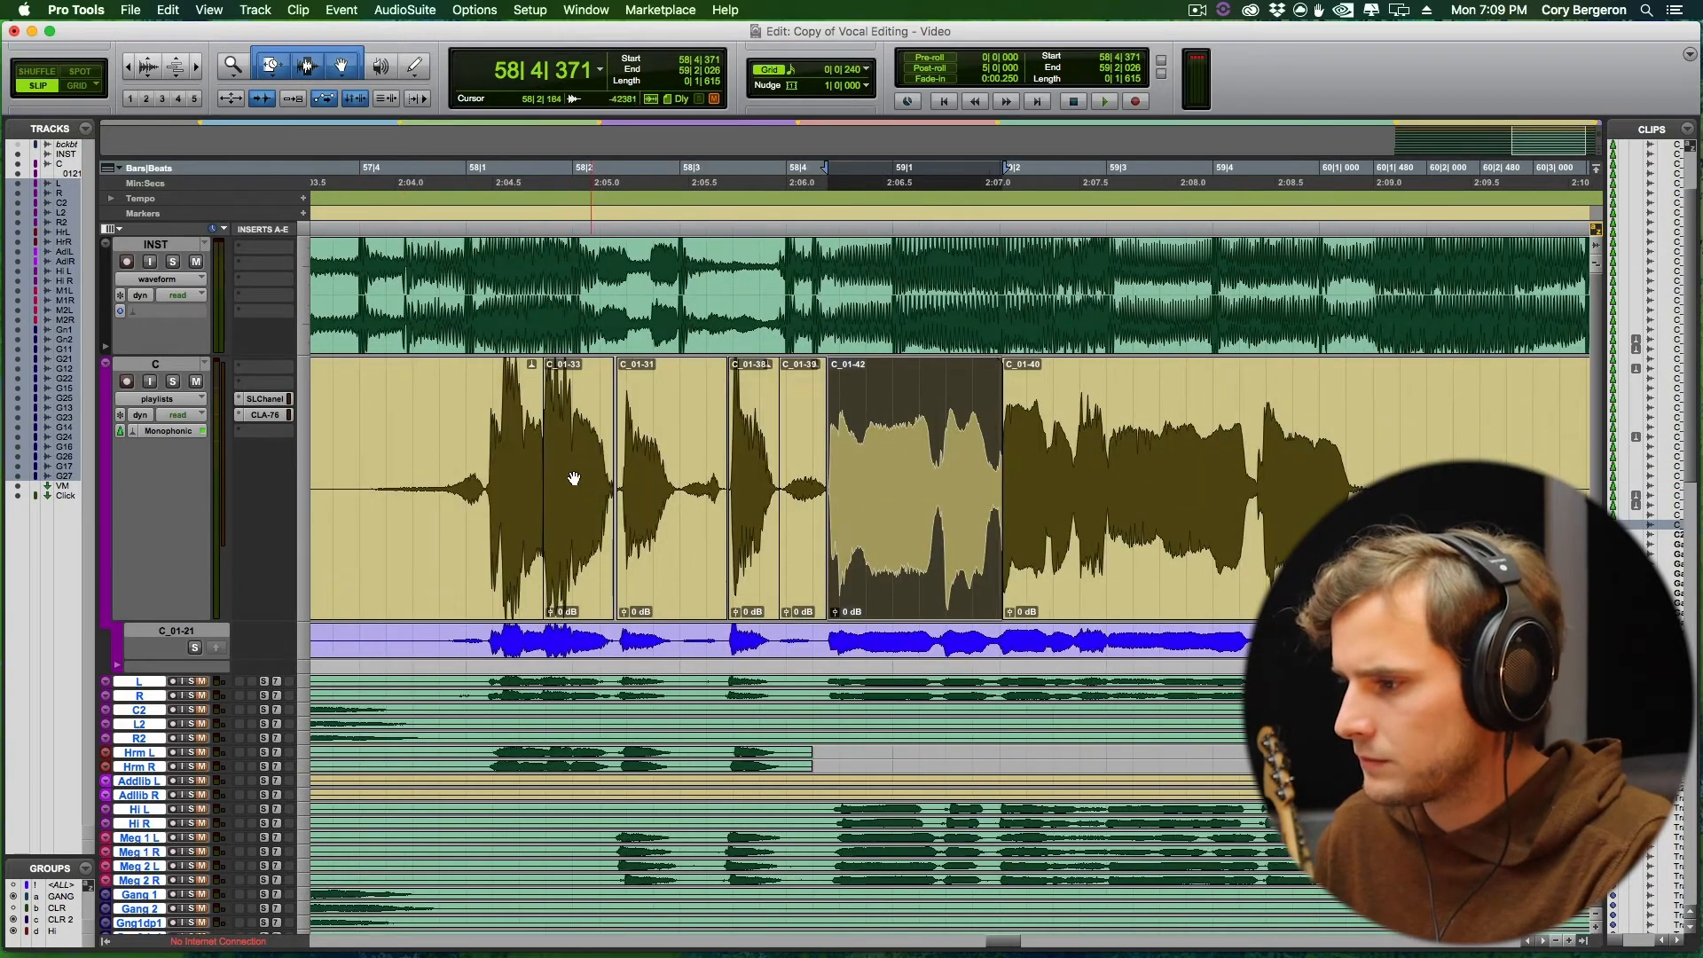
Audition the second phrase from 57|4|424 and move the sustained clip after the breath to 58|4|383.
left_click(404, 441)
key("space")
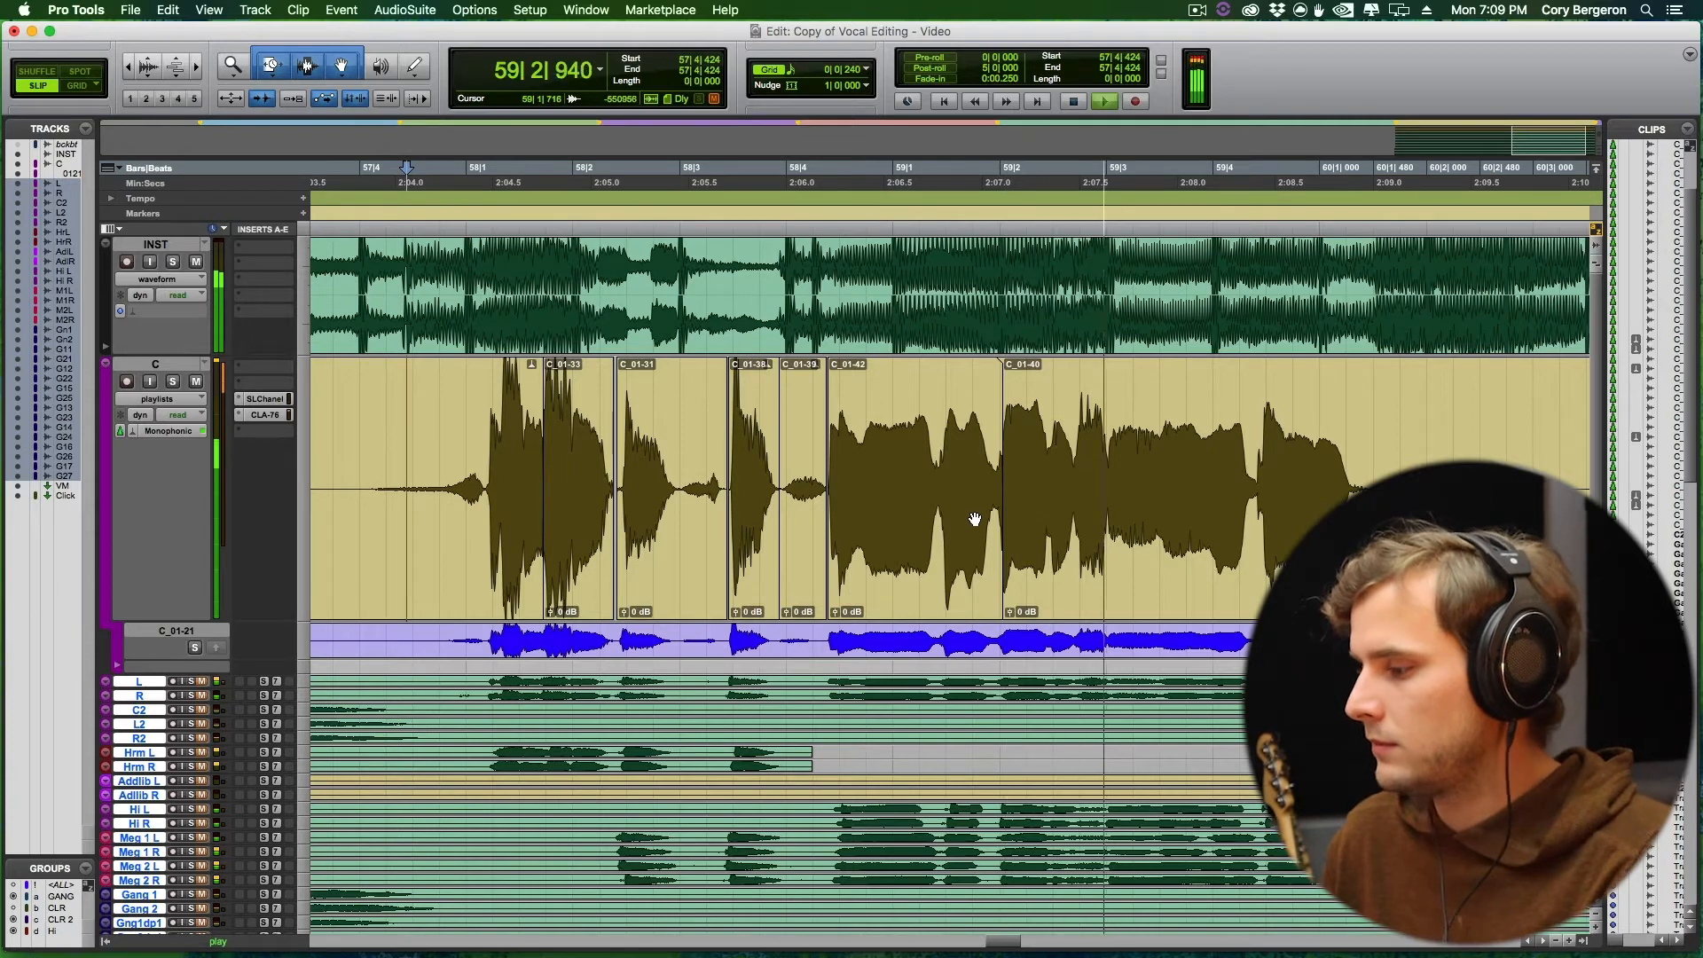
left_click(953, 540)
key("t")
key("t")
key("t")
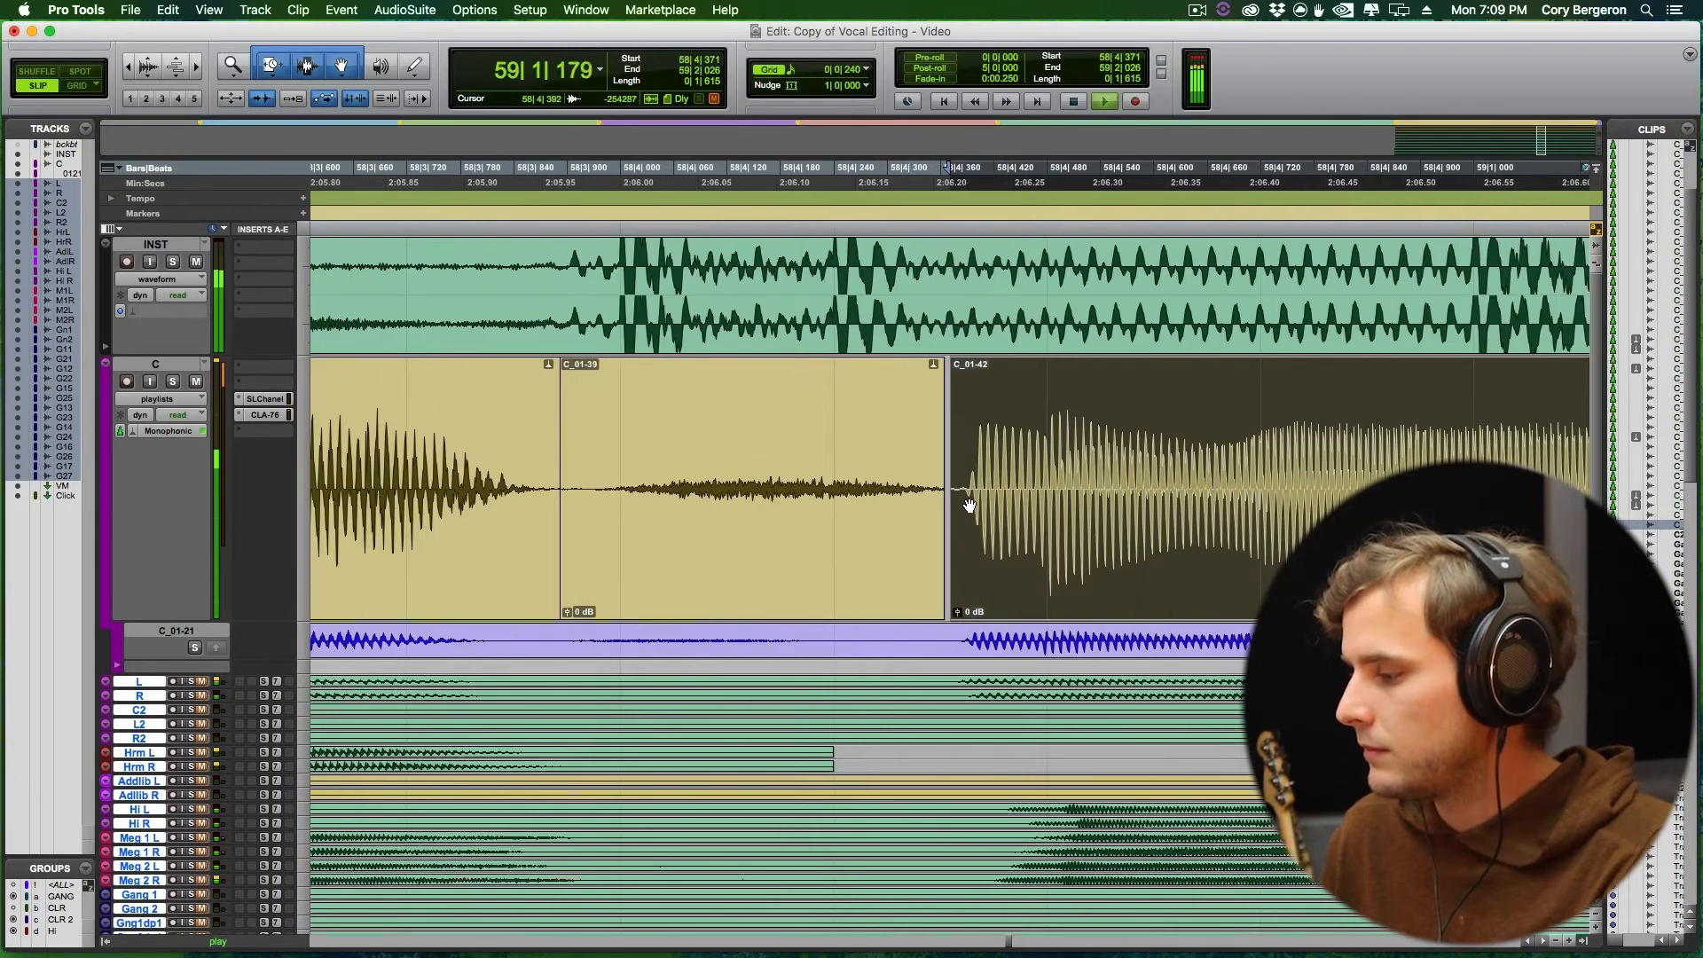
key("space")
key("r")
key("space")
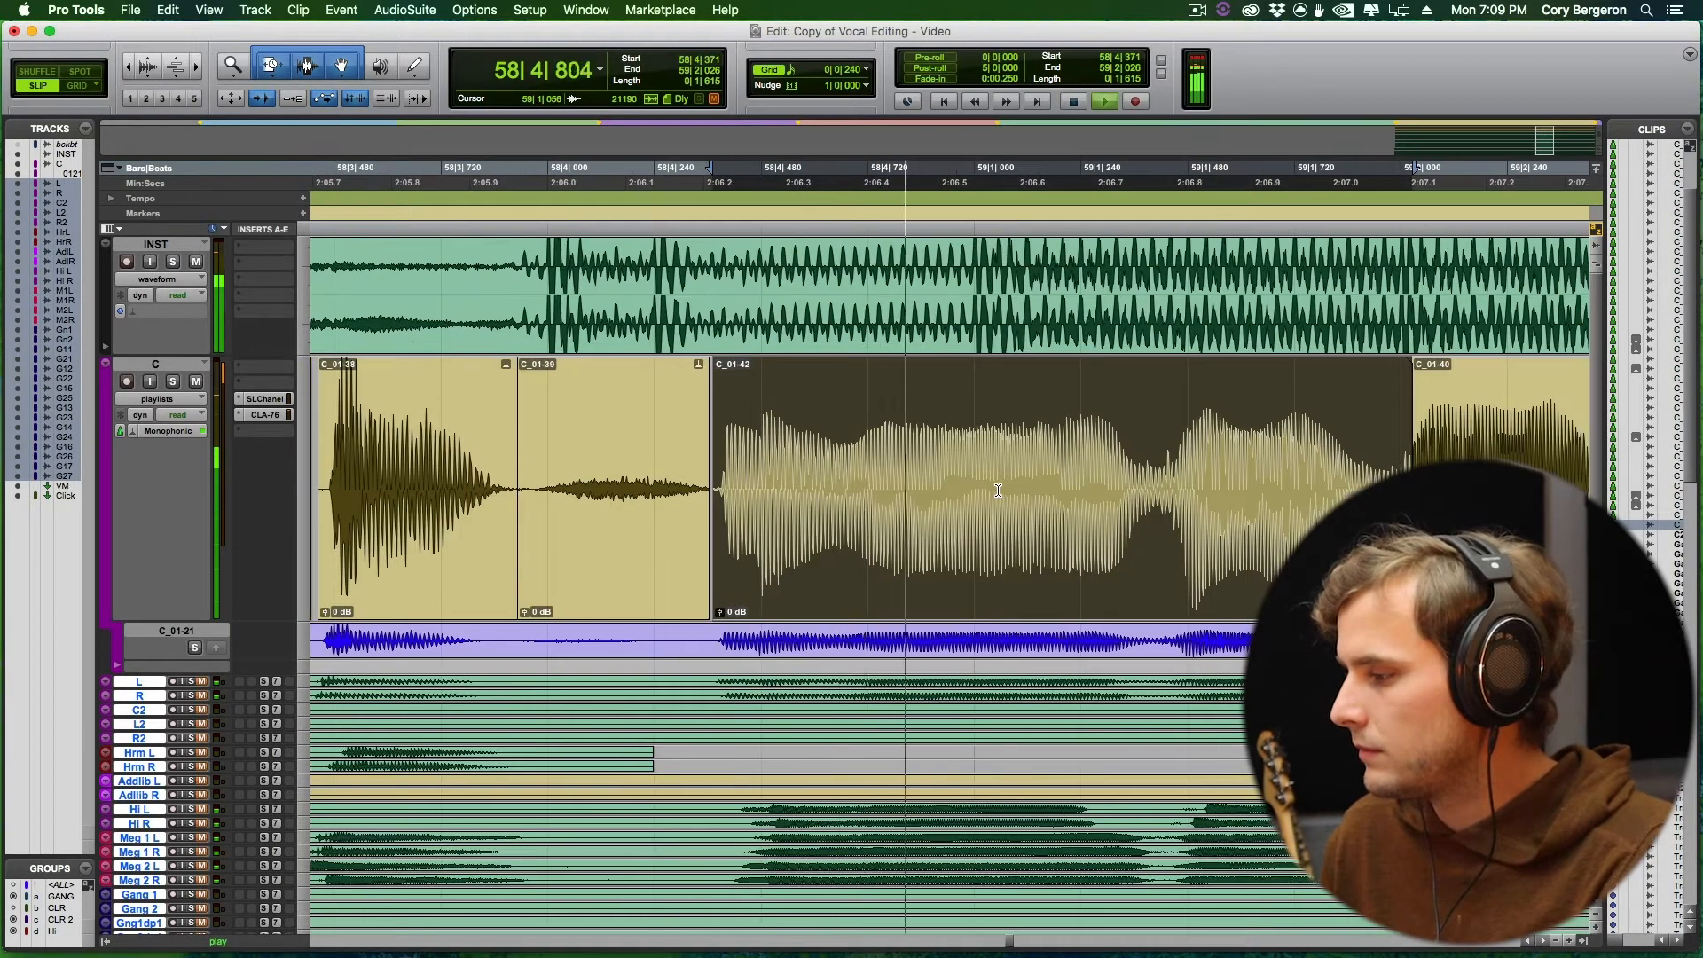
left_click_drag(1033, 535, 1038, 535)
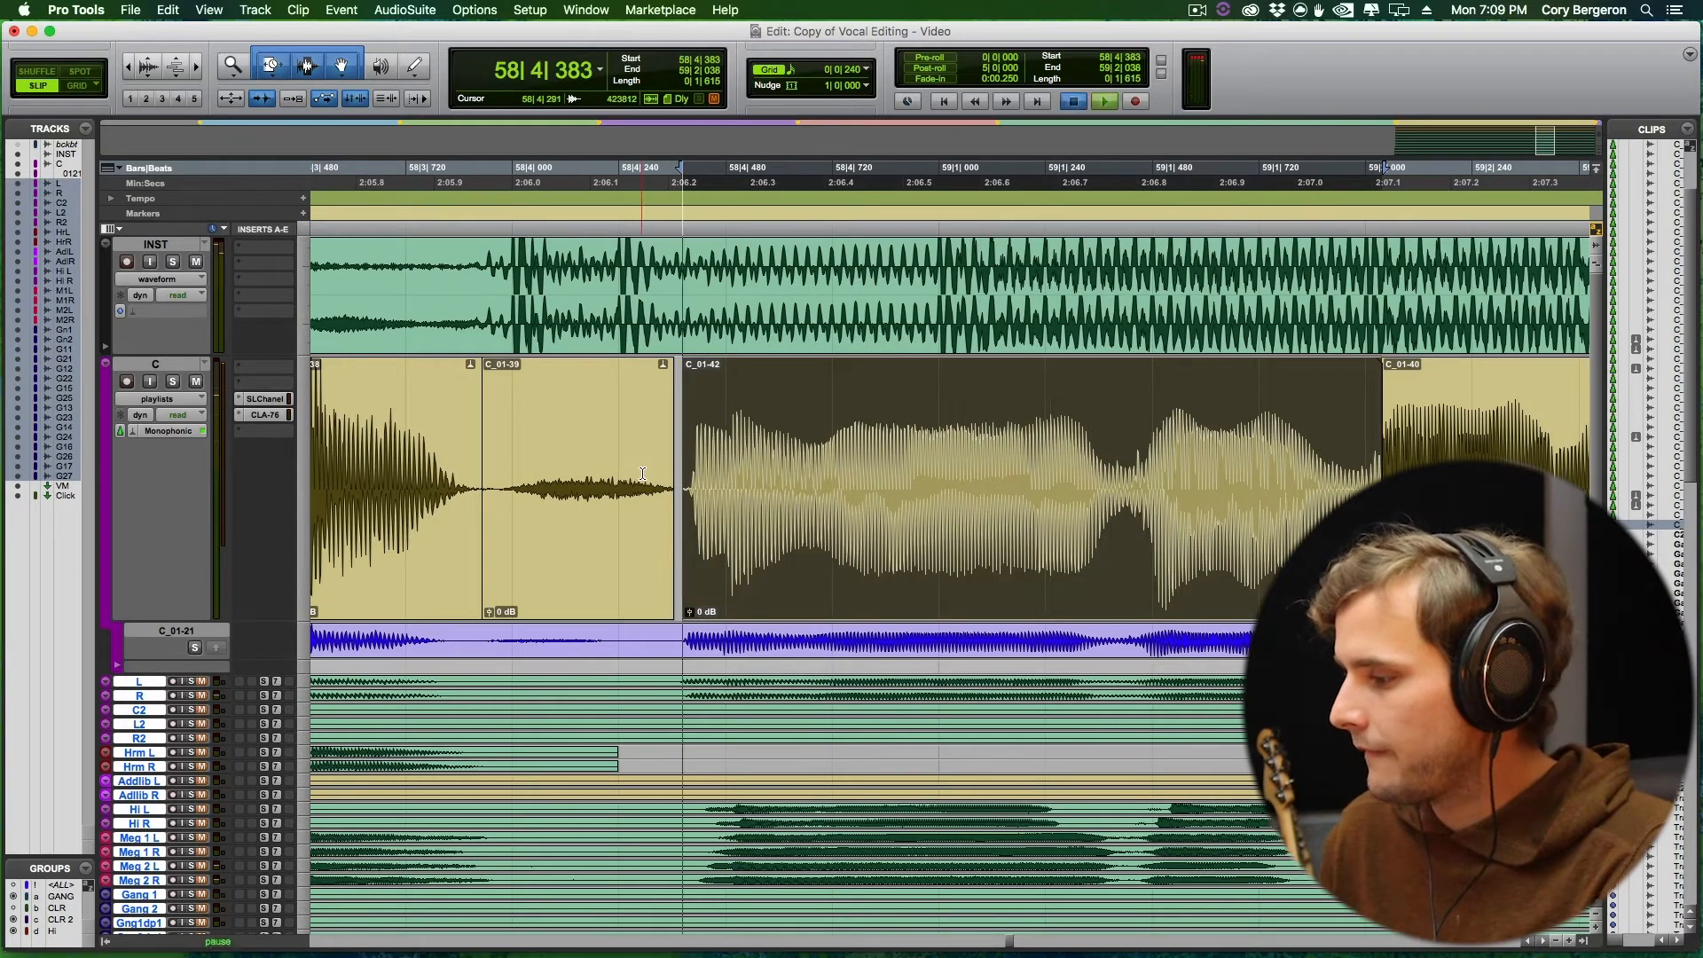
Play back the second phrase with the moved sustained clip from 57|4|775.
key("space")
key("space")
key("r")
left_click(501, 427)
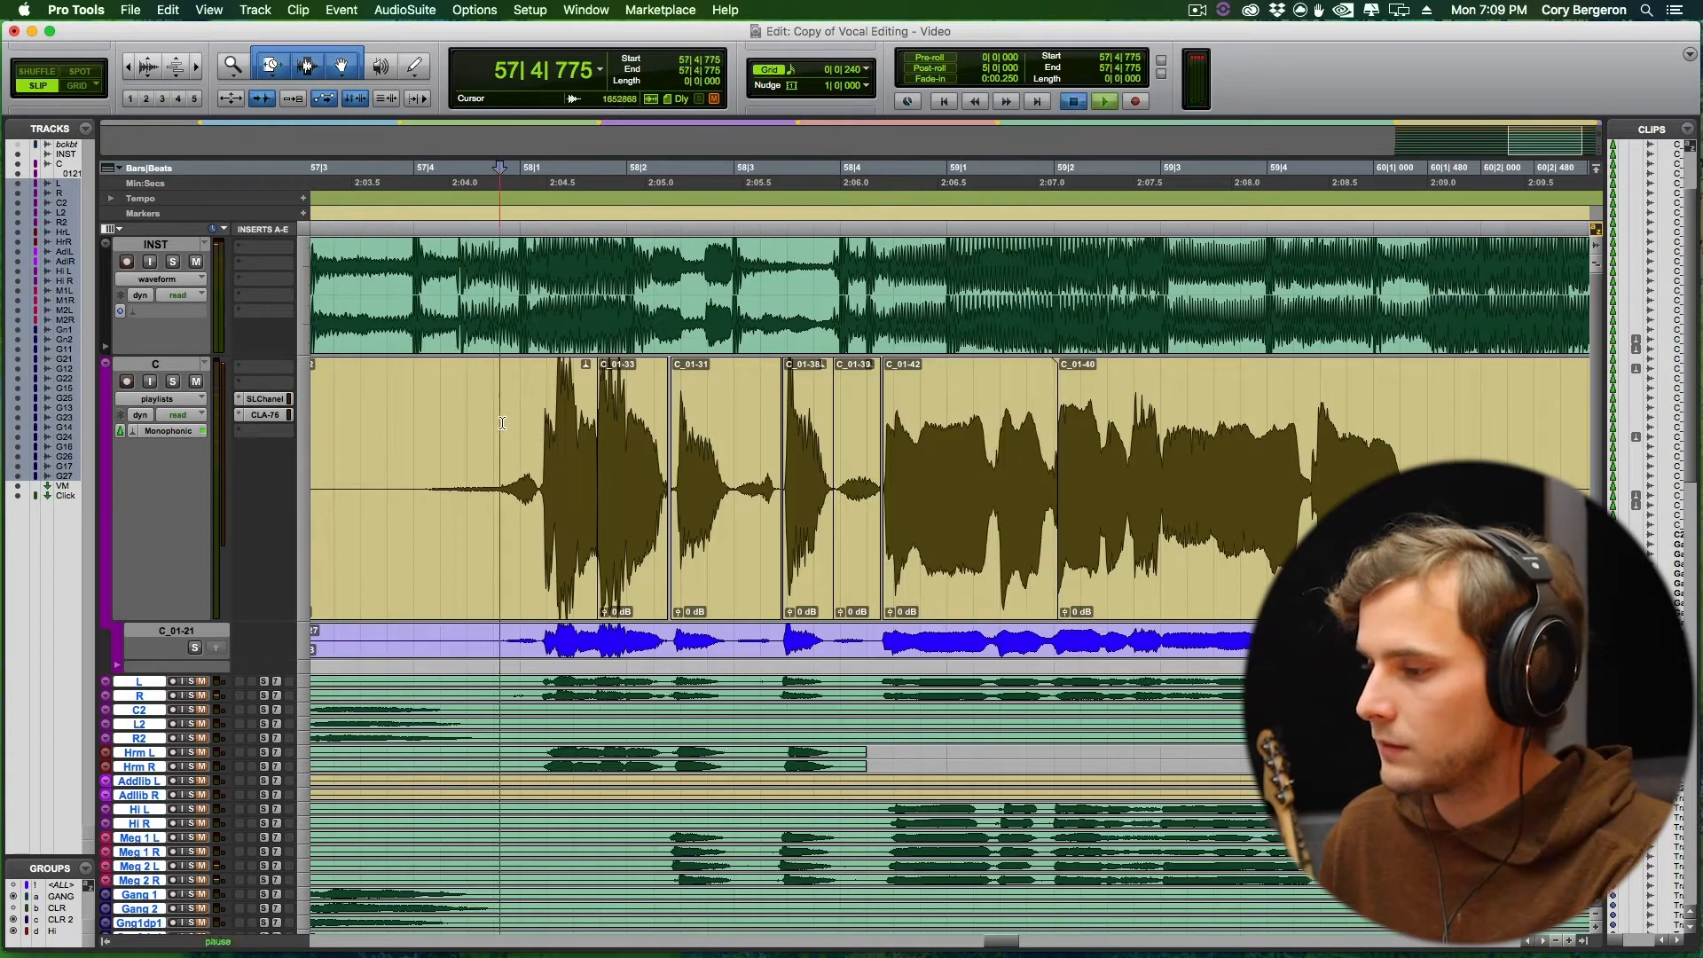
key("space")
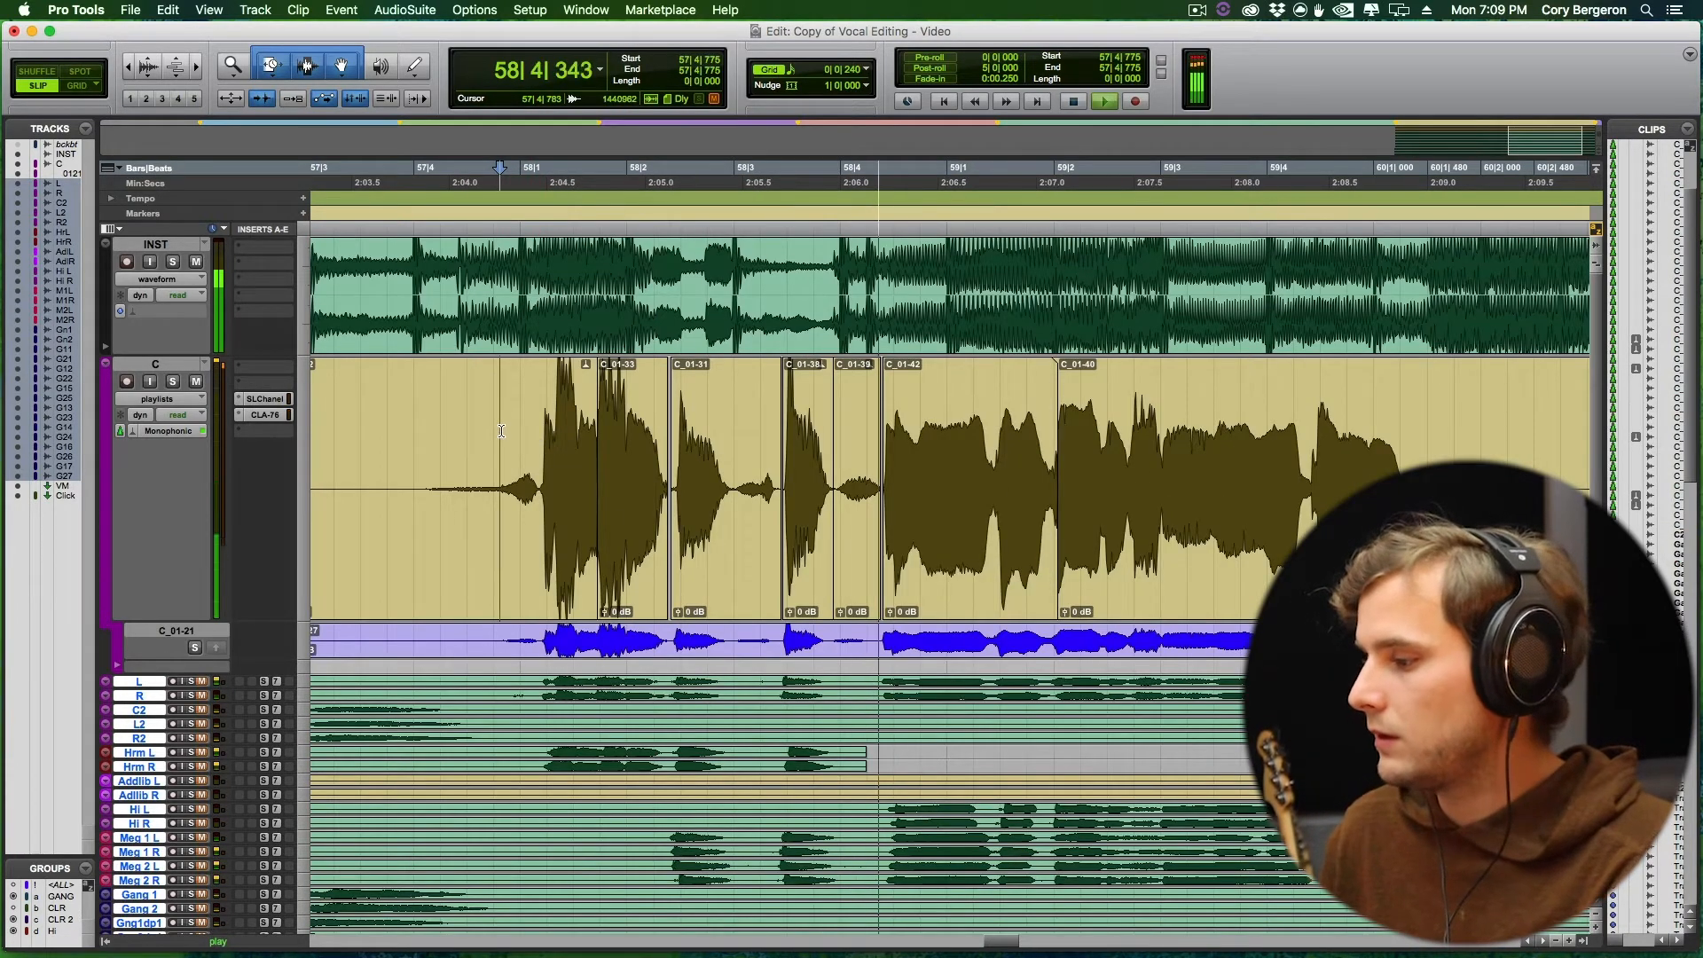
Move the final clip of the second phrase on track C to start at 59|2|058.
left_click(1271, 539)
key("space")
key("t")
key("t")
left_click_drag(959, 572, 968, 572)
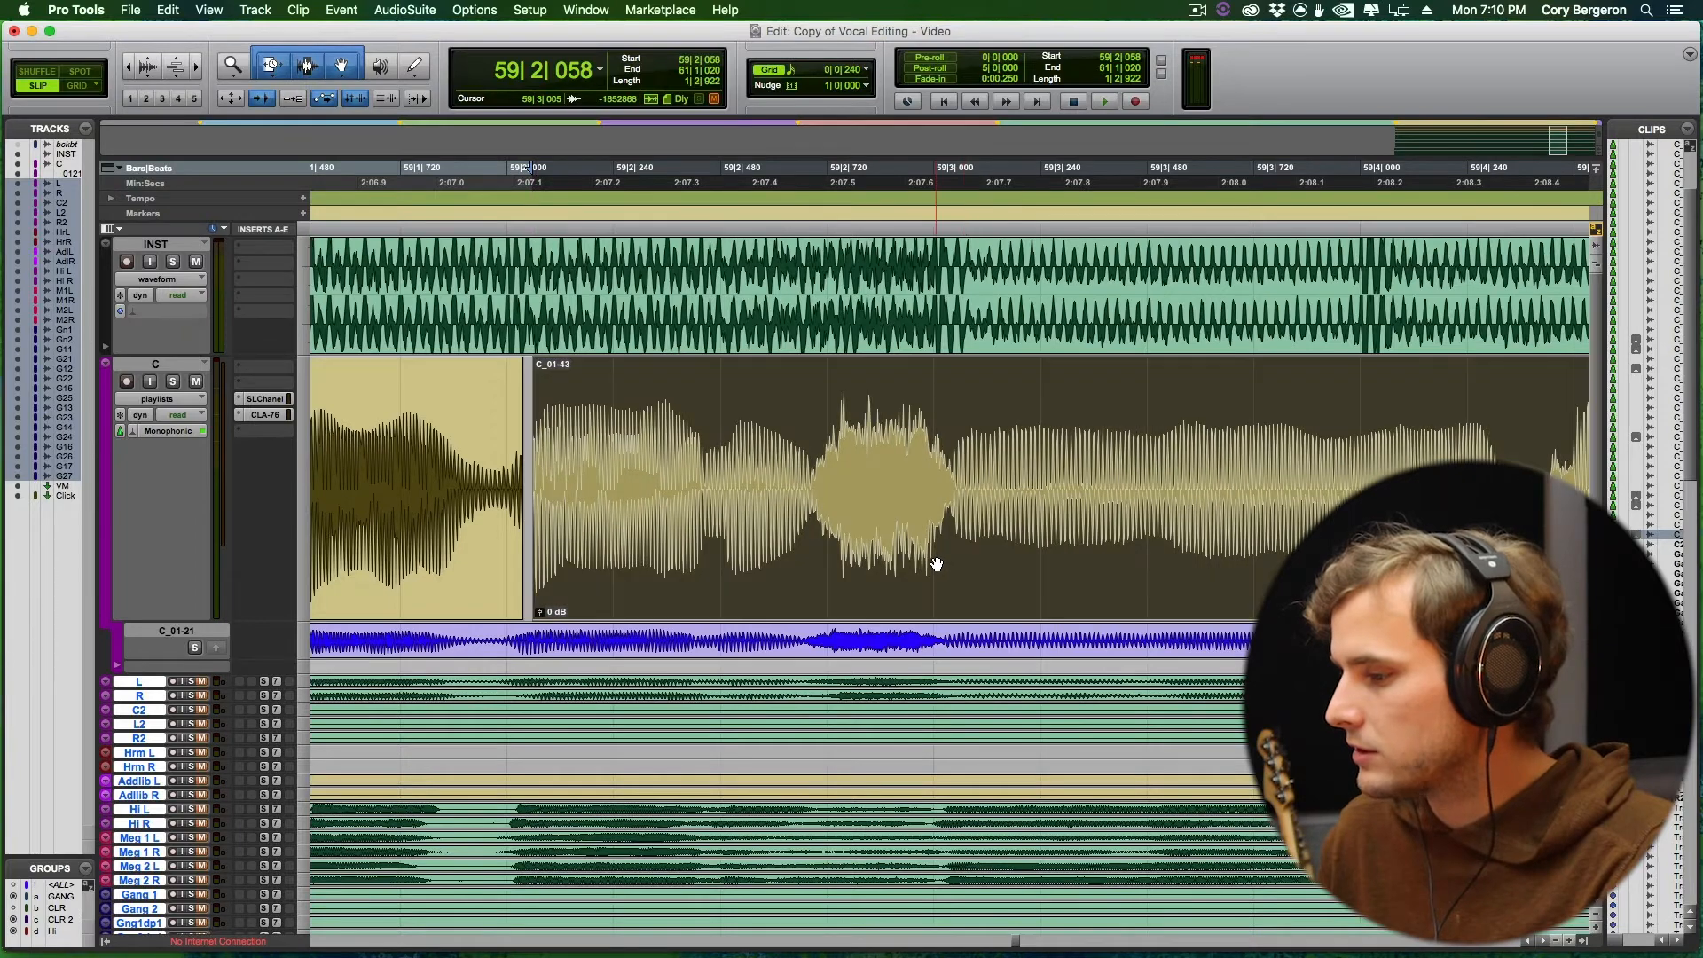
Play back the second phrase with its retimed ending from 57|3|753.
key("r")
key("r")
key("r")
left_click(567, 435)
key("r")
key("space")
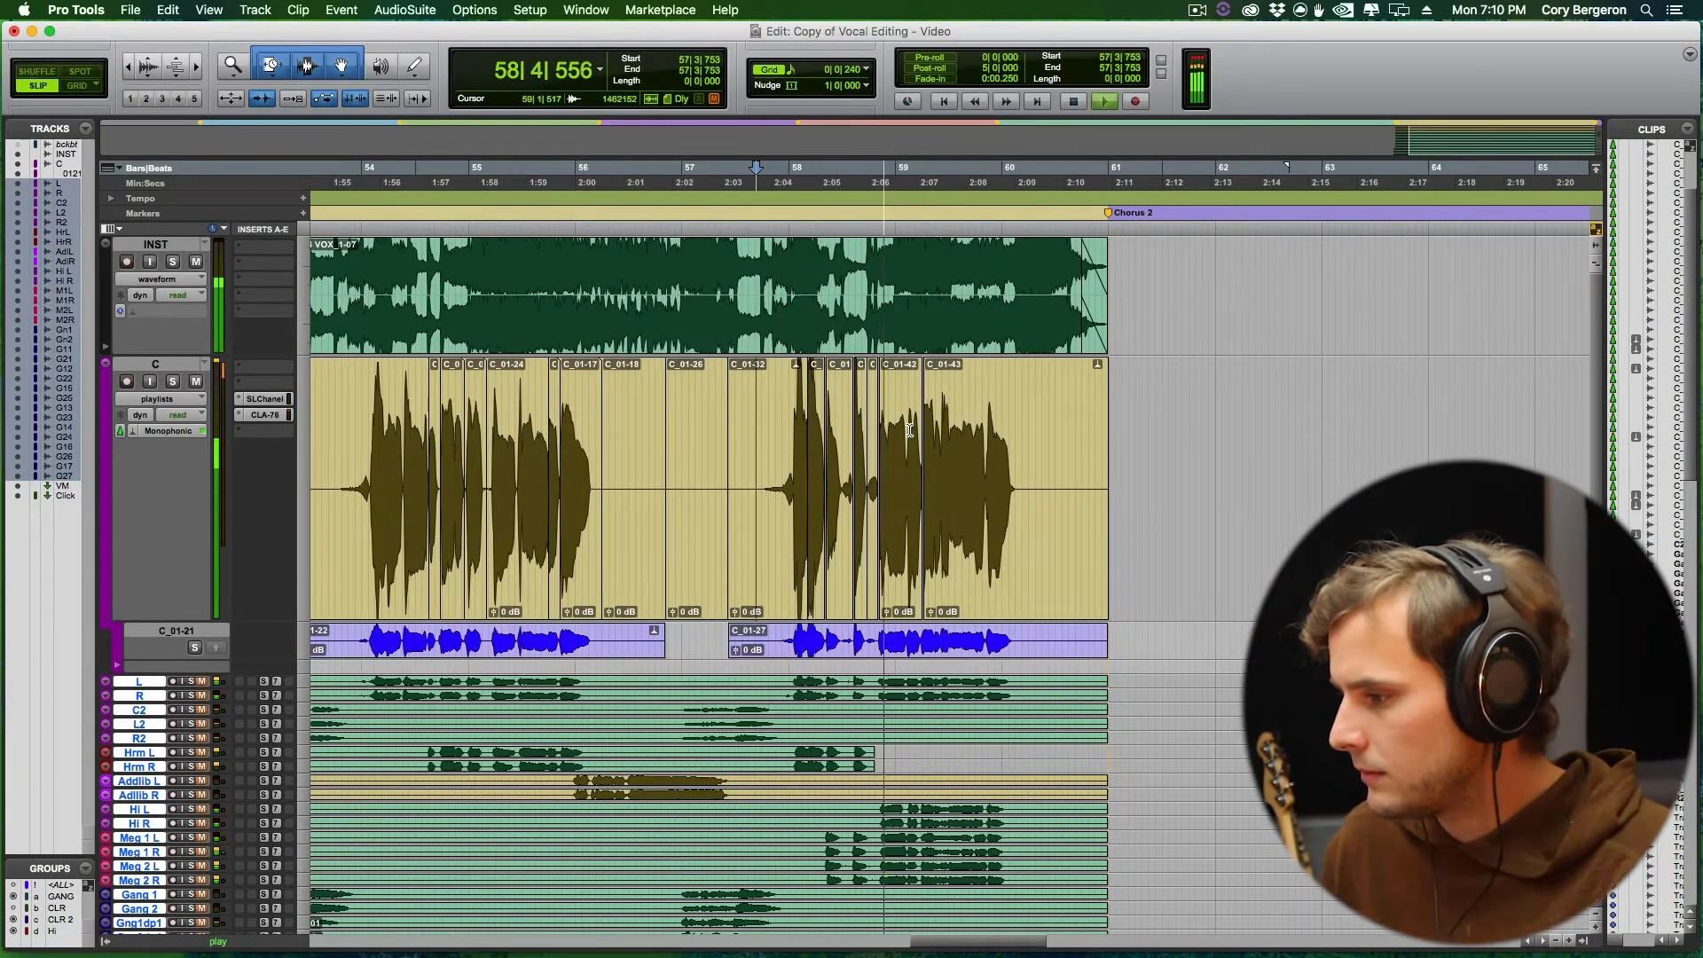
Split the sustained clip at 58|4|720 in Grid mode and stretch its second part up to the start of the final clip.
left_click(987, 528)
key("t")
key("t")
key("t")
scroll(771, 459, "left", 1)
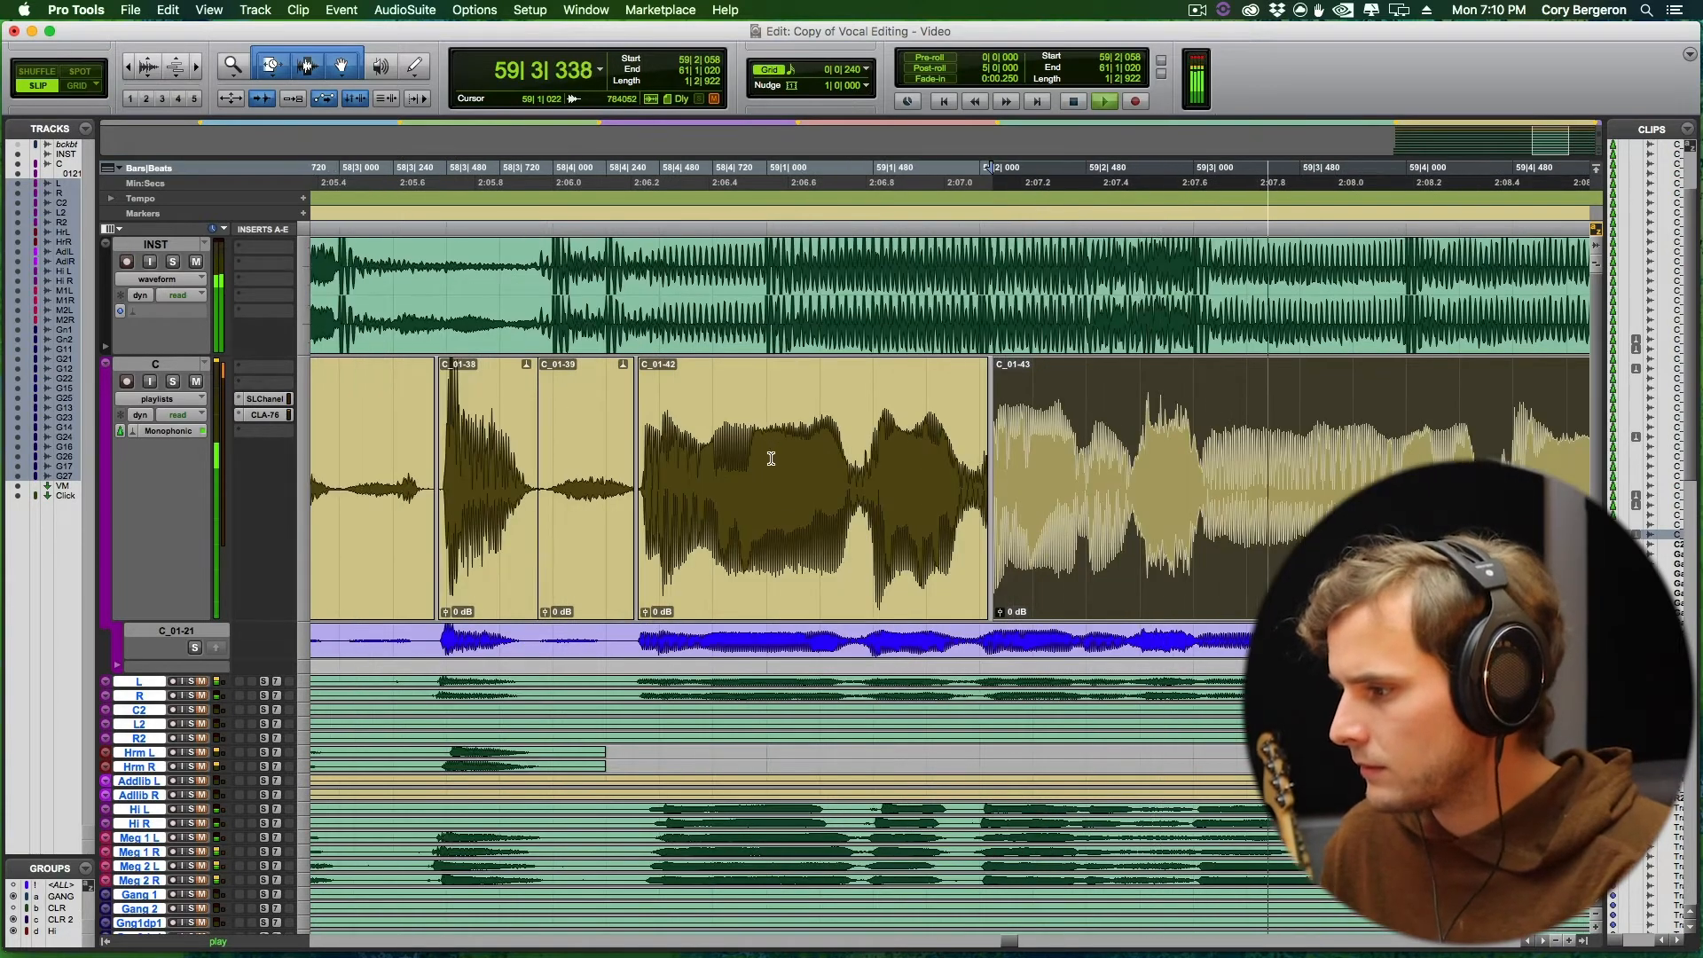
left_click(863, 452)
key("t")
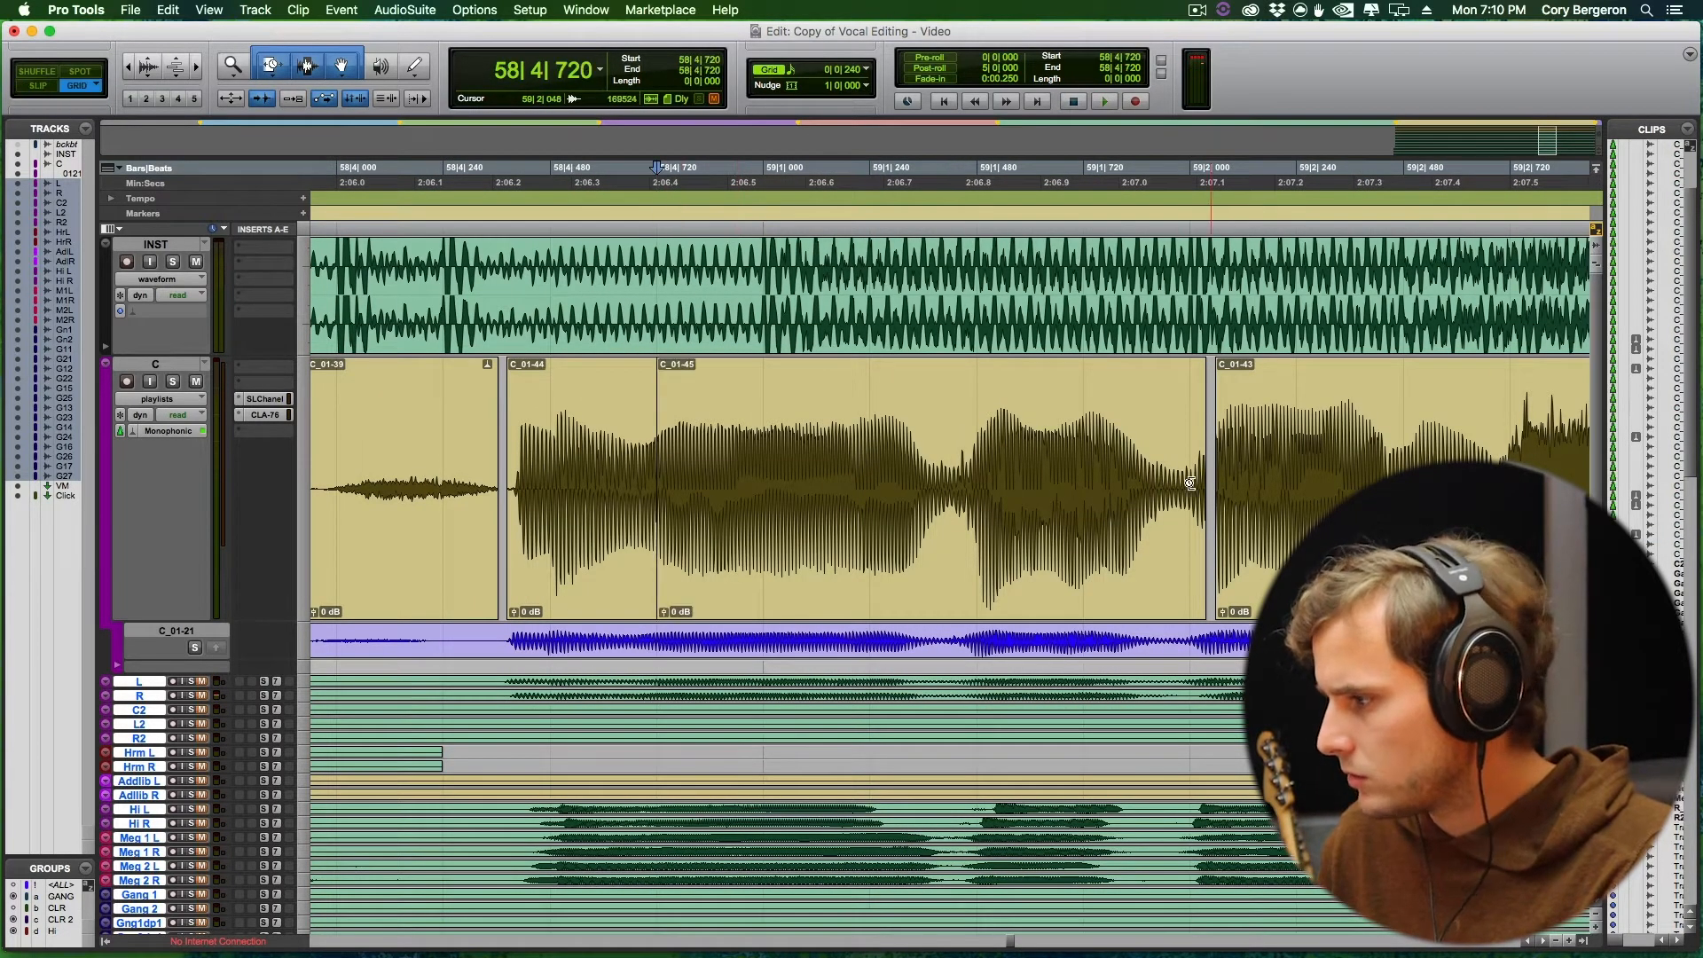
left_click_drag(1202, 487, 1216, 484)
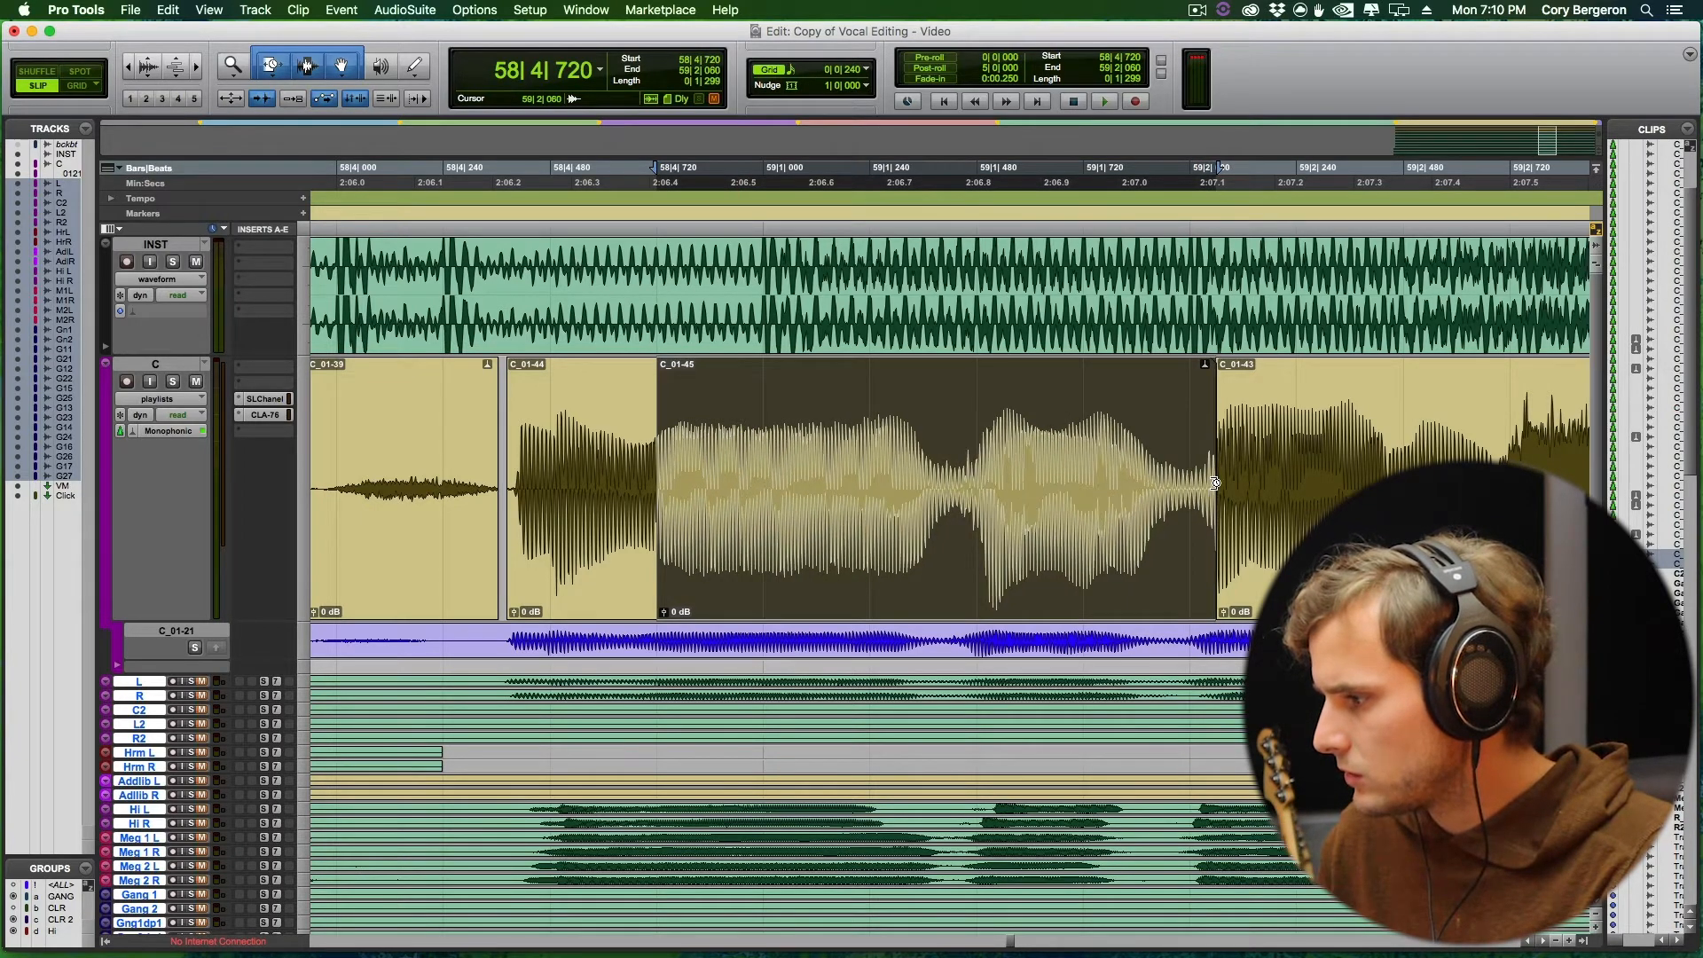
Play back the stretched sustained word from 58|4|152 and the second phrase from its opening breath.
left_click(404, 438)
key("space")
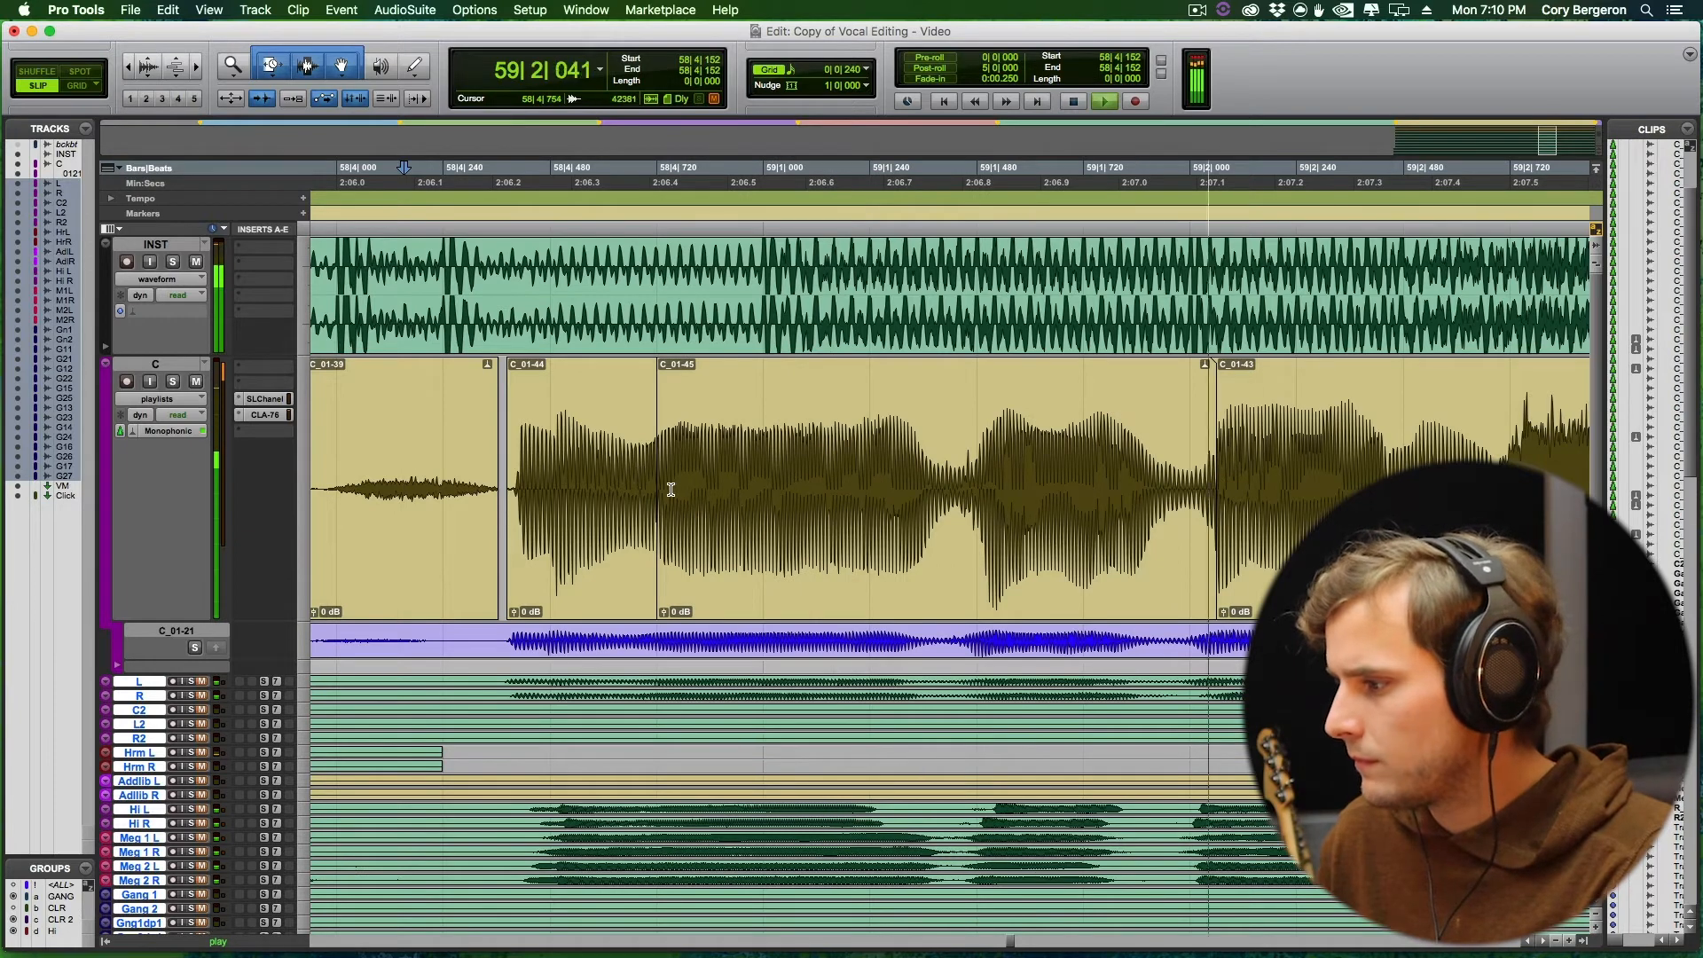
key("r")
scroll(777, 480, "right", 1)
key("space")
key("r")
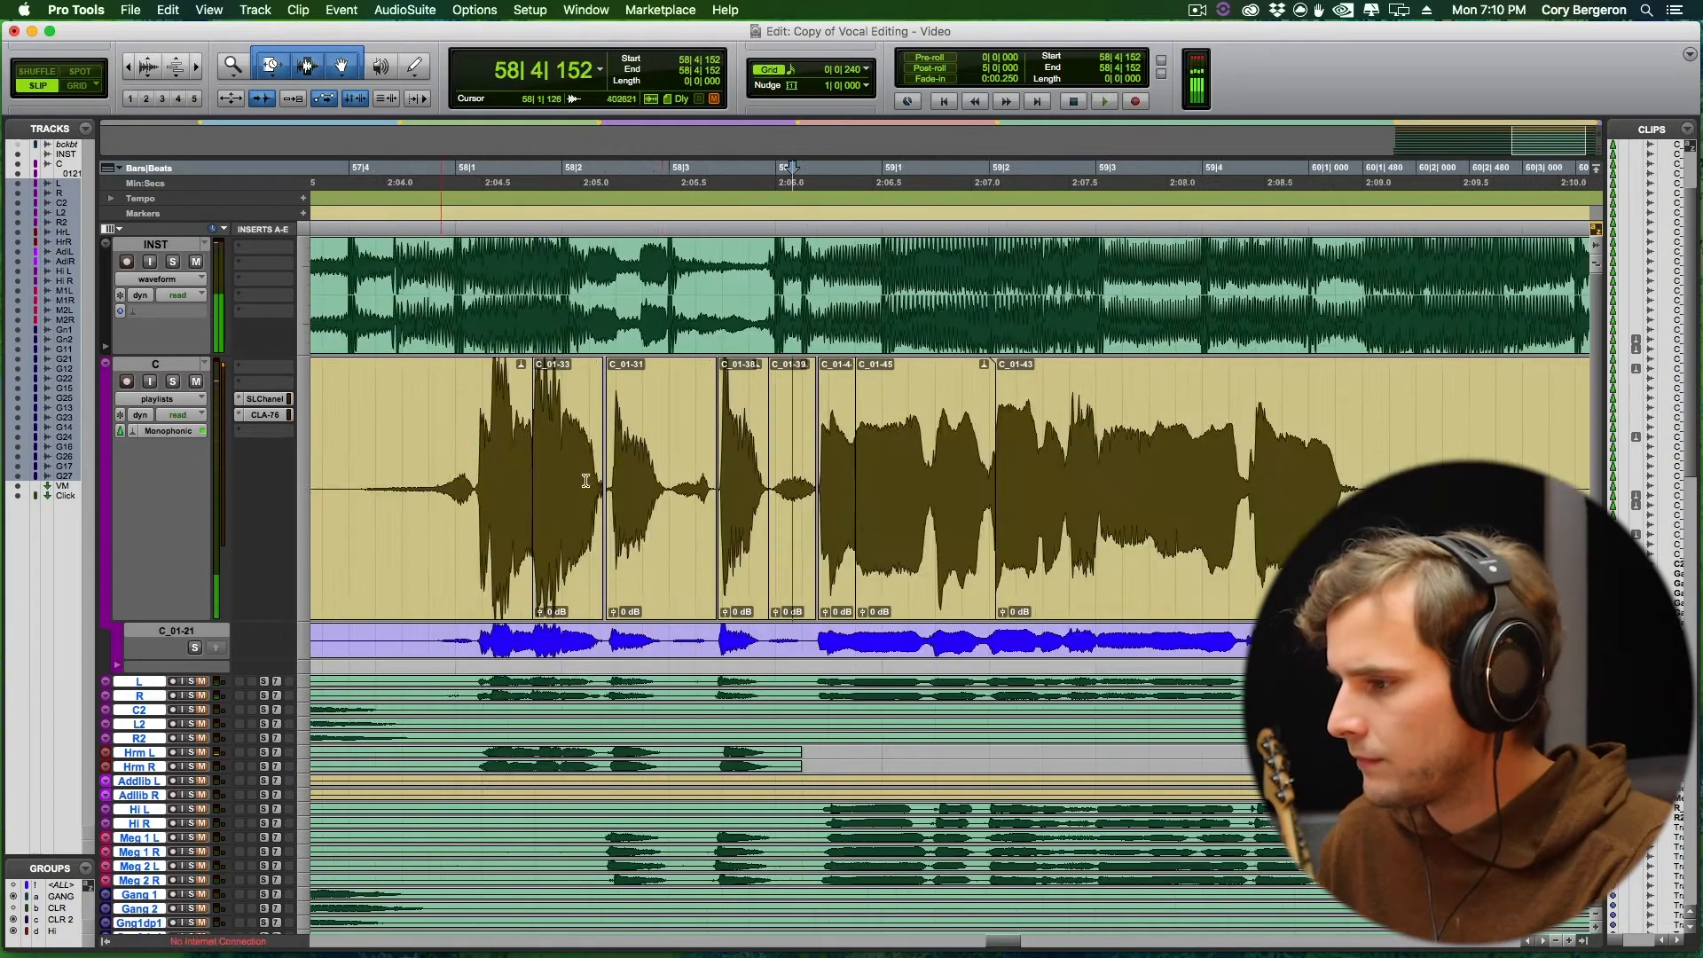
left_click(358, 418)
key("space")
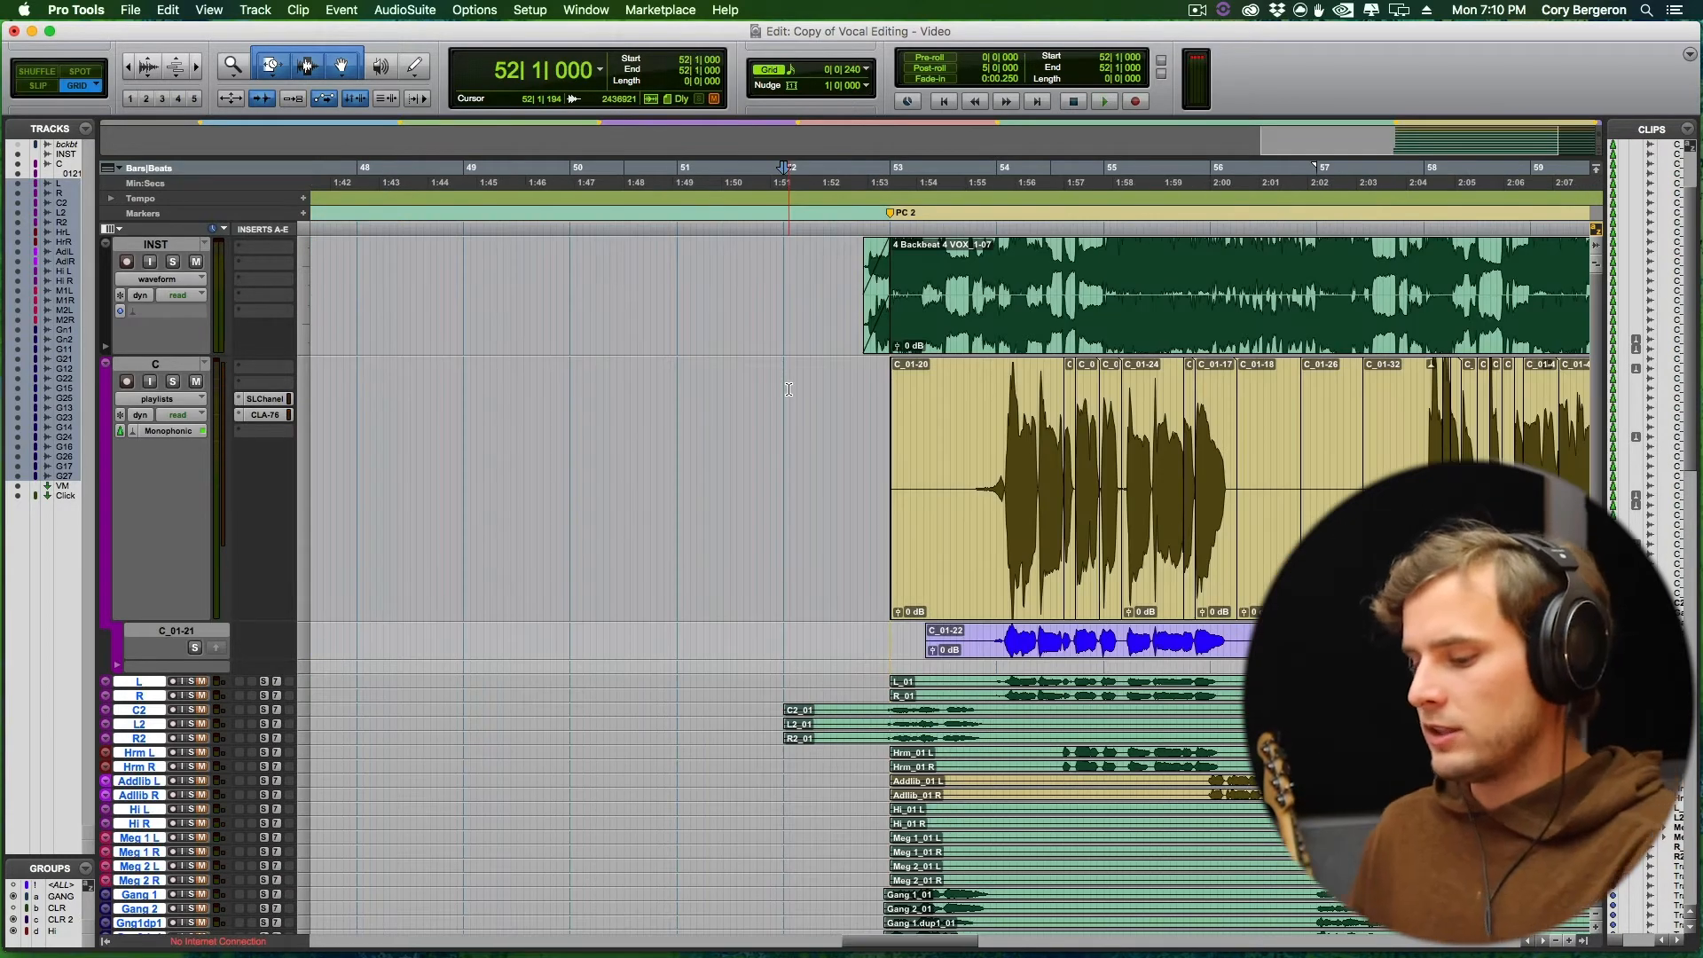
Play back the whole PC 2 section with the edited track C from 52|4|480.
key("r")
scroll(784, 545, "right", 5)
key("t")
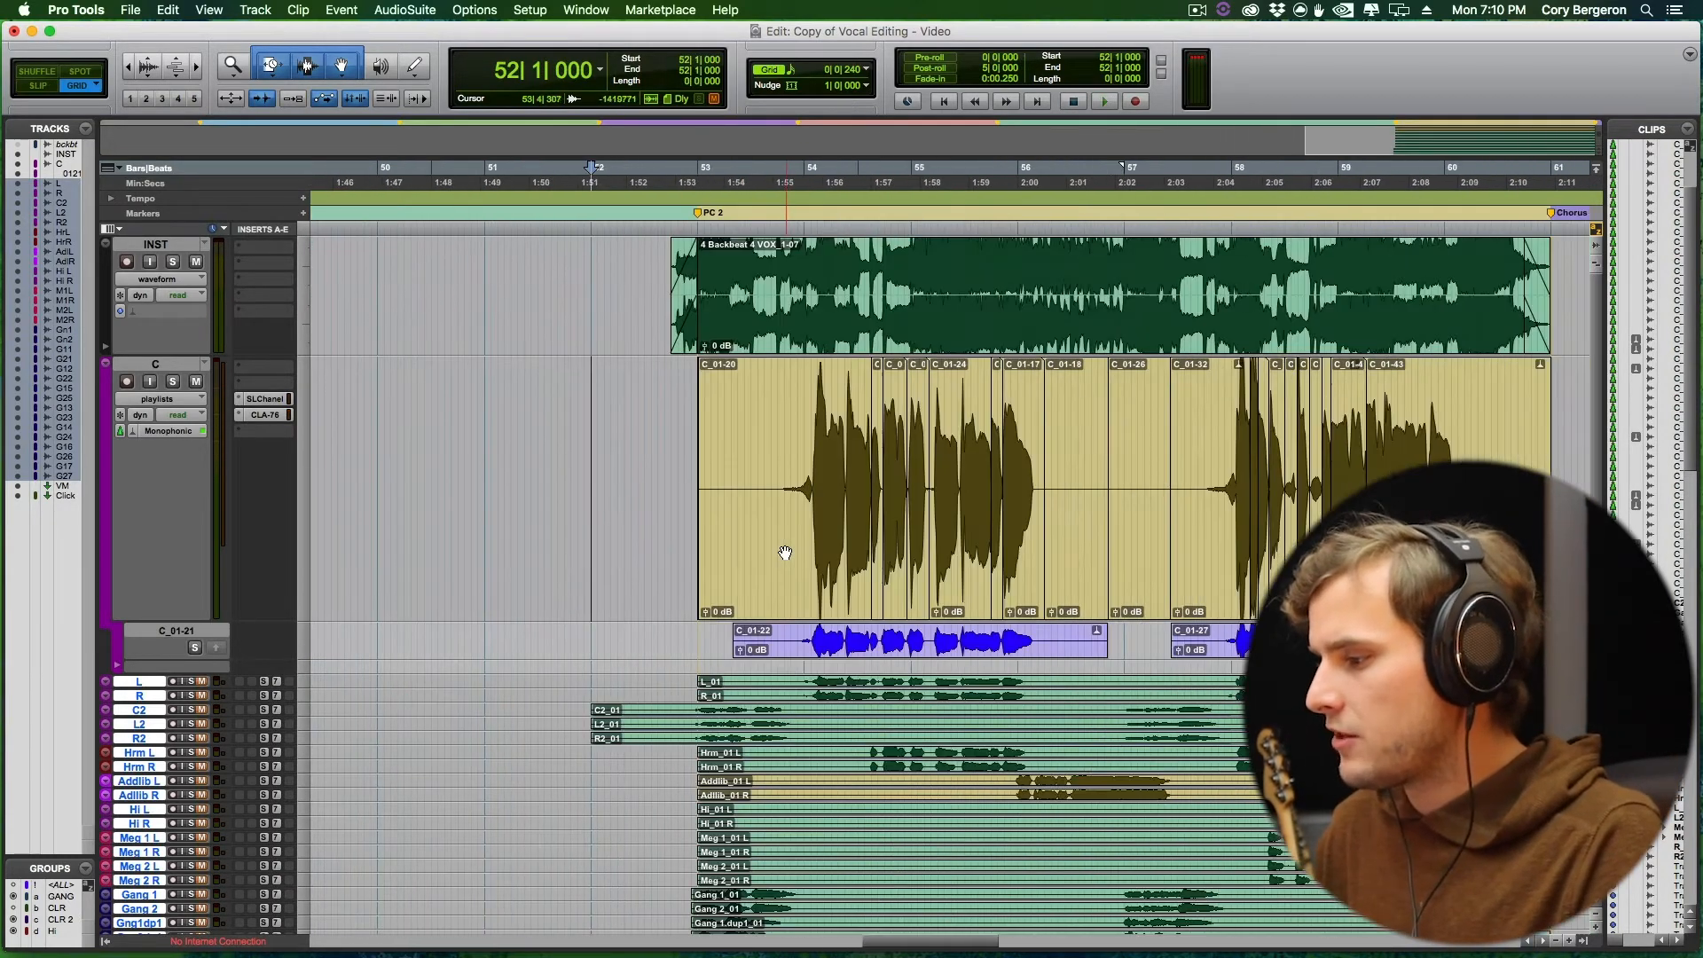
scroll(780, 550, "right", 4)
key("r")
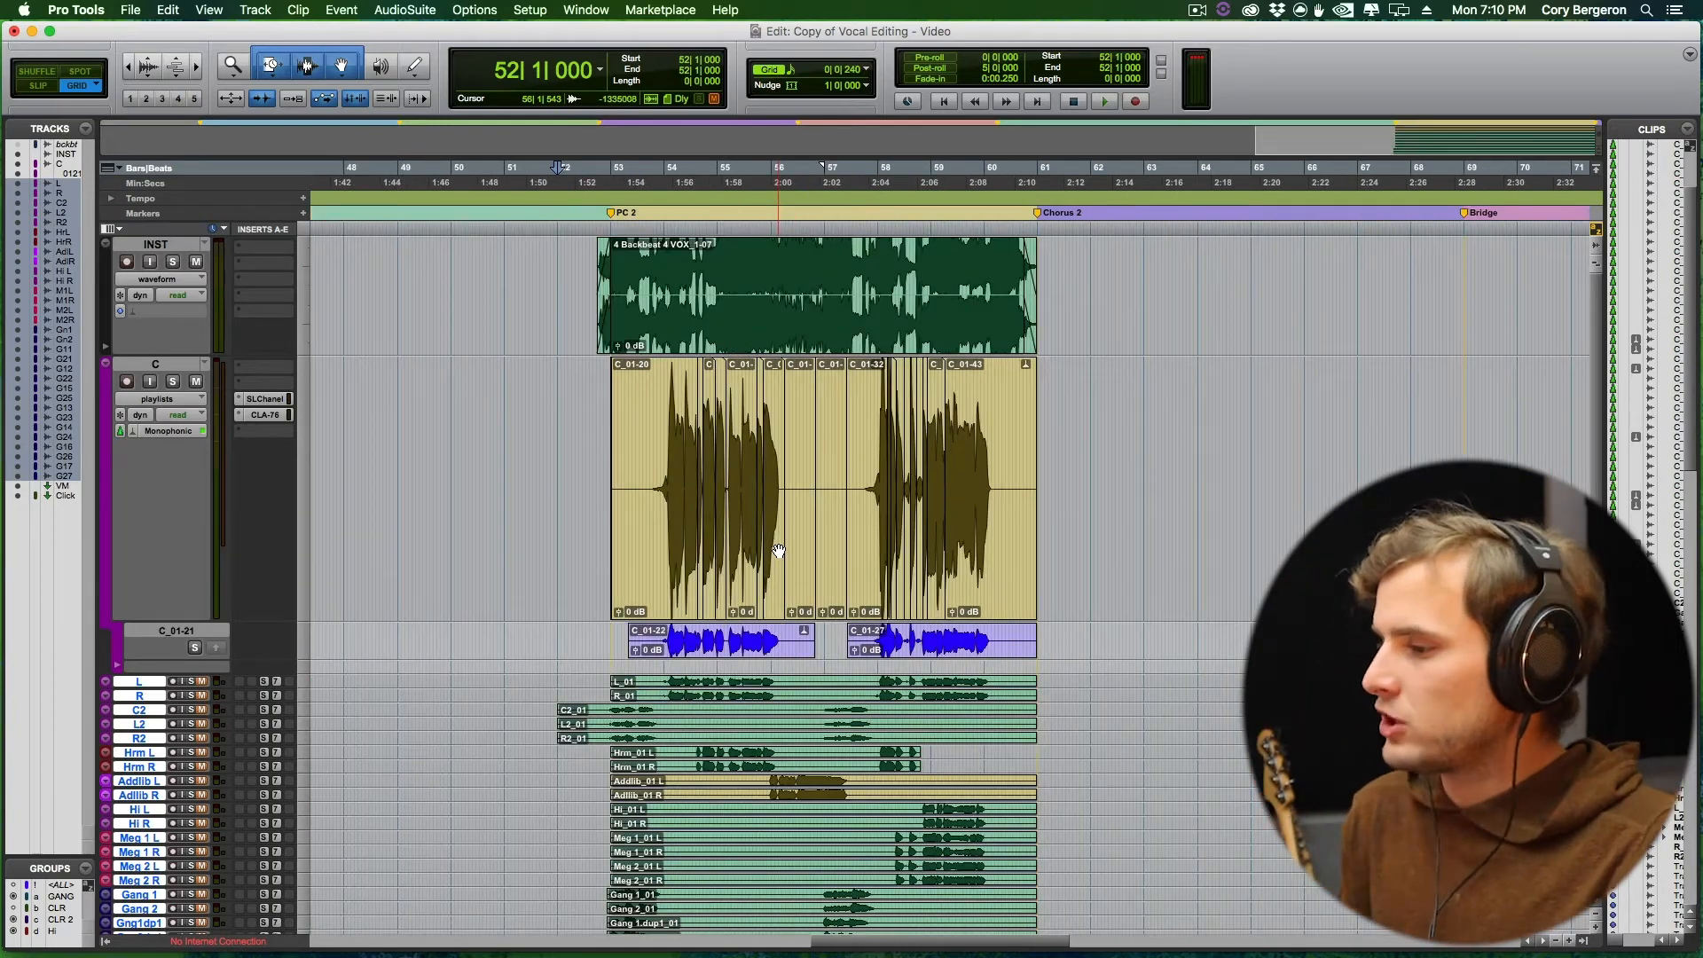
key("t")
scroll(772, 543, "right", 5)
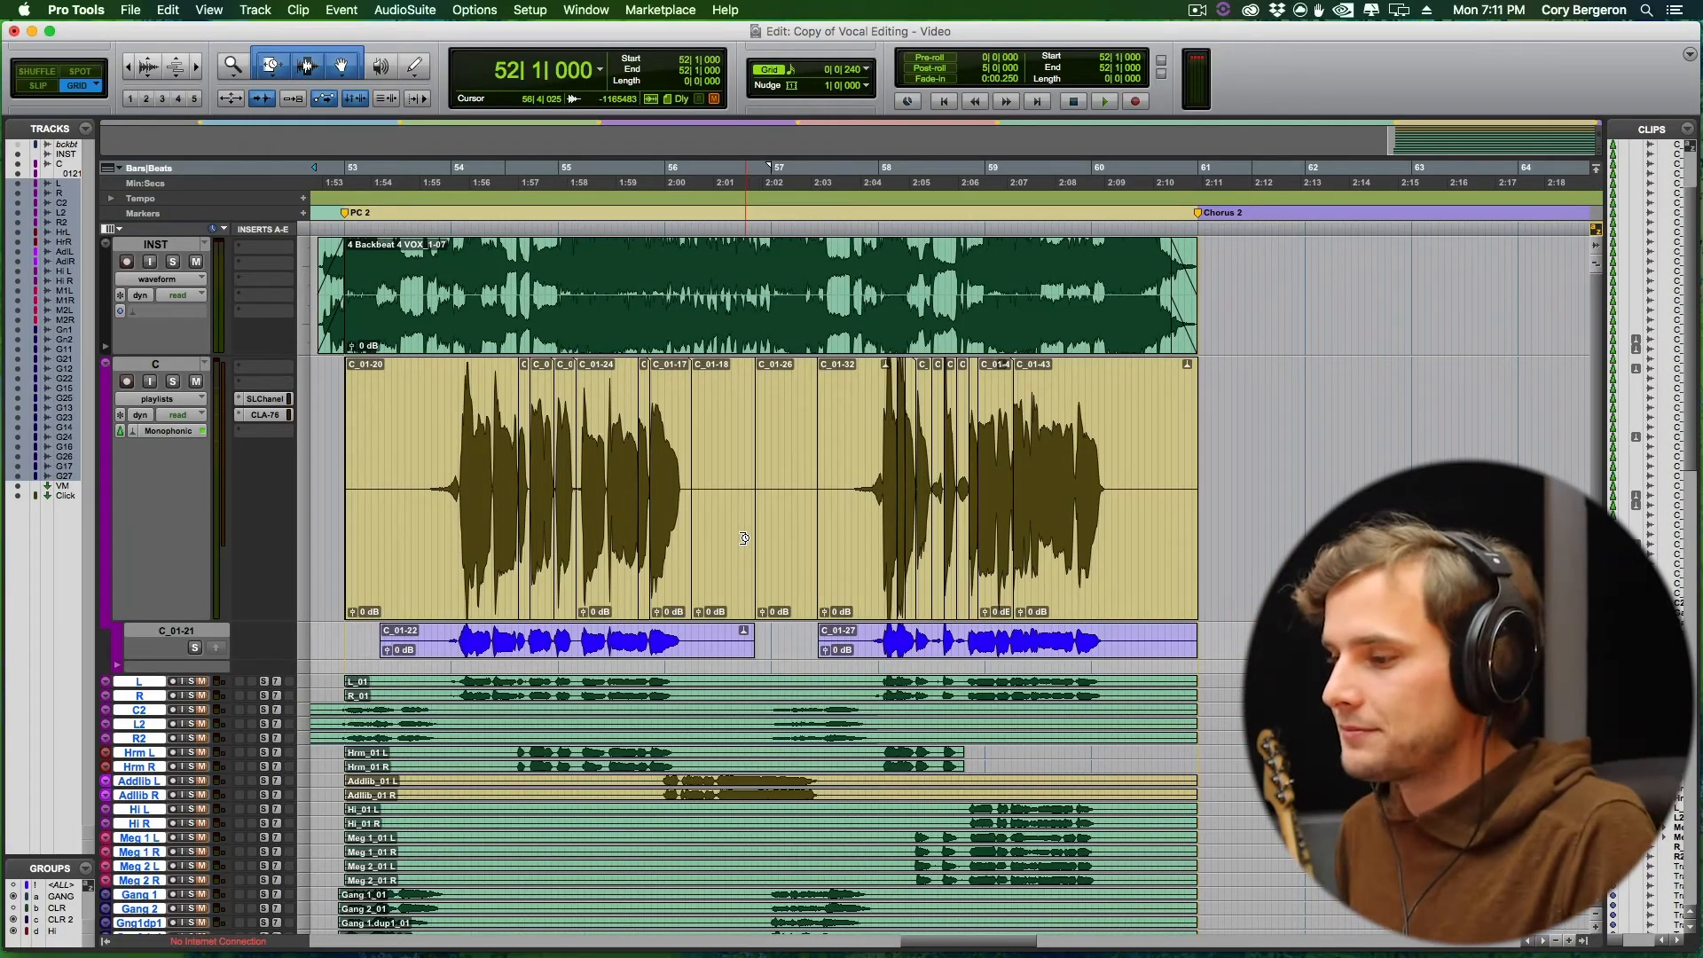
left_click(332, 396)
key("space")
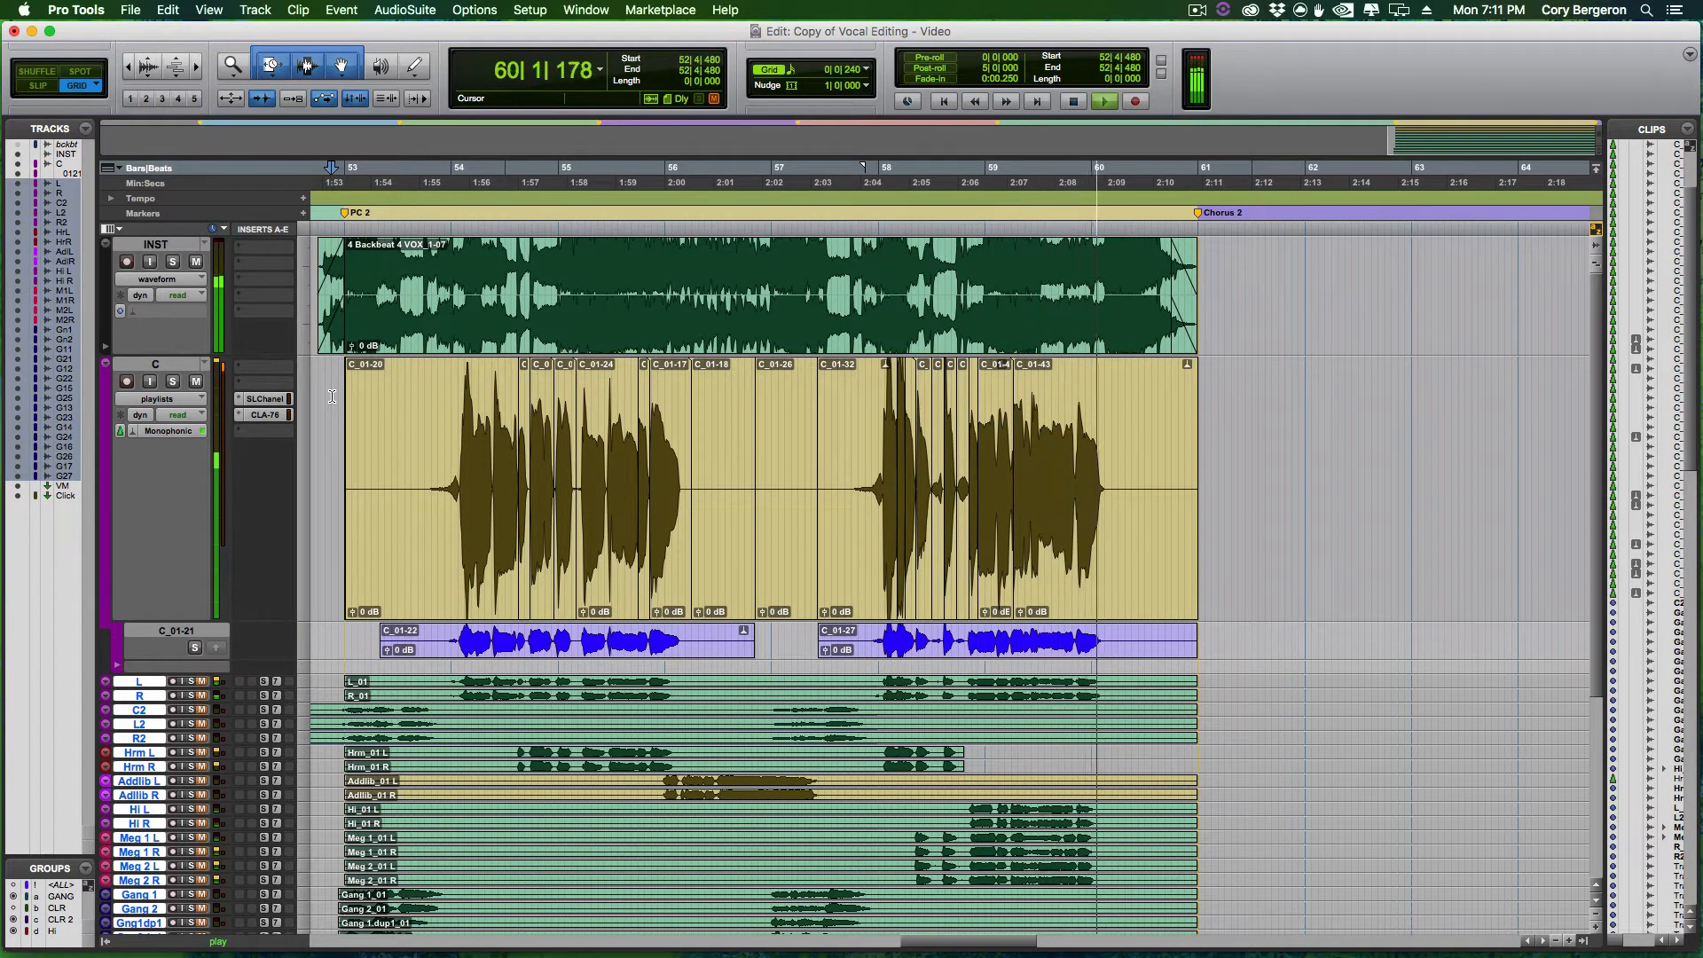
key("space")
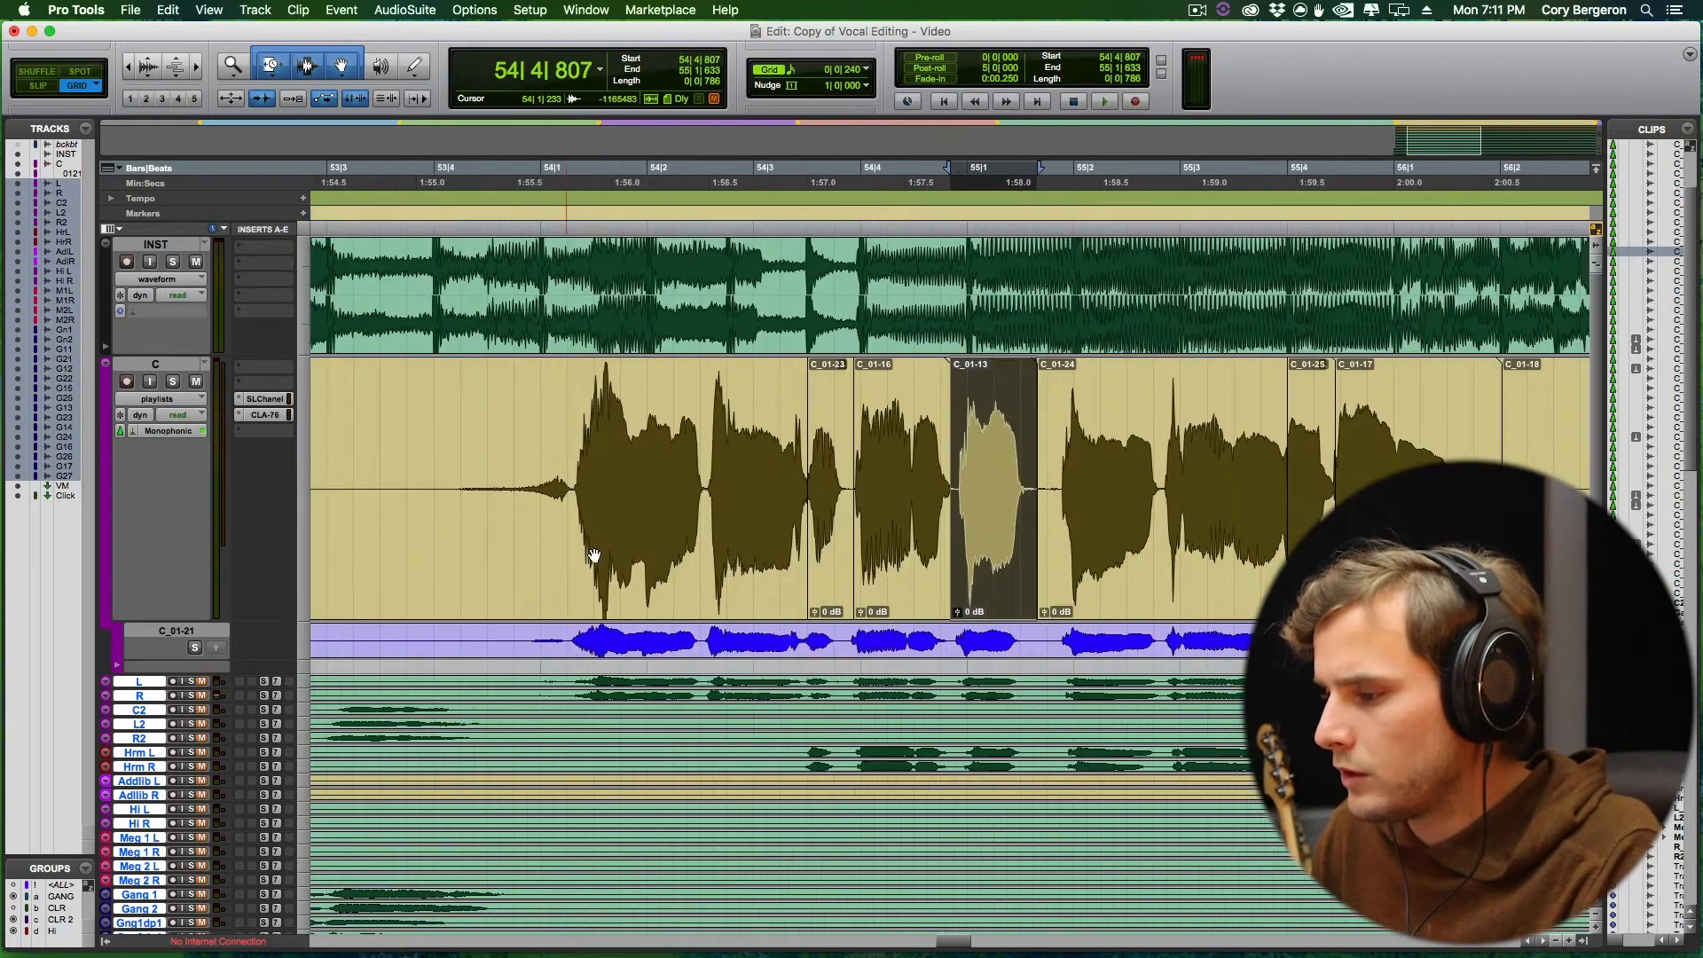
Move the short word at 54|4|807 in track C's first phrase to 54|4|823.
key("t")
key("t")
key("space")
left_click_drag(1027, 540, 1034, 537)
key("r")
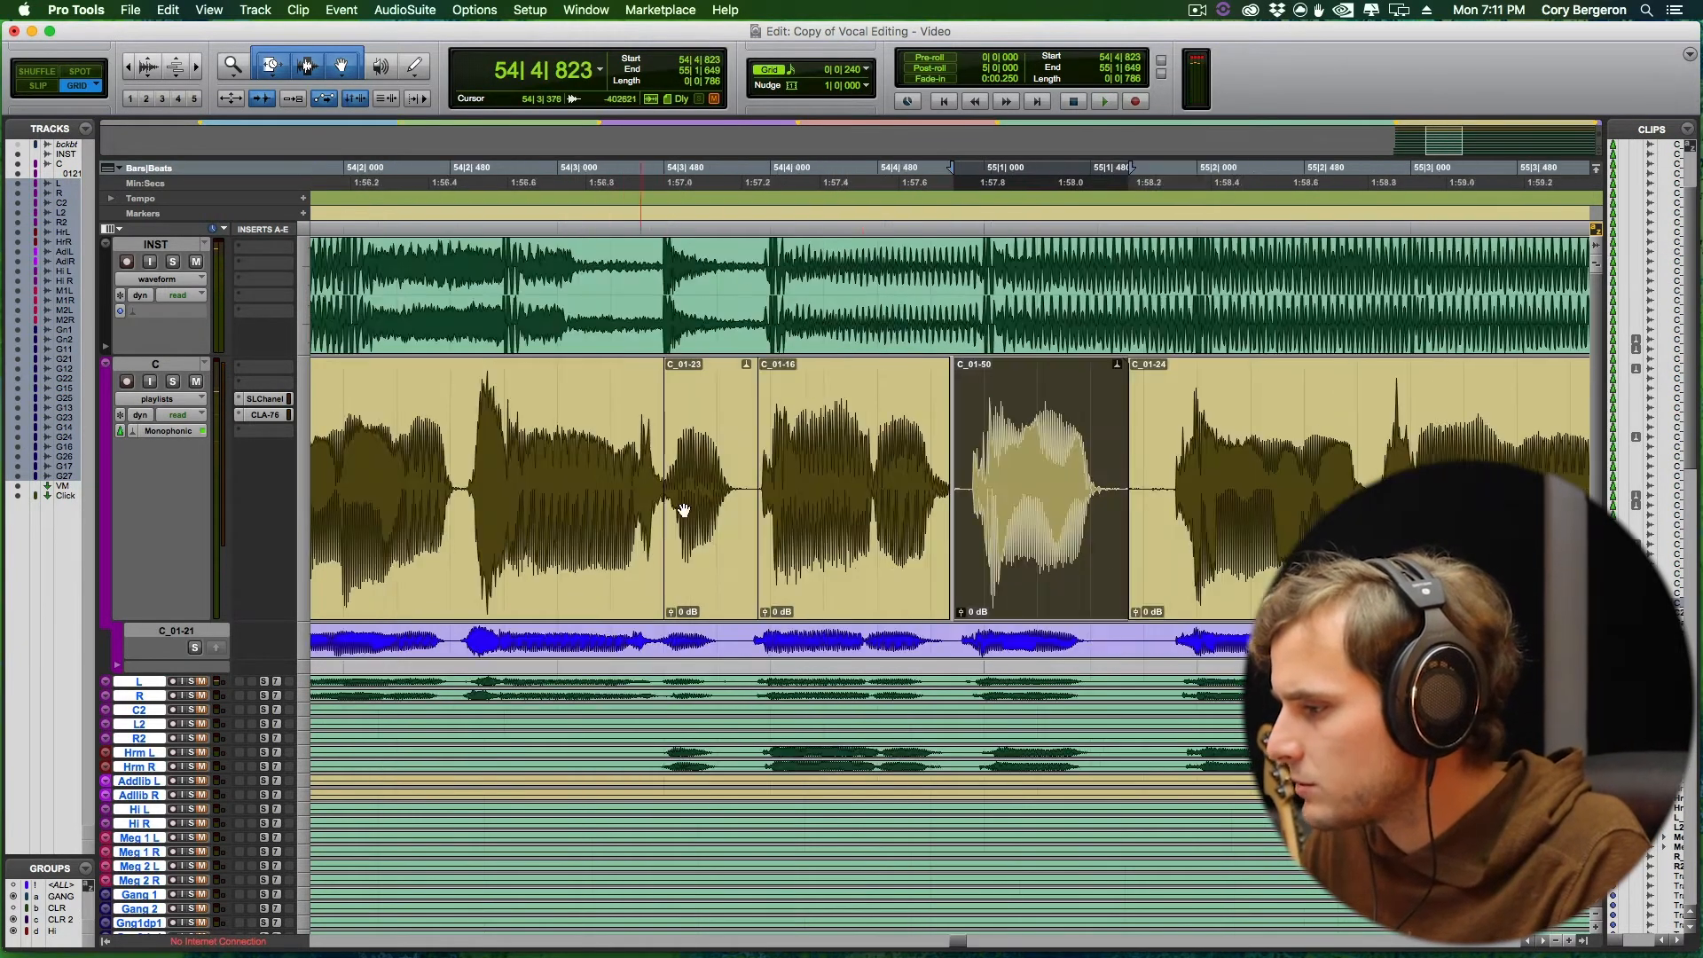
key("r")
Play back track C's first phrase from 53|4|720.
left_click(519, 427)
key("space")
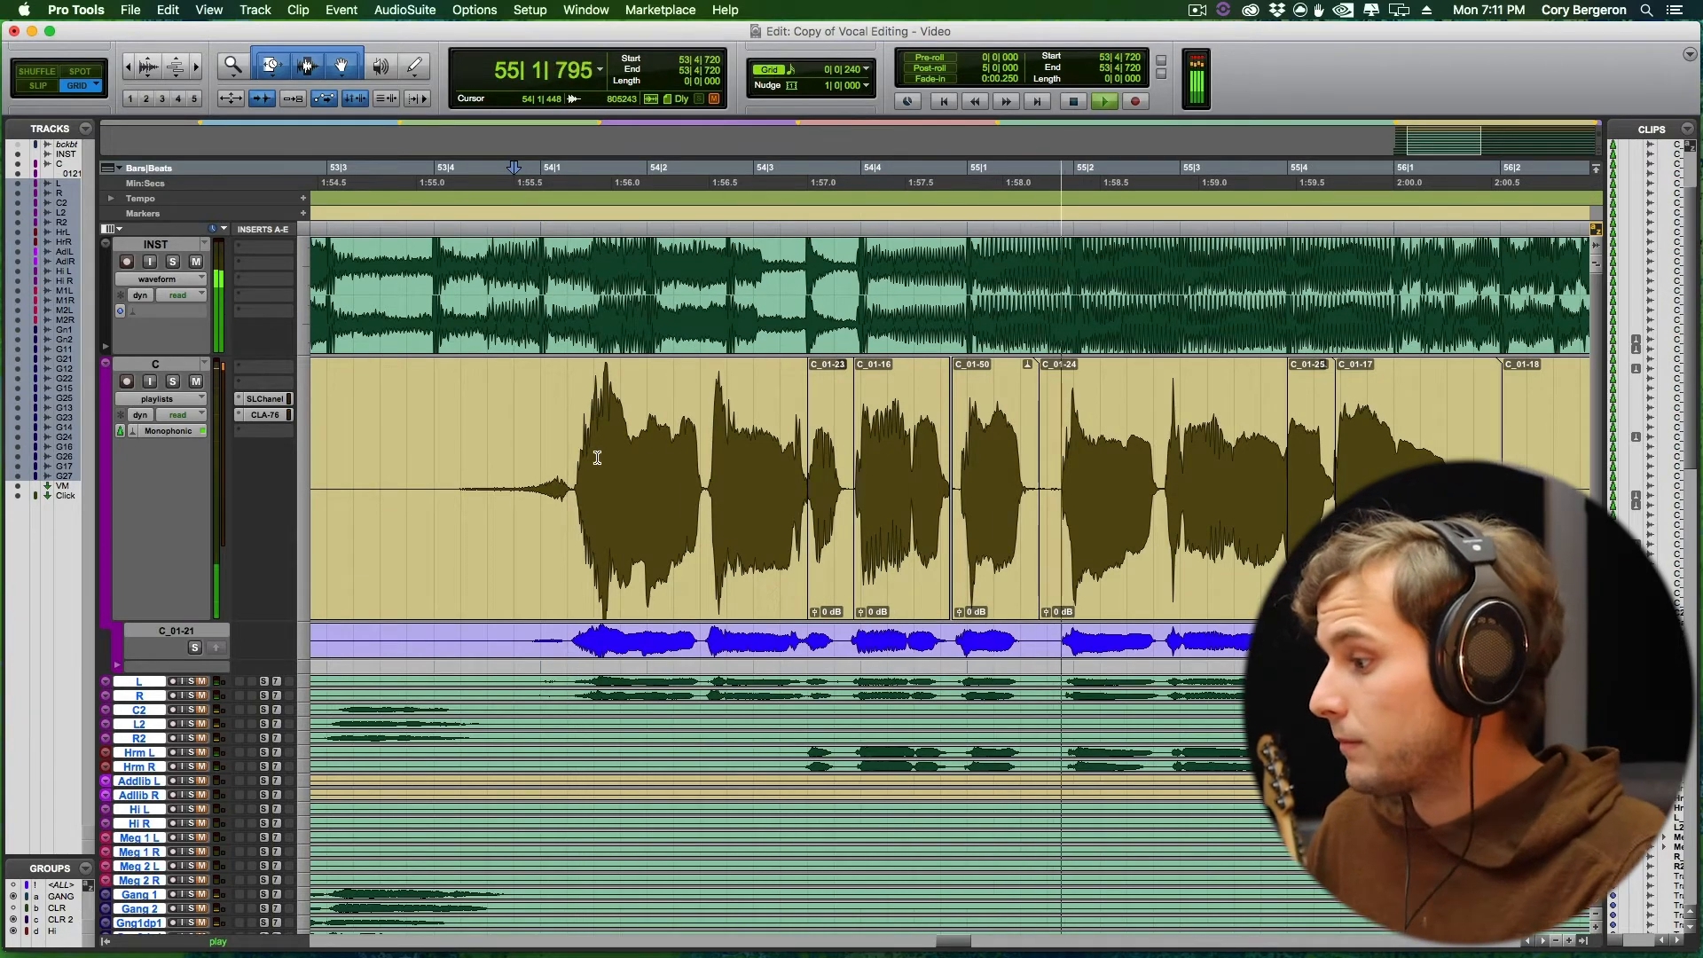
scroll(617, 458, "right", 10)
key("r")
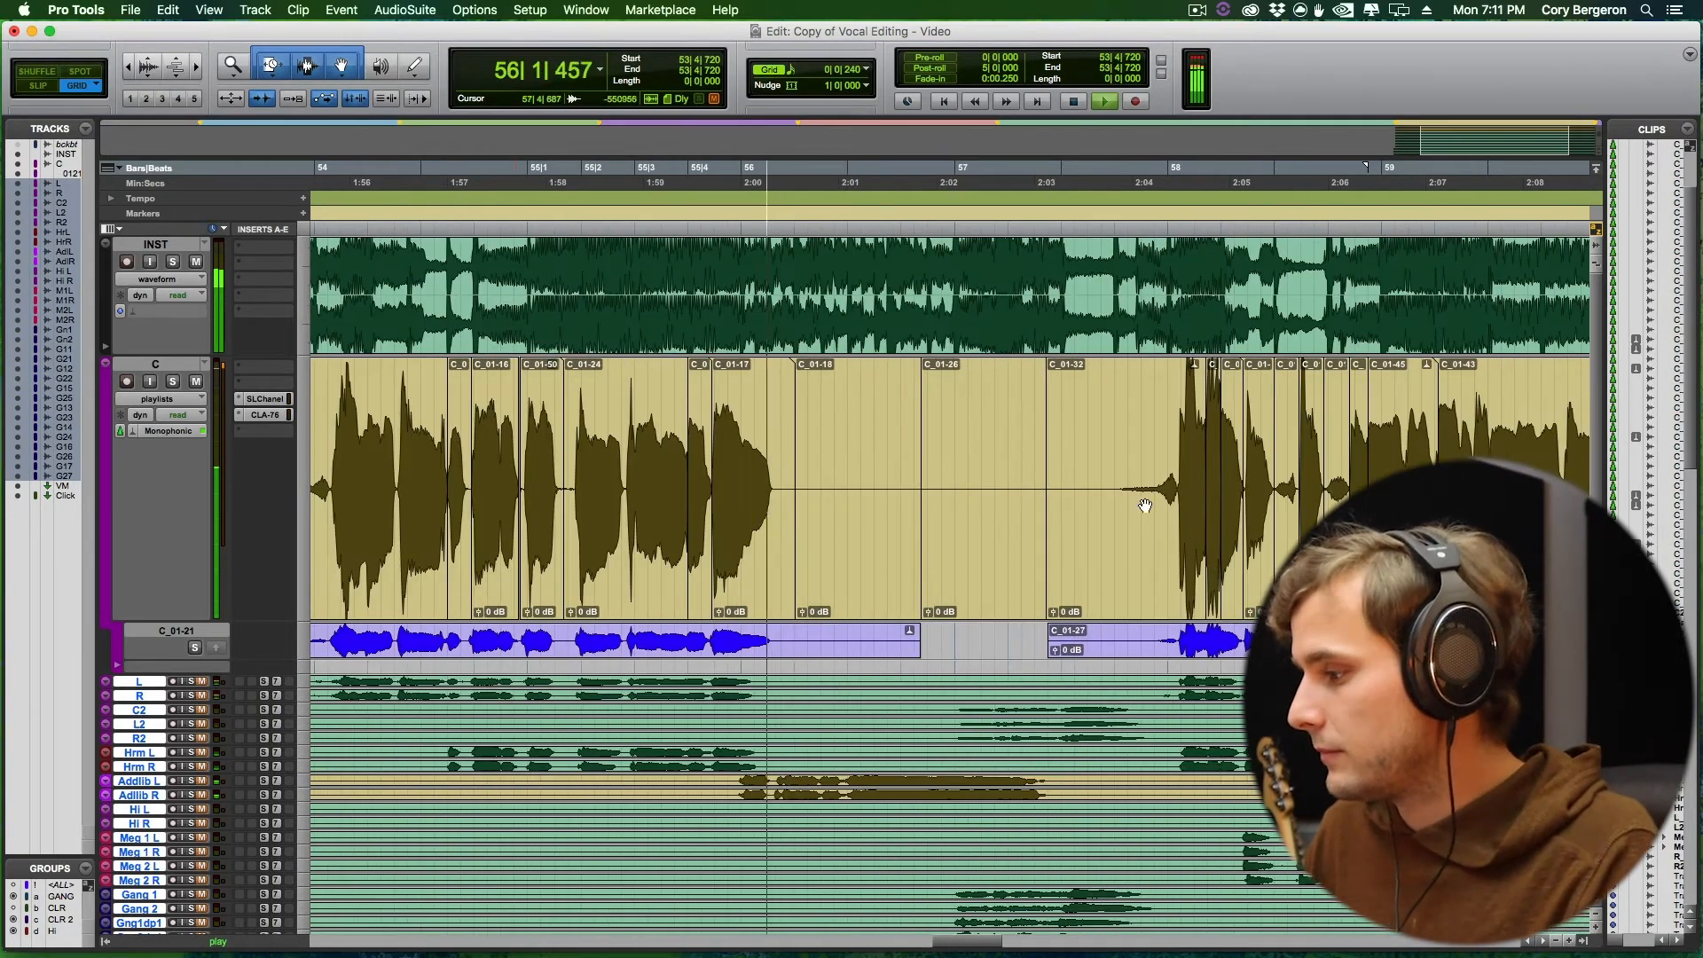
key("space")
Play back track C's second phrase from 57|4|000.
left_click(1117, 438)
key("t")
key("space")
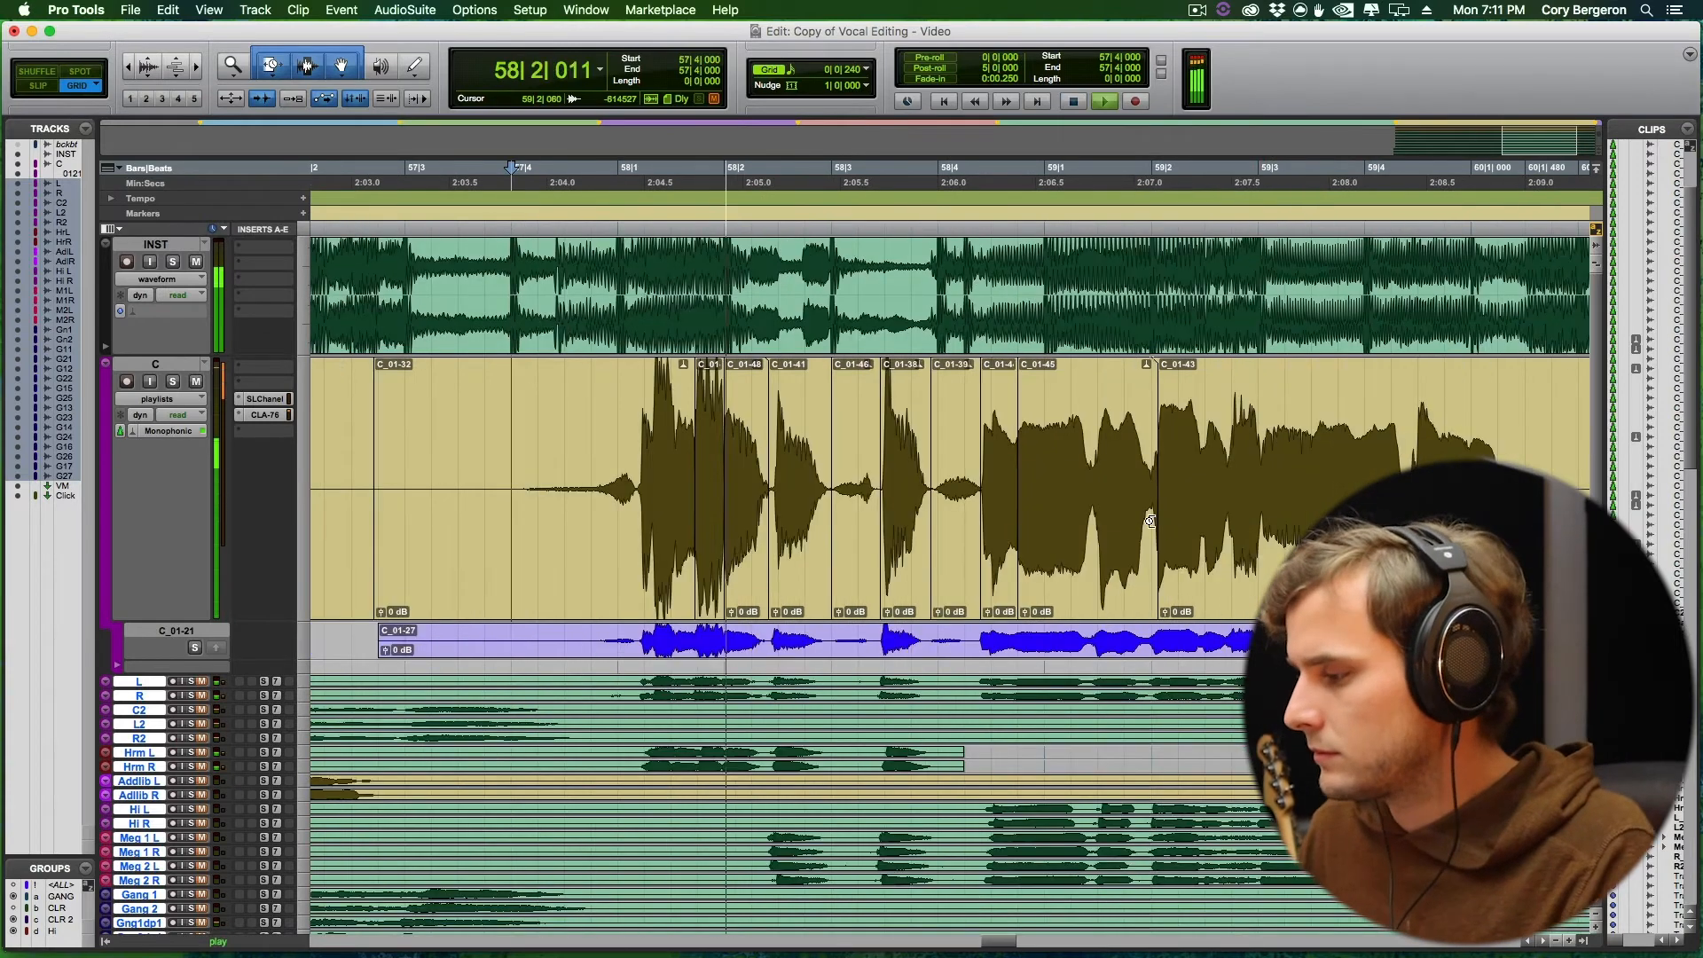
In Slip mode, move the crossfade between the breath and the sustained word from 58|4|366 to 58|4|317.
left_click(1102, 579)
key("t")
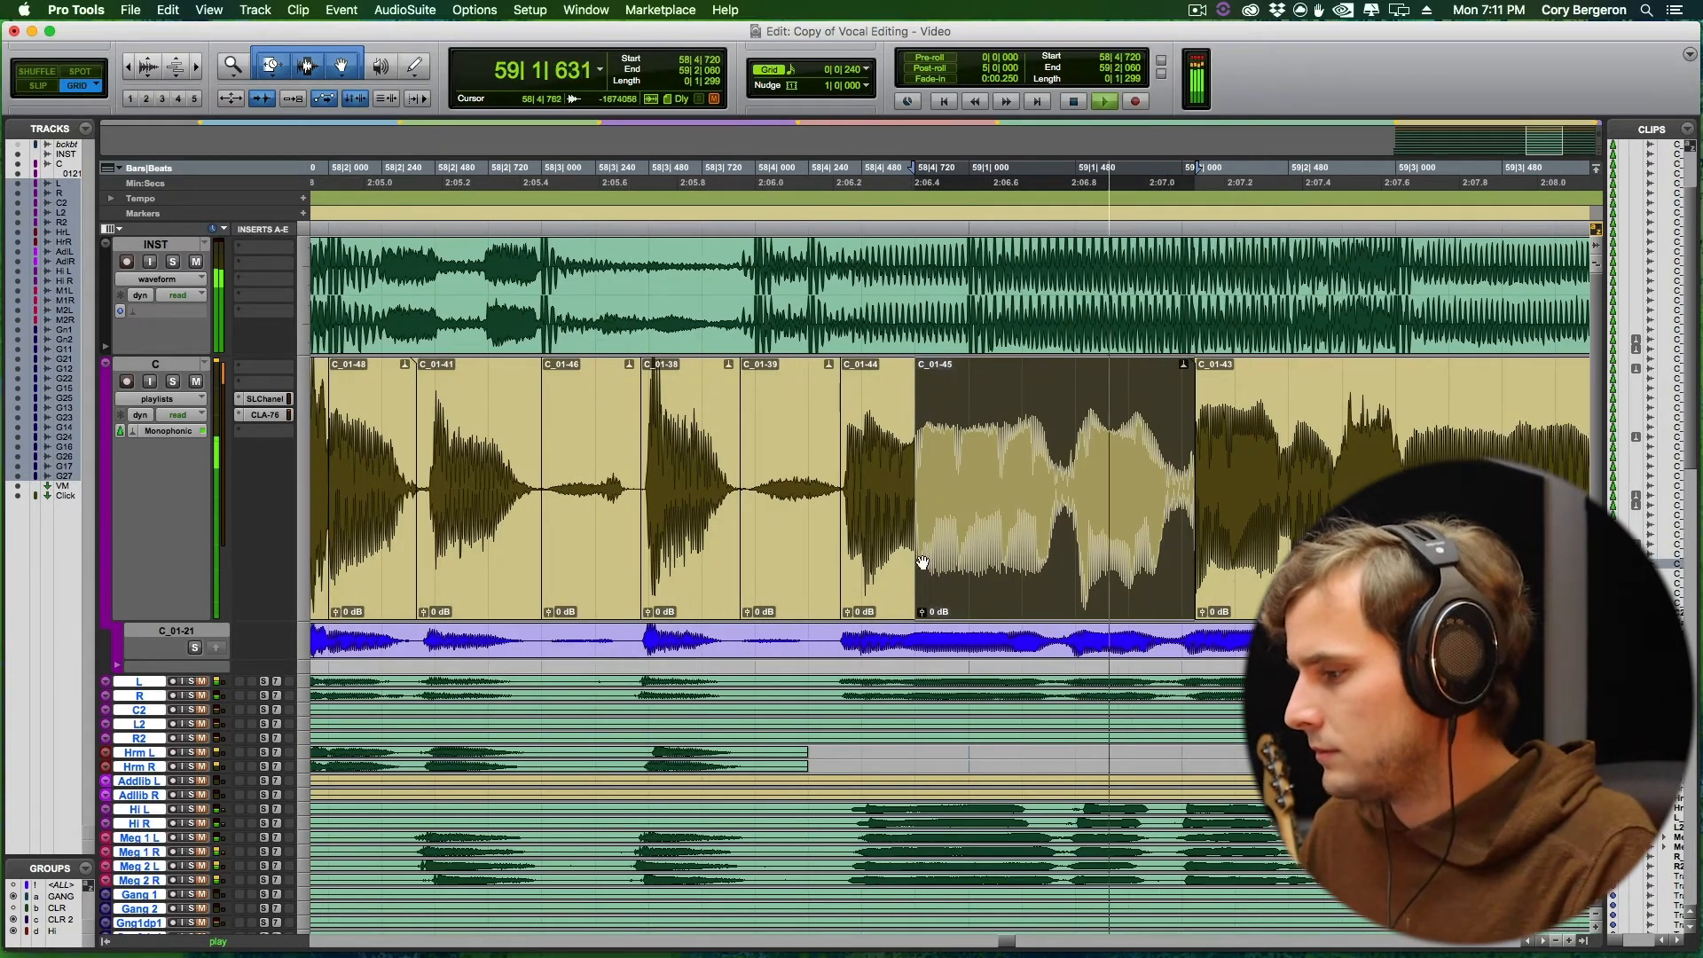
left_click(809, 468)
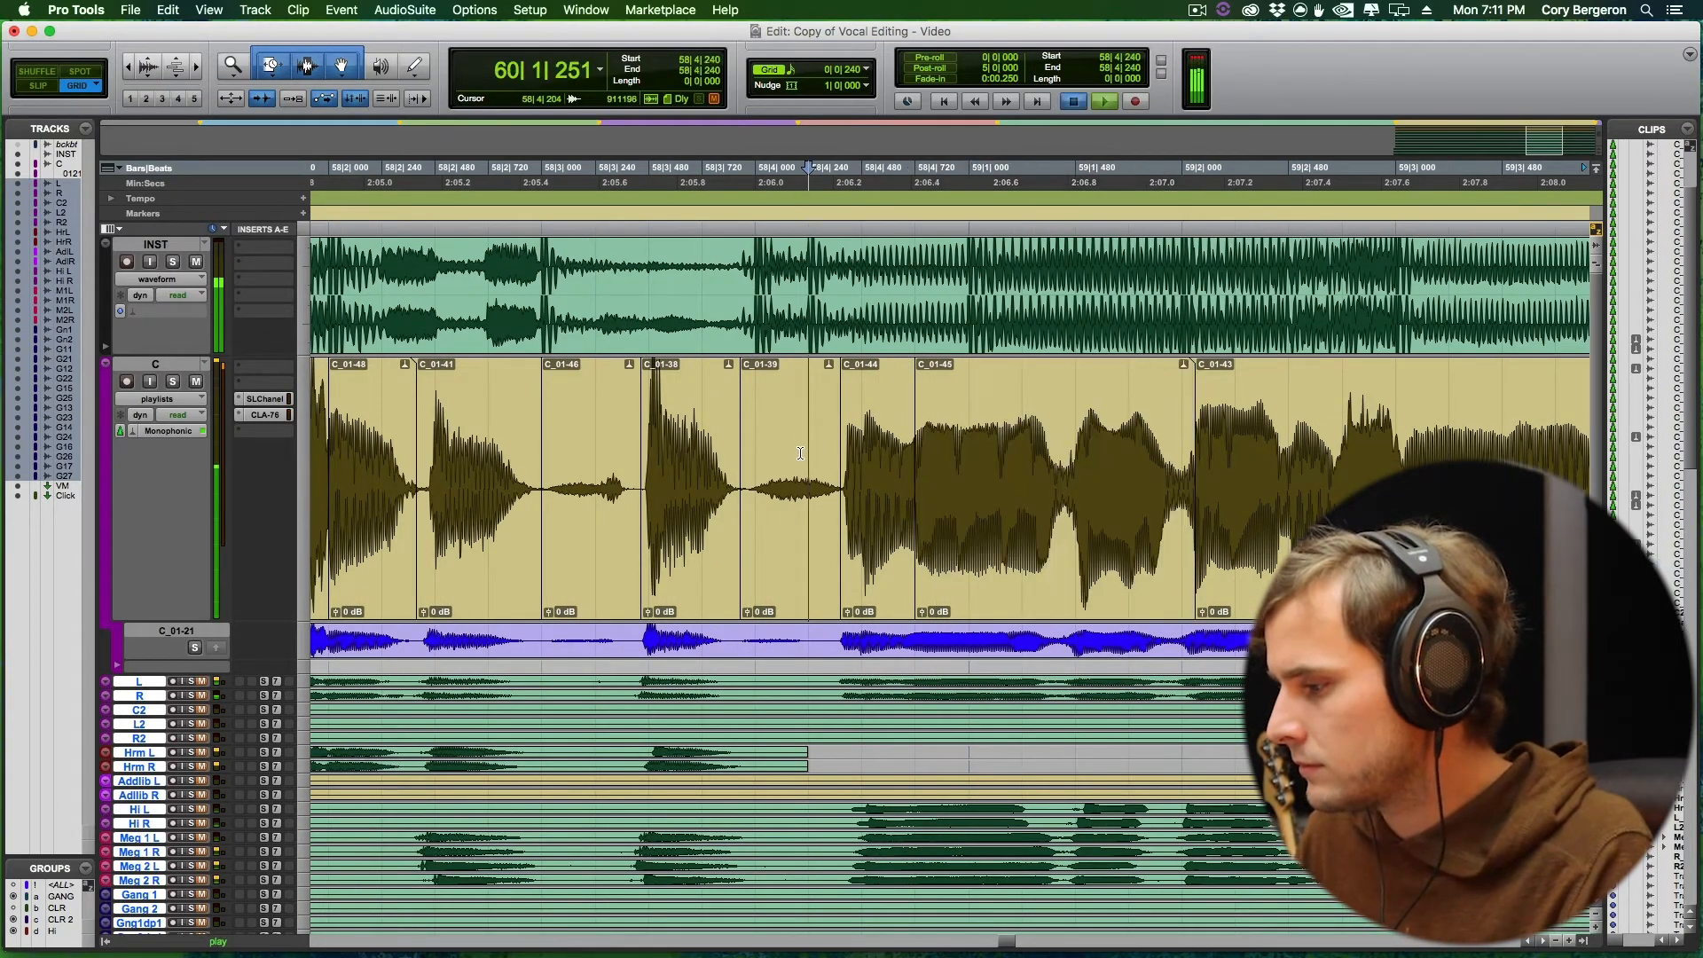
key("F2")
right_click(276, 69)
left_click(284, 70)
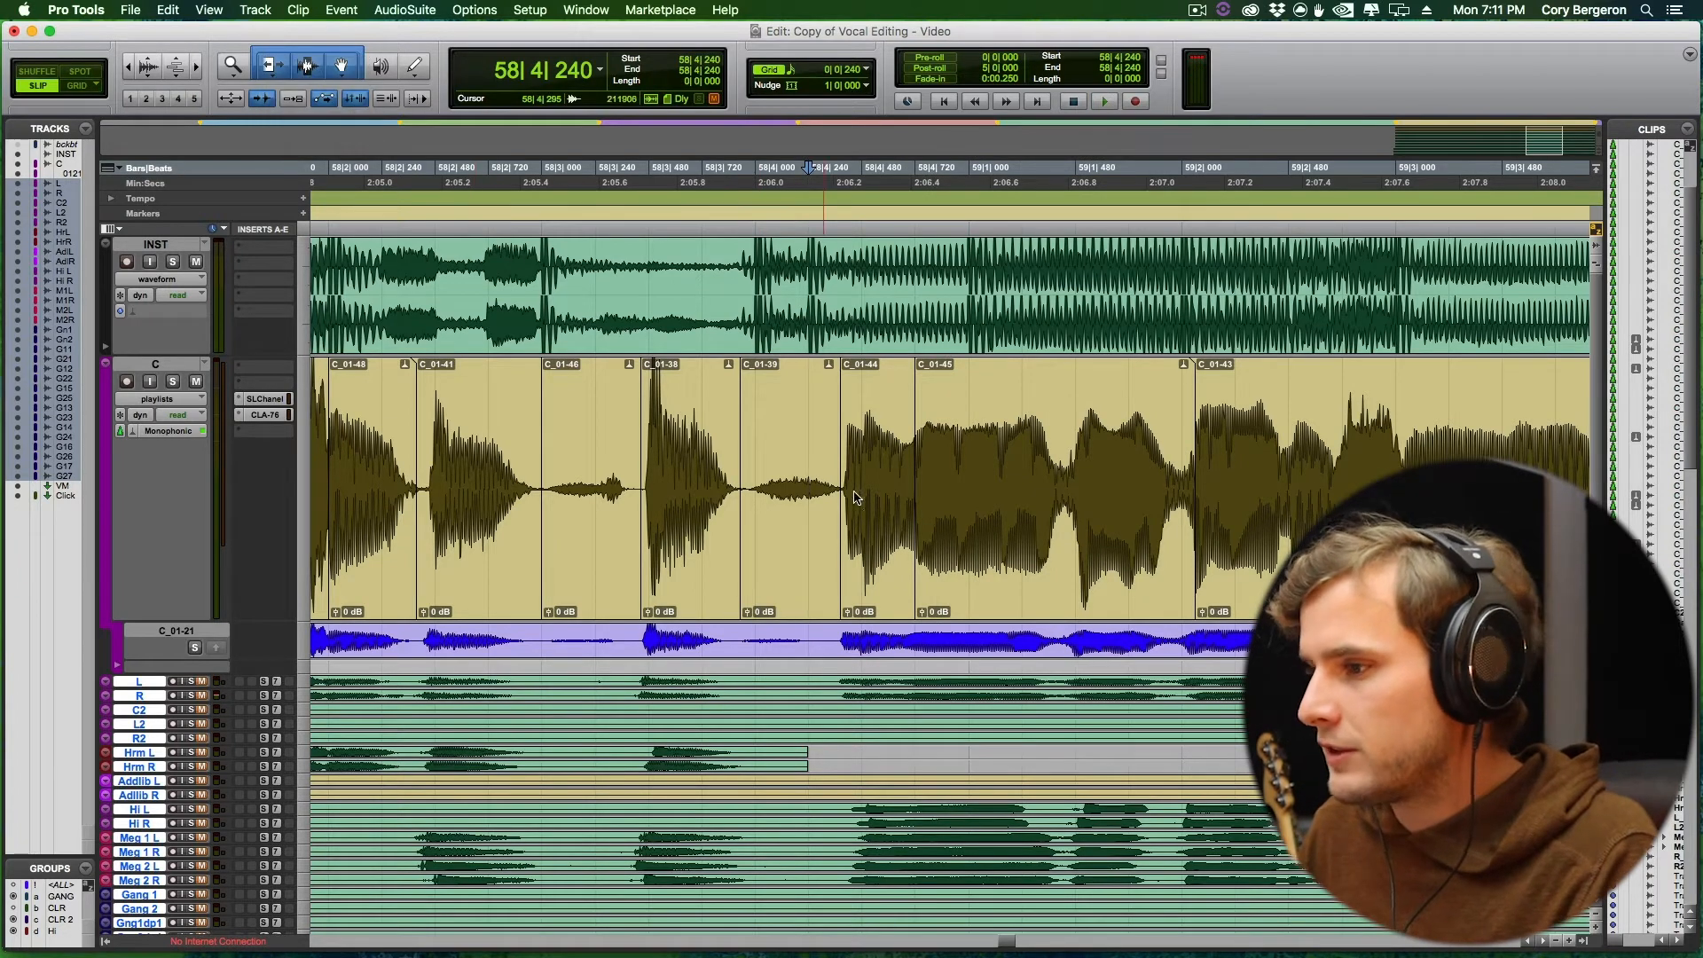
left_click(878, 530)
key("t")
left_click_drag(945, 597, 906, 583)
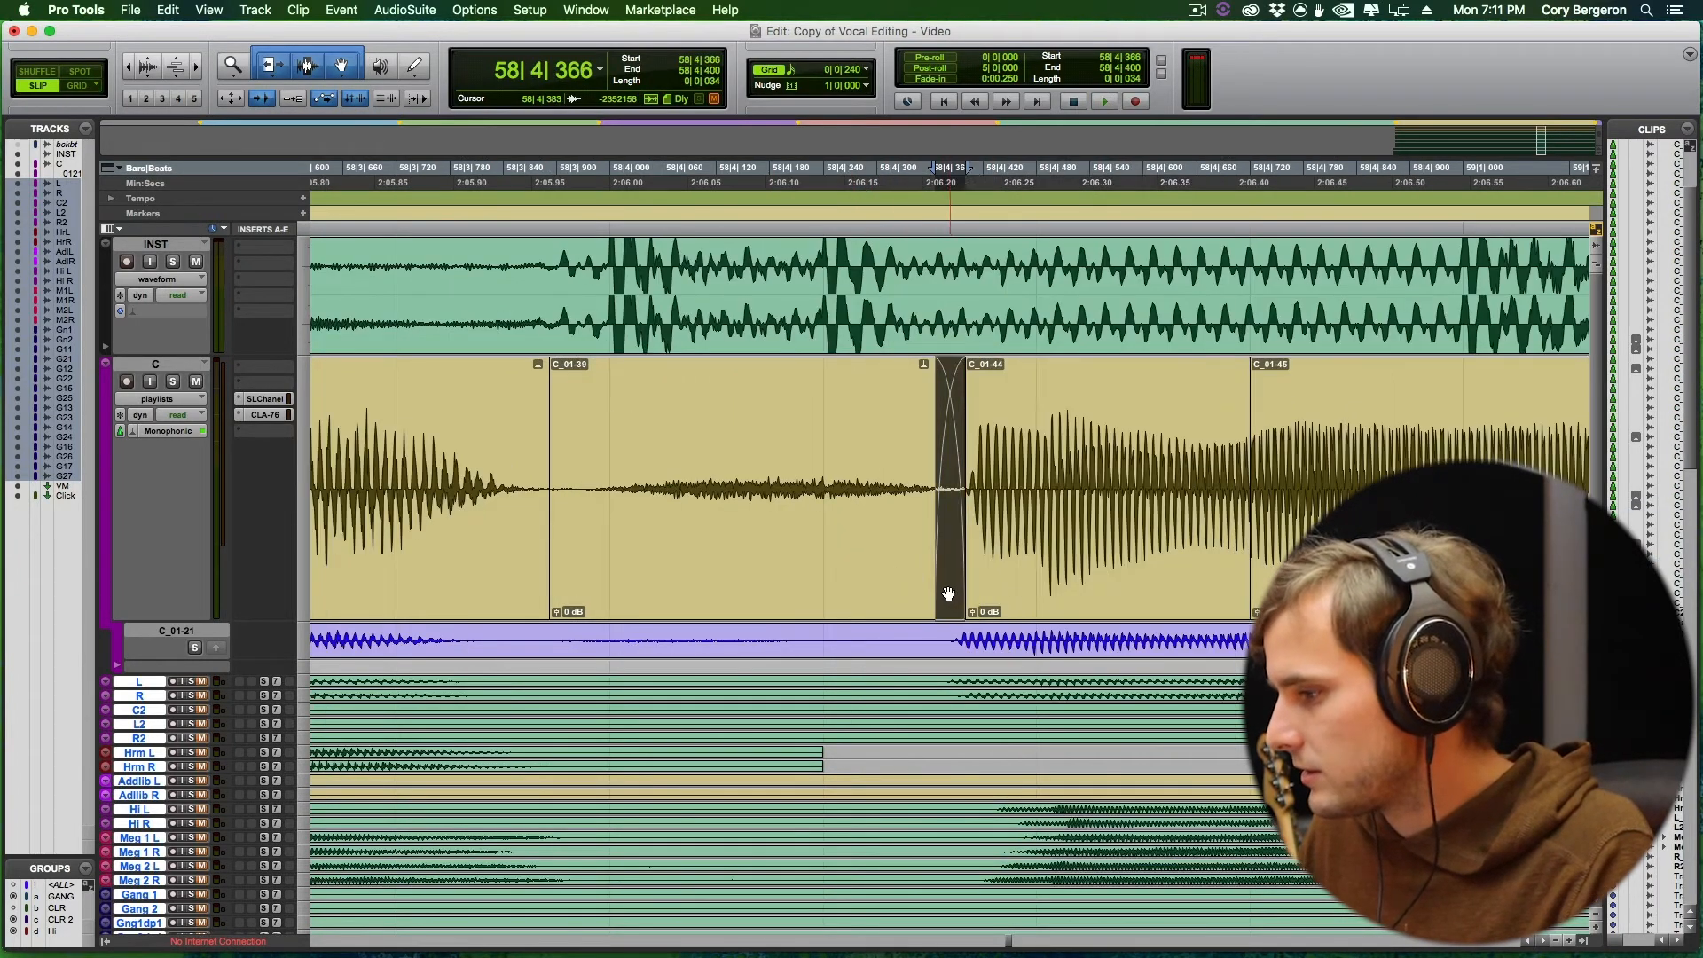
key("r")
key("r")
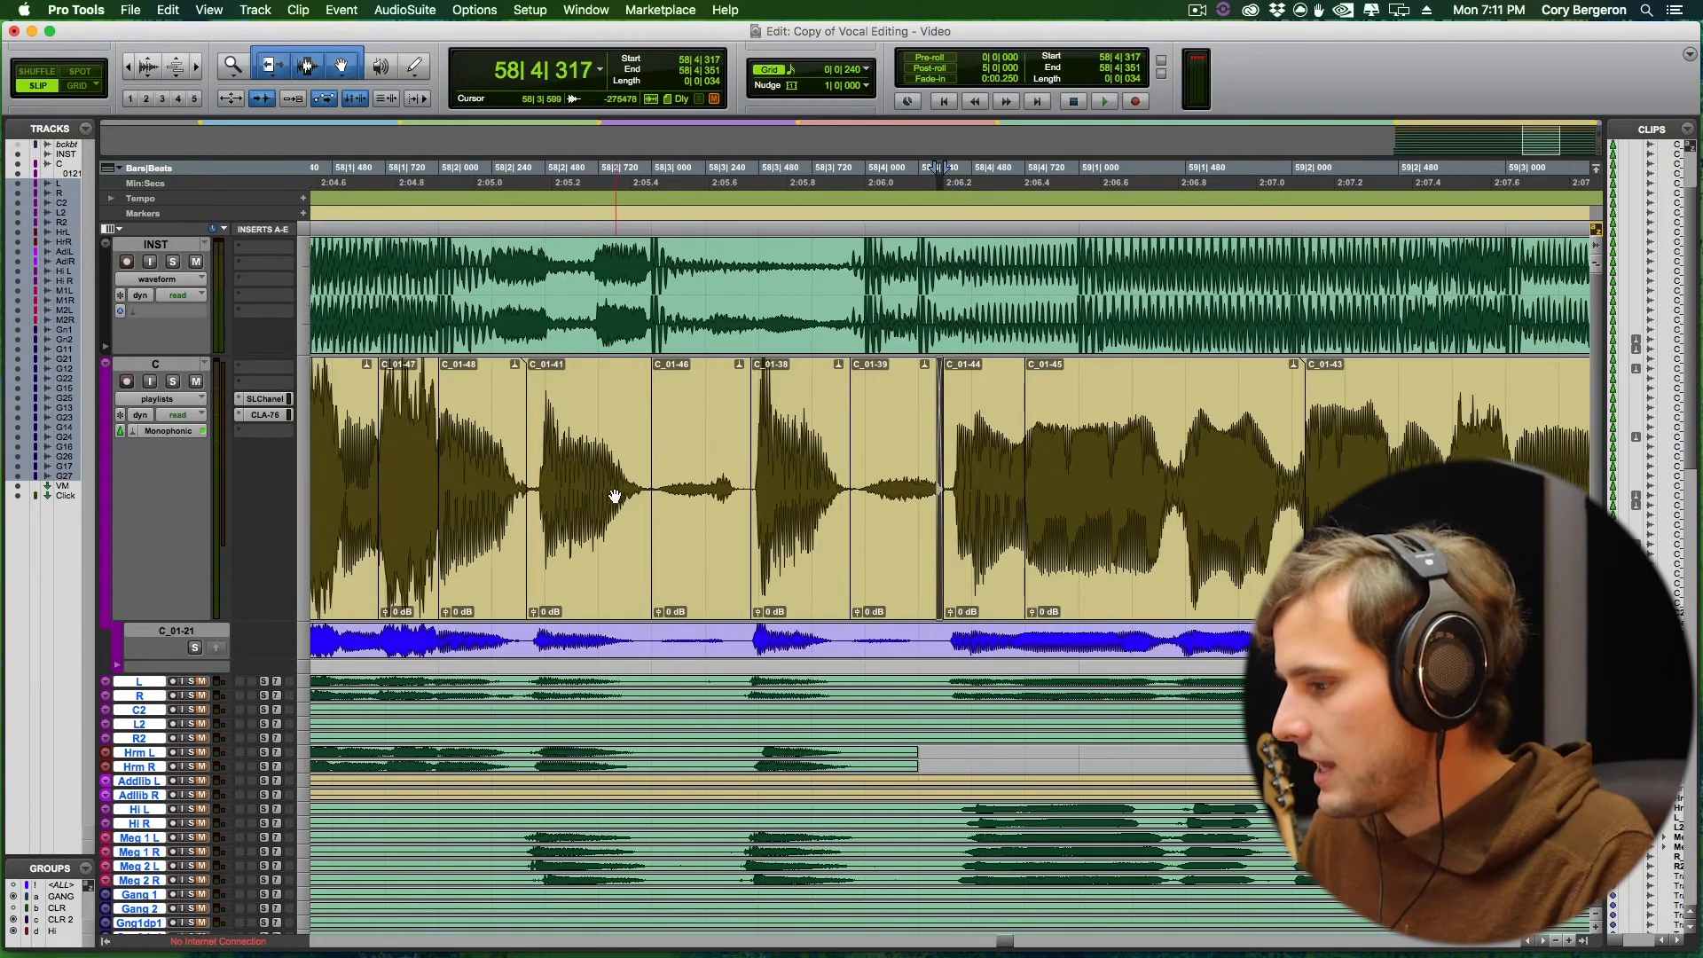
Play back track C's second phrase from 58|2|064.
left_click(453, 415)
key("space")
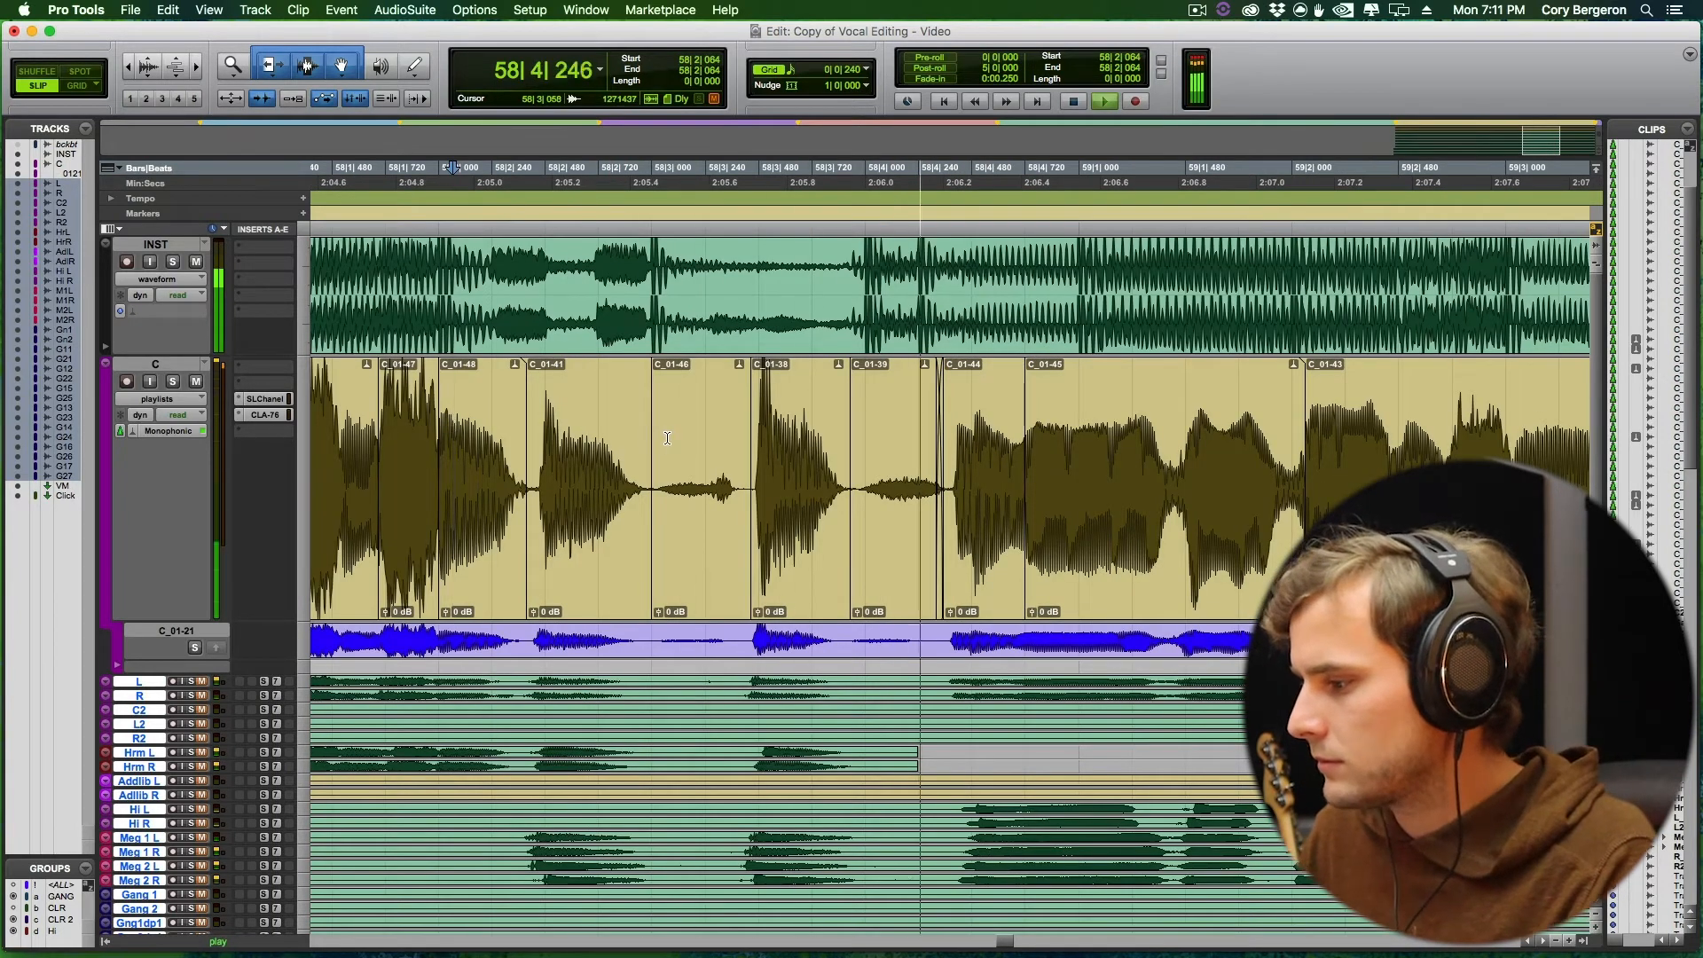
key("r")
key("r")
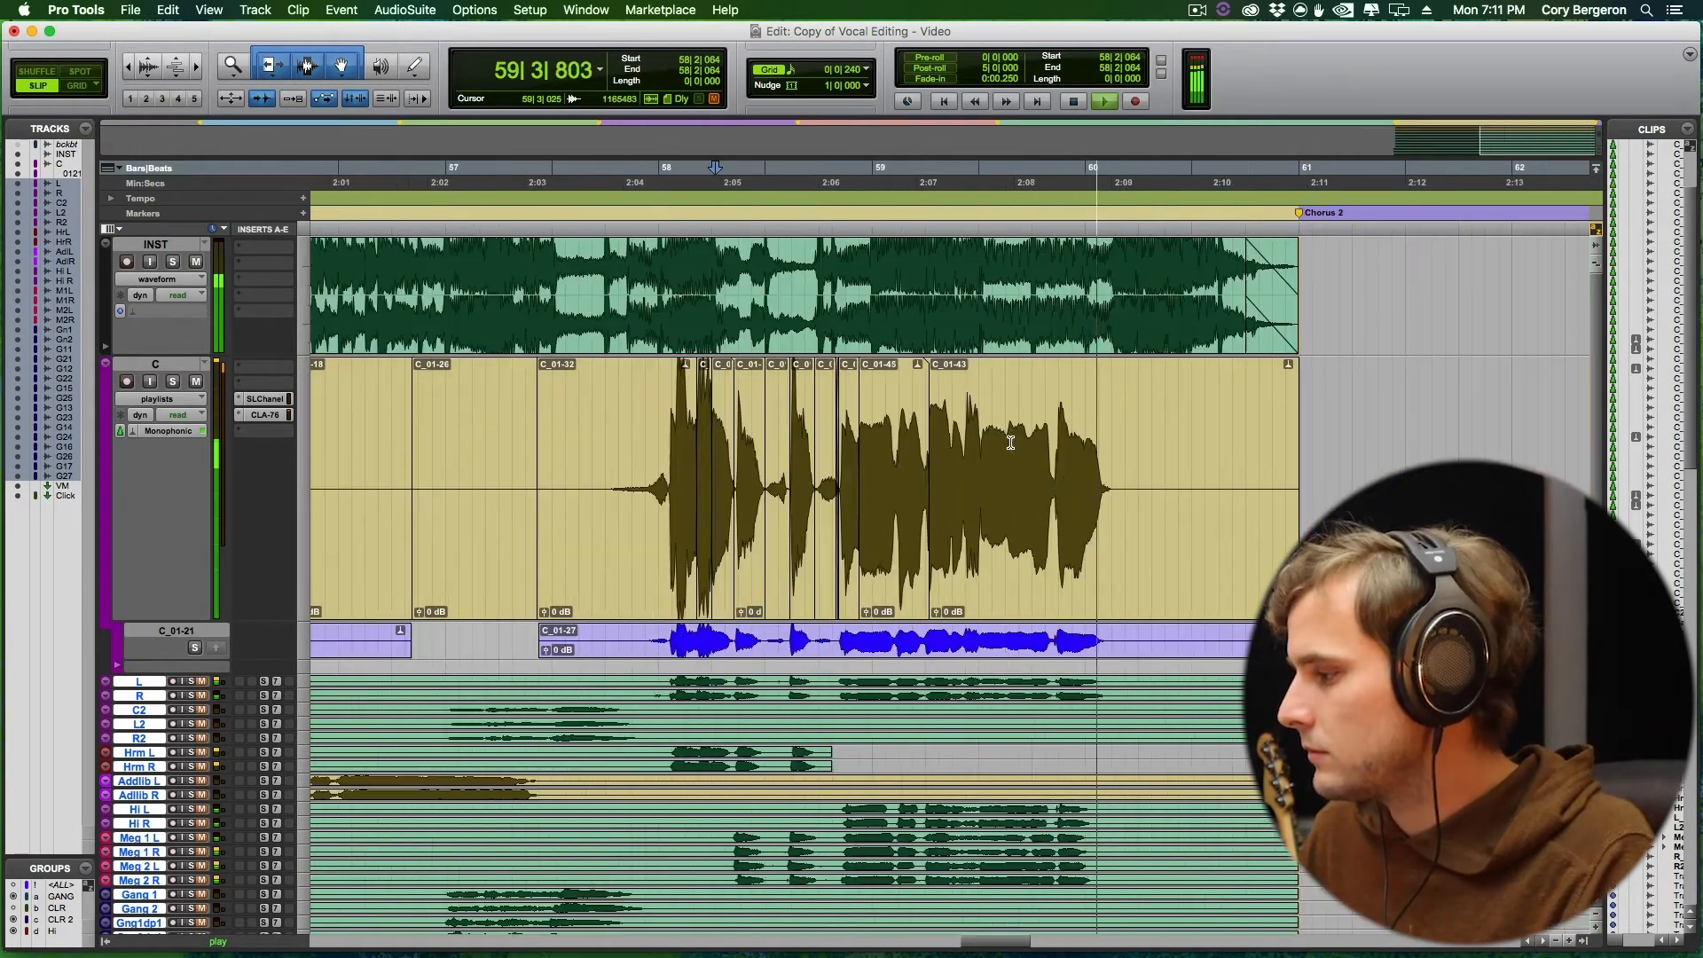
key("space")
Apply fades to all of track C's clips across the PC 2 section, from 53|1|036 to 61|1|020.
left_click(1084, 543)
key("r")
scroll(1000, 547, "left", 5)
left_click(827, 548, "shift")
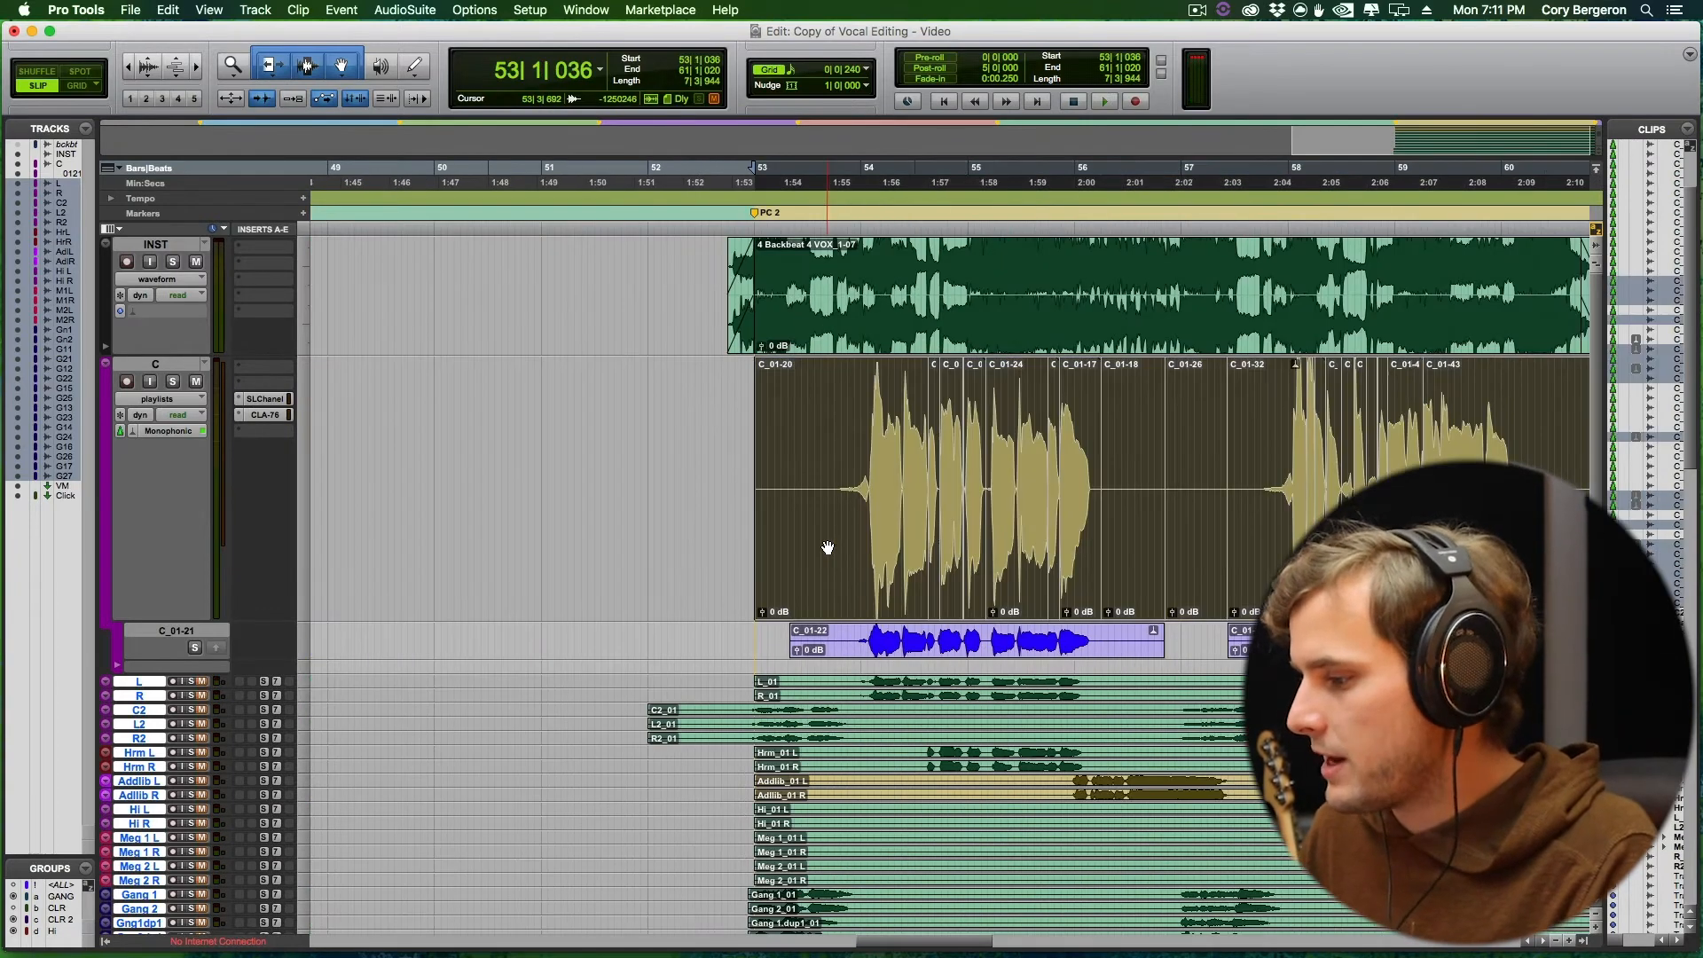
key("super+f")
key("Return")
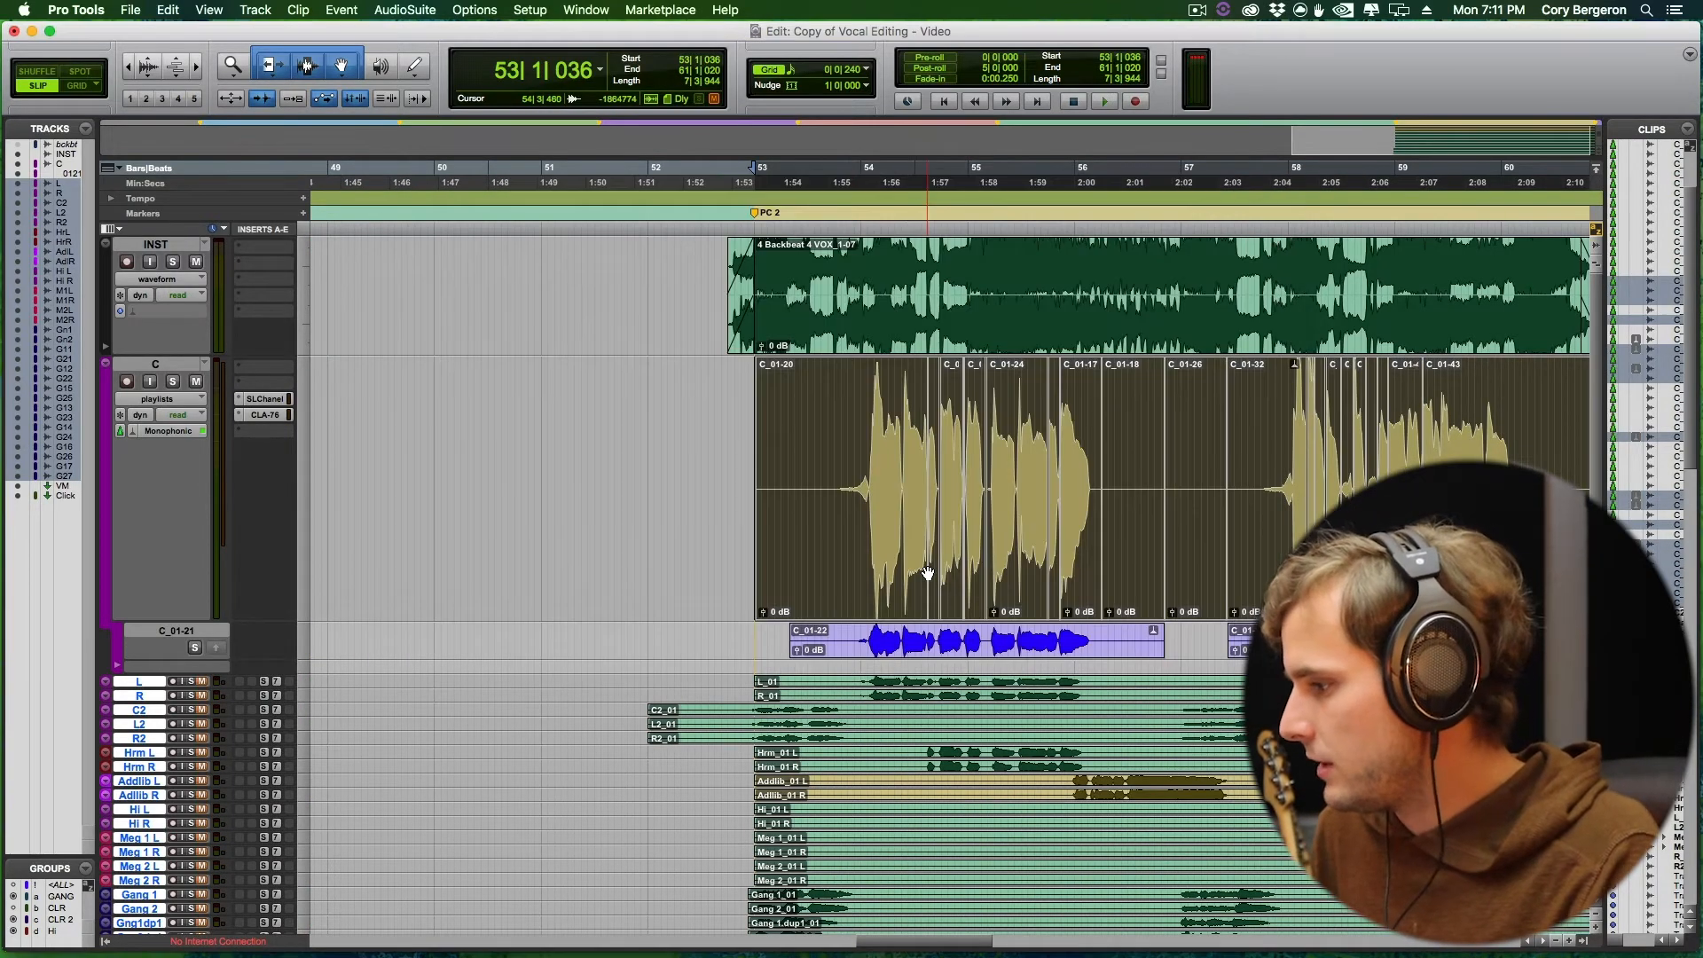
Solo track C and play back its first phrase from 53|4|211.
left_click(840, 445)
key("t")
key("t")
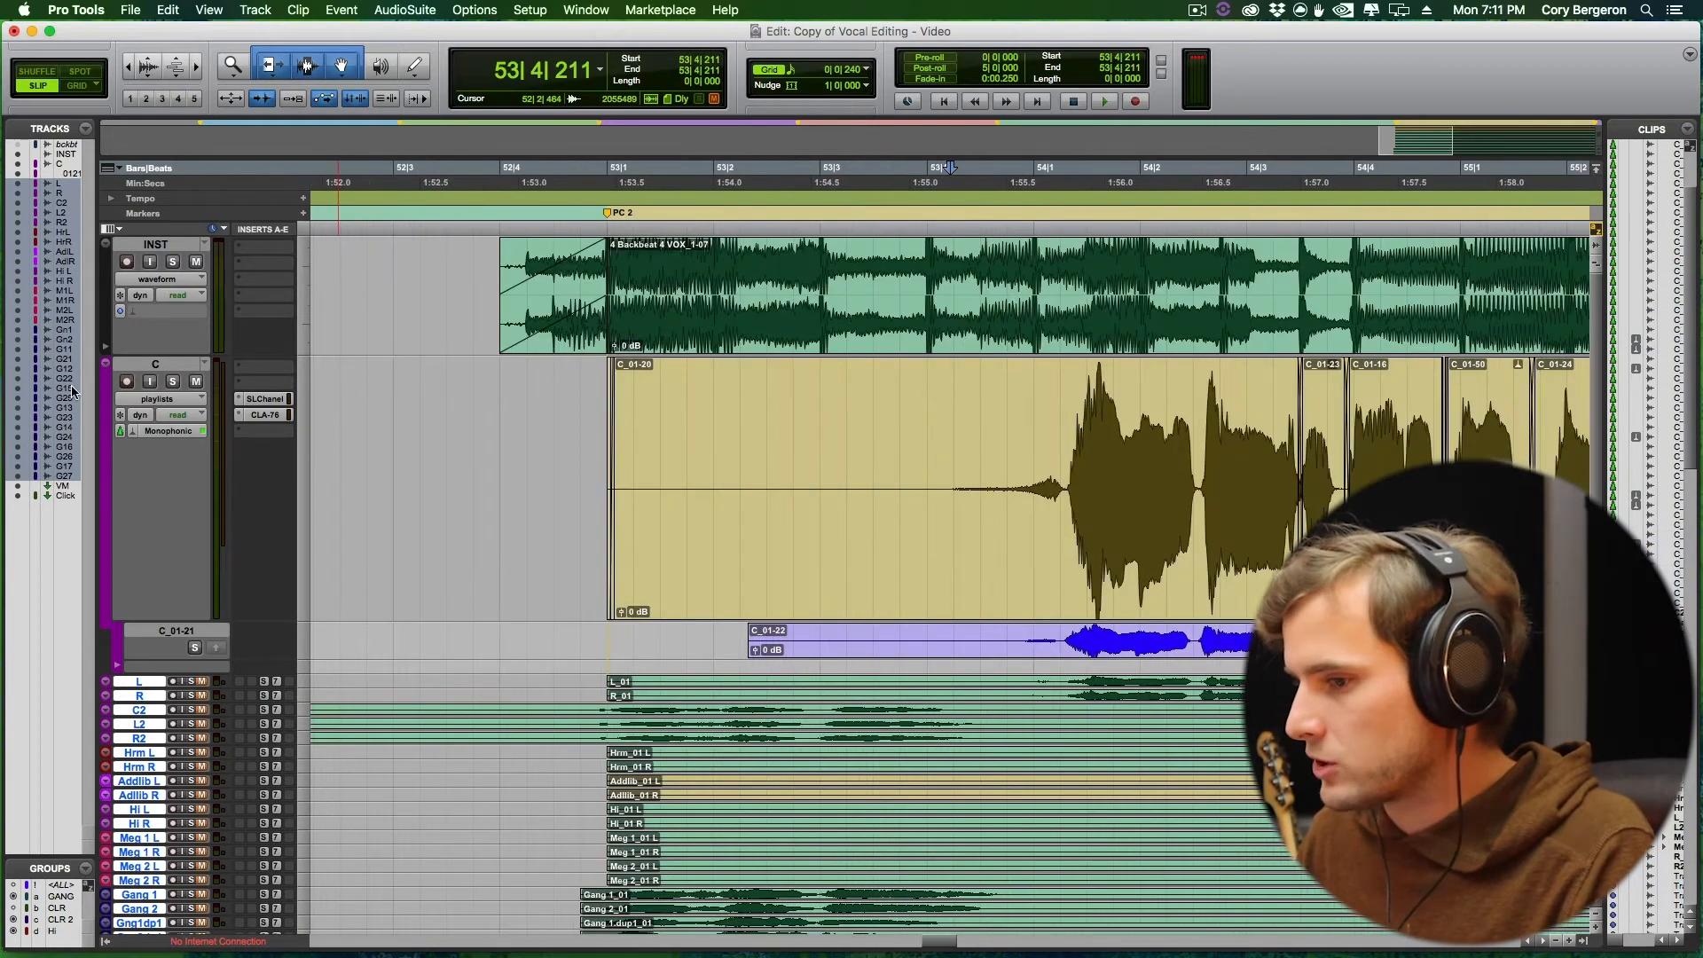
left_click(173, 383)
key("space")
Move the crossfade just before the short word in track C's first phrase to 54|3|463.
left_click(662, 515)
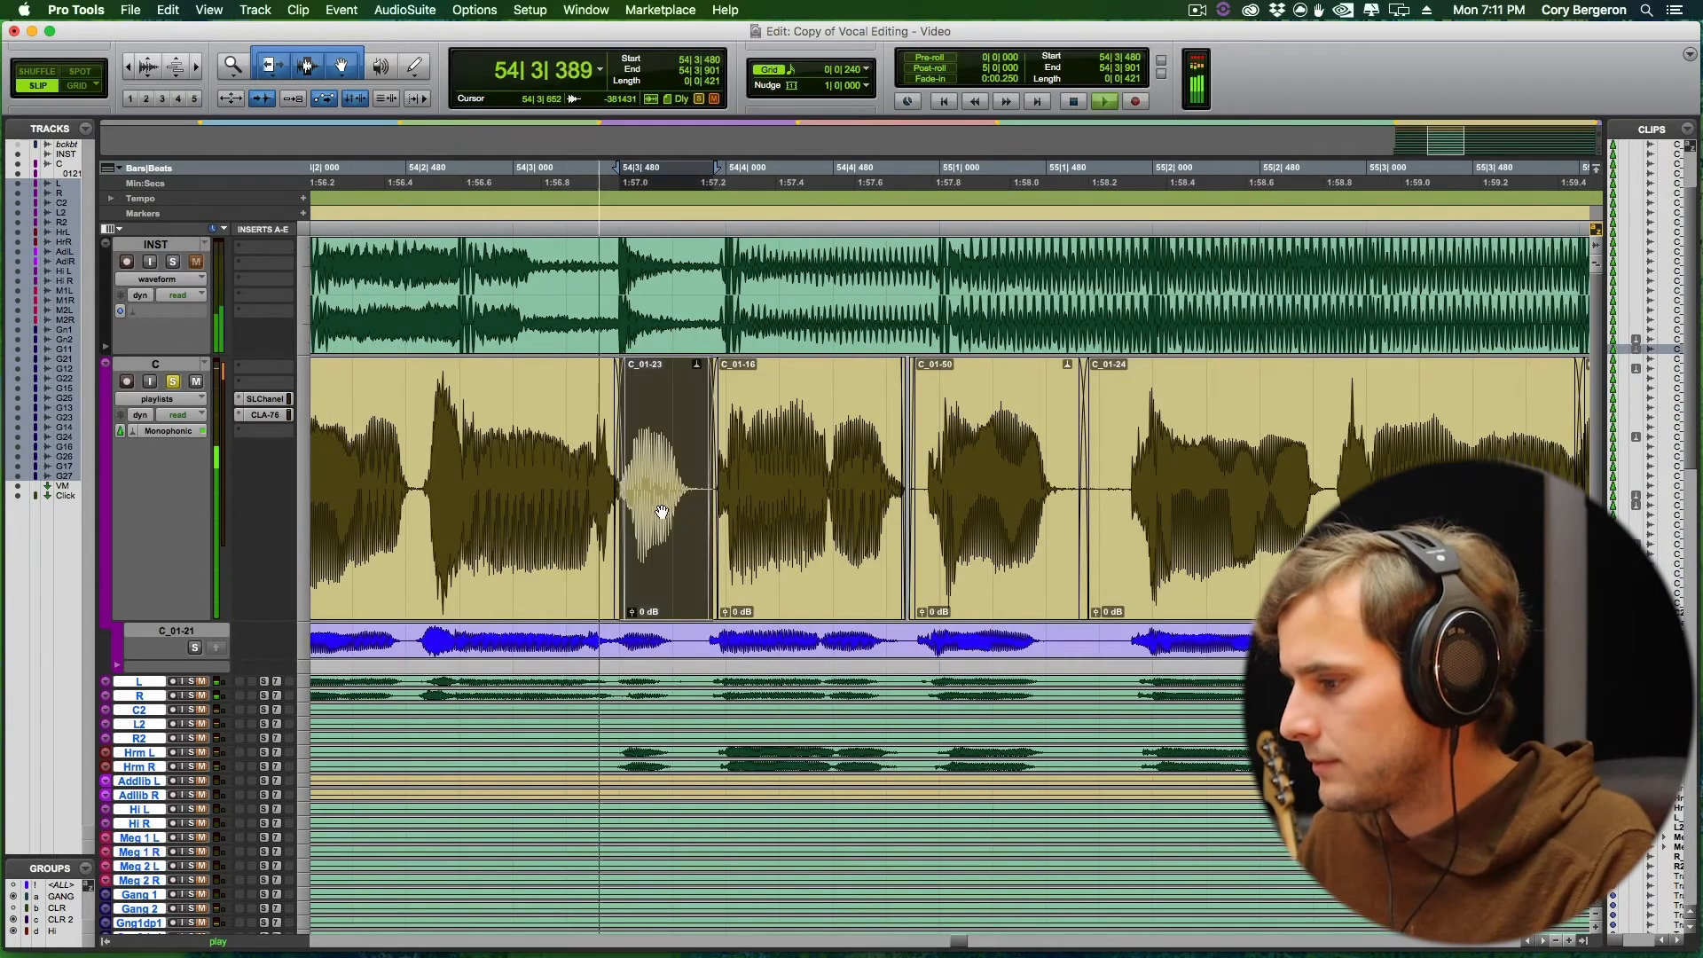
left_click(801, 561)
key("t")
key("t")
mouse_move(591, 516)
left_mouse_down()
mouse_move(507, 517)
mouse_move(572, 515)
left_mouse_up()
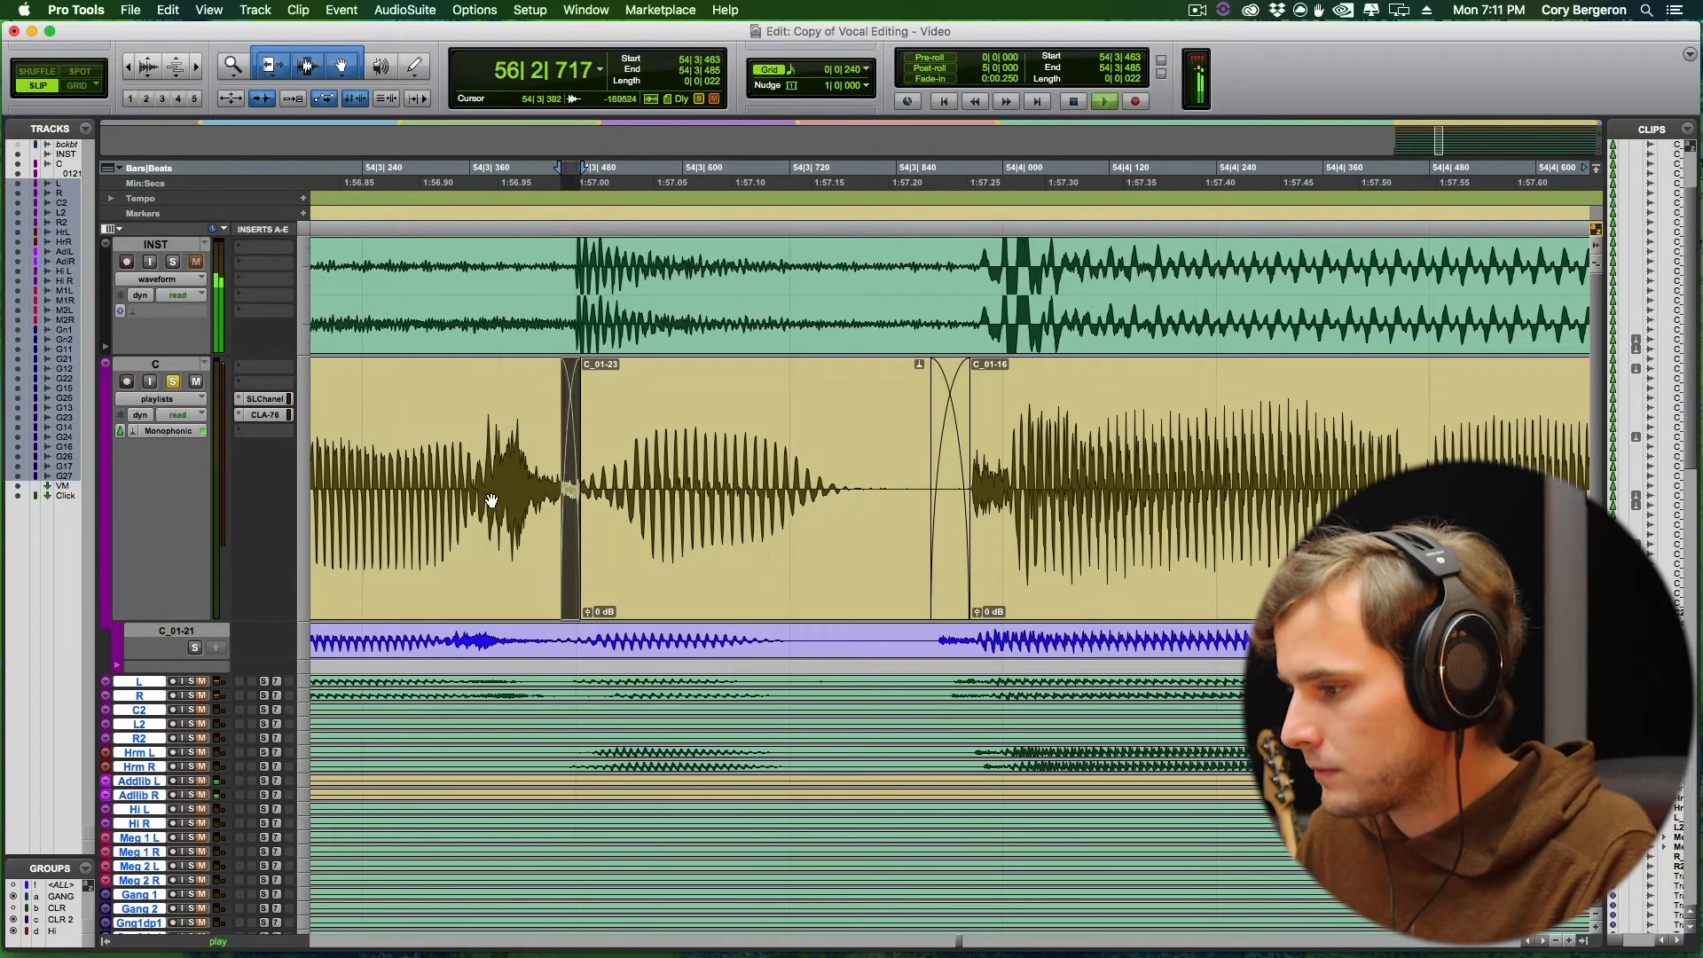
Play the short word's transition from 54|2|488, and move its crossfade to 54|3|796 in the silence after the word.
key("r")
key("space")
left_click(340, 485)
key("space")
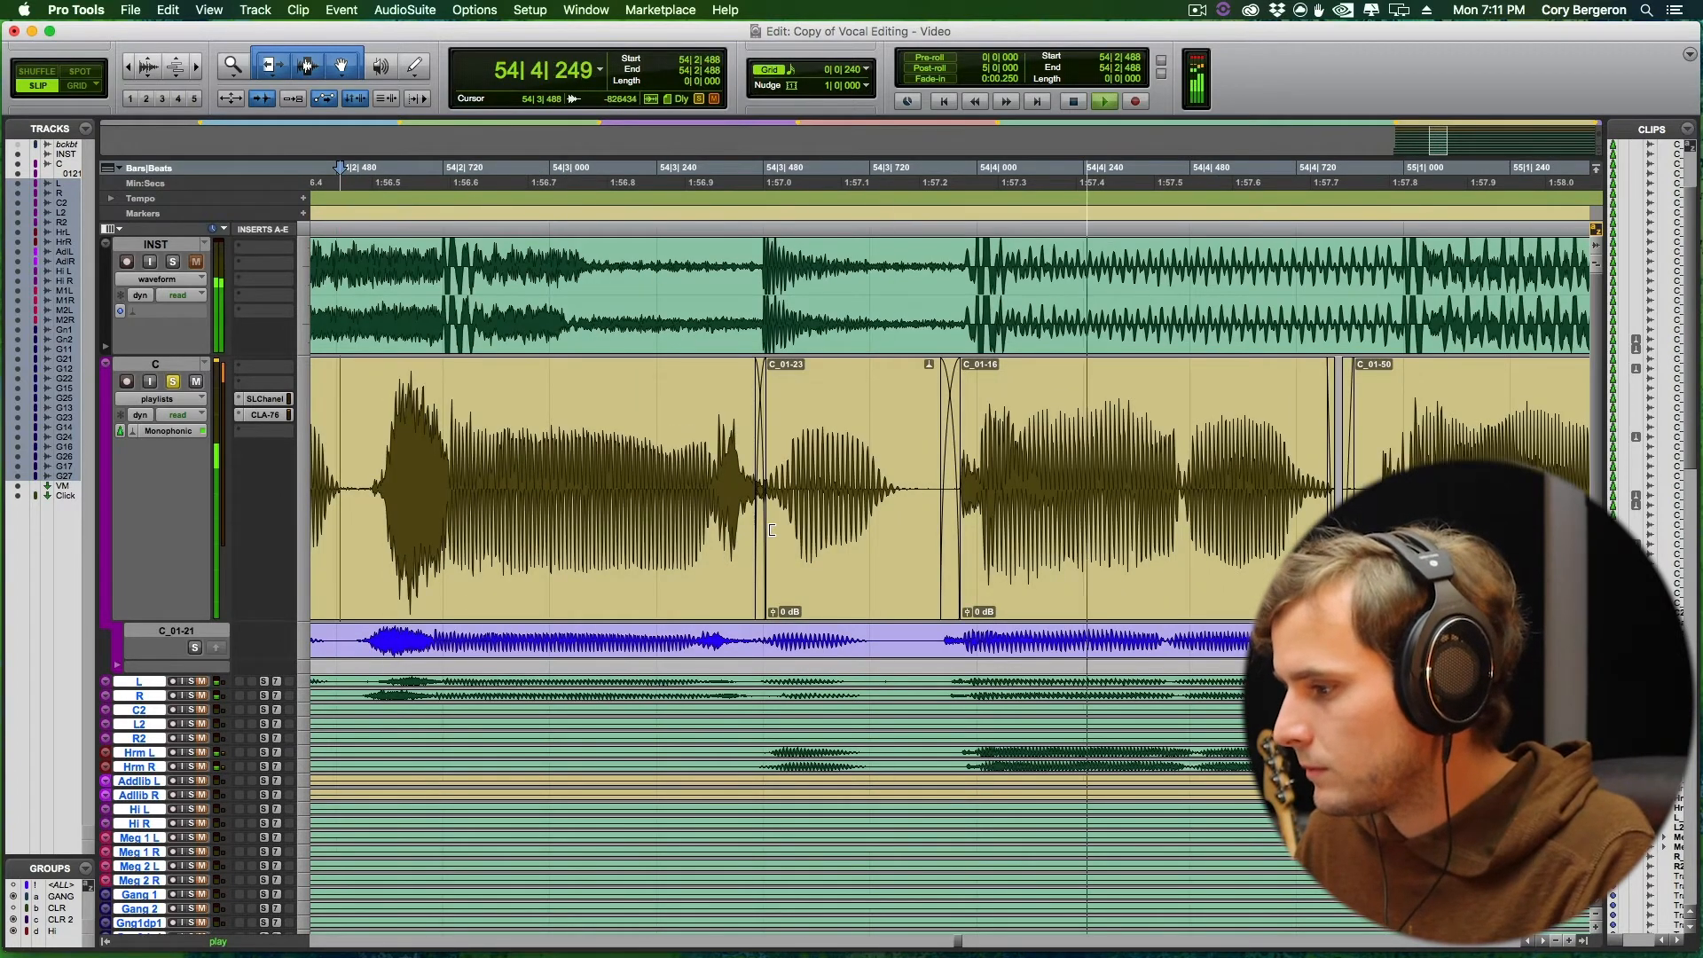
key("space")
left_click_drag(760, 530, 909, 531)
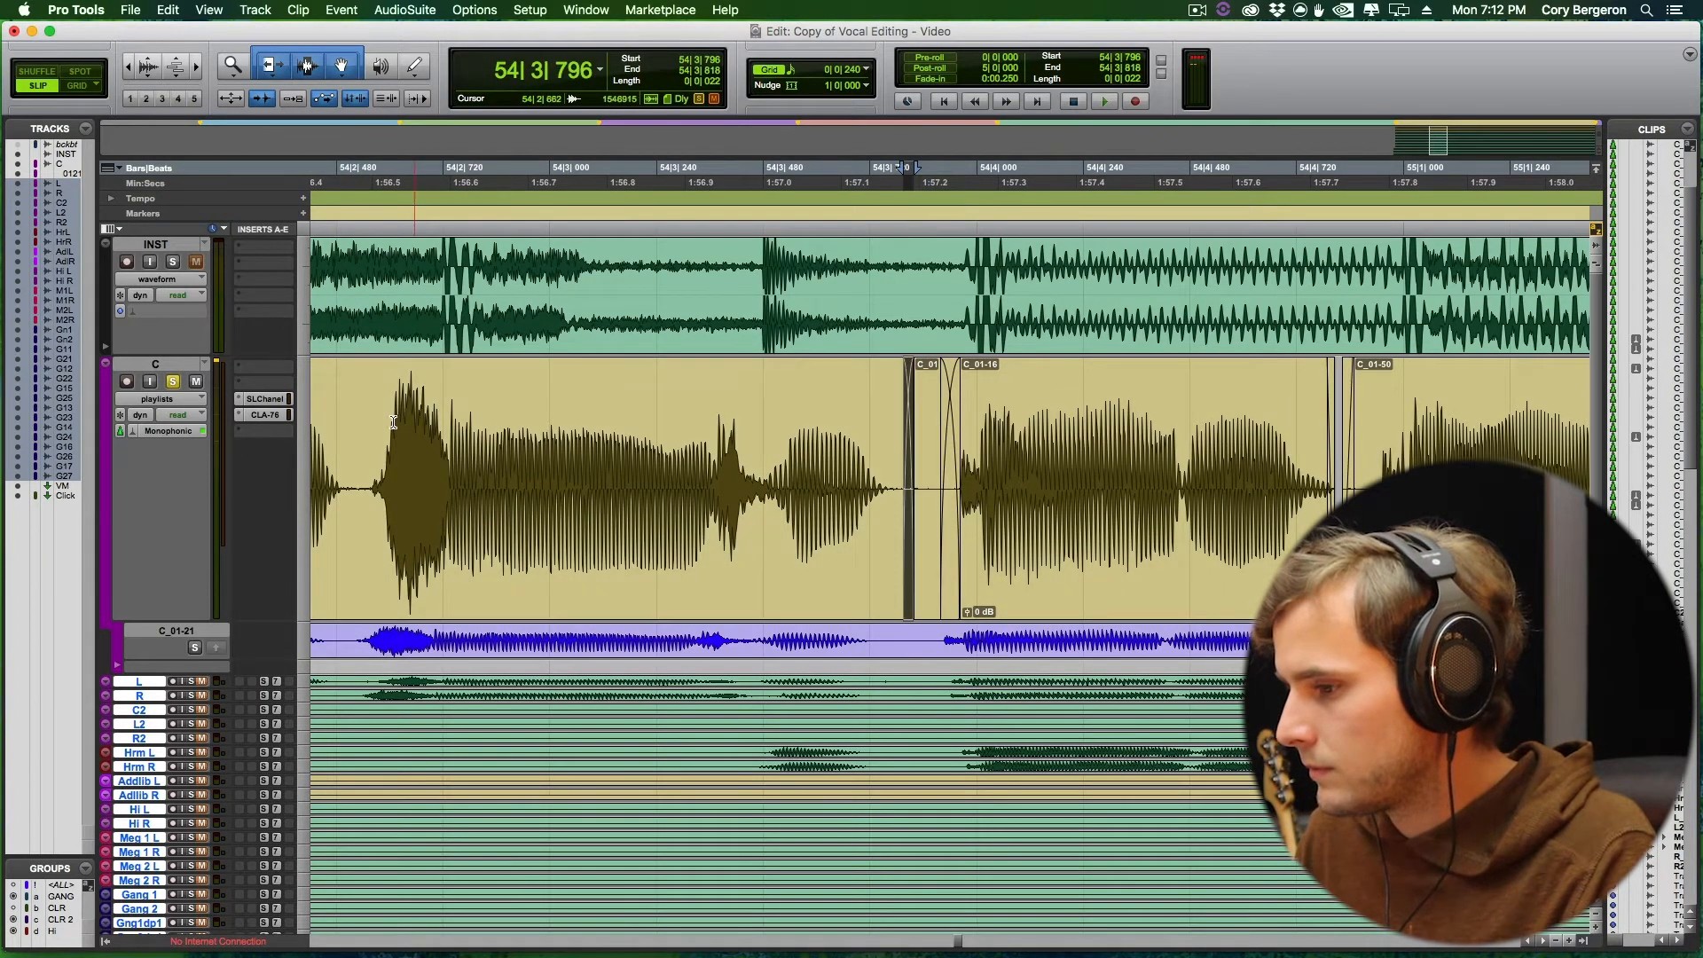
Play back the repositioned crossfade and the words after it, up to the clip starting near 55|1|000.
left_click(382, 423)
key("space")
scroll(781, 472, "right", 5)
left_click(1027, 553)
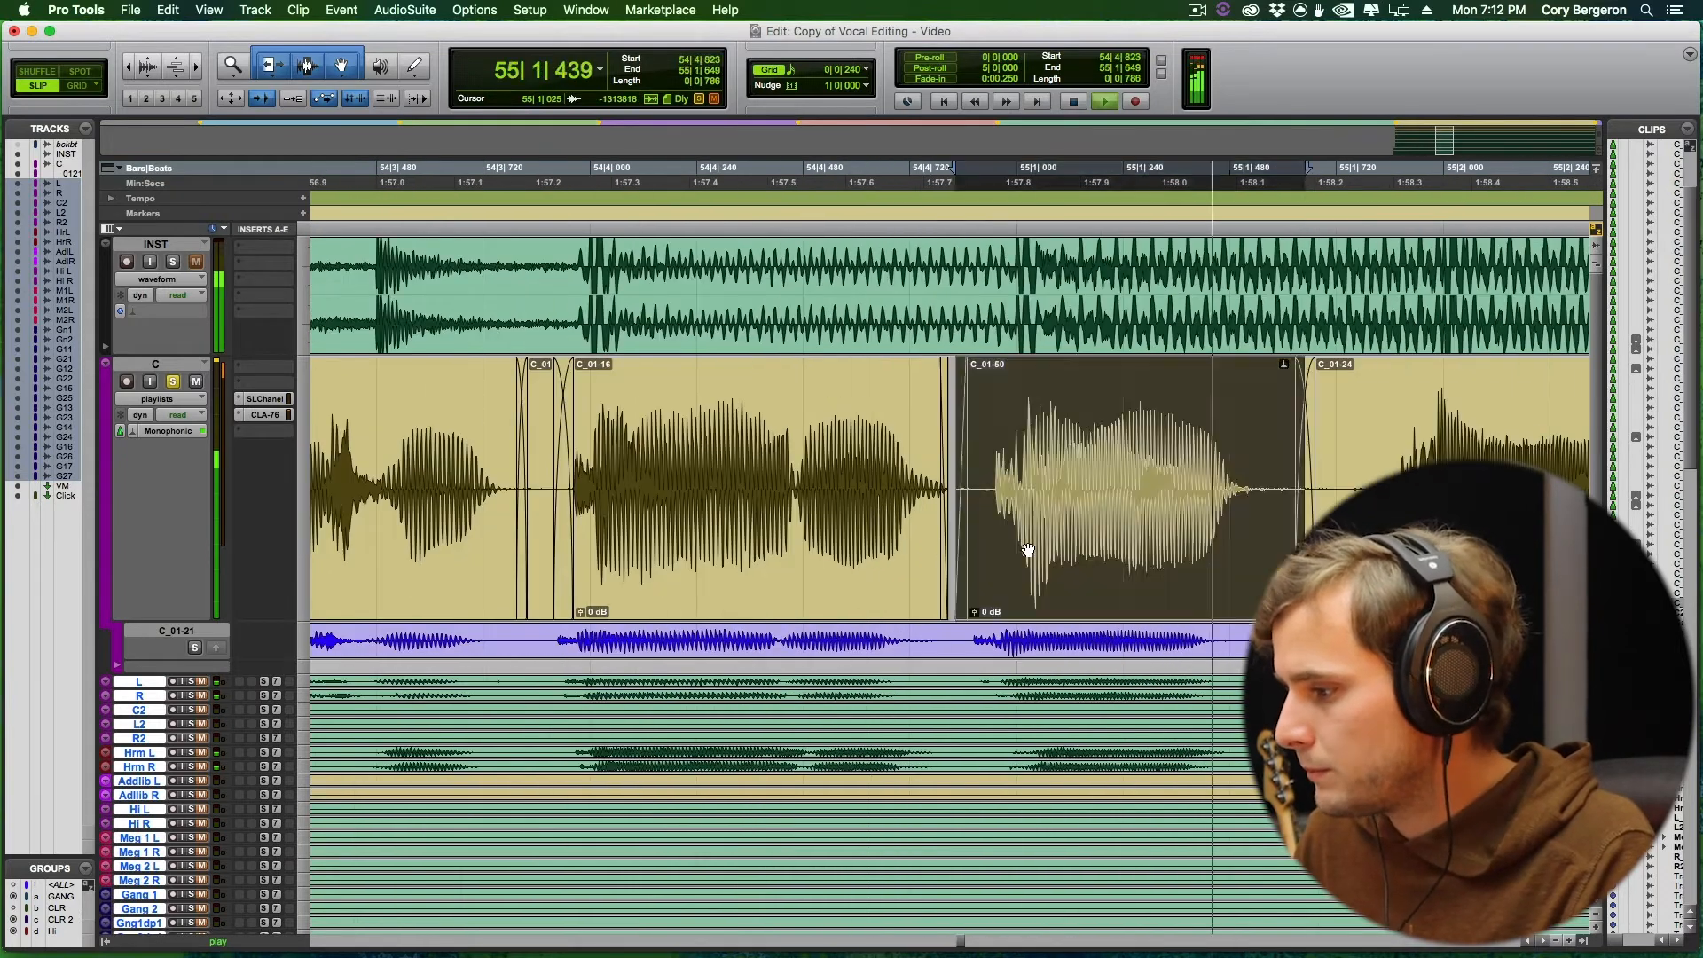
key("t")
key("space")
left_click(910, 572)
key("BackSpace")
key("super+z")
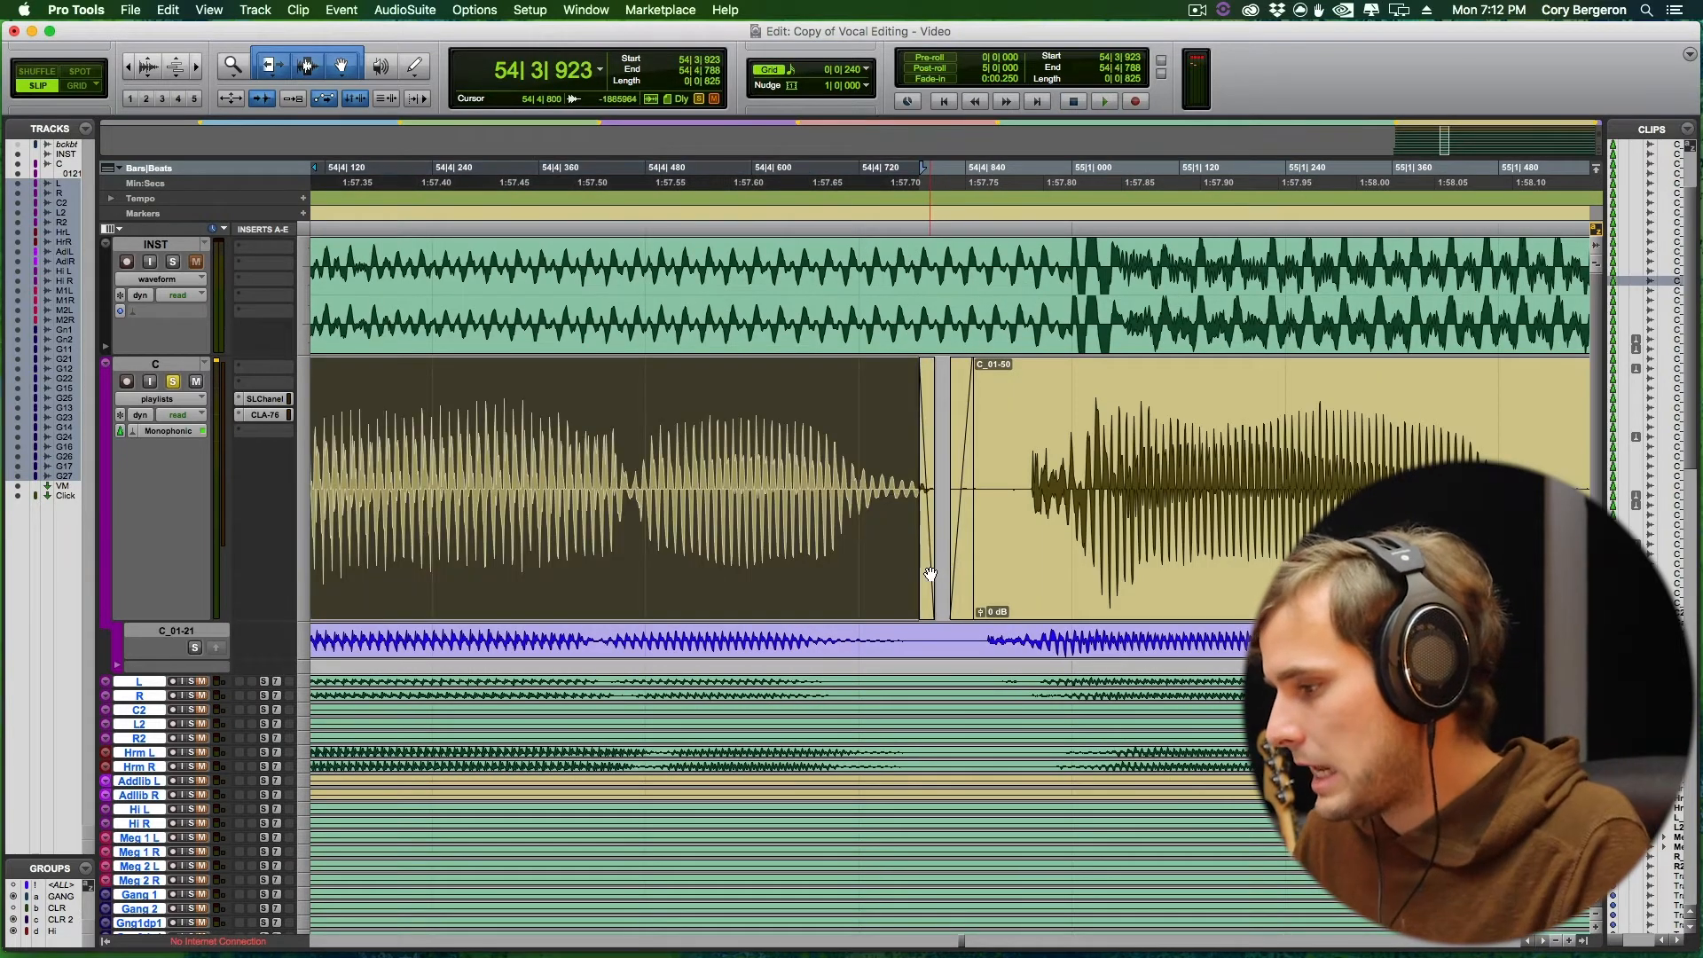
Replace the separate fades before the word at 55|1 with one crossfade from 54|4|829 to 54|4|885, and play it back.
left_click(930, 577)
key("BackSpace")
left_click(956, 571)
key("BackSpace")
mouse_move(933, 524)
left_mouse_down()
mouse_move(1004, 567)
mouse_move(955, 597)
left_mouse_up()
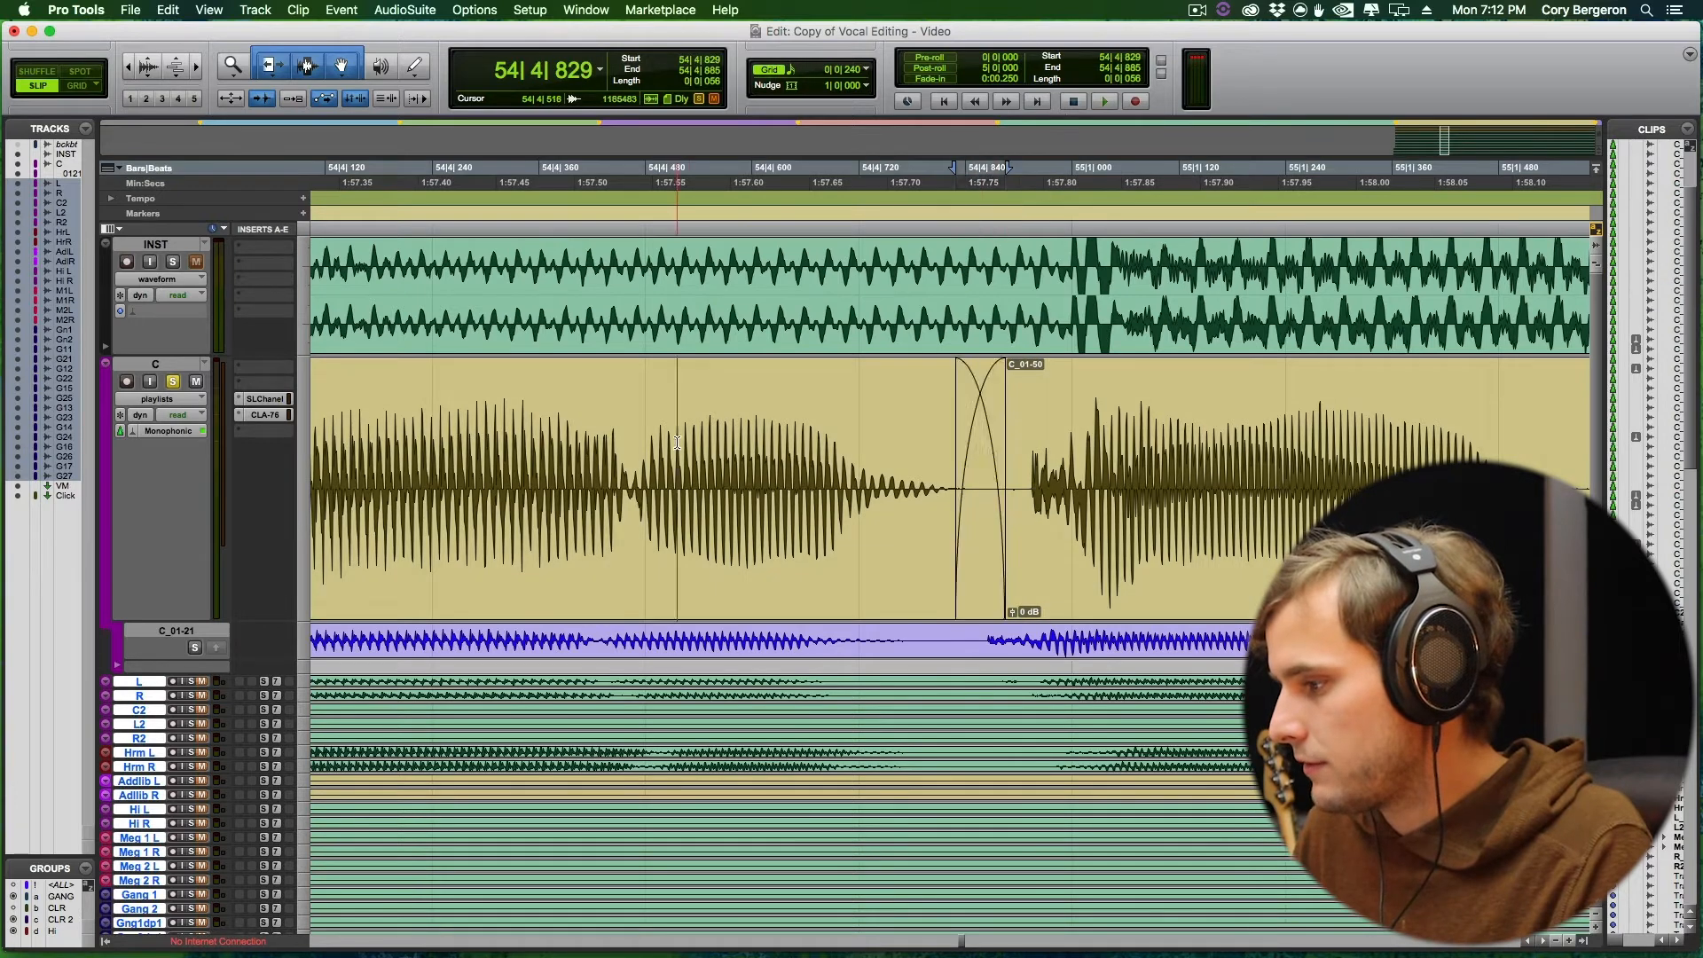
left_click(677, 441)
key("r")
key("space")
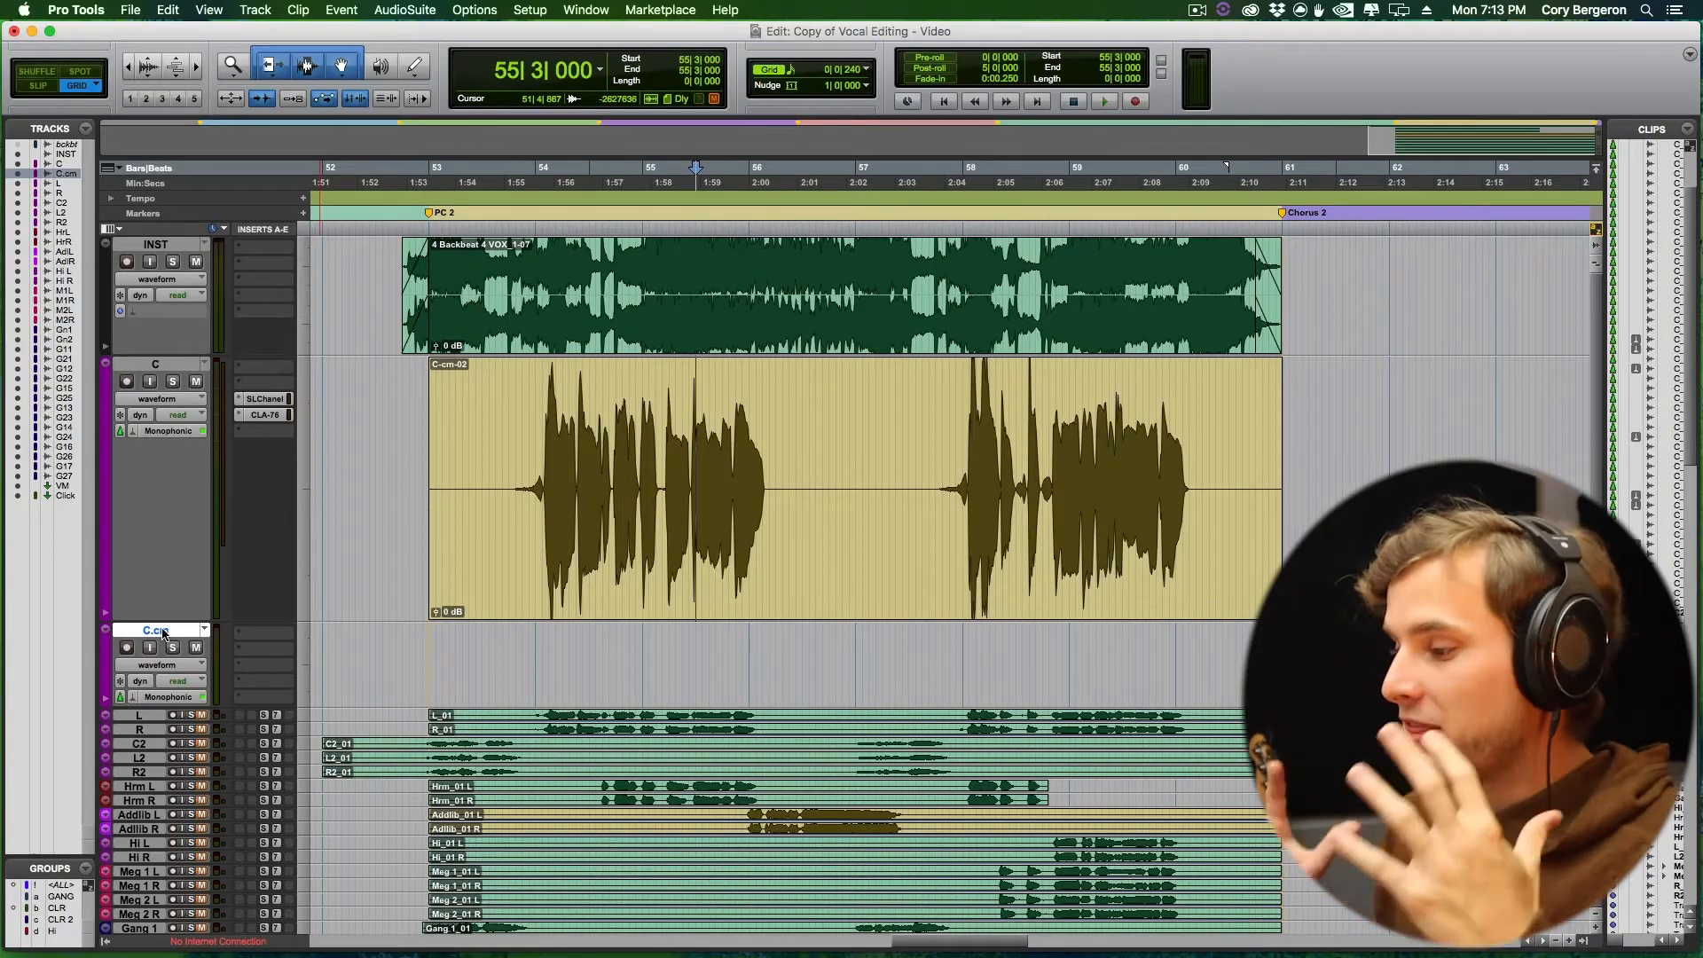
Delete the empty C.cm track.
right_click(163, 632)
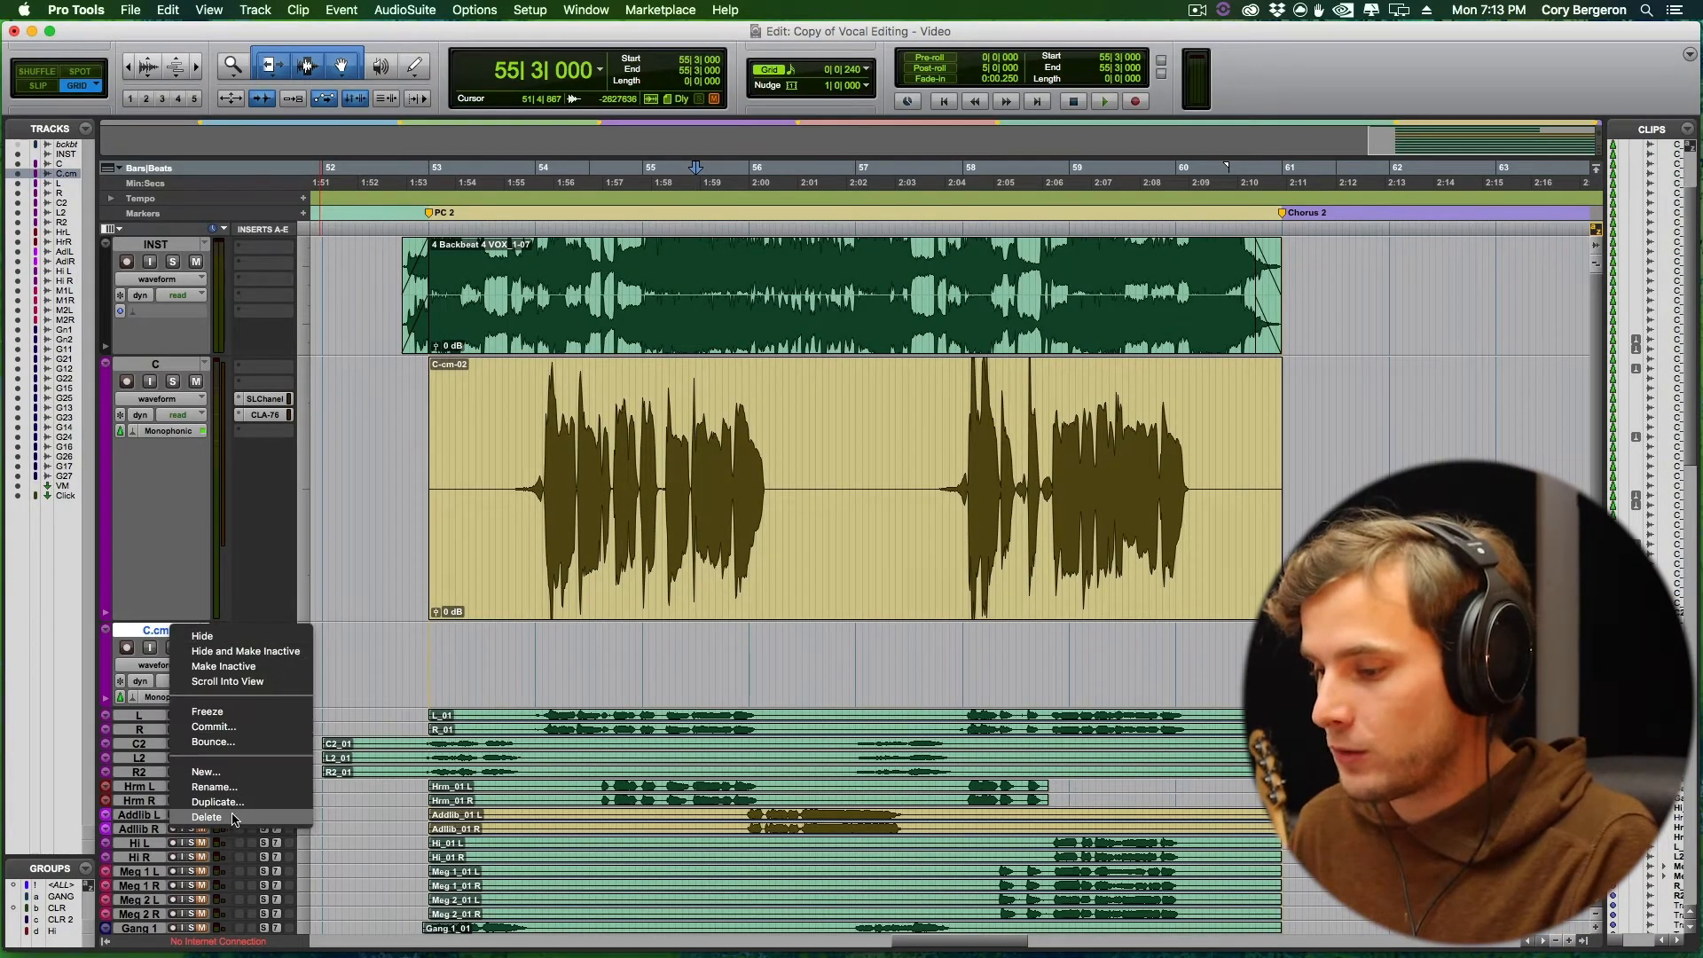
left_click(204, 774)
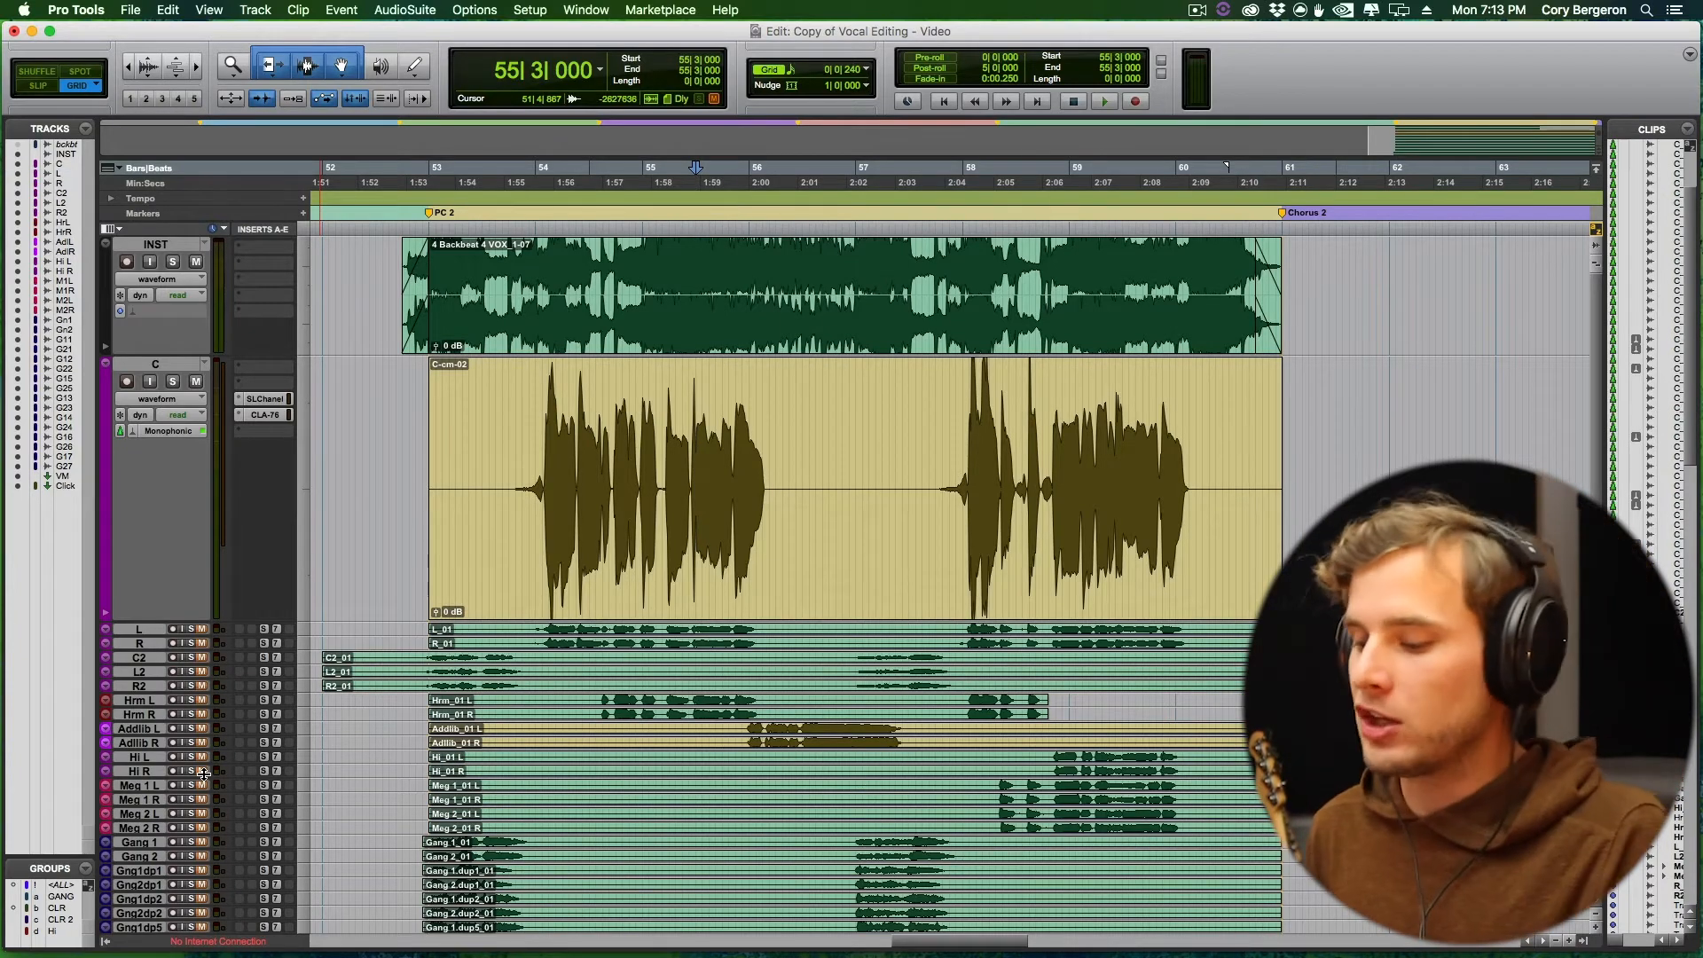
Enlarge the heights of tracks L and R to compare their first-phrase waveforms with track C.
key("r")
scroll(310, 785, "right", 8)
scroll(293, 798, "left", 5)
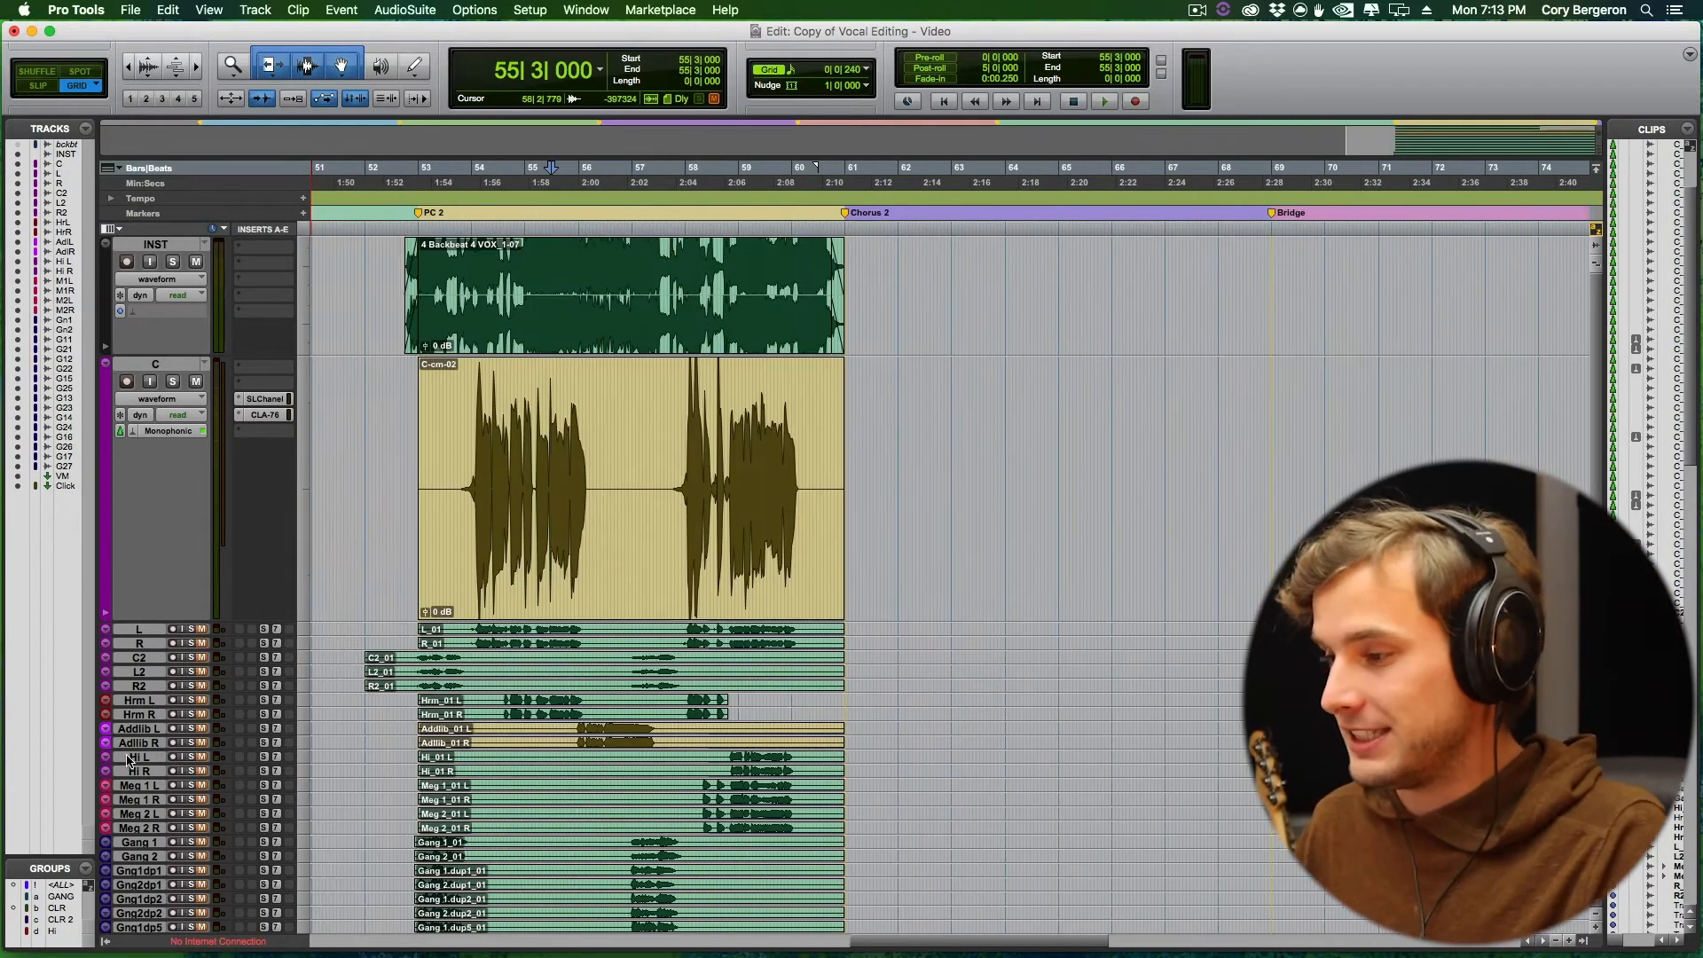
scroll(477, 492, "down", 3)
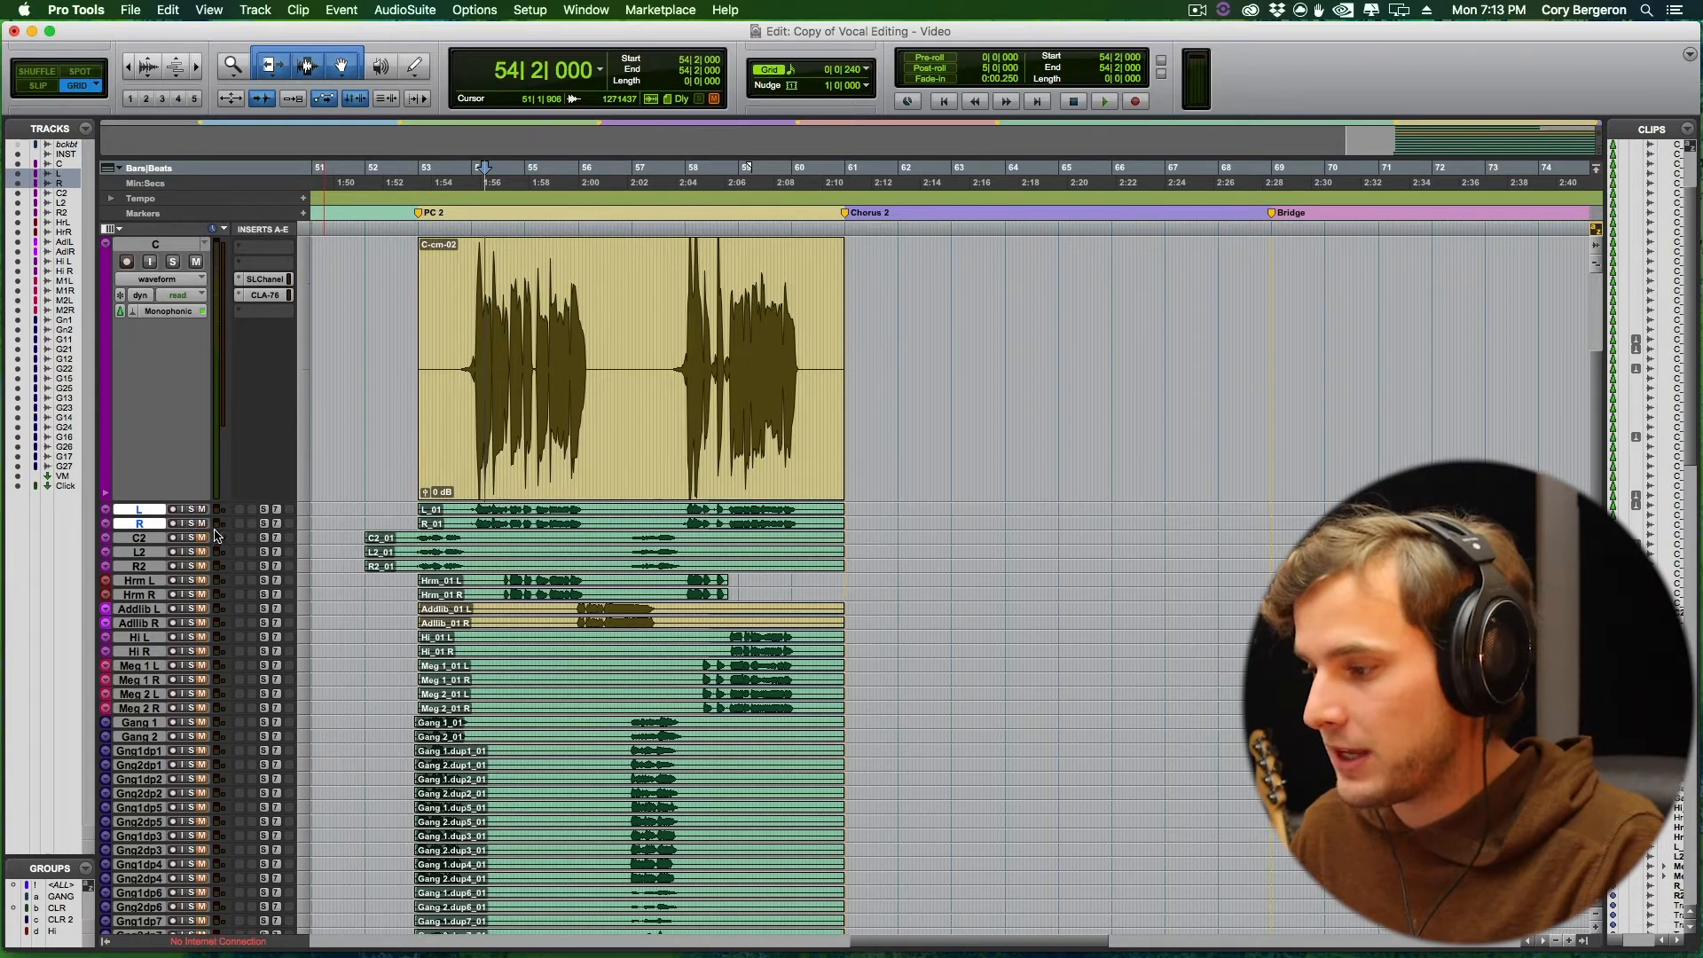
scroll(214, 536, "down", 3)
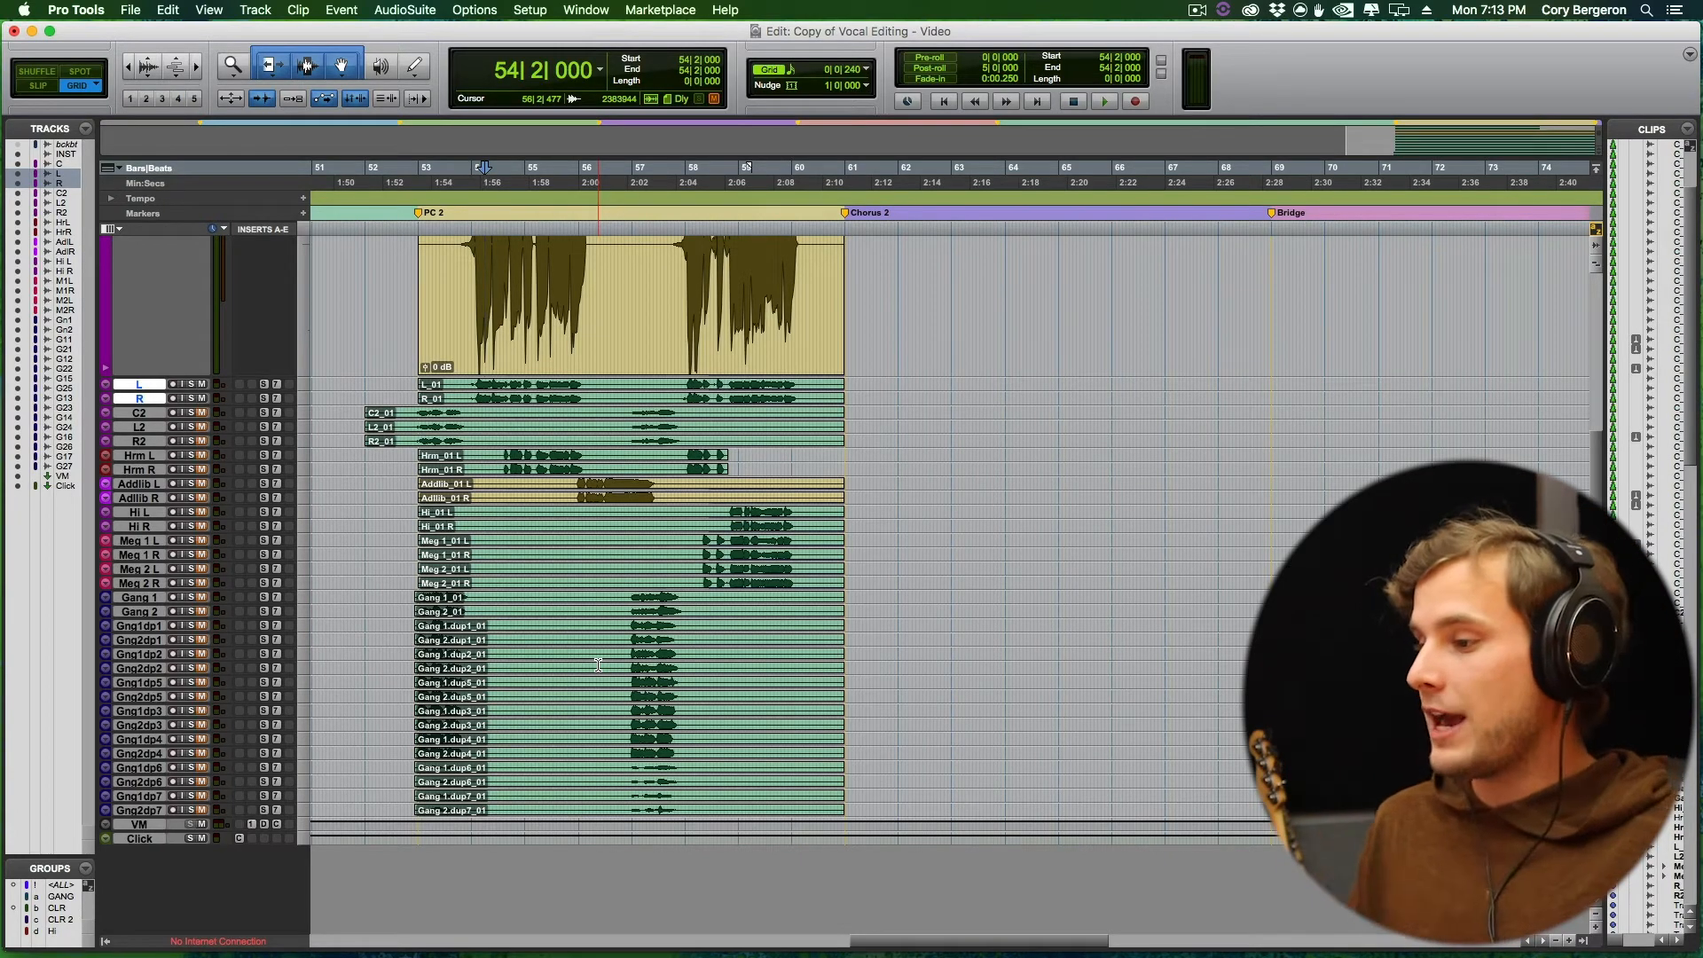
scroll(589, 672, "up", 5)
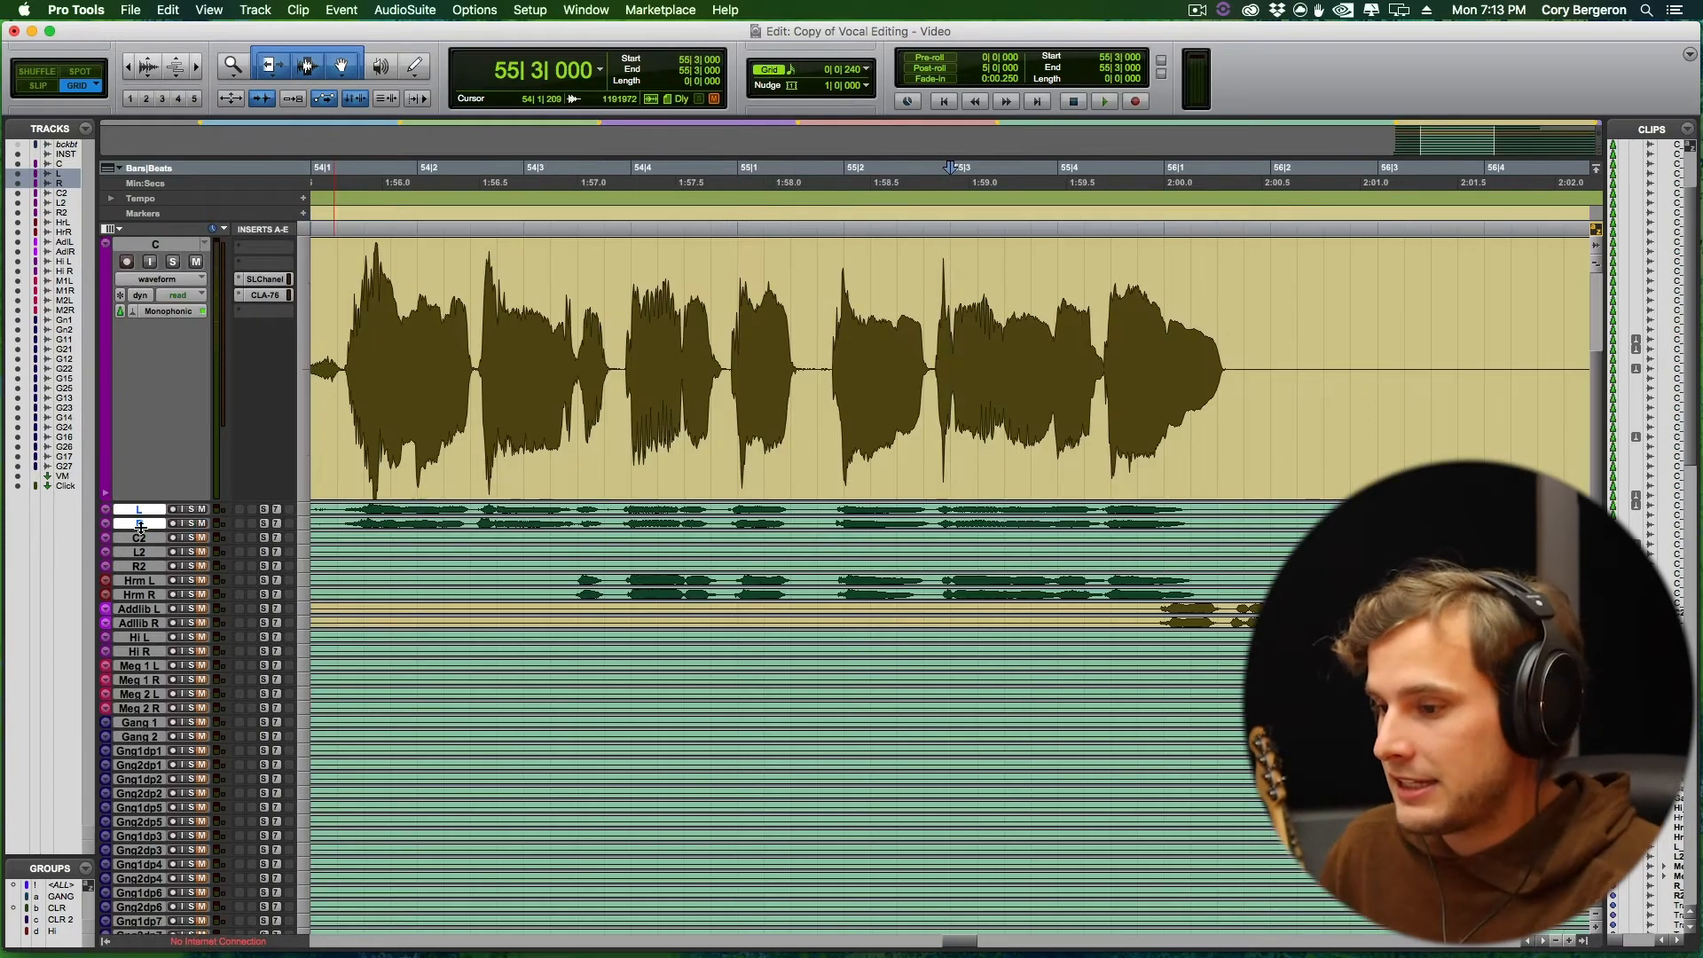
left_click_drag(140, 529, 145, 742)
left_click_drag(145, 516, 145, 729)
scroll(582, 627, "left", 3)
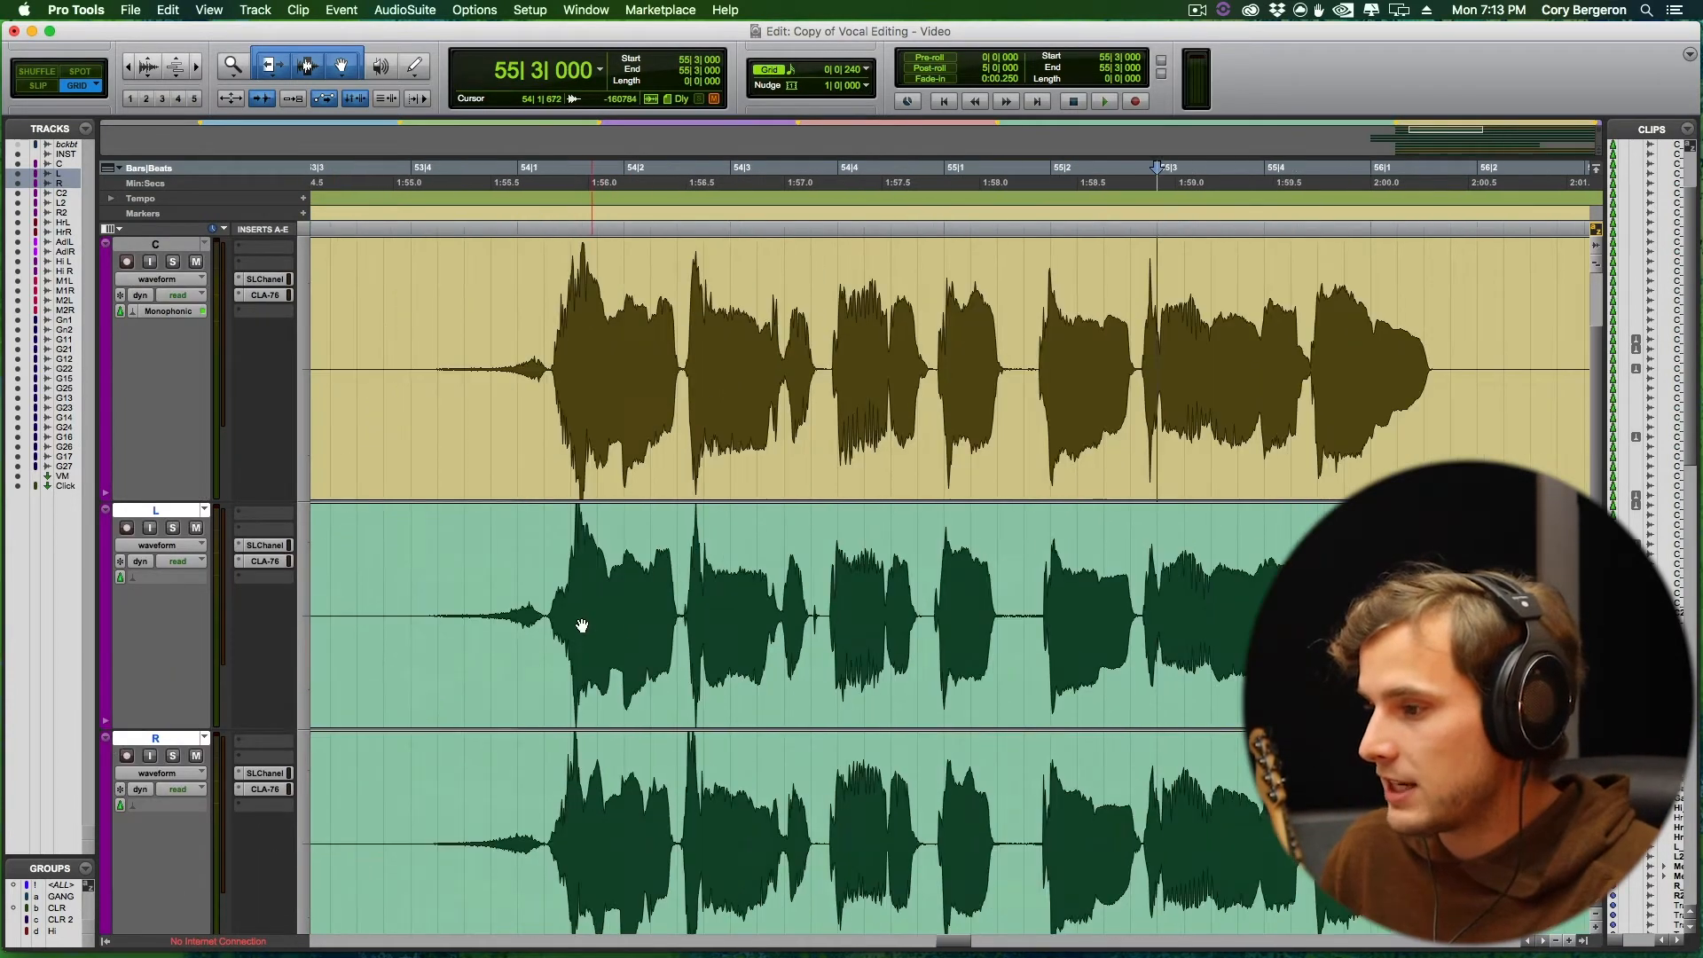
scroll(609, 549, "down", 3)
scroll(639, 528, "up", 3)
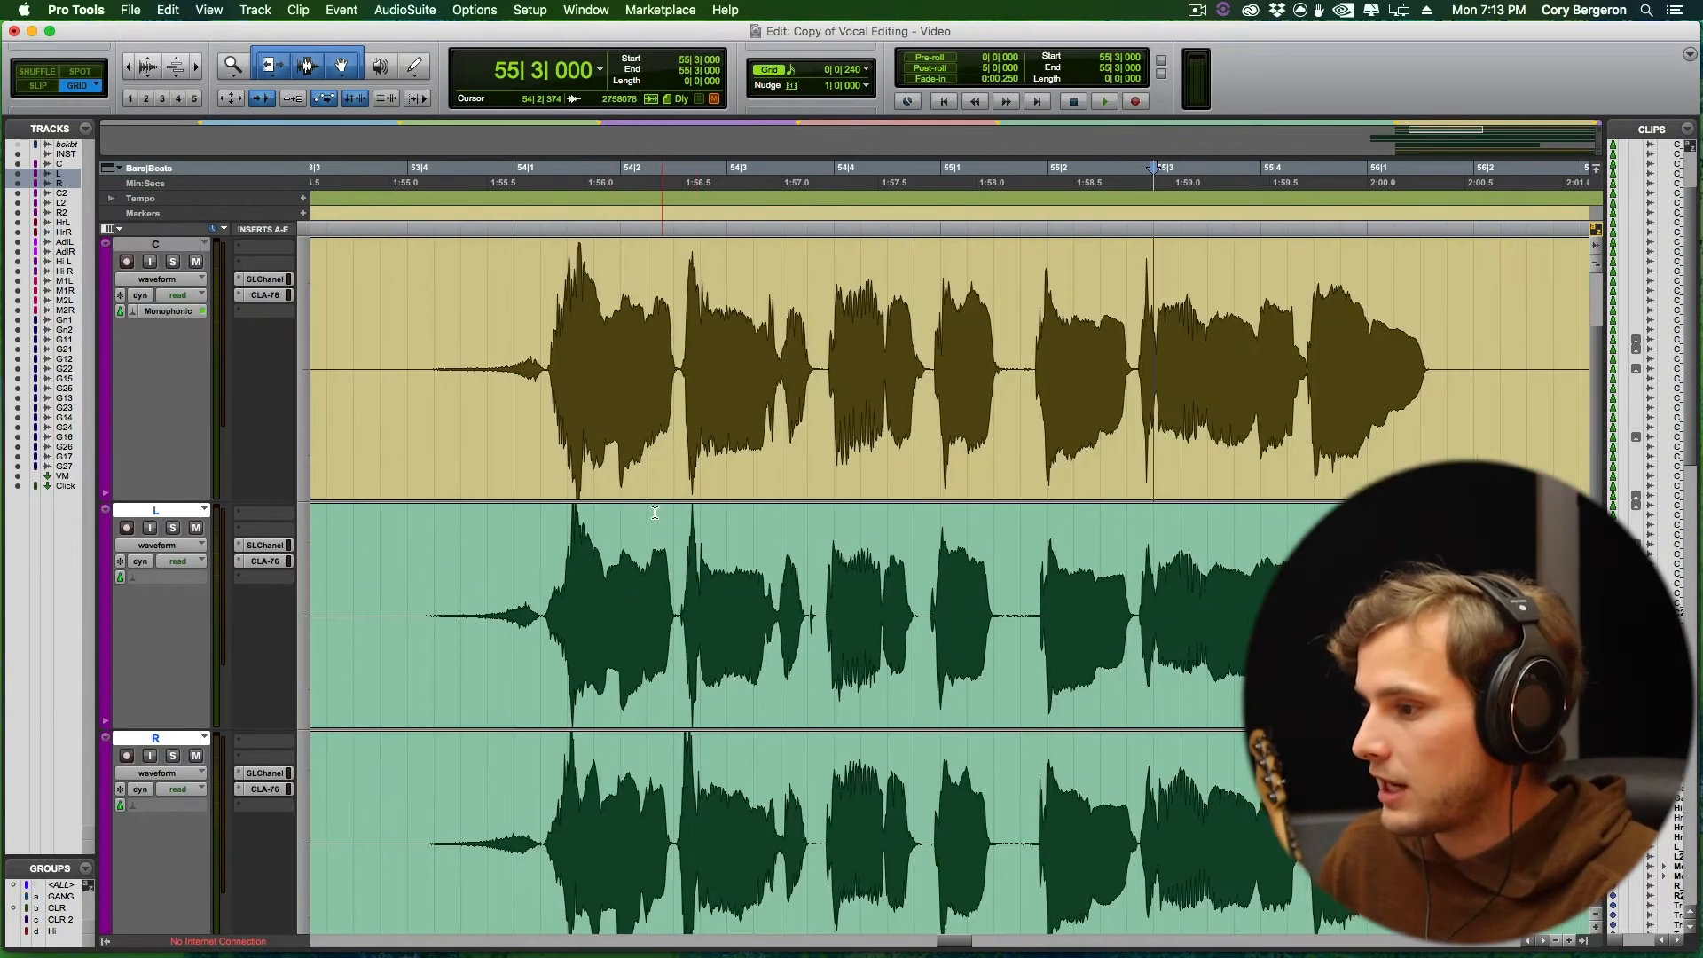
Separate the first phrase on tracks C, L and R into its own clips from 53|4|000 to 56|2|000.
left_click_drag(410, 292, 1473, 781)
key("b")
key("alt+super+bracketright")
key("alt+super+bracketright")
key("alt+super+bracketright")
key("alt+super+bracketright")
key("alt+super+bracketright")
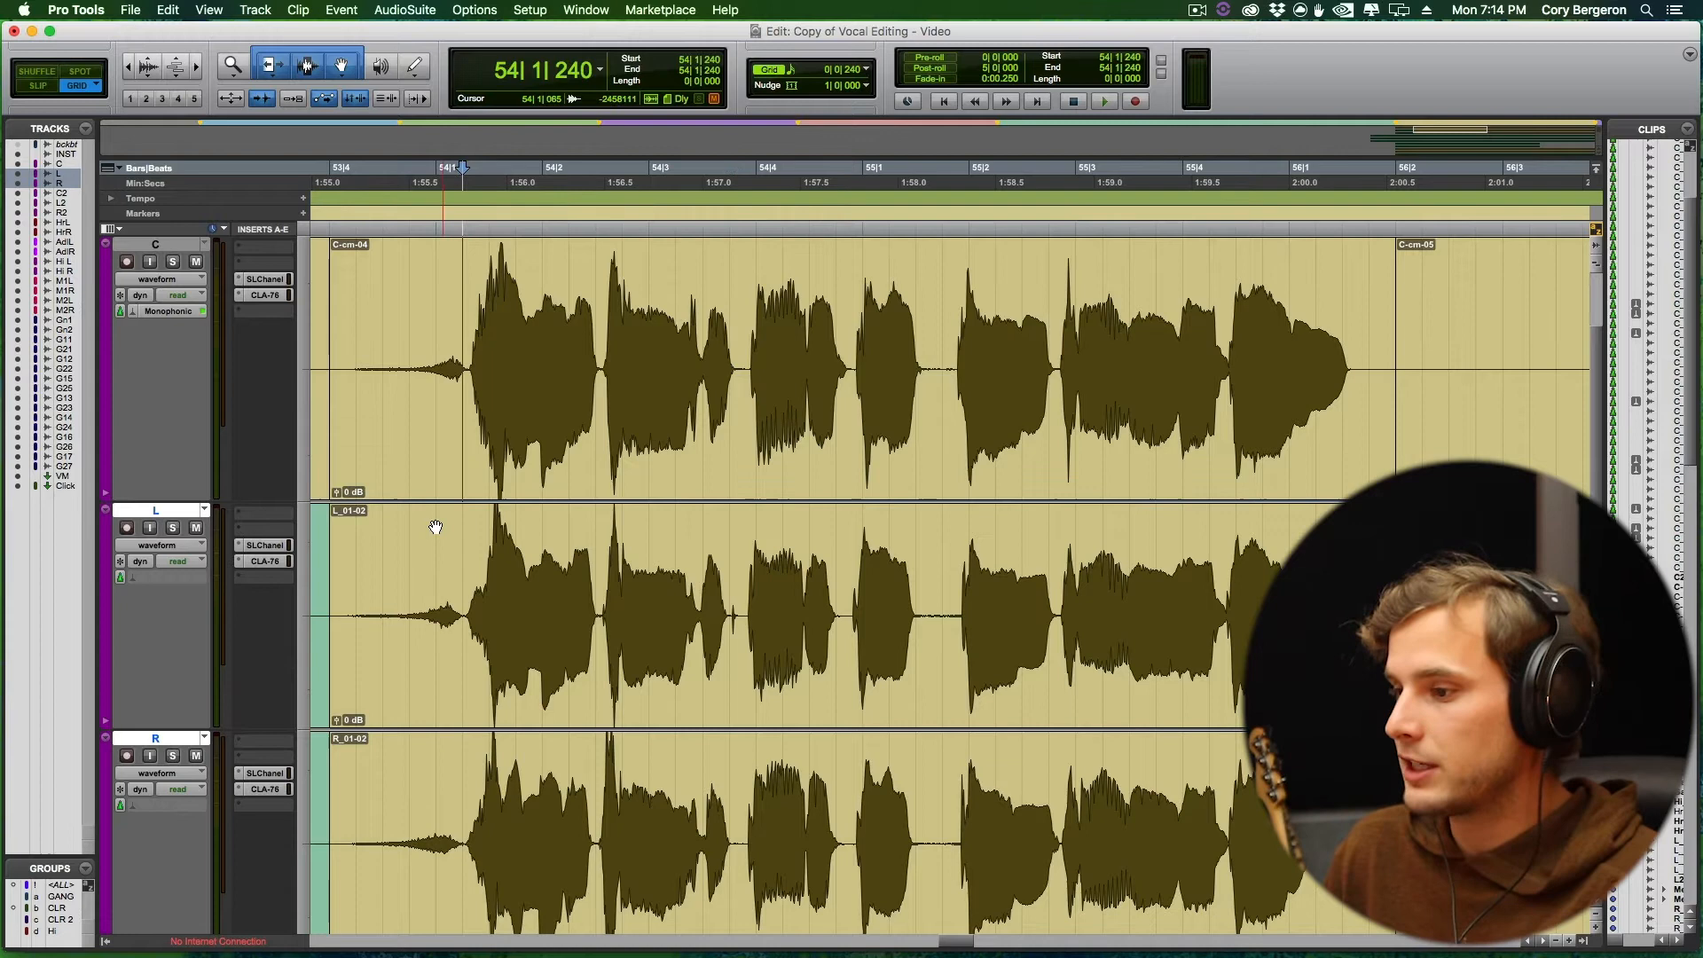
Split off and mute track C's opening breath at 54|1|240, and add a short fade-in to the phrase after it.
key("b")
left_click(433, 456)
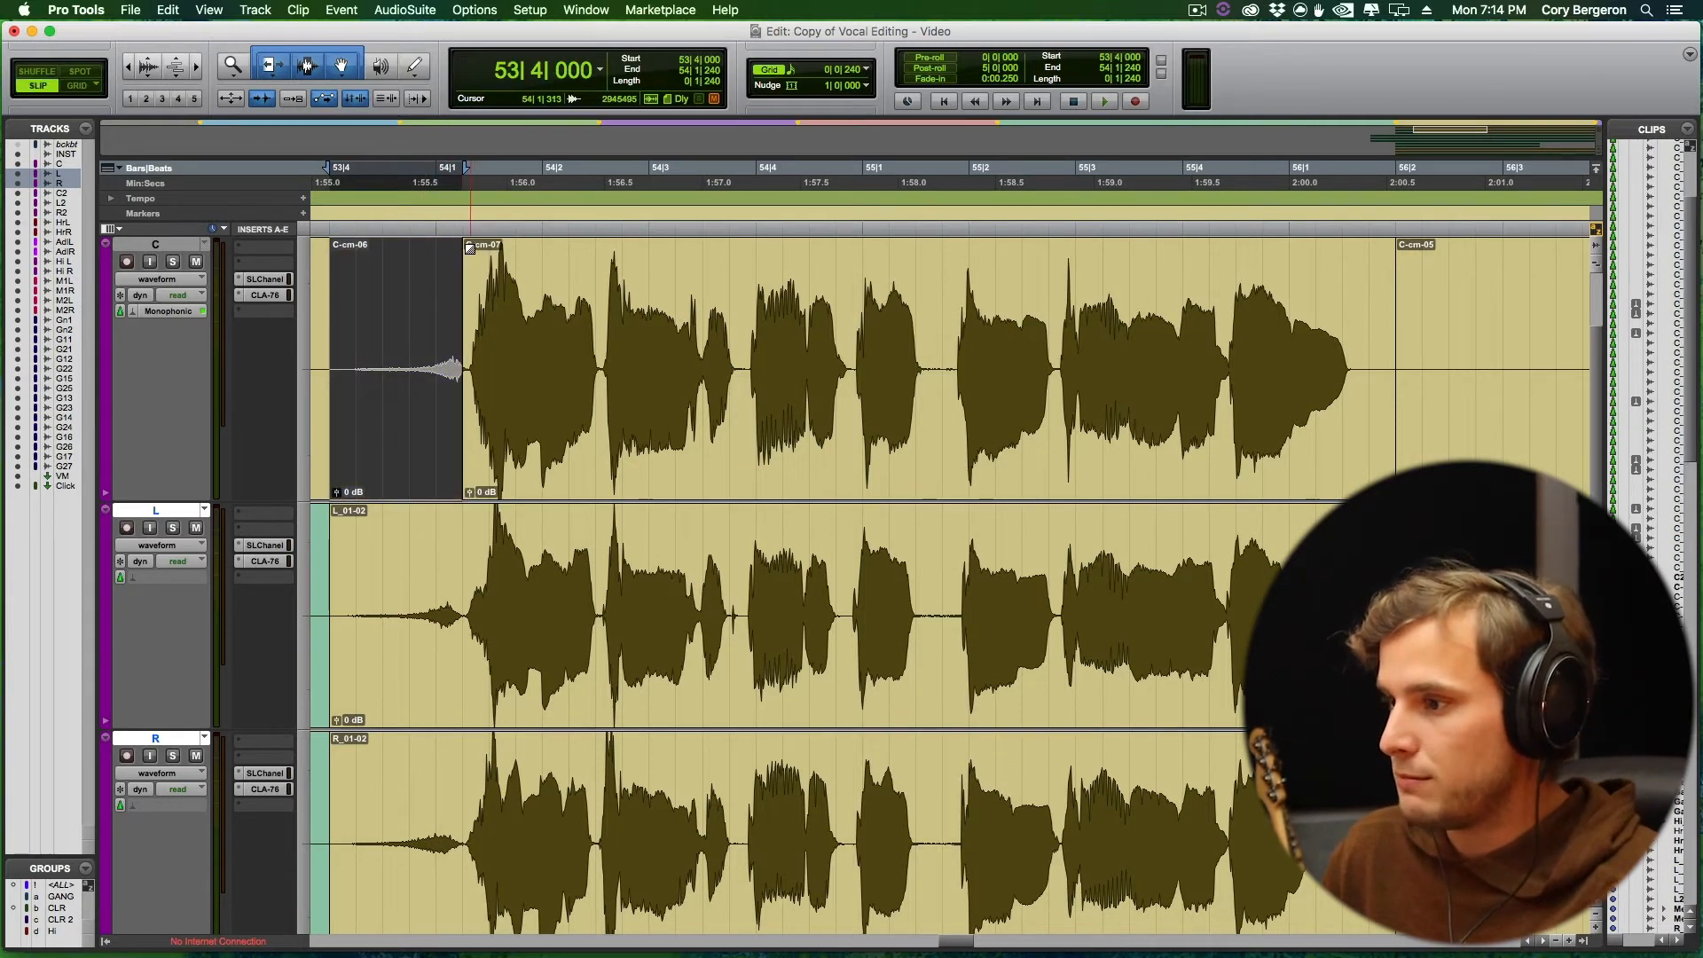
left_click_drag(470, 247, 472, 248)
key("F4")
Split tracks L and R at 54|1|240, adding short fade-ins to their phrases and muting their opening breath clips.
left_click(466, 589)
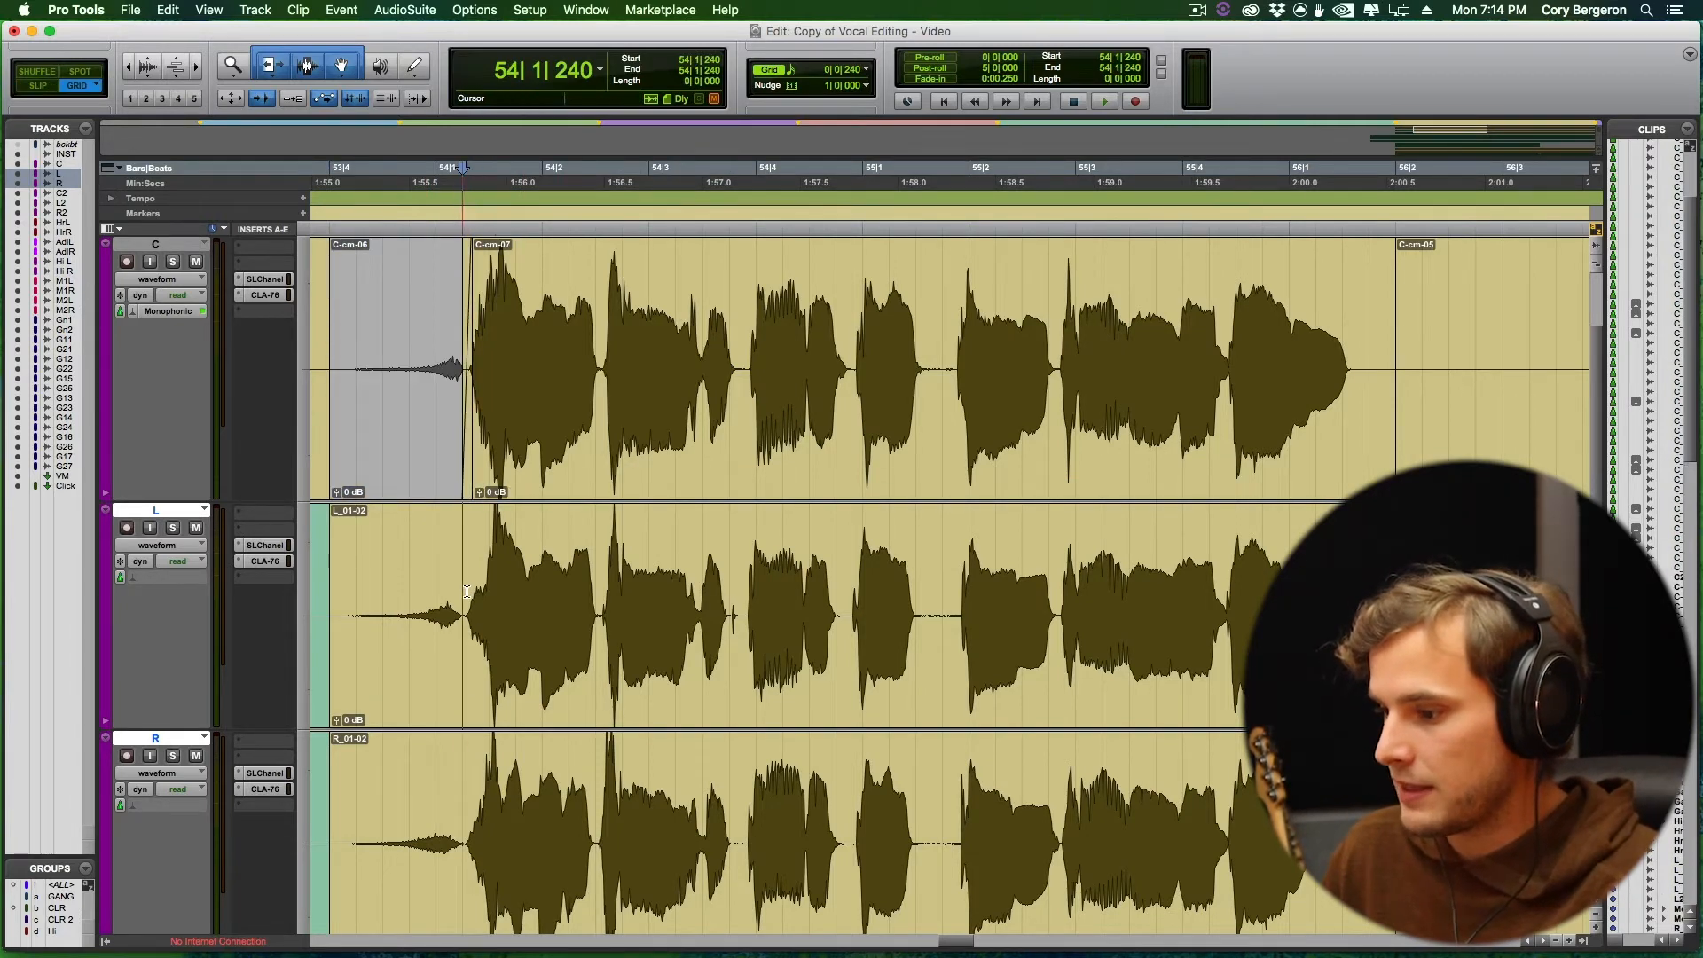
key("b")
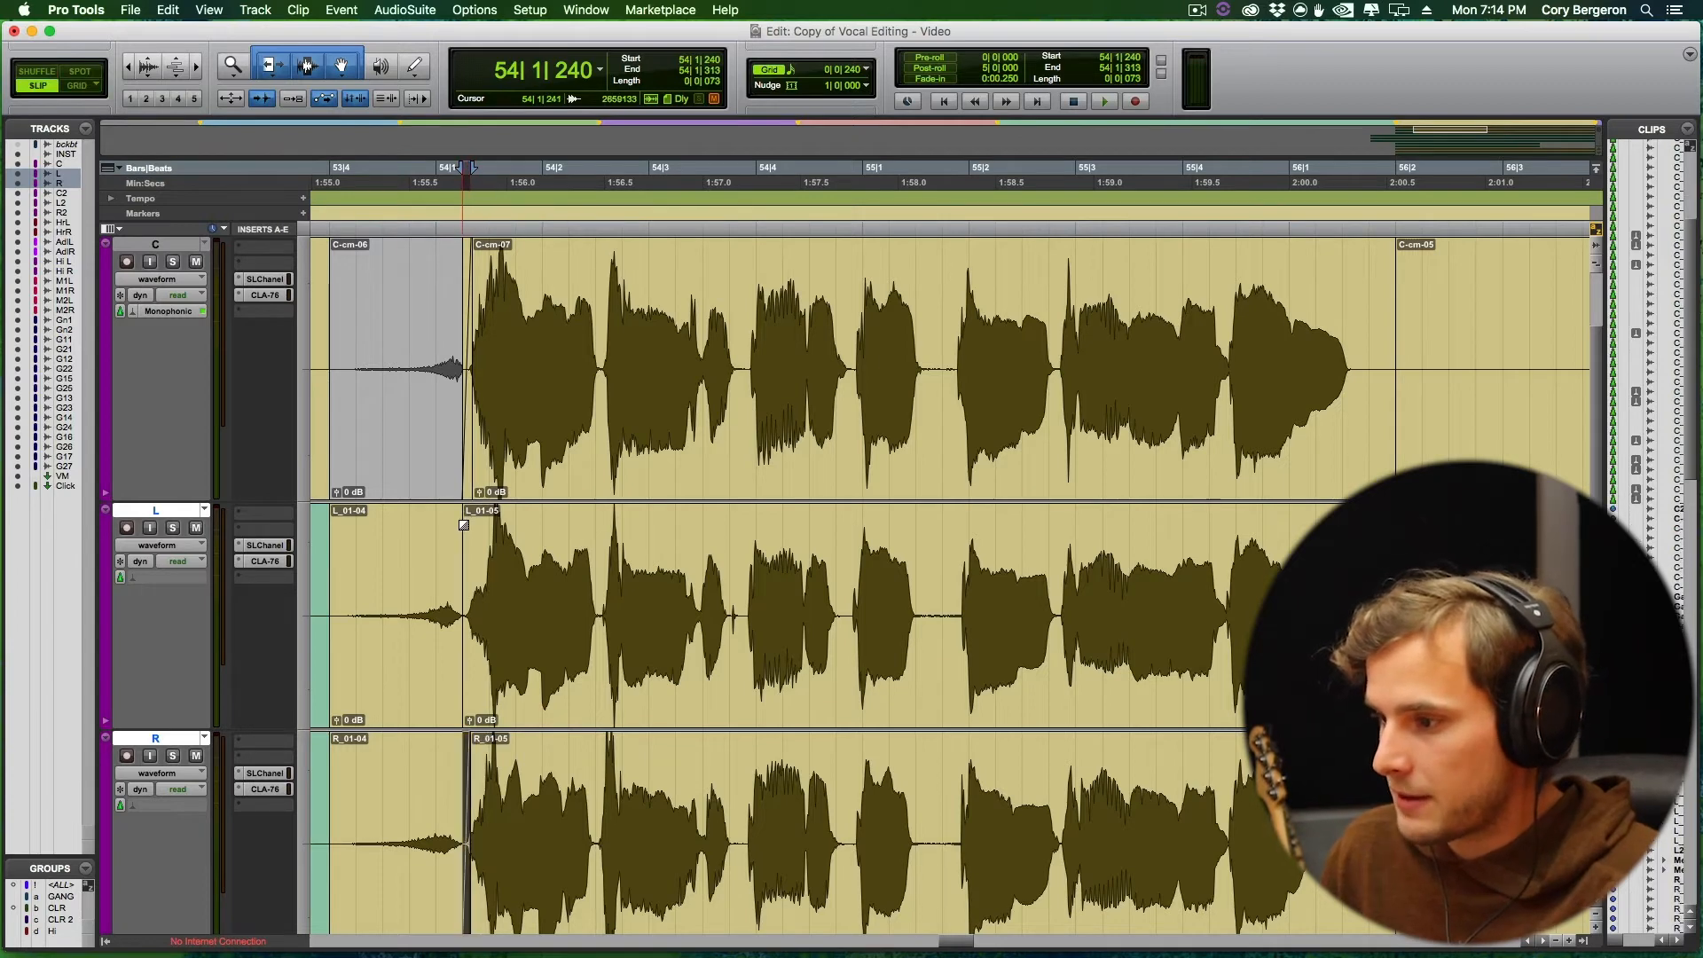
left_click(412, 684)
scroll(384, 720, "right", 2)
scroll(385, 721, "left", 2)
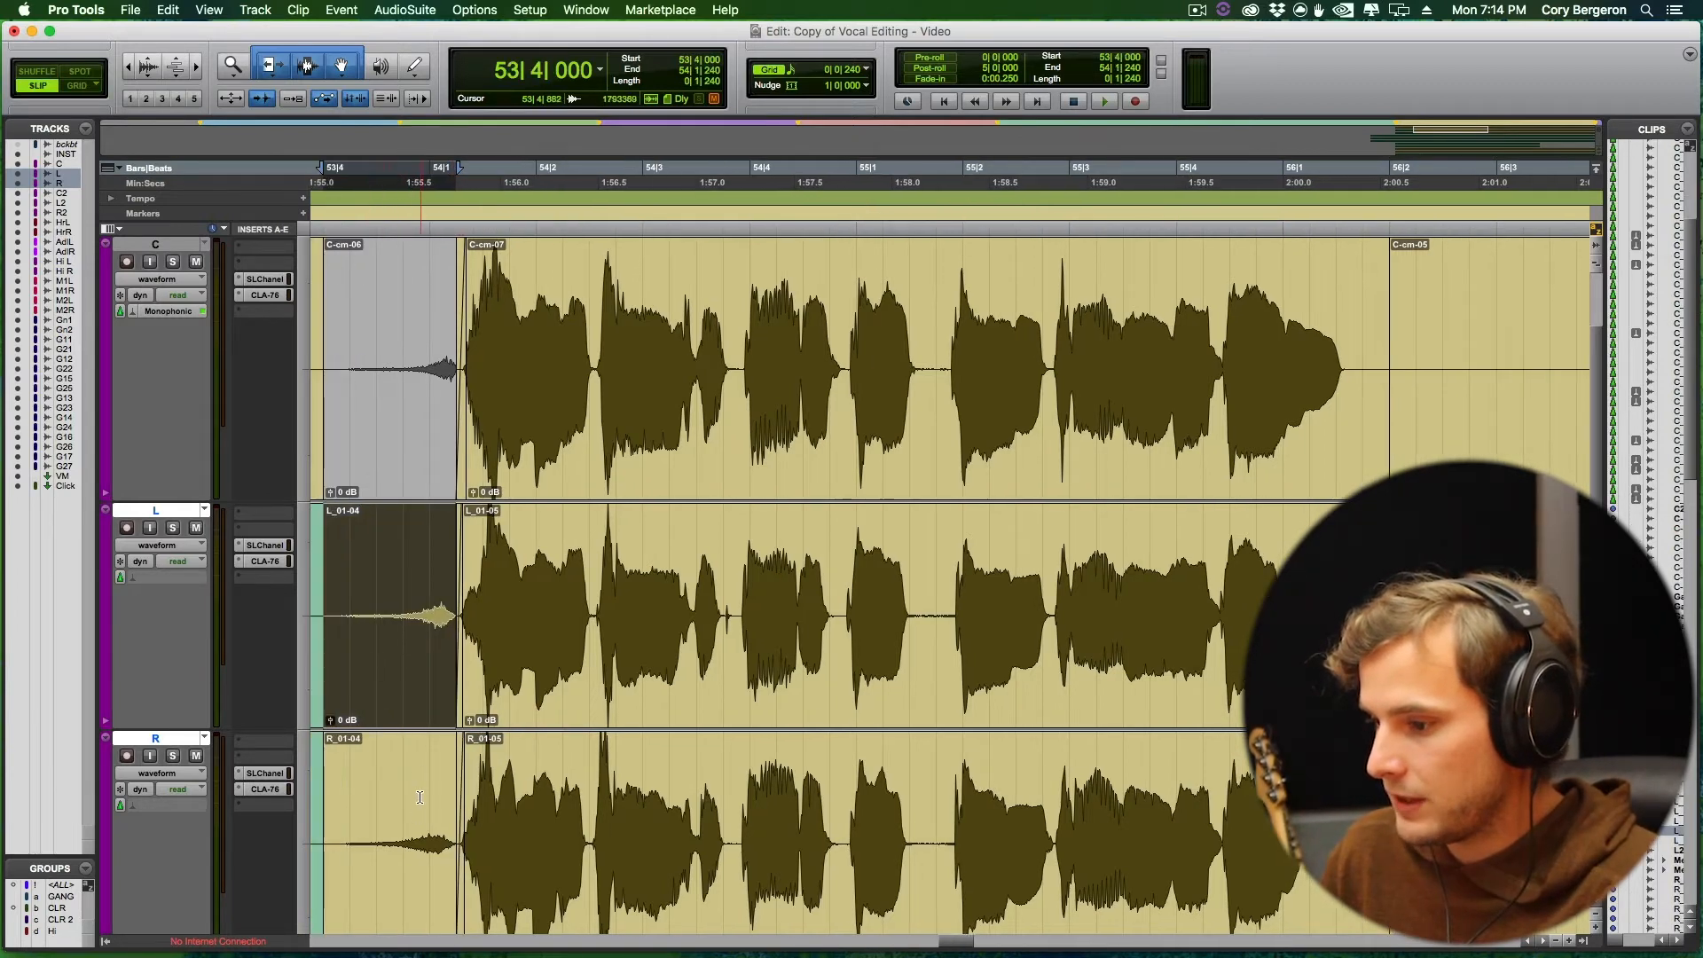
left_click(423, 899, "shift")
left_click(397, 647)
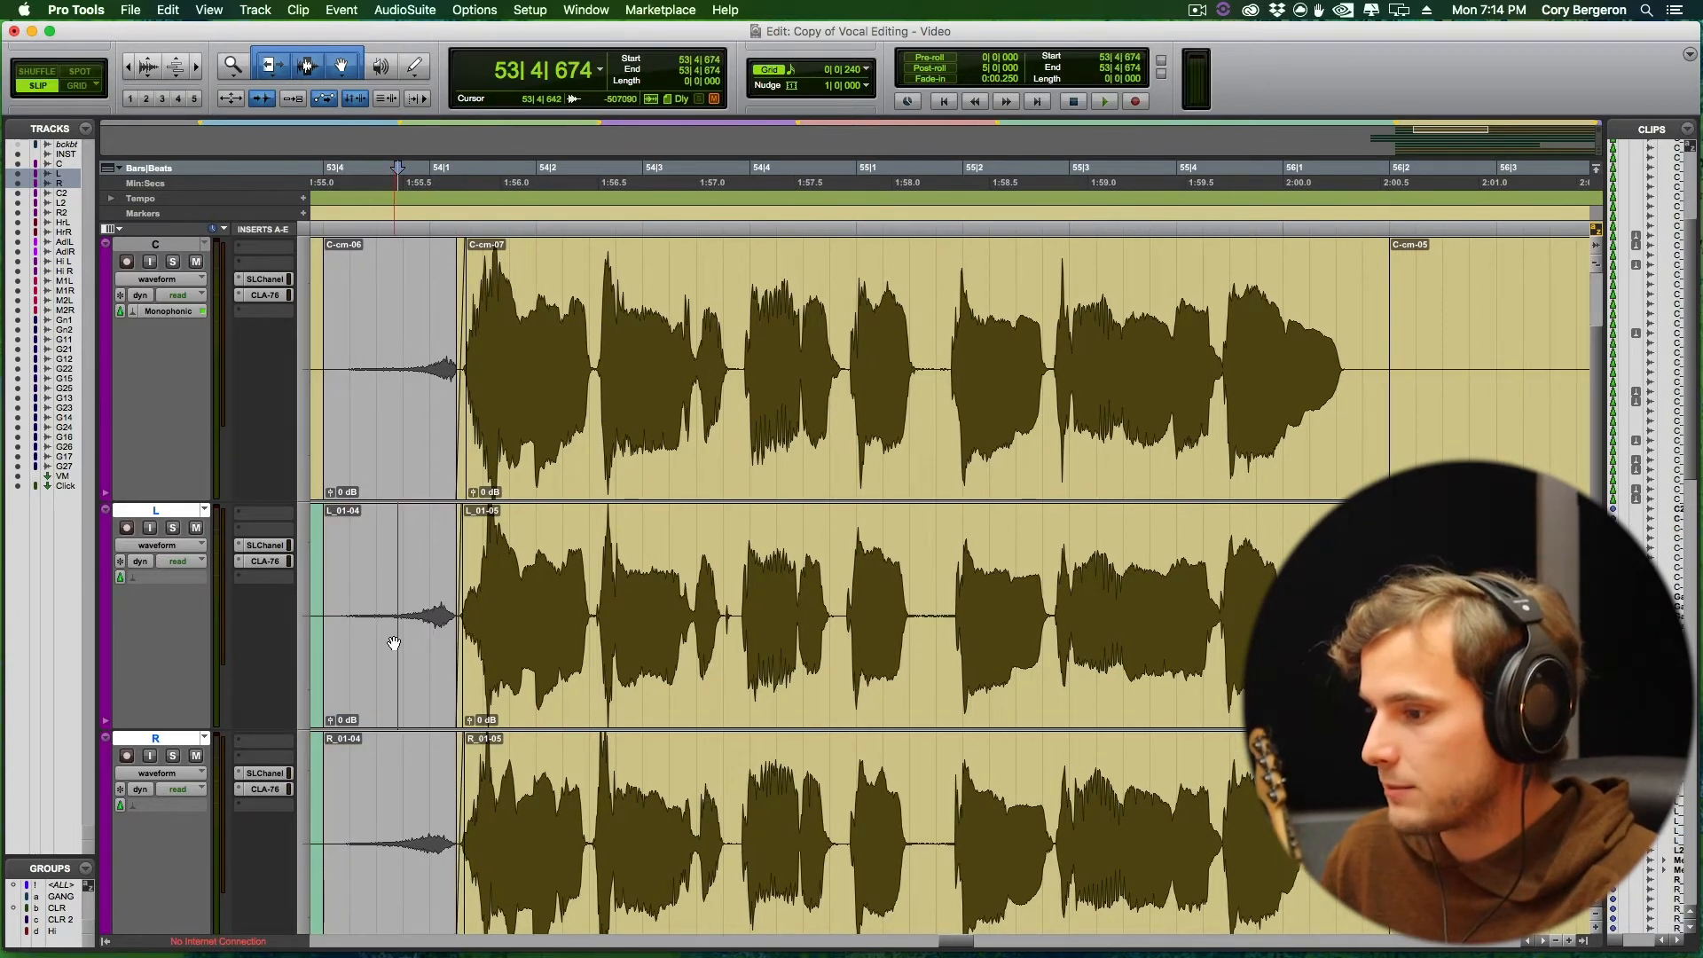
In Grid mode, select track C's breath and first-phrase clips, and open the VocALign Project AudioSuite plug-in clear of the waveforms.
key("F3")
left_click(824, 629)
key("r")
left_click(770, 421)
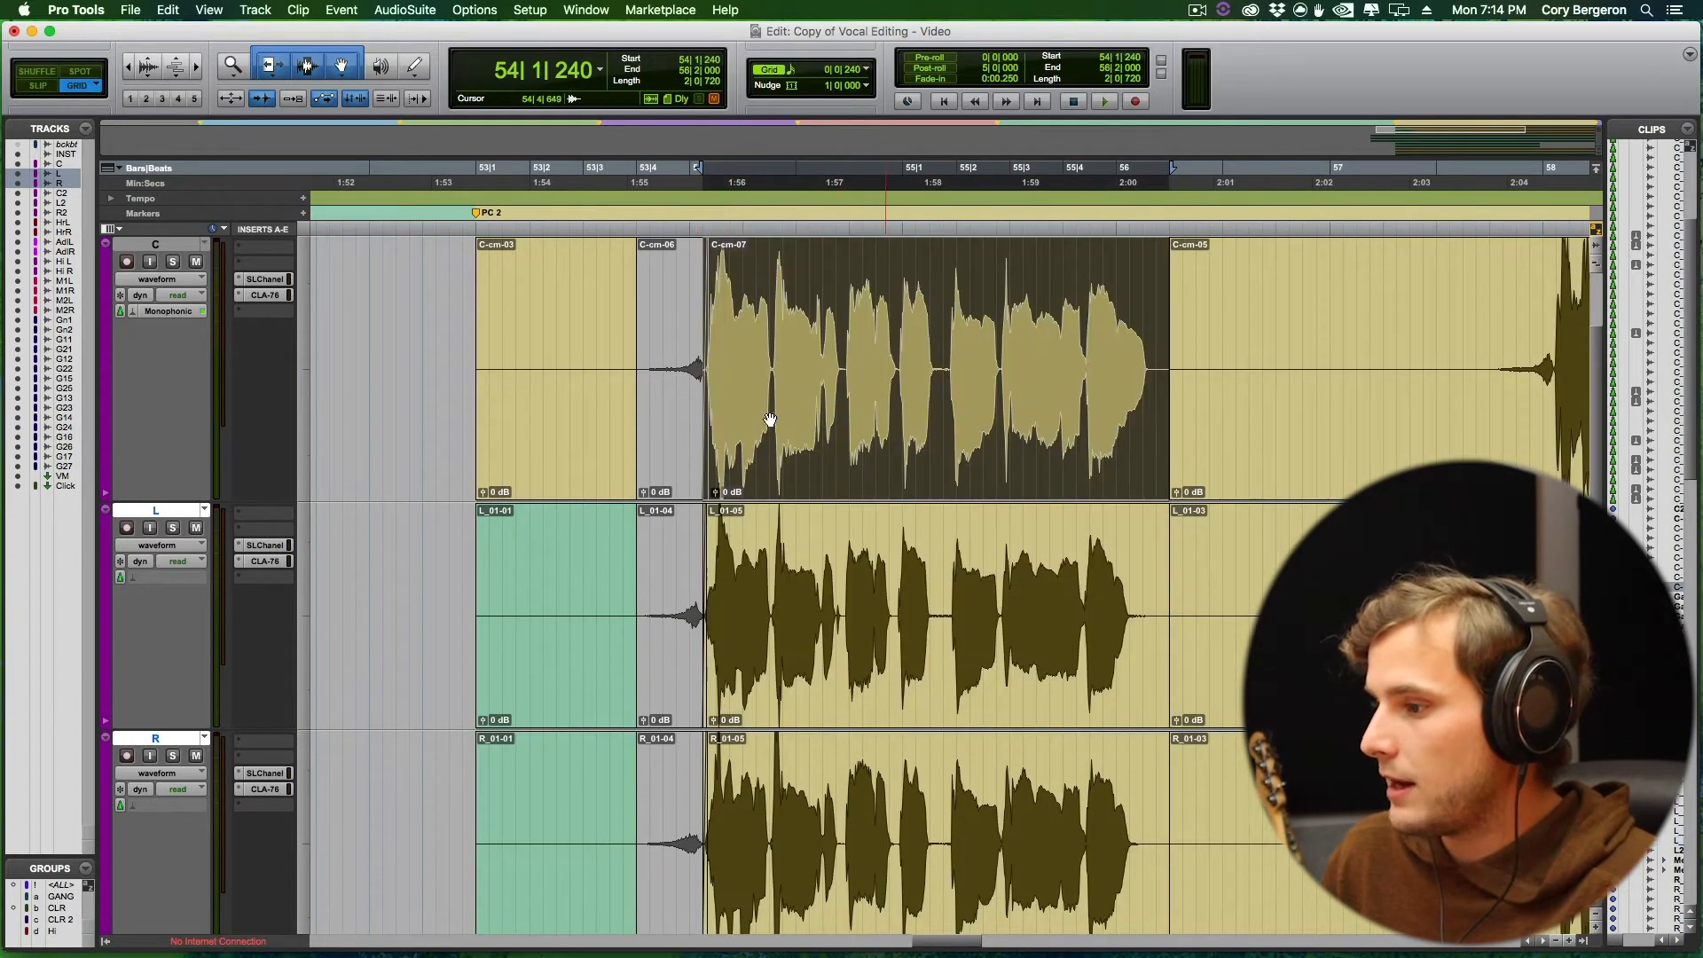
left_click(671, 407, "shift")
left_click(405, 9)
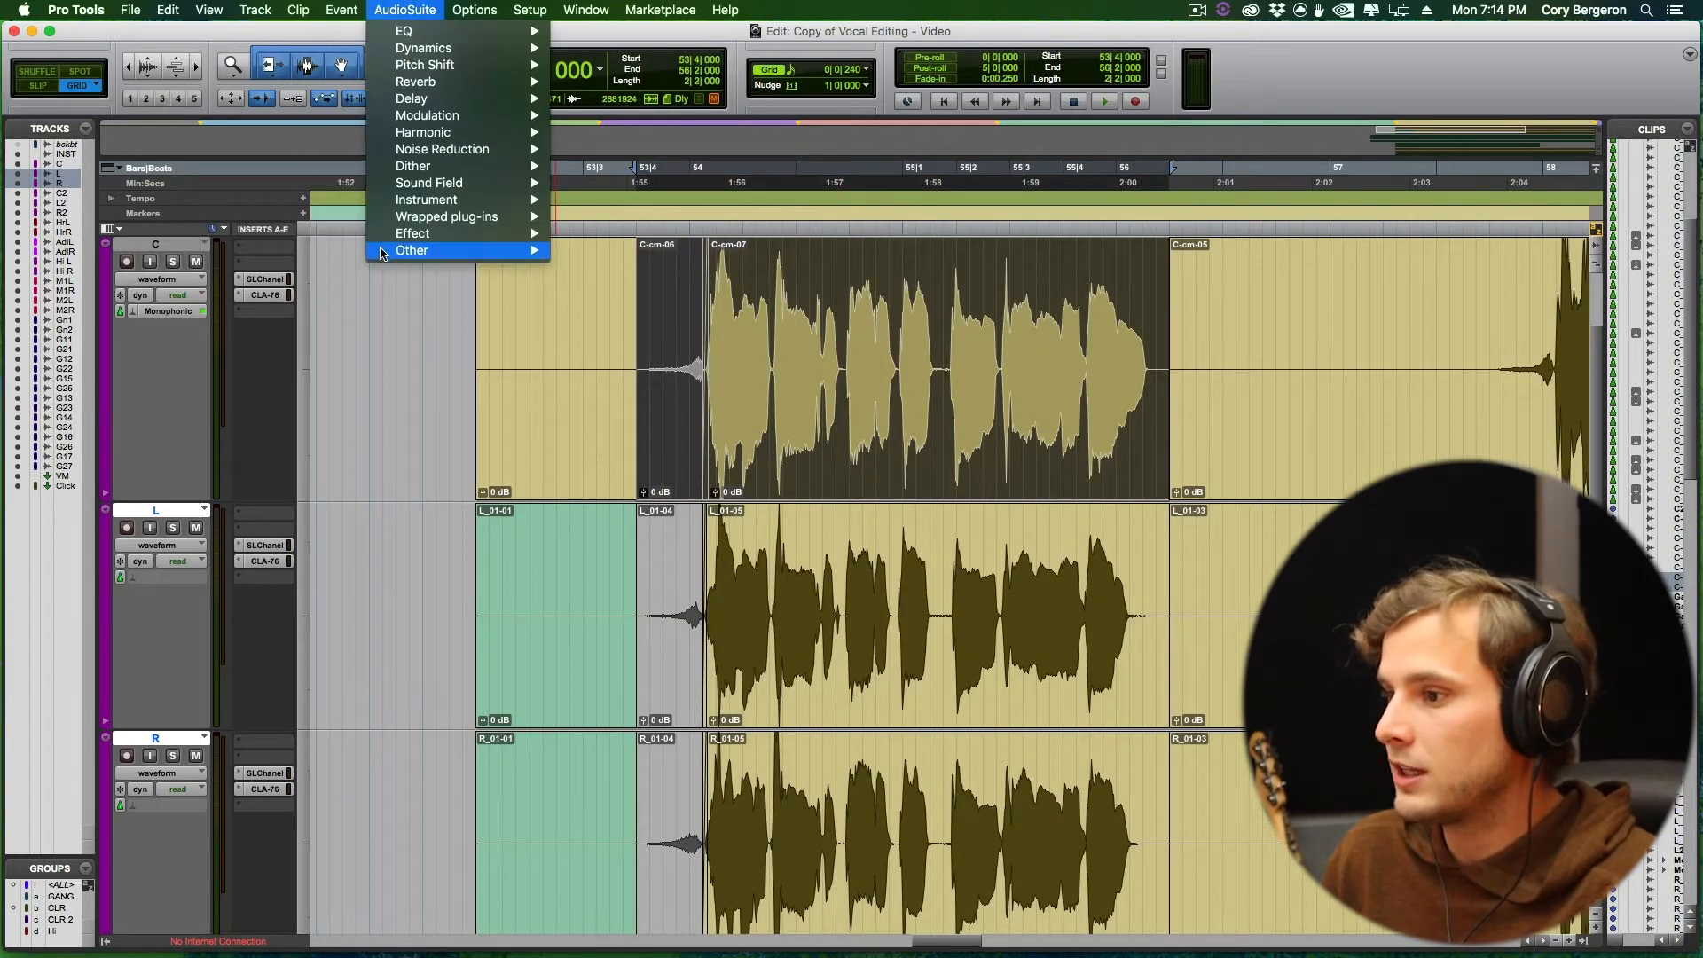
mouse_move(417, 250)
left_click(613, 903)
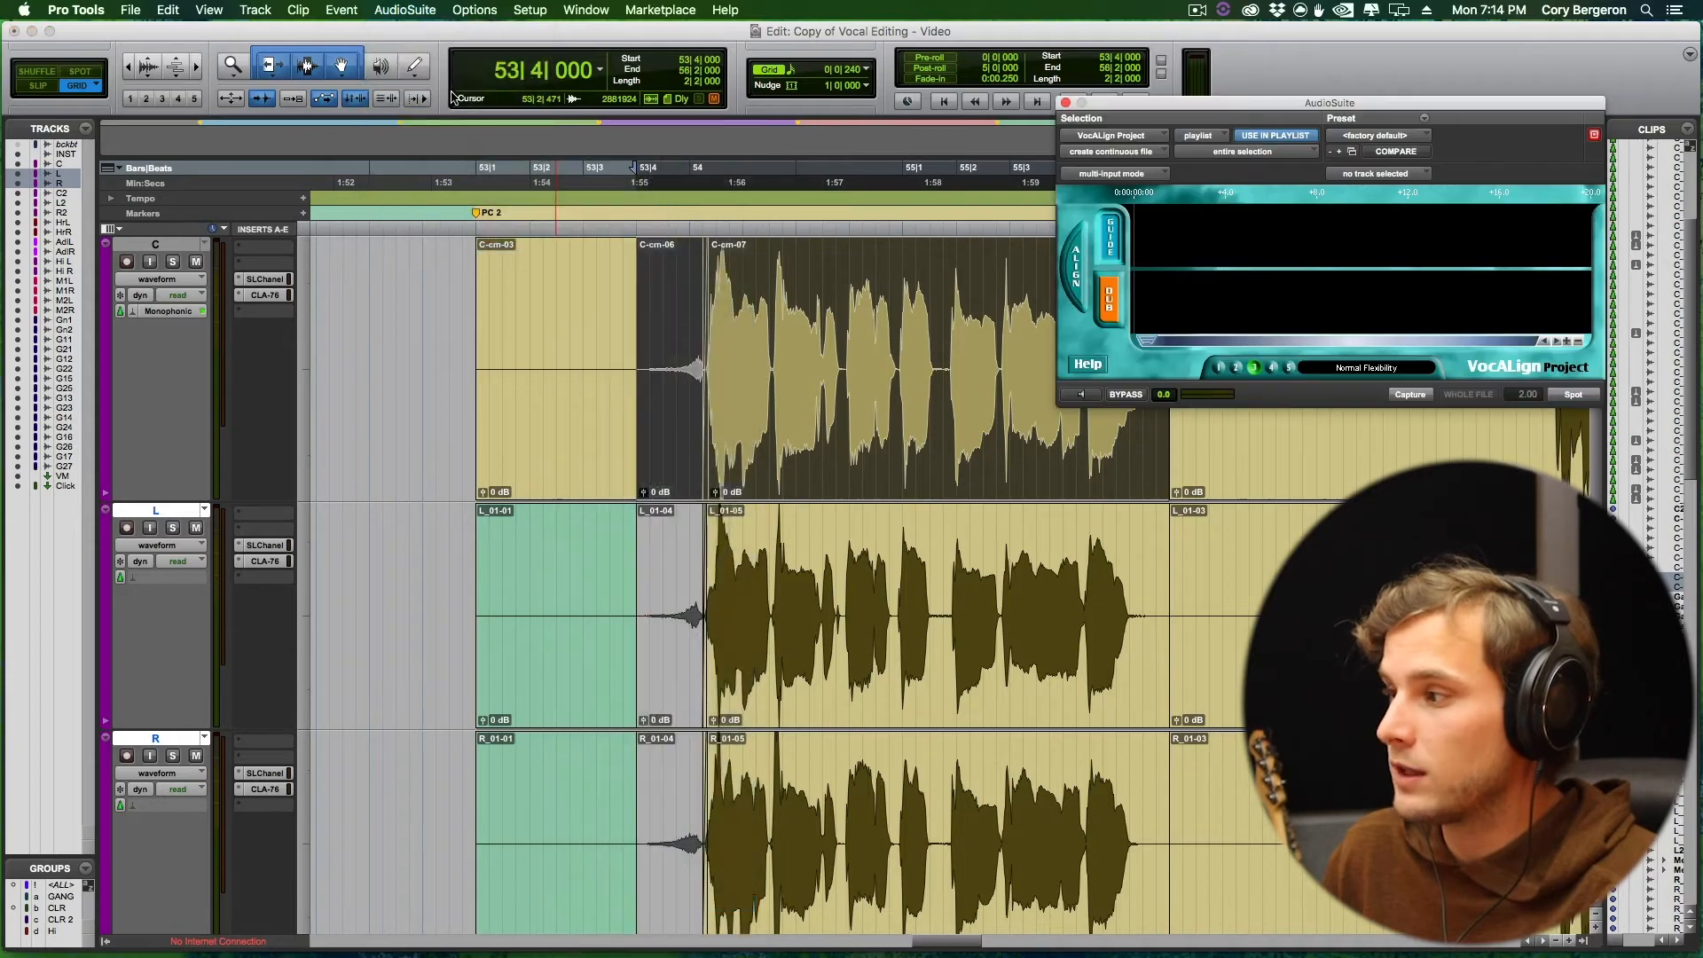
left_click_drag(1203, 108, 199, 4)
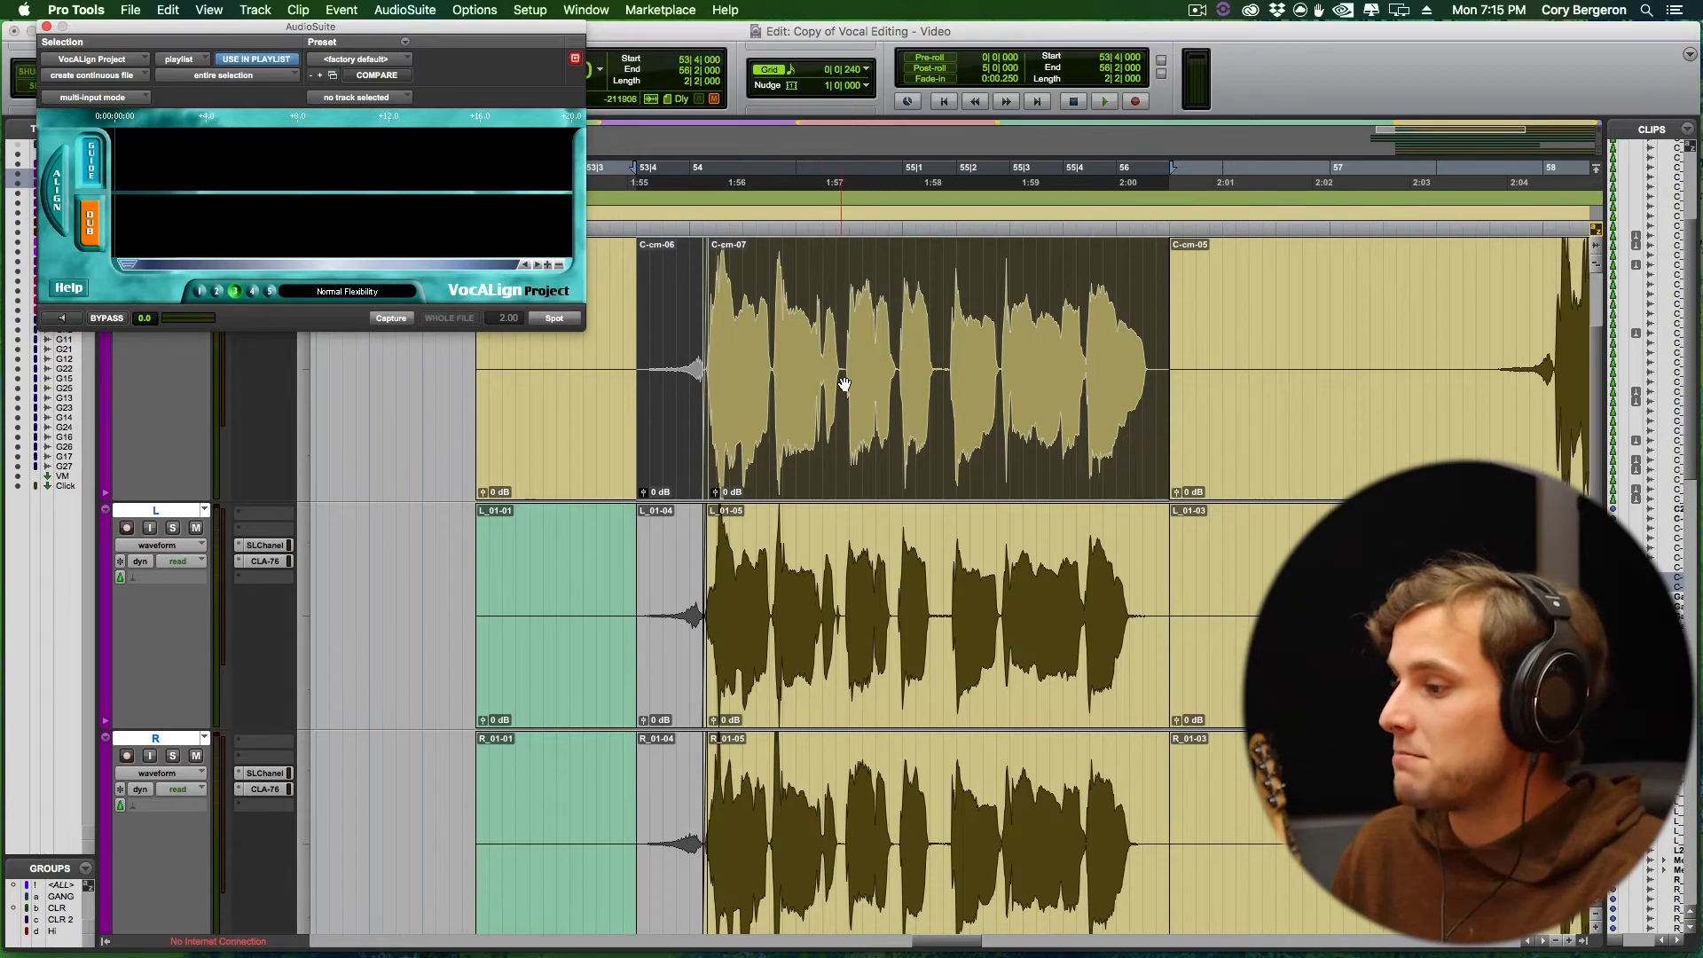
Capture track C's first phrase as the VocALign guide and track L's matching breath and phrase clips as the dub.
scroll(850, 383, "right", 2)
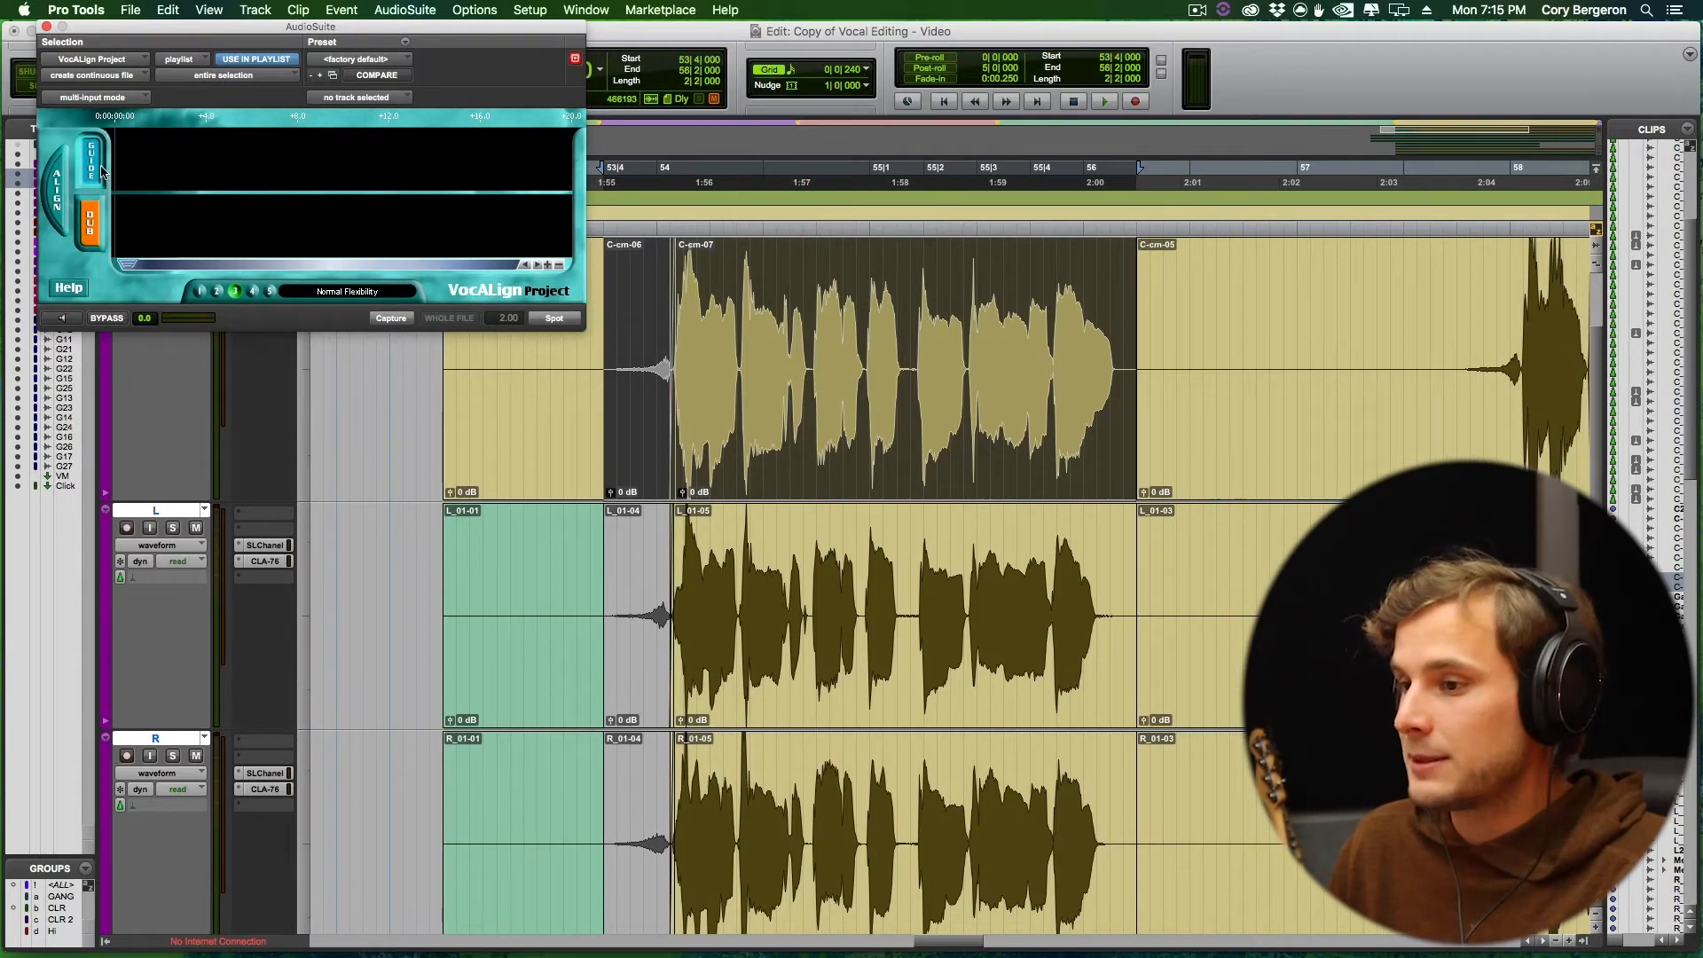
left_click(396, 319)
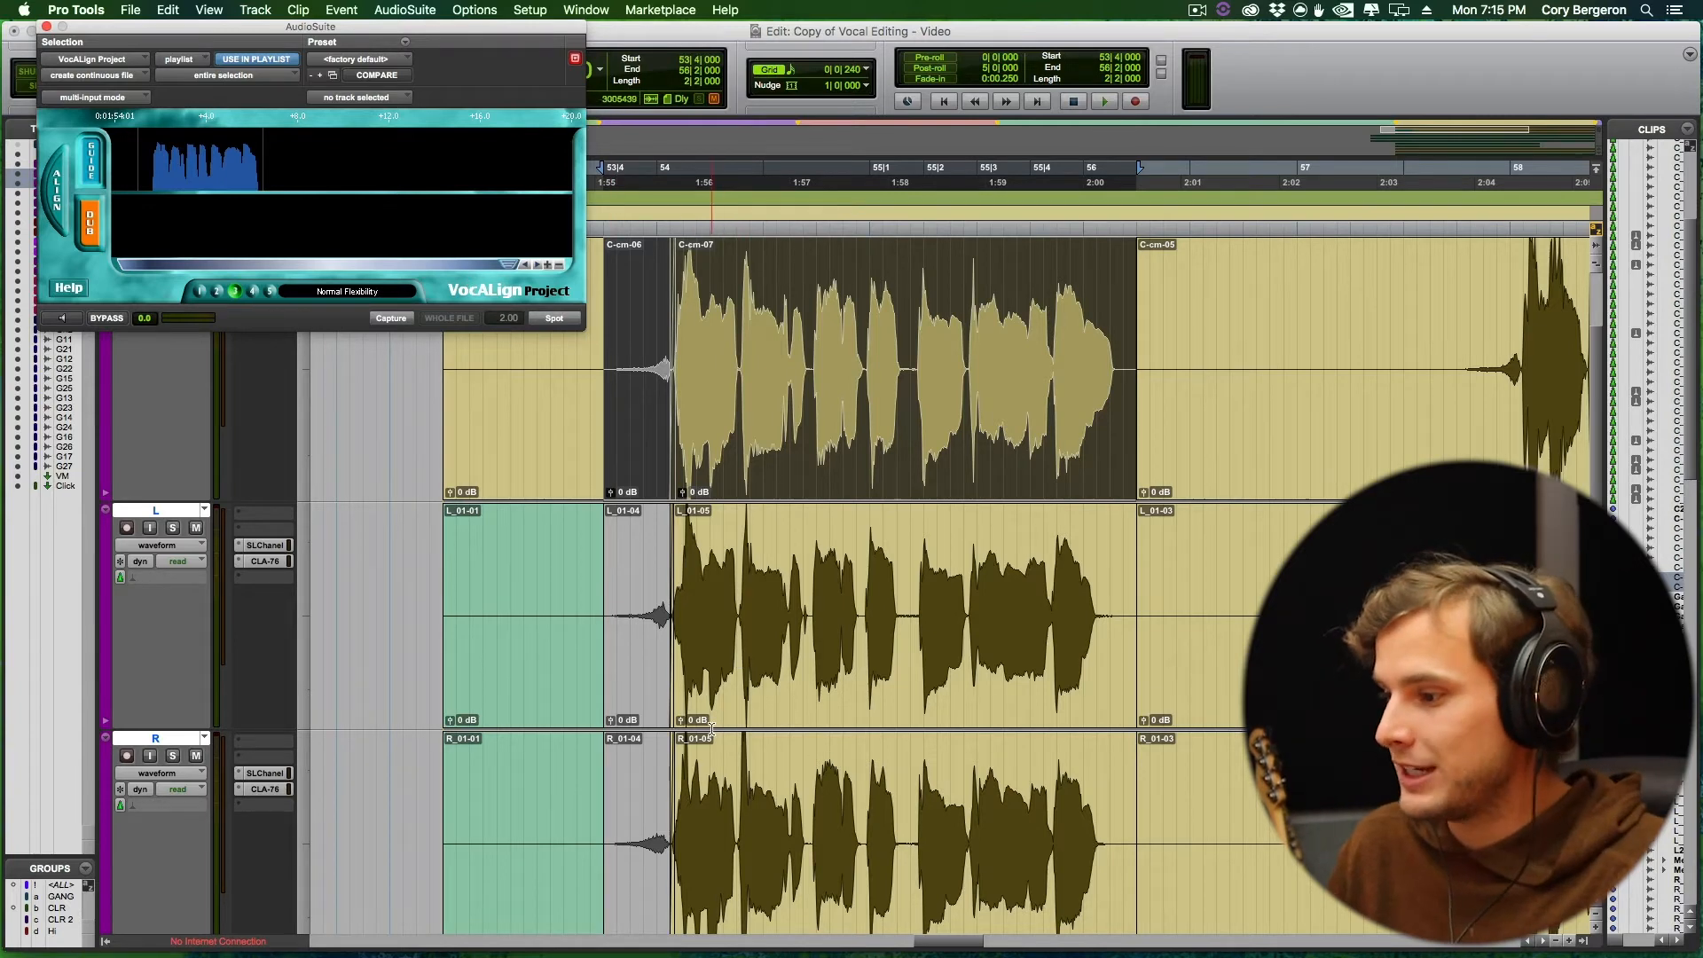
left_click(689, 692)
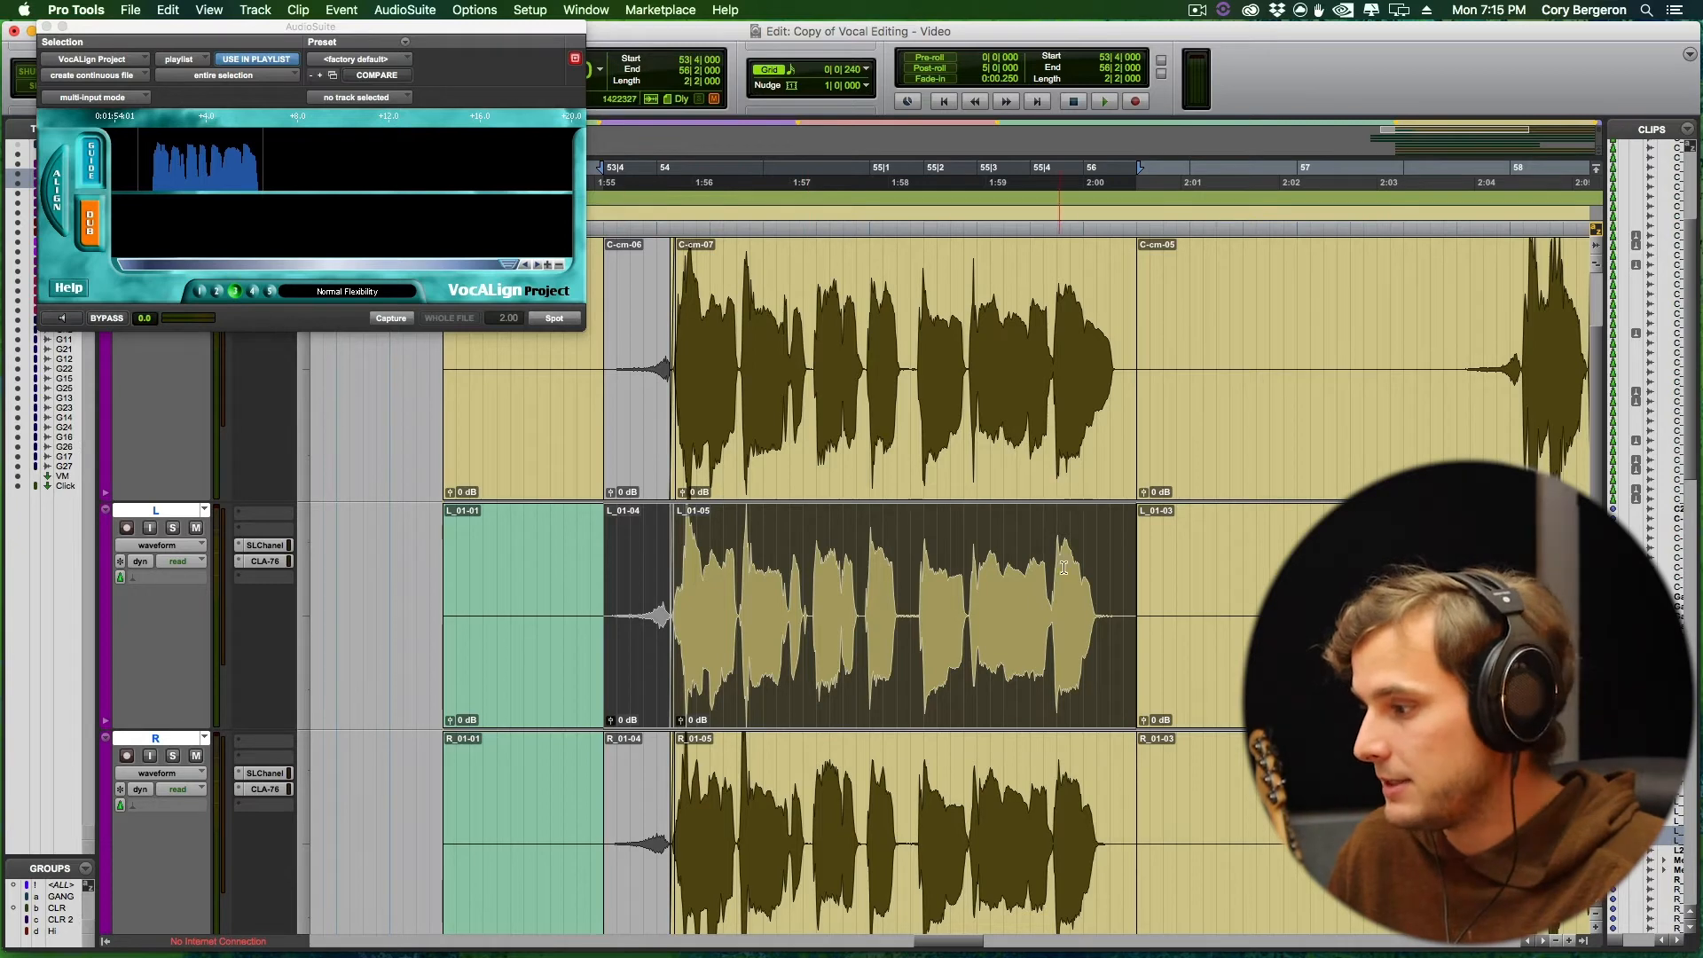
left_click(393, 319)
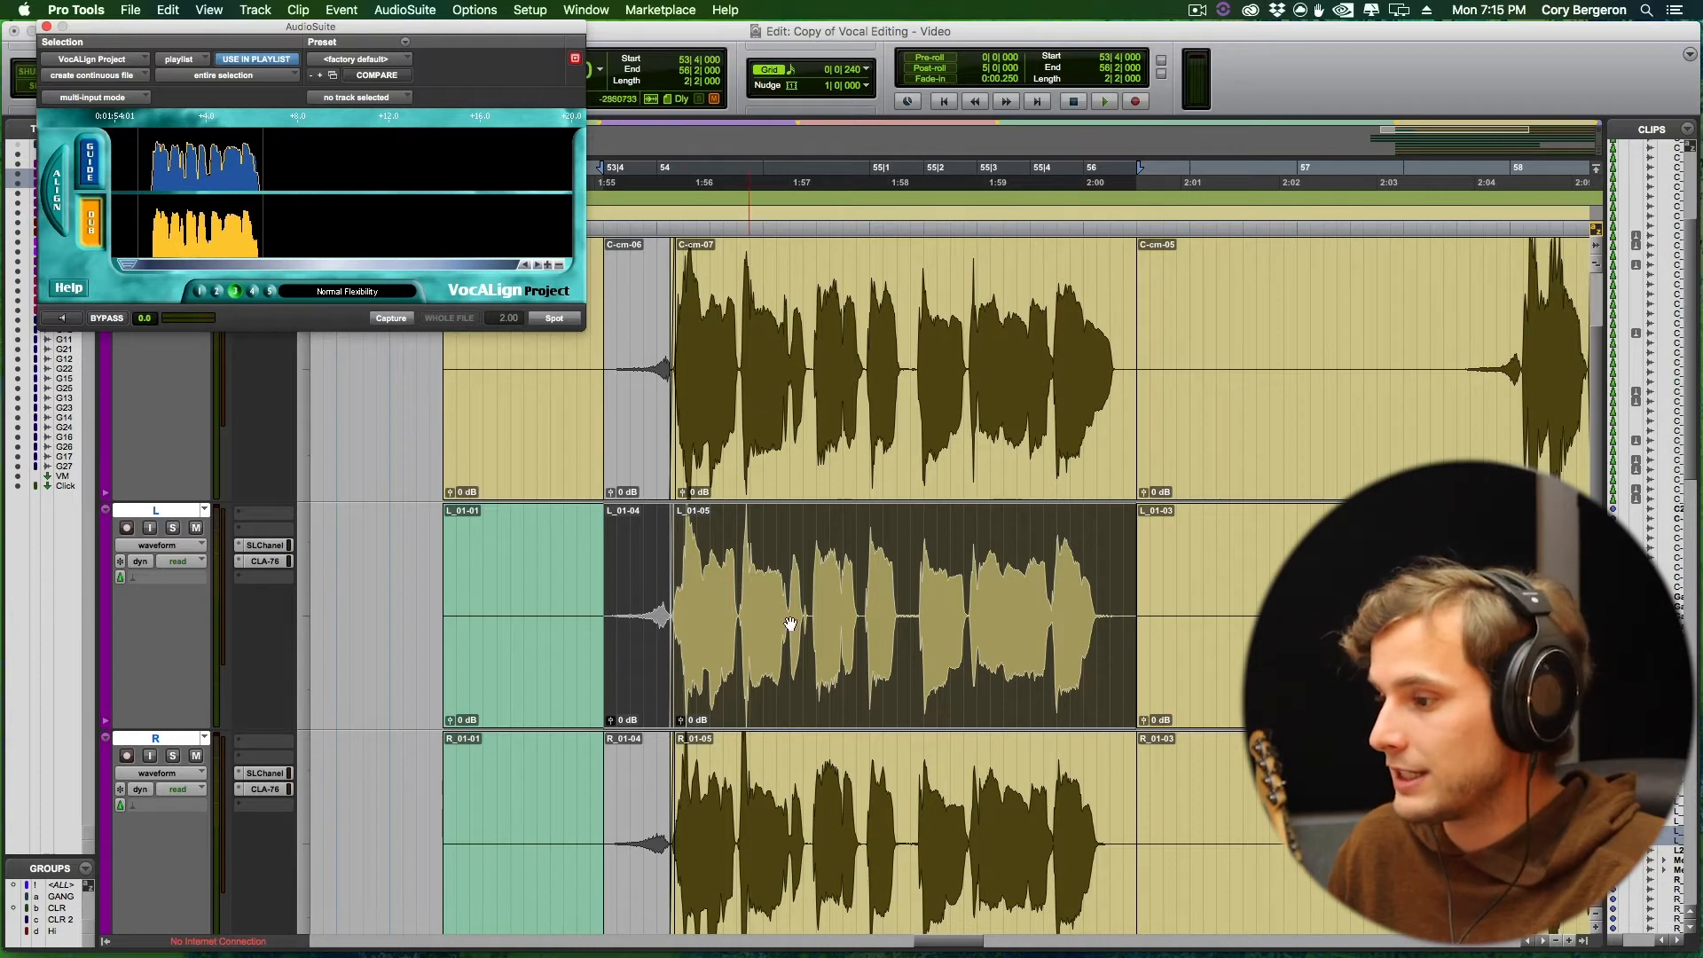
Render the VocALign alignment on track L's first phrase, and capture and render track R's matching breath and phrase clips.
left_click(556, 319)
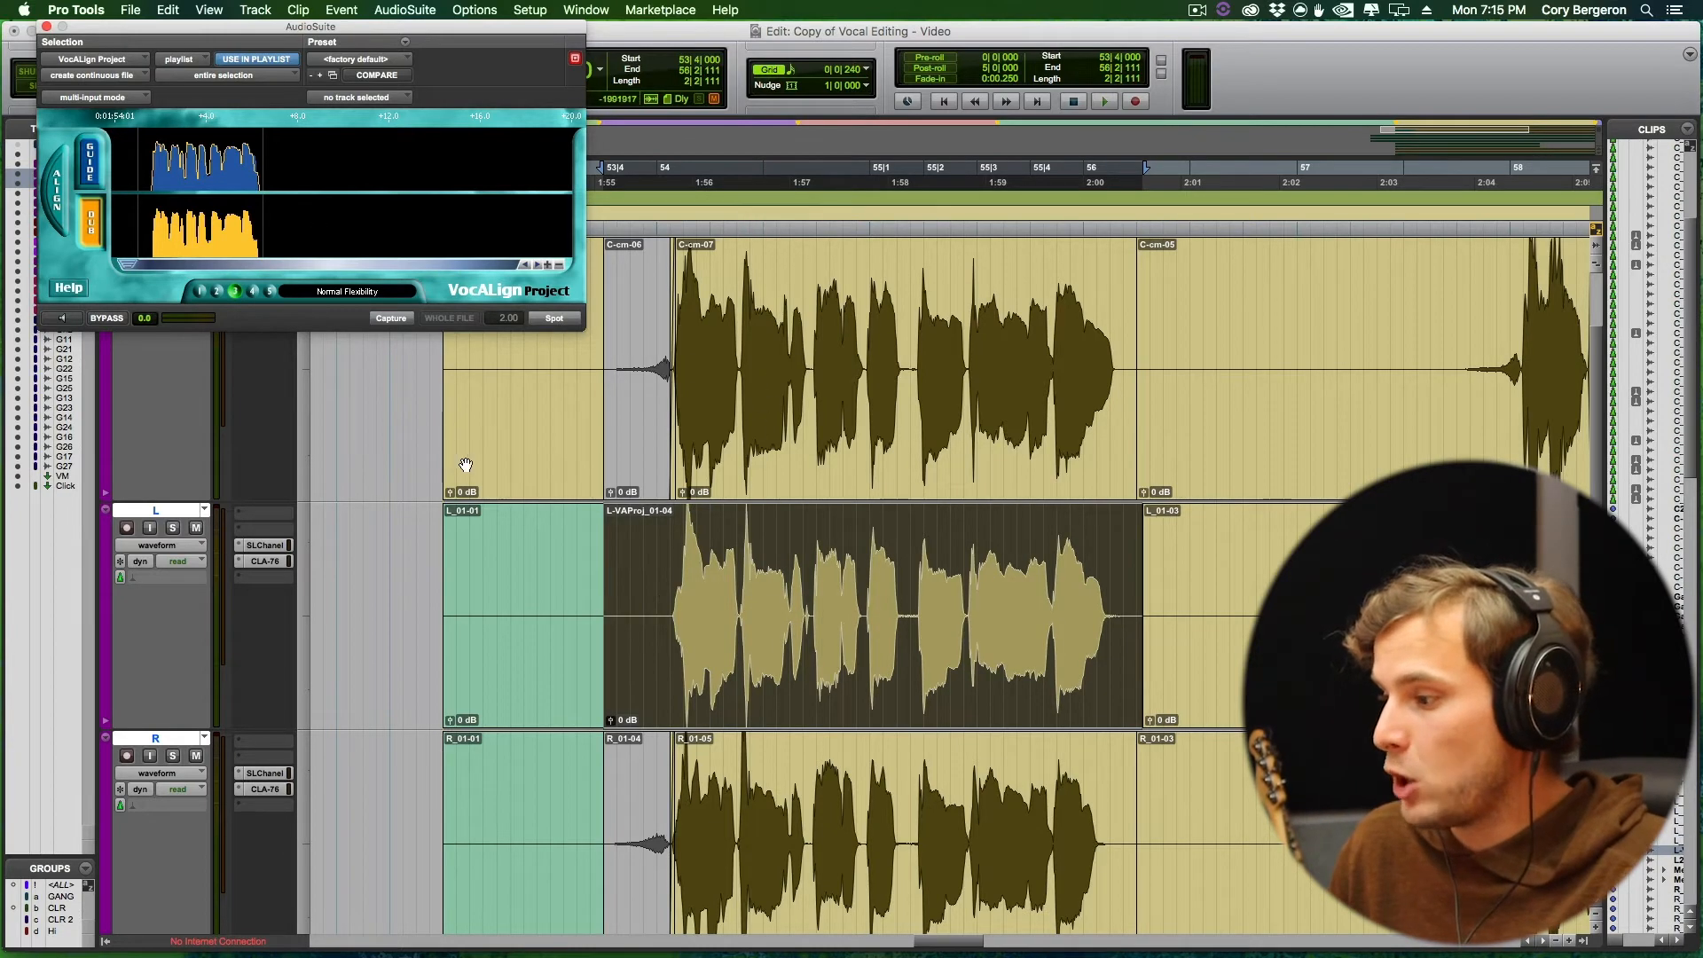
left_click(657, 915)
left_click(1035, 889, "shift")
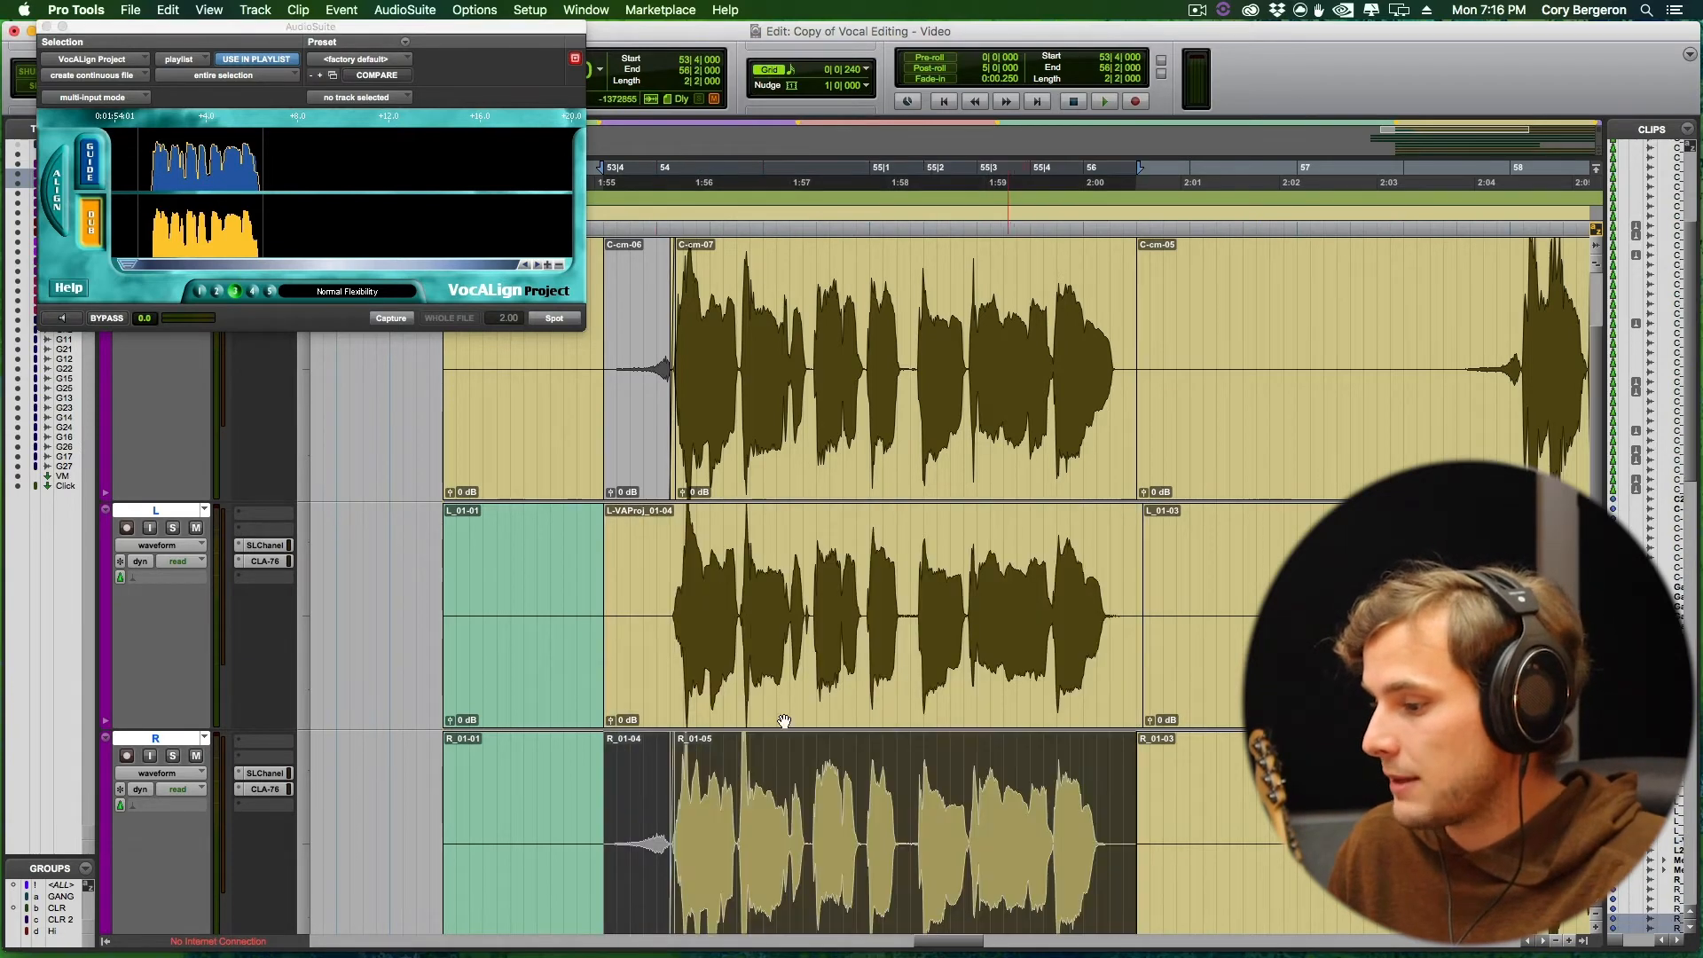
left_click(392, 318)
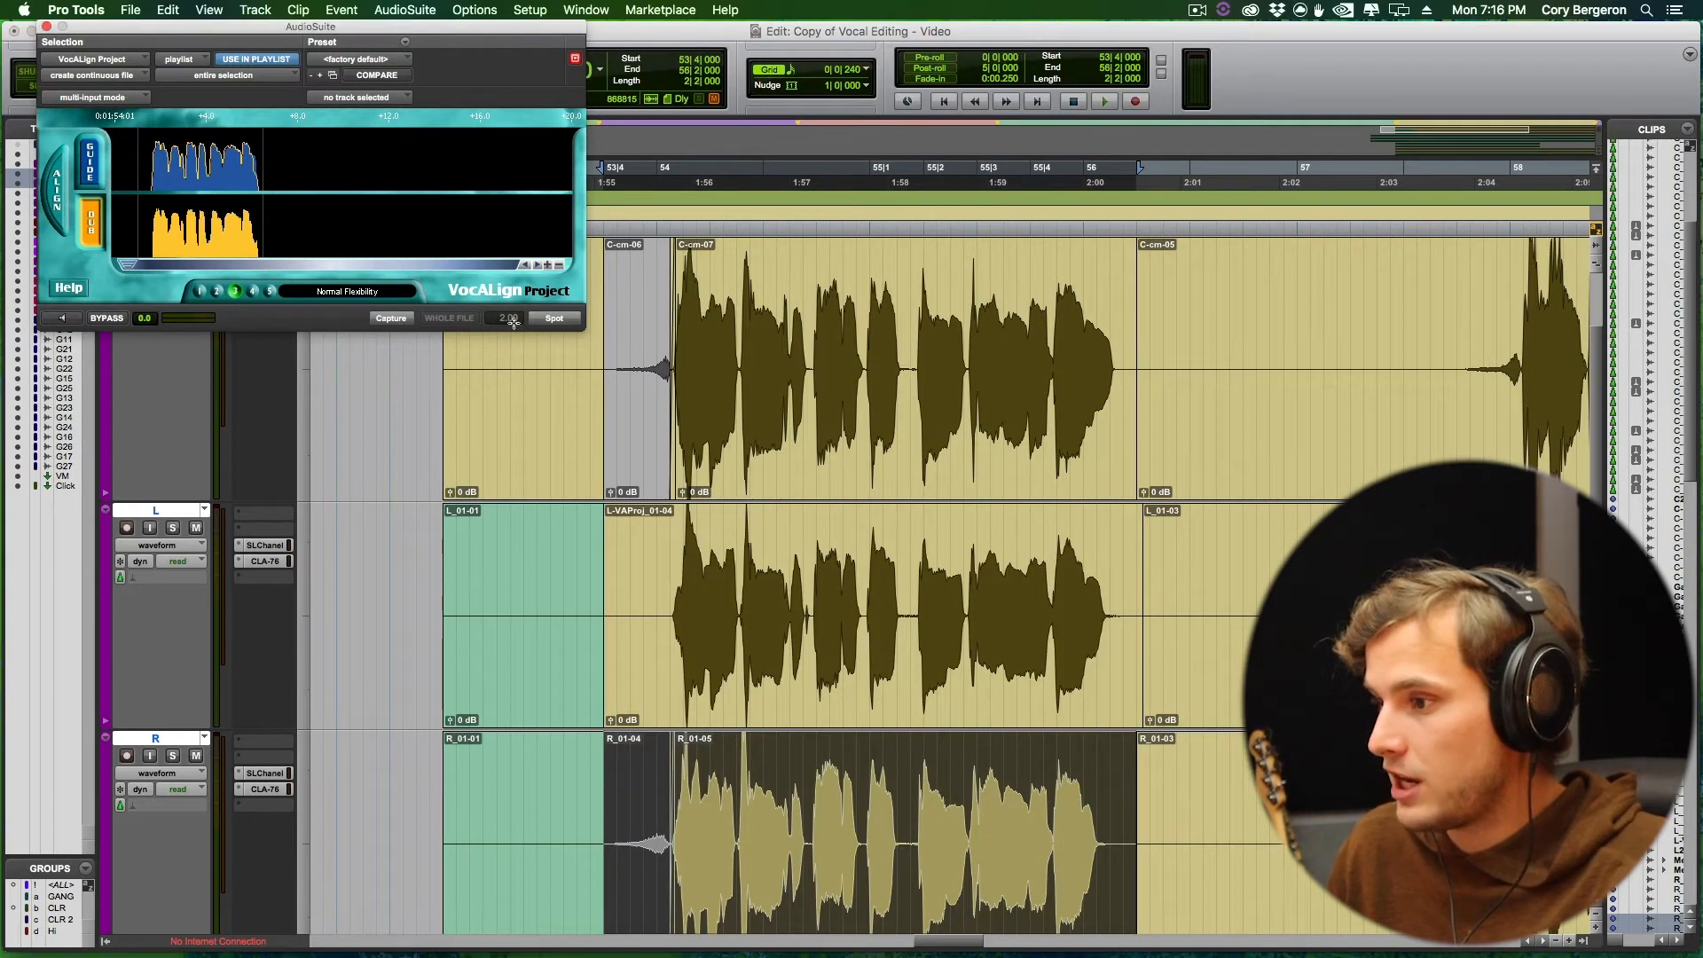
left_click(568, 320)
left_click(554, 592)
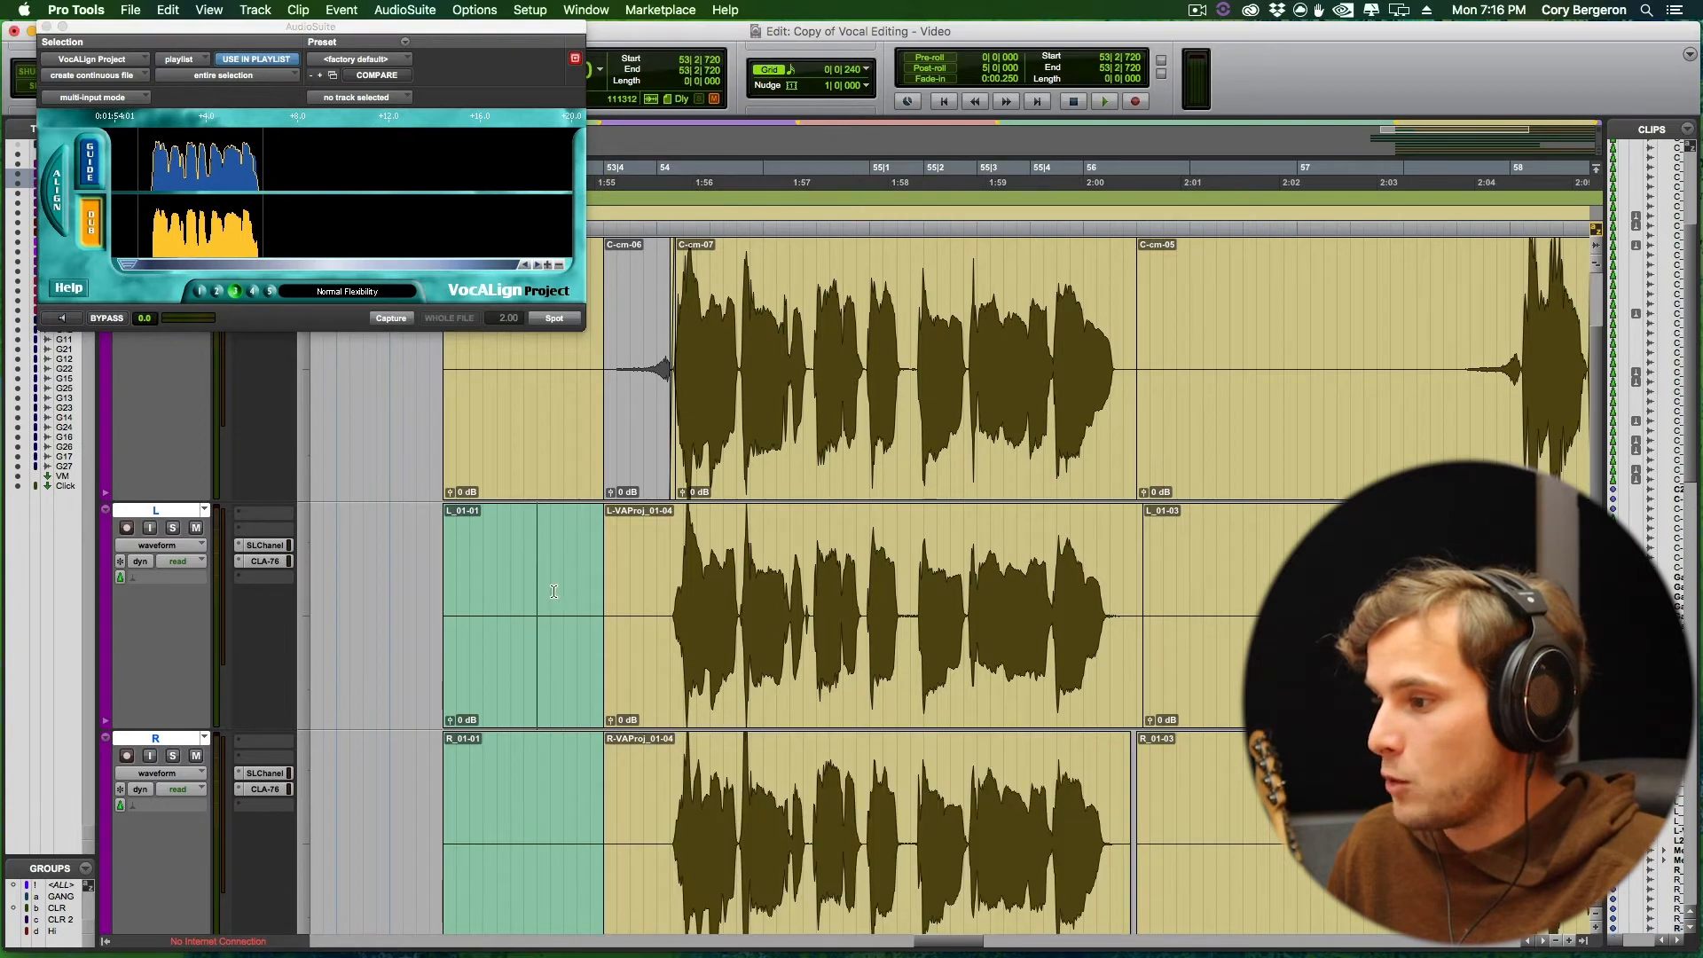
Try reshaping the fade between track C's breath and first phrase, undo it, and consolidate both clips into one.
left_click(648, 486)
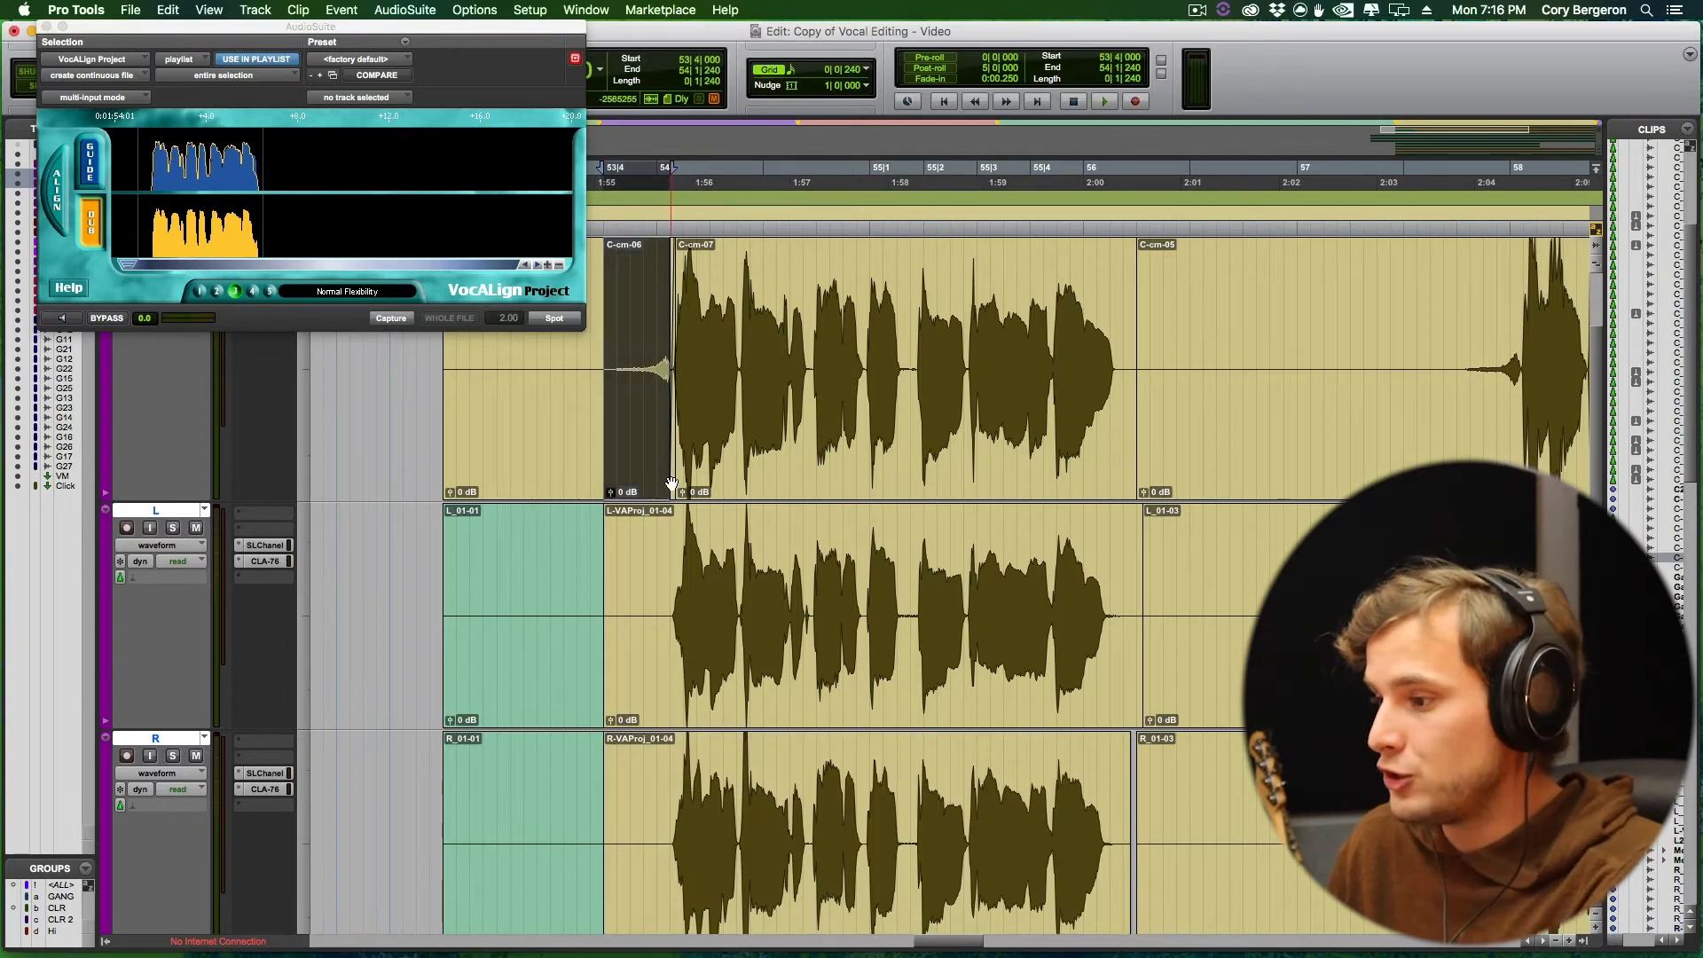
left_click_drag(678, 484, 658, 466)
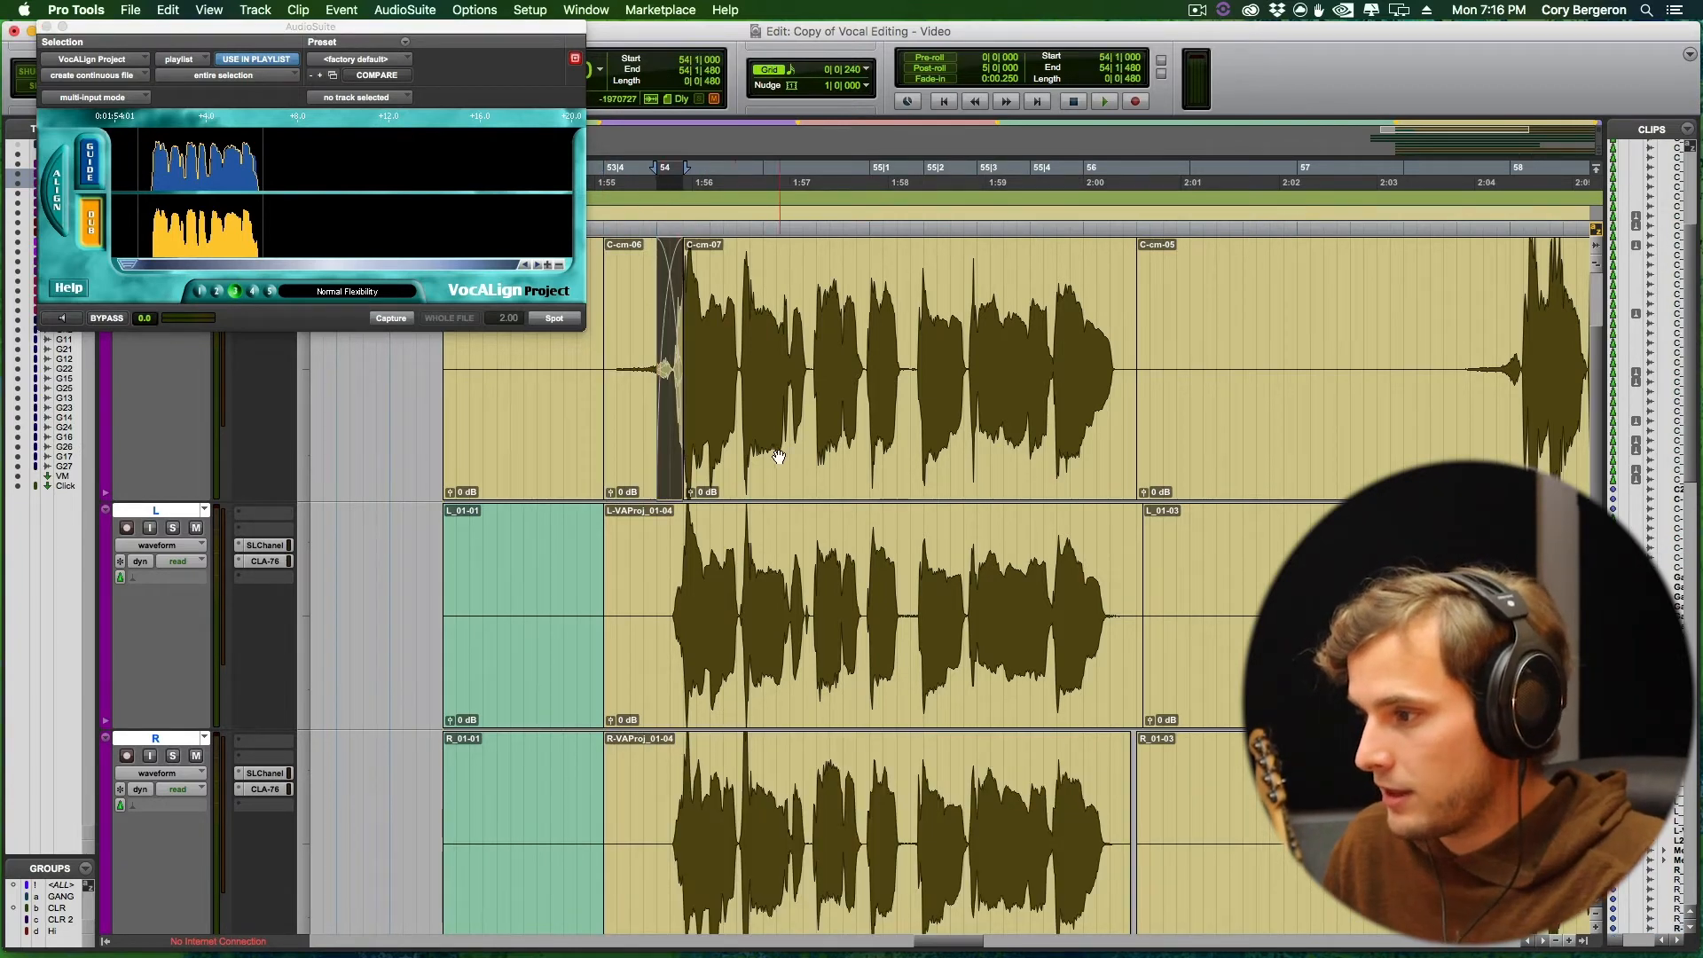
key("super+z")
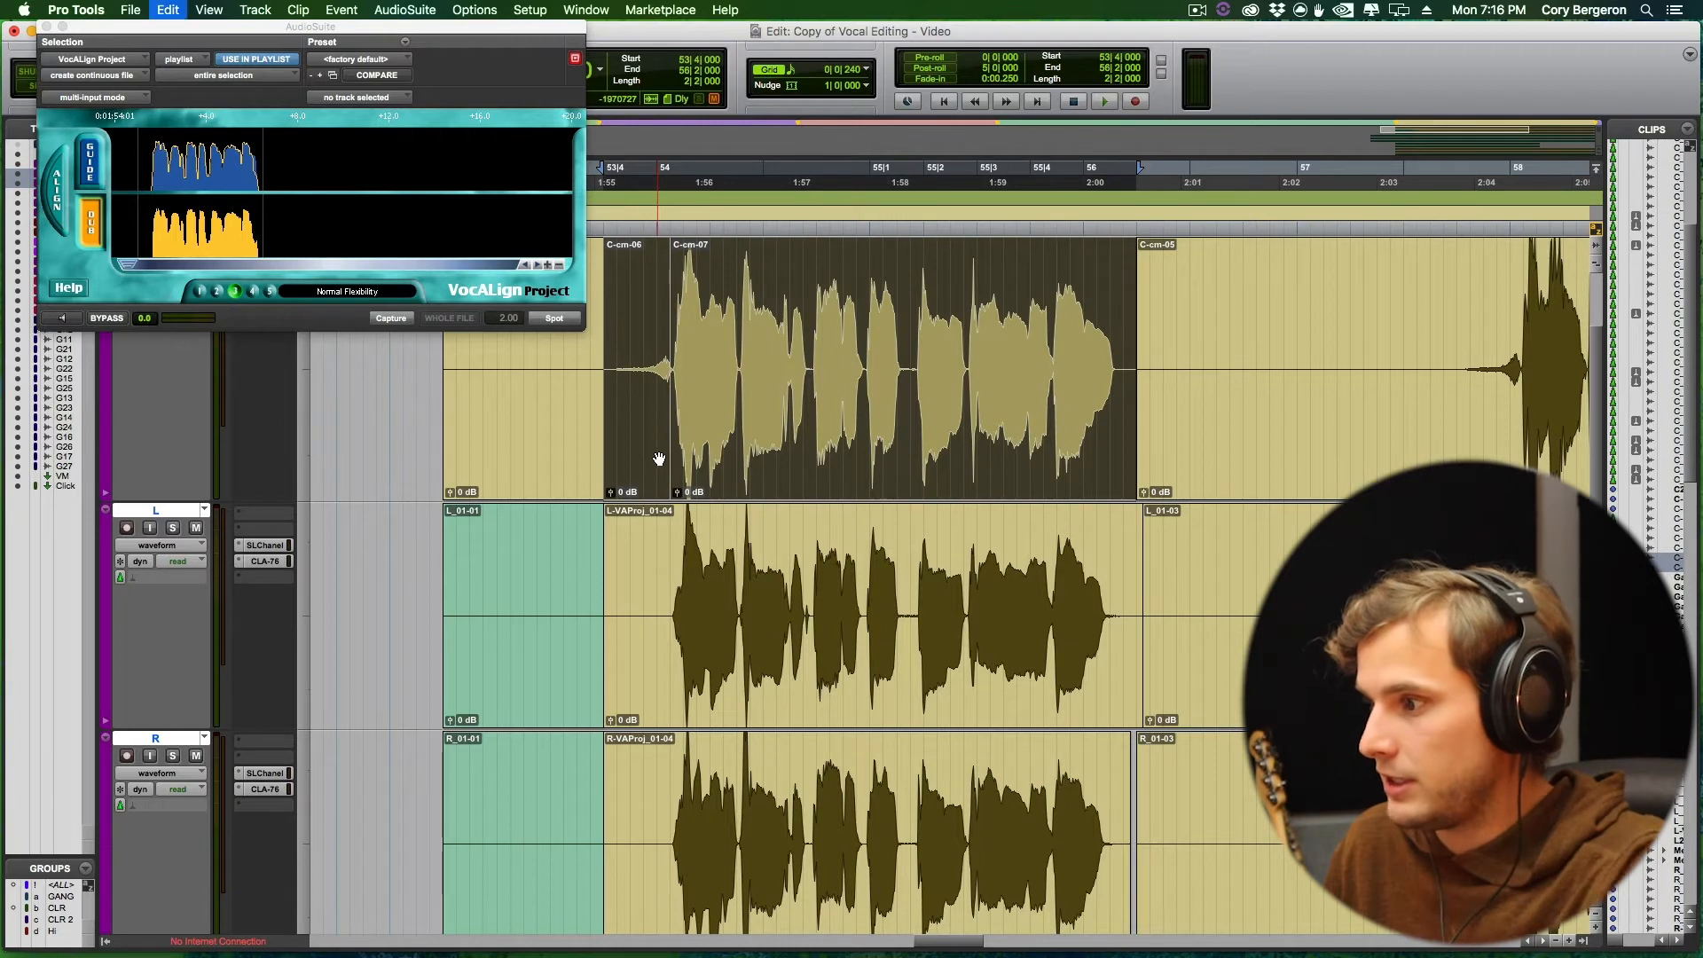
key("alt+shift+3")
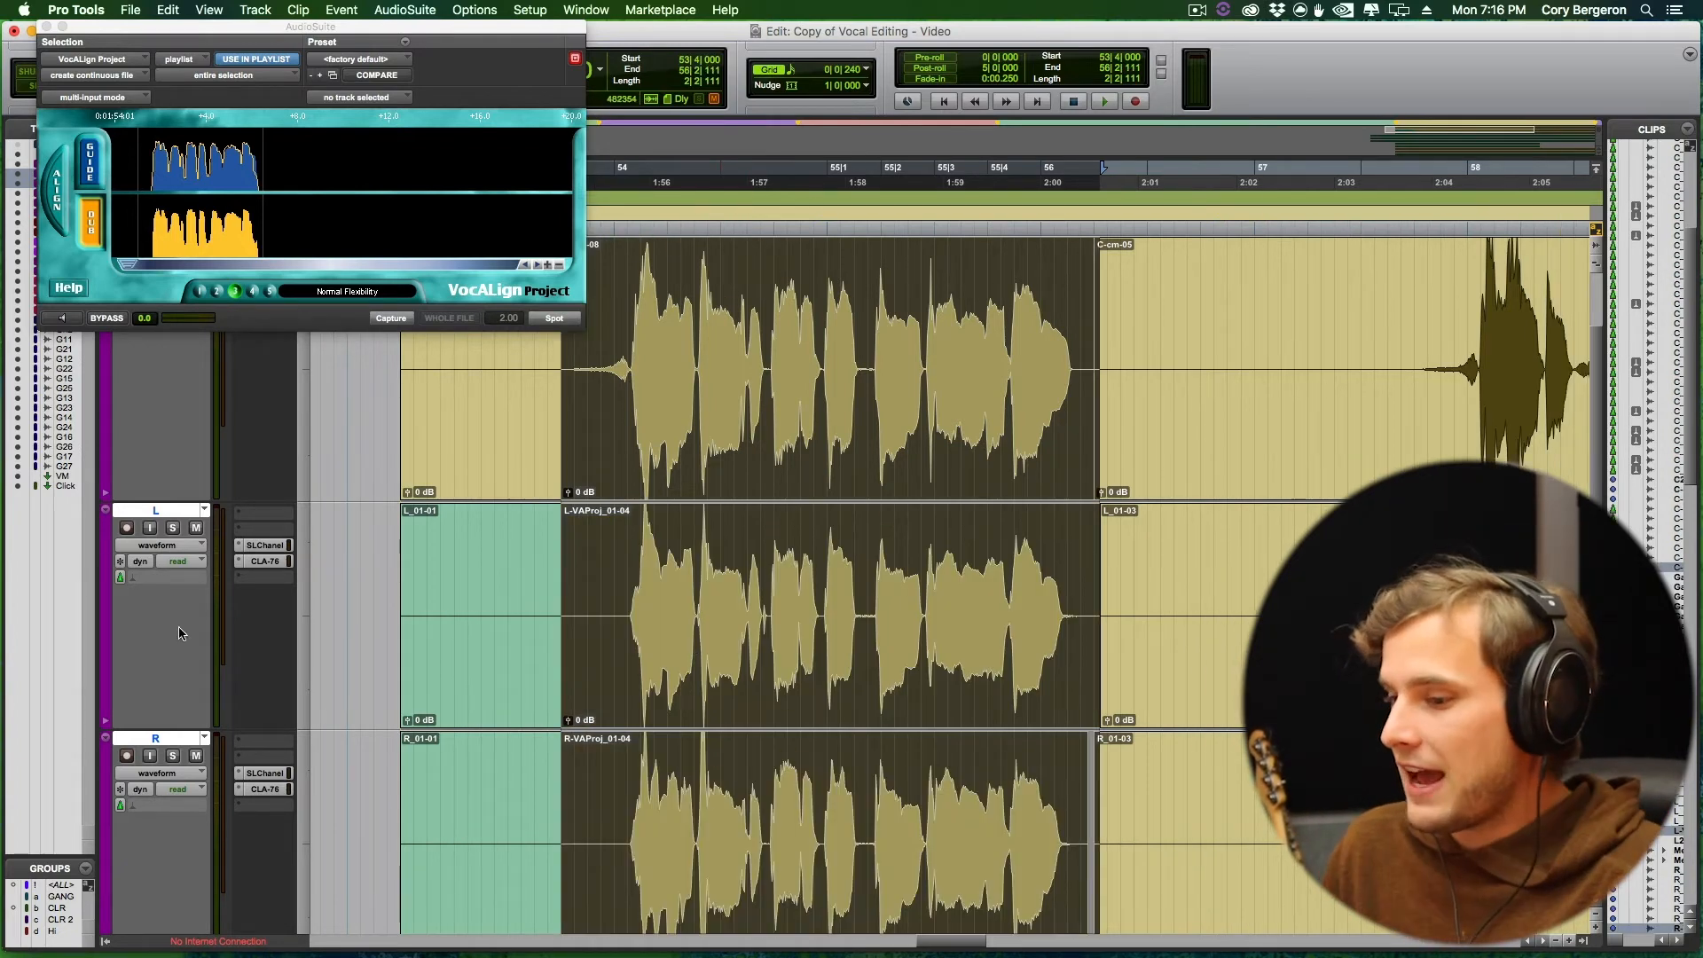
Play the aligned first phrase with tracks L and R soloed, checking their channels in the Mix window.
key("space")
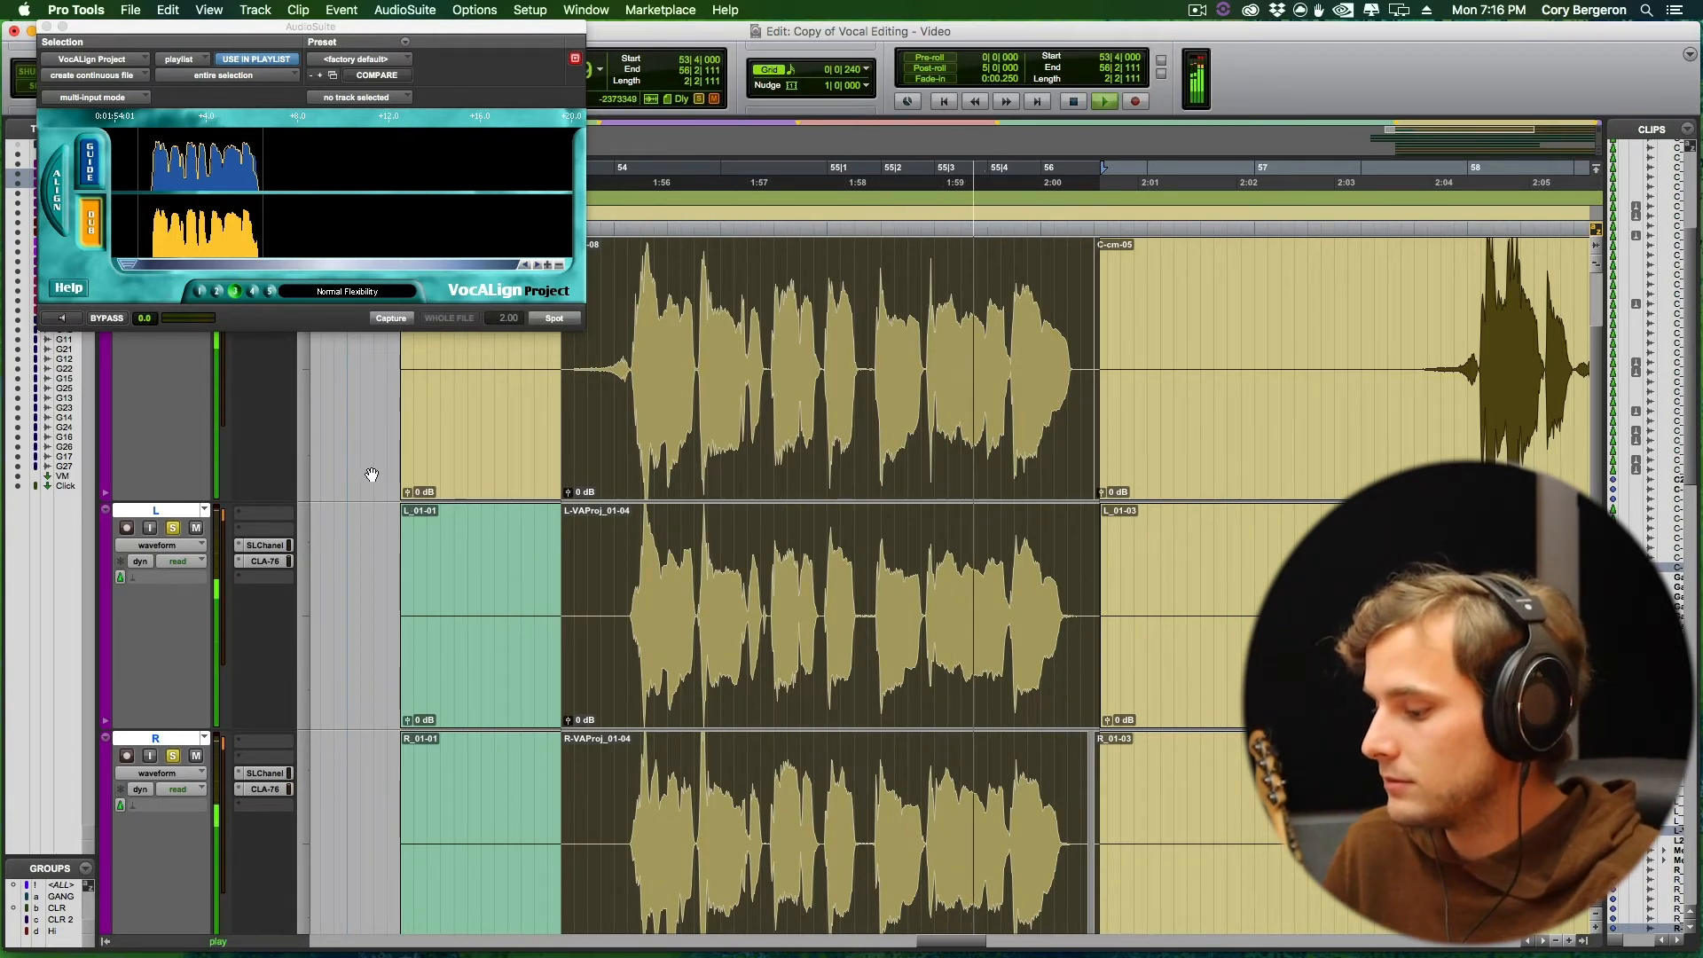
key("super+equal")
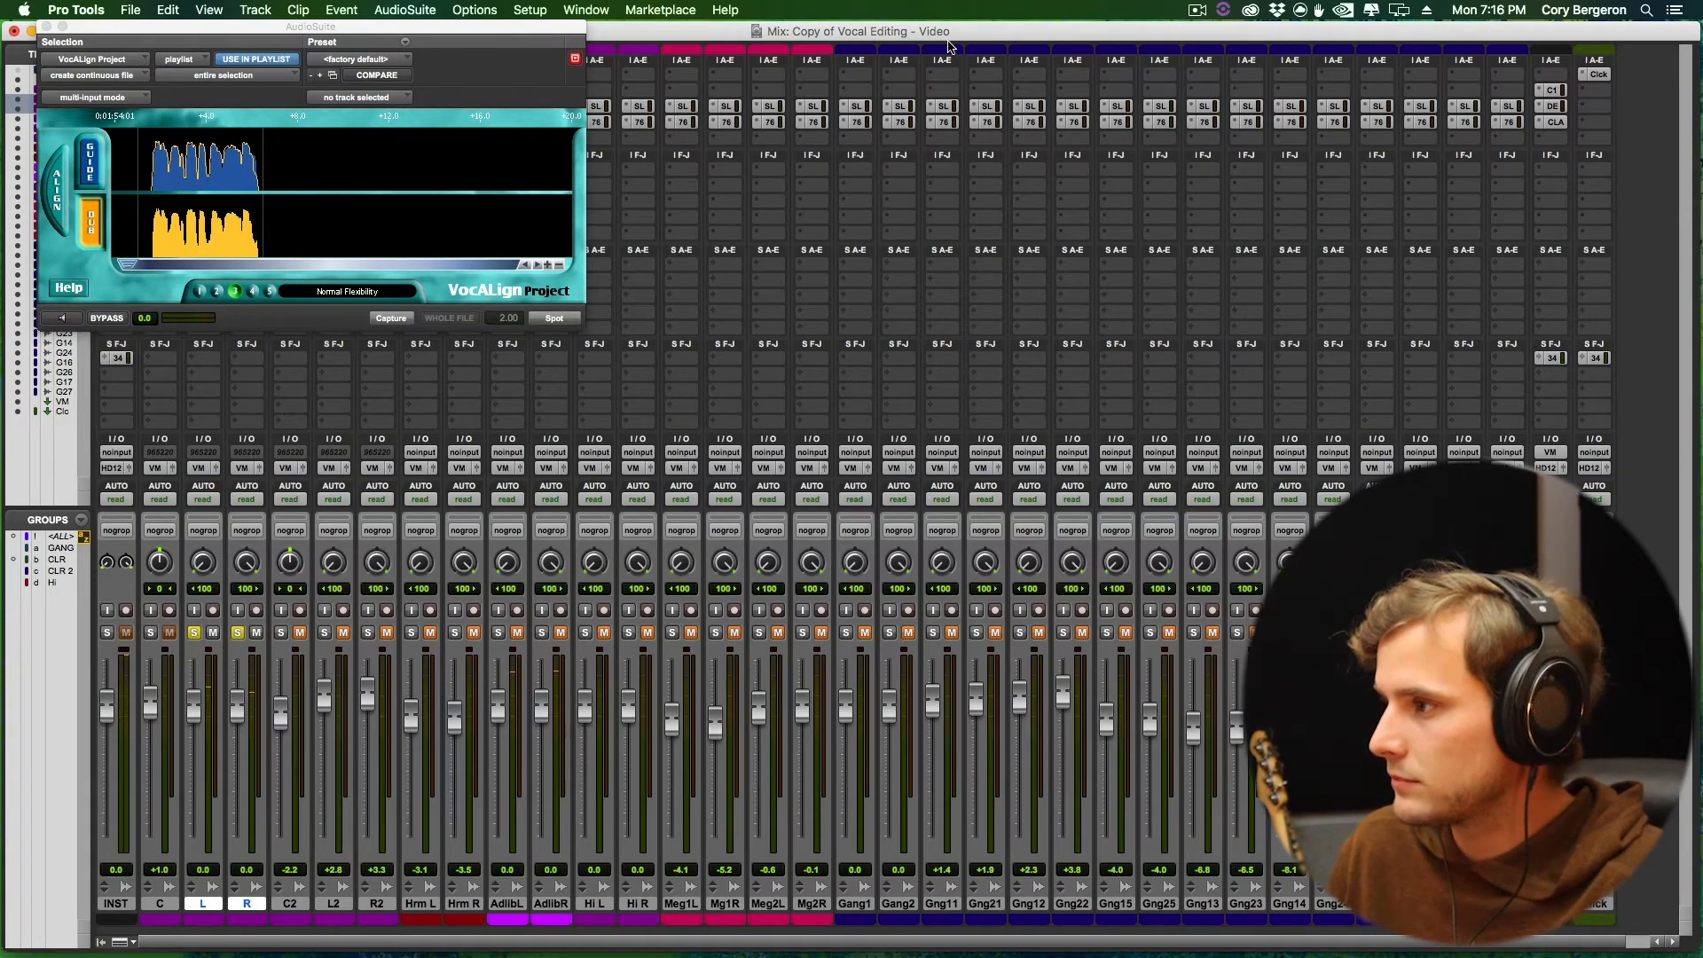
key("super+equal")
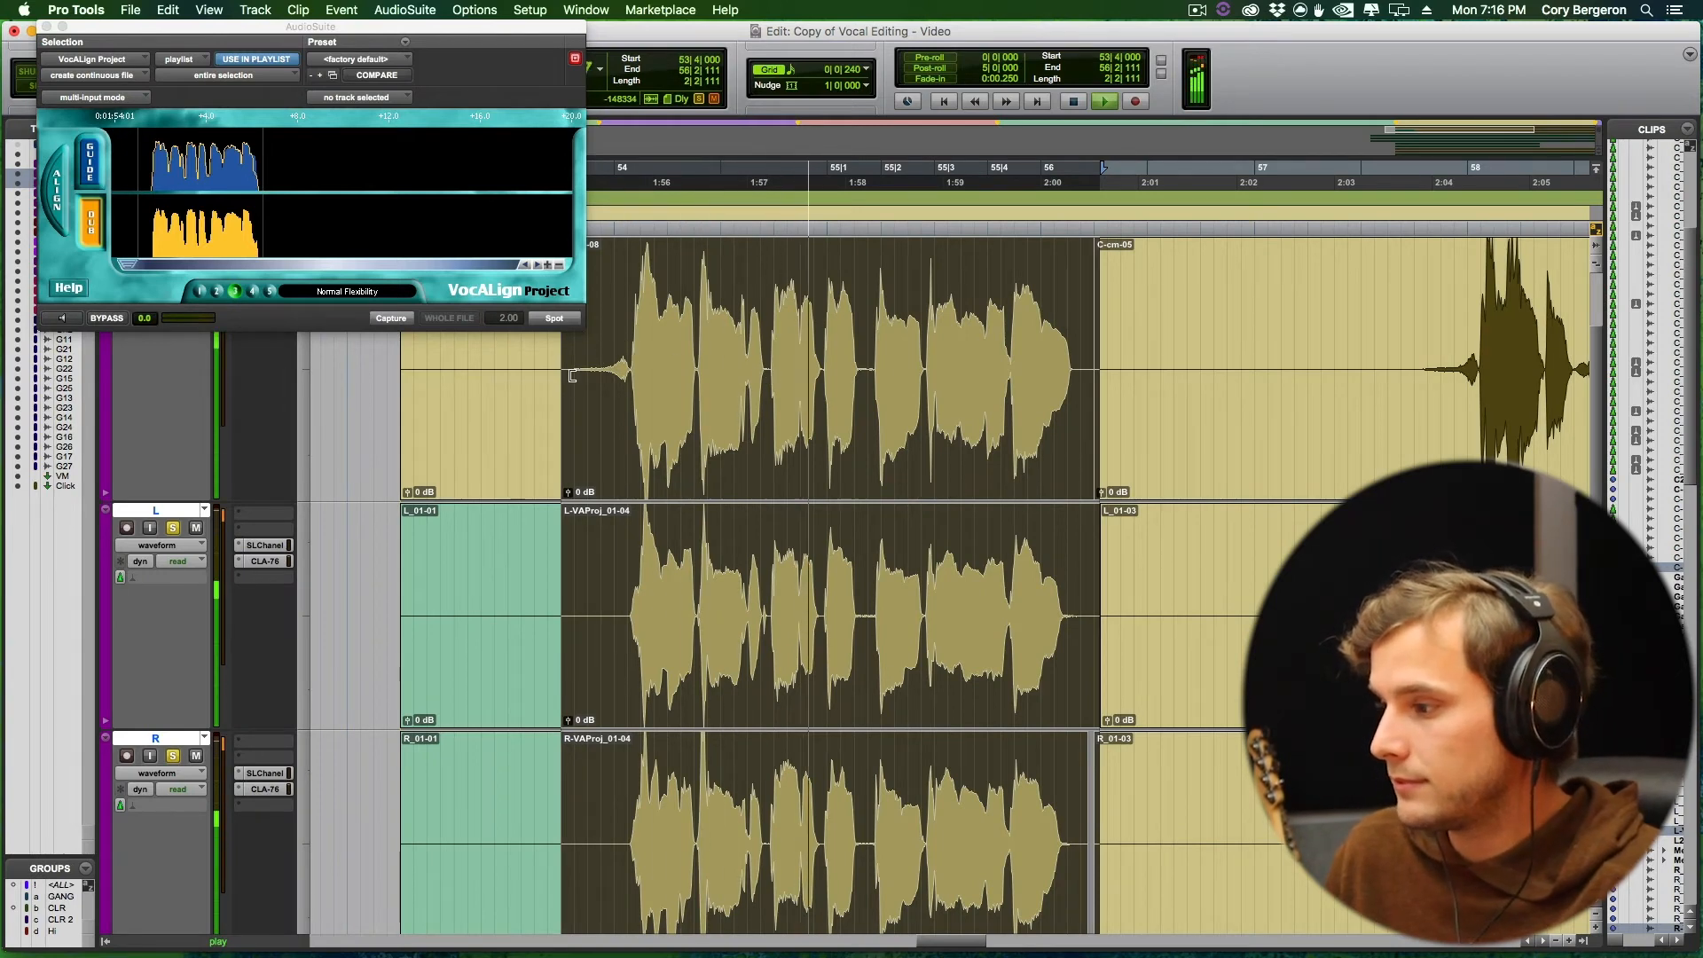
scroll(564, 359, "right", 1)
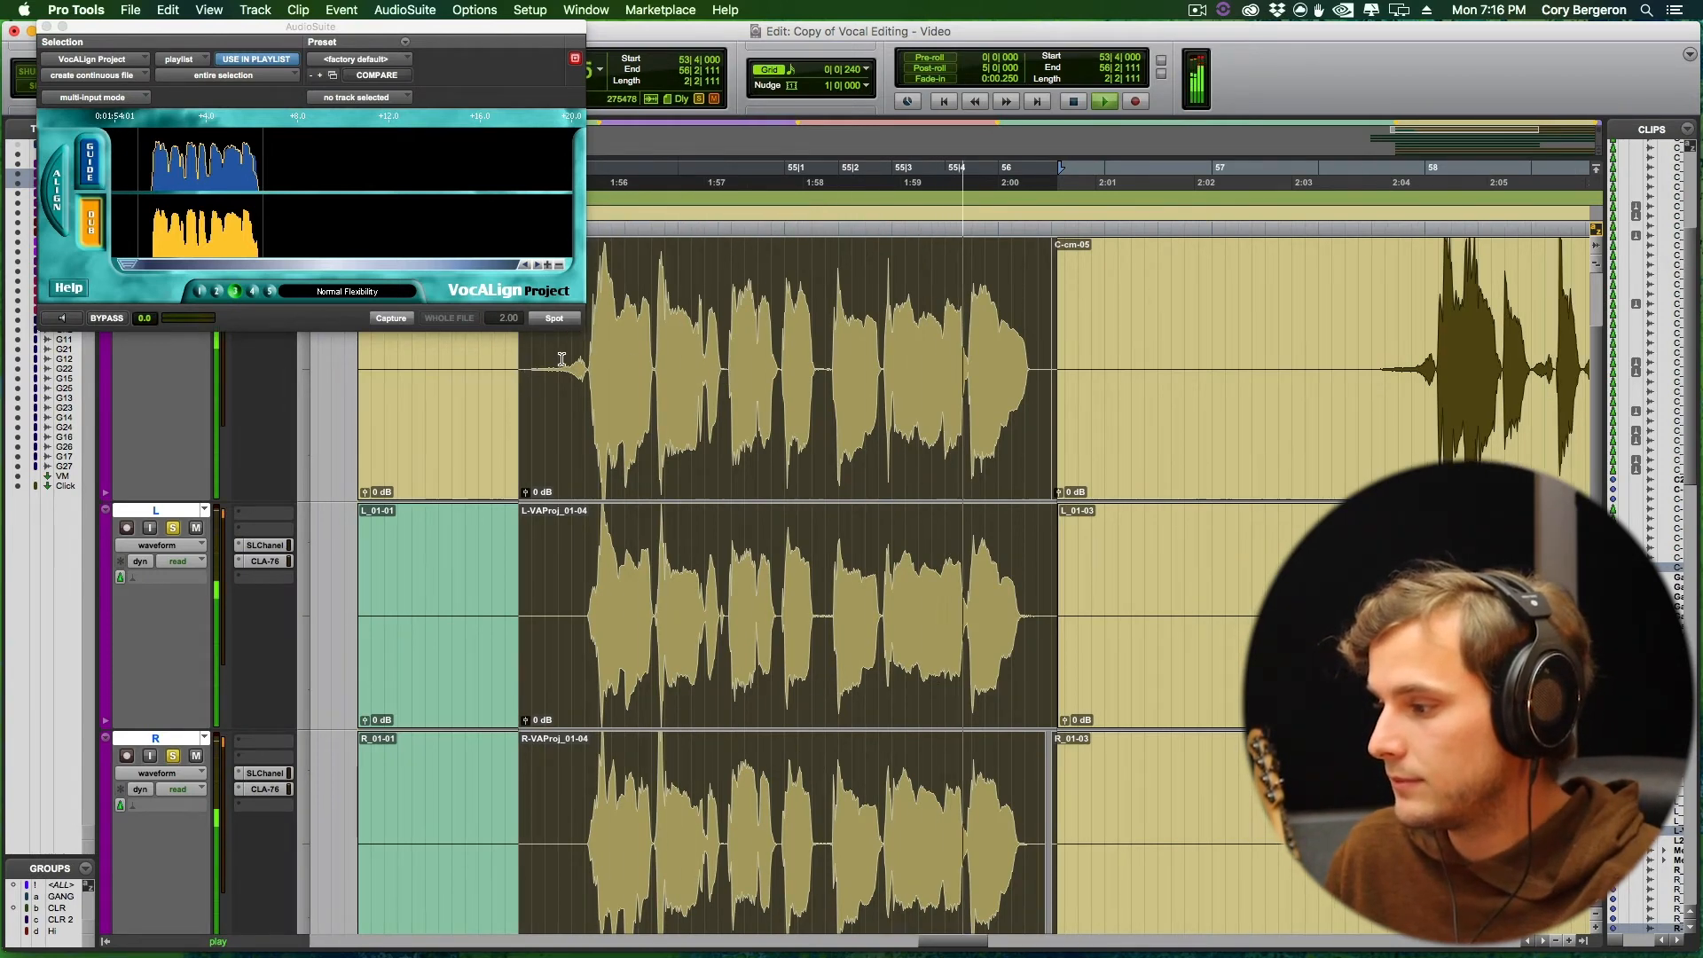
key("space")
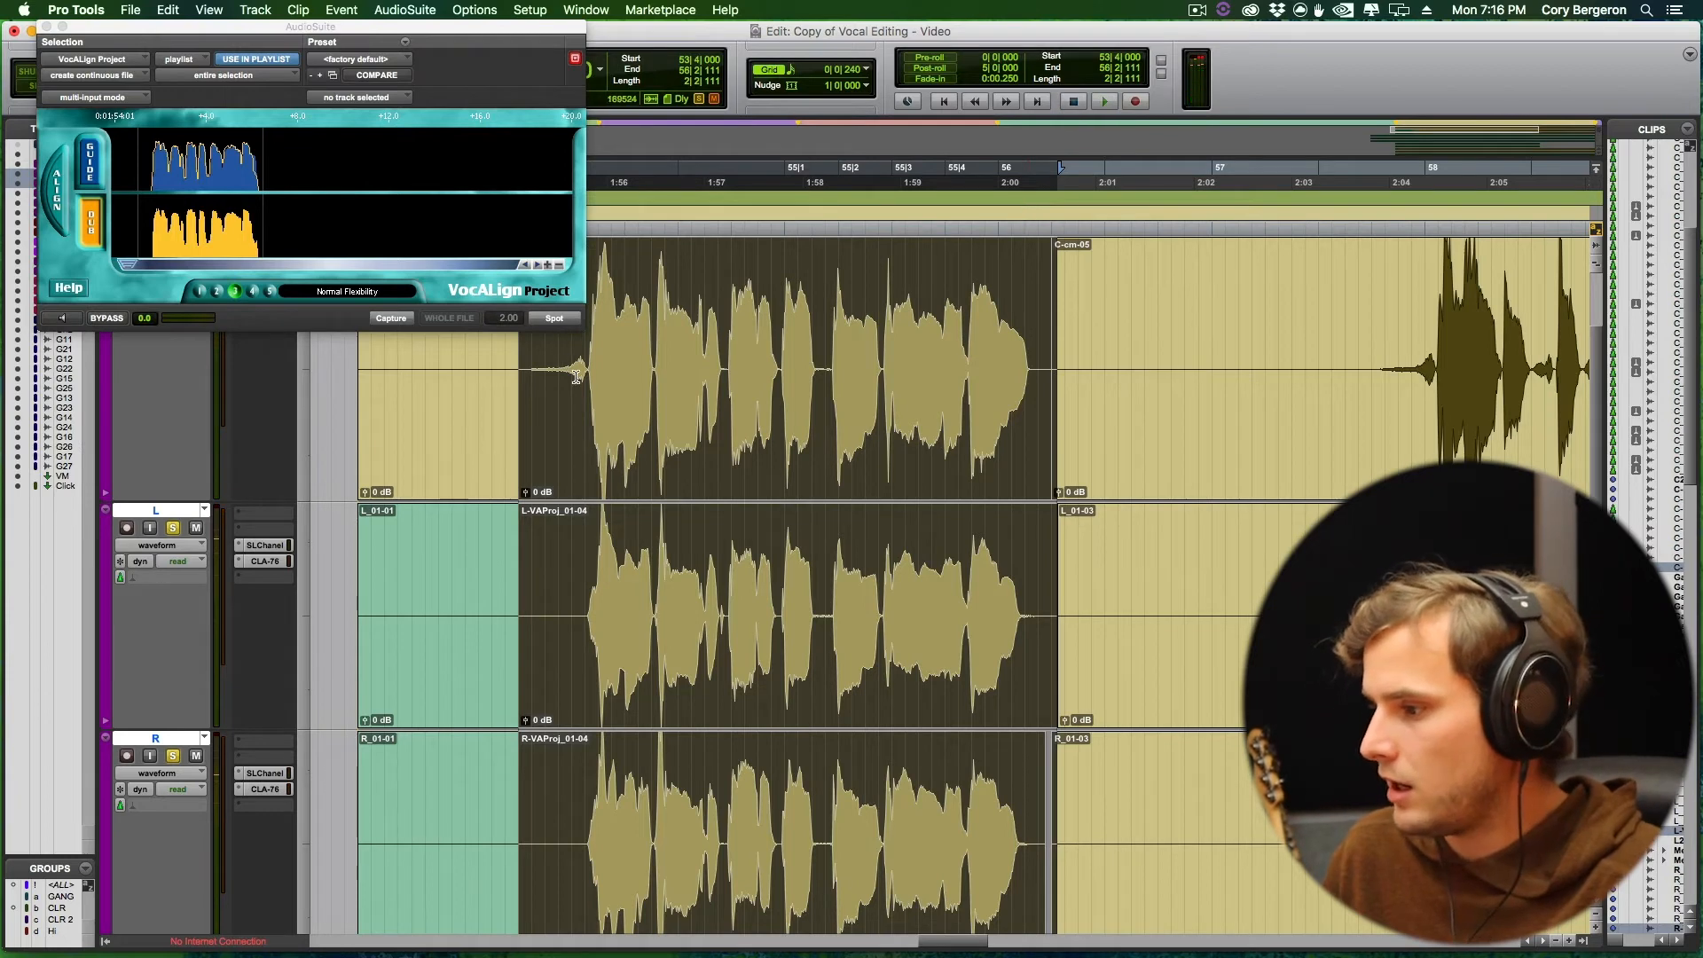
Undo back to before the VocALign renders on tracks L and R, and play the unaligned first phrase for comparison.
key("super+z")
key("super+z")
key("super+z")
key("super+z")
key("super+z")
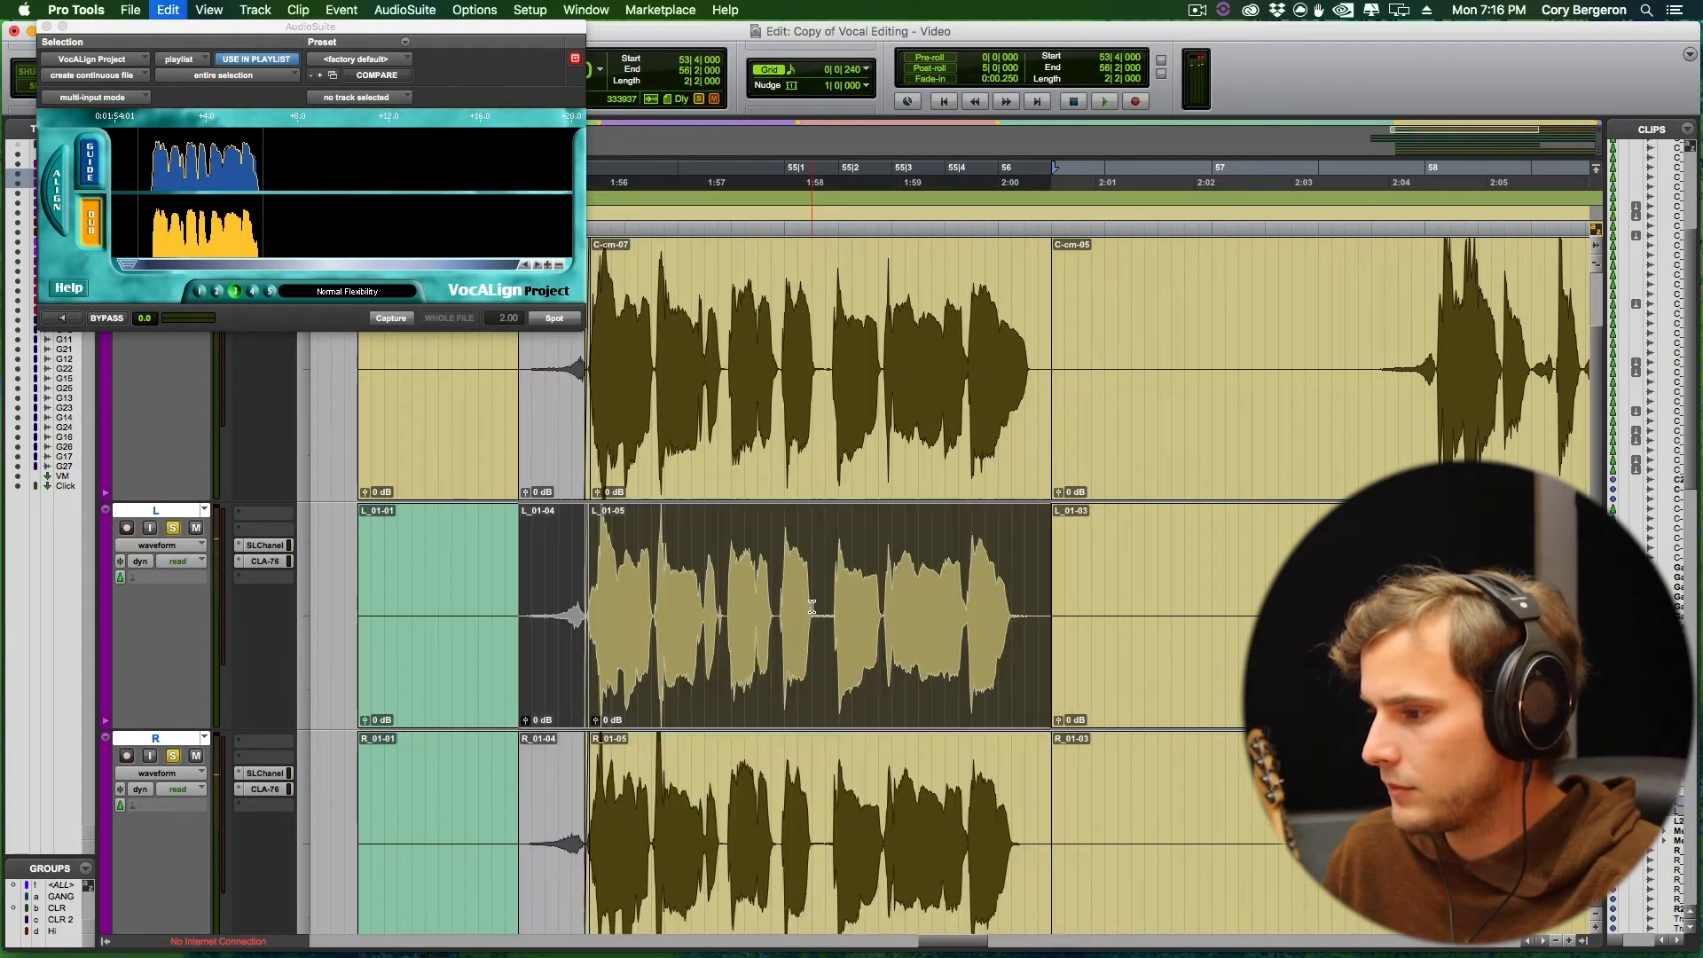
key("space")
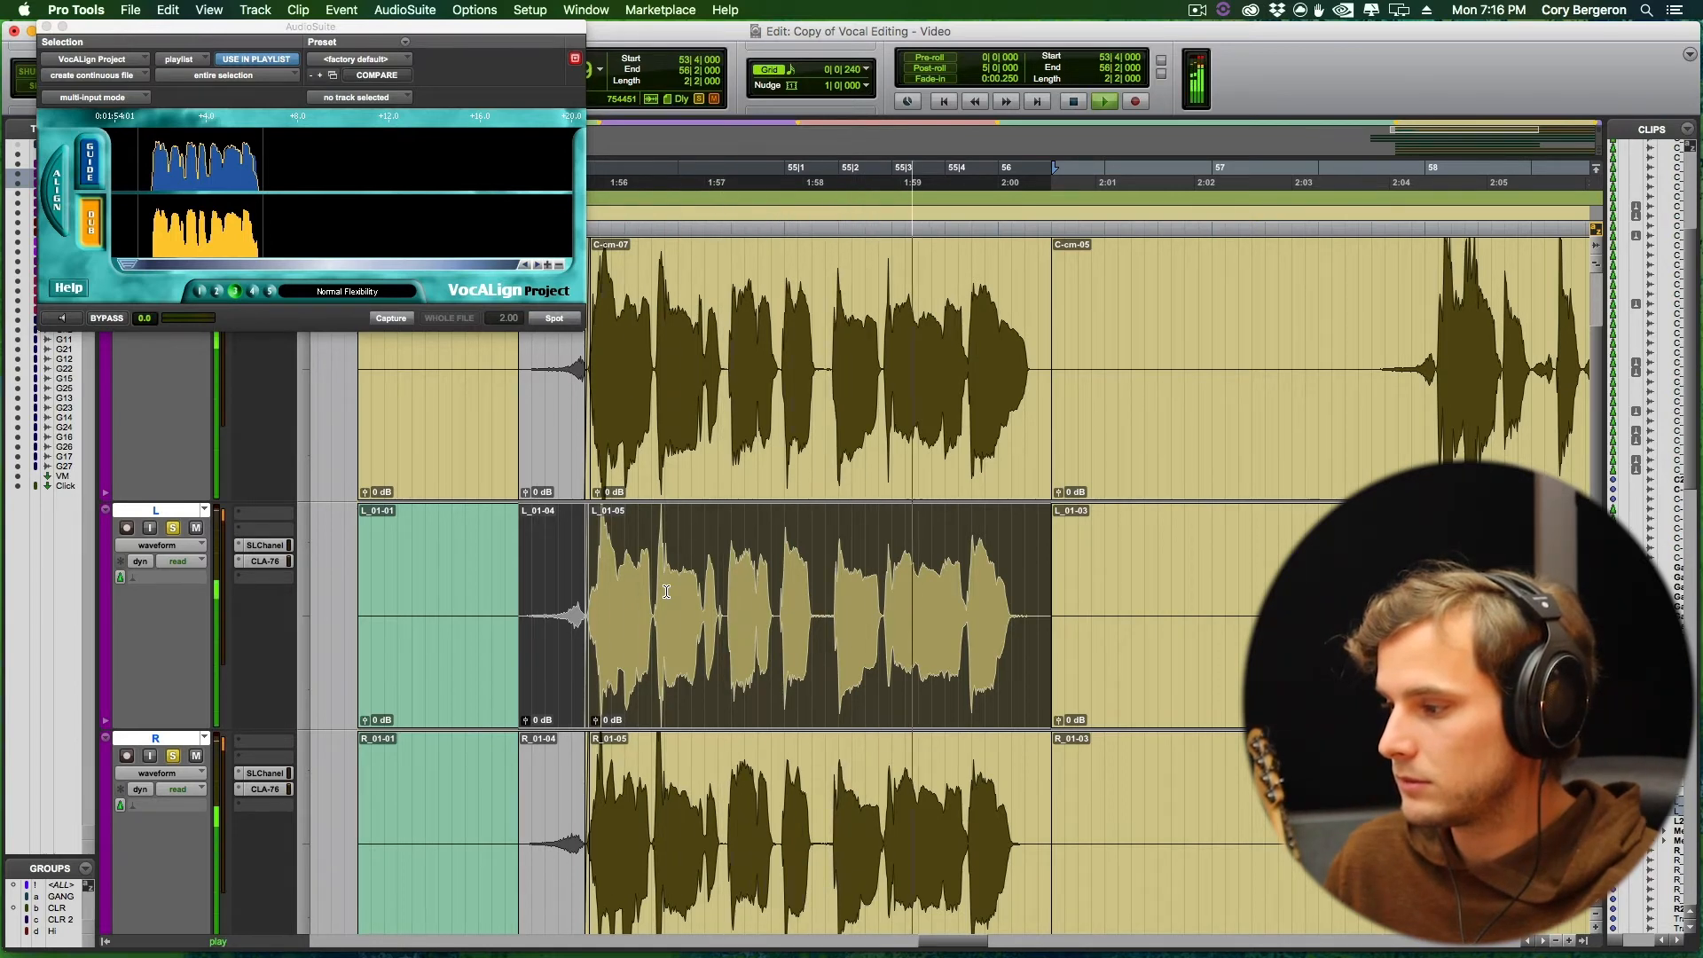
key("space")
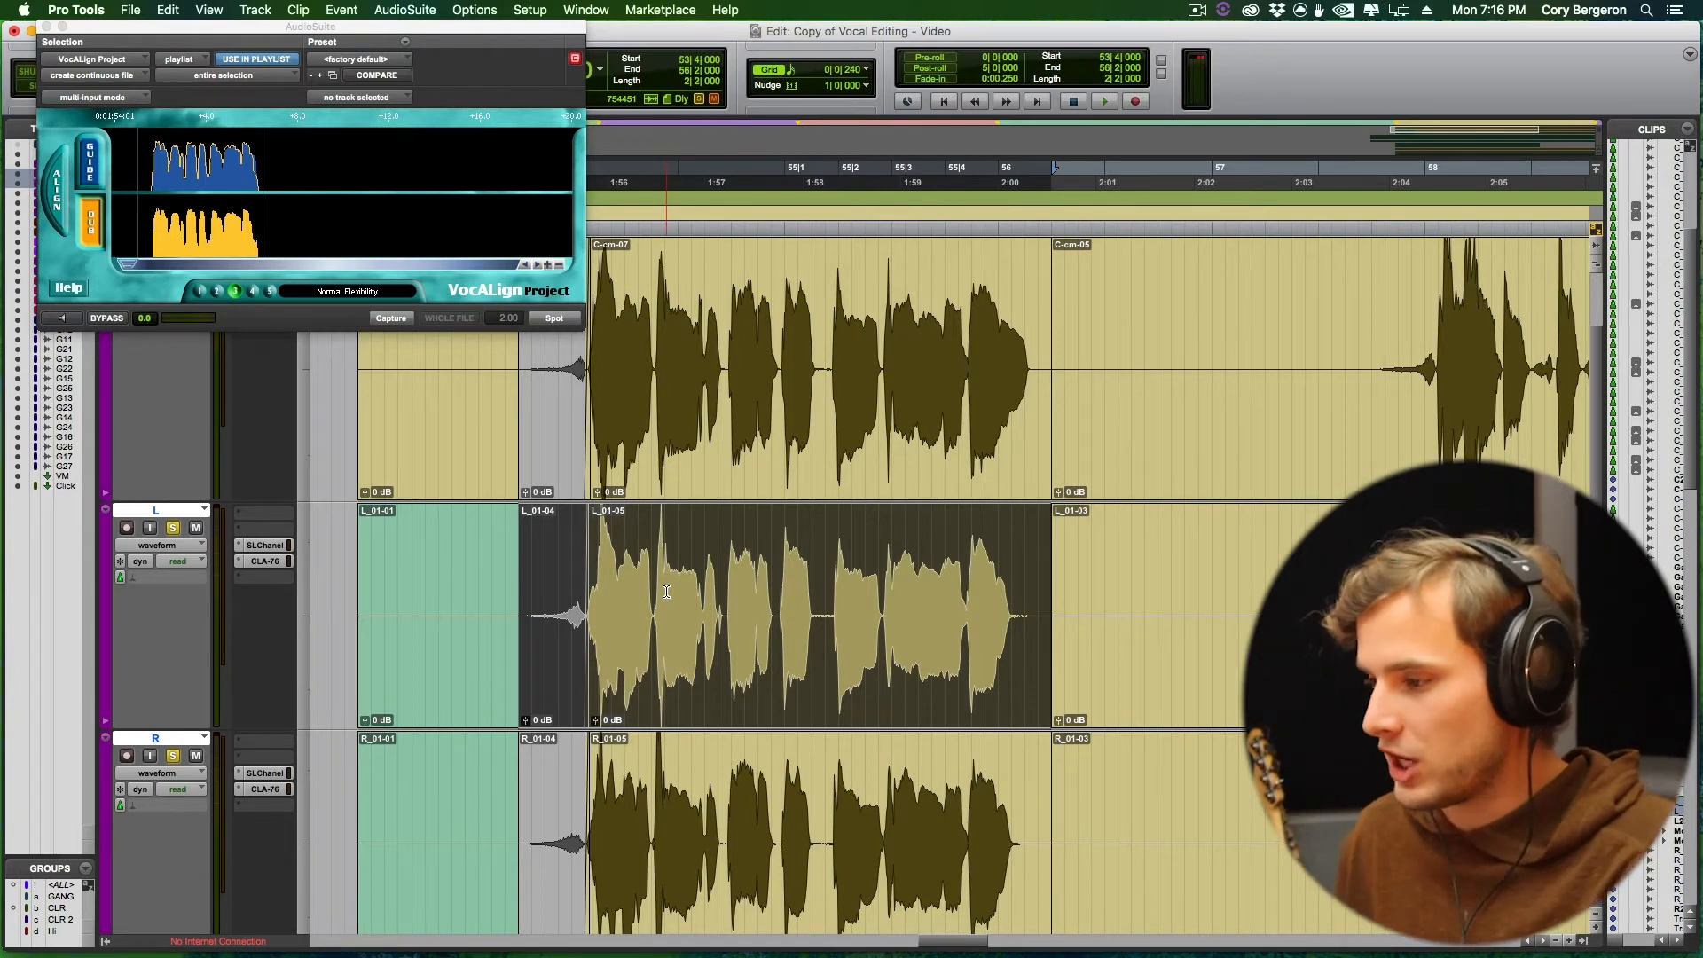
Redo the VocALign renders on tracks L and R, and play the aligned first phrase.
key("super+shift+z")
key("super+shift+z")
left_click(632, 666)
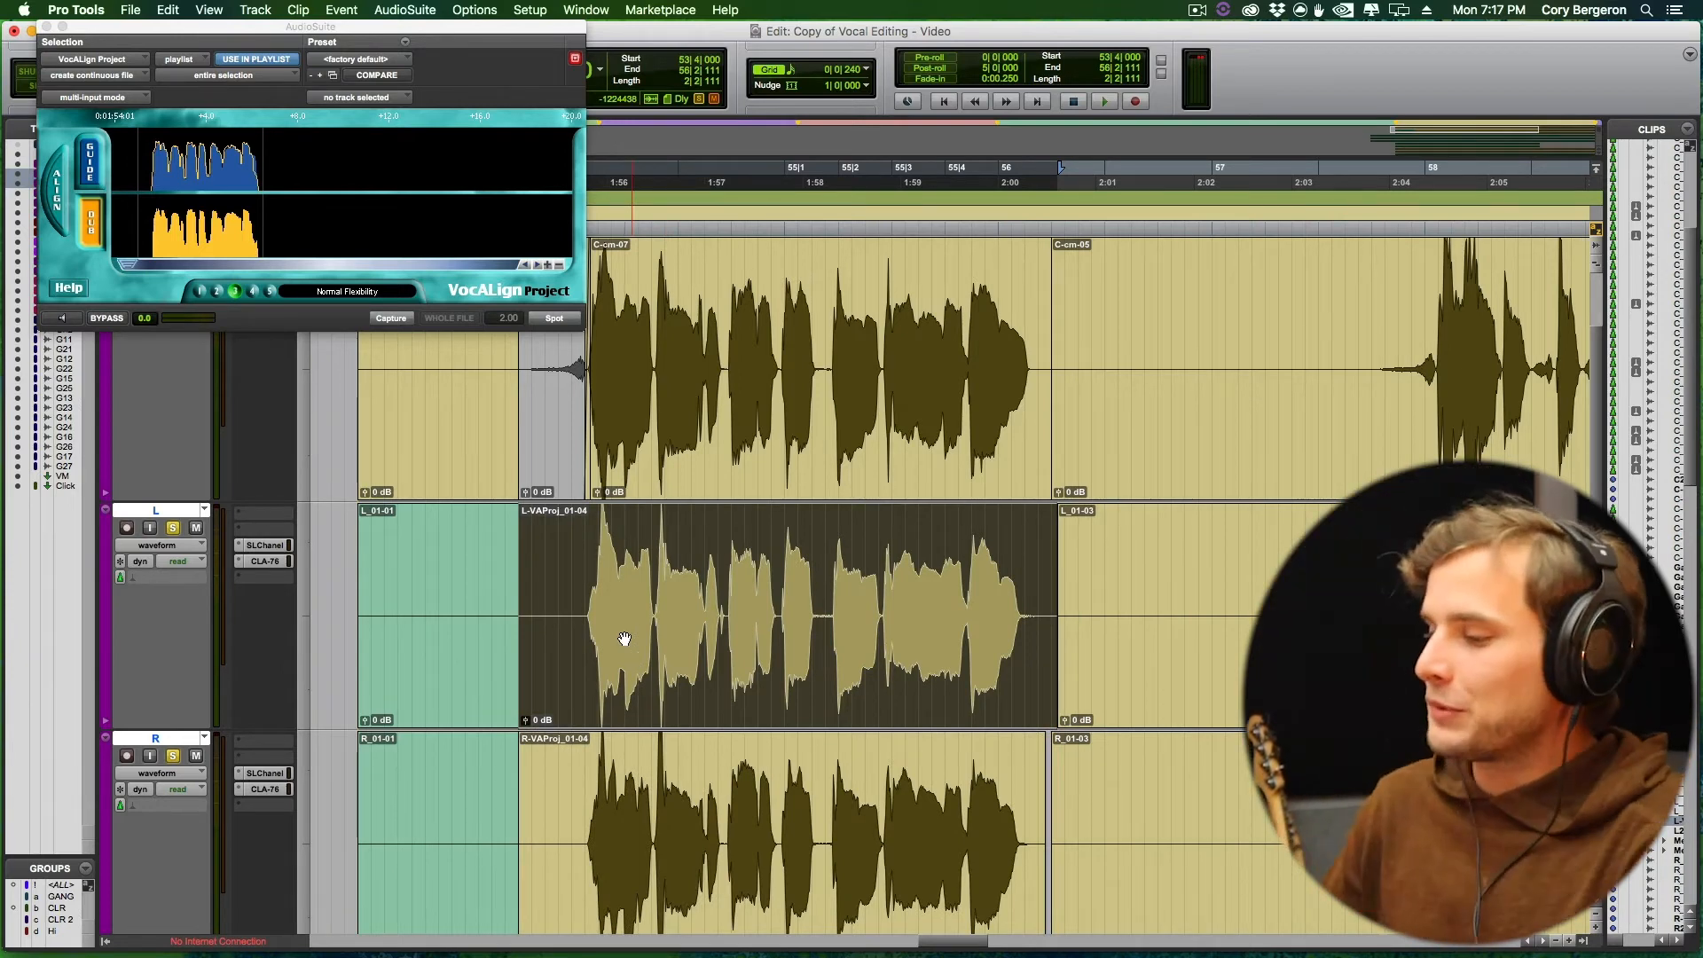
key("space")
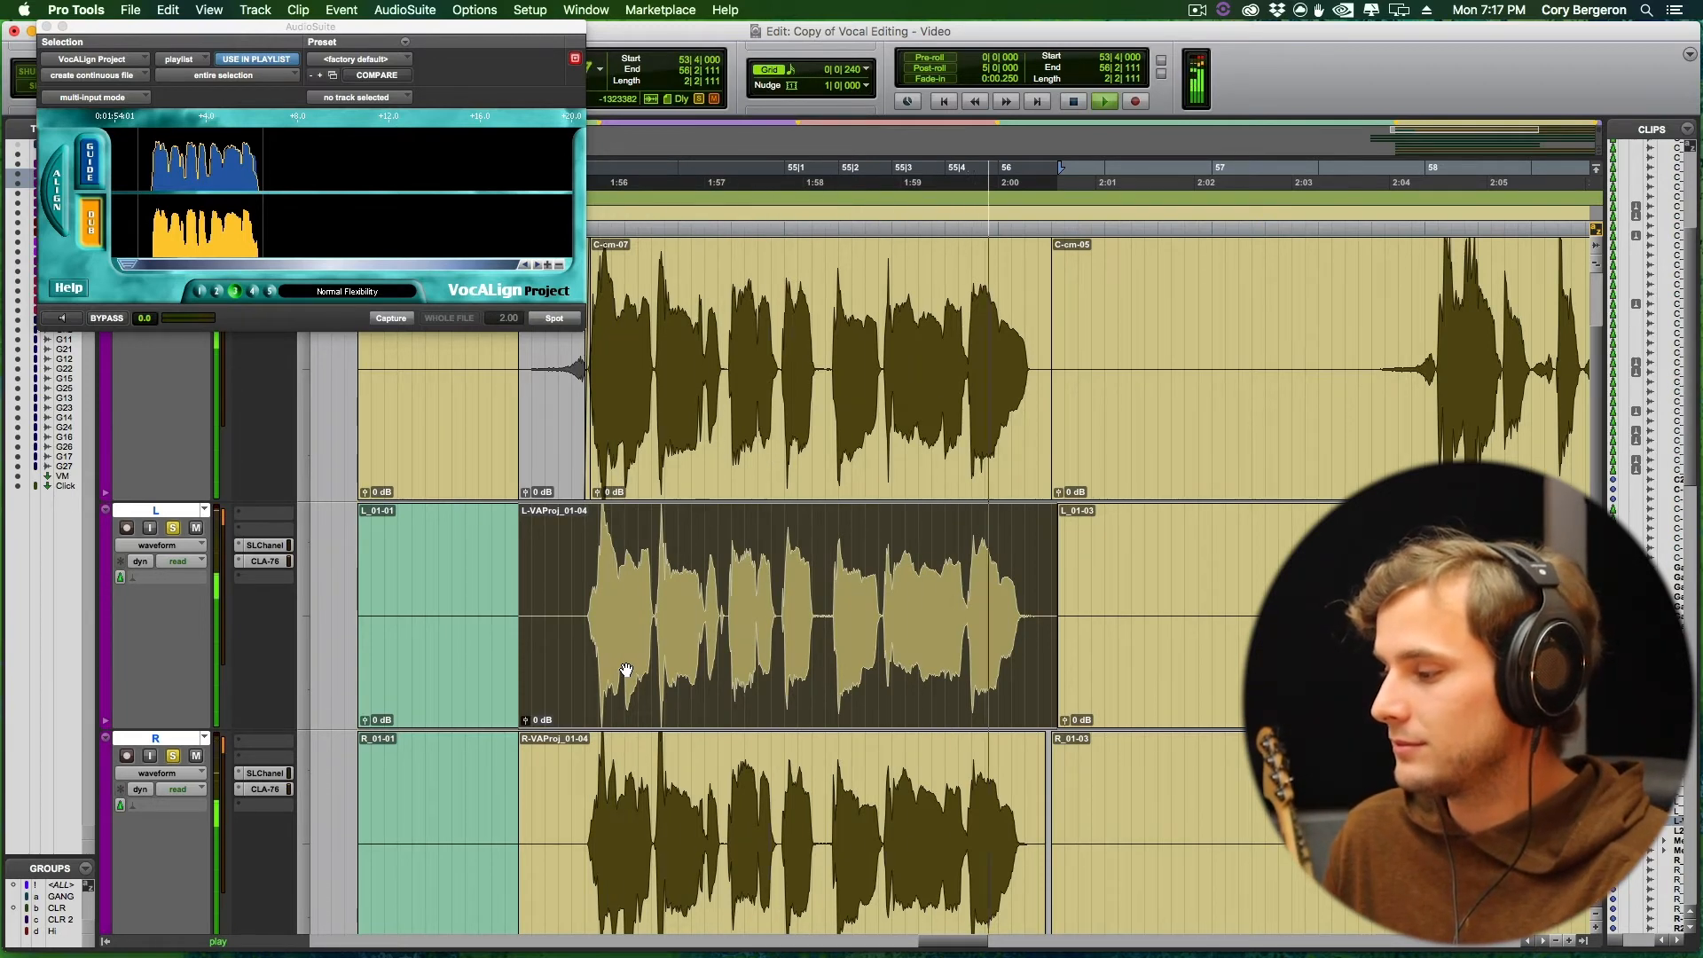
key("space")
Move the VocALign window off the edit tools, and split tracks C, L and R at 57|3|000 ahead of the second phrase.
scroll(484, 465, "right", 3)
left_click(769, 612)
key("t")
key("t")
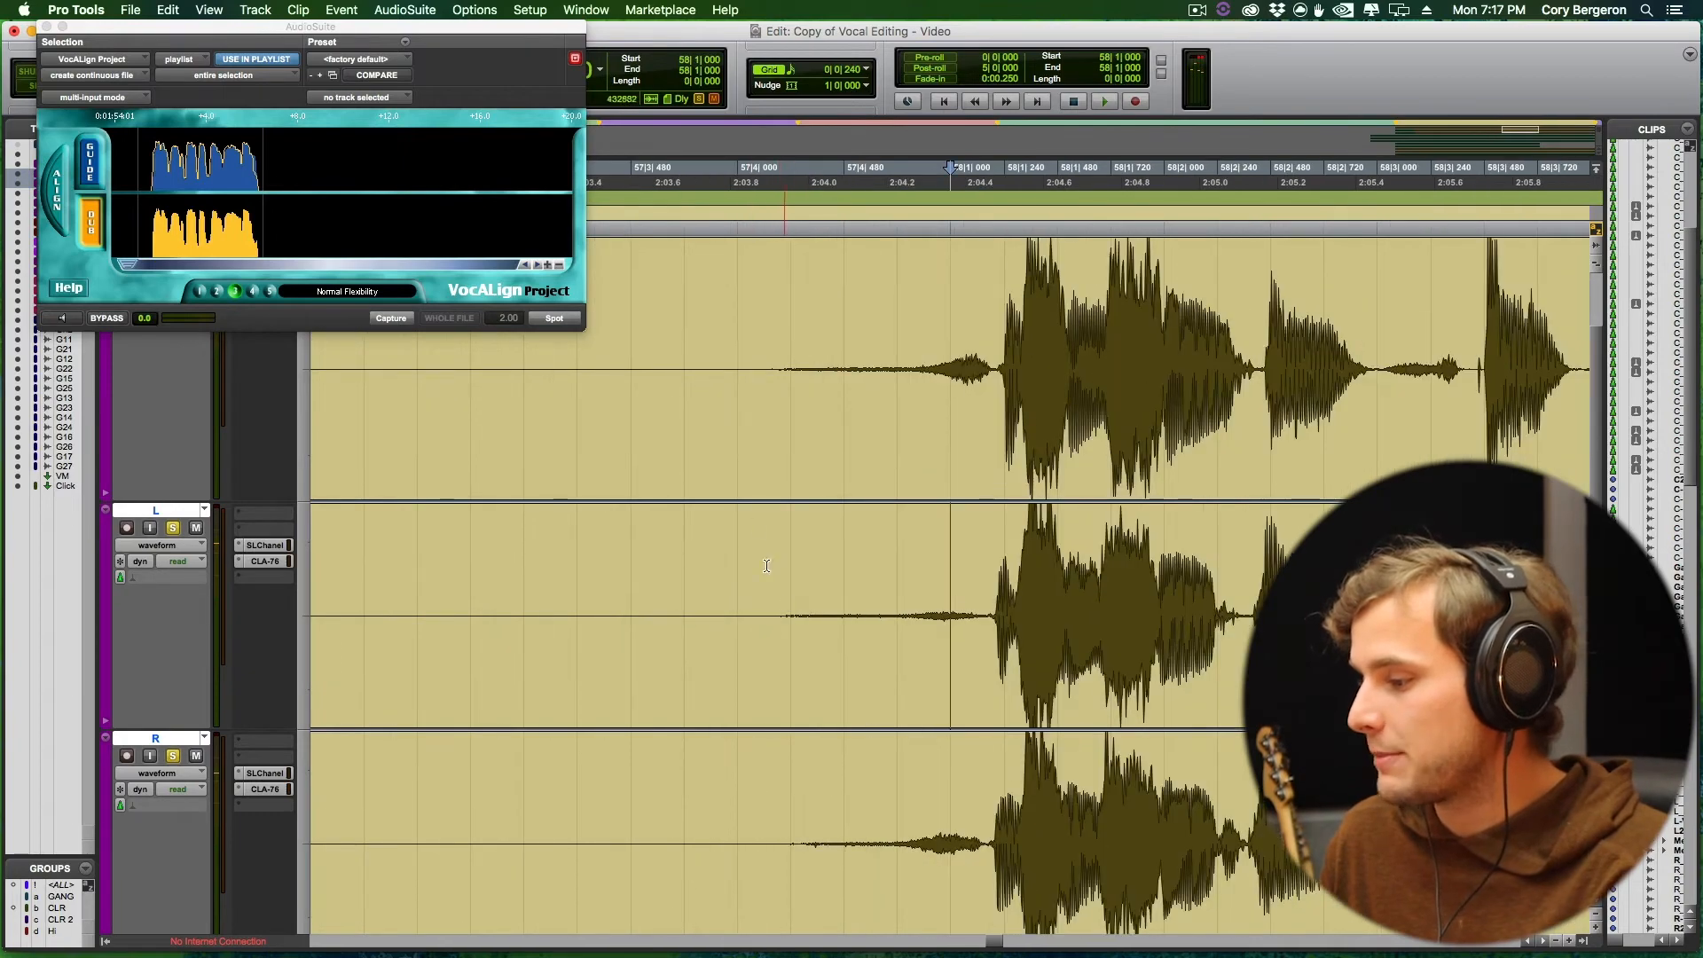
key("r")
left_click_drag(333, 34, 310, 114)
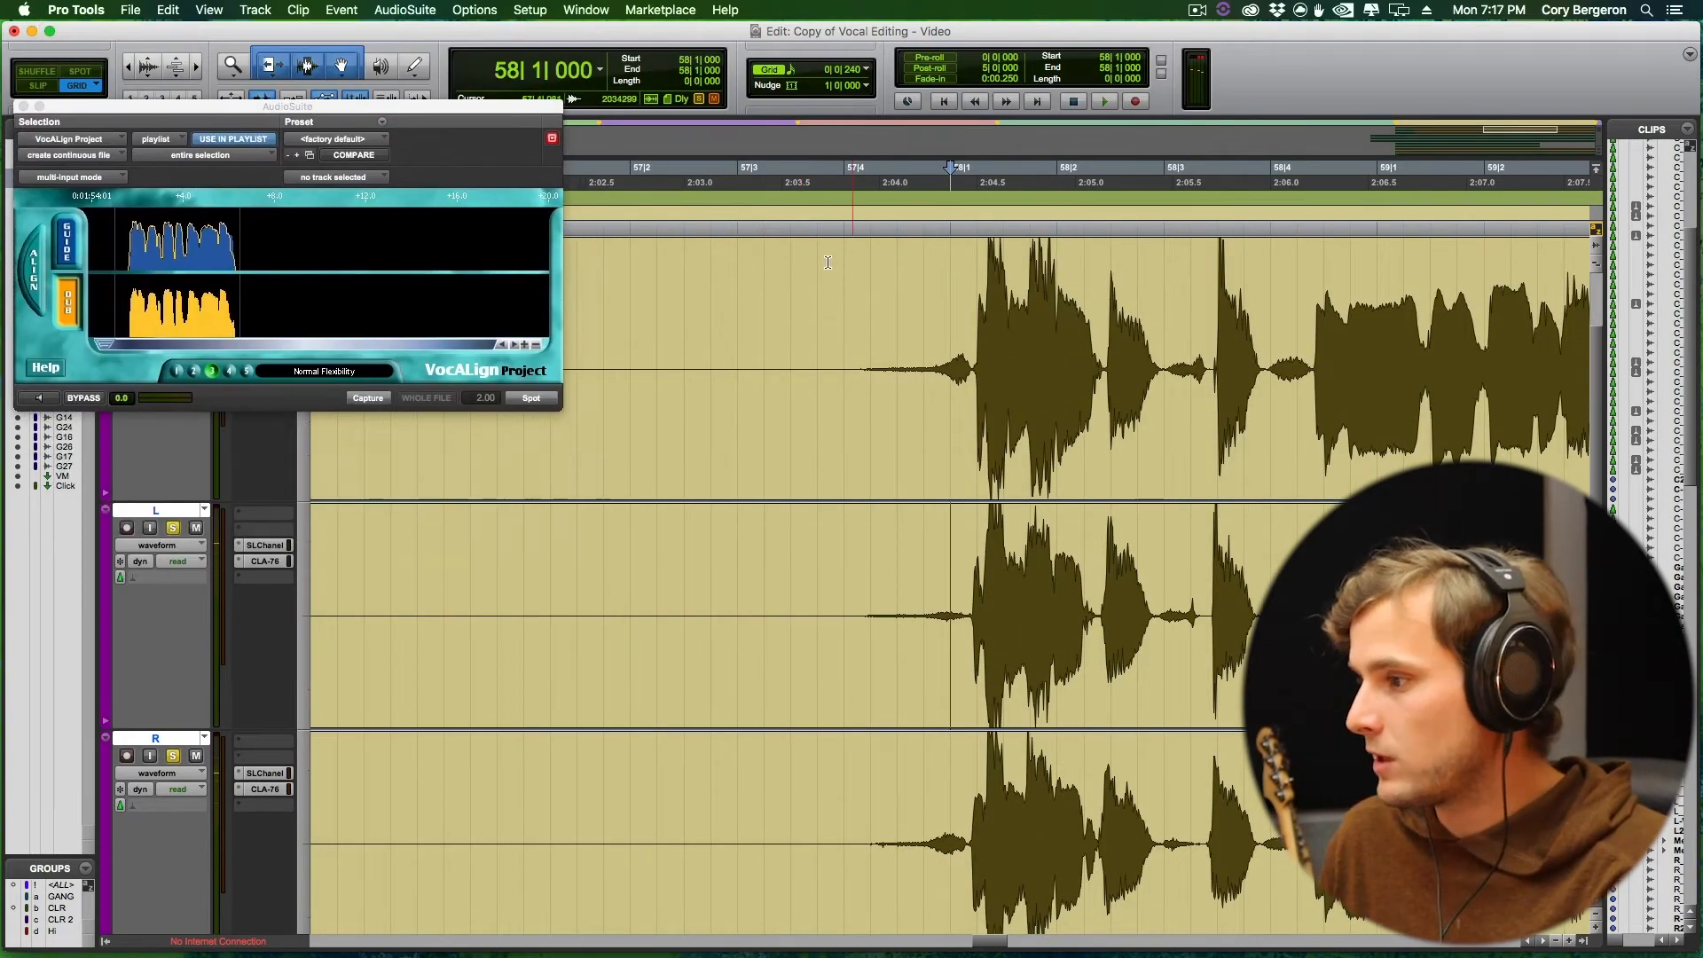
left_click(739, 332)
key("b")
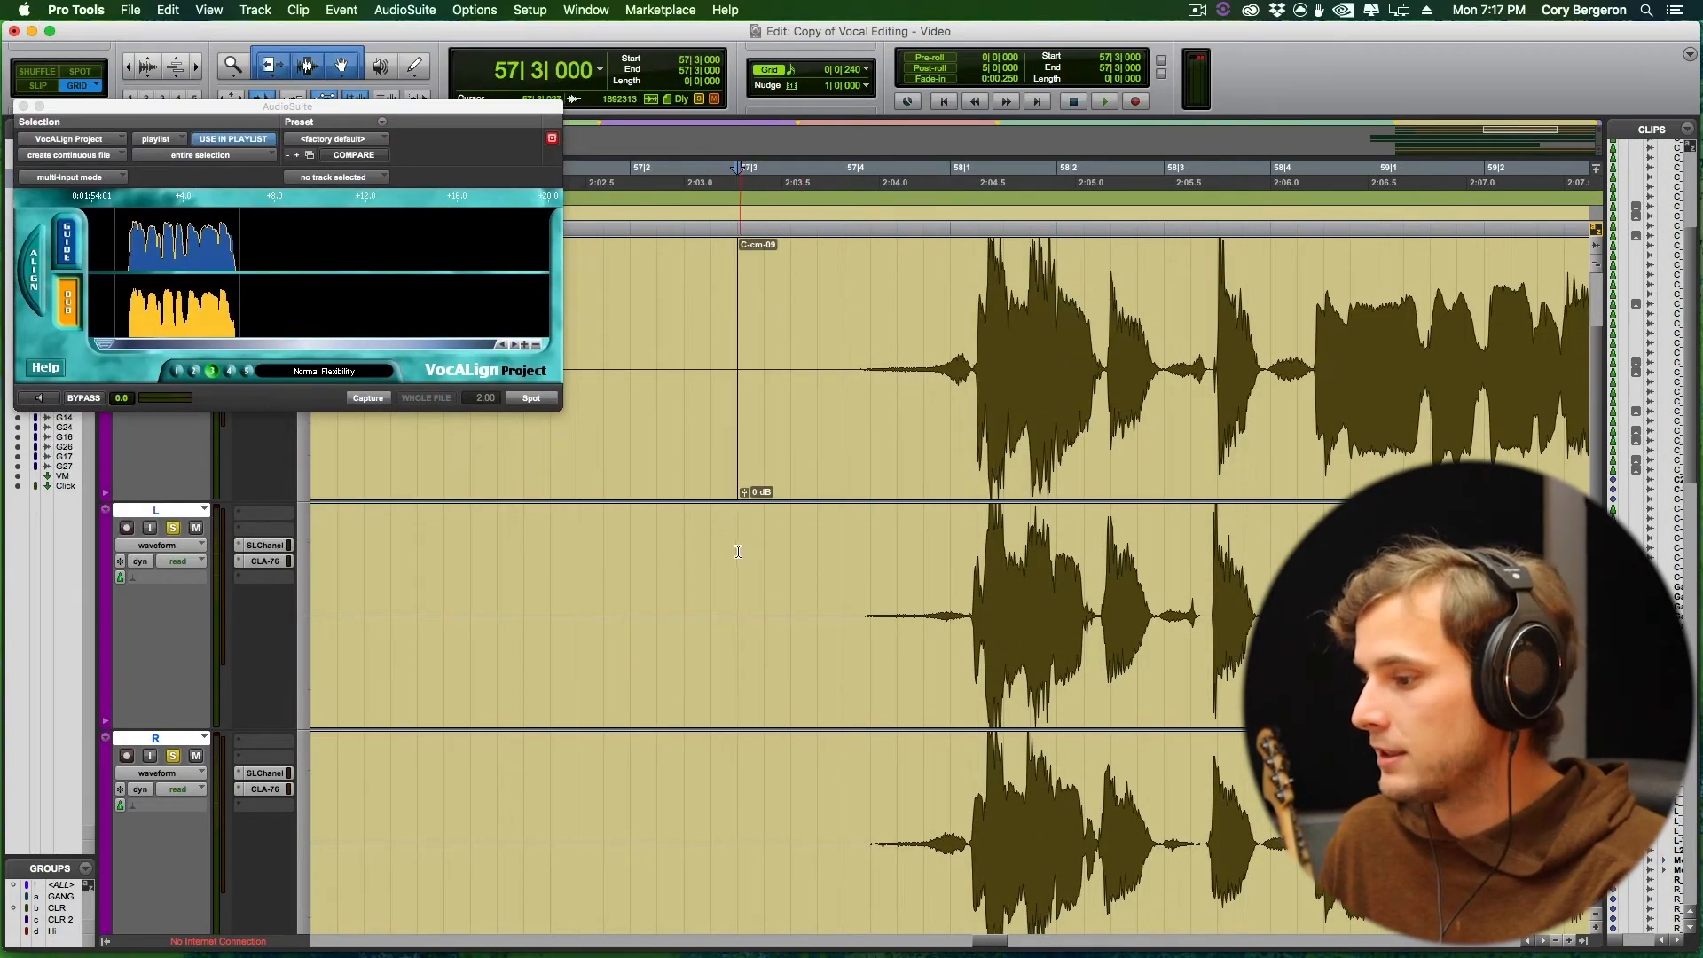
left_click(736, 576)
key("b")
left_click(738, 794)
key("b")
Split tracks C, L and R at 60|2|000, just after the second phrase ends.
key("r")
scroll(888, 658, "right", 1)
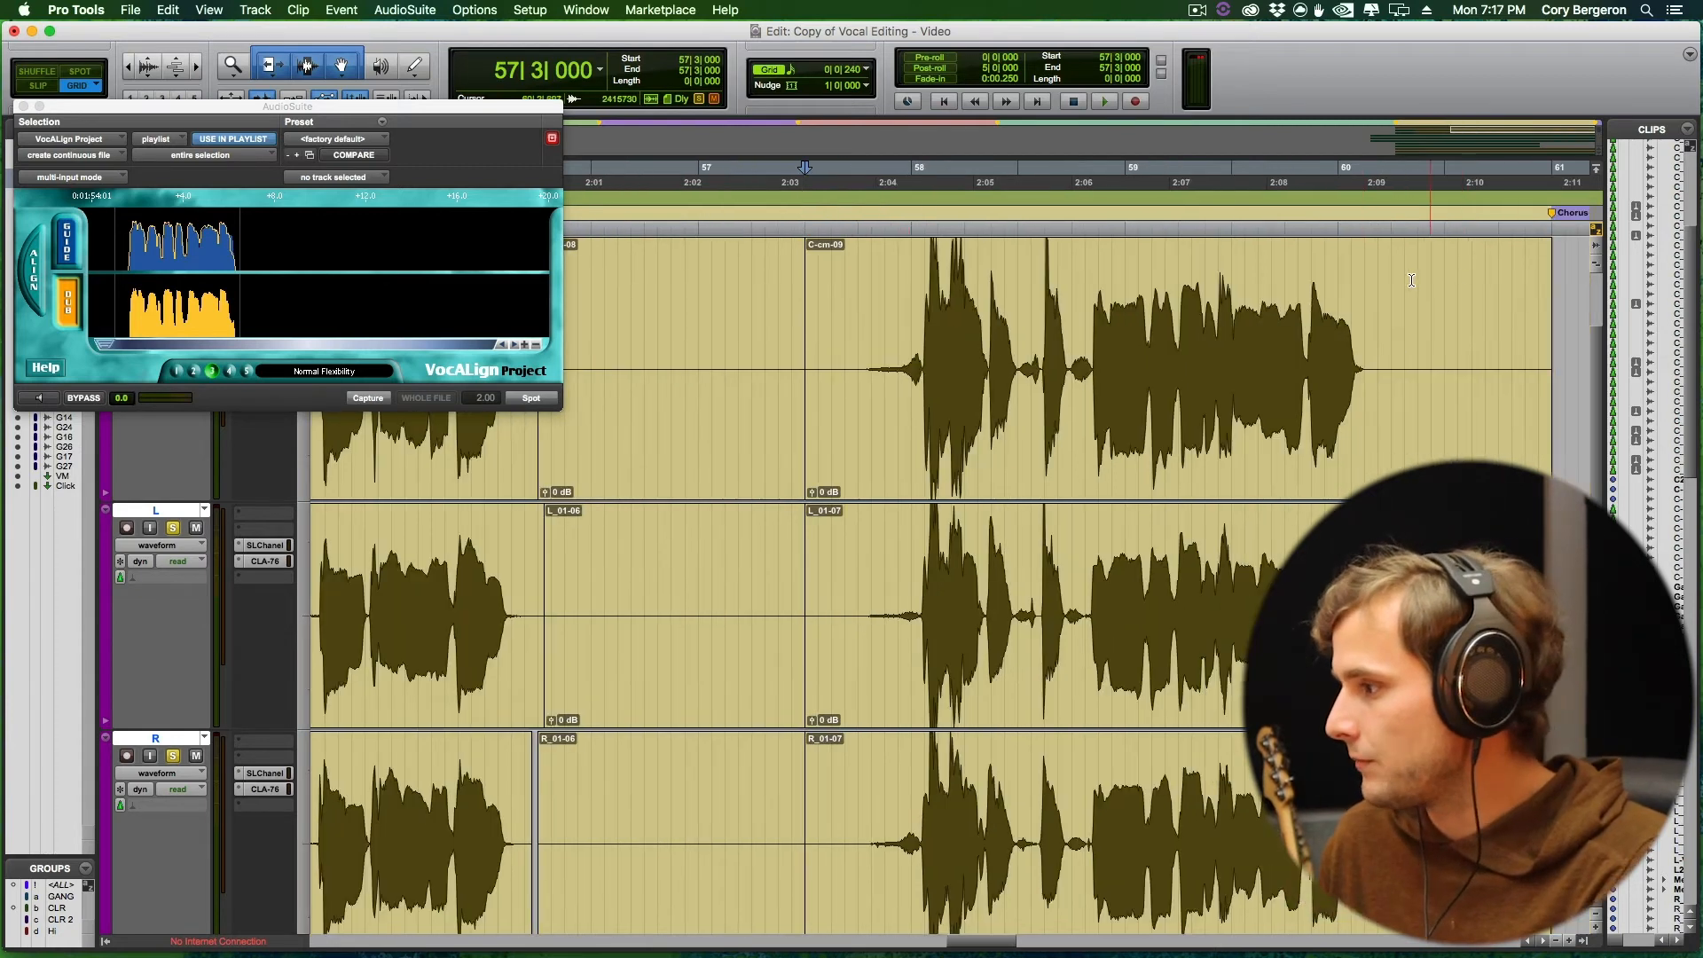
left_click(1392, 332)
key("b")
left_click(1392, 577)
key("b")
left_click(1393, 794)
key("b")
Delete the empty trailing clips after the second phrase on tracks R, L and C.
left_click(1446, 874)
key("Delete")
left_click(1430, 674)
key("Delete")
left_click(1406, 470)
key("Delete")
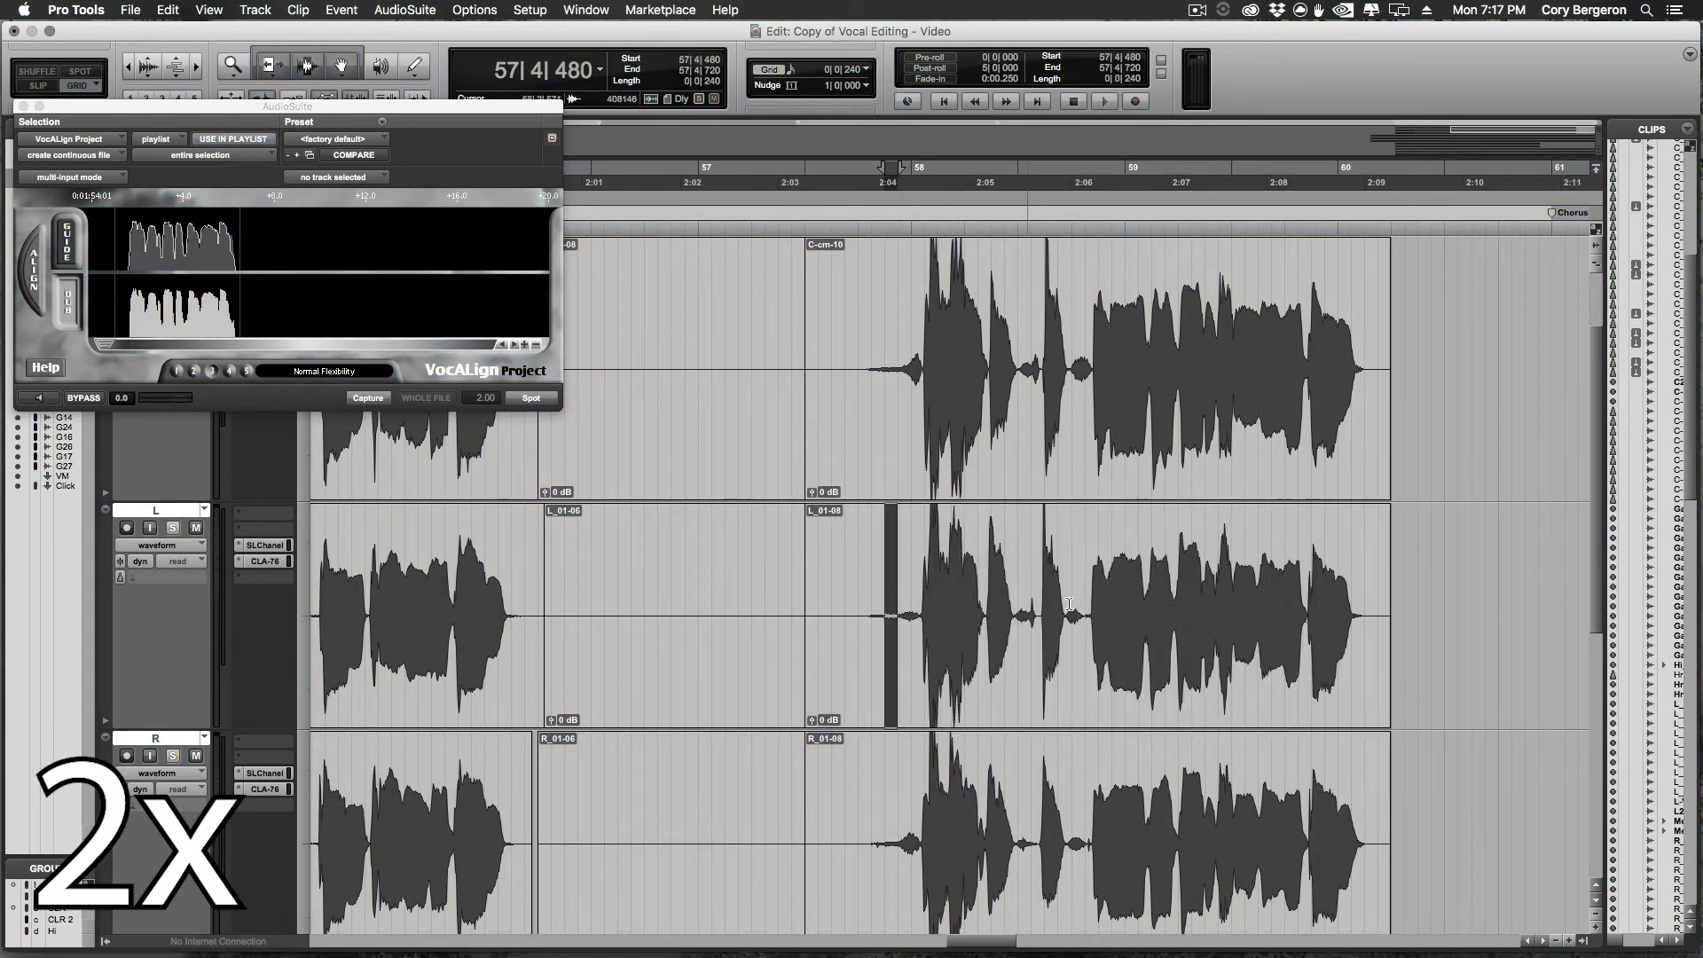
With a 0|0|120 grid, split off and mute L and R's second-phrase breaths at 58|1|120, adding short fade-ins to the phrases.
key("t")
key("t")
left_click(866, 69)
left_click(885, 87)
left_click_drag(1084, 621, 1112, 621)
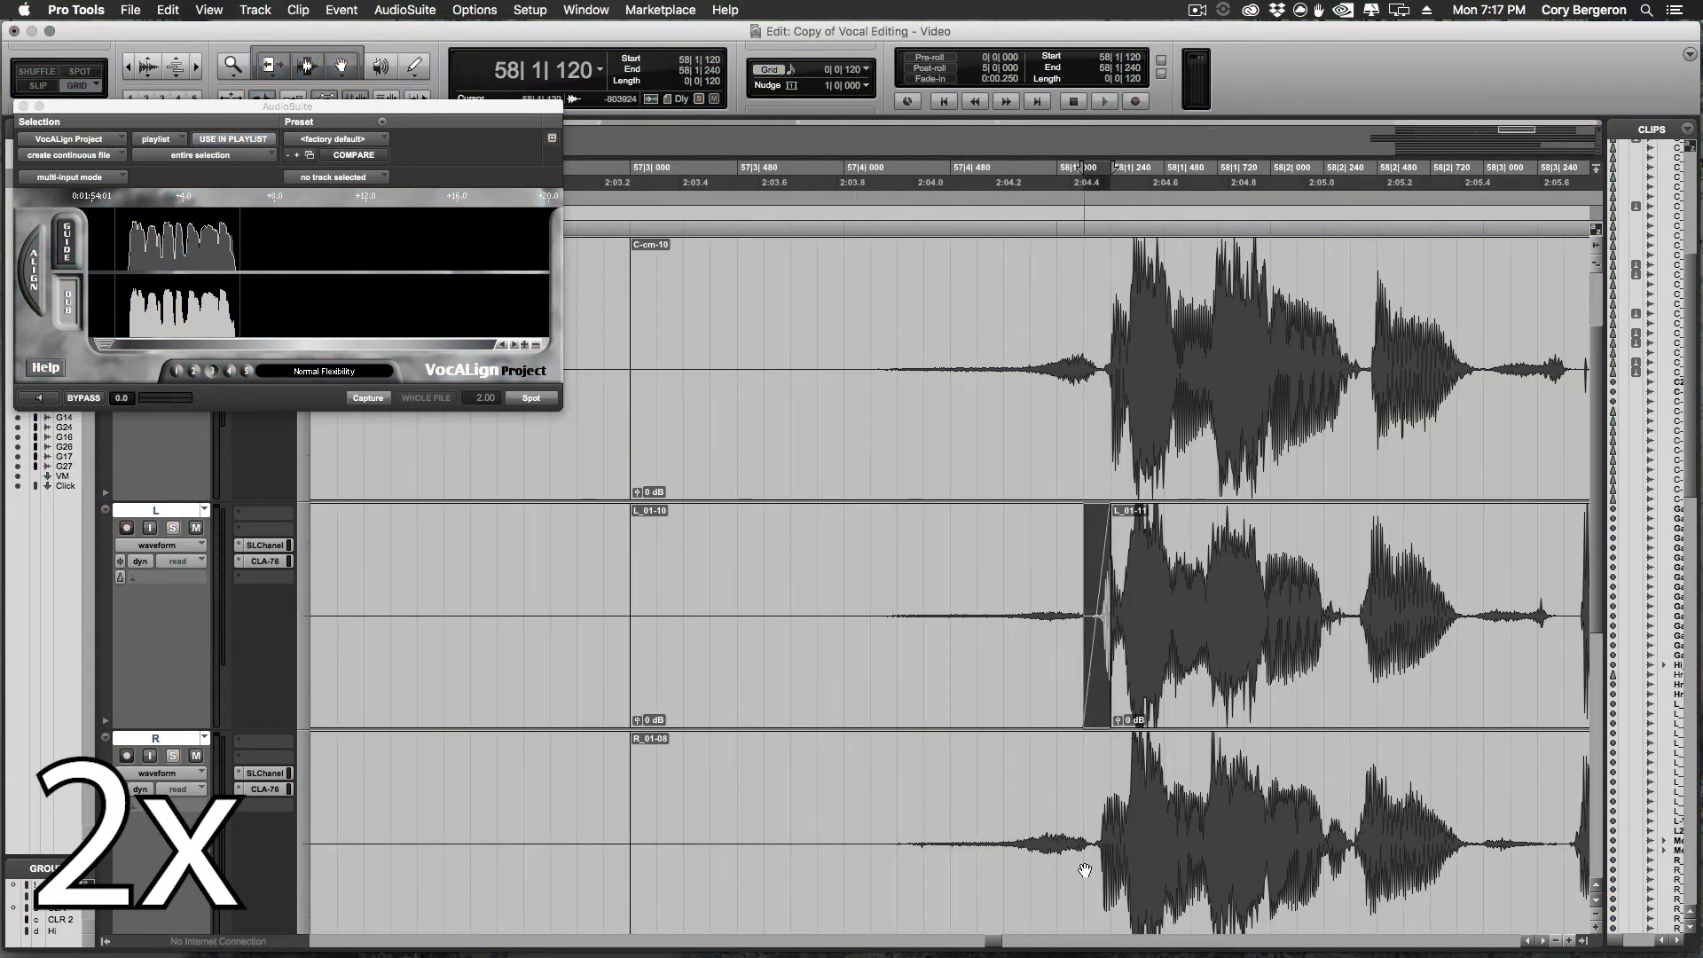
key("f")
key("semicolon")
left_click(1105, 645)
key("alt+shift+Tab")
key("semicolon")
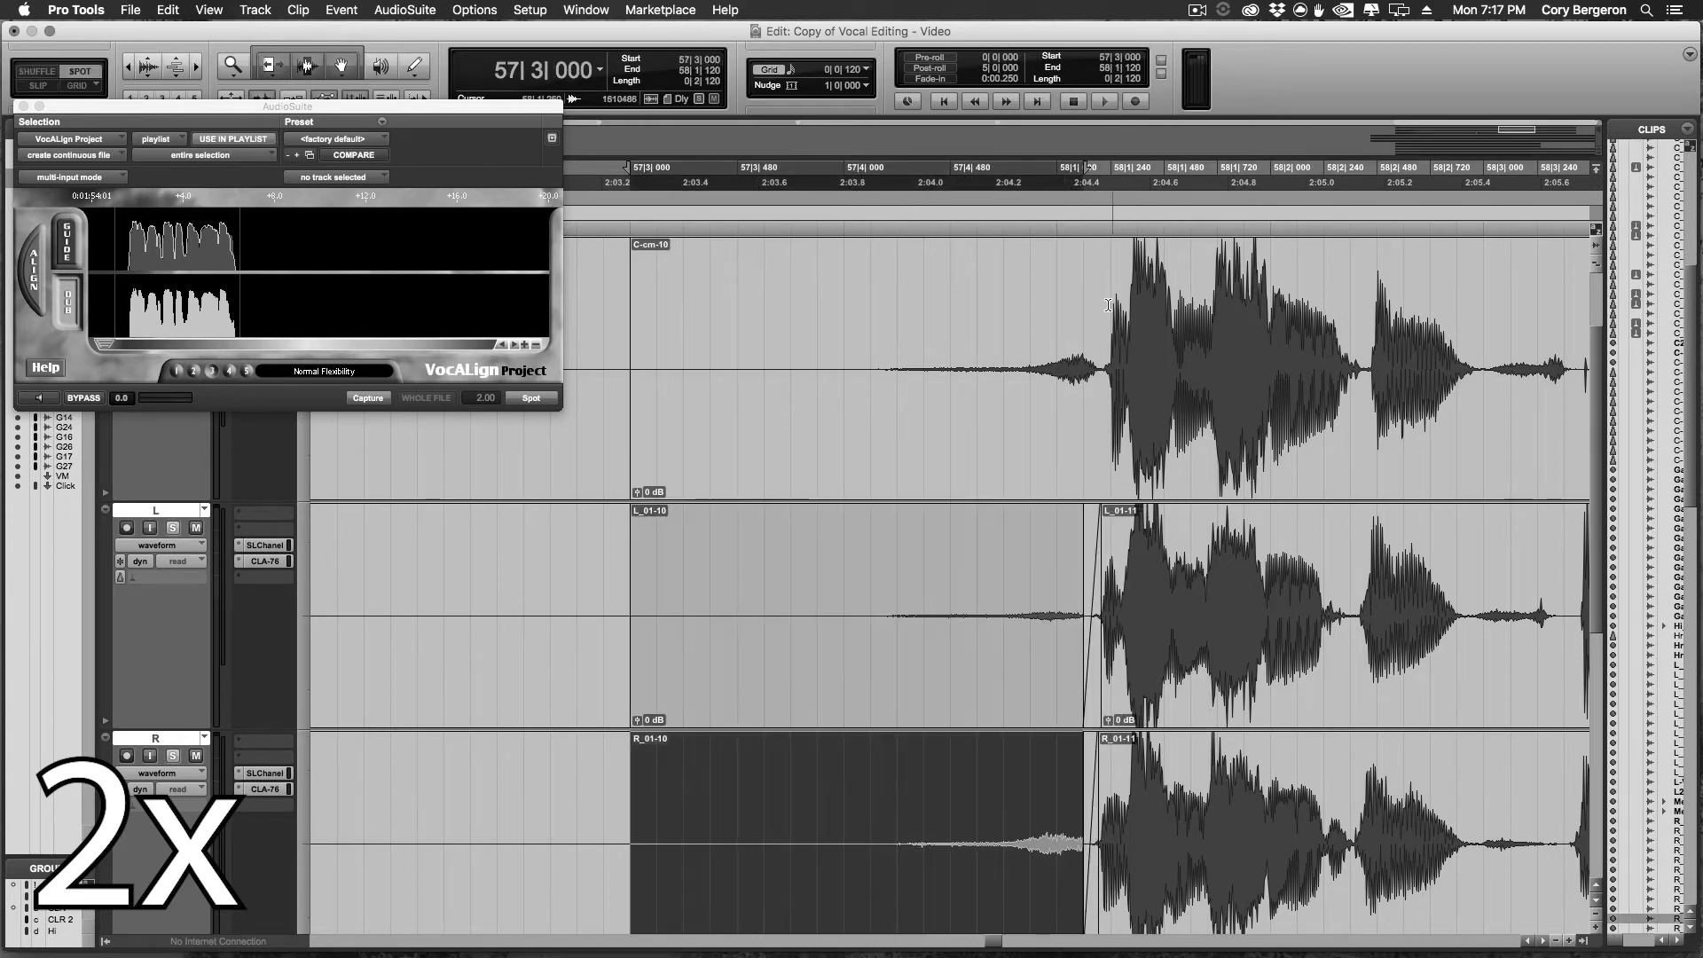
Split track C's opening breath from its second phrase at about 58|1|174, and select both clips.
left_click(1095, 246)
key("alt+shift+Tab")
key("b")
left_click(1100, 256)
key("r")
key("r")
key("F4")
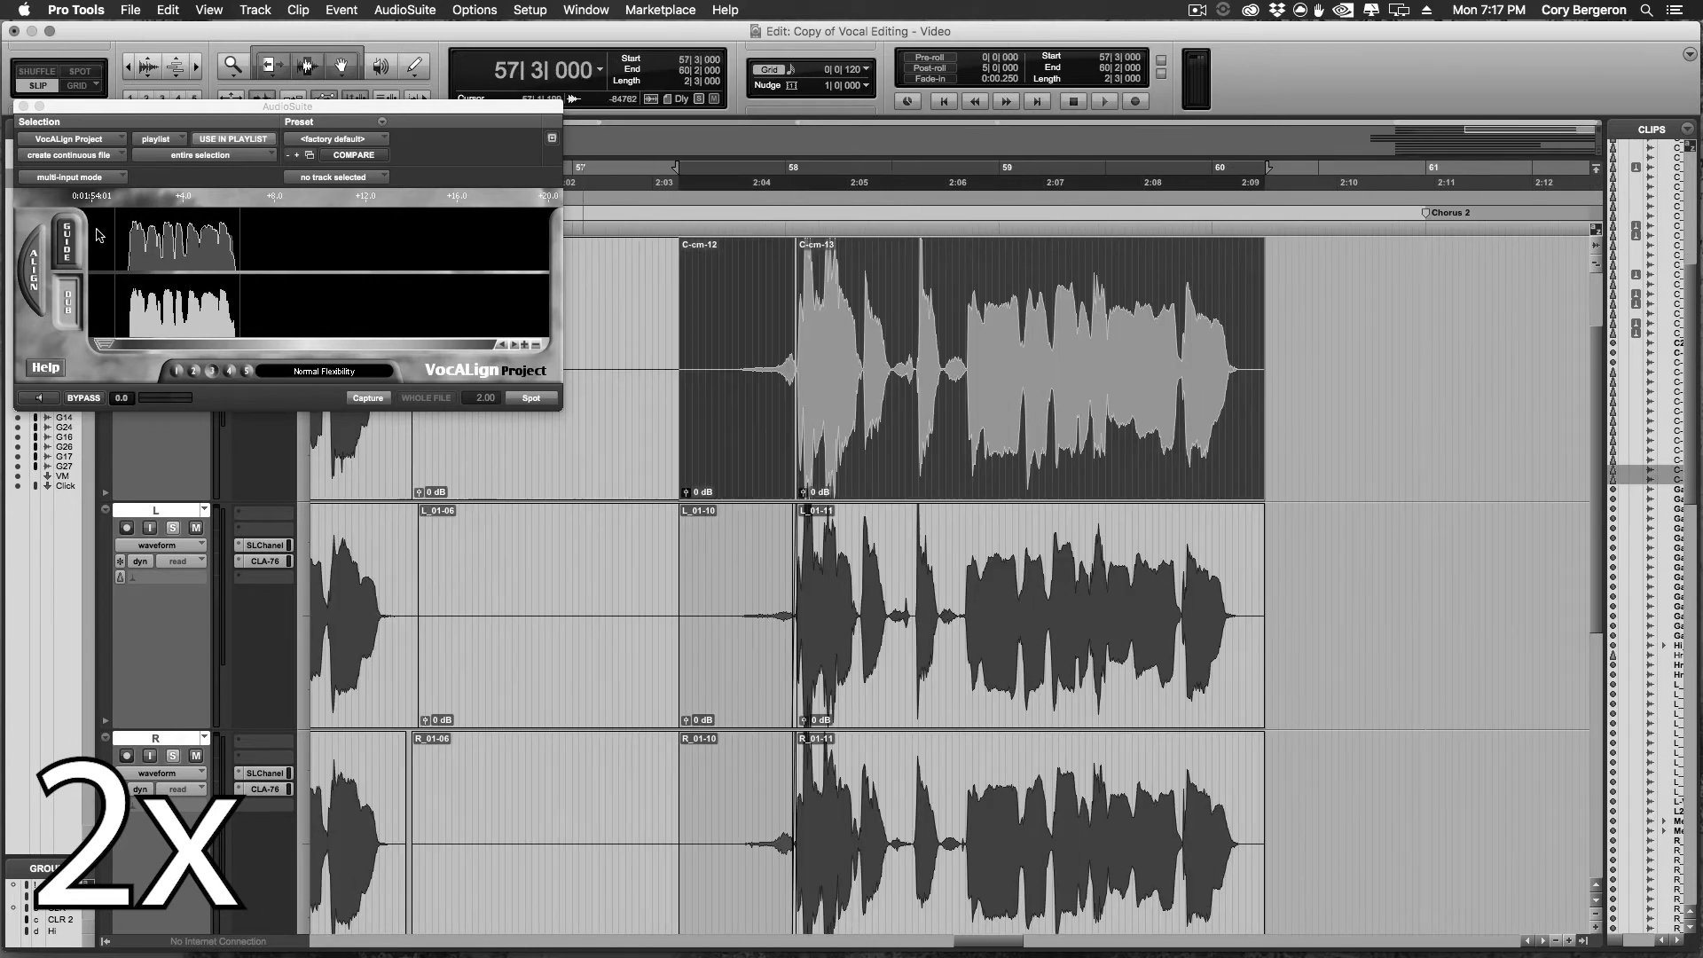
Trim the second-phrase clips to start at 57|4|000, and align tracks L and R to track C's guide with VocALign.
key("semicolon")
left_click(368, 398)
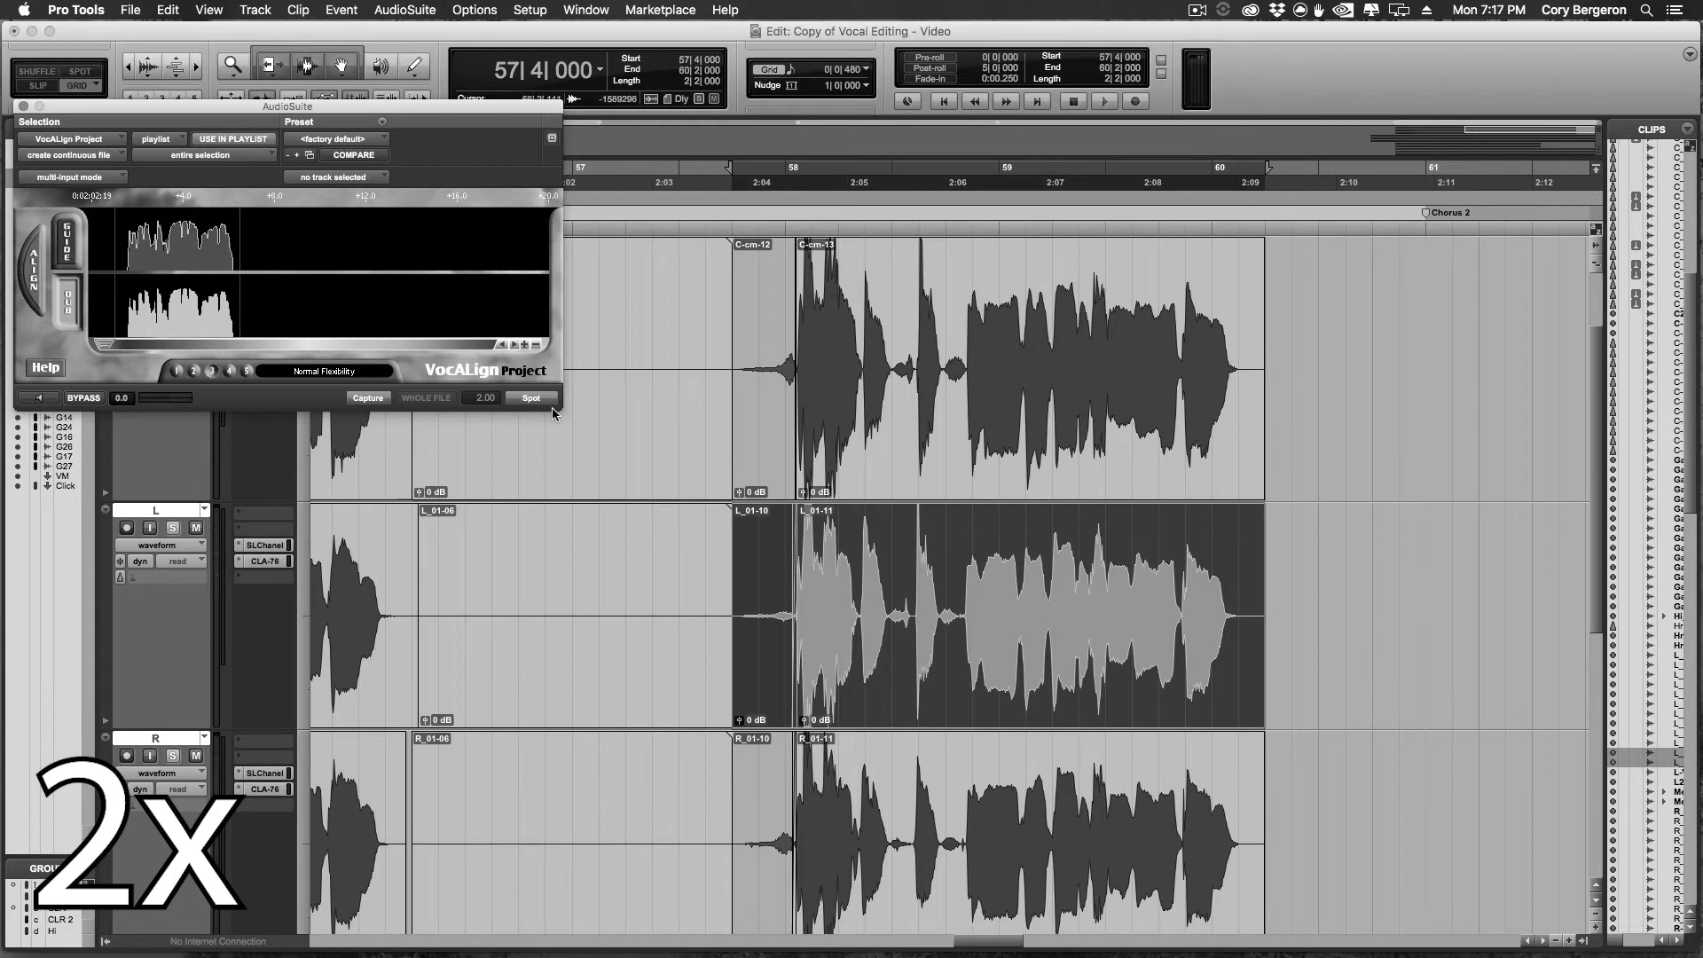
left_click(531, 398)
key("semicolon")
left_click(368, 398)
left_click(531, 398)
Extend track C's second-phrase clip back over its breath clip, and play the aligned phrase from 57|3|000.
left_click(761, 437)
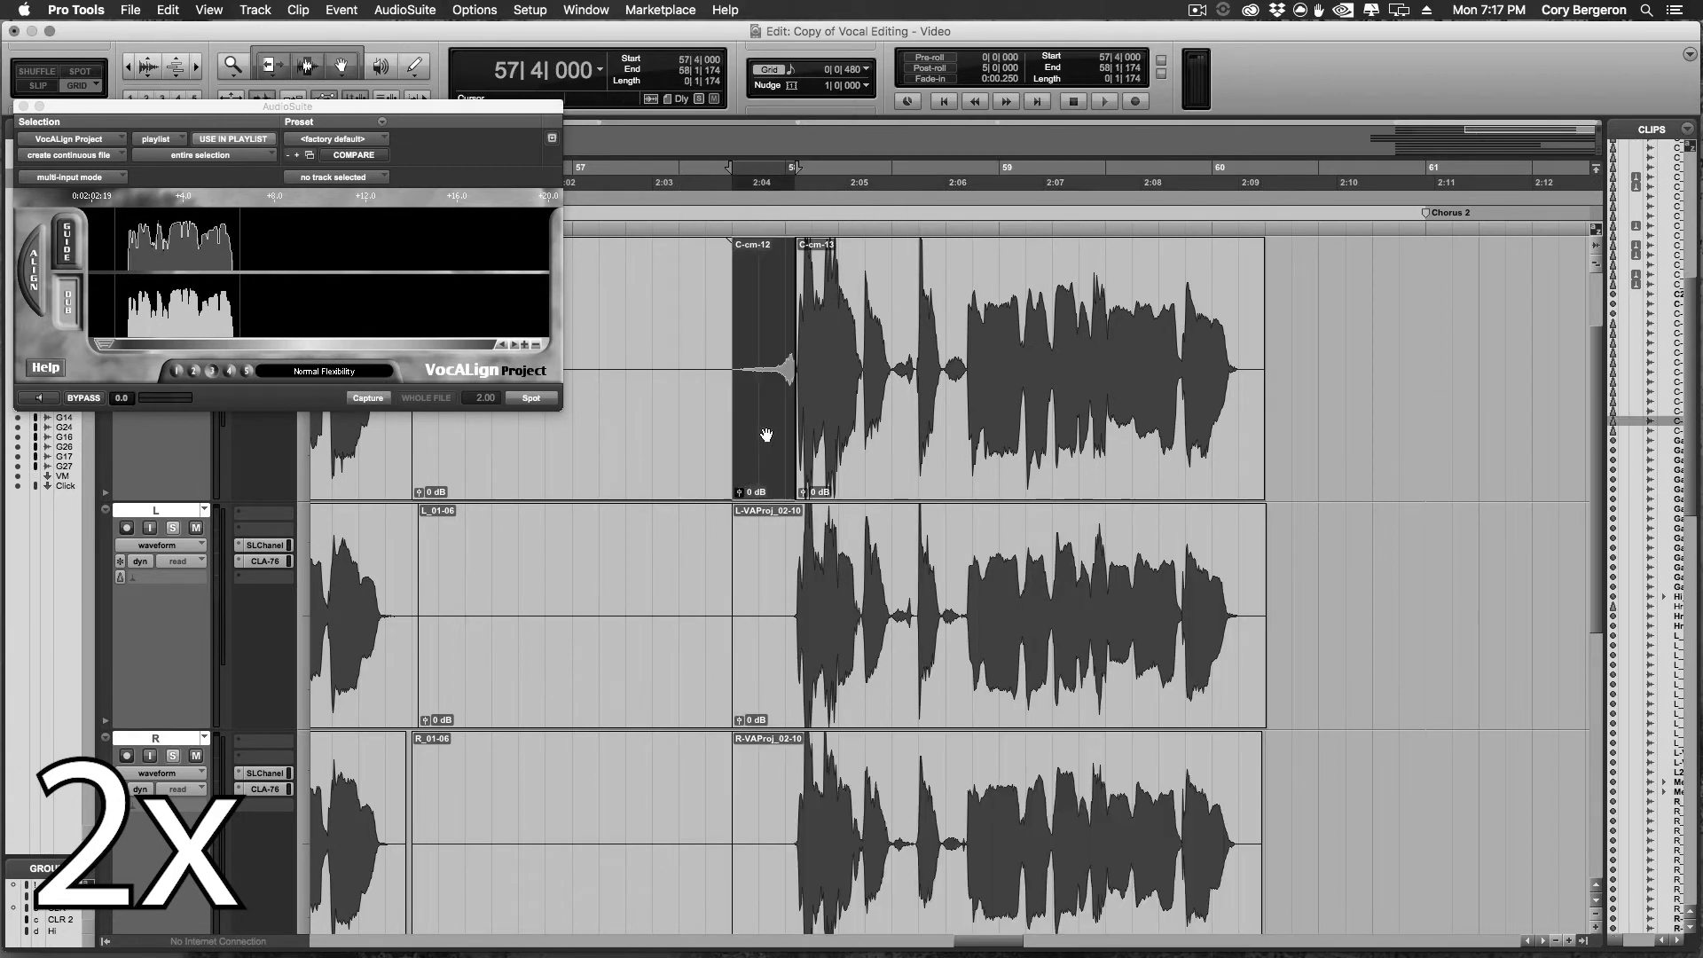
left_click_drag(797, 443, 674, 454)
left_click(706, 463)
key("space")
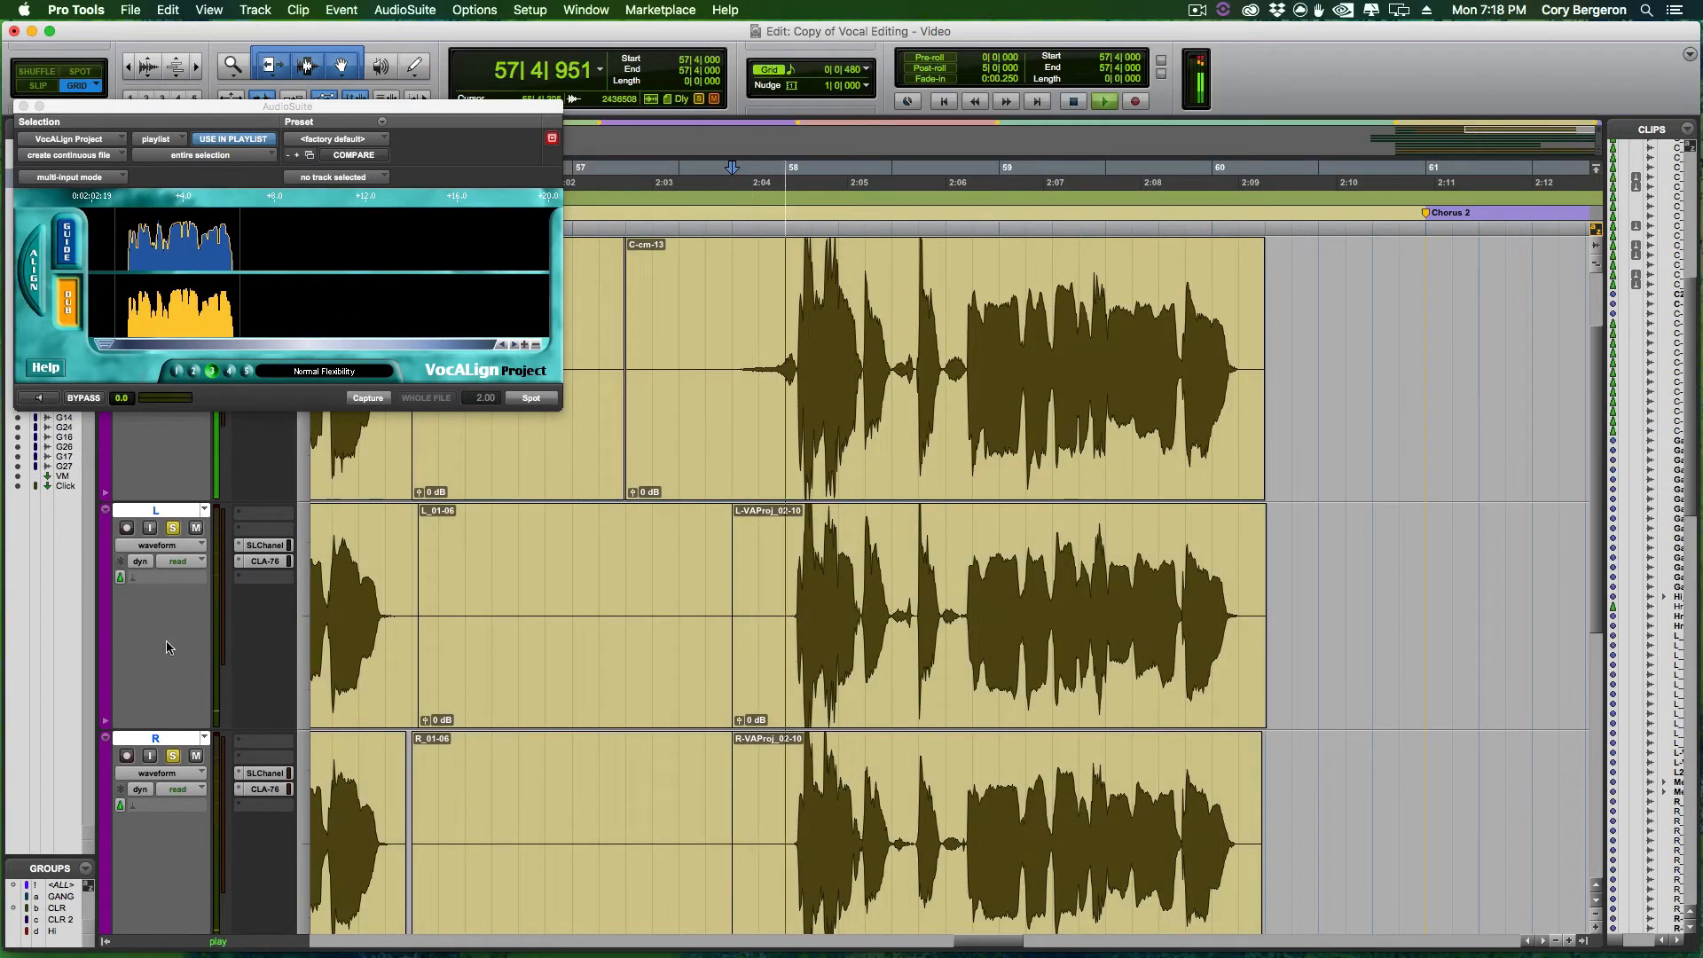
left_click(678, 426)
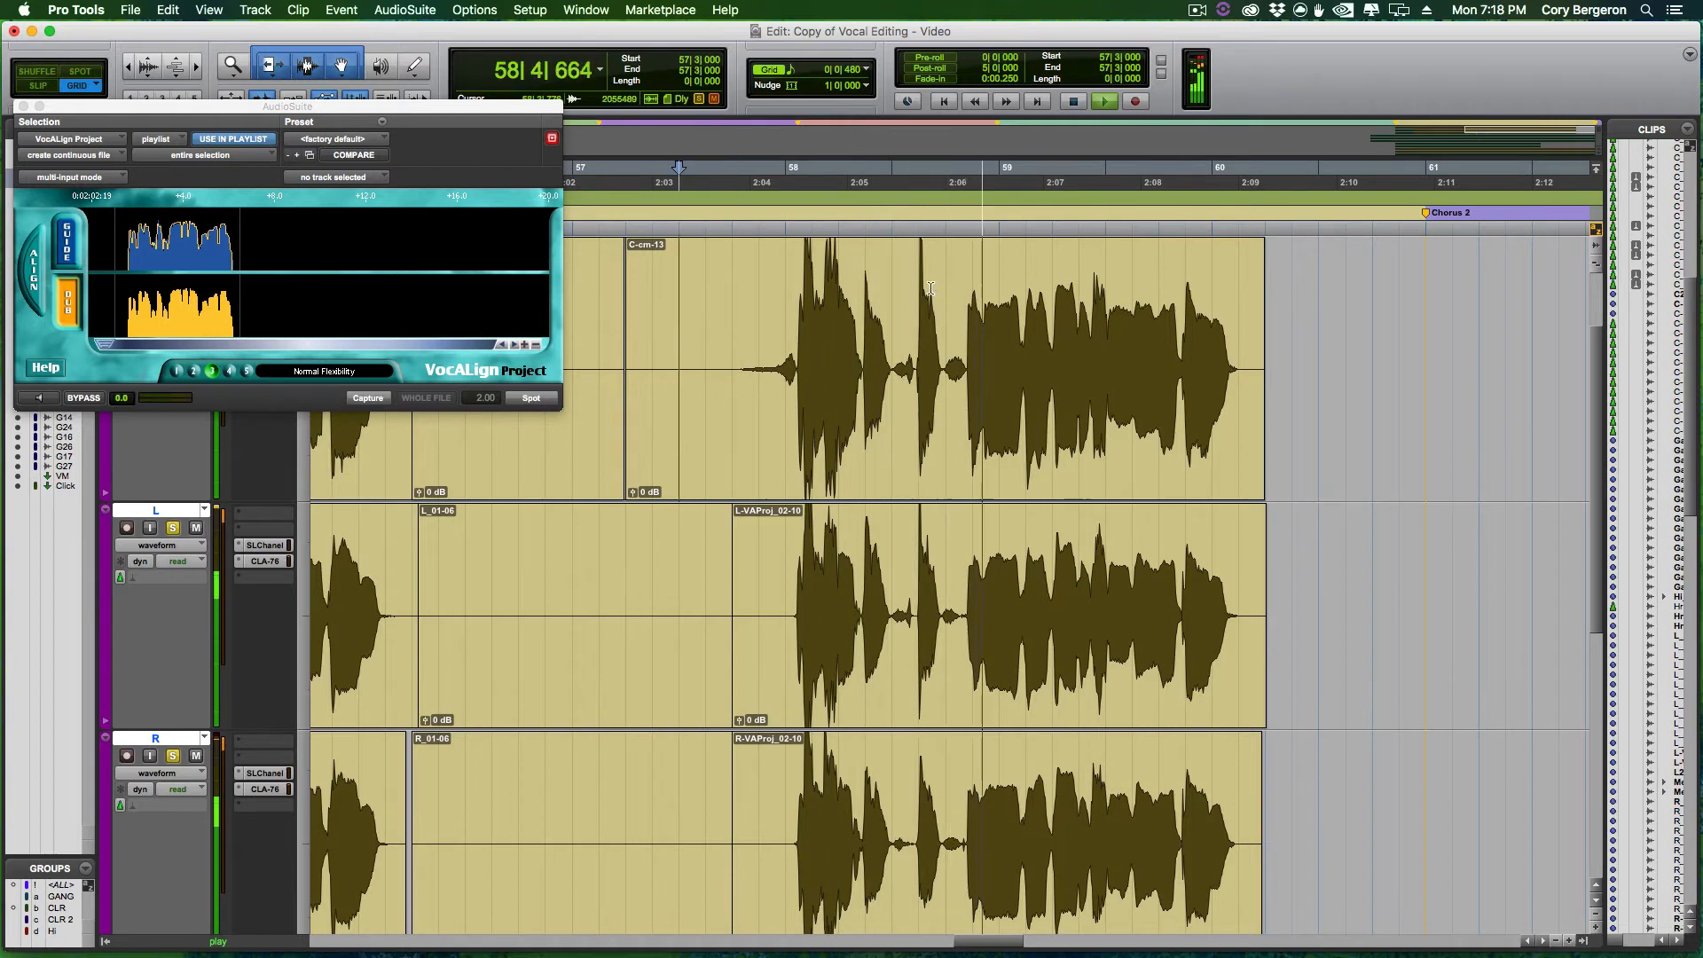
Extend track C's second-phrase clip back to 53|1|000 so that it covers the whole PC 2 section.
scroll(875, 317, "right", 1)
scroll(875, 317, "right", 3)
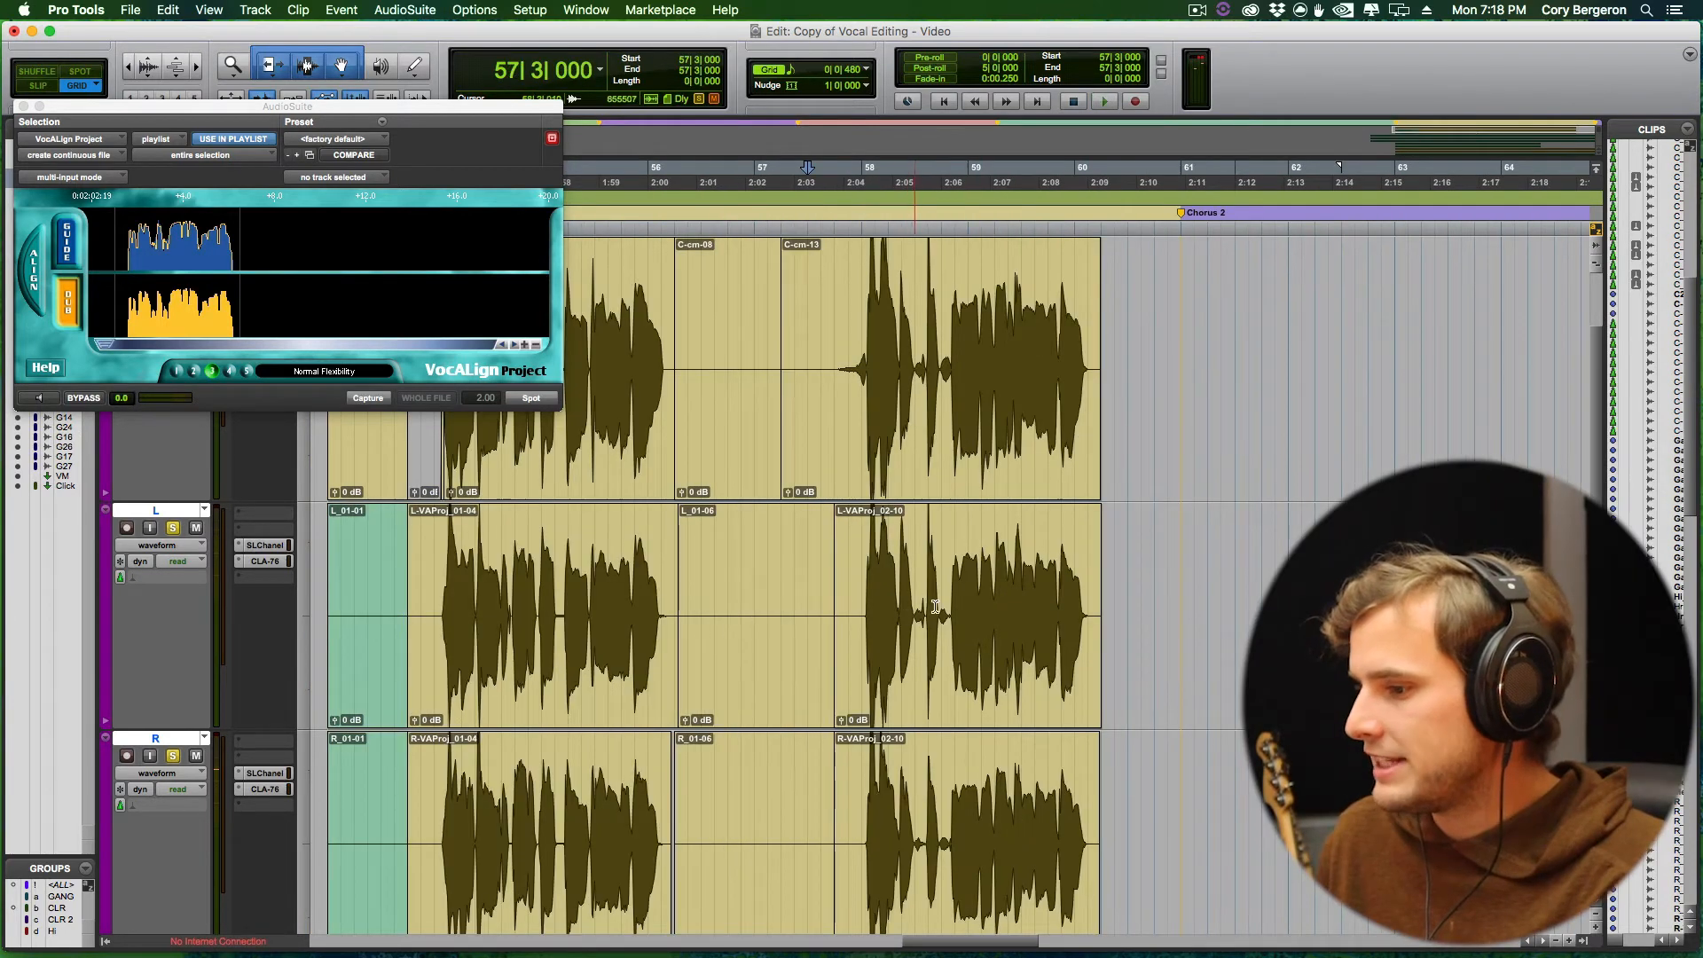
key("super+bracketleft")
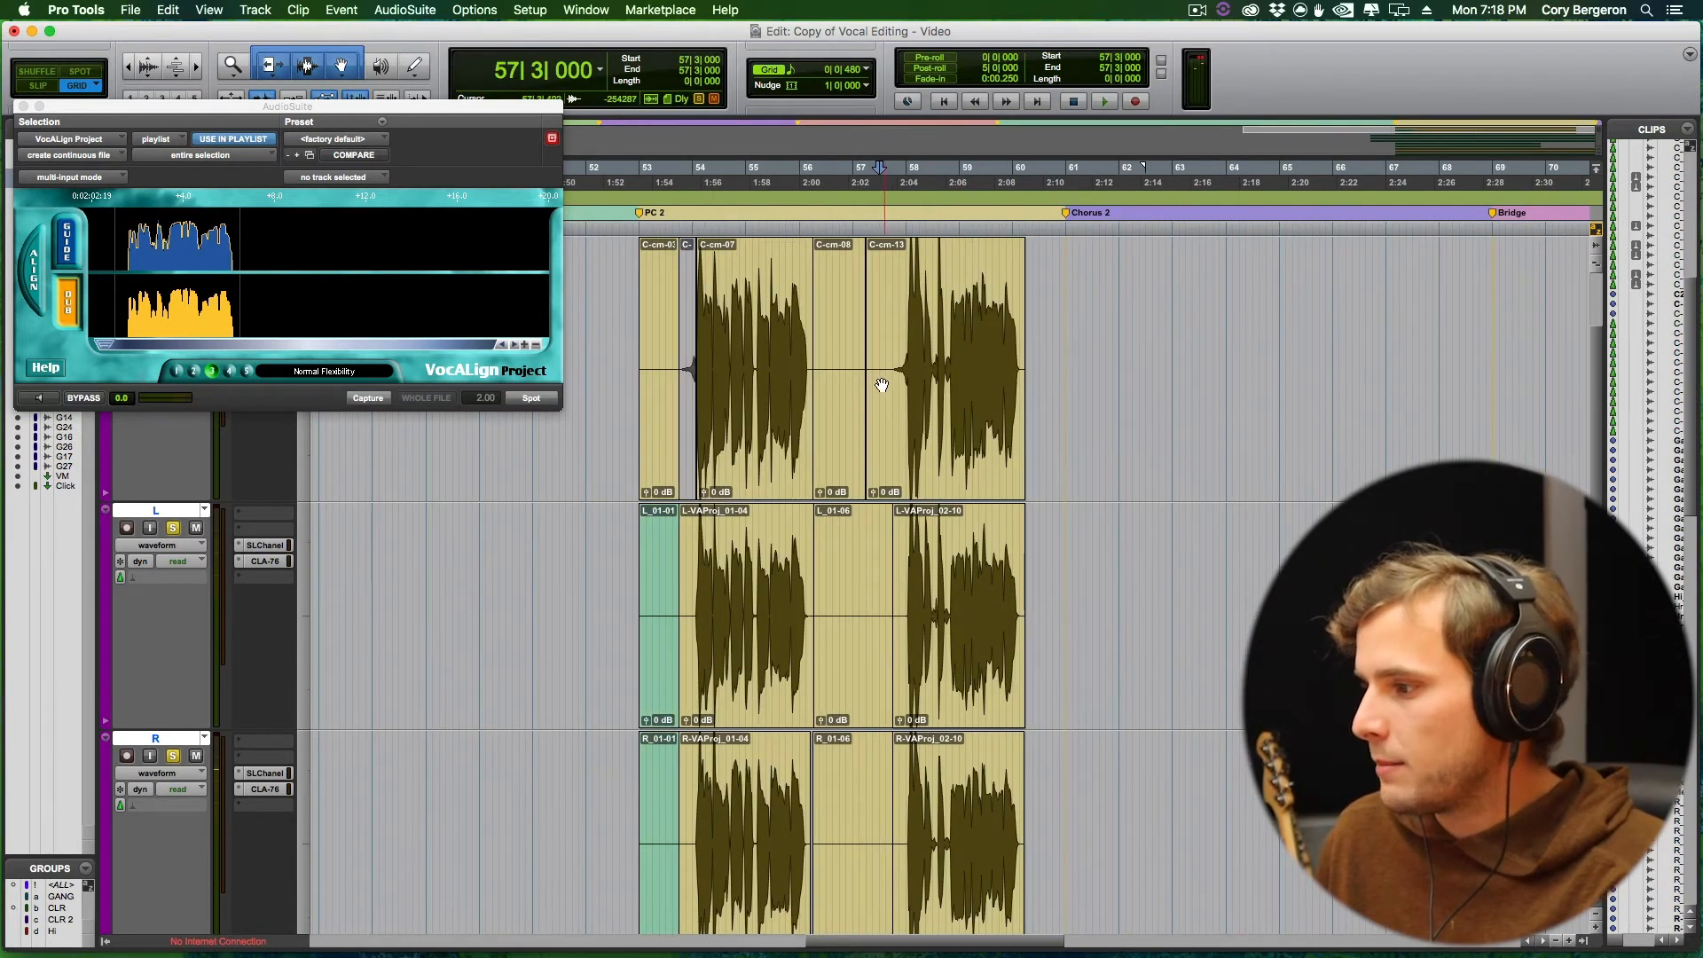
left_click(861, 405)
key("t")
key("t")
key("t")
key("t")
key("t")
key("t")
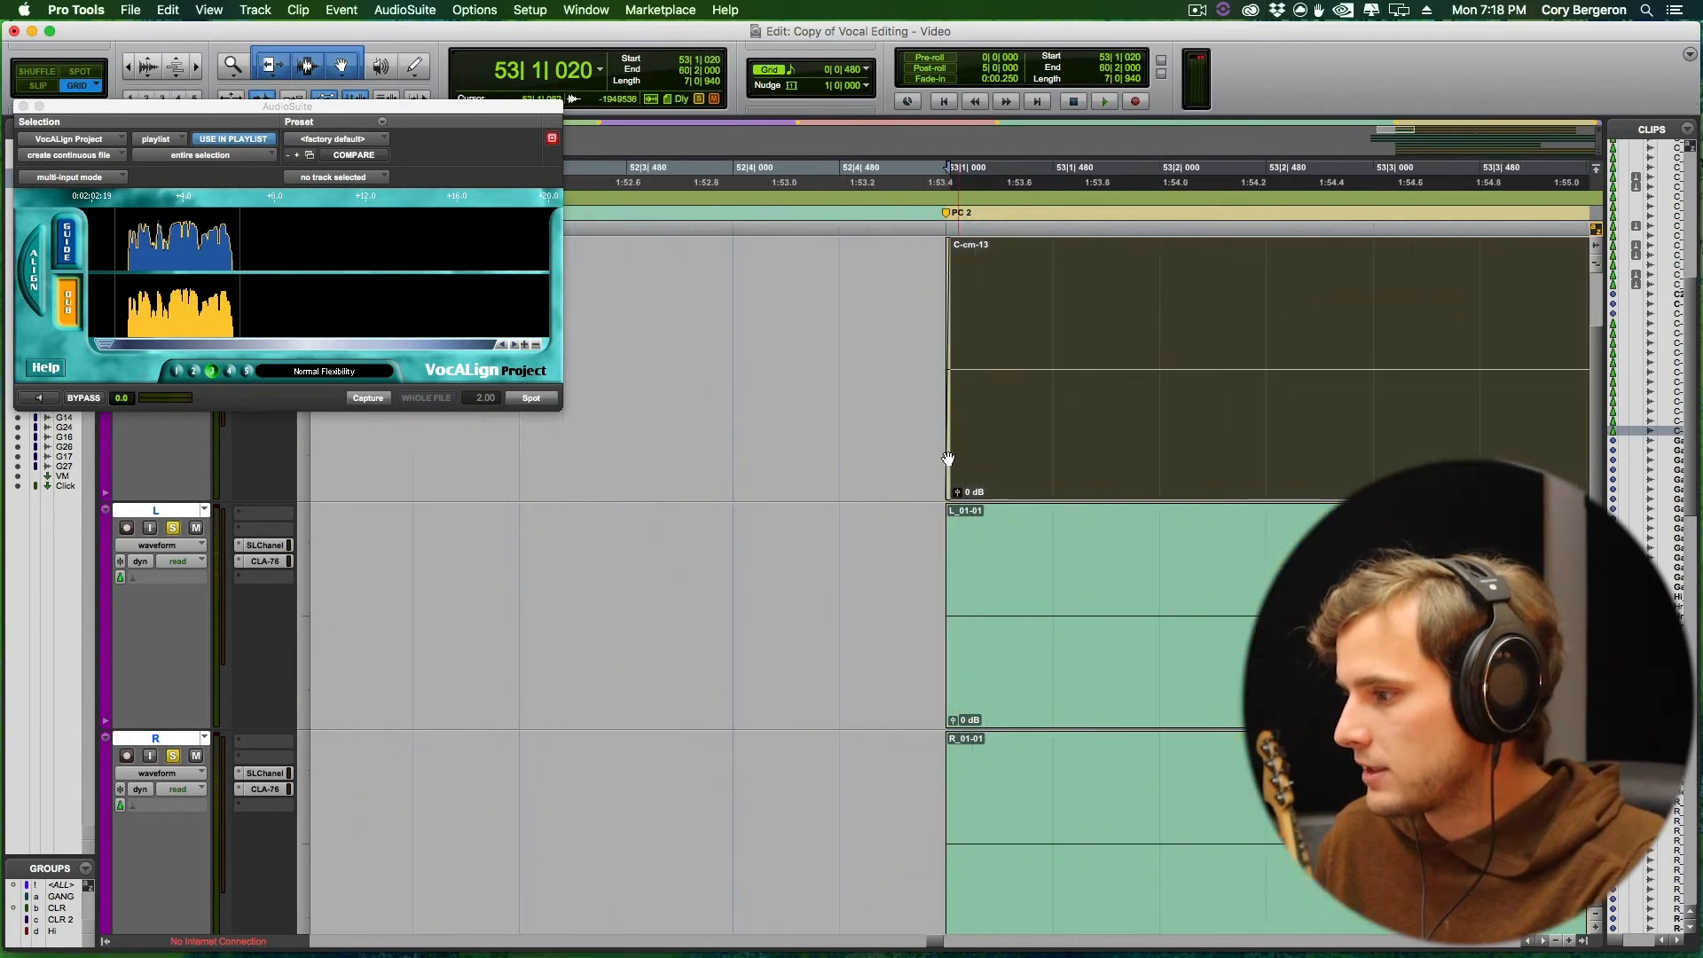
left_click_drag(951, 460, 942, 461)
left_click(1014, 458)
key("r")
key("r")
key("r")
key("r")
key("r")
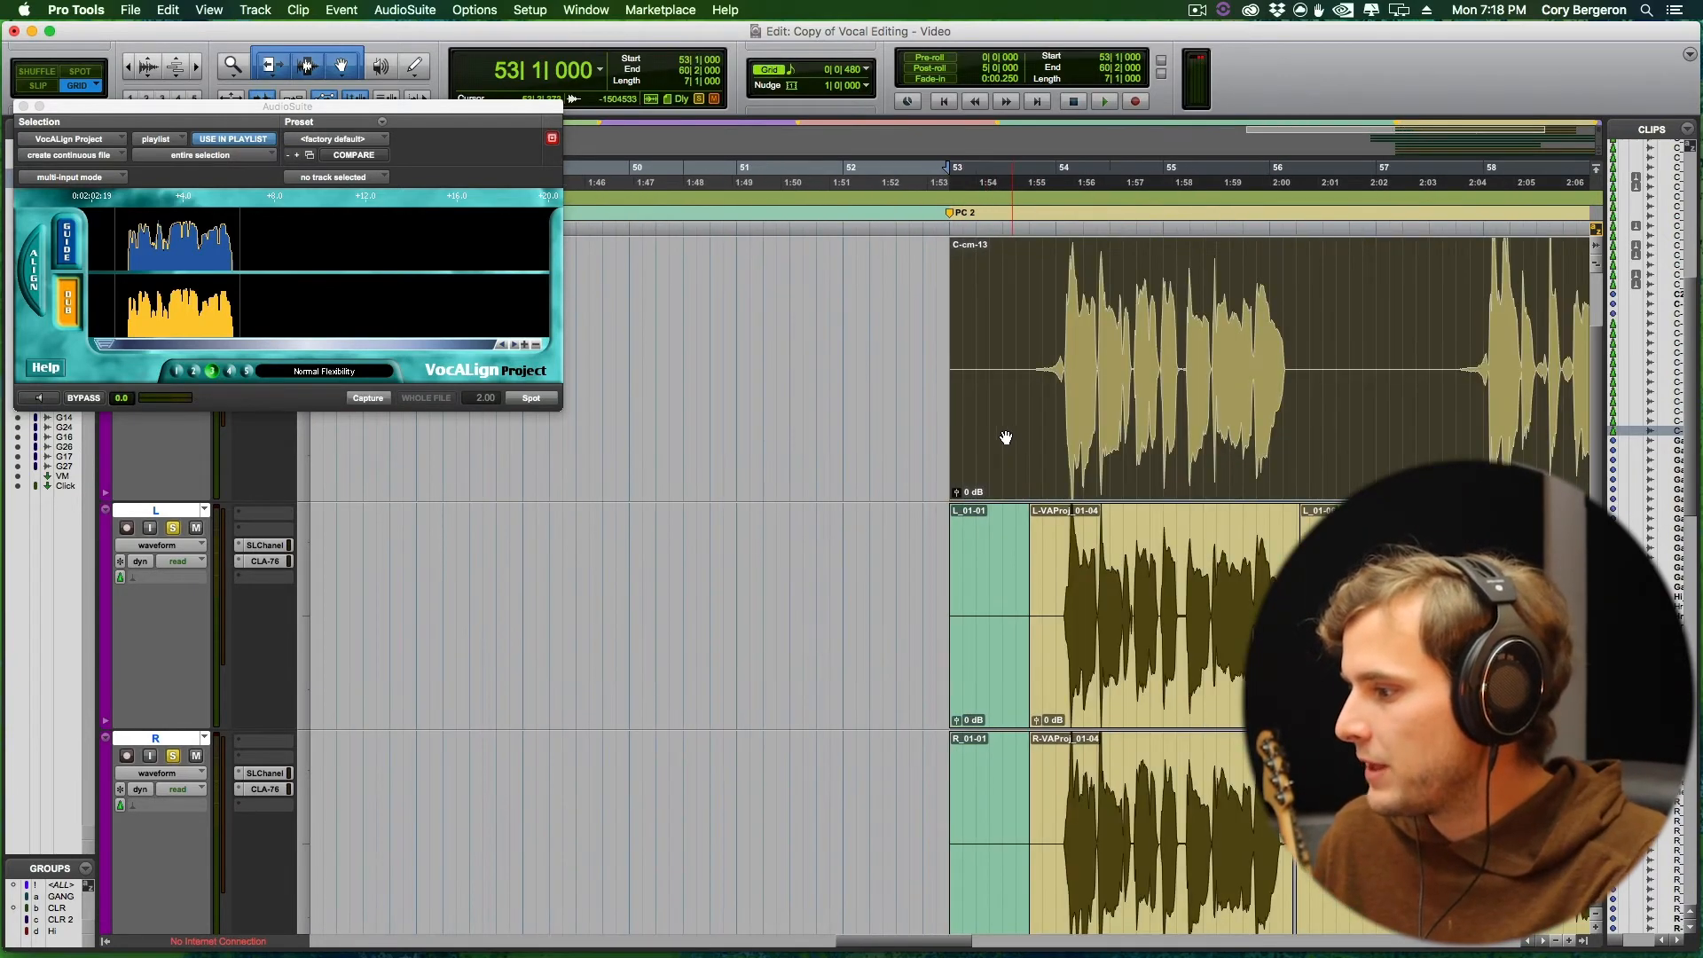
Consolidate the PC 2 clips on tracks L and R into one continuous clip per track, starting at 53|1|000.
scroll(1003, 438, "right", 3)
scroll(983, 453, "down", 3)
scroll(1116, 472, "up", 2)
scroll(1115, 475, "up", 2)
scroll(1126, 472, "right", 1)
scroll(1145, 464, "down", 3)
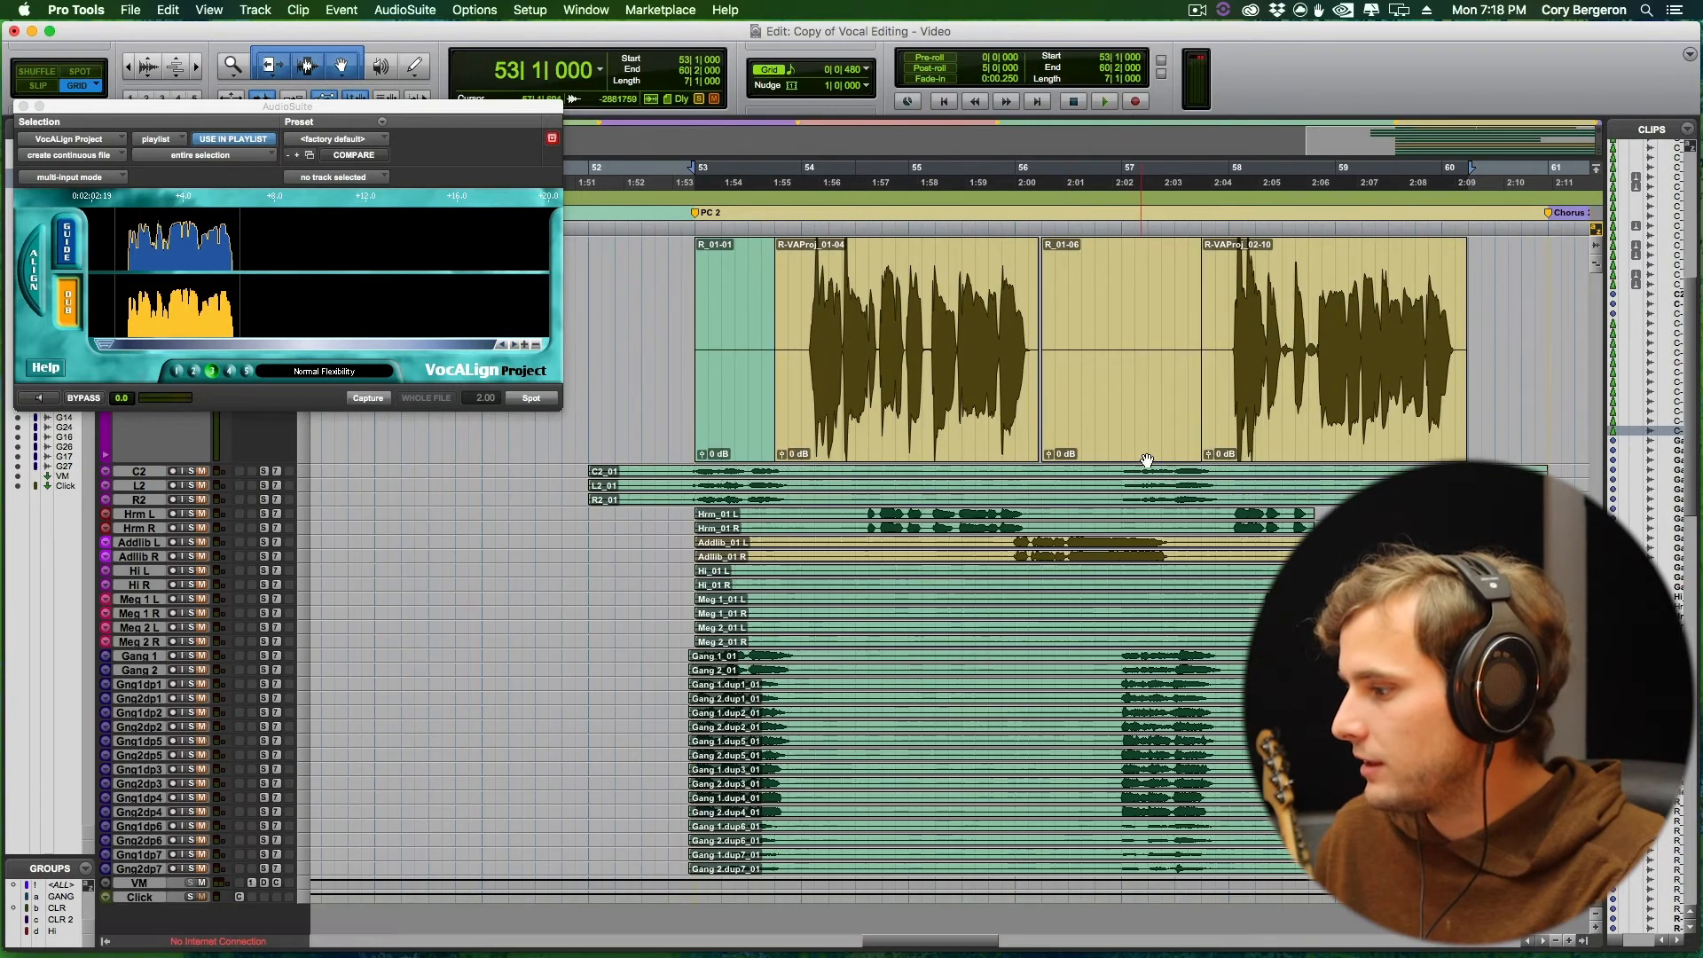
scroll(1242, 461, "up", 2)
left_click(1260, 532)
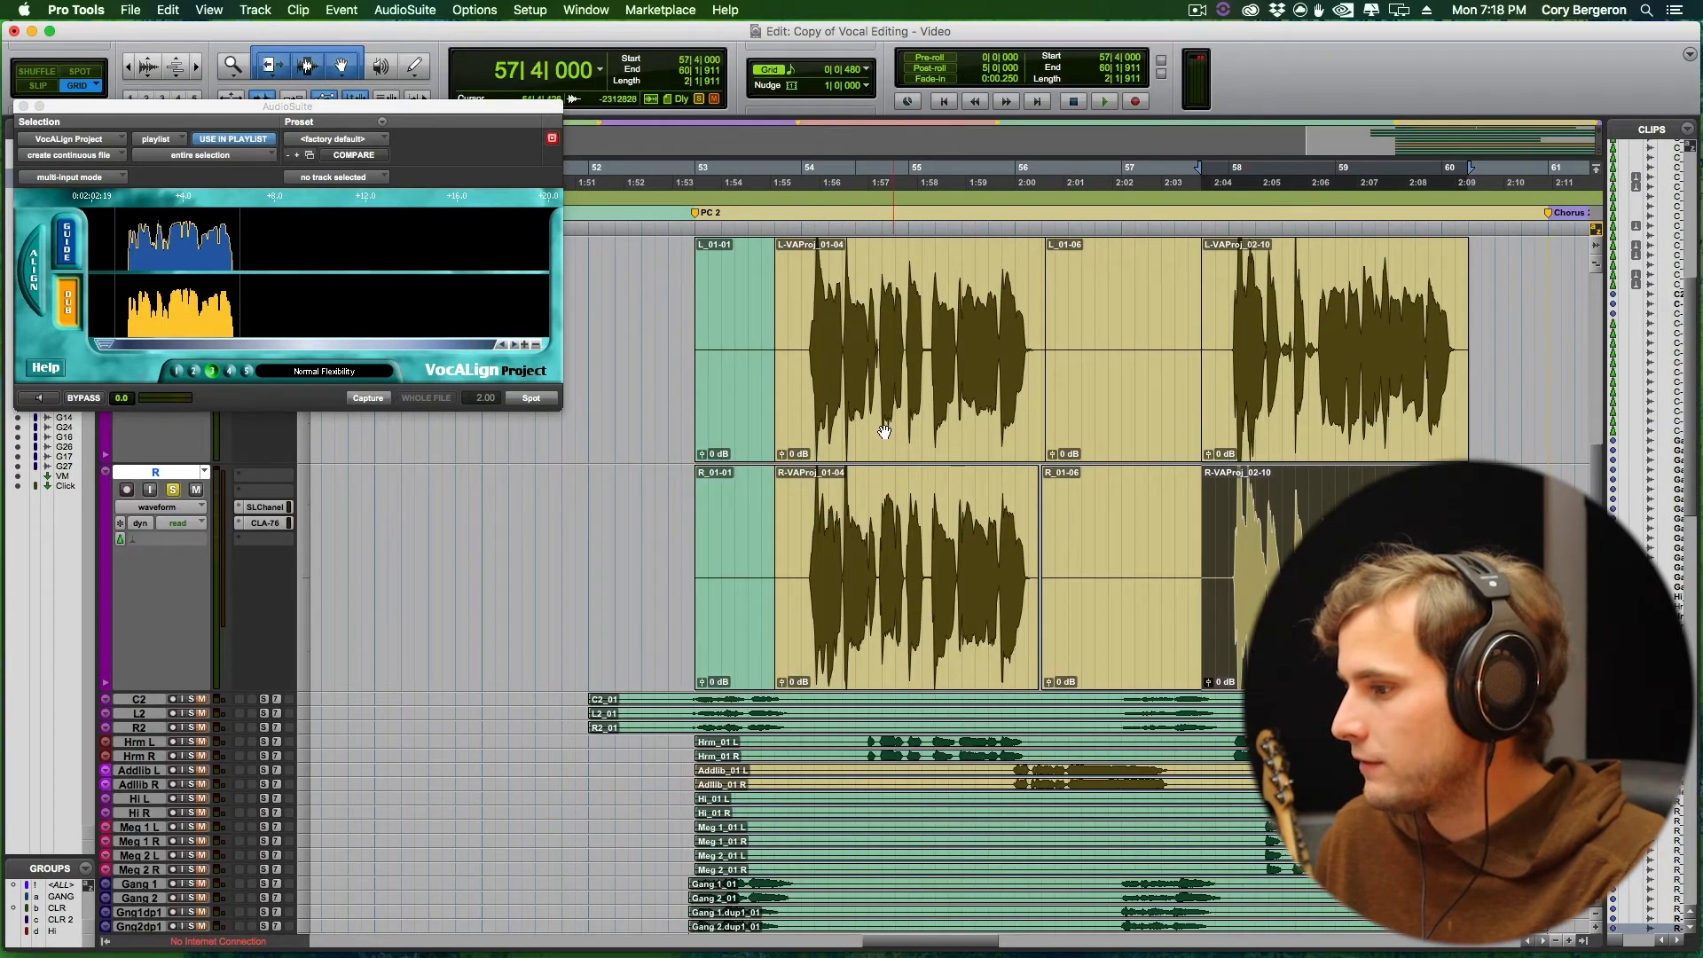
left_click(756, 426, "shift")
key("alt+shift+3")
Enlarge the waveforms of tracks C, L and R to inspect the quiet gaps between words in PC 2.
scroll(757, 431, "up", 3)
key("super+alt+bracketright")
key("super+alt+bracketright")
key("super+alt+bracketright")
key("super+alt+bracketright")
key("super+alt+bracketright")
key("super+alt+bracketleft")
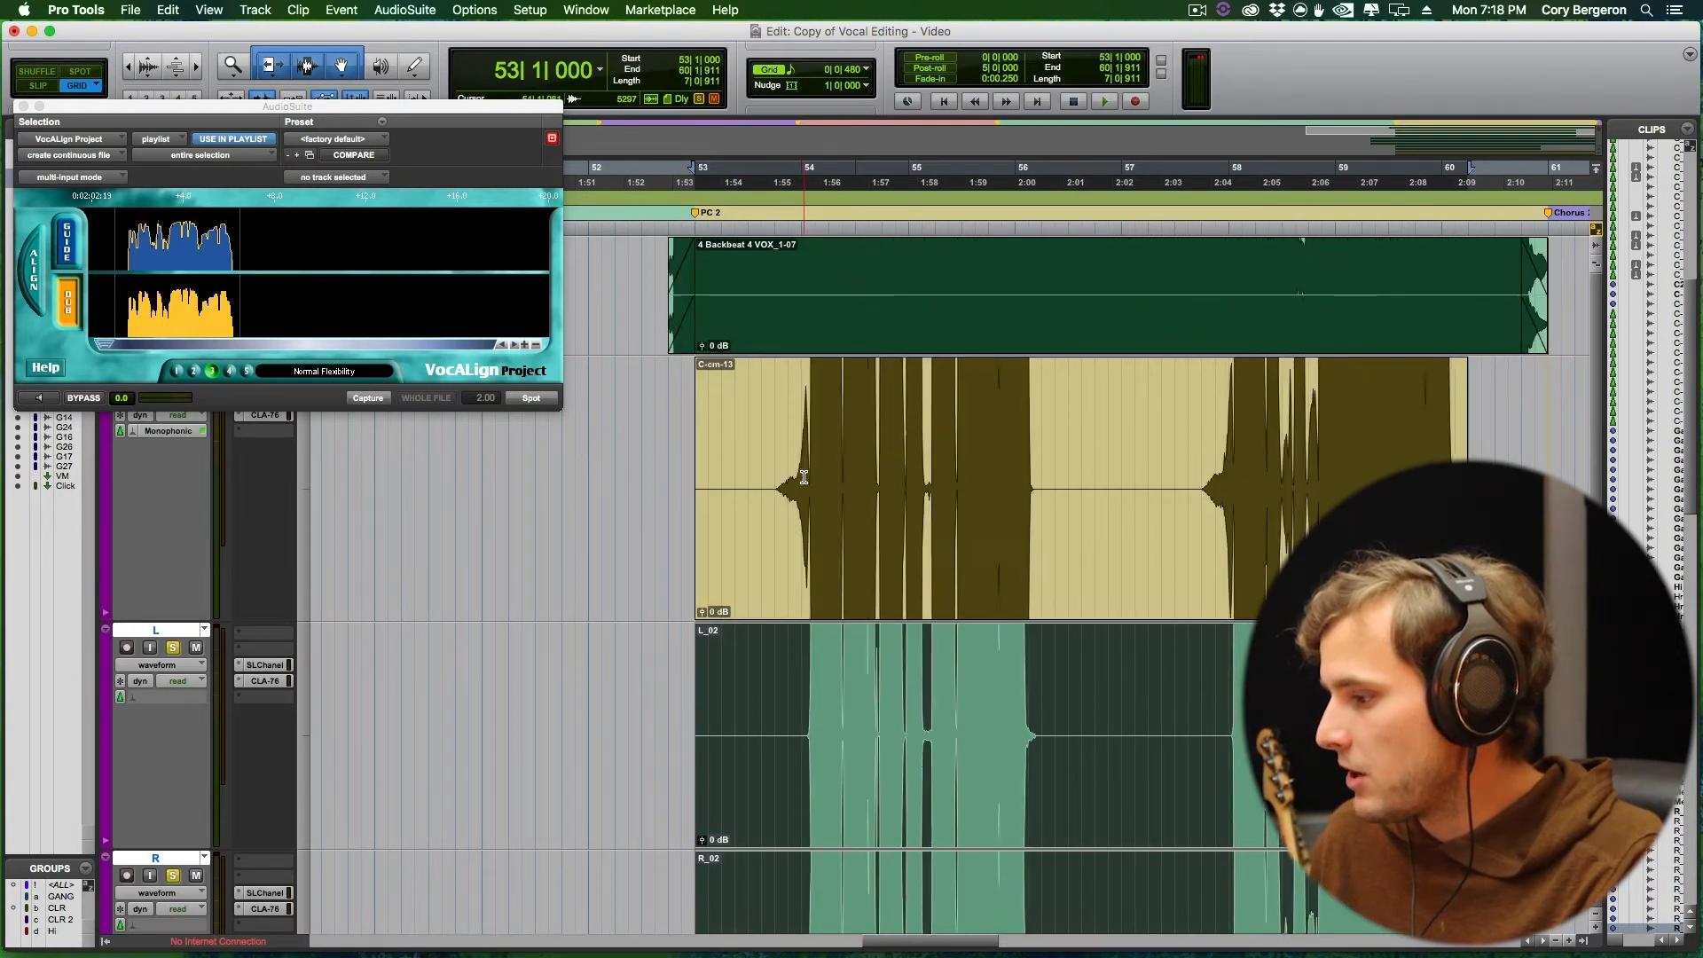
key("super+alt+bracketleft")
key("super+alt+bracketleft")
key("super+alt+bracketleft")
key("super+alt+bracketleft")
key("super+alt+bracketright")
key("super+alt+bracketright")
Play the consolidated PC 2 vocals from 53|4|000, reducing the waveform height during playback.
left_click(777, 480)
key("space")
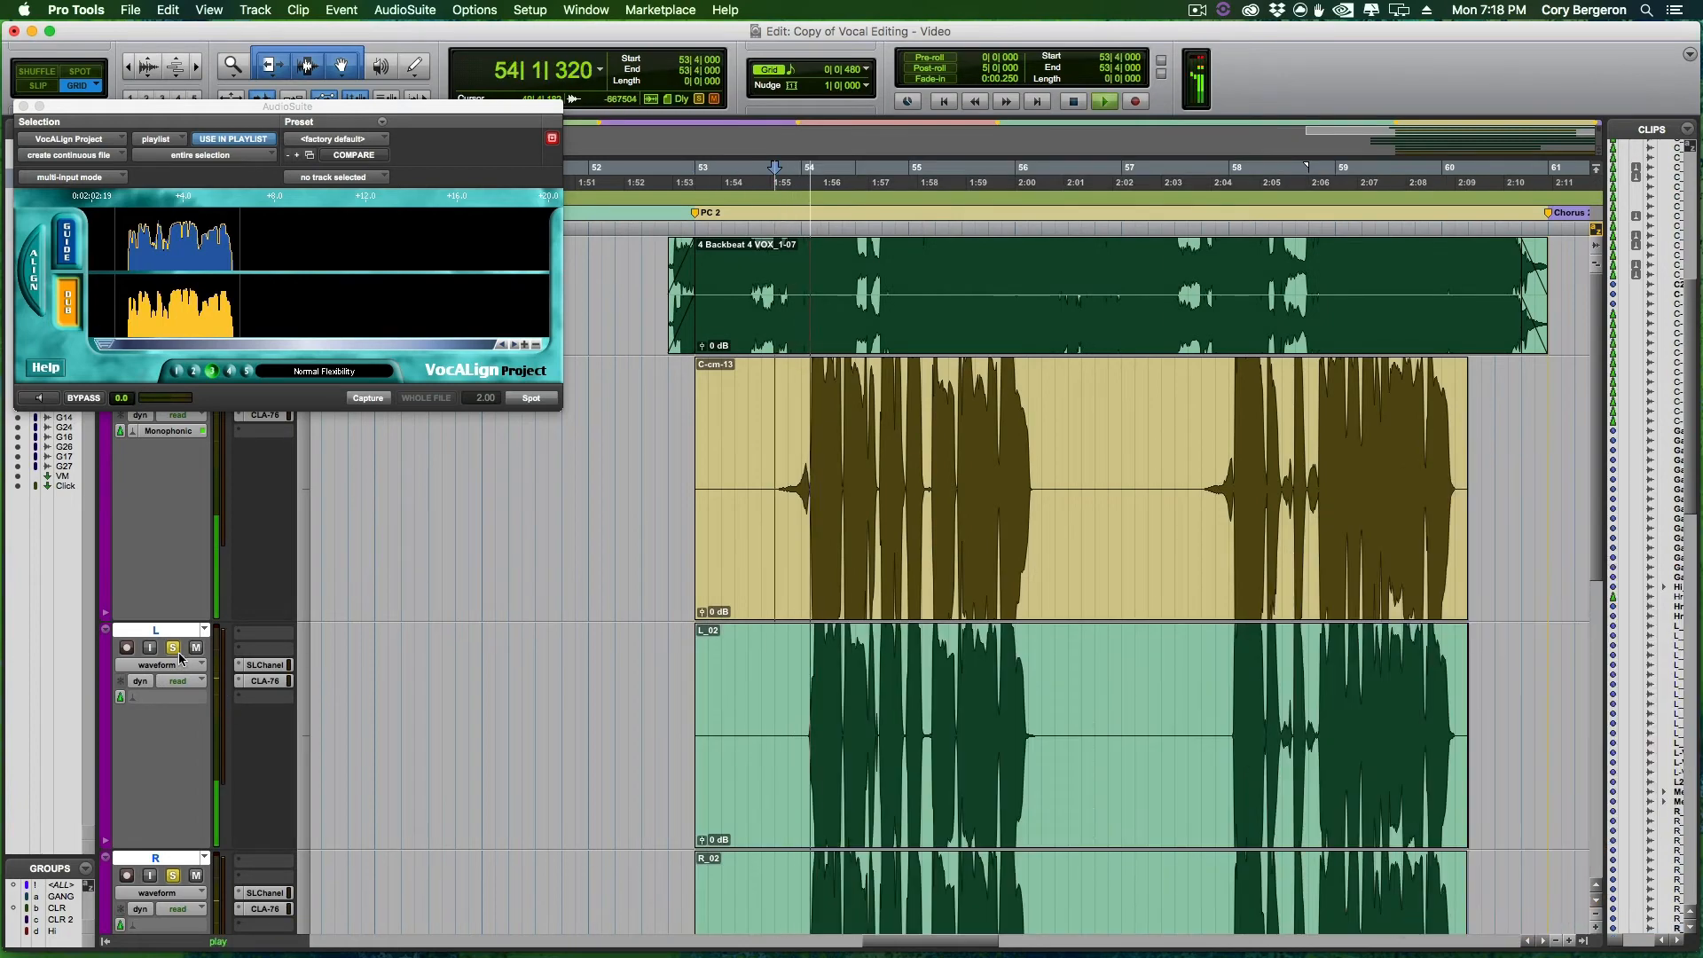
scroll(571, 533, "down", 5)
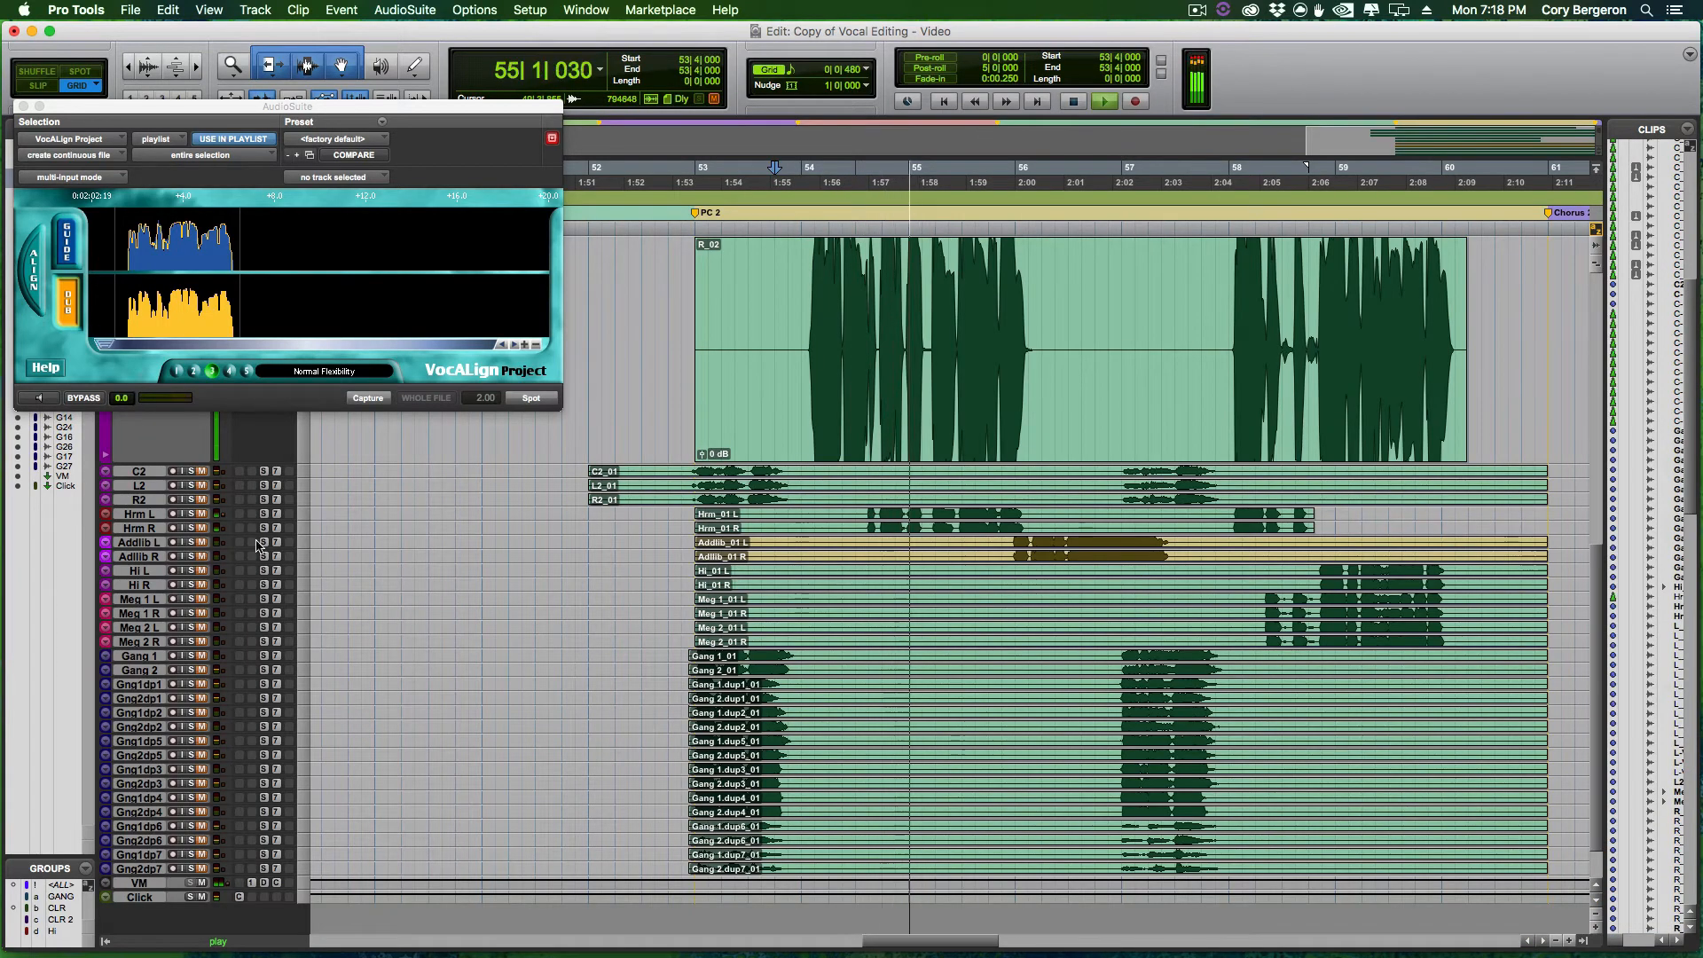
scroll(612, 507, "up", 2)
key("super+alt+bracketleft")
key("super+alt+bracketleft")
scroll(624, 501, "down", 1)
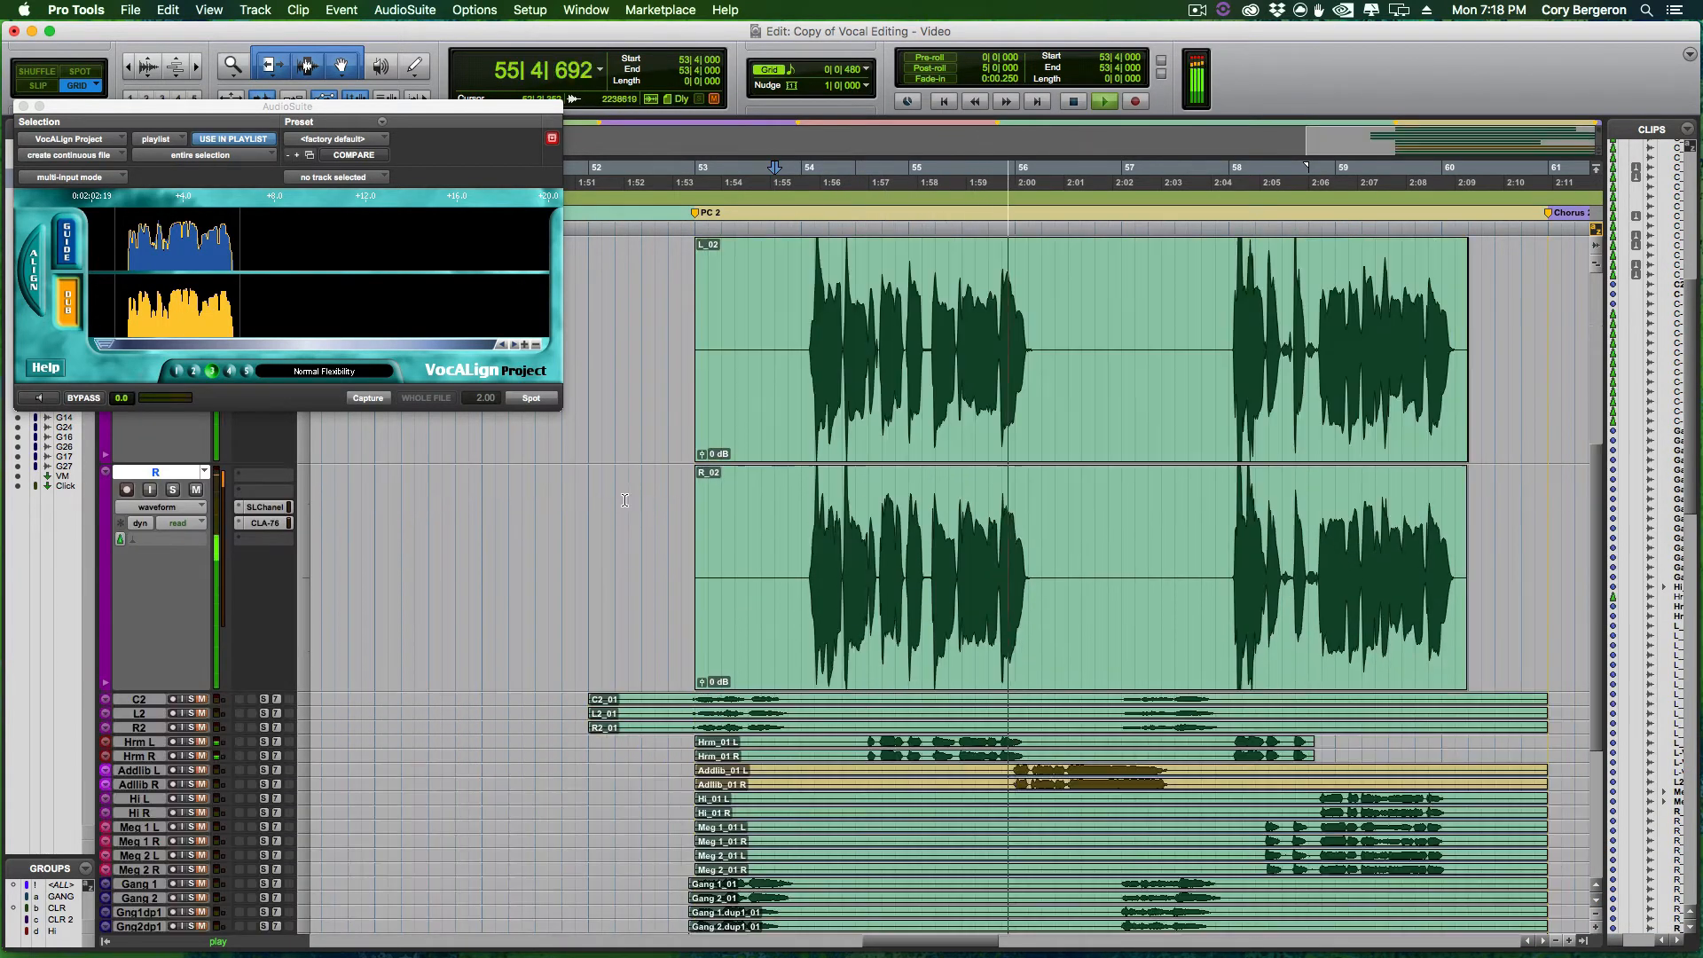
key("space")
Enlarge the Hrm L and Hrm R tracks and move them directly below lead track C.
left_click(141, 755)
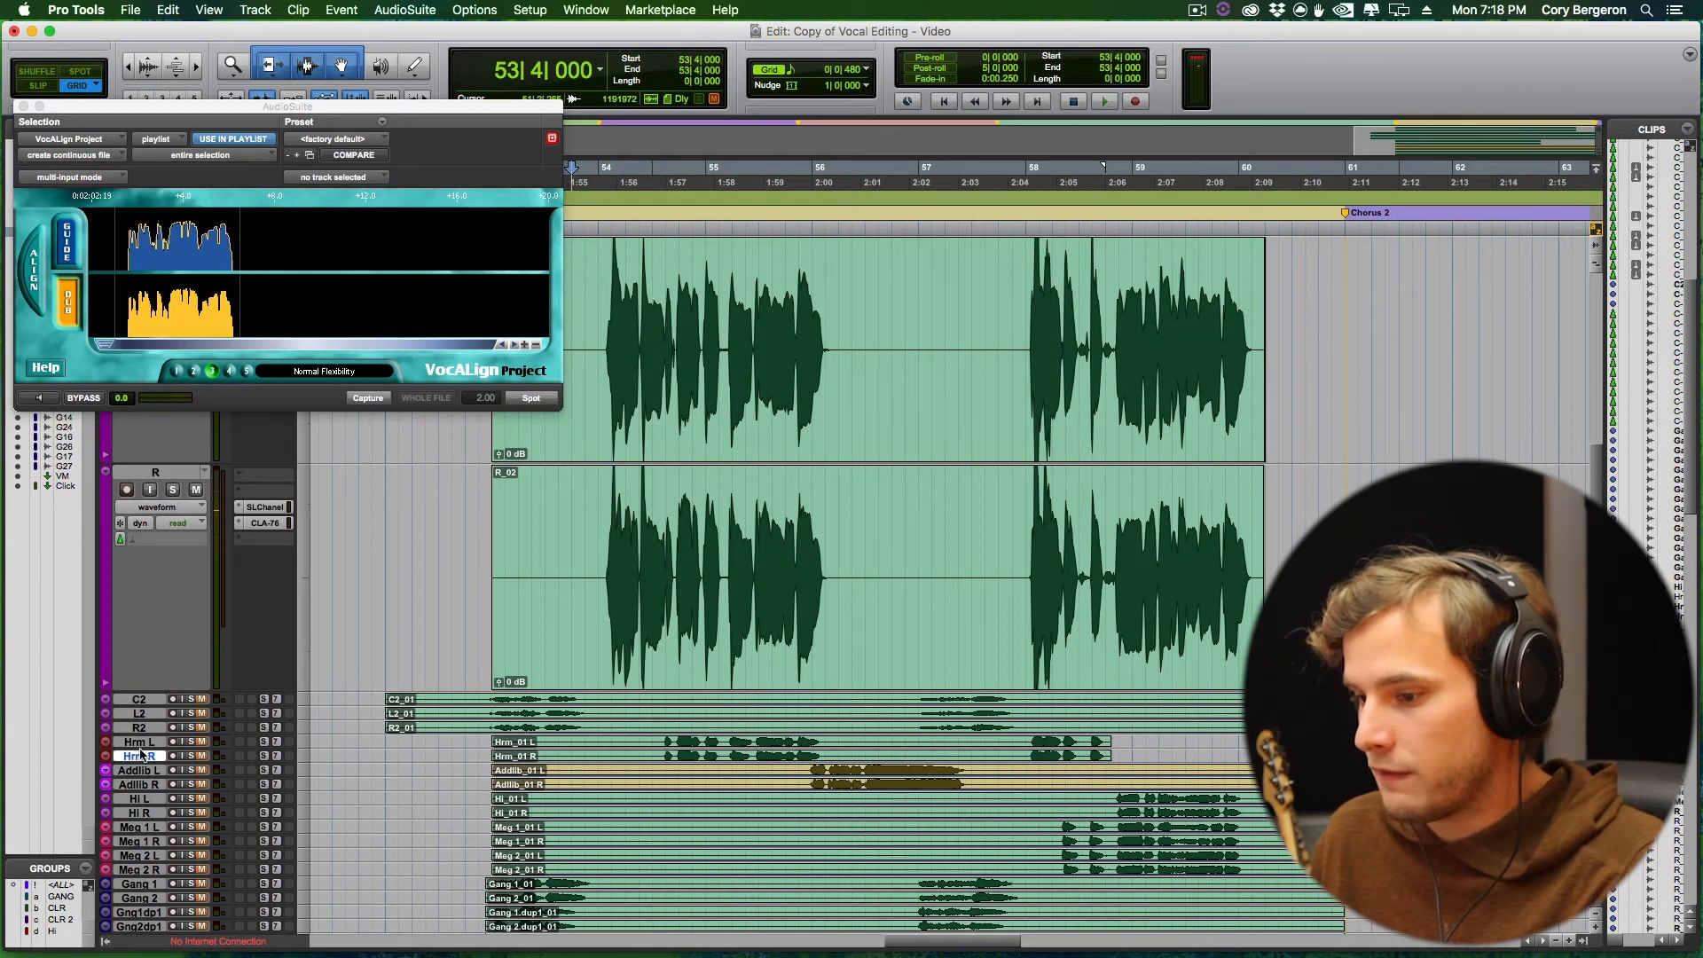
left_click_drag(140, 748, 140, 838)
left_click_drag(140, 703, 139, 791)
scroll(560, 678, "down", 5)
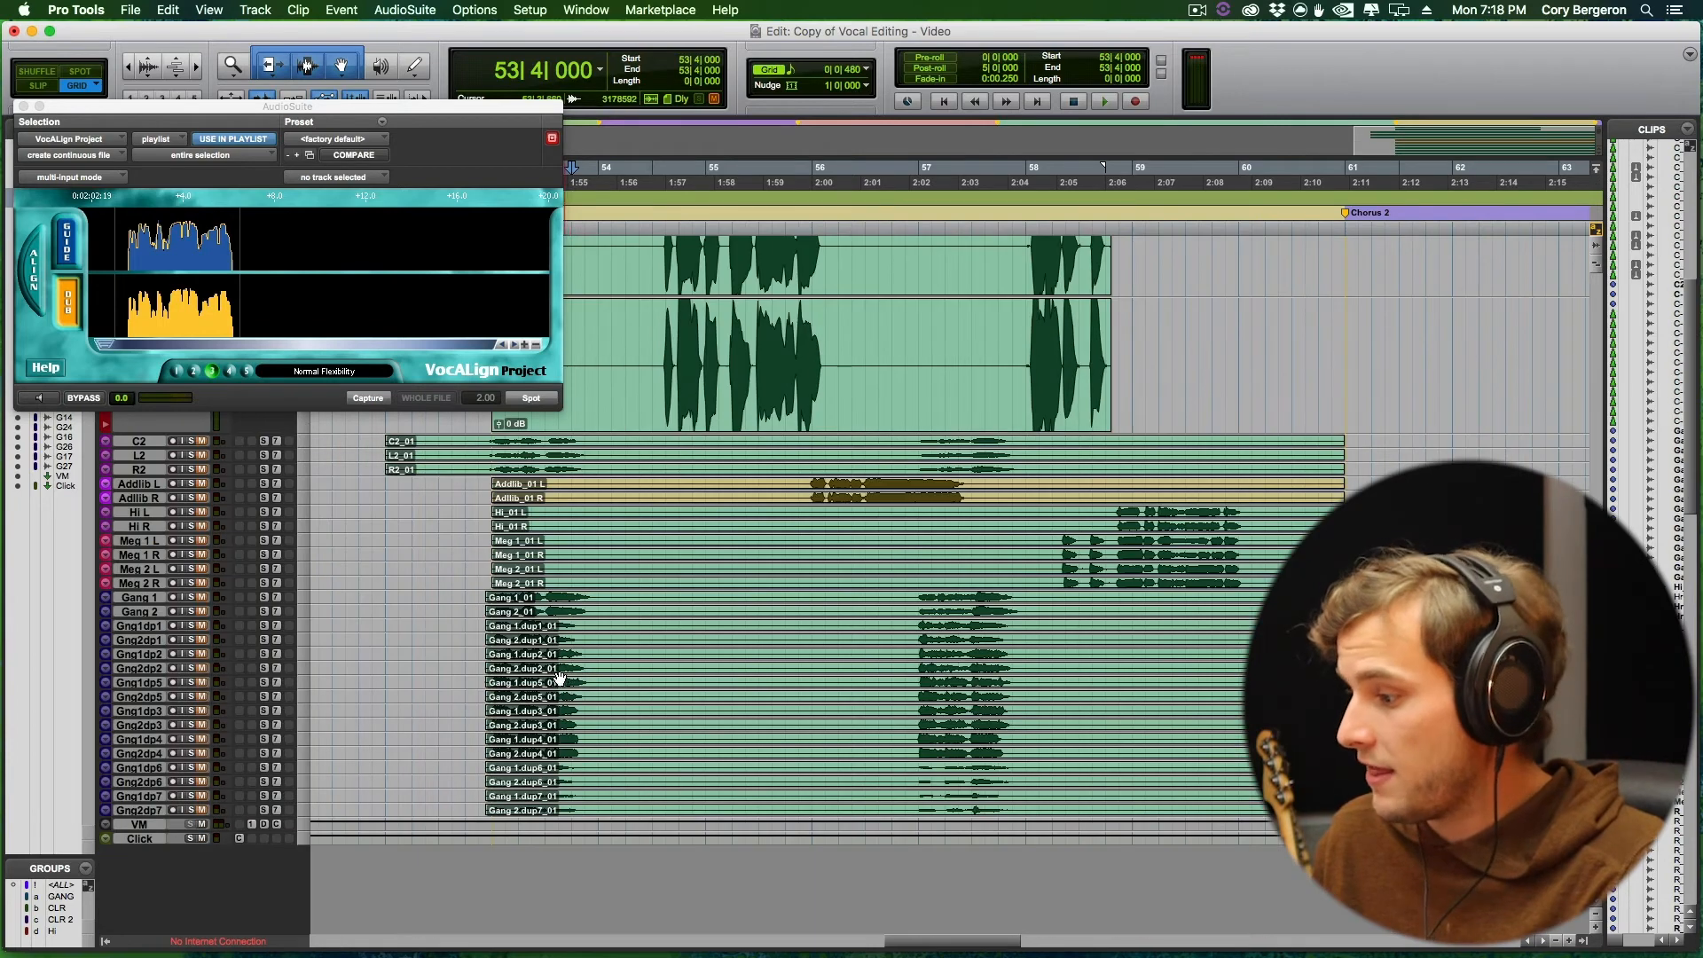
scroll(596, 682, "up", 3)
left_click(675, 513)
key("t")
key("t")
key("t")
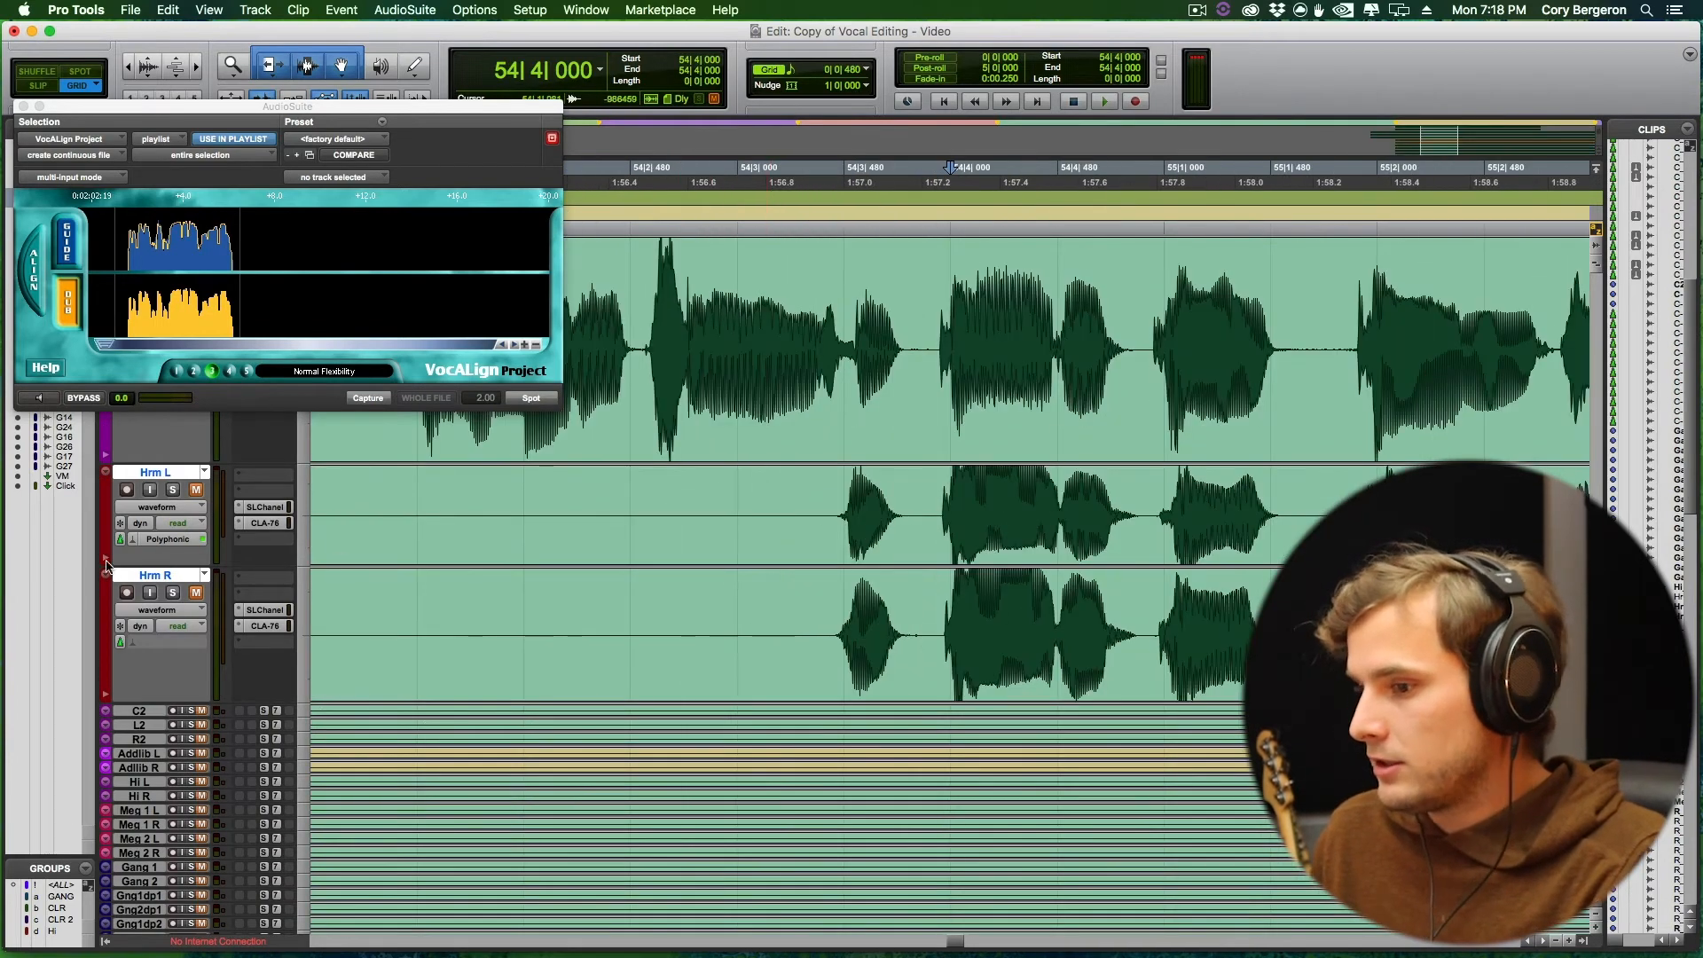
left_click(23, 106)
left_click_drag(137, 468, 163, 408)
scroll(832, 524, "up", 3)
Open VocALign Project, and split the clips on tracks C, Hrm L and Hrm R at 56|2|000.
key("r")
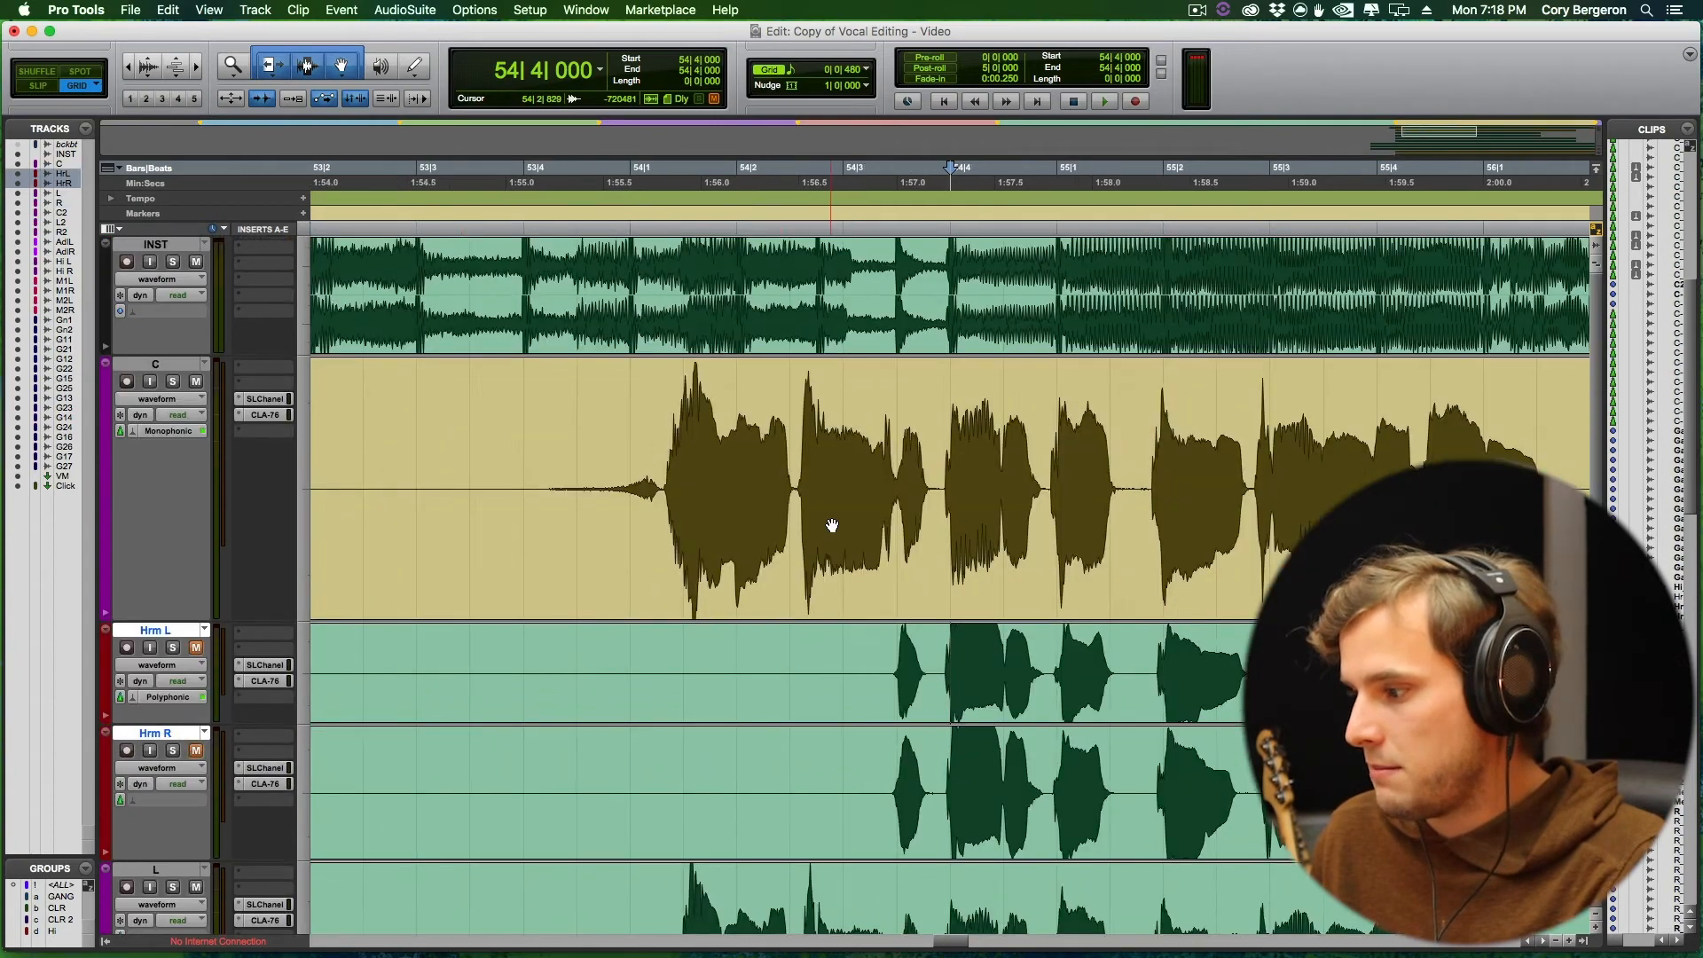
scroll(818, 524, "right", 5)
left_click(391, 9)
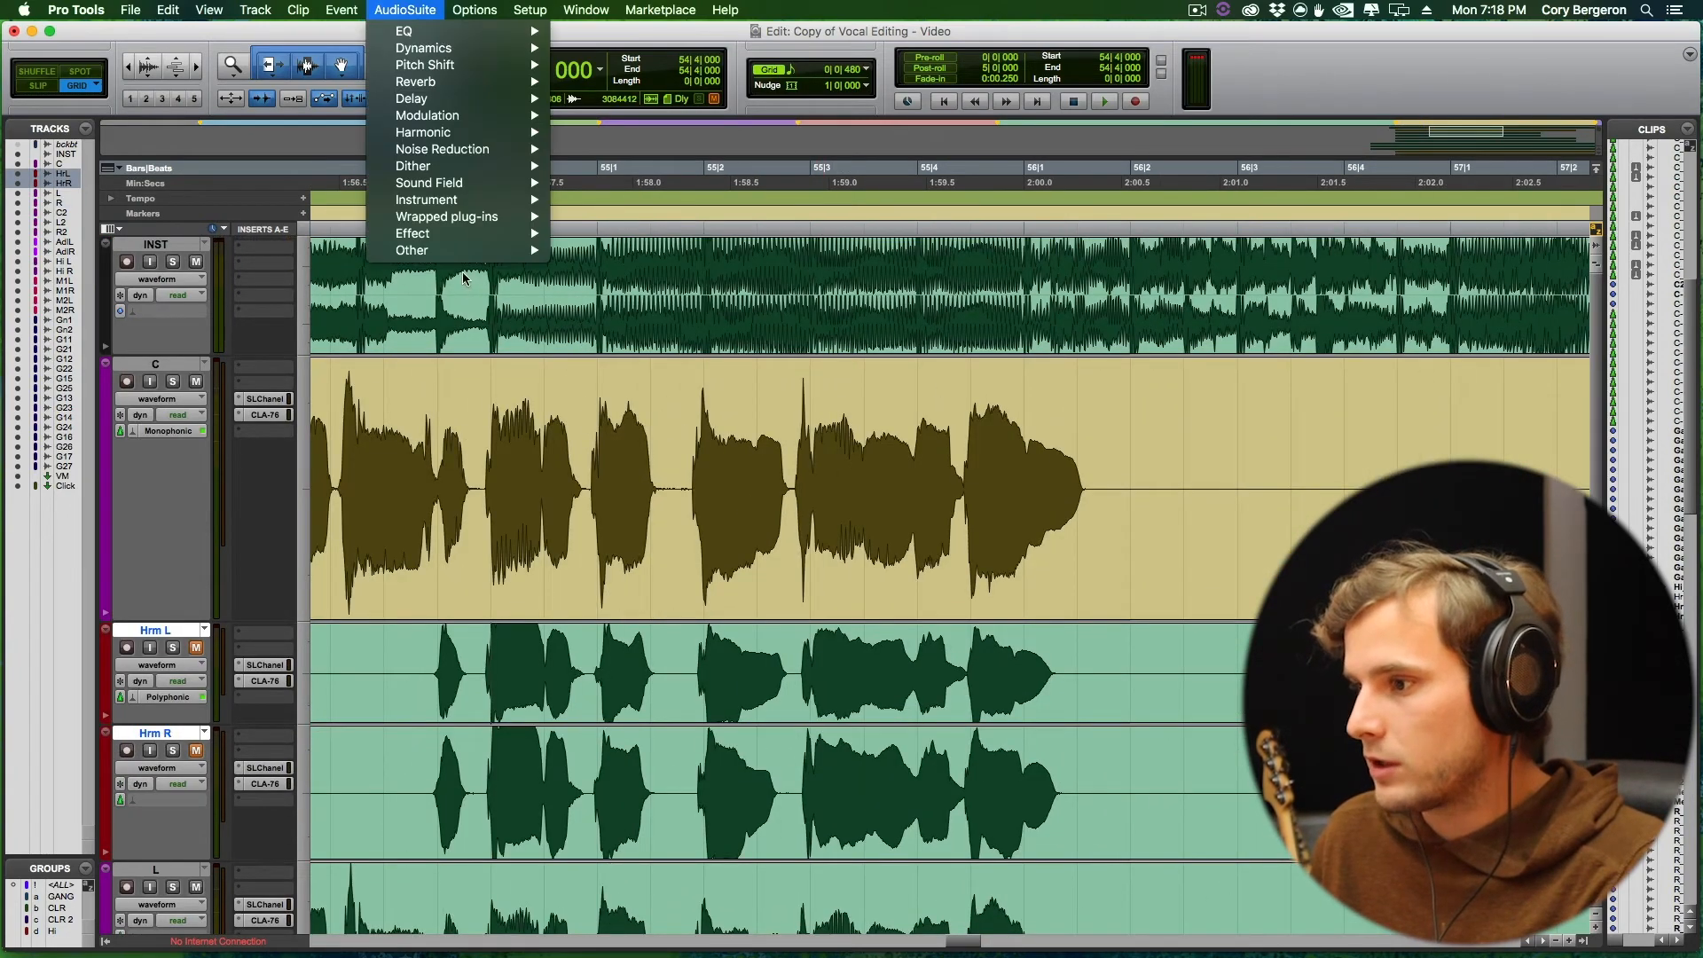
mouse_move(461, 250)
left_click(603, 903)
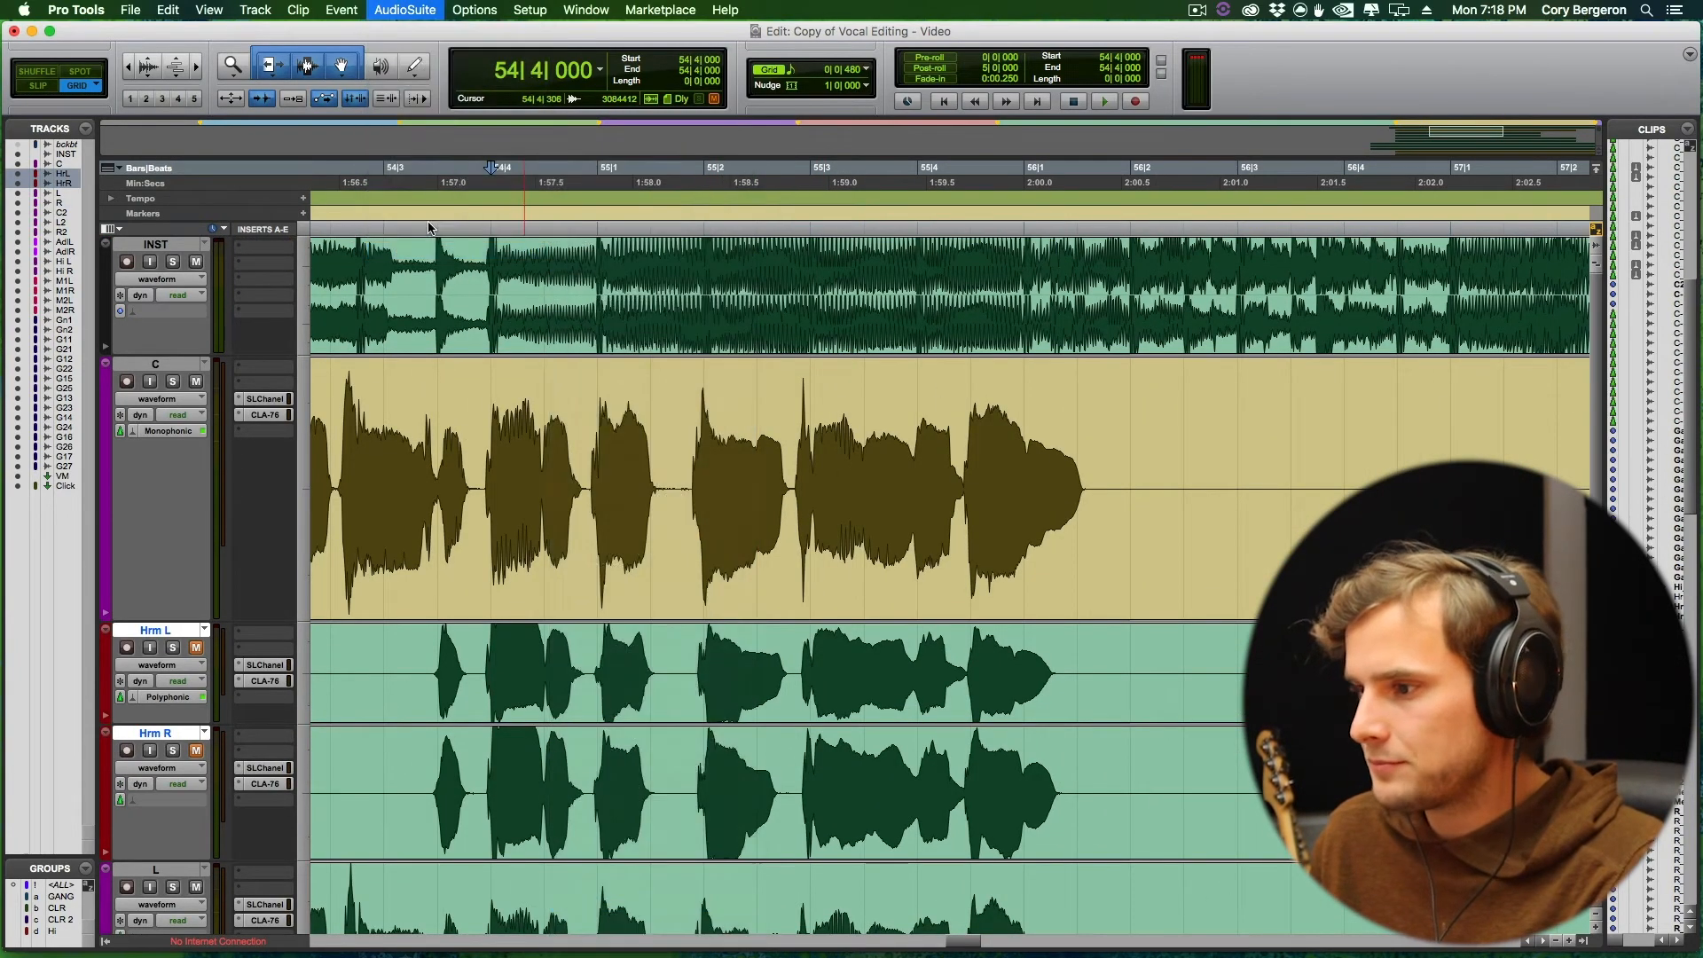
left_click(1123, 529)
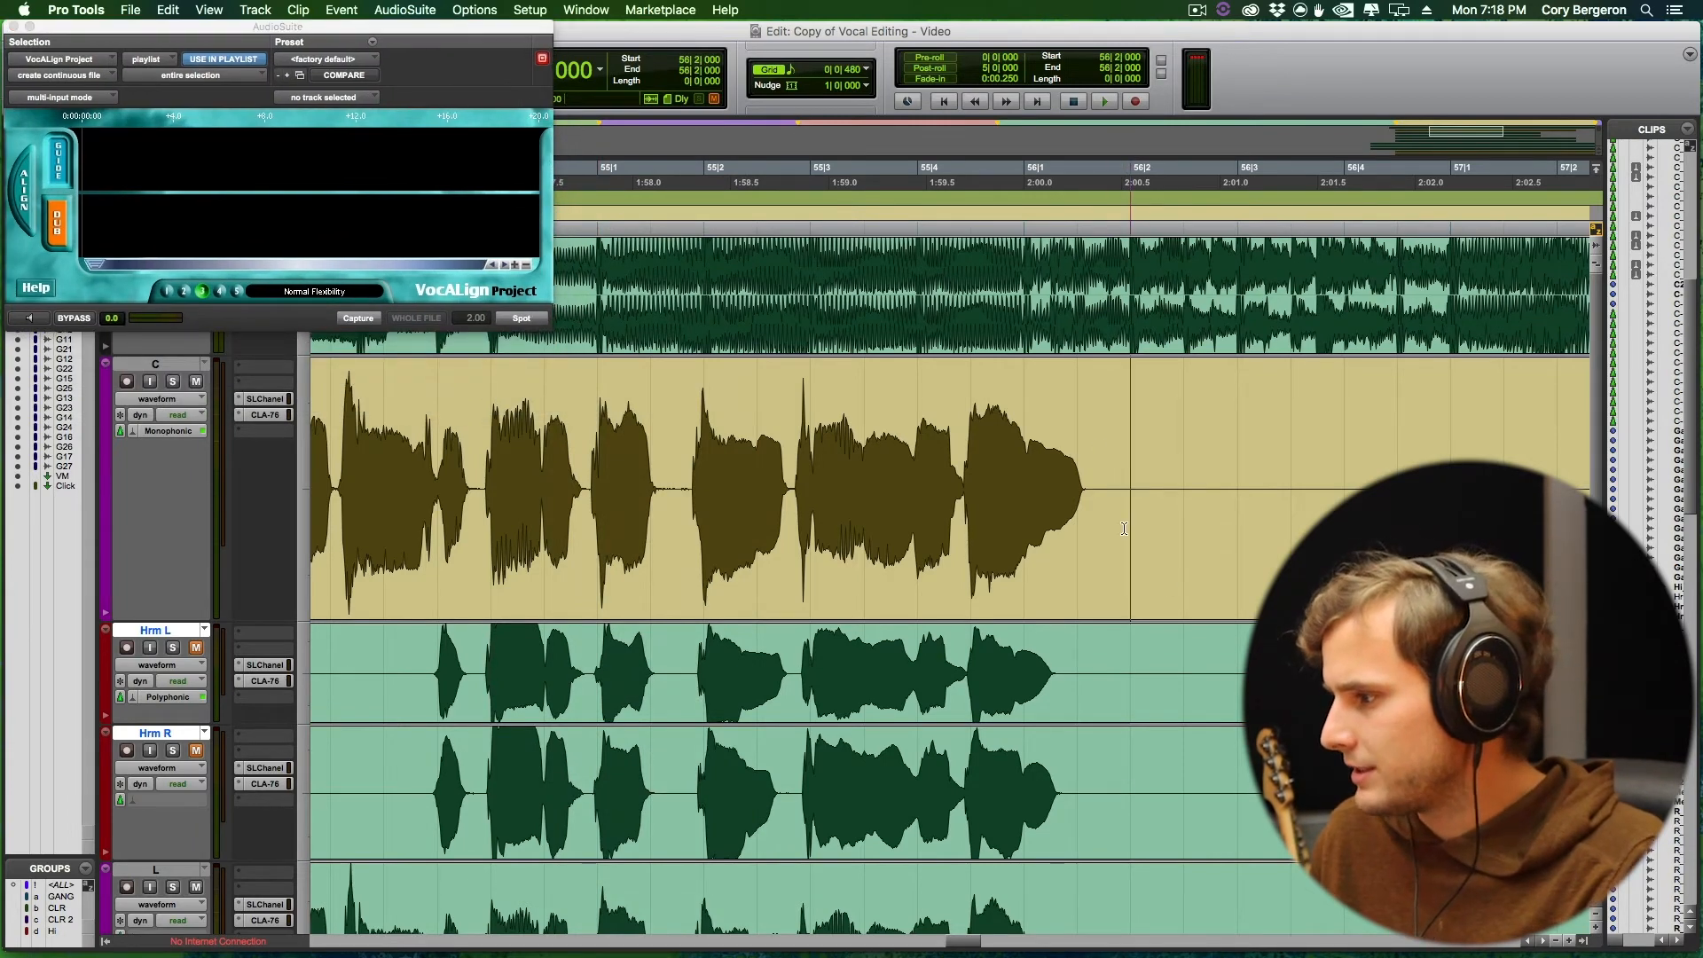
key("b")
left_click_drag(375, 36, 478, 170)
Split track C at 54|3|480, just before the harmony enters, and mute the clip preceding the split.
scroll(810, 602, "left", 8)
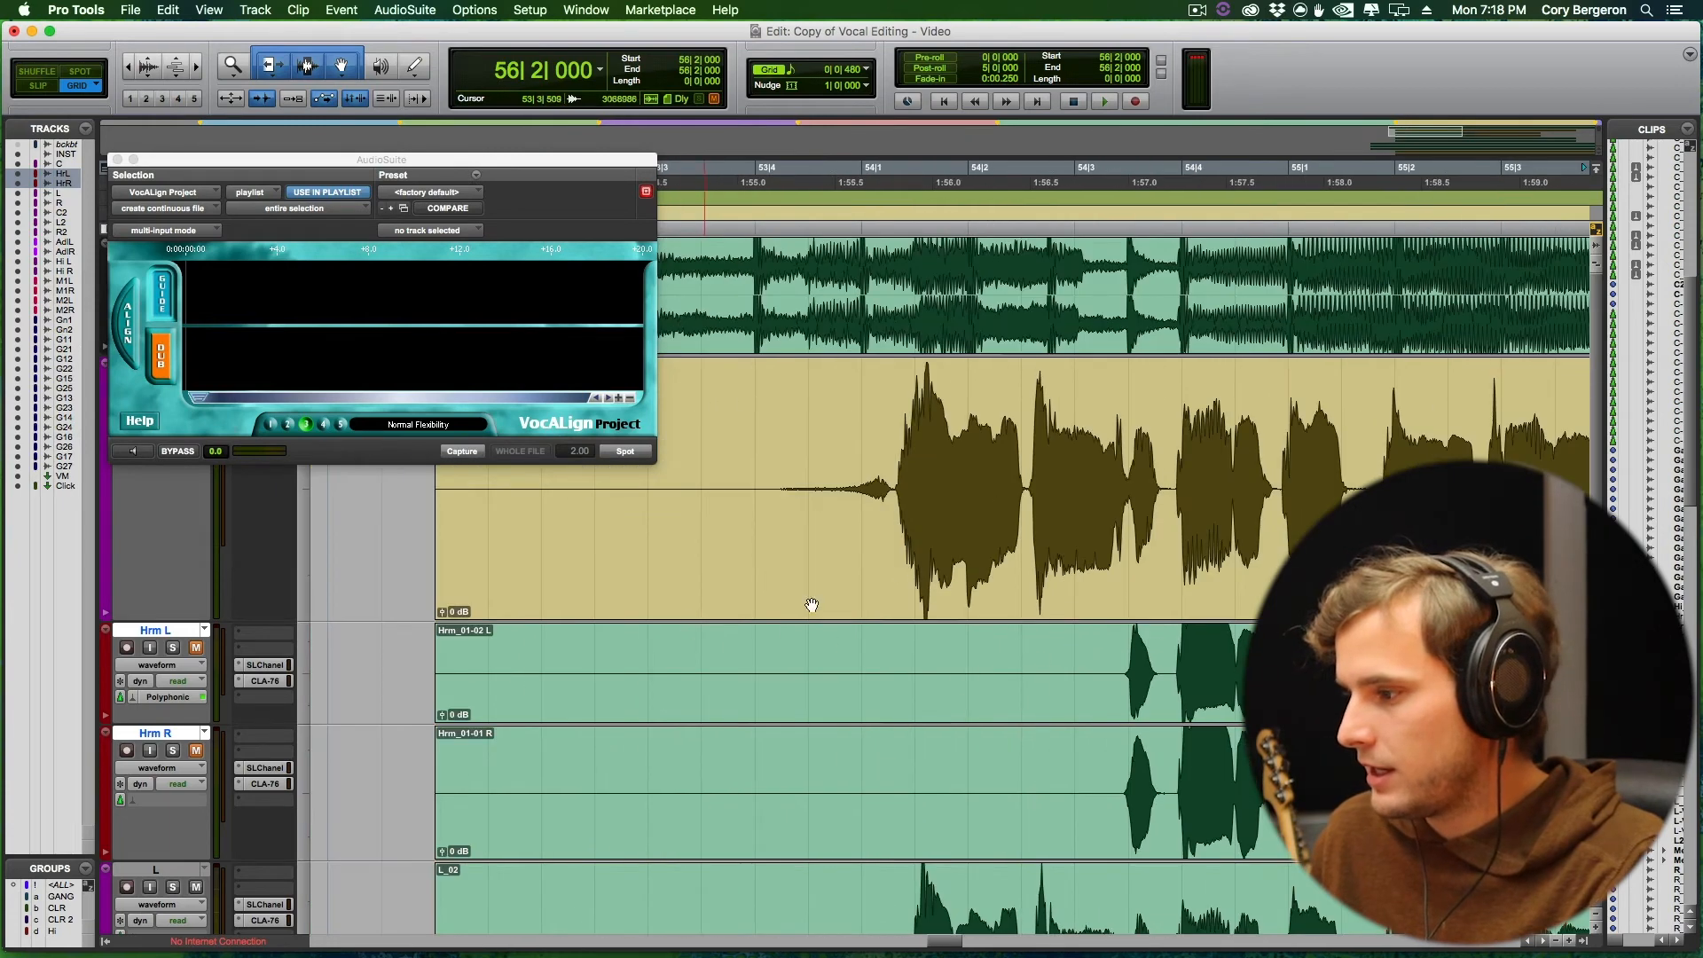
scroll(887, 532, "right", 2)
left_click(961, 463)
key("t")
key("t")
key("b")
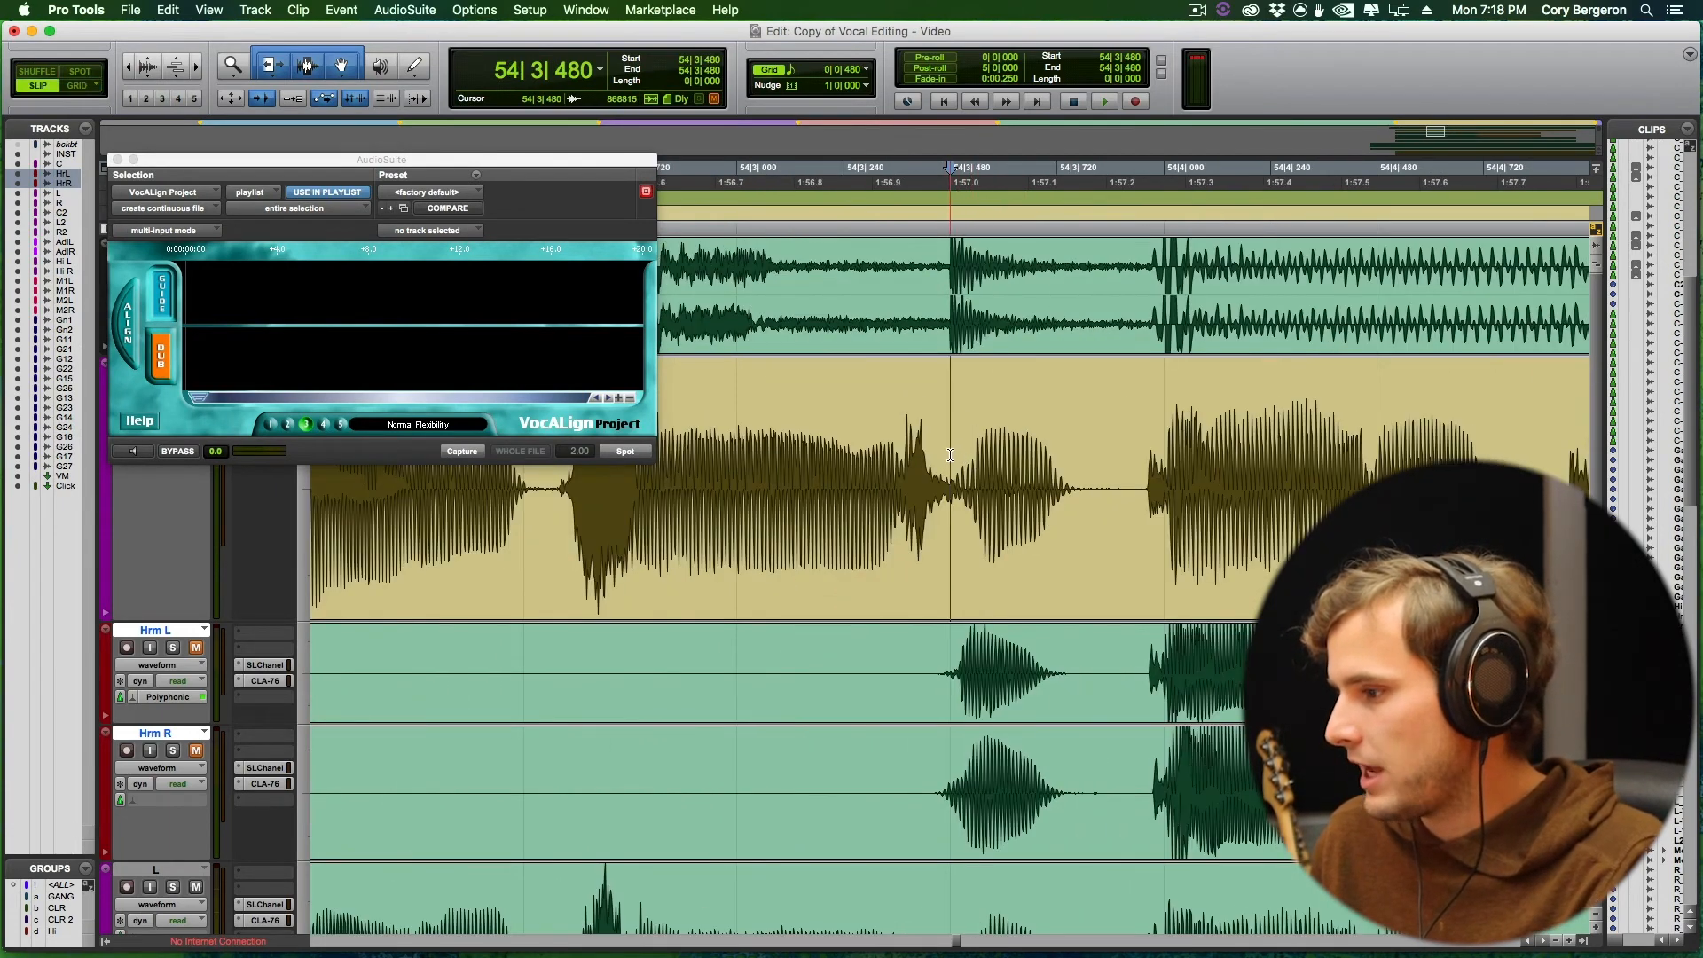
left_click(865, 559)
key("F2")
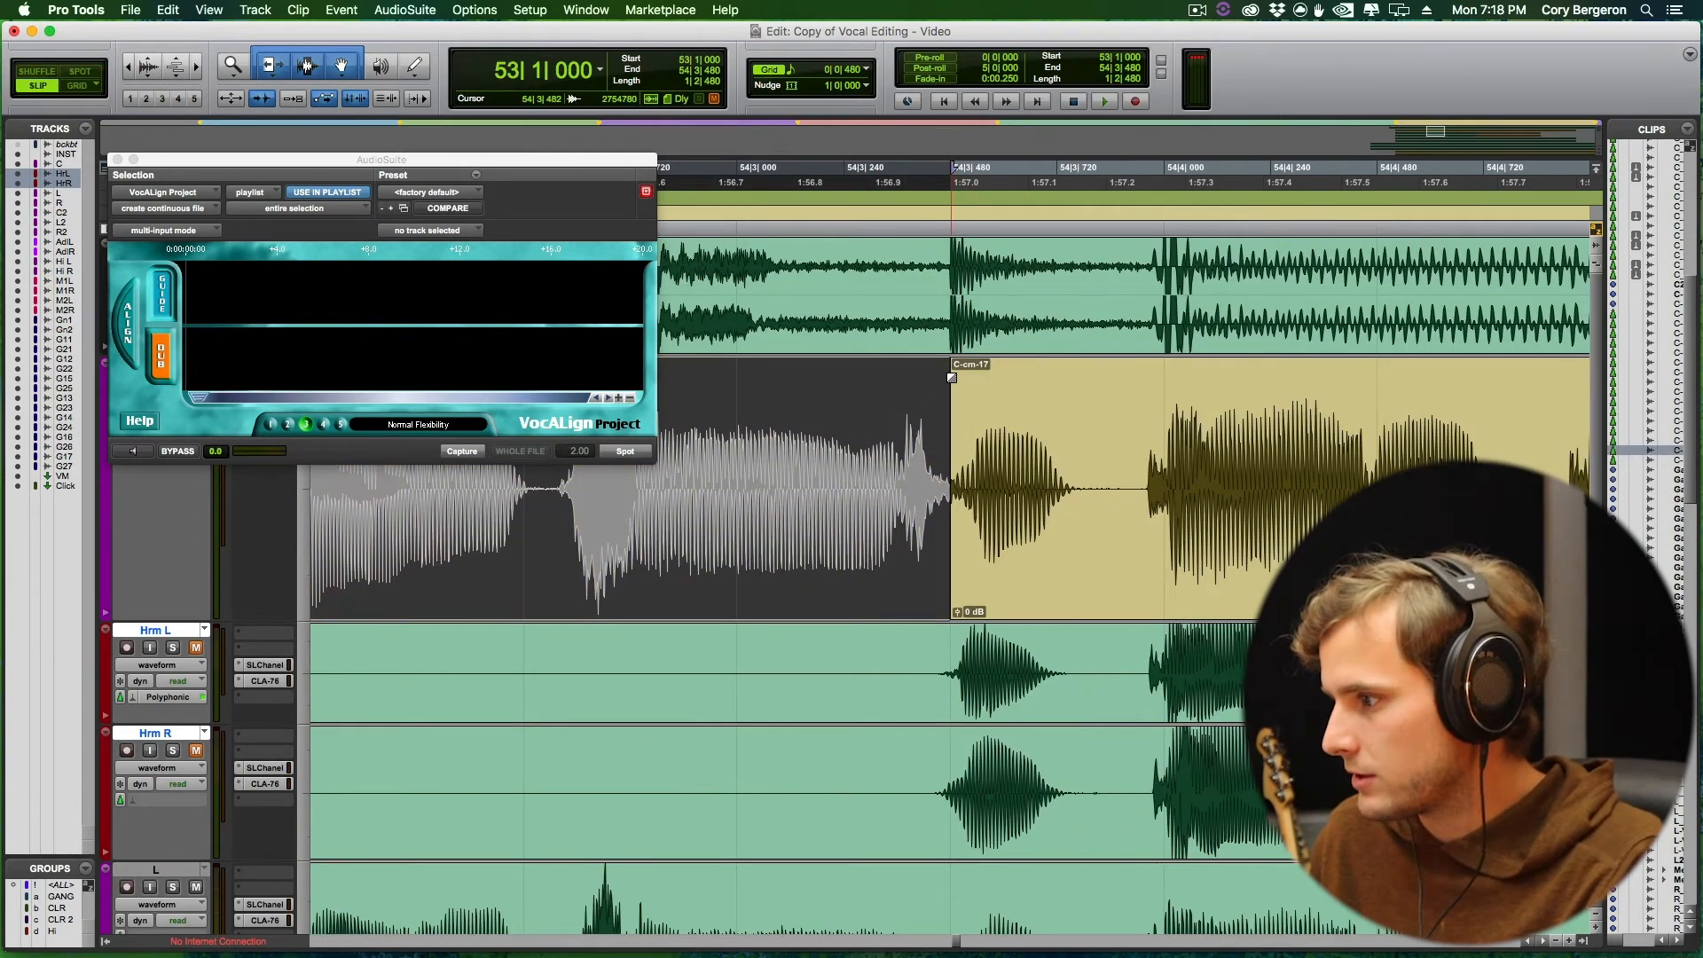
Split the clips on tracks Hrm R, Hrm L and C at 54|3|000.
left_click(948, 395)
key("r")
left_click(852, 788)
key("b")
key("p")
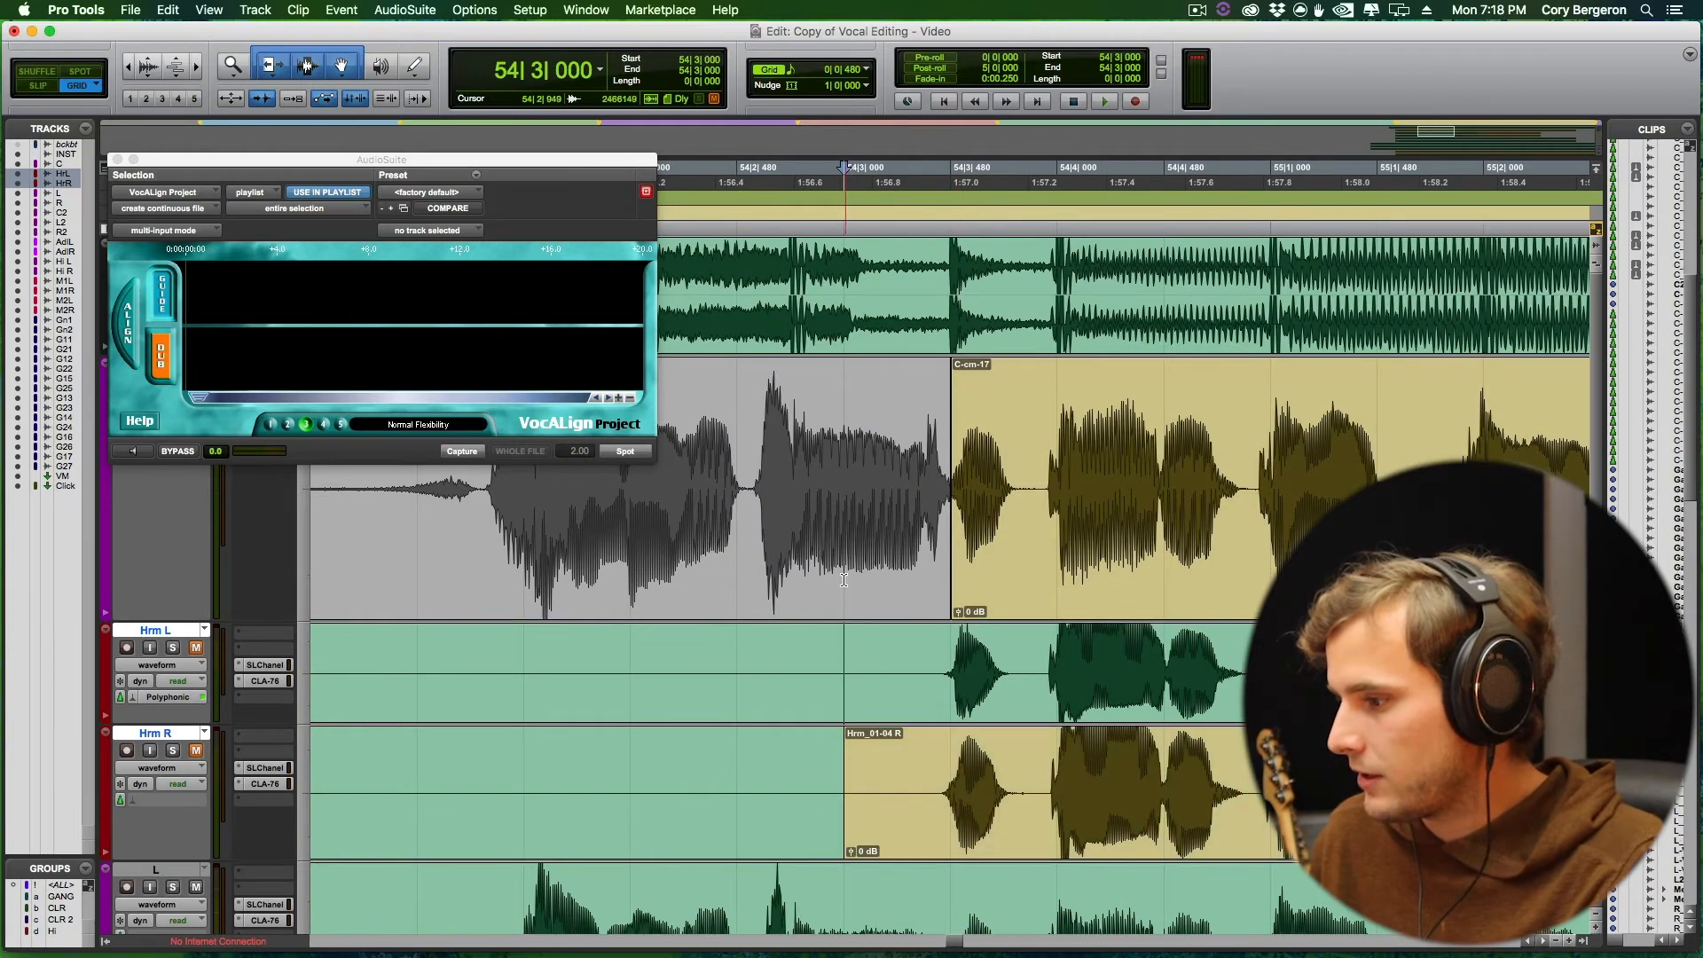
key("b")
key("p")
key("b")
Select track C's two clips from 54|3|000 to 56|2|000 and capture them as the VocALign guide.
double_click(867, 559)
type("r")
key("Escape")
left_click(1153, 542, "shift")
key("r")
scroll(1123, 542, "right", 5)
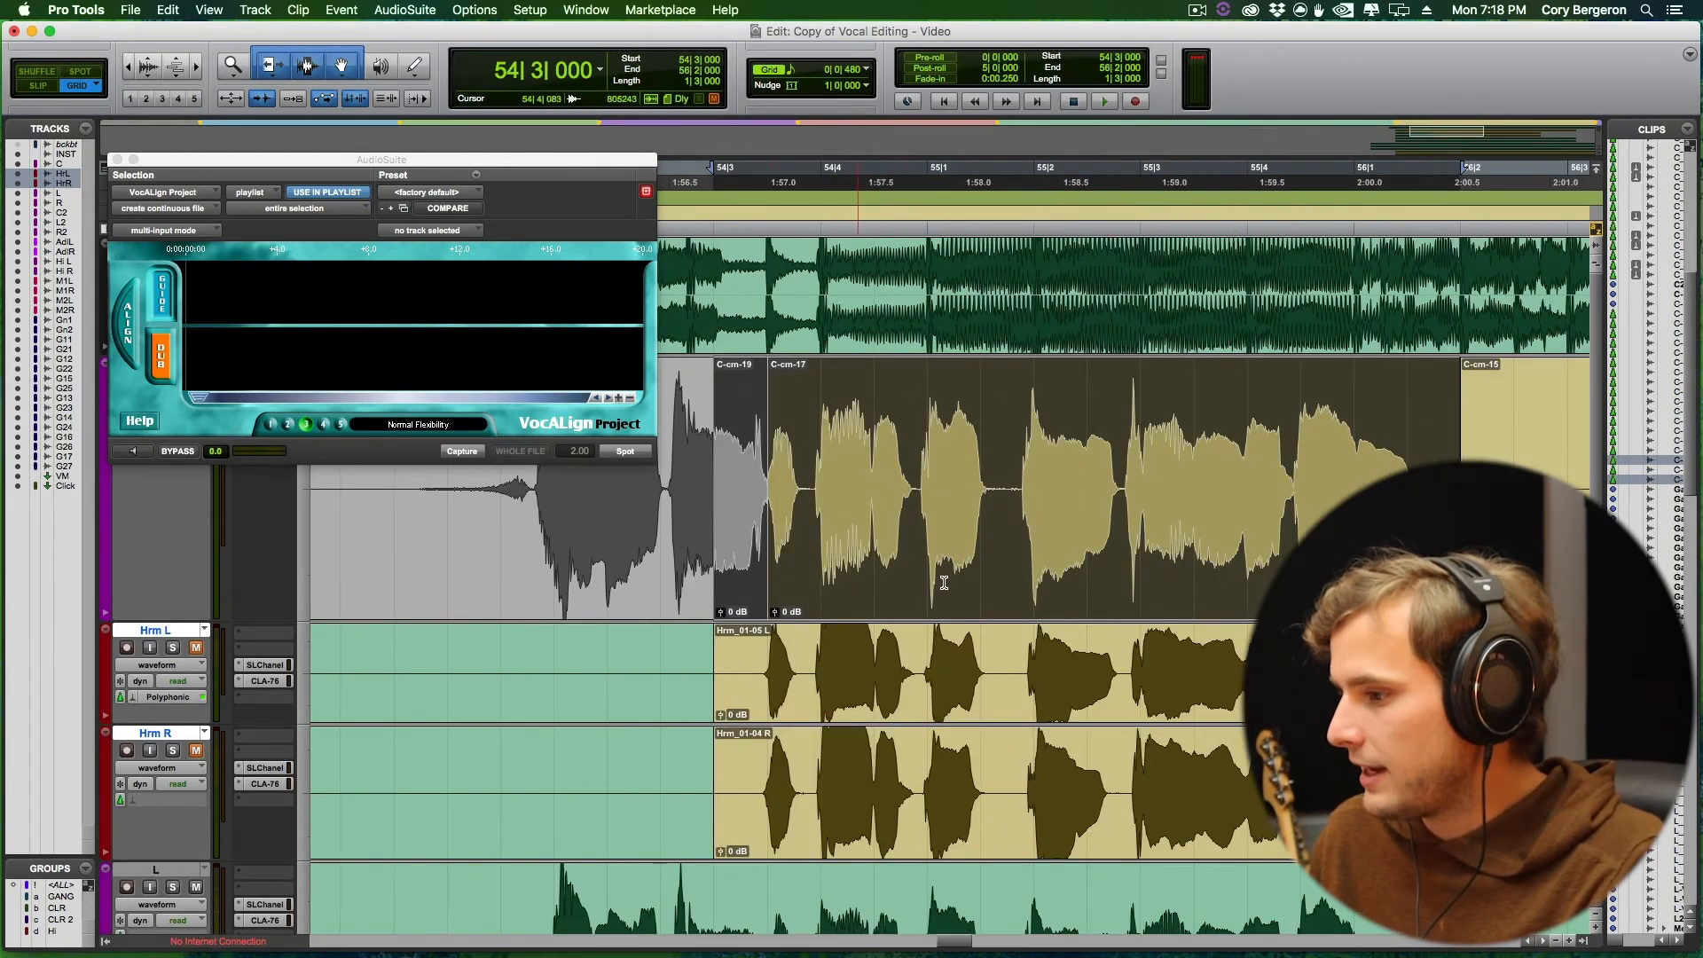
scroll(881, 694, "right", 12)
scroll(661, 714, "left", 10)
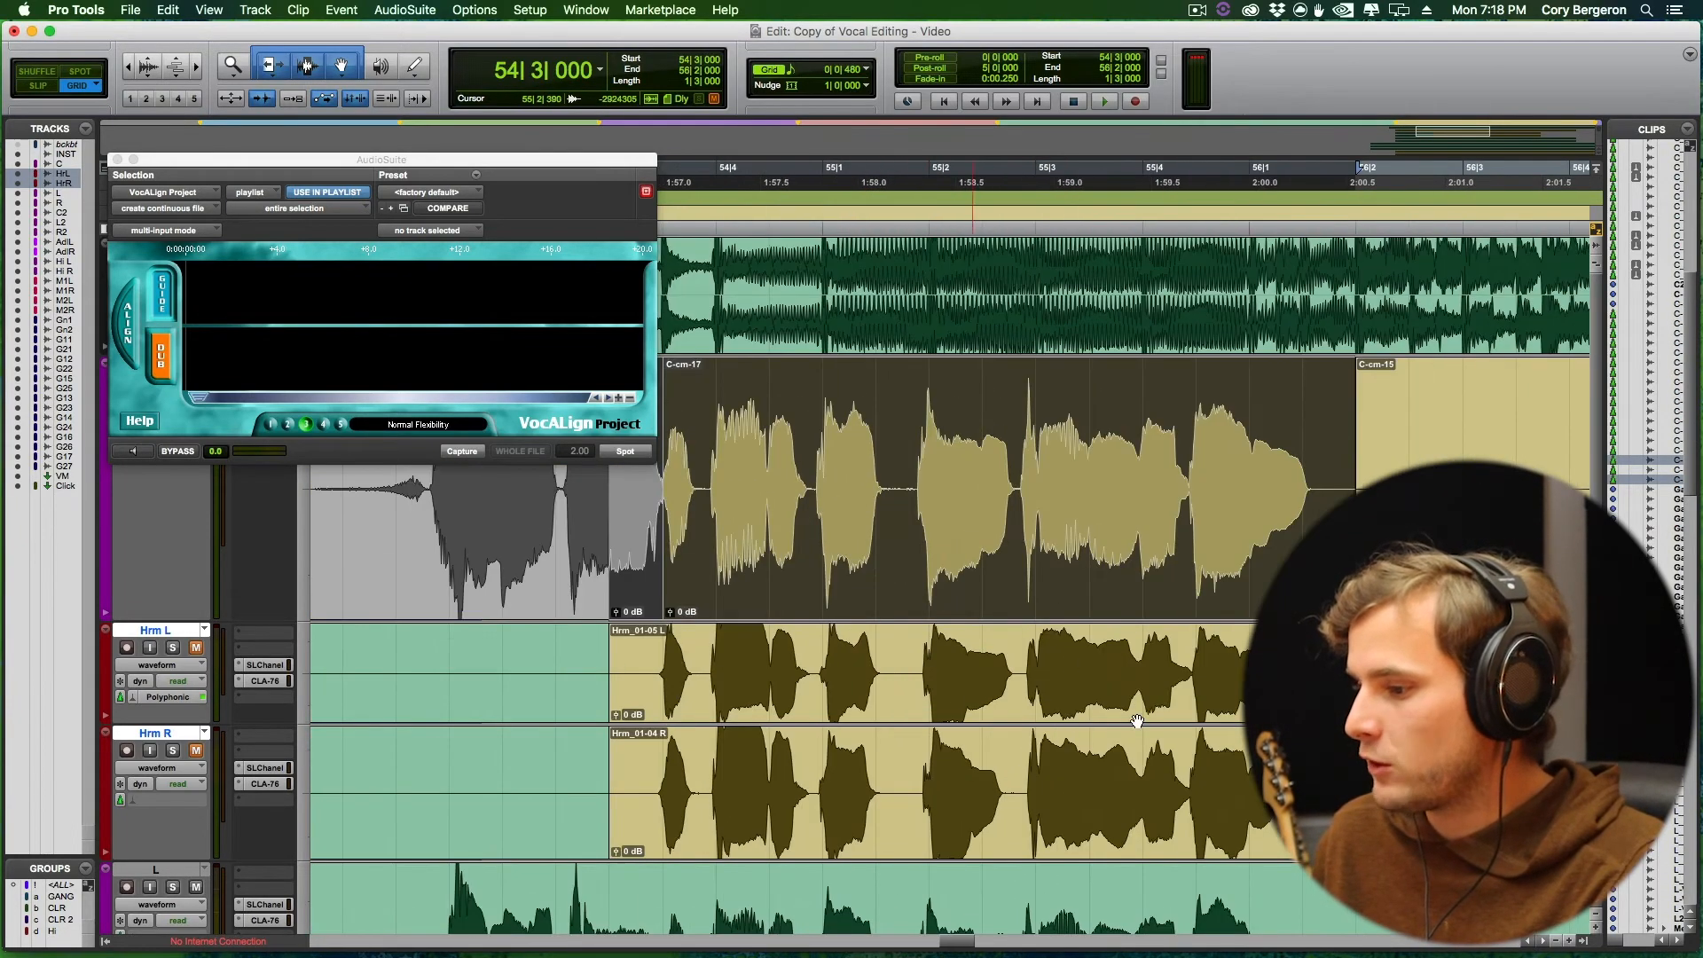
scroll(730, 566, "right", 1)
scroll(730, 566, "right", 1)
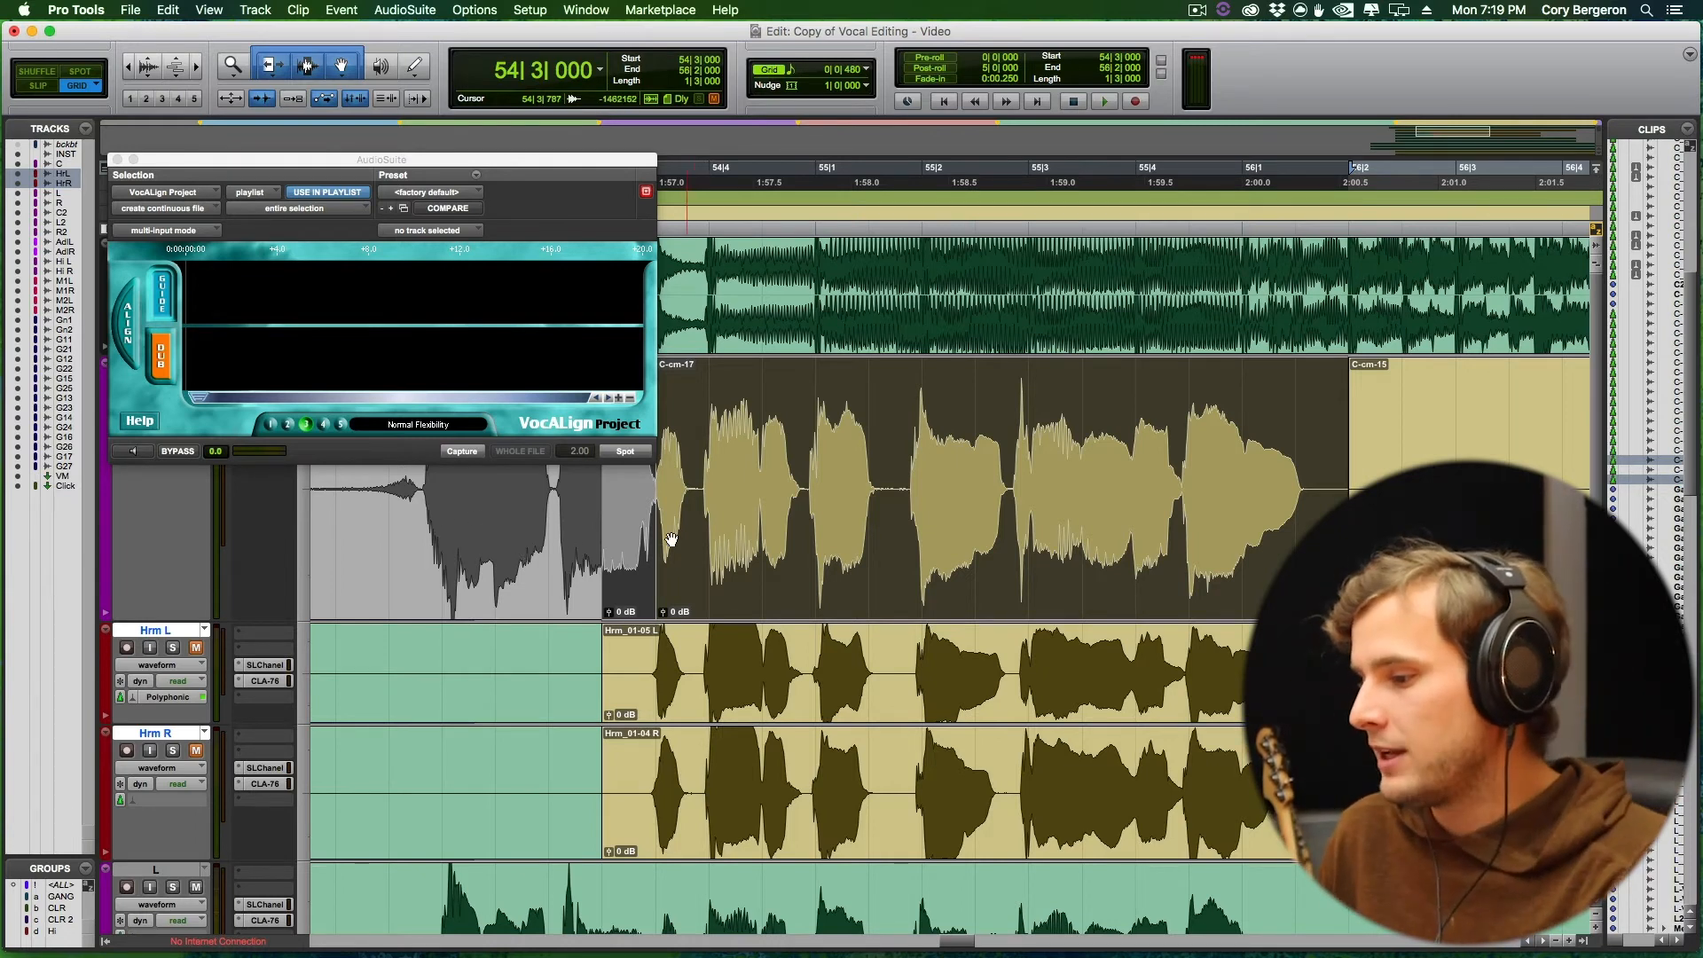
scroll(672, 540, "right", 5)
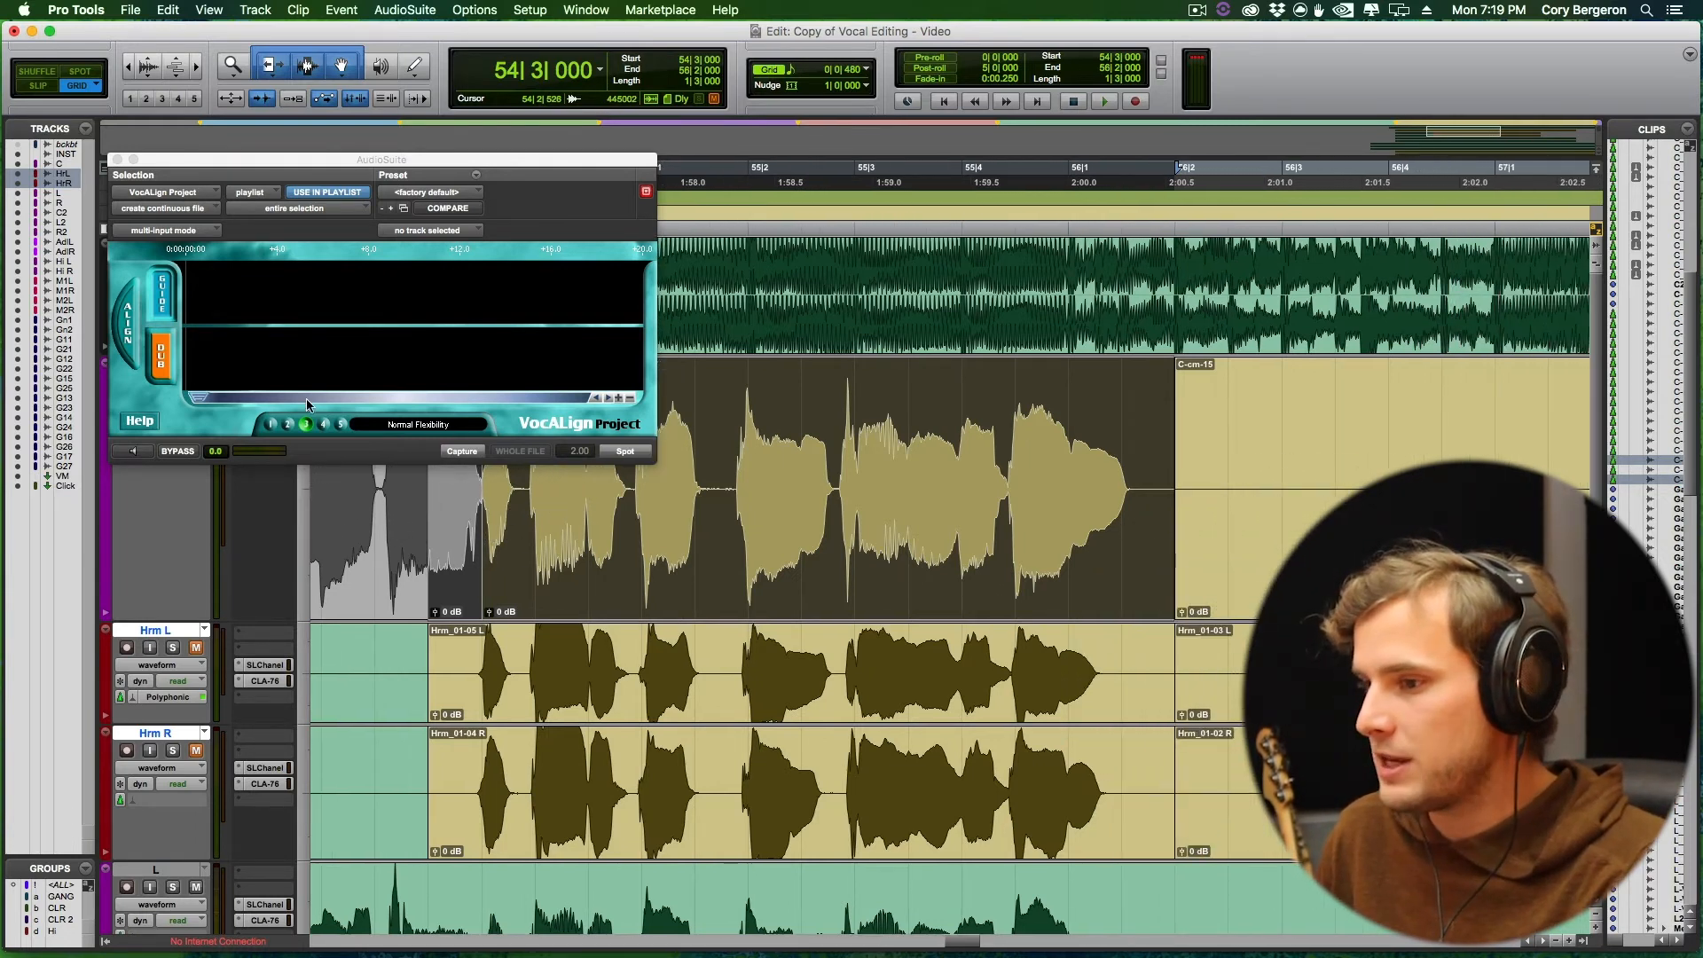
left_click(455, 453)
Align the matching Hrm L and Hrm R clips to track C's guide with VocALign at Normal Flexibility.
key("semicolon")
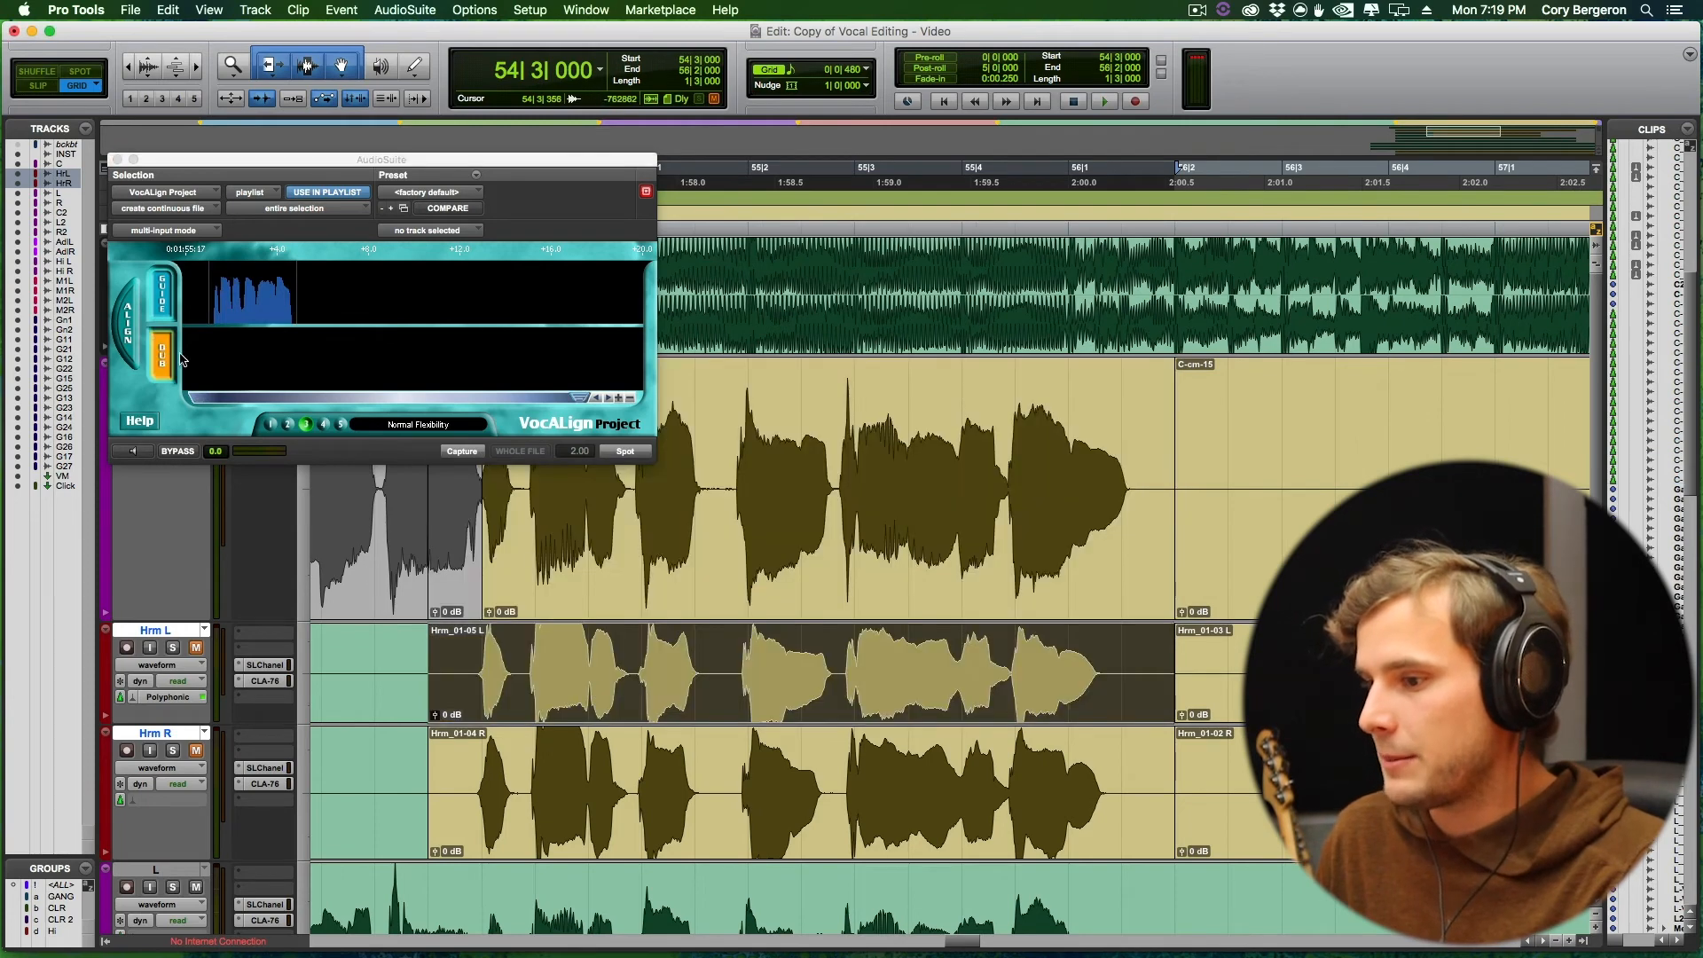
left_click(461, 451)
left_click(625, 451)
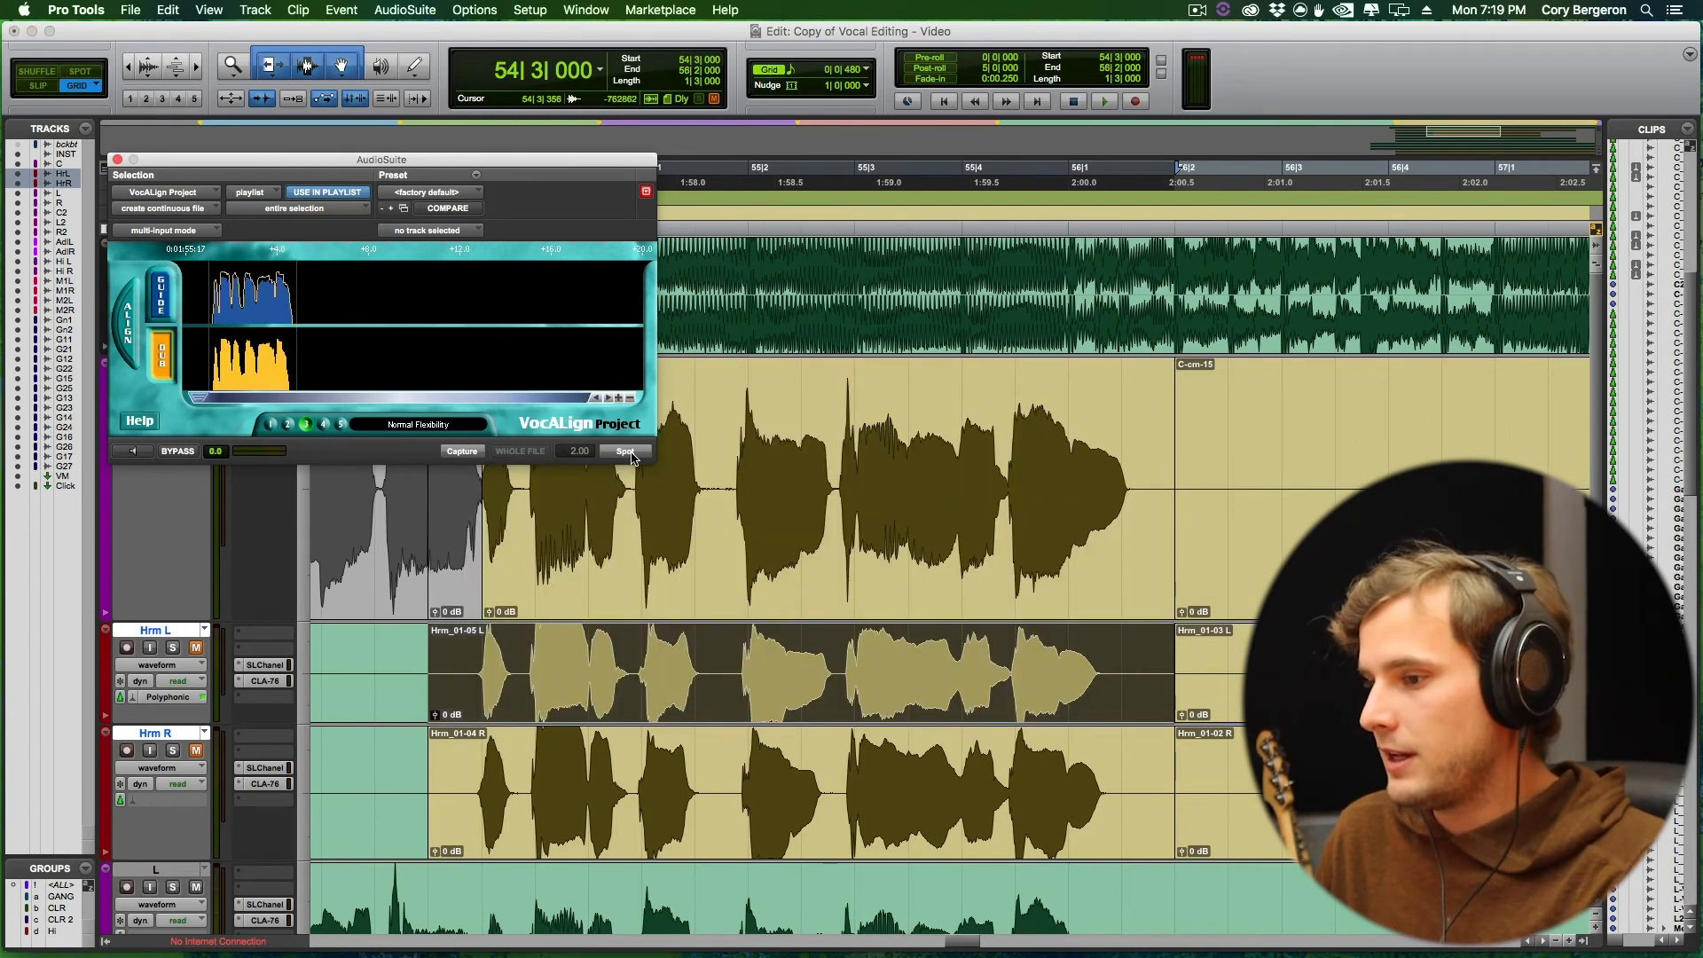
left_click(591, 854)
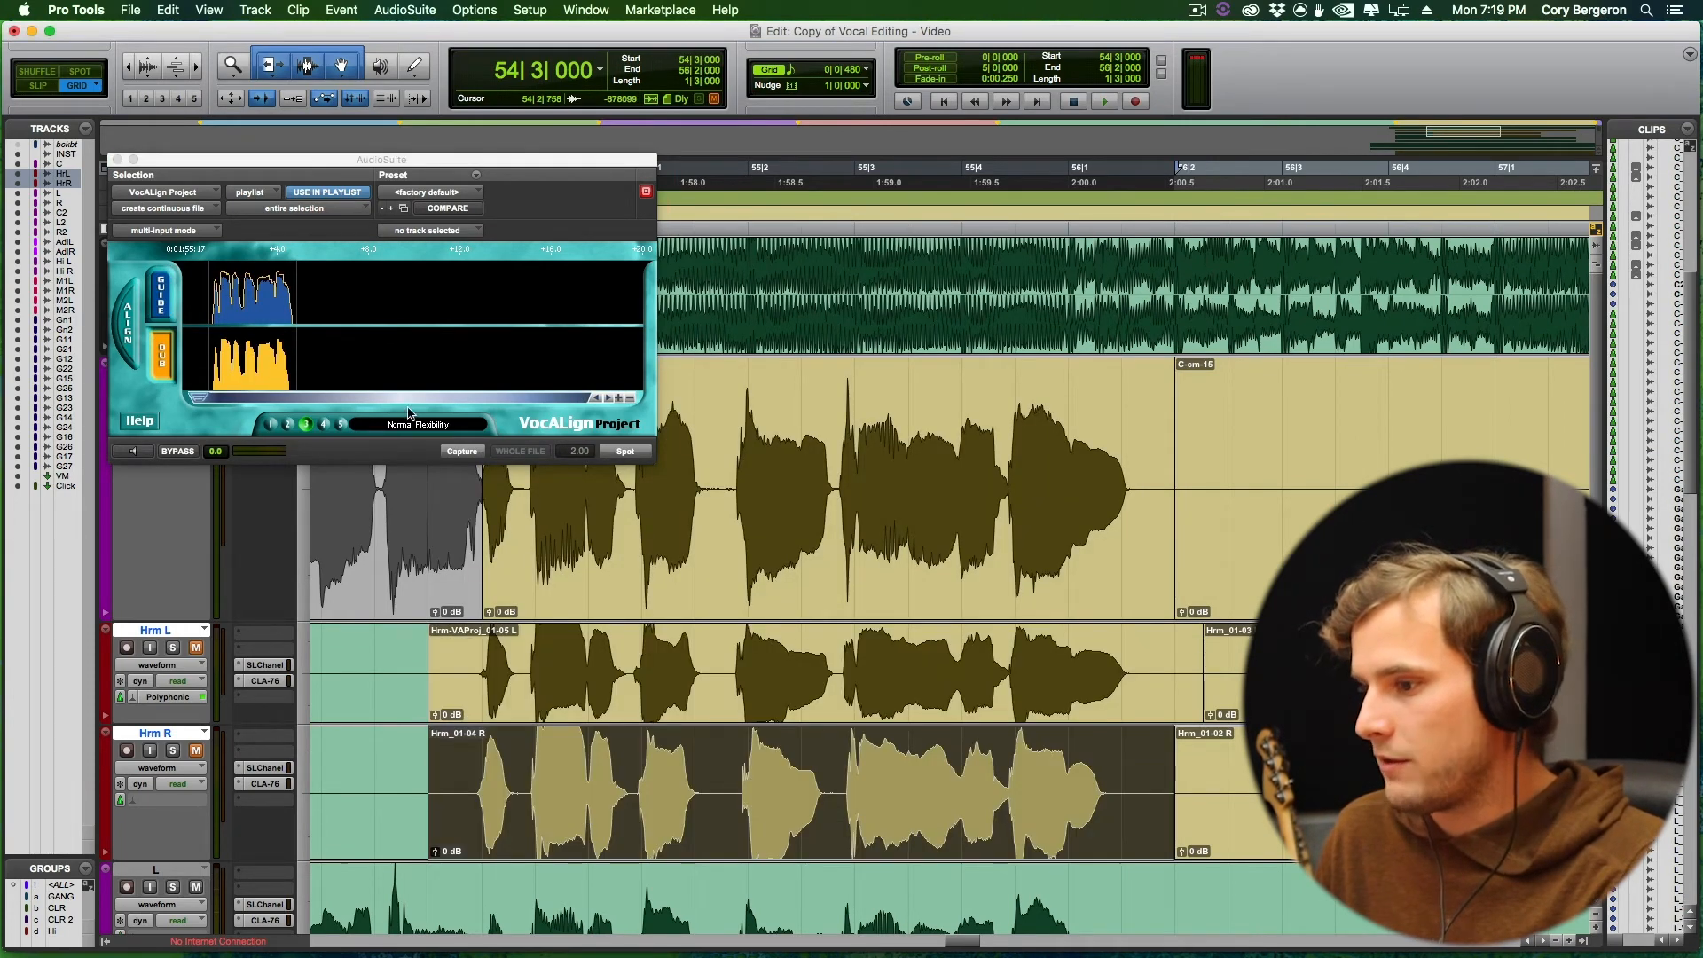
left_click(625, 452)
Play the aligned harmony phrase from 54|2|480 with Hrm L and Hrm R soloed.
left_click(485, 781)
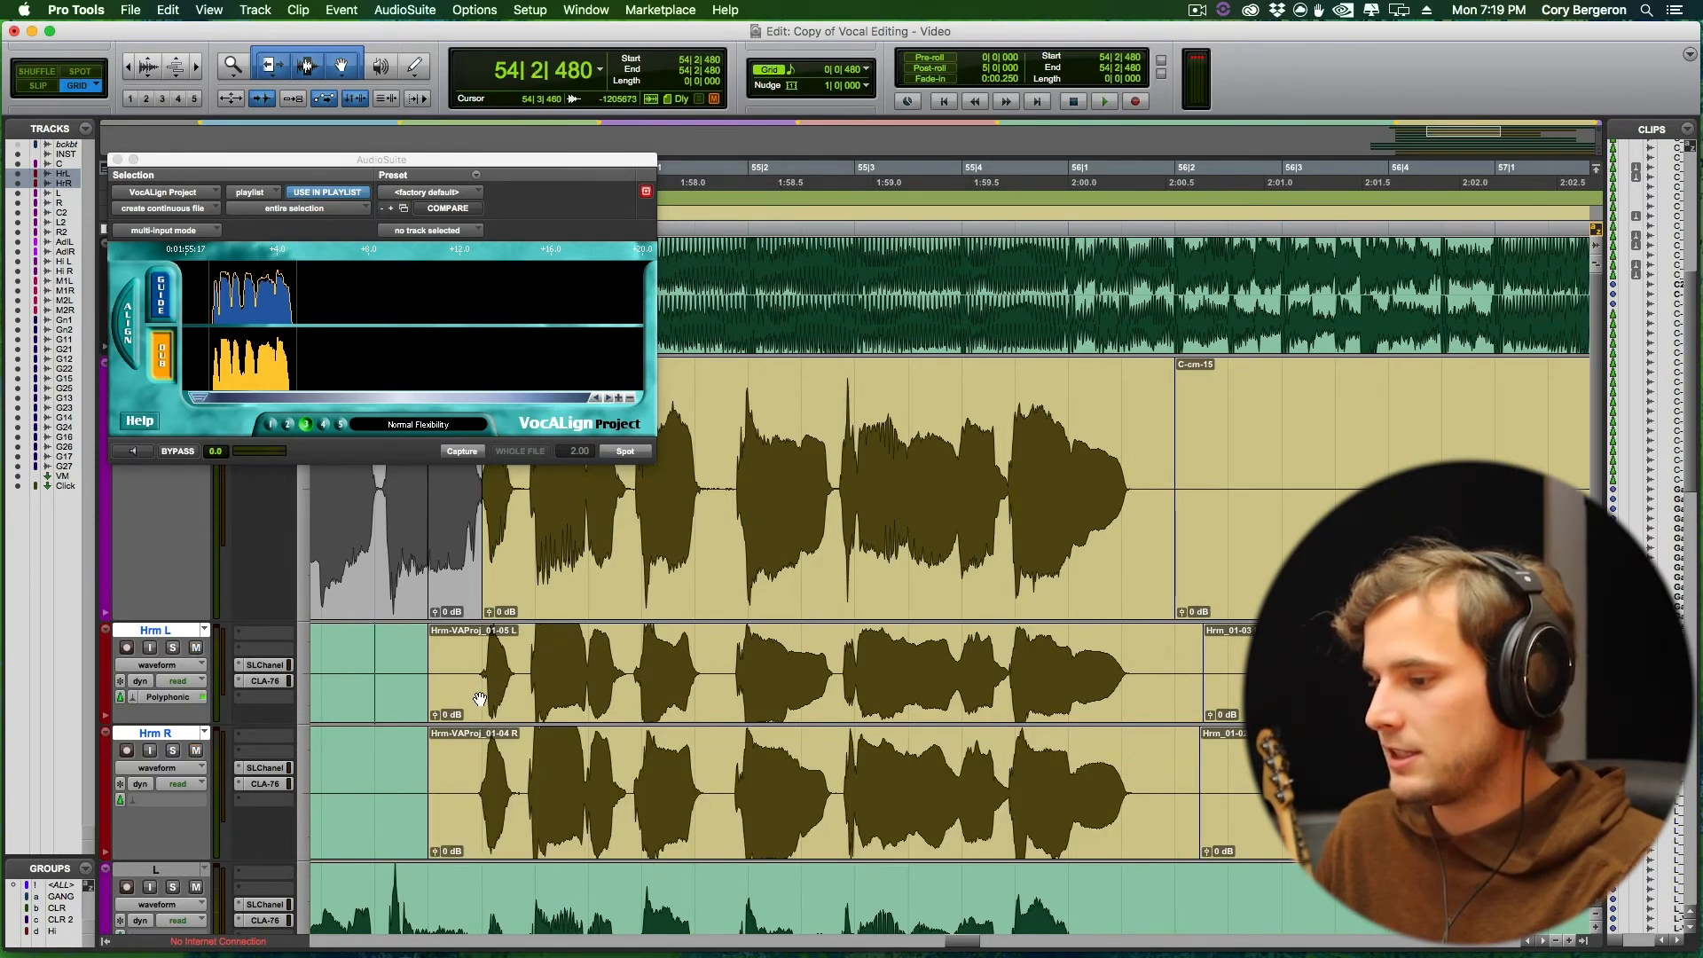
scroll(486, 661, "right", 1)
key("space")
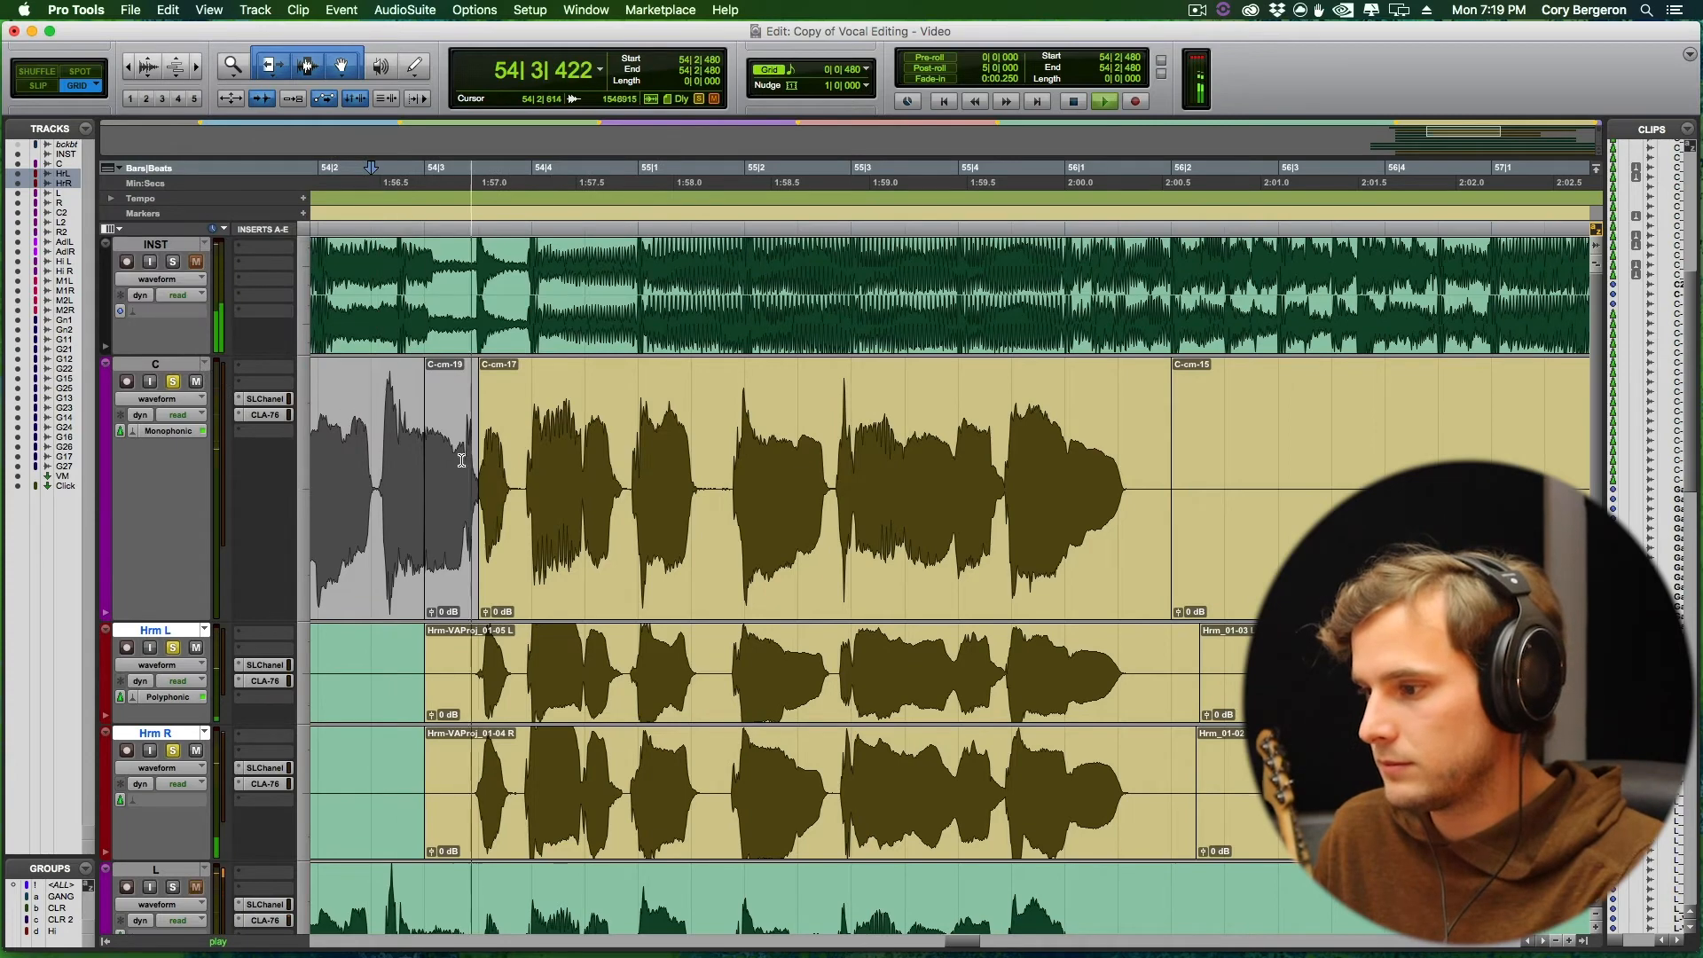
Solo track C, and unmute its two muted clips between 53|1|000 and 54|3|480.
scroll(532, 497, "left", 1)
left_click(501, 581)
key("r")
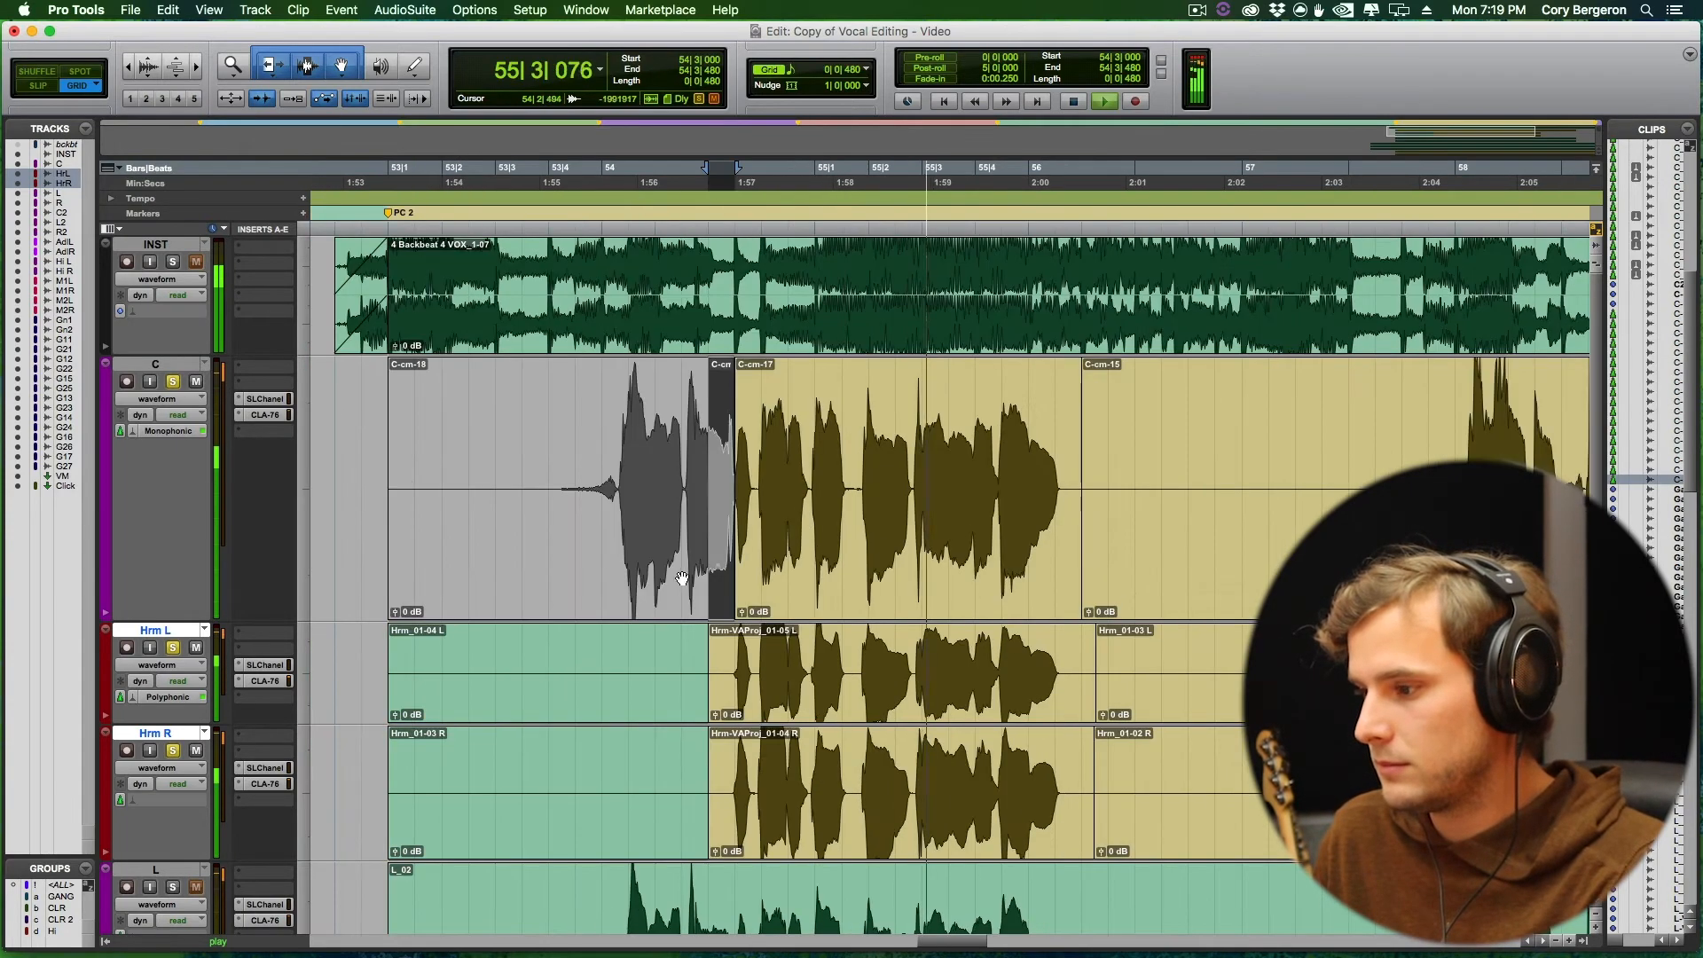
left_click(623, 564, "shift")
key("space")
Solo tracks L and R, and play the lead, doubles and harmonies together from 54|1|000.
scroll(370, 435, "down", 5)
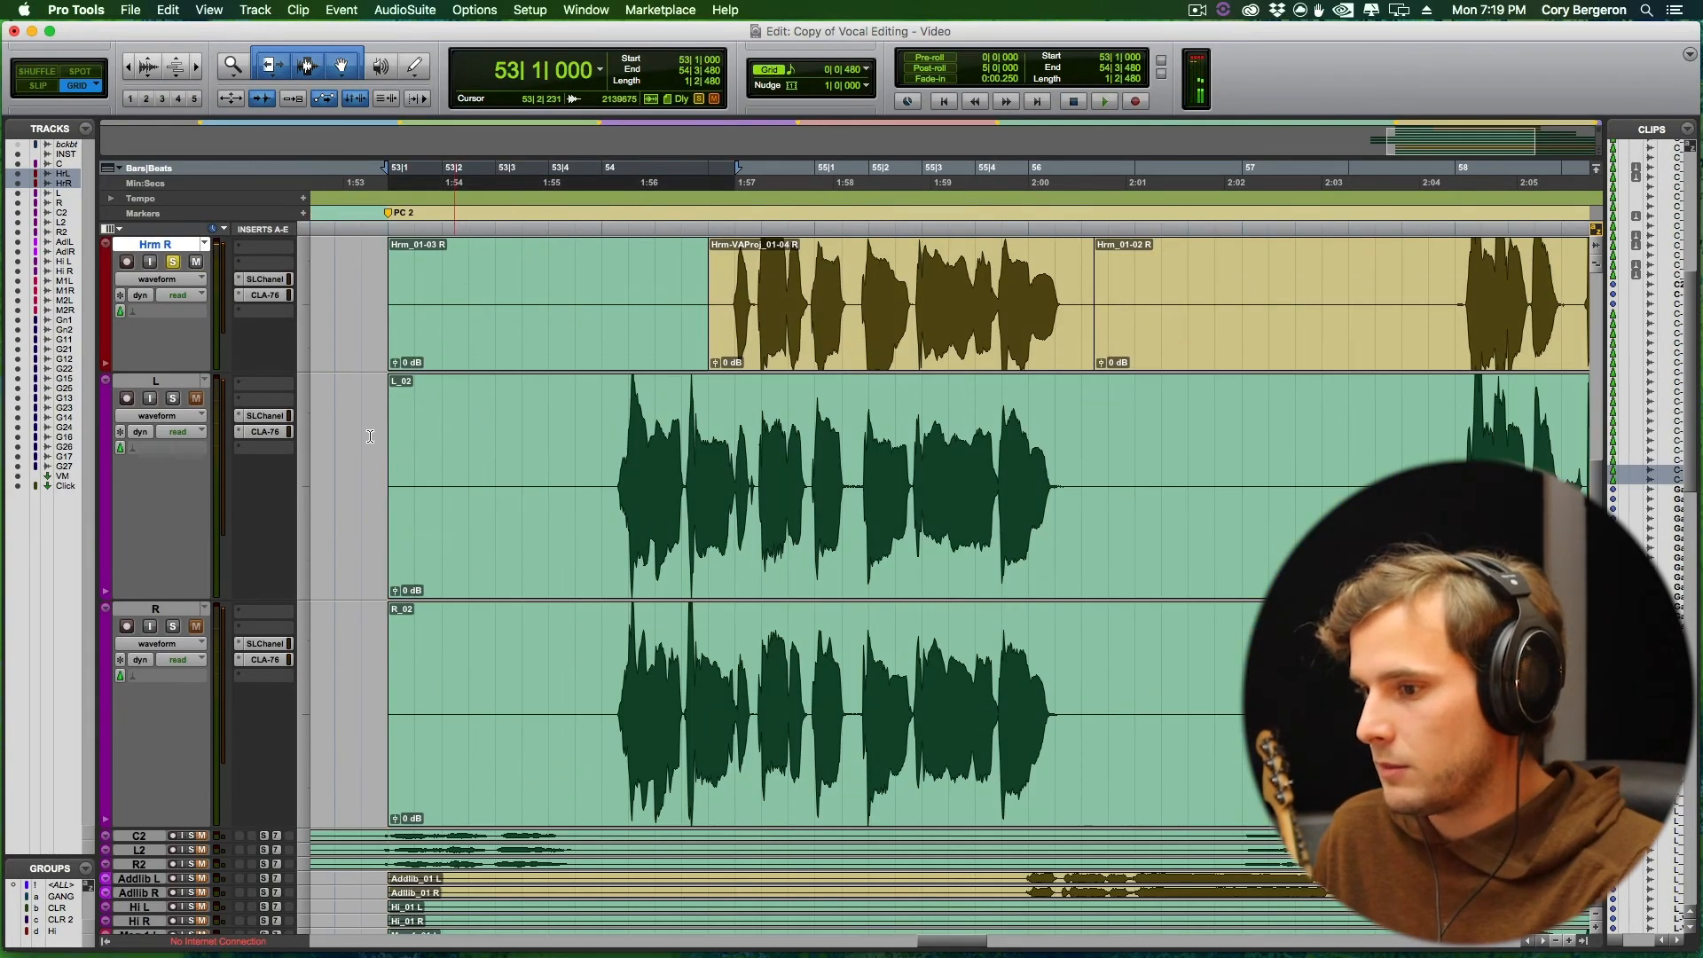
left_click(174, 611)
left_click(175, 382, "shift")
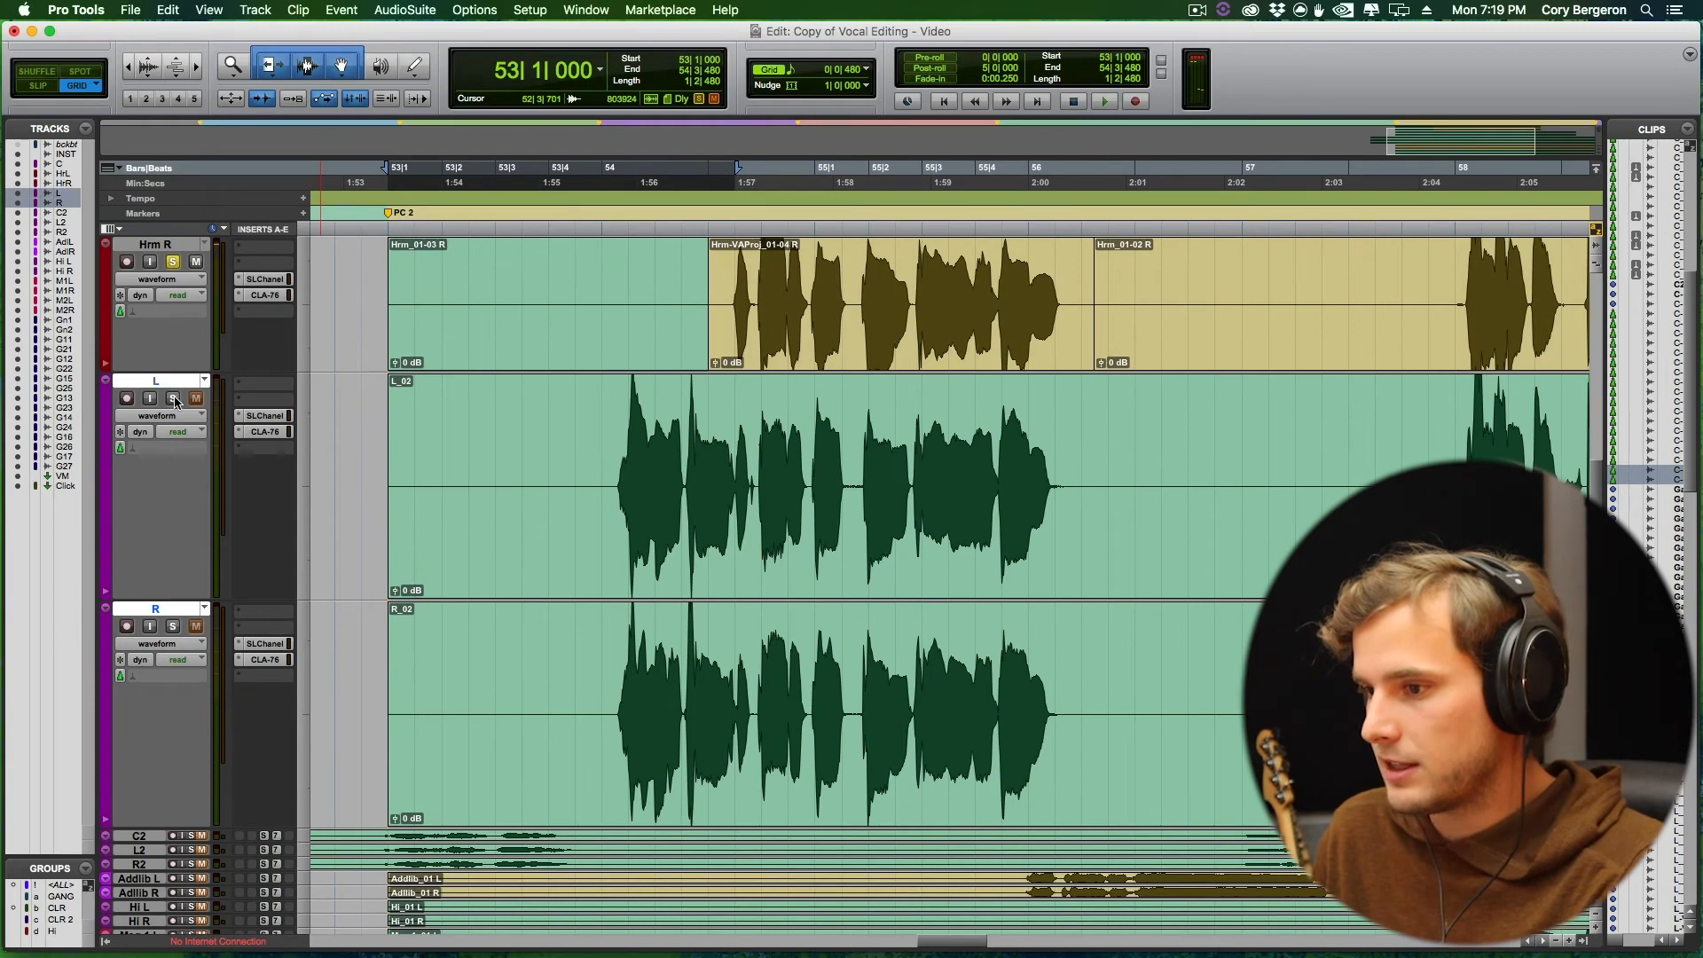
left_click(589, 467)
scroll(589, 457, "up", 5)
key("space")
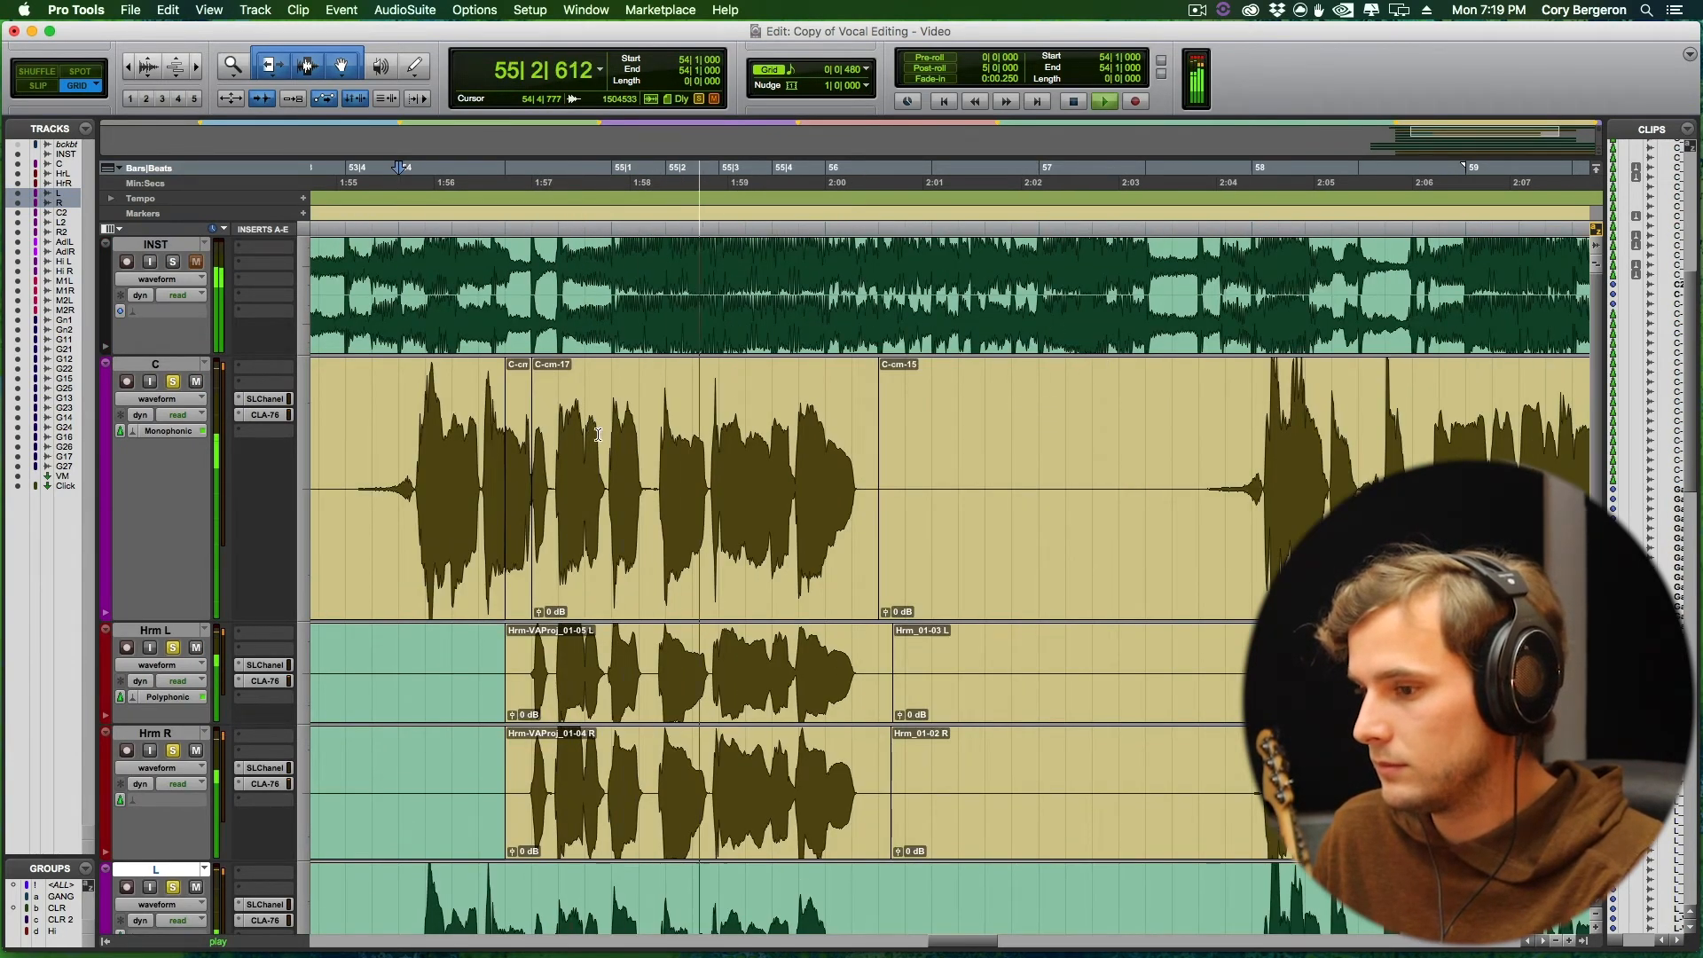
key("space")
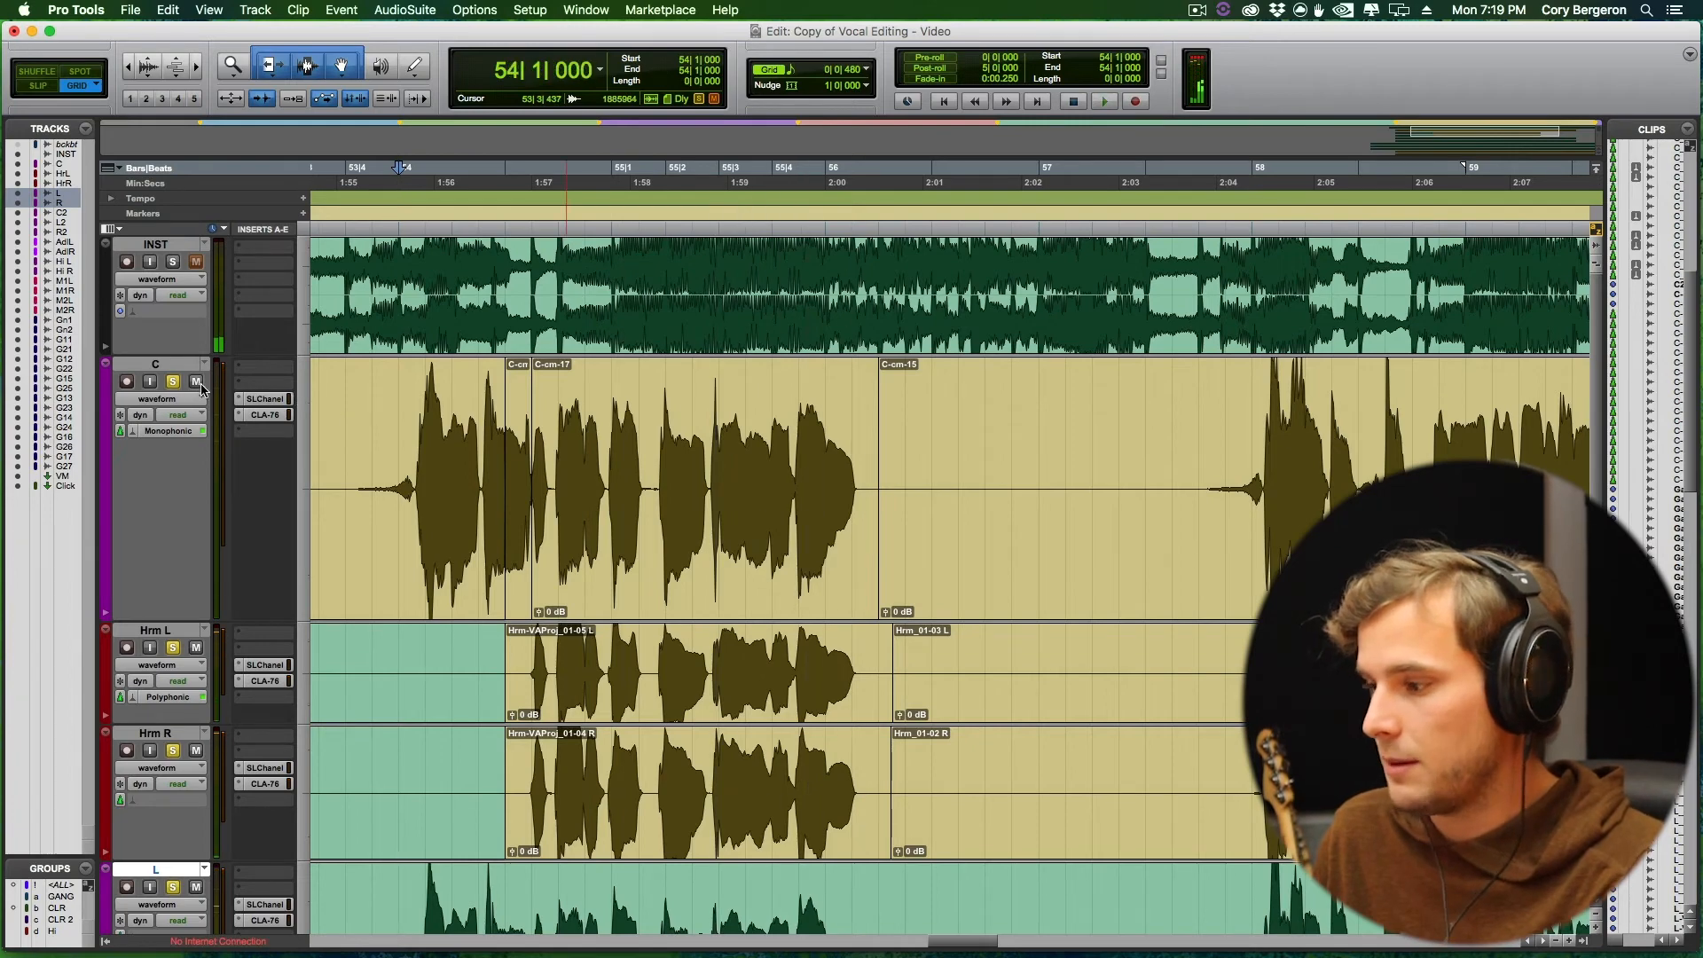
Place the edit cursor at 58|1|000, at the start of the second phrase in PC 2.
scroll(369, 376, "right", 10)
scroll(443, 417, "down", 6)
scroll(524, 465, "up", 3)
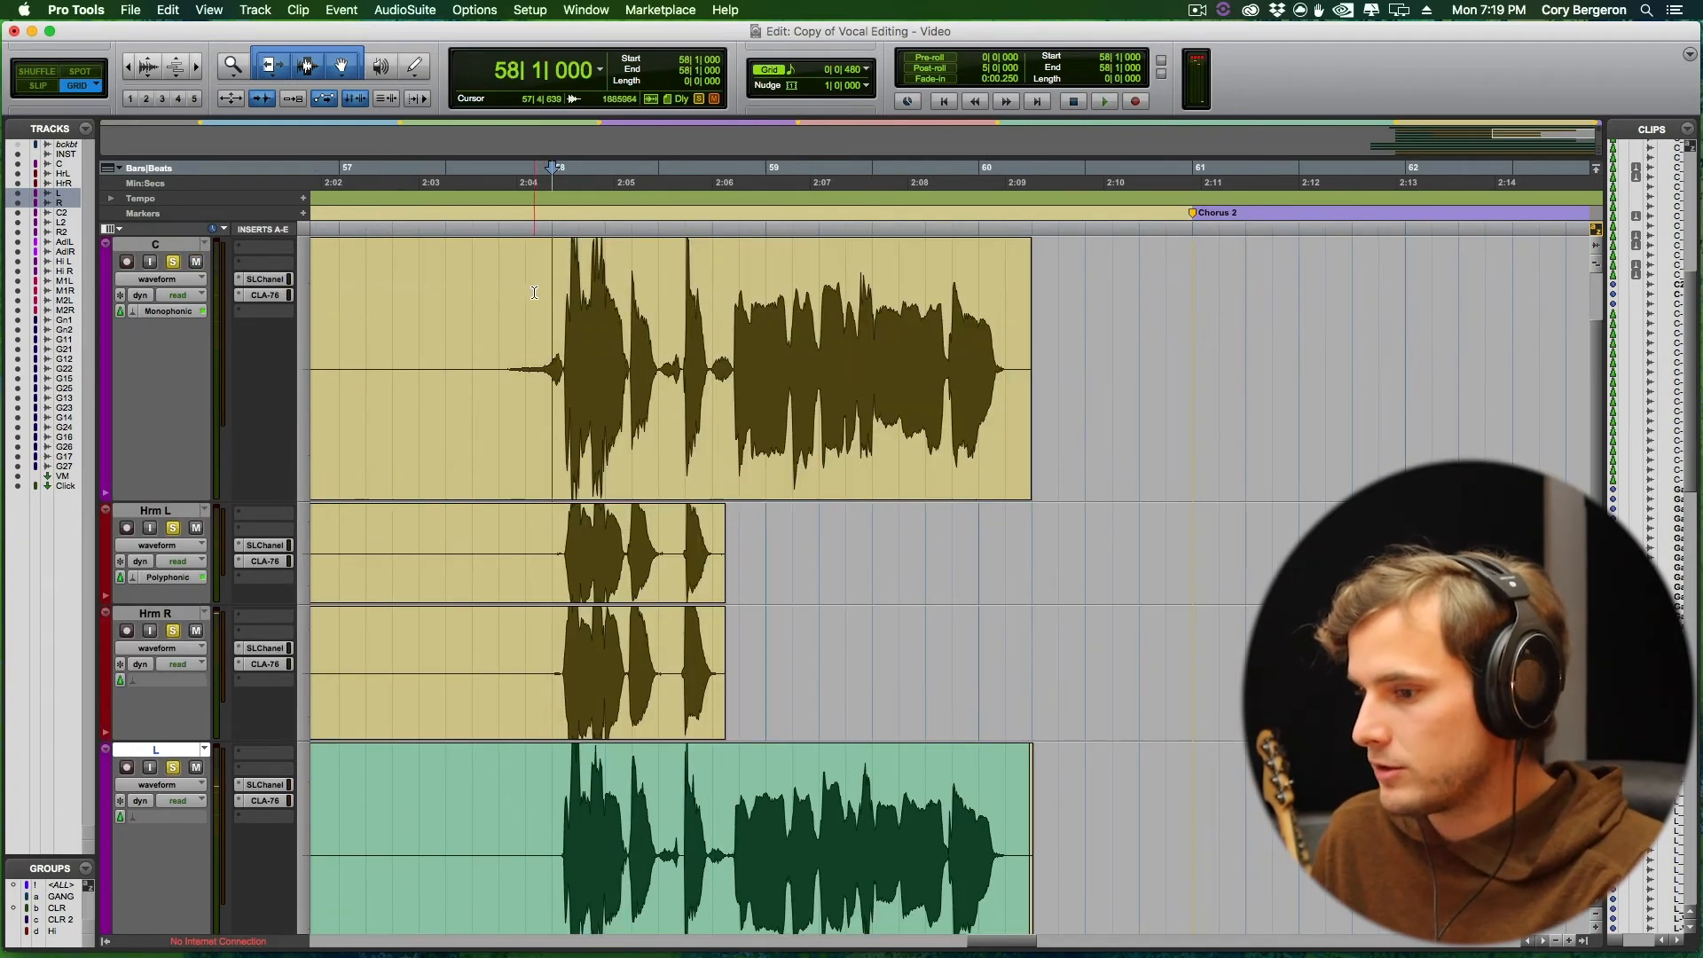
key("t")
scroll(705, 365, "right", 2)
left_click(625, 903)
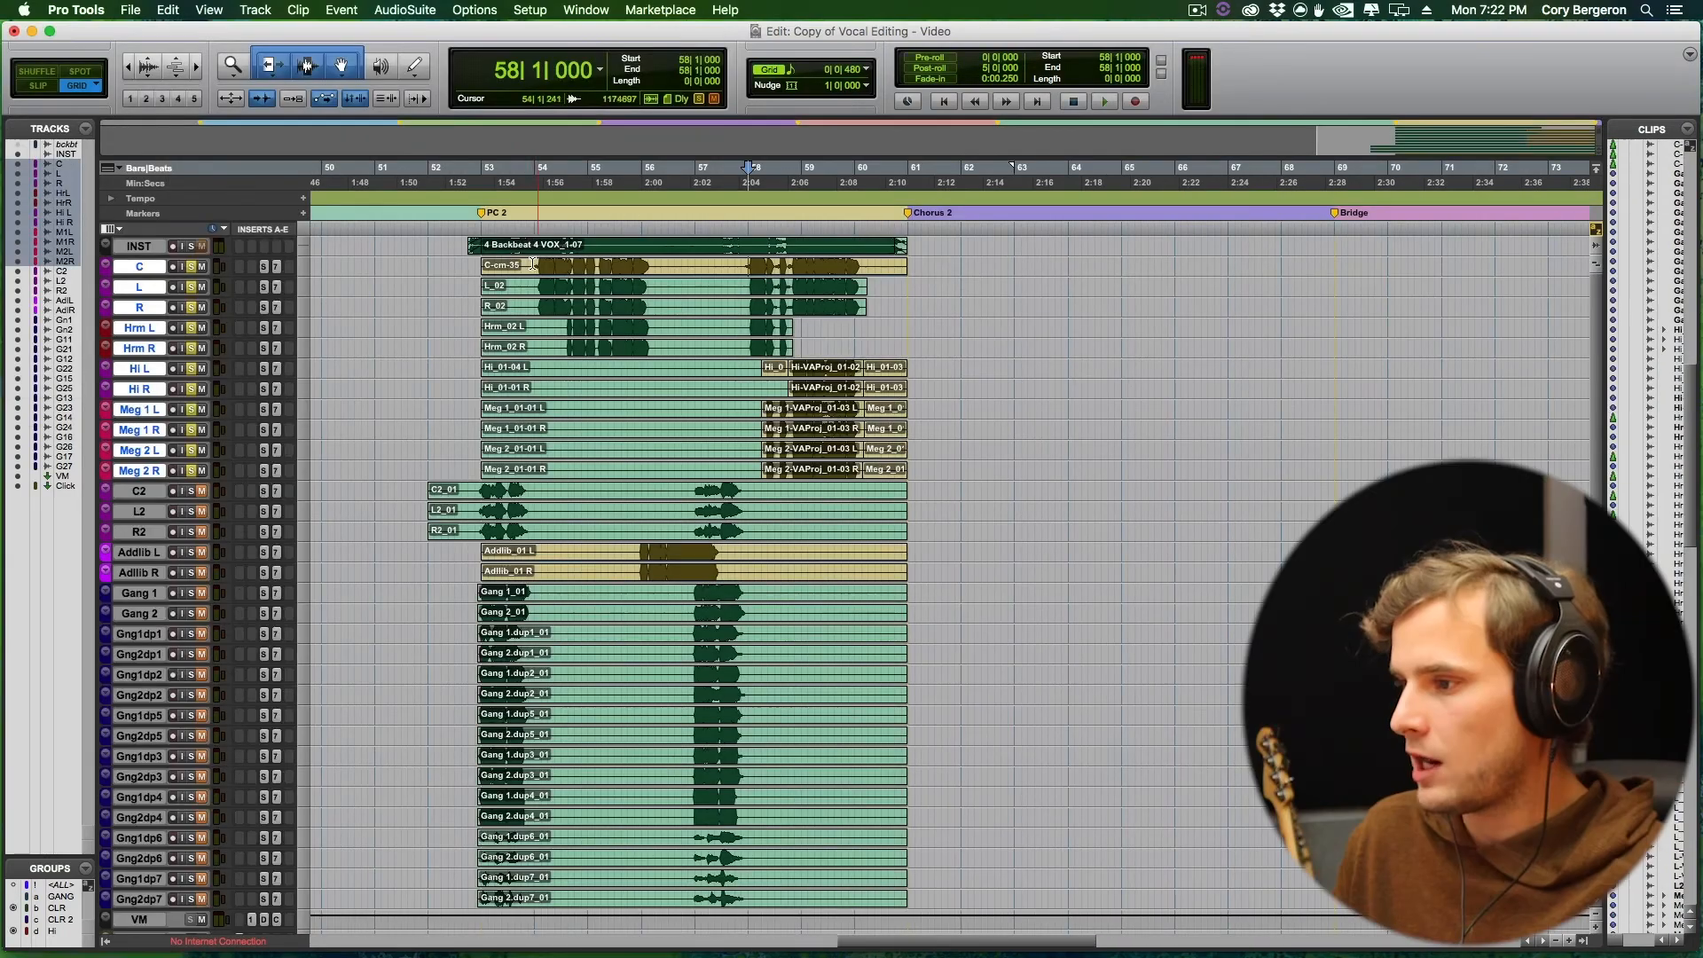
Select track C's audio from 53|4|480 to 60|3|000.
left_click_drag(528, 264, 890, 264)
scroll(789, 284, "right", 5)
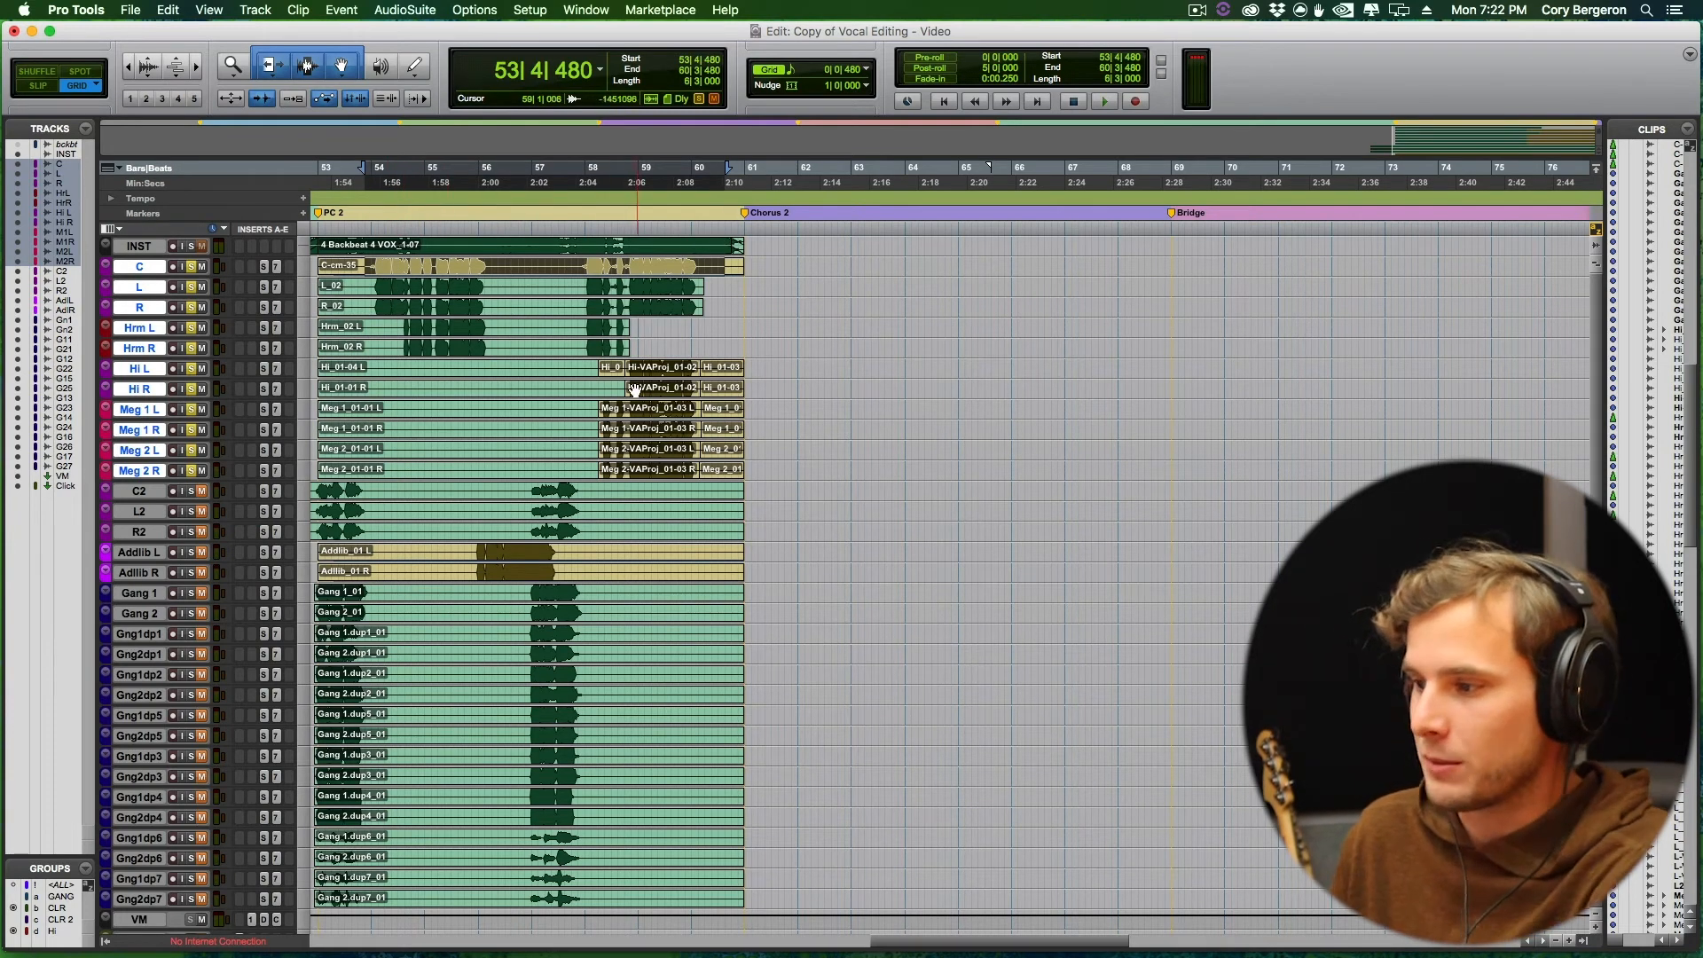
scroll(476, 374, "left", 2)
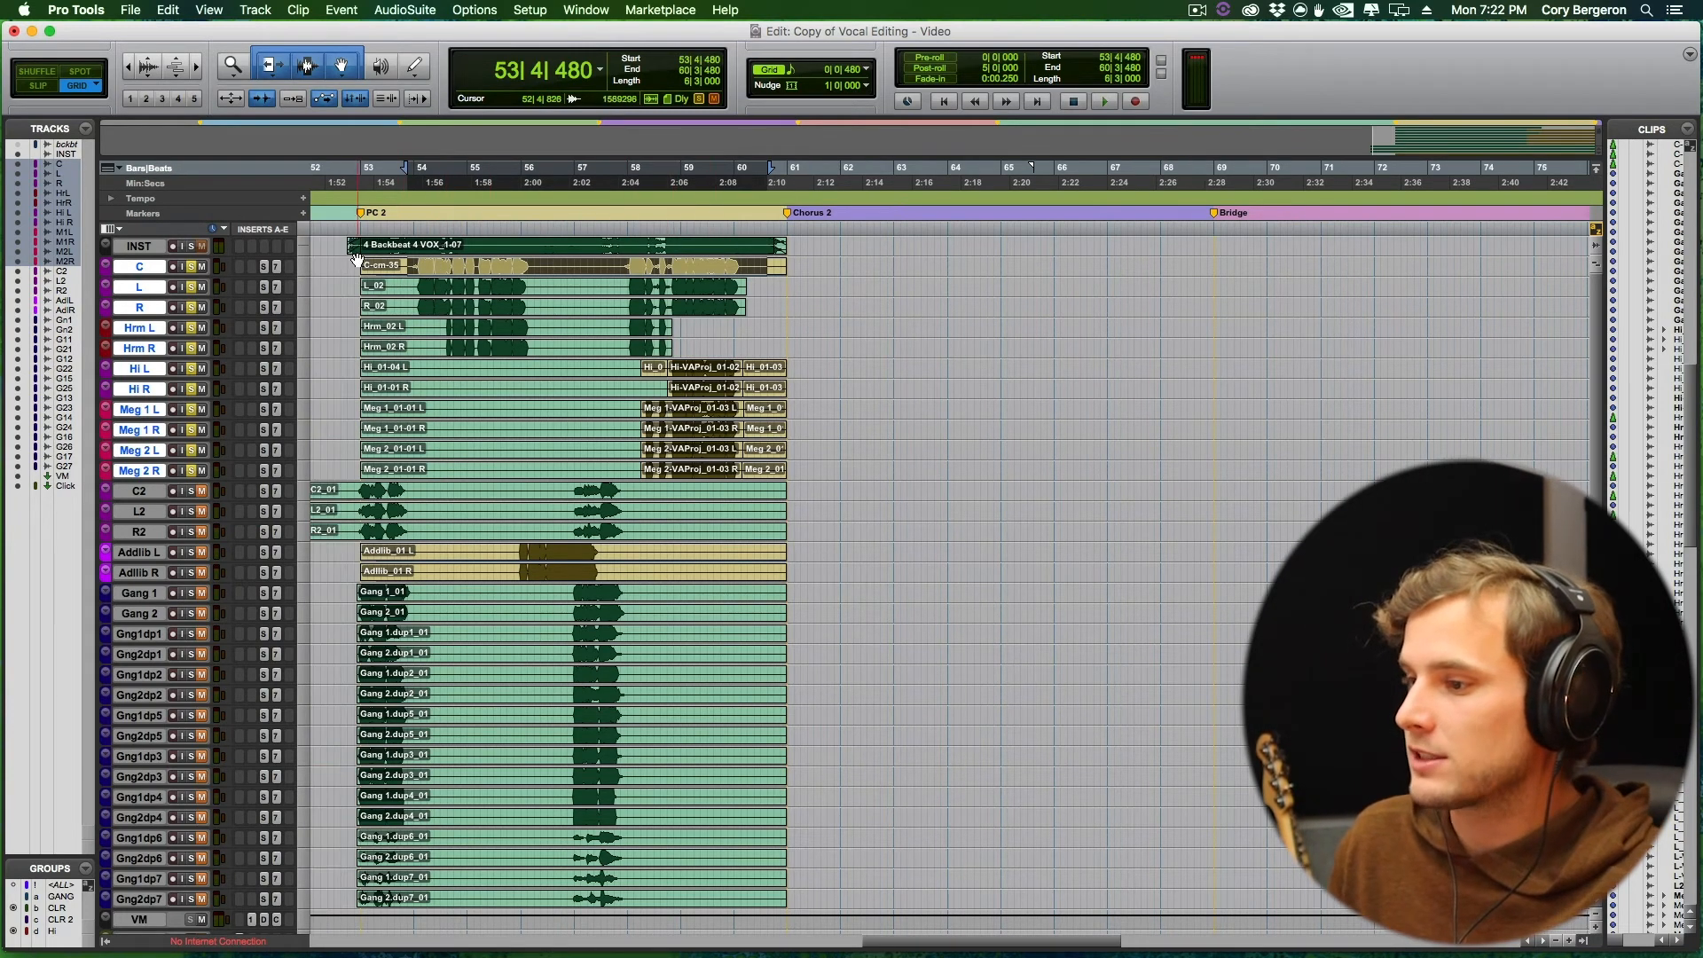
Play tracks C through Meg 2 R together in PC 2, first from 53|1|000 and again from 57|4|272.
left_click_drag(356, 259, 785, 474)
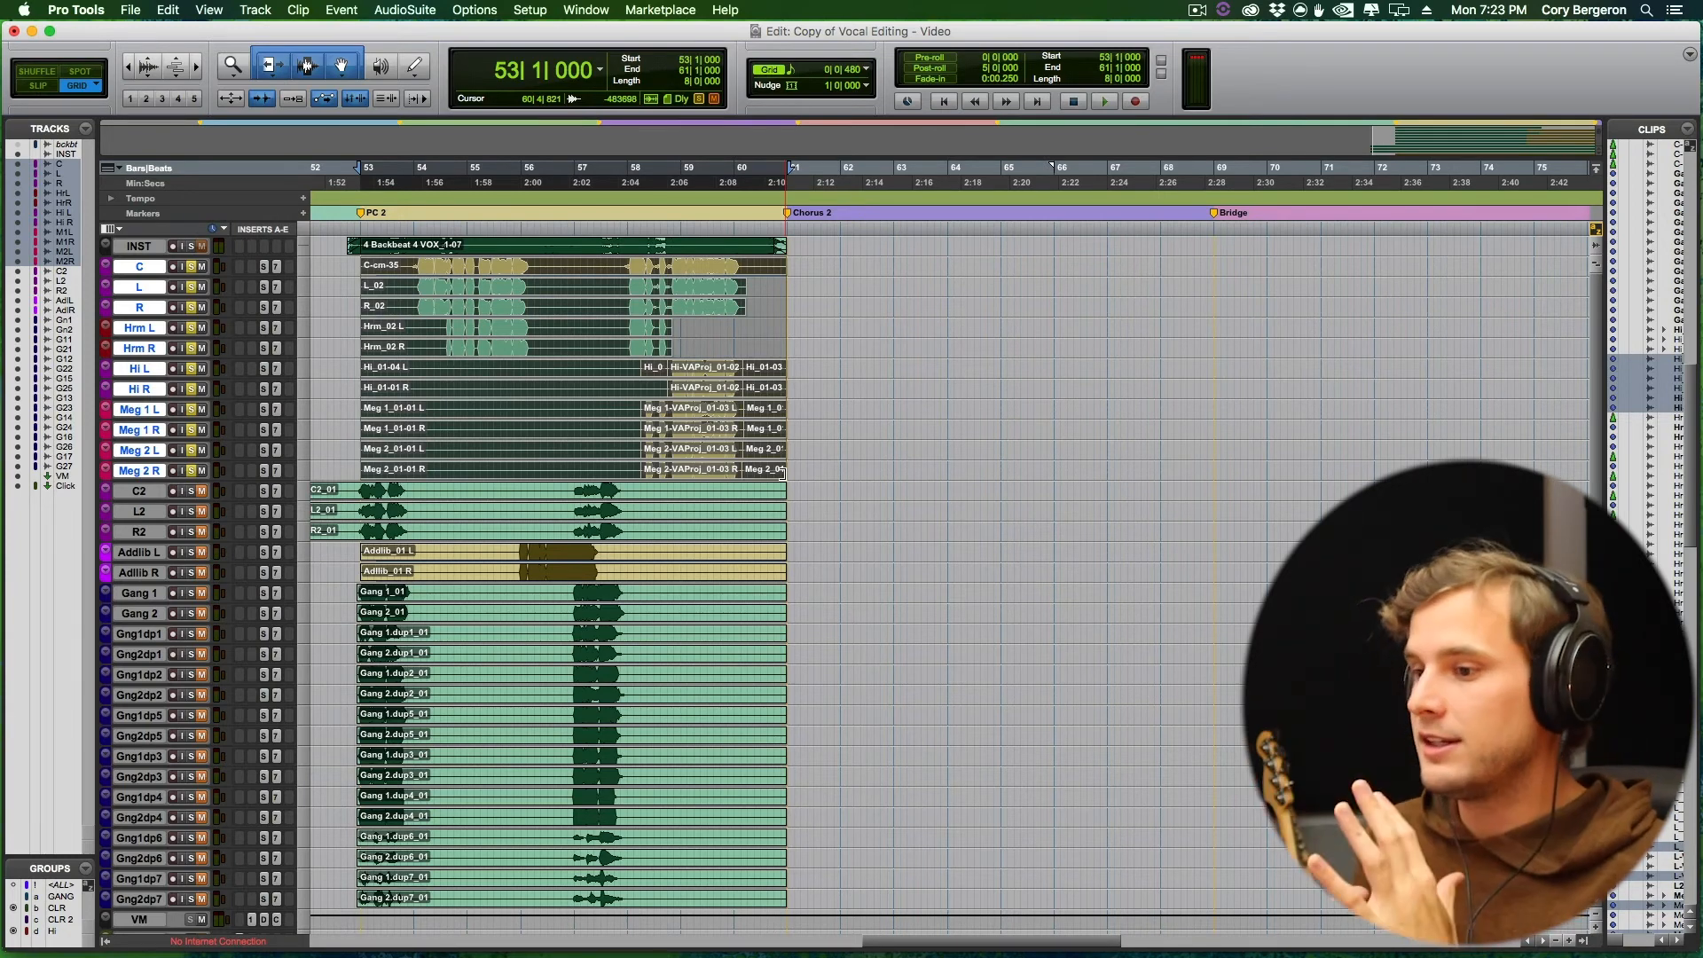
key("space")
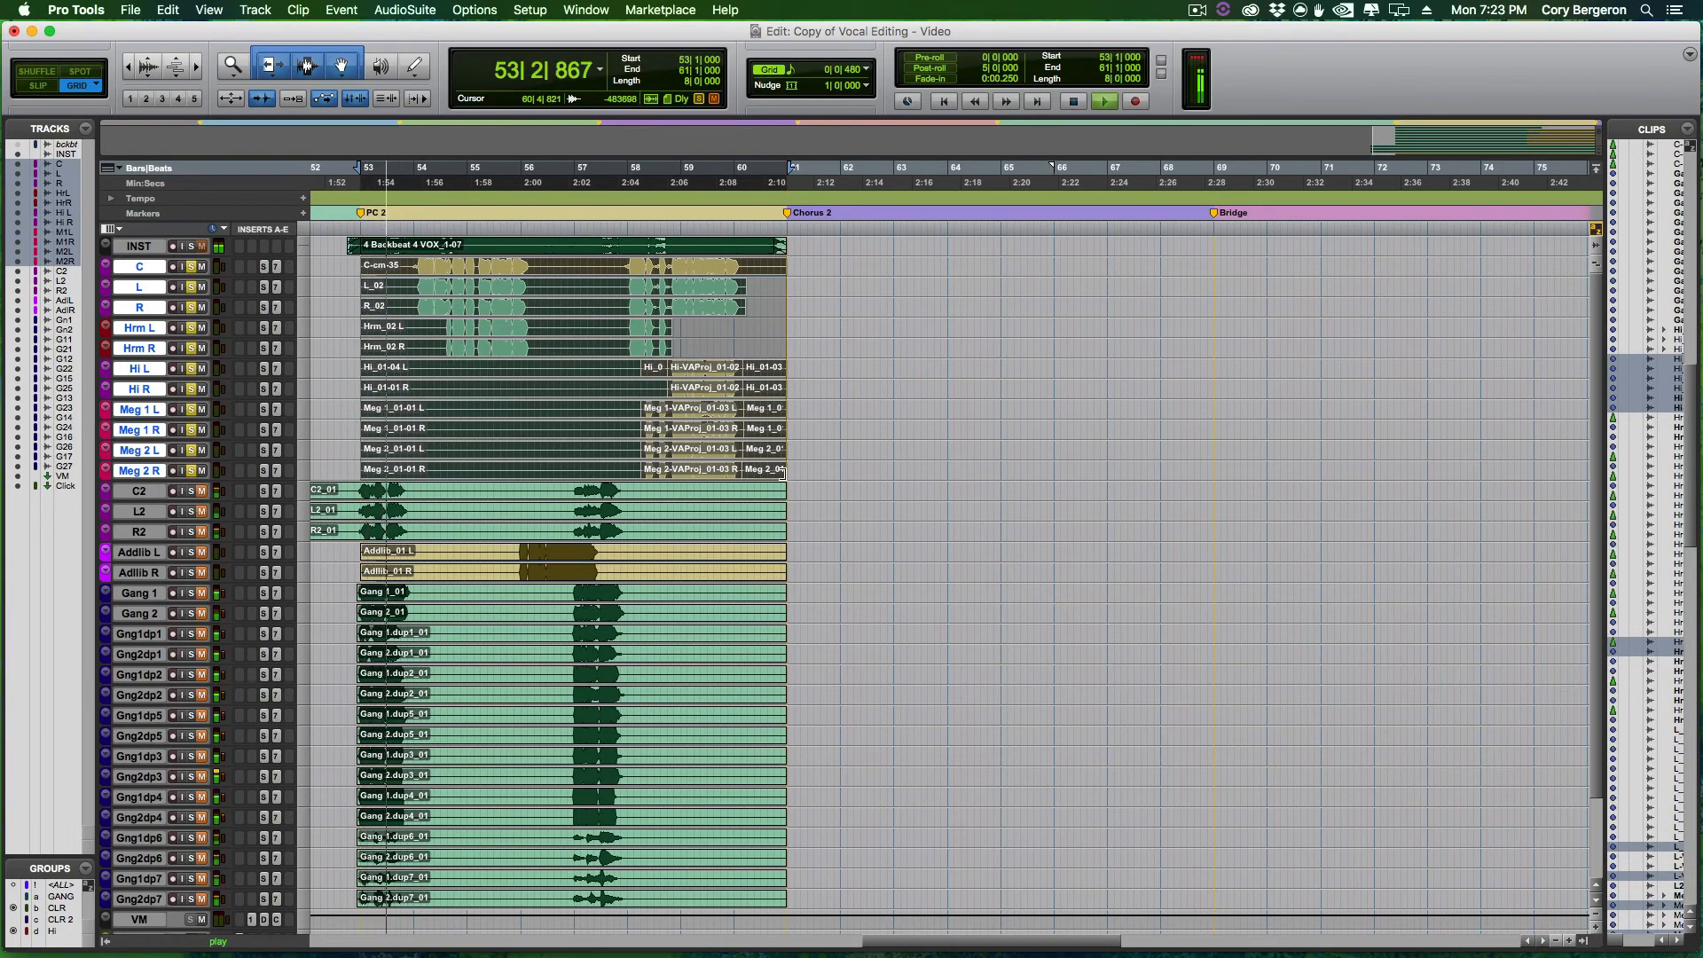
key("F3")
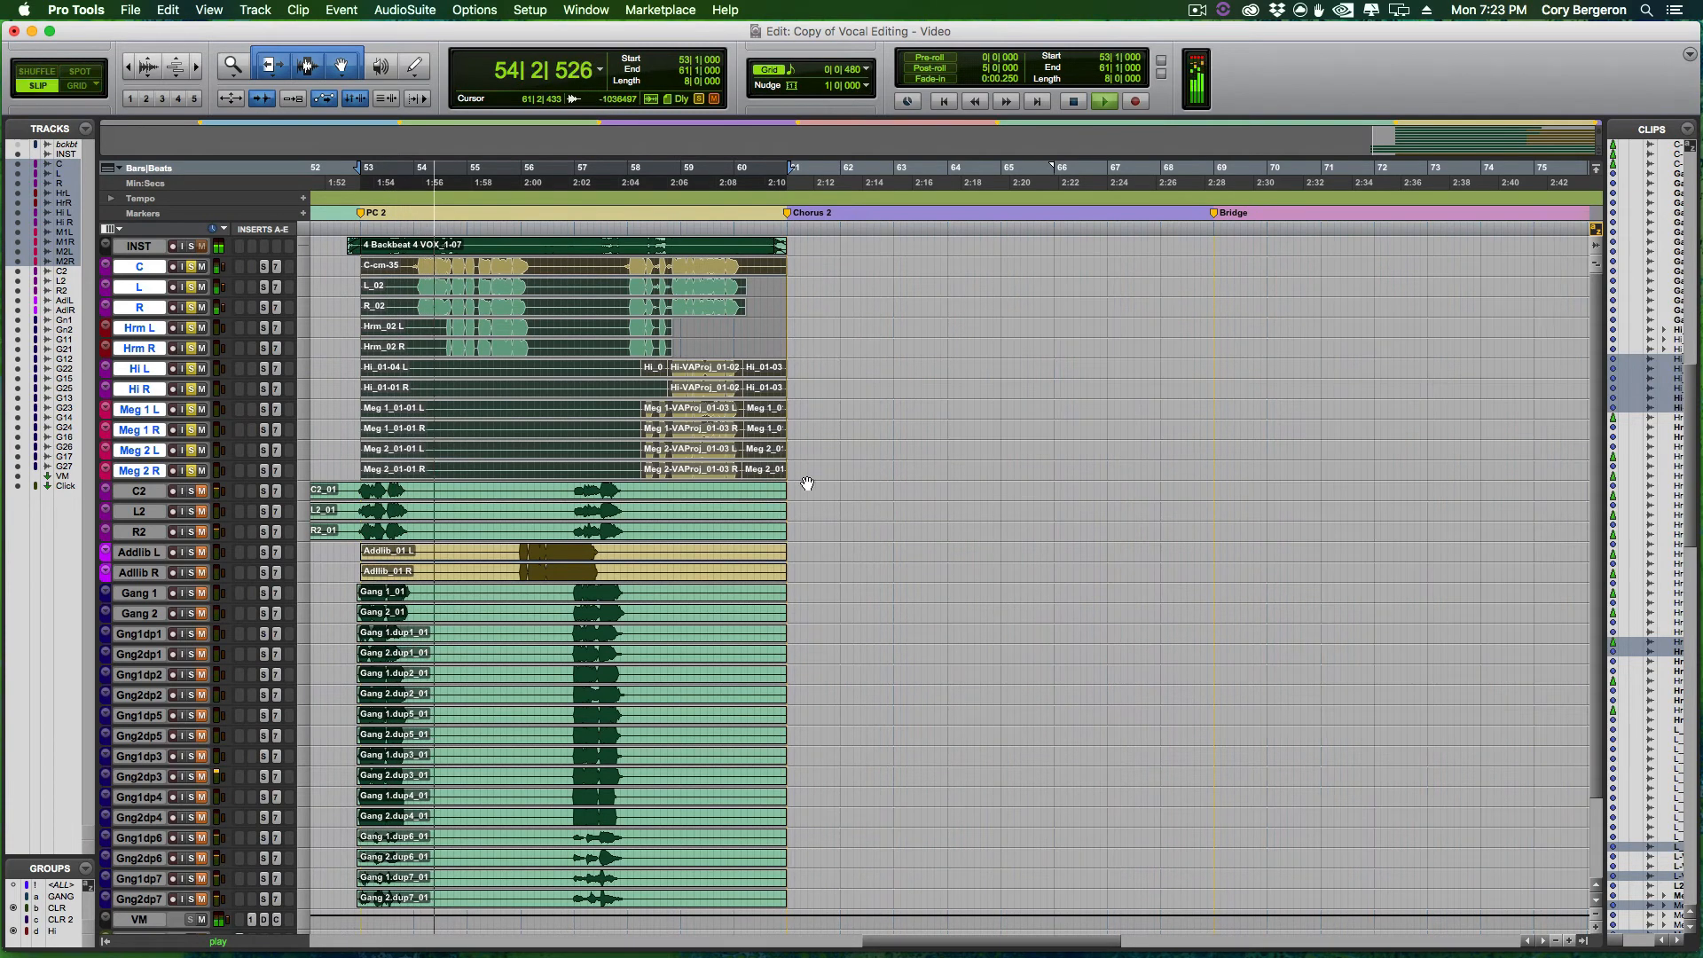
left_click(617, 263)
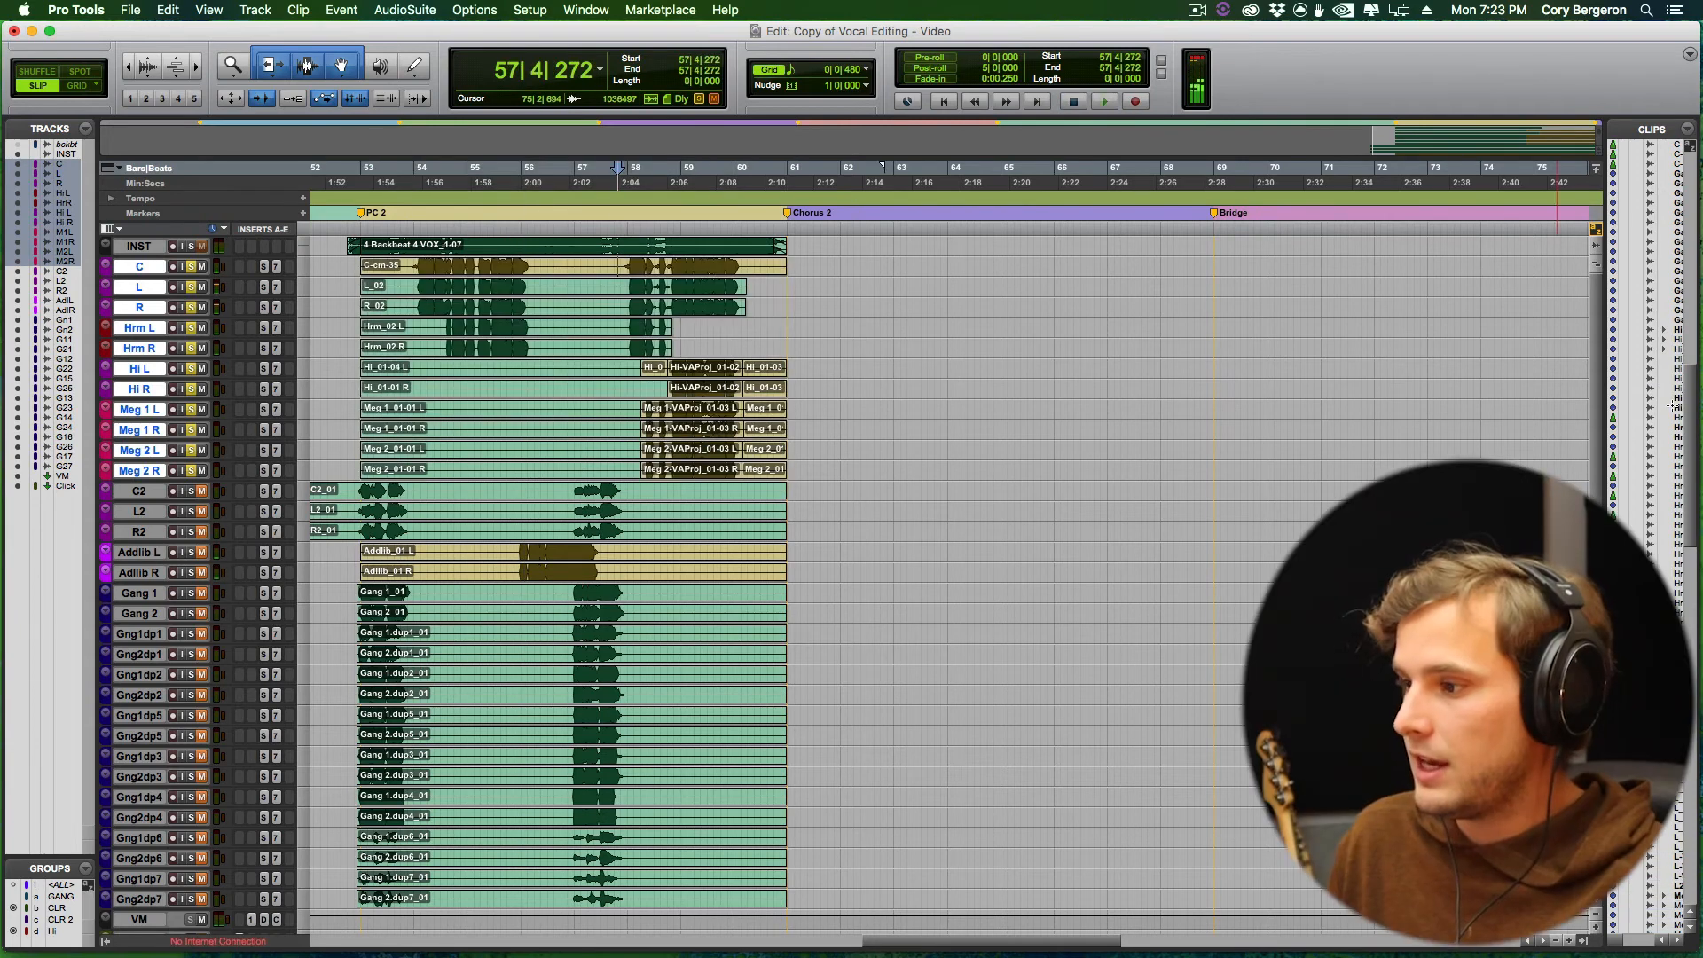
key("space")
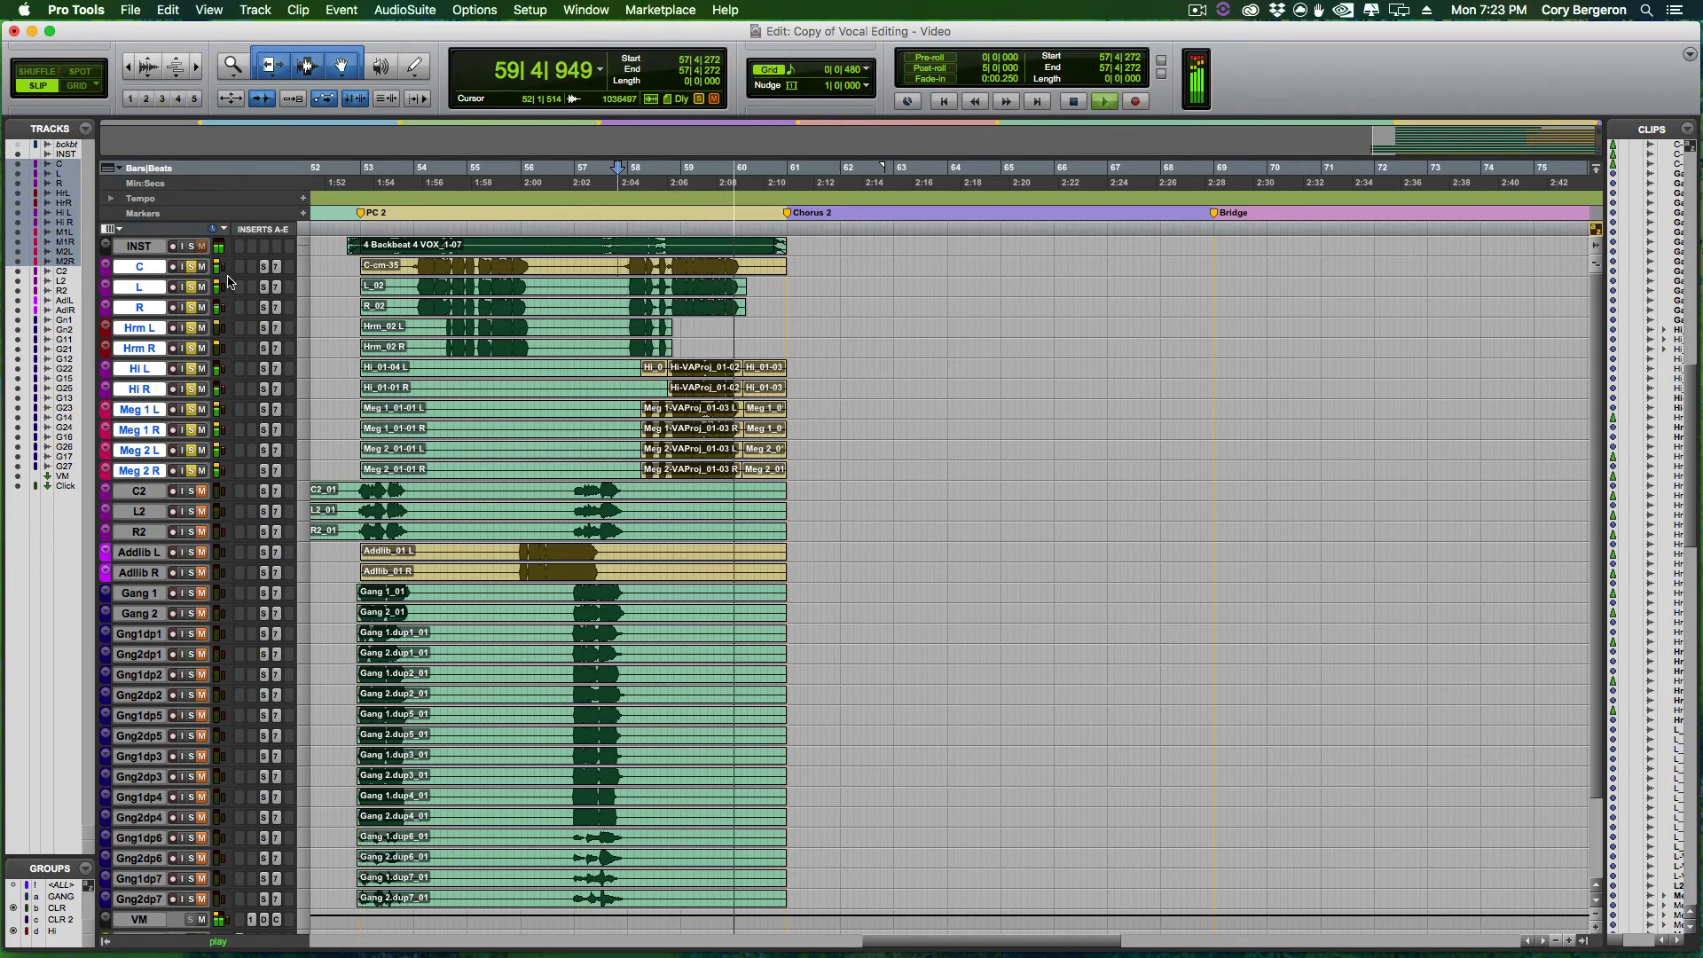
key("space")
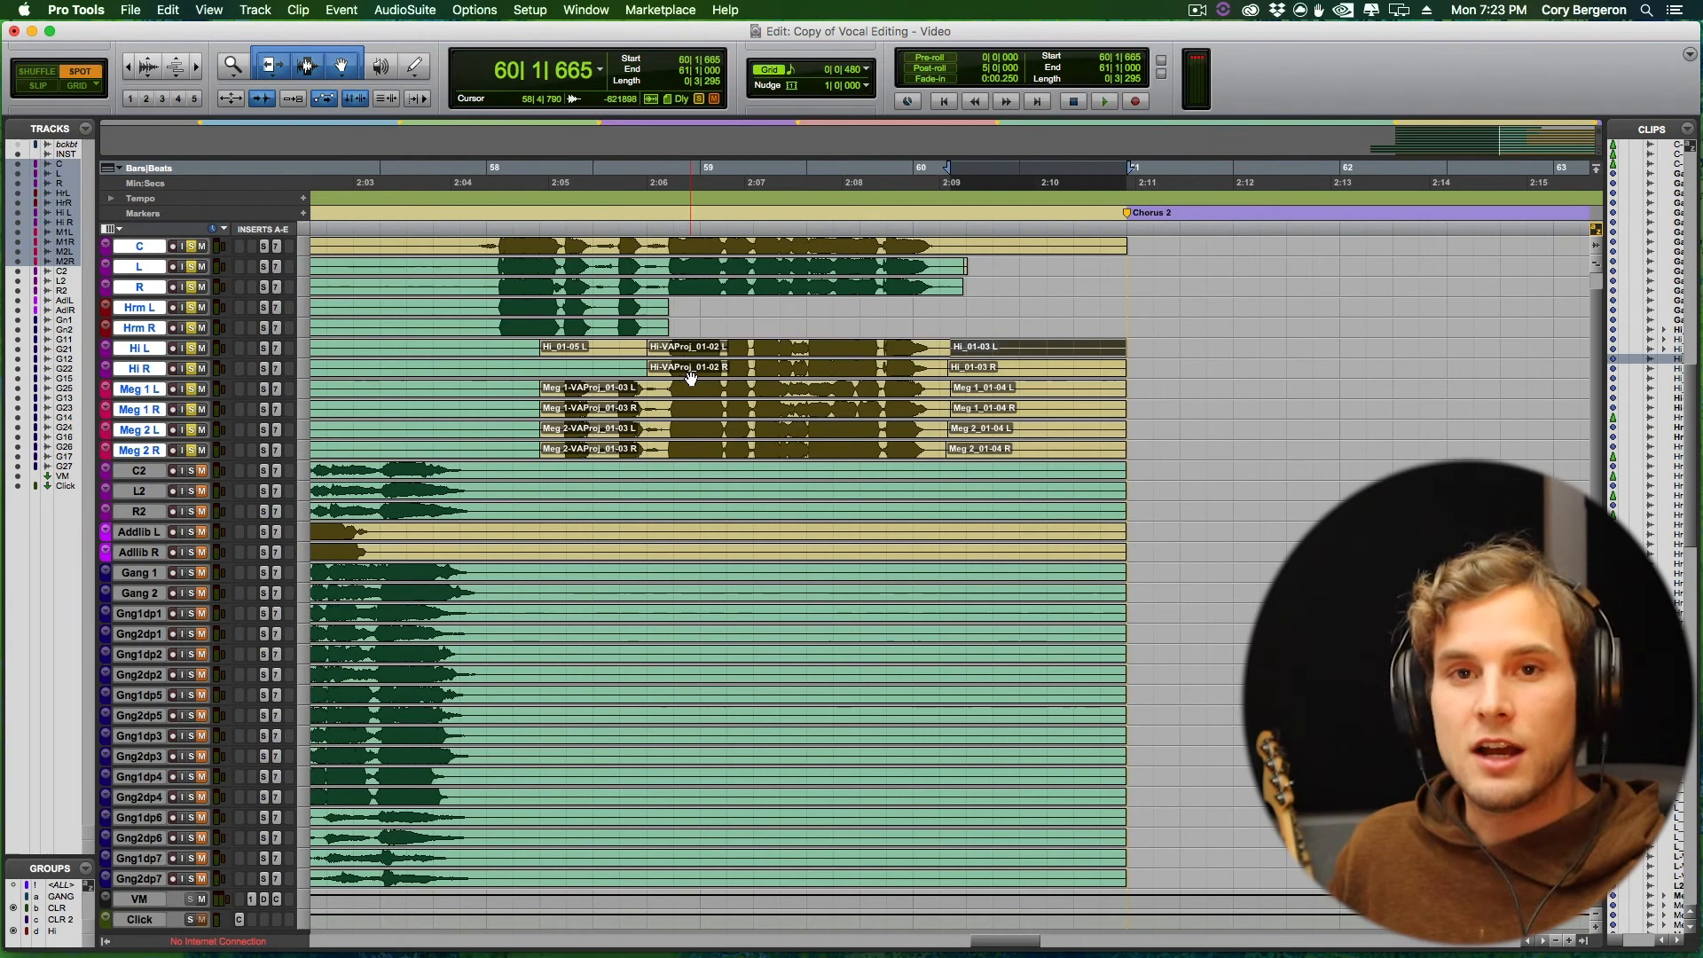
Delete the leftover clips after the aligned audio near 60|1 on tracks Hi L, Hi R, Meg 1 L and Meg 1 R.
key("F4")
key("Delete")
left_click(1025, 377)
left_click(1000, 385)
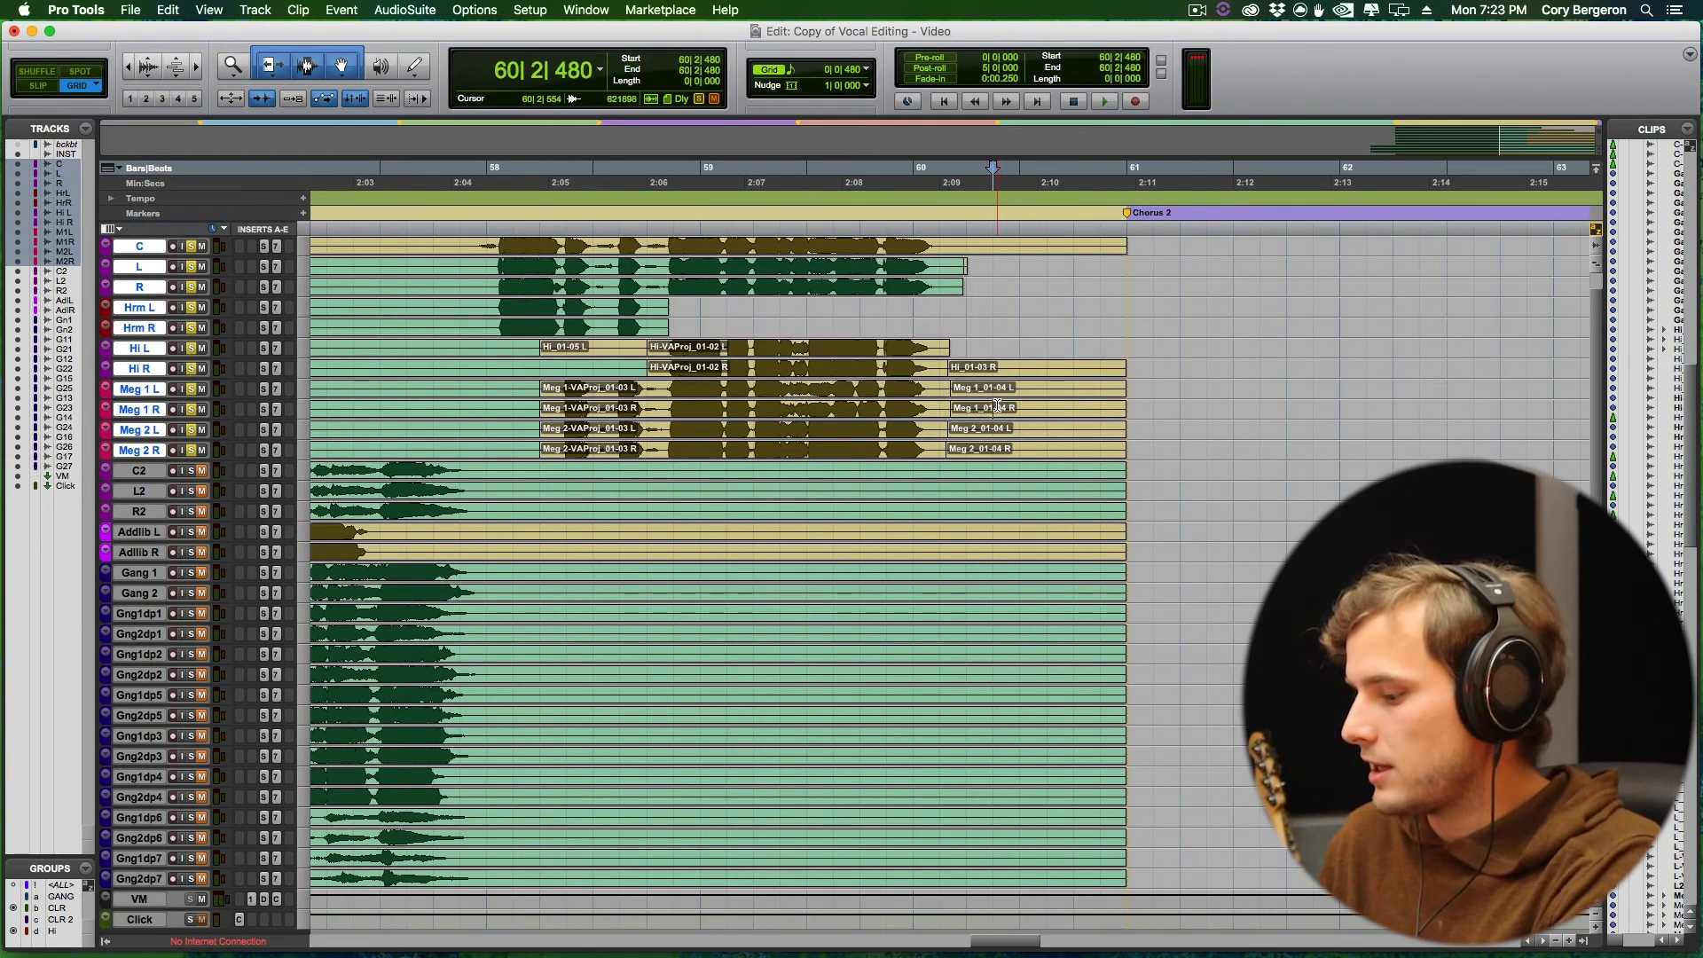
left_click(1003, 395)
key("Delete")
left_click(1003, 375)
key("Delete")
left_click(1003, 412)
key("Delete")
Delete the leftover end clips Meg 2_01-04 L and Meg 2_01-04 R on the Meg 2 tracks.
left_click(976, 429)
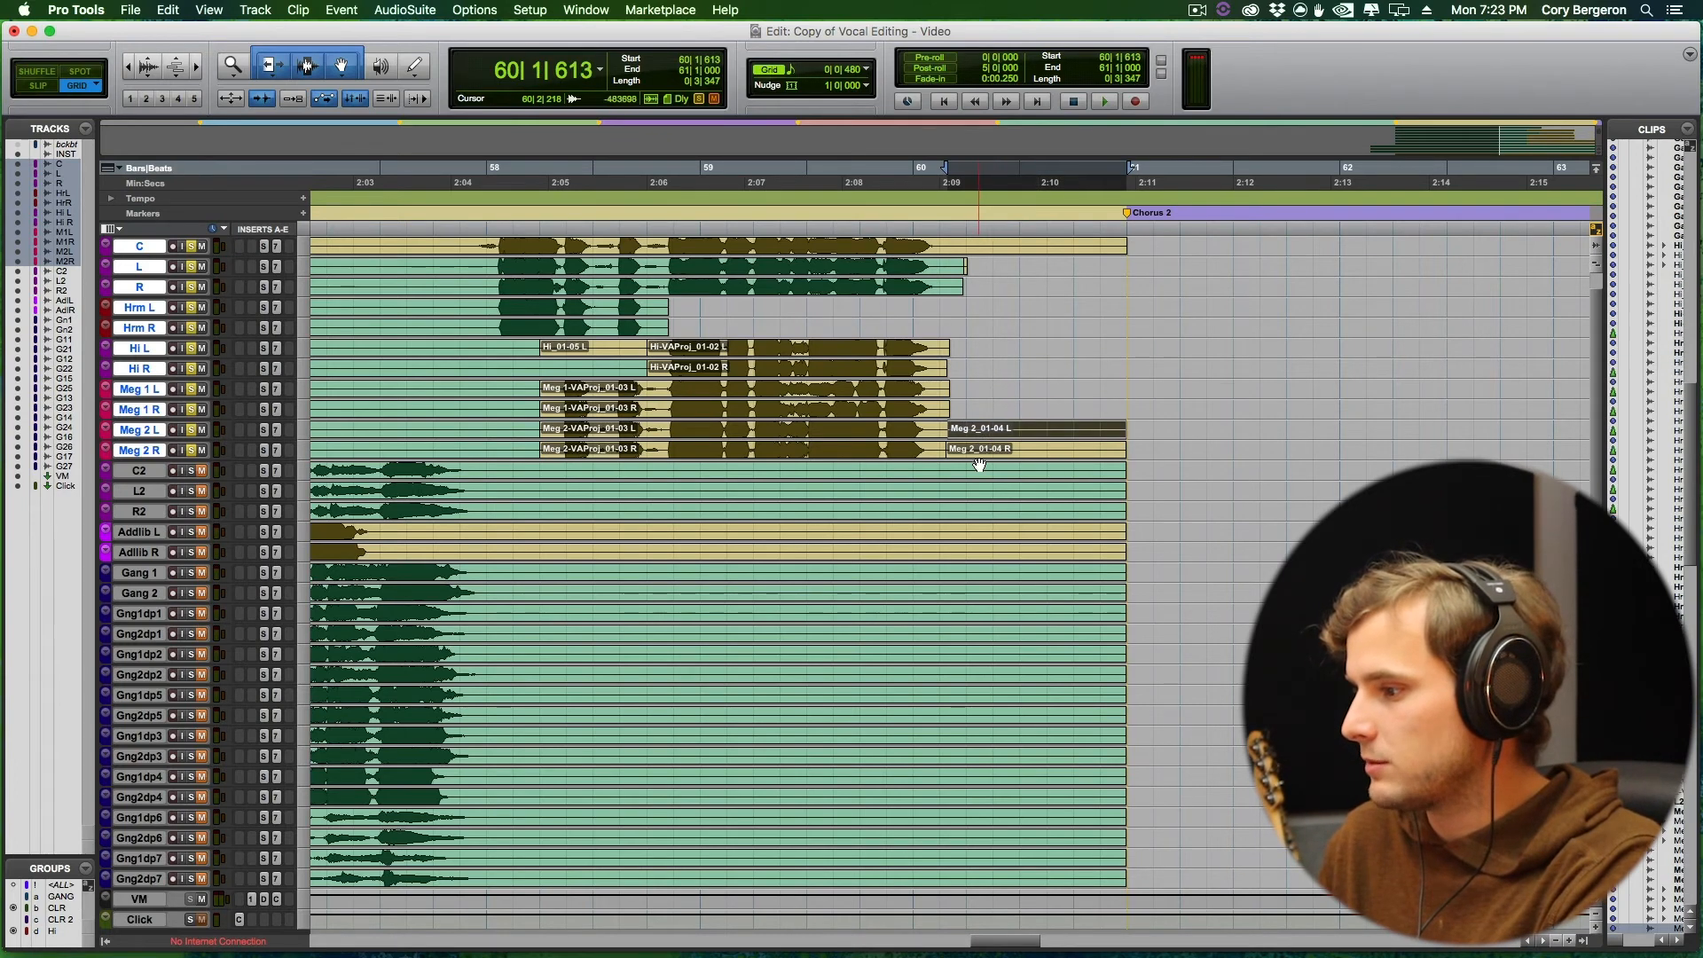
key("Delete")
left_click(976, 451)
key("Delete")
Enlarge the waveform display to check the trimmed vocal endings for remaining audio, and reduce the waveform height.
key("super+alt+bracketright")
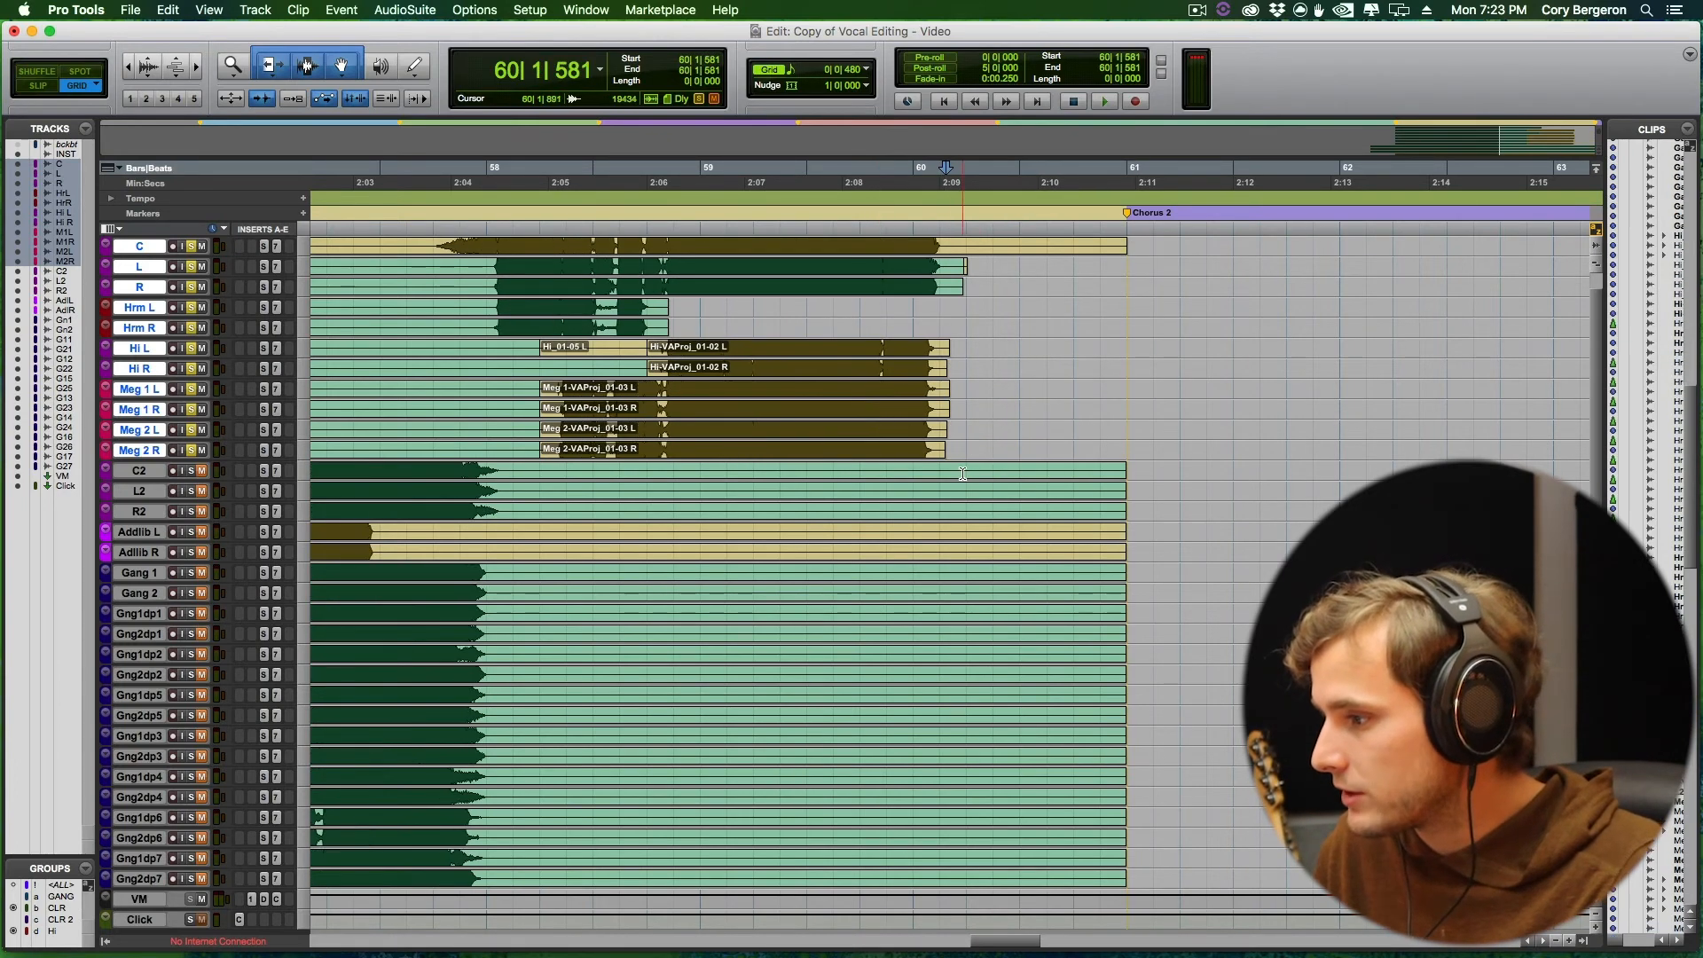
key("super+alt+bracketleft")
key("super+alt+bracketleft")
key("super+alt+bracketleft")
key("super+alt+bracketright")
key("super+alt+bracketright")
key("super+alt+bracketleft")
key("super+alt+bracketleft")
Select the range 52|3|480 to 58|2|000 on tracks C2, L2, R2, Addlib L and Addlib R.
key("r")
key("r")
scroll(789, 404, "up", 1)
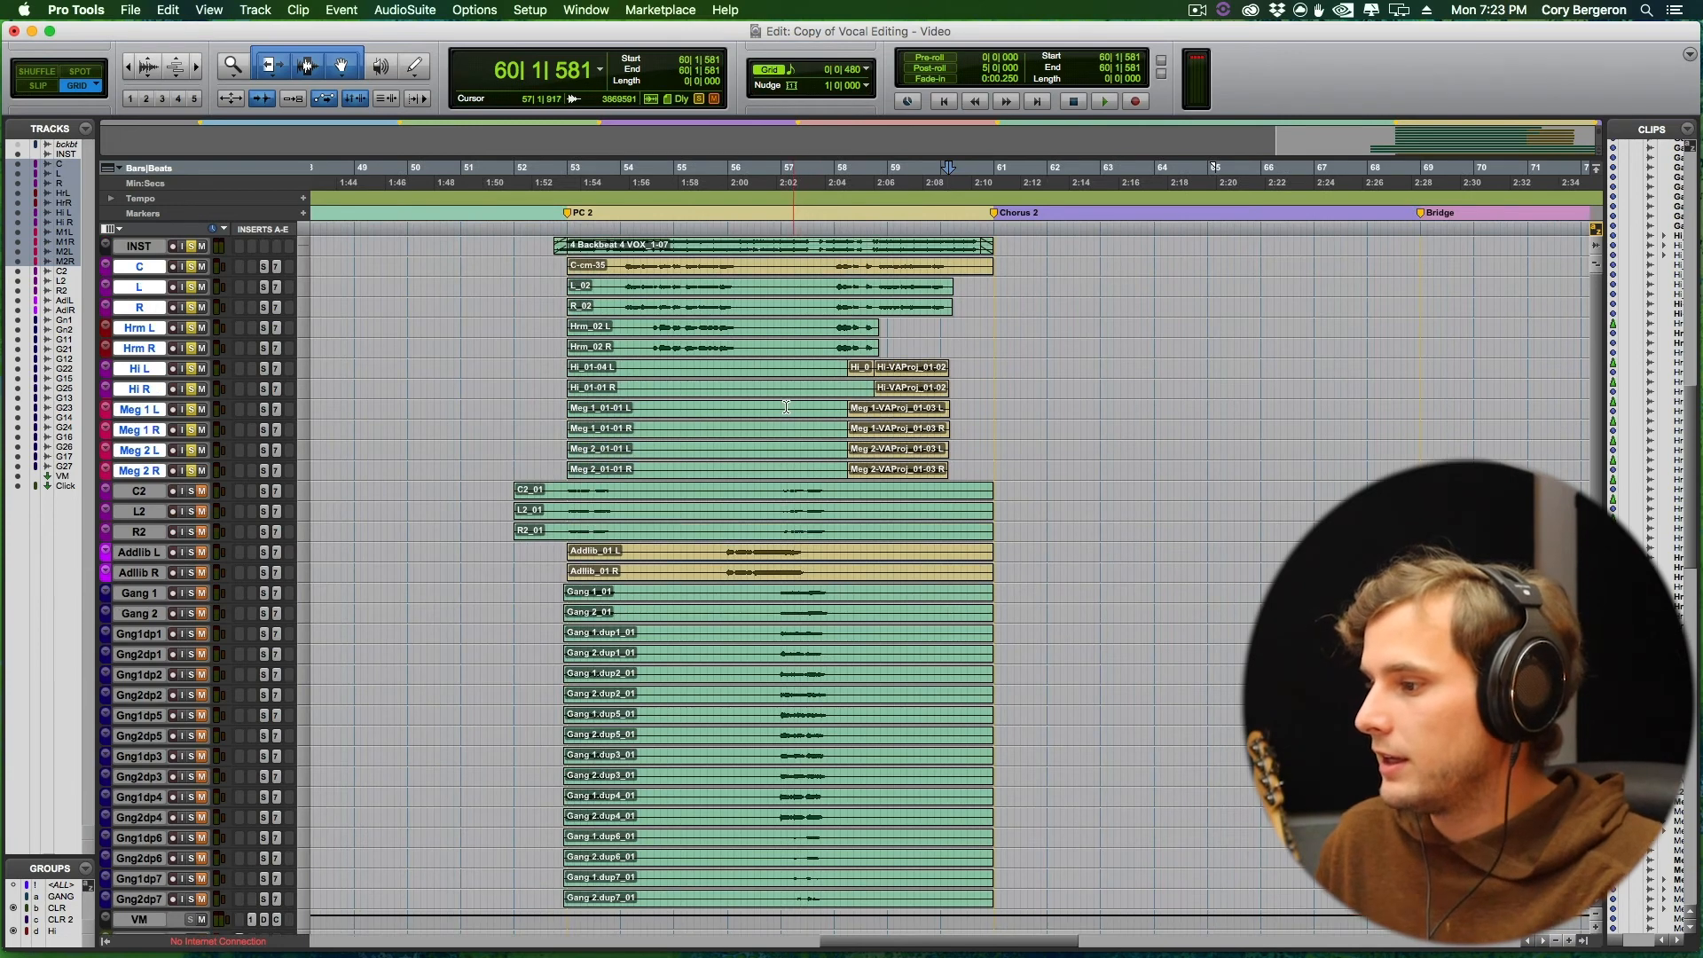
key("r")
key("r")
key("t")
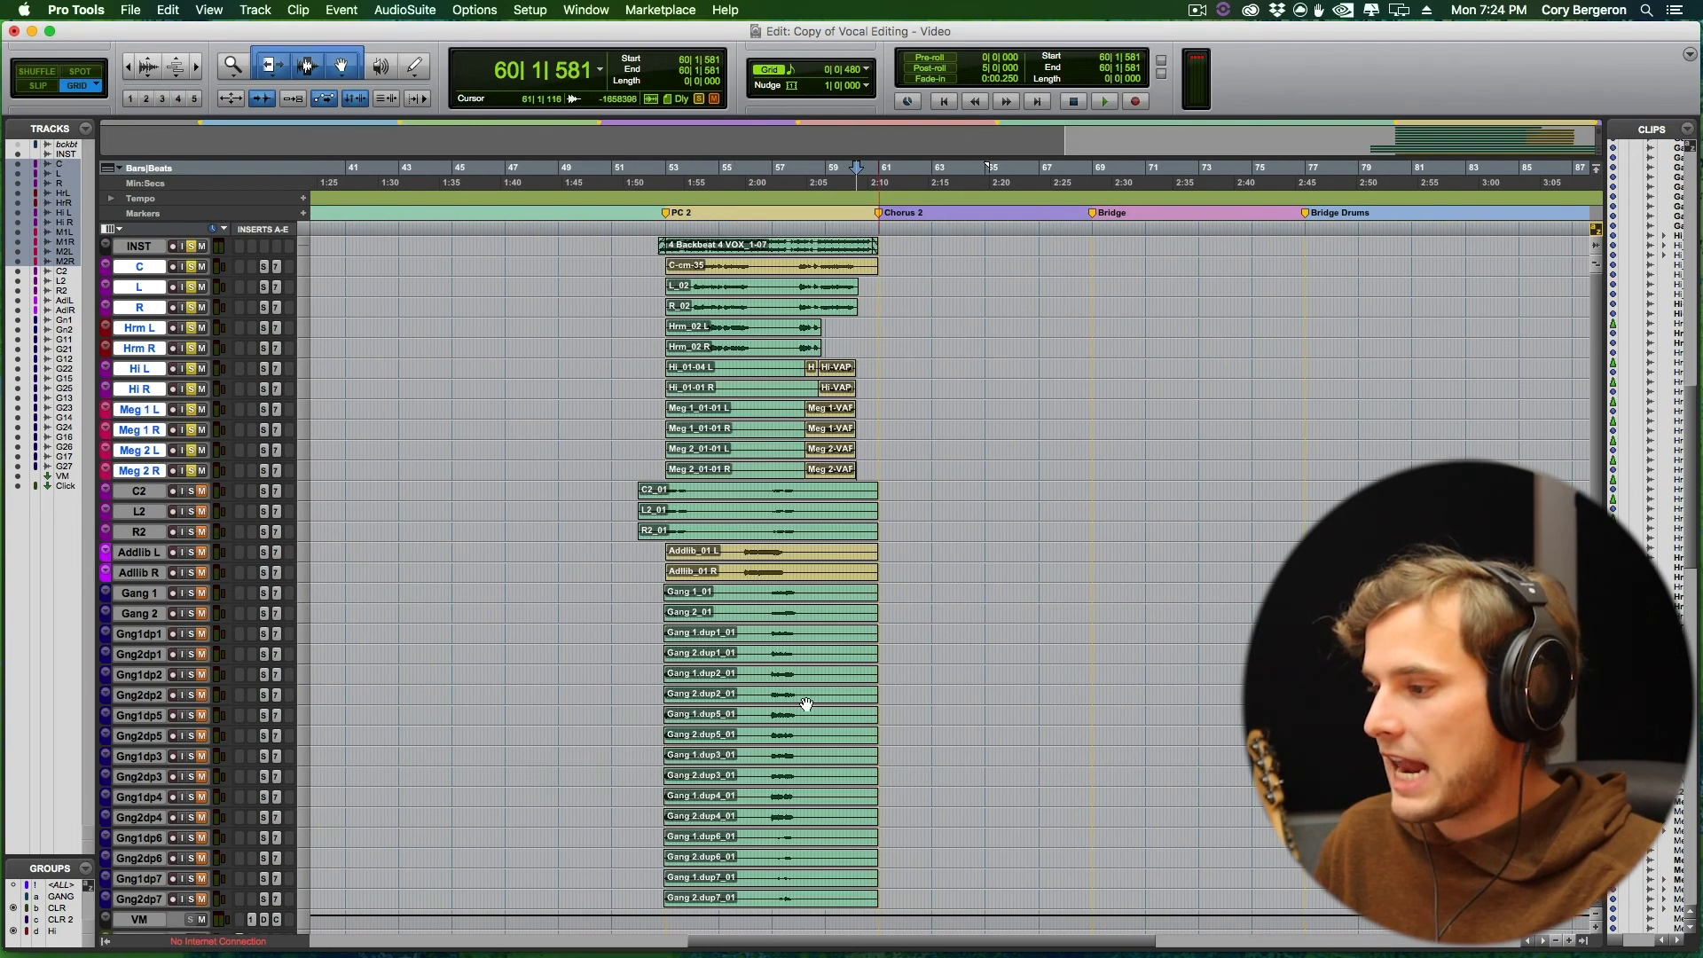
left_click_drag(804, 493, 654, 581)
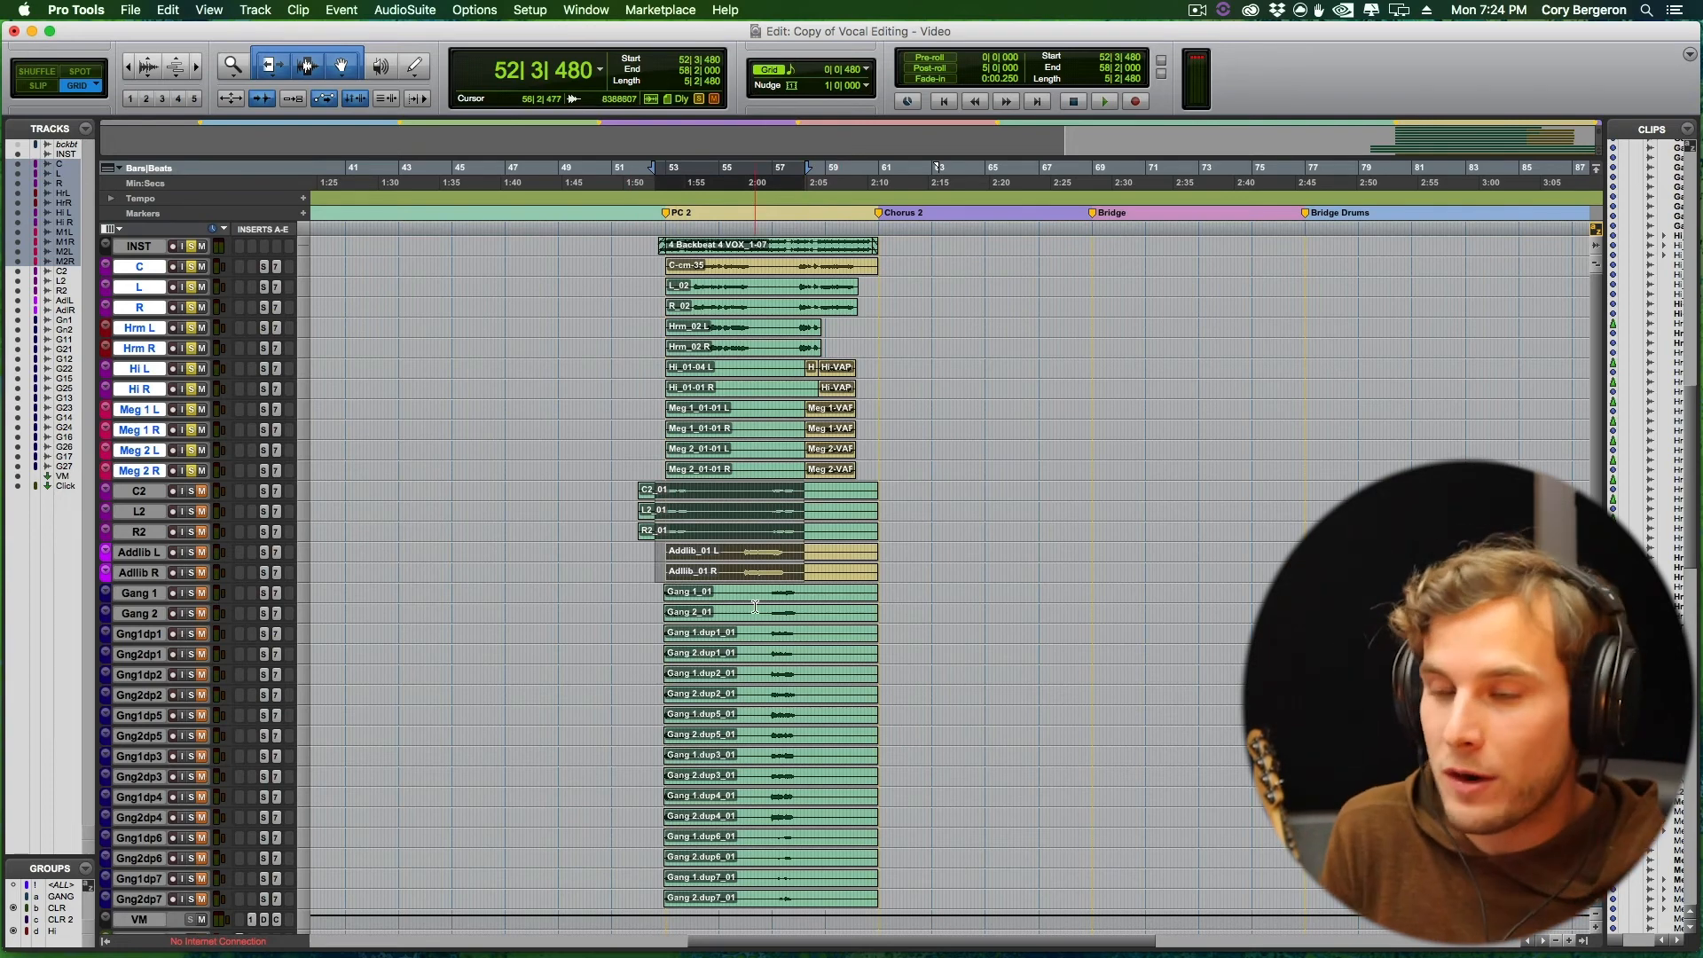
key("t")
key("t")
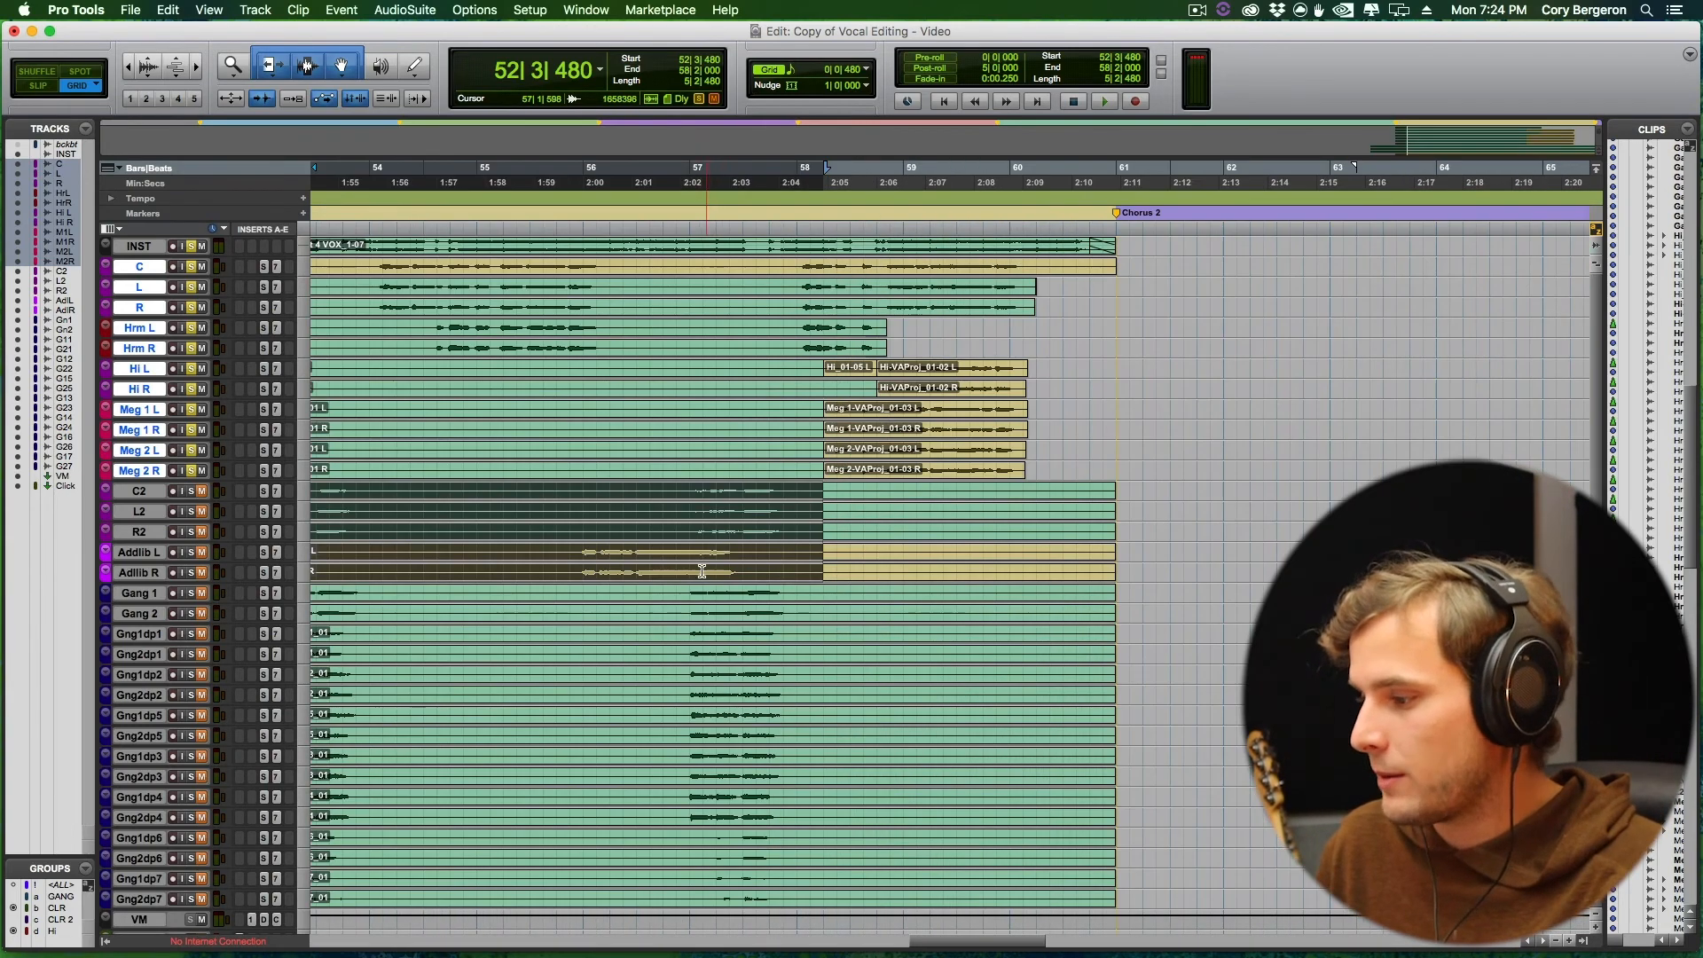